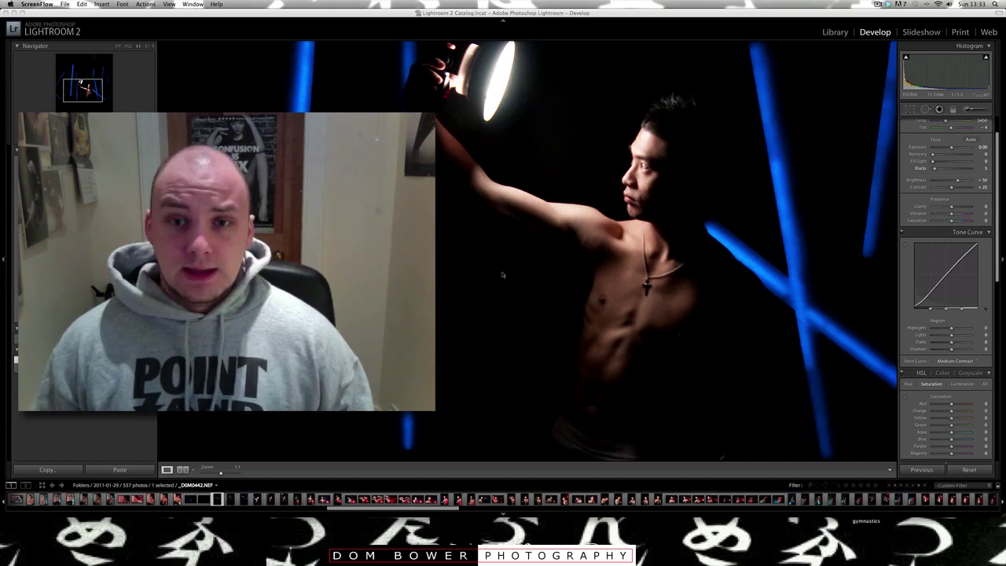
Zoom the light-painting portrait out to Fit and open the folder's first photo, _DSF4195.JPG.
left_click(502, 275)
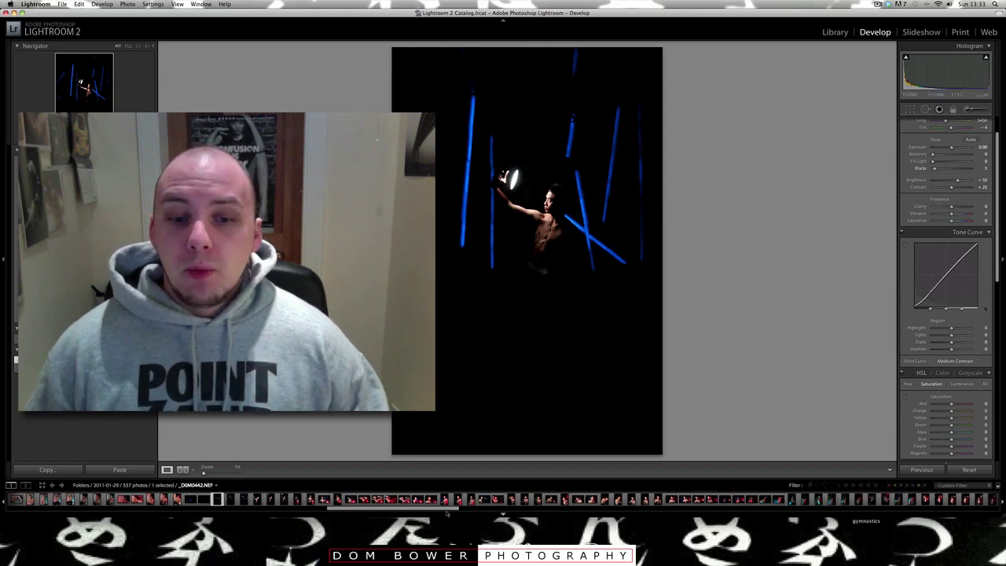
left_click_drag(448, 511, 104, 508)
left_click(15, 500)
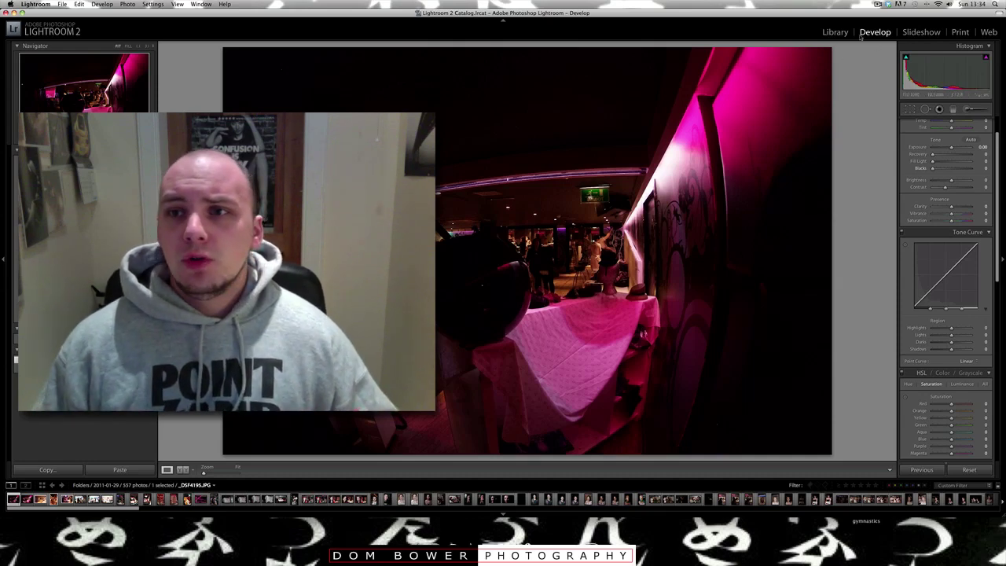
Show _DSF4195.JPG in the Library module alongside its camera and copyright metadata.
left_click(835, 33)
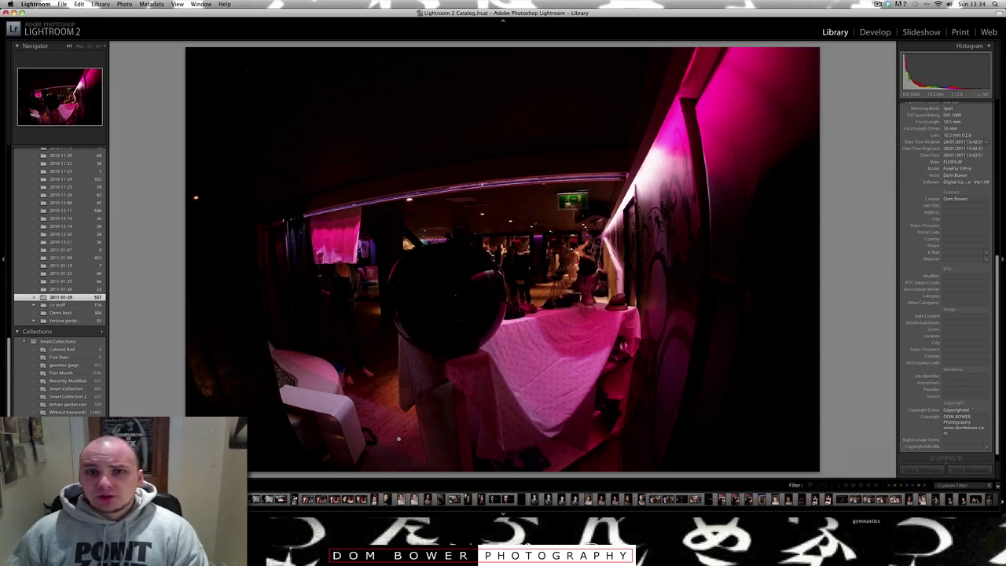
Hide the top panel, step forward to the T-shirt stall photo and flag it as a pick.
left_click(504, 23)
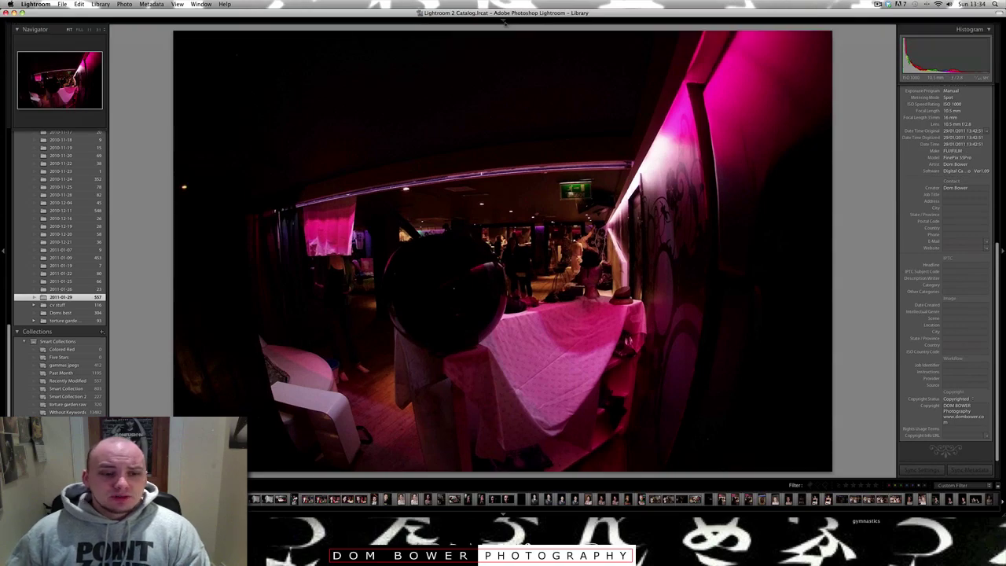
key("Right")
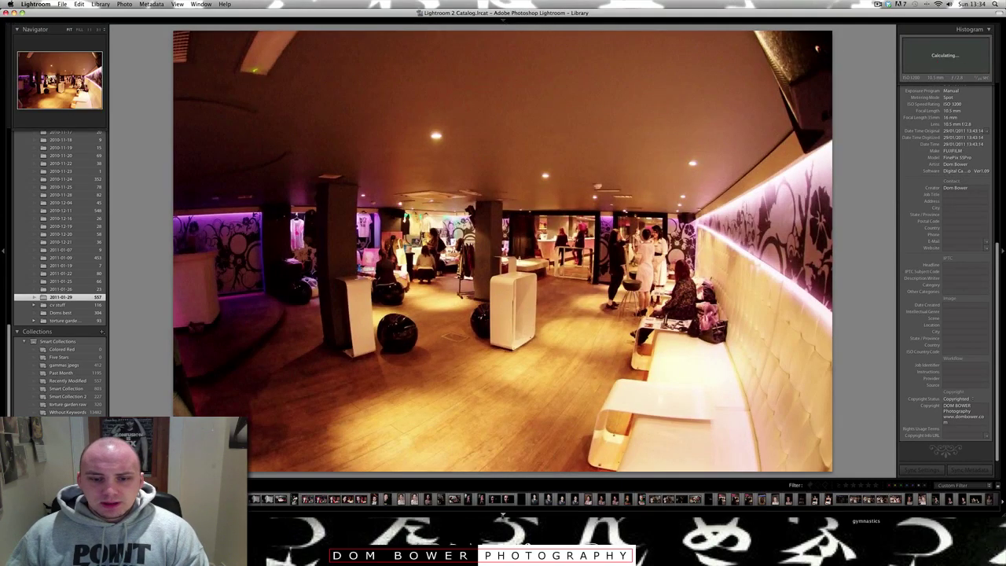
key("Right")
key("Right")
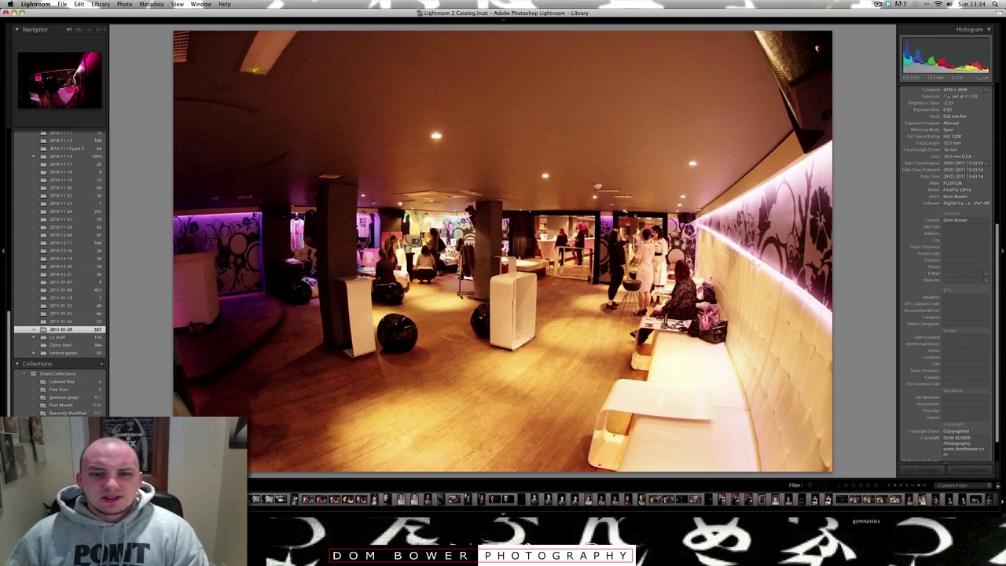
key("Right")
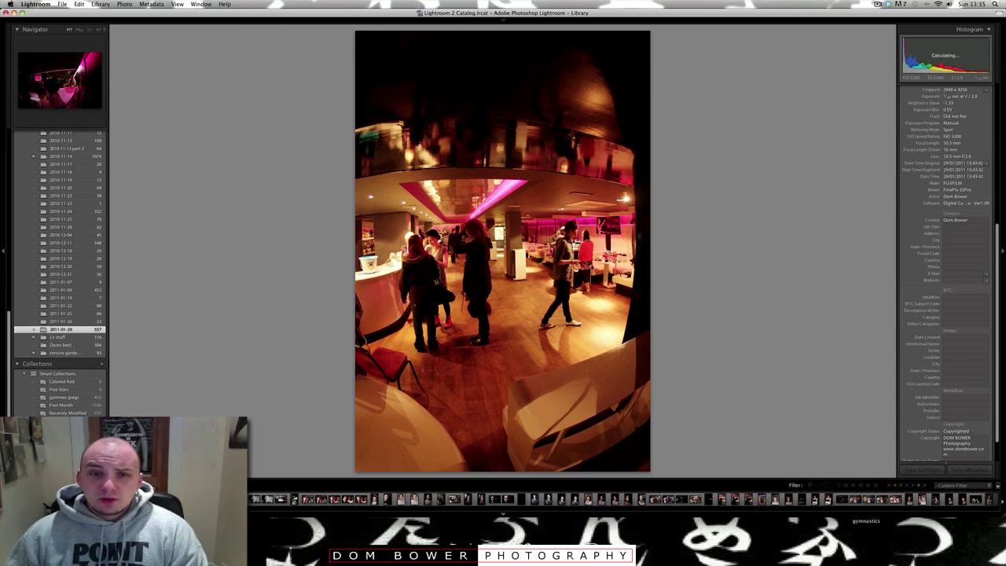
key("Right")
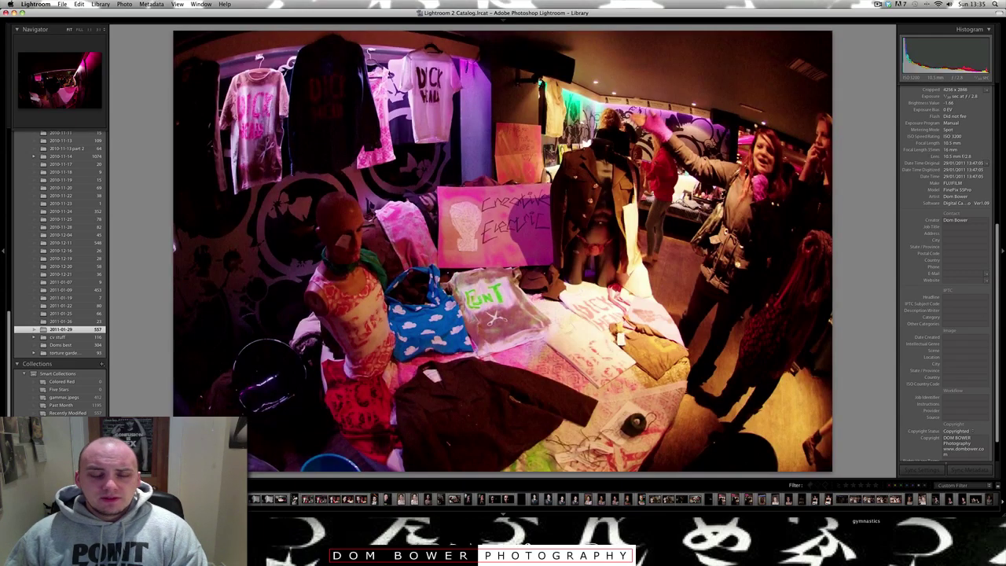
key("p")
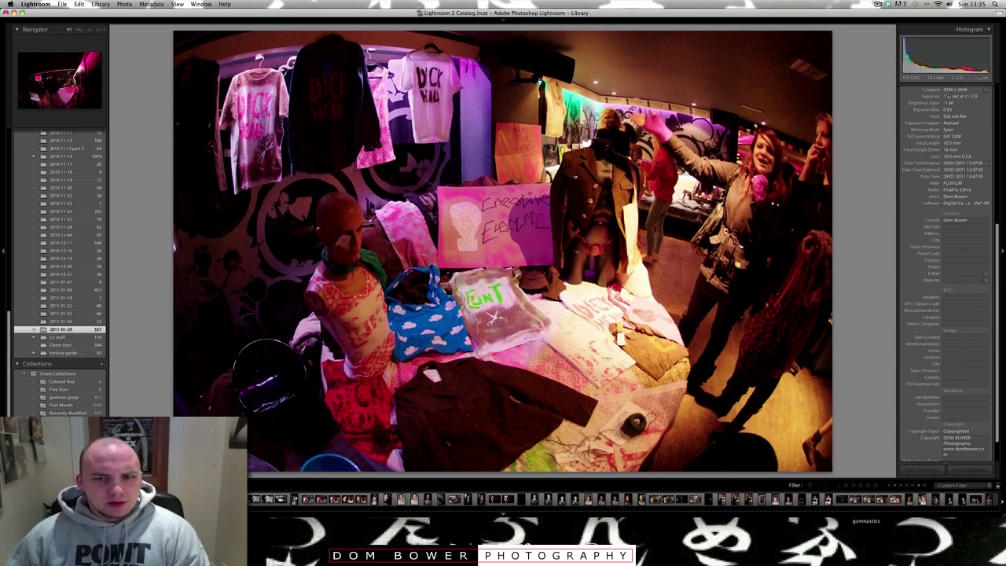
Advance to the two gift-box photos and flag both as picks.
key("Right")
key("Right")
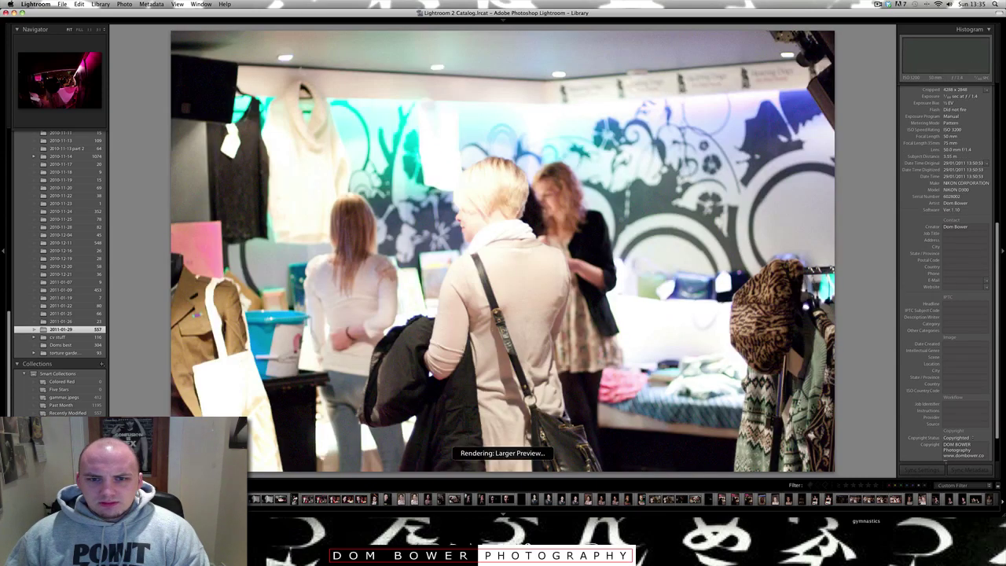
key("Right")
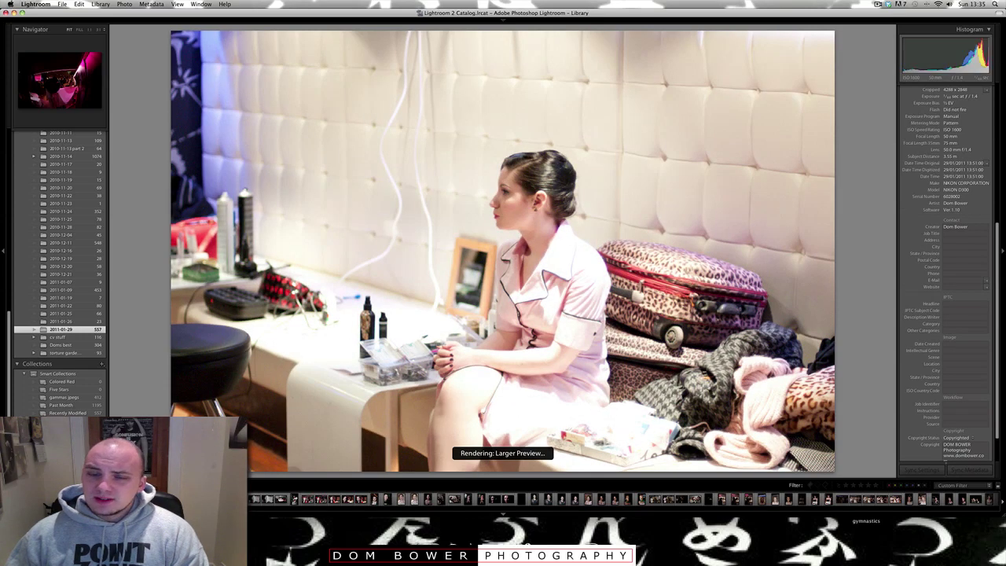
key("Right")
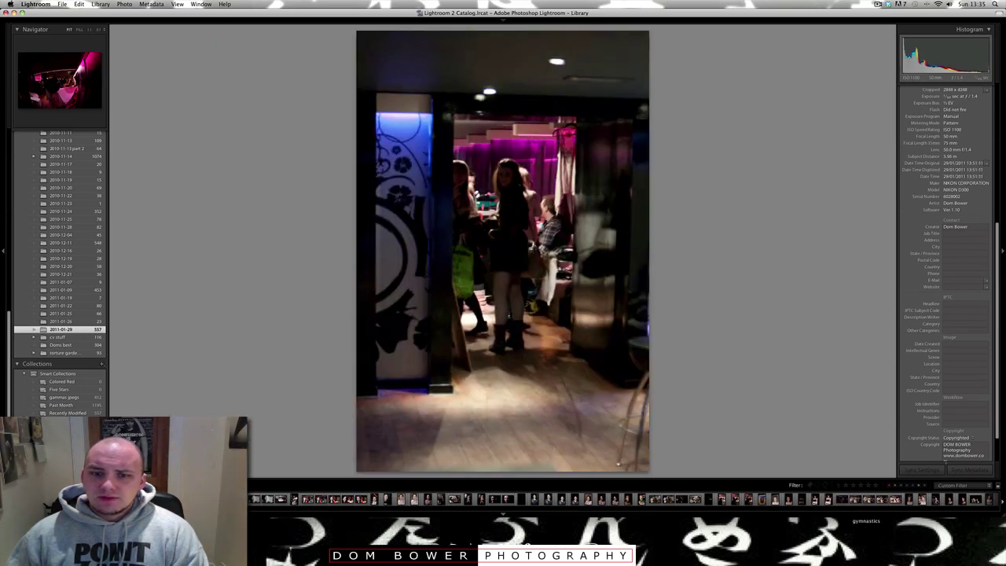
key("Right")
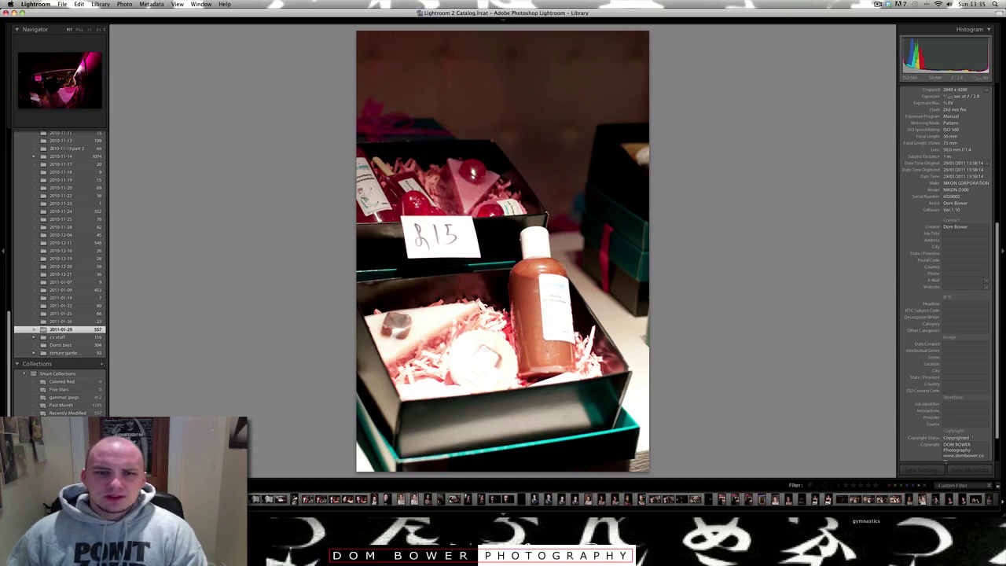
key("p")
key("Right")
key("p")
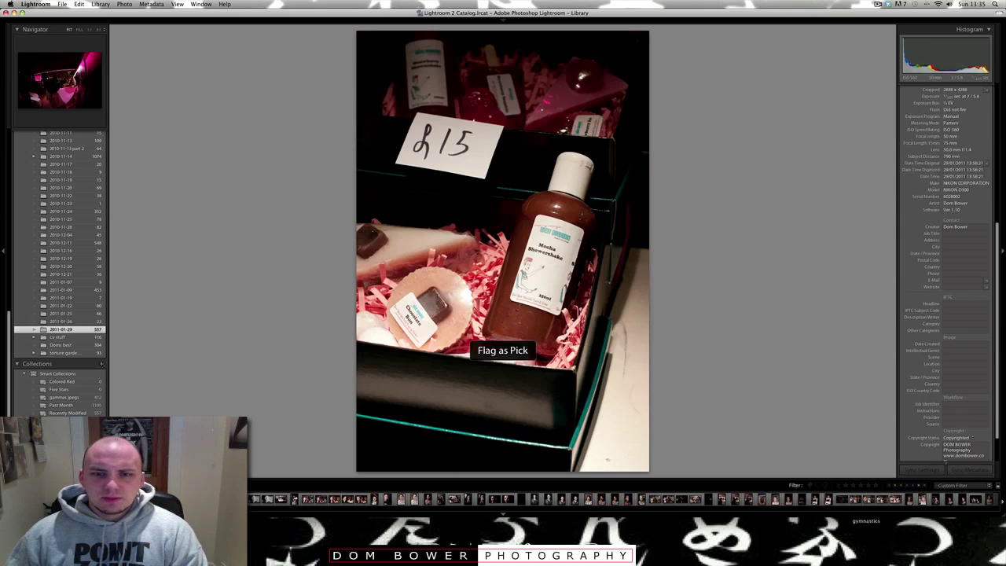
Flag the sweets display and Mango Bun photos as picks, then reach the Soap Kitchen banner shot.
key("Right")
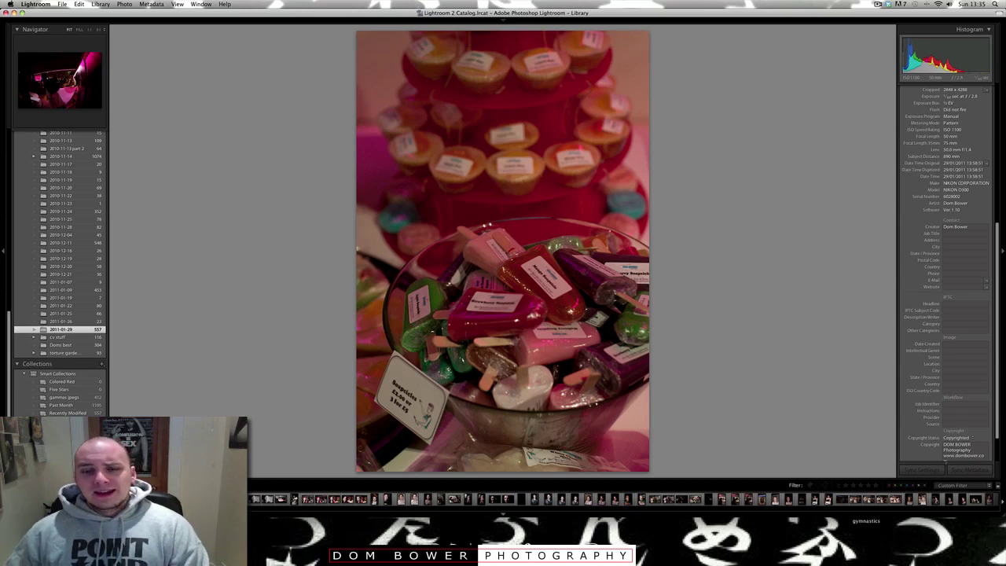
key("Right")
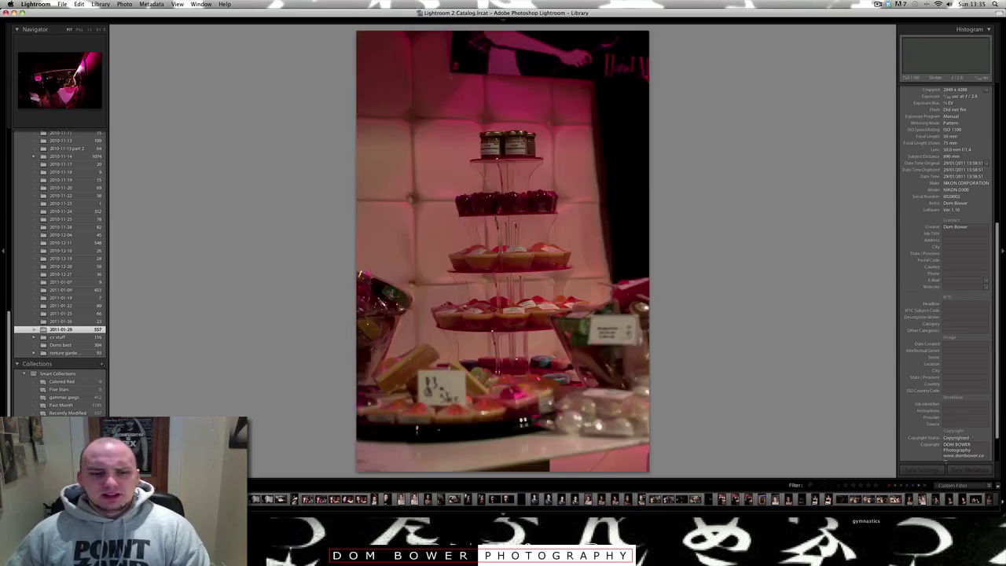
key("Left")
key("p")
key("Right")
key("Right")
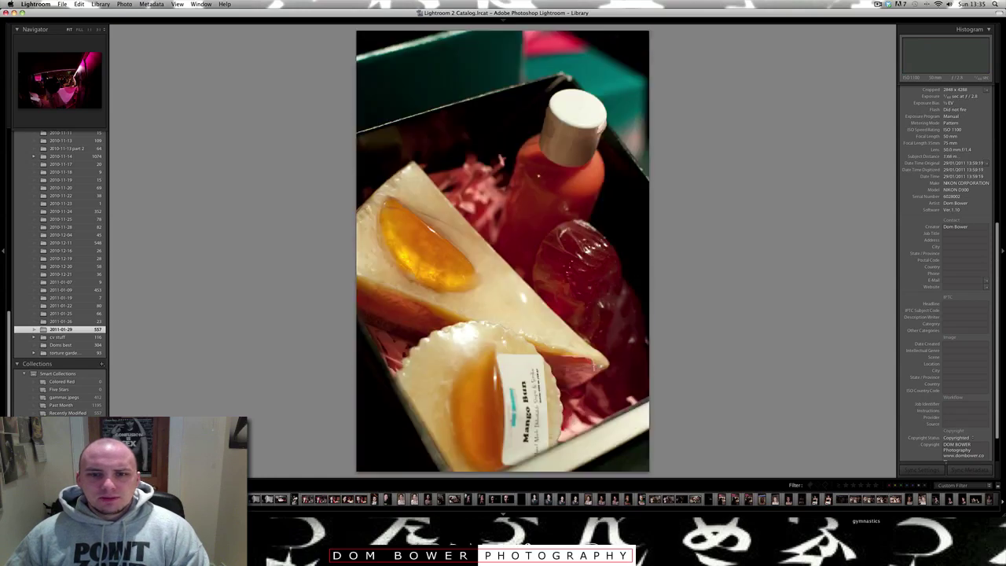
key("p")
key("Right")
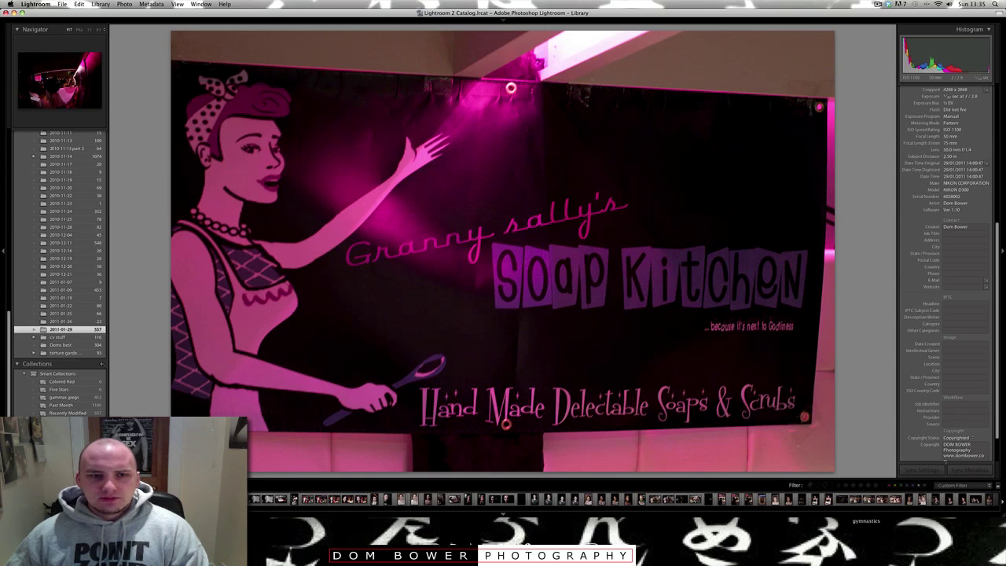
key("Right")
key("Right")
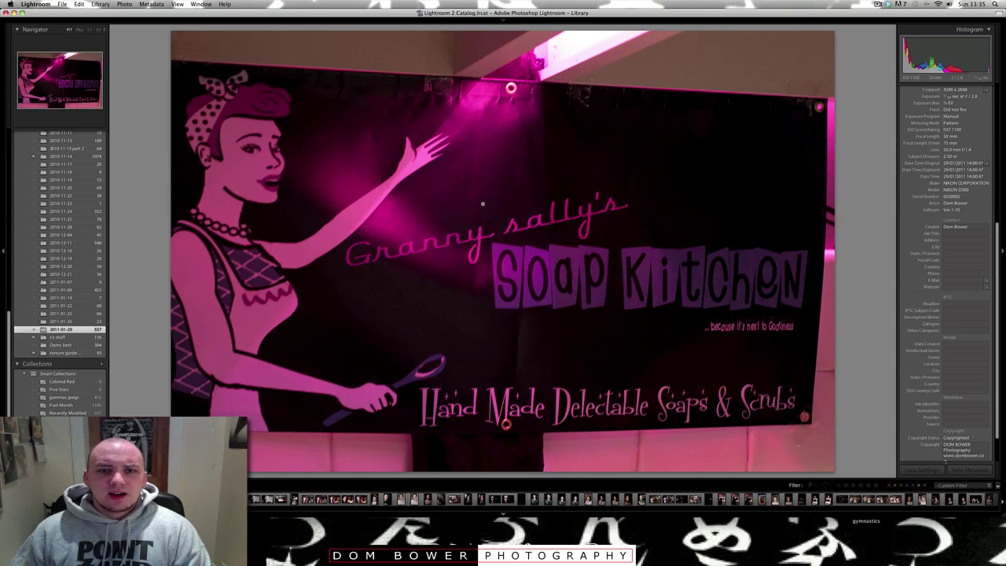
In Develop, warm the banner's Temp, set white balance from the wall, and shift Tint.
mouse_move(850, 17)
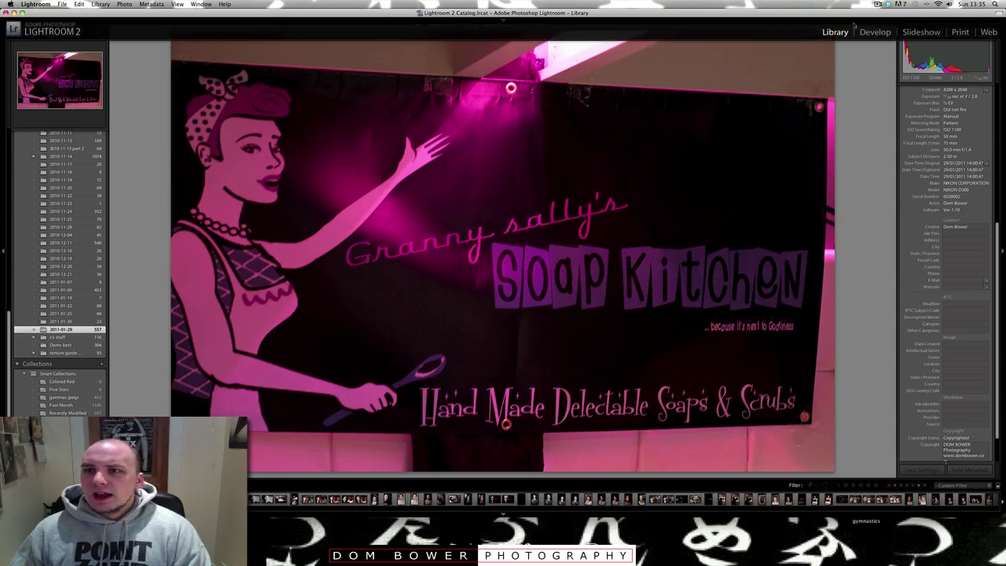
left_click(874, 31)
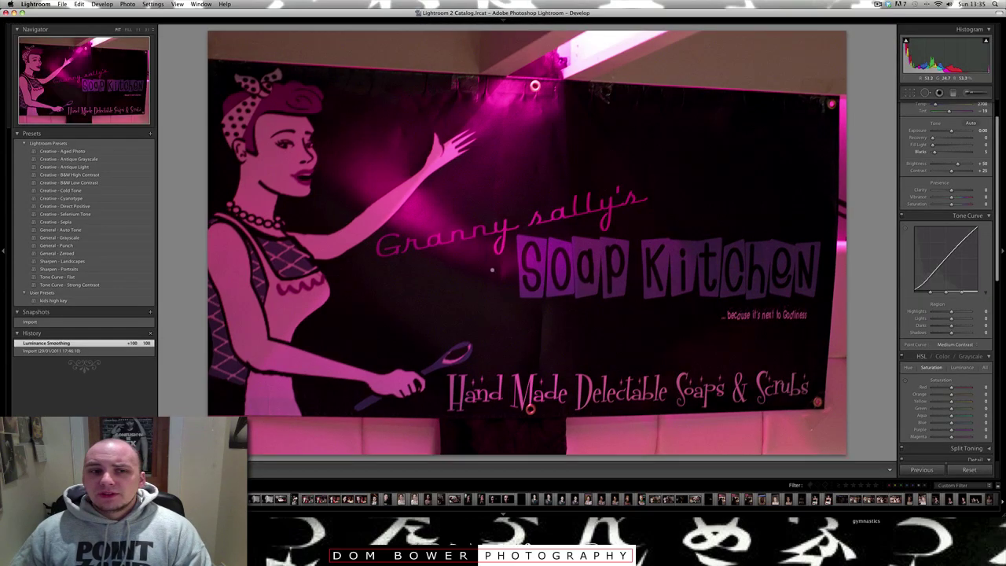
scroll(981, 132, "up", 2)
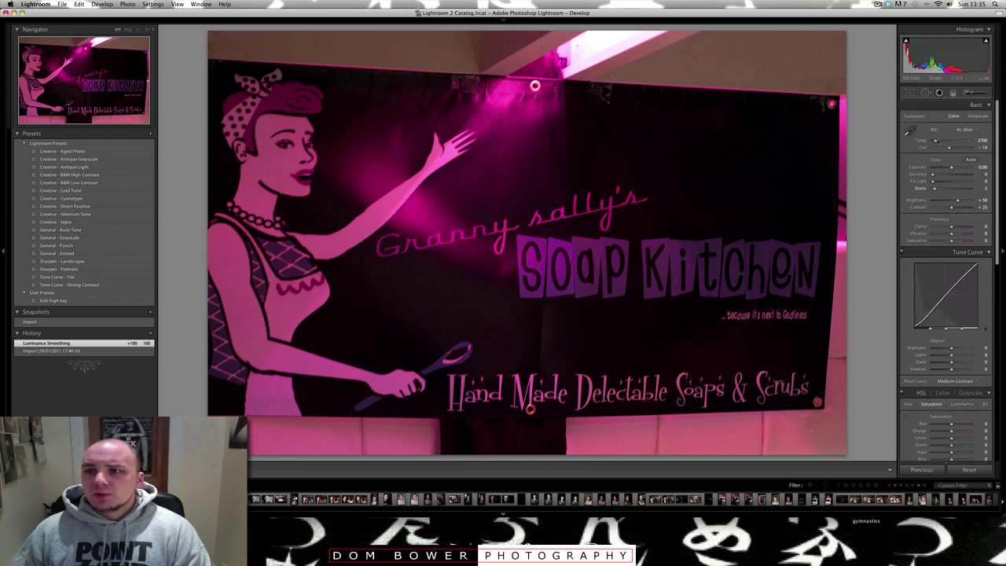
mouse_move(935, 141)
left_mouse_down()
mouse_move(948, 141)
mouse_move(933, 143)
left_mouse_up()
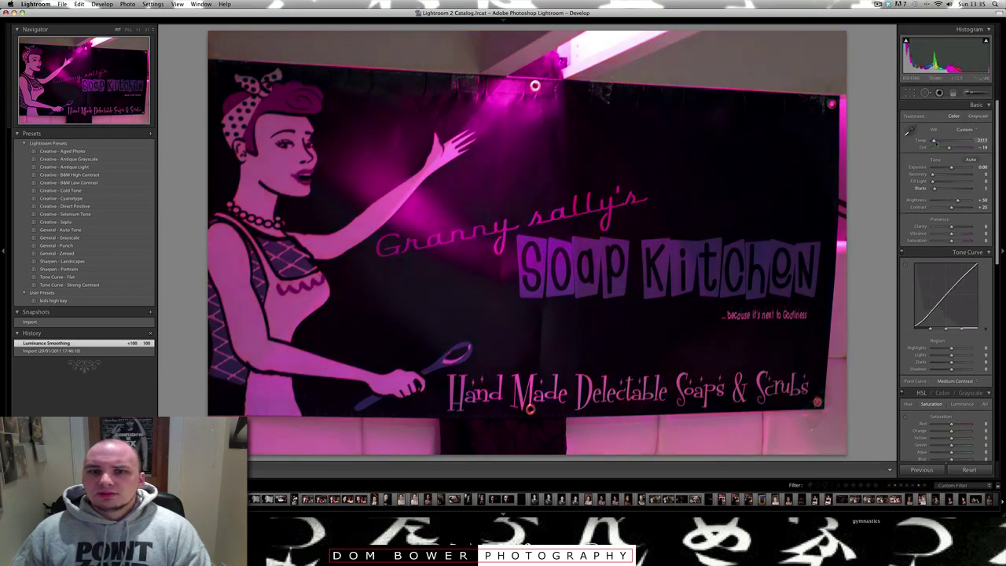
left_click(910, 130)
left_click(673, 39)
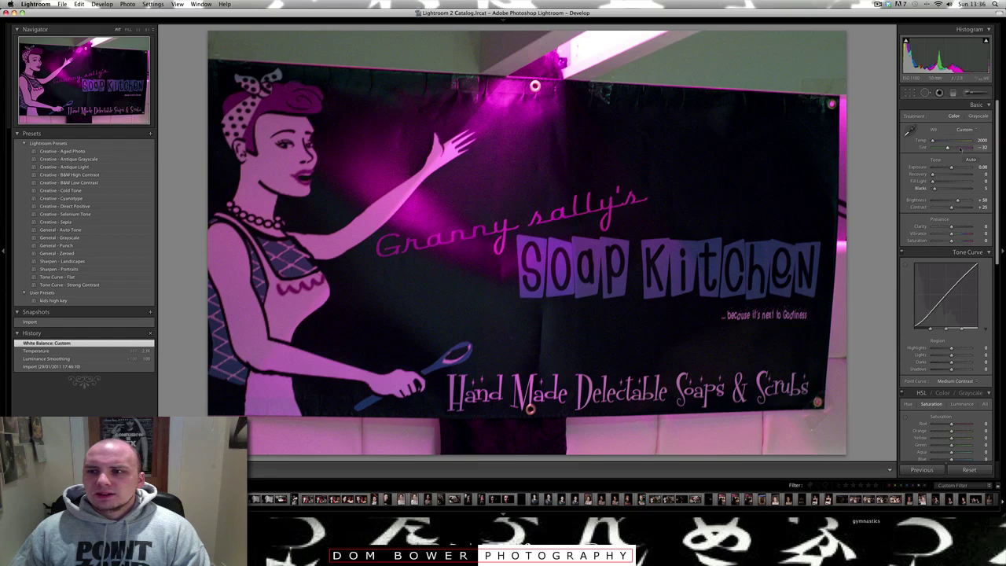
mouse_move(946, 147)
left_mouse_down()
mouse_move(963, 147)
mouse_move(936, 141)
left_mouse_up()
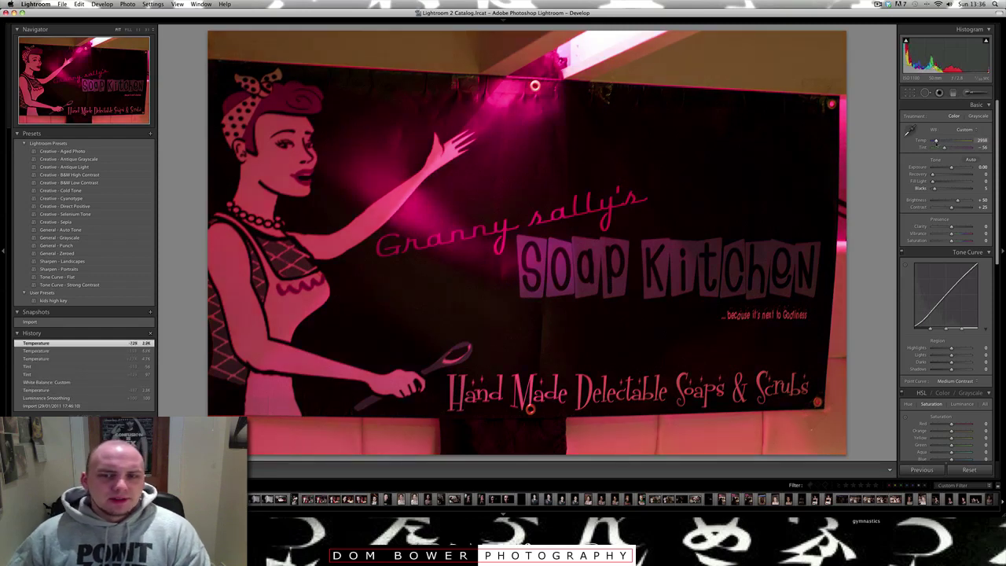
key("Right")
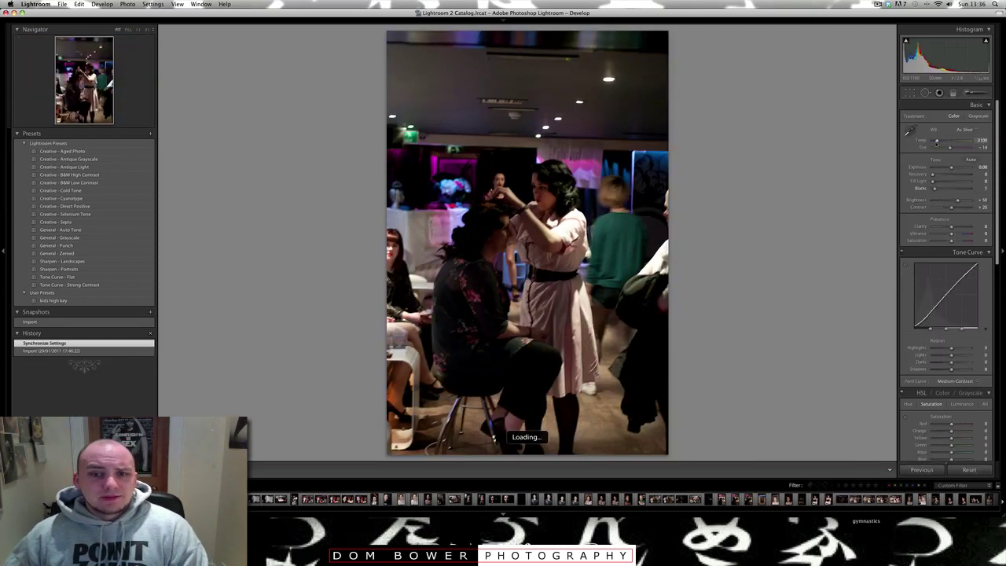
Flag the Soap Kitchen banner photo as a pick and browse the soap-box shots.
key("Right")
key("p")
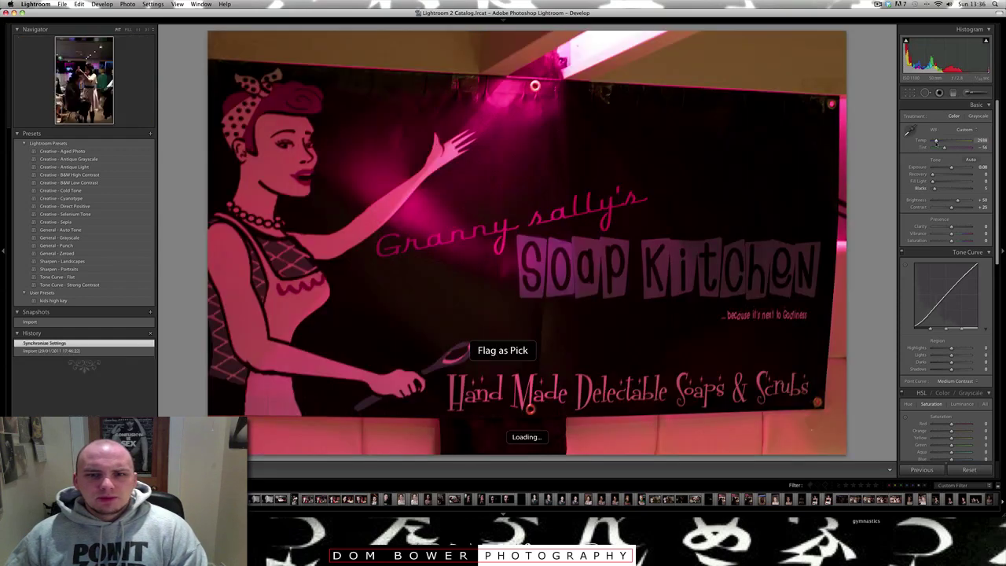
key("Right")
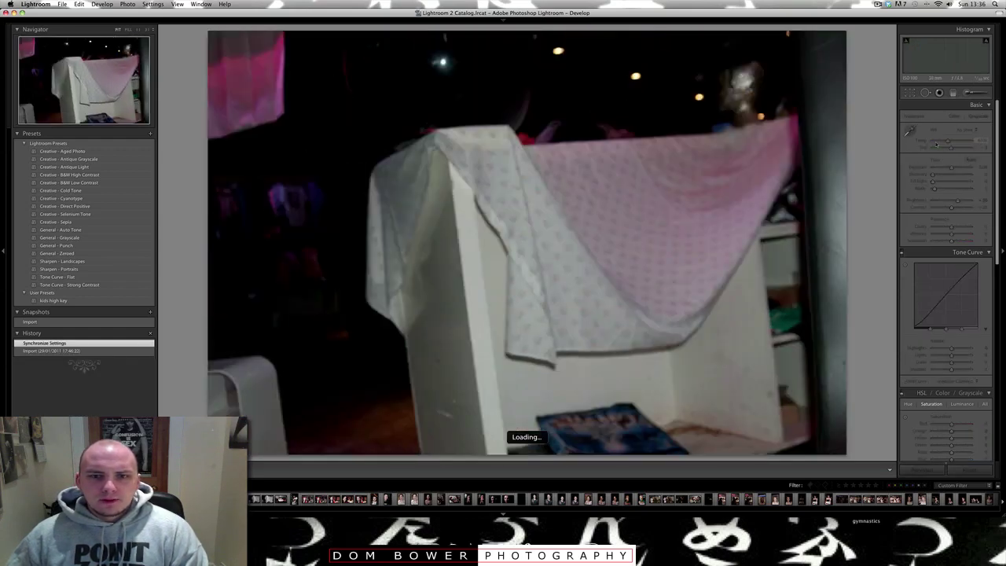
key("Right")
key("Right")
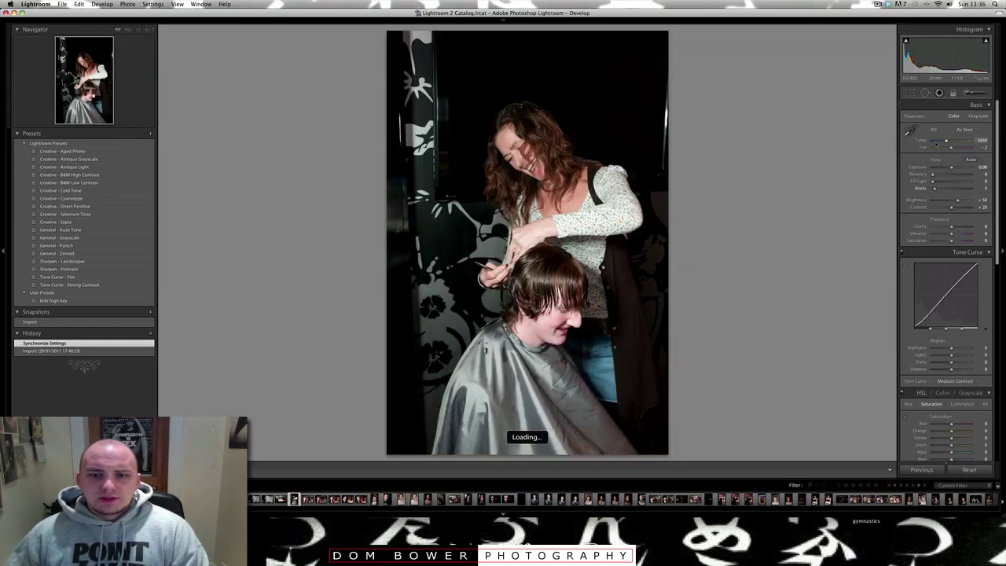
key("Right")
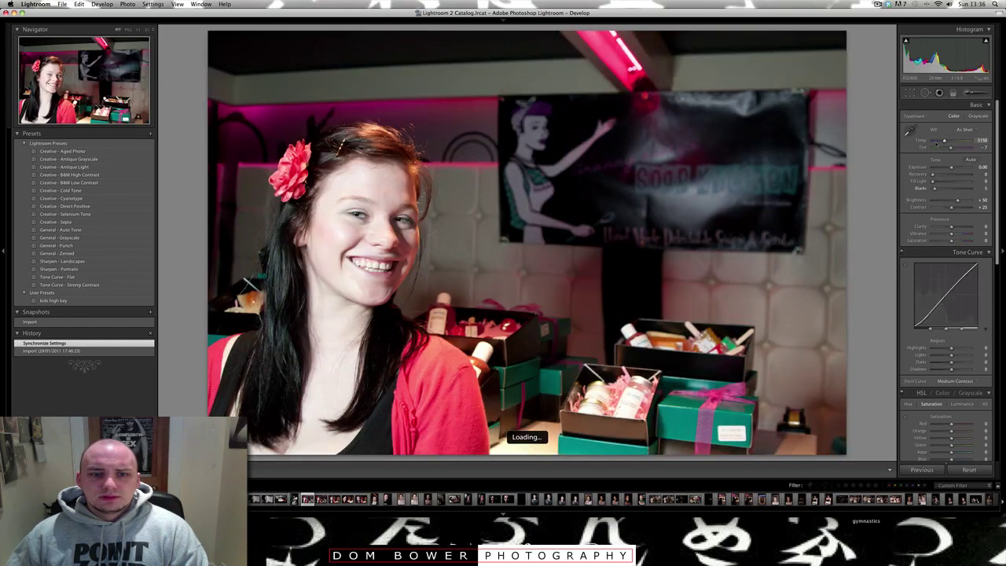
key("Left")
key("Right")
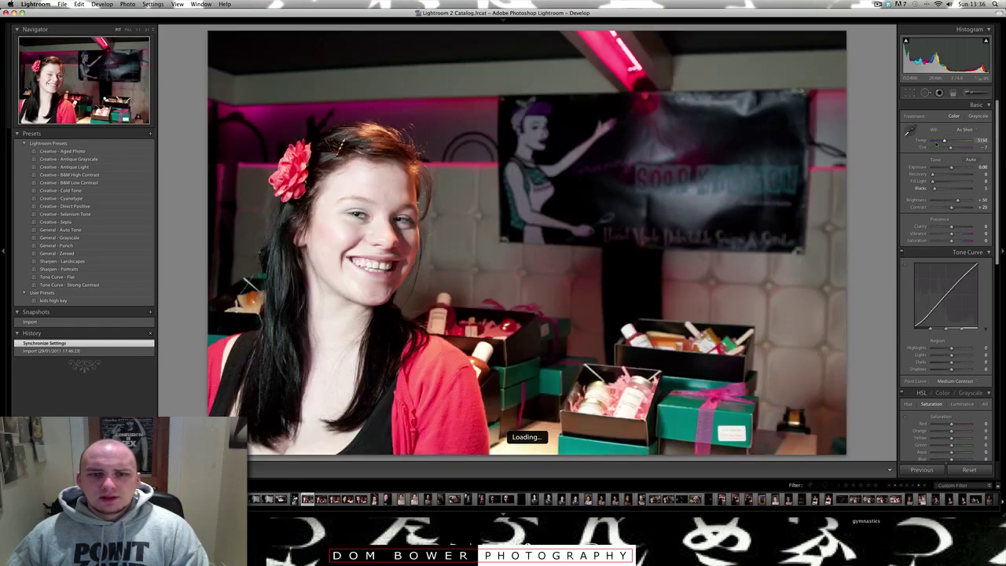
key("Right")
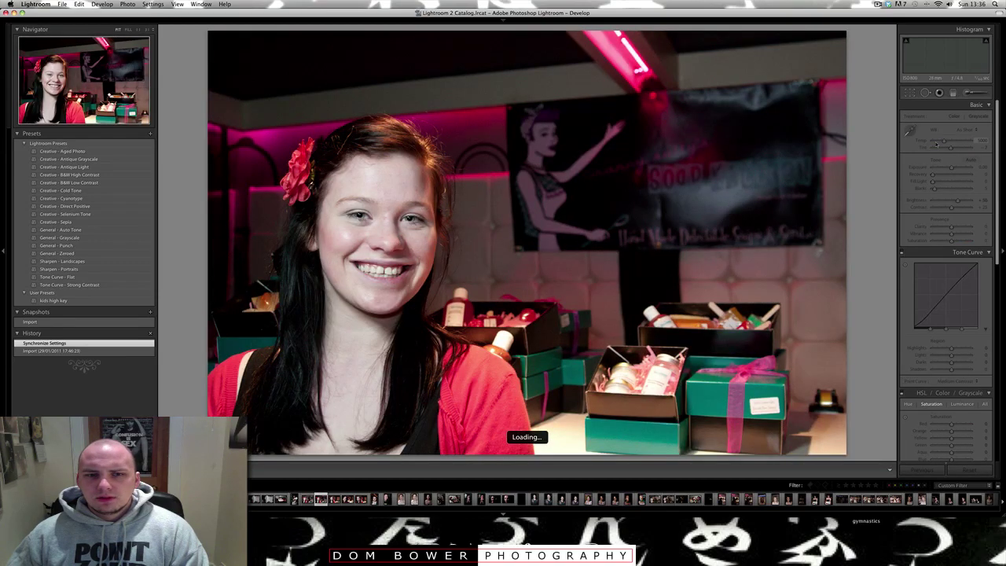
key("Left")
Flag the smiling woman's portrait and two men's portraits as picks, then skip ahead.
key("Right")
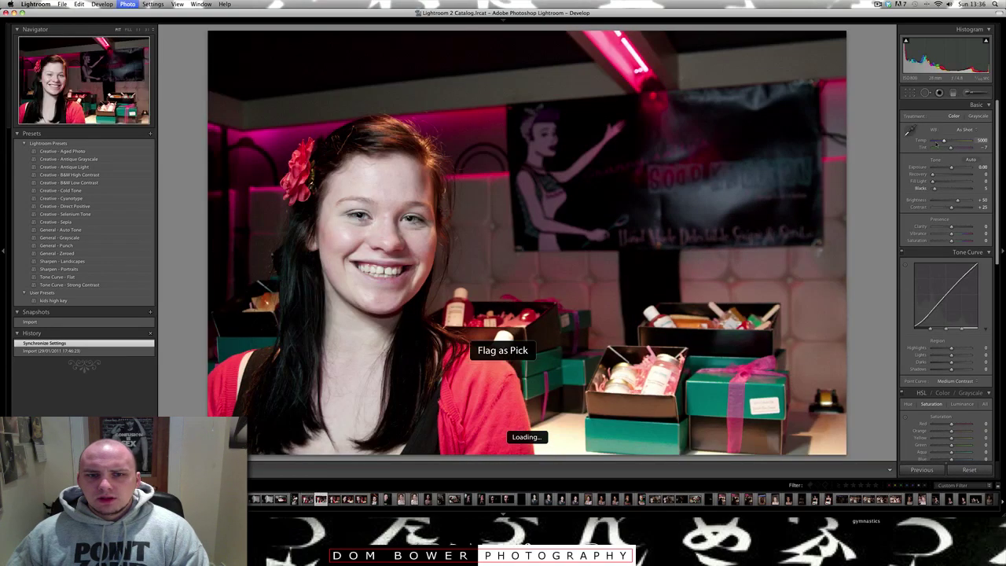
key("Right")
key("p")
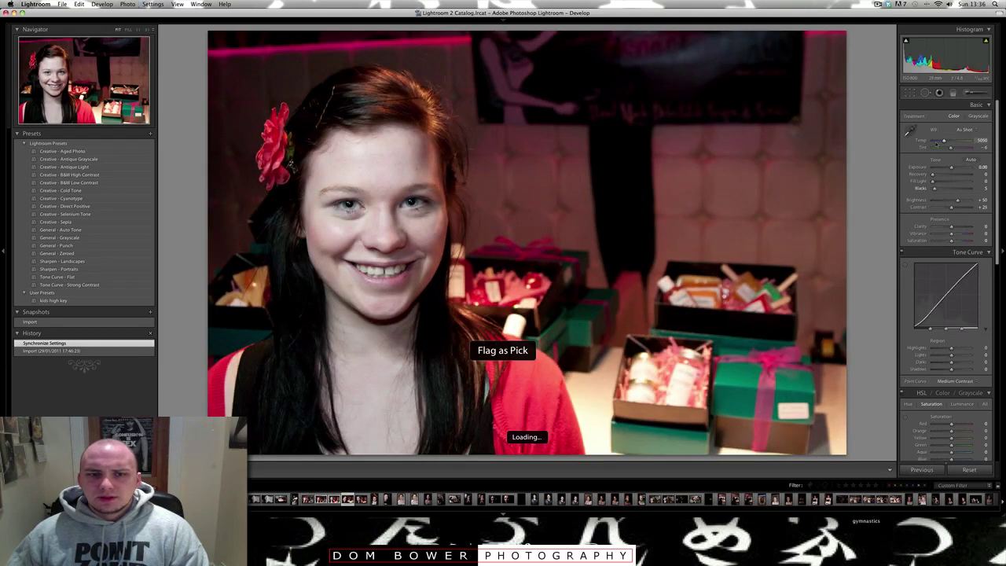
key("Right")
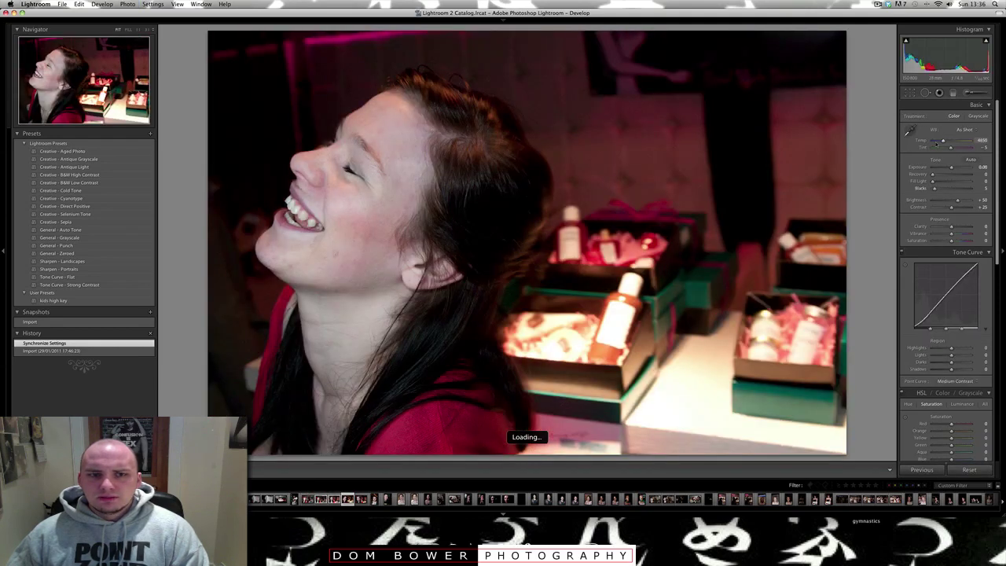
key("Right")
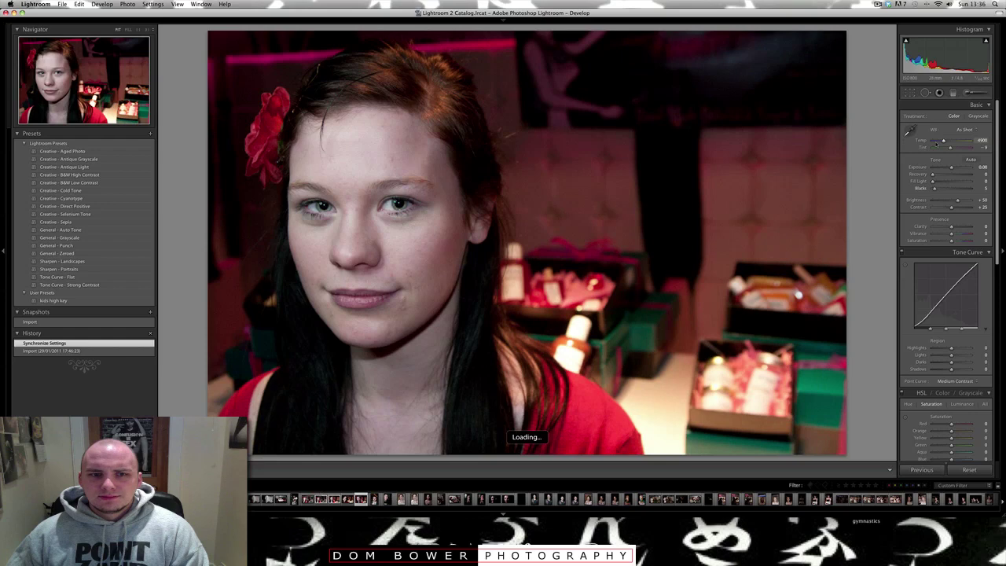
key("Right")
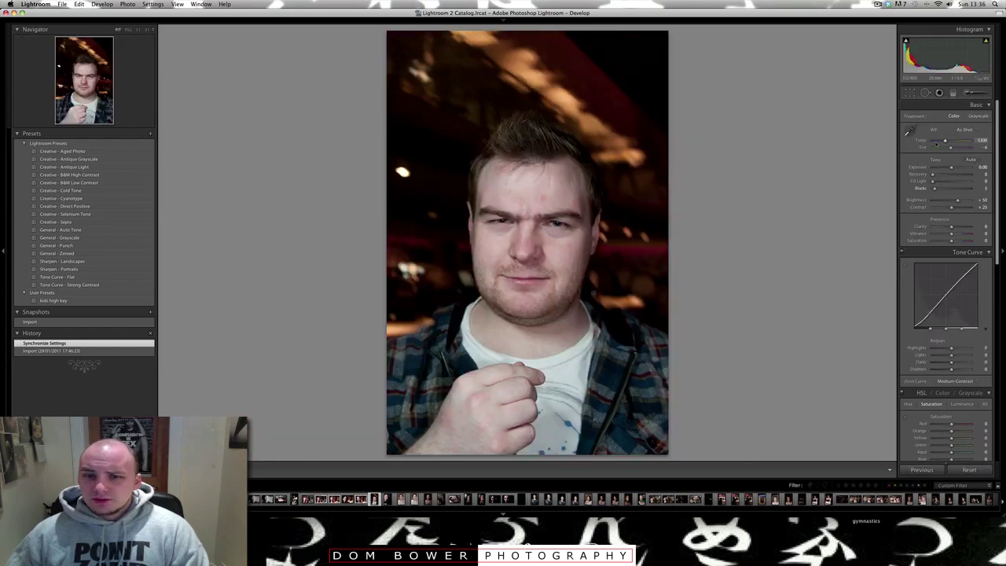
key("p")
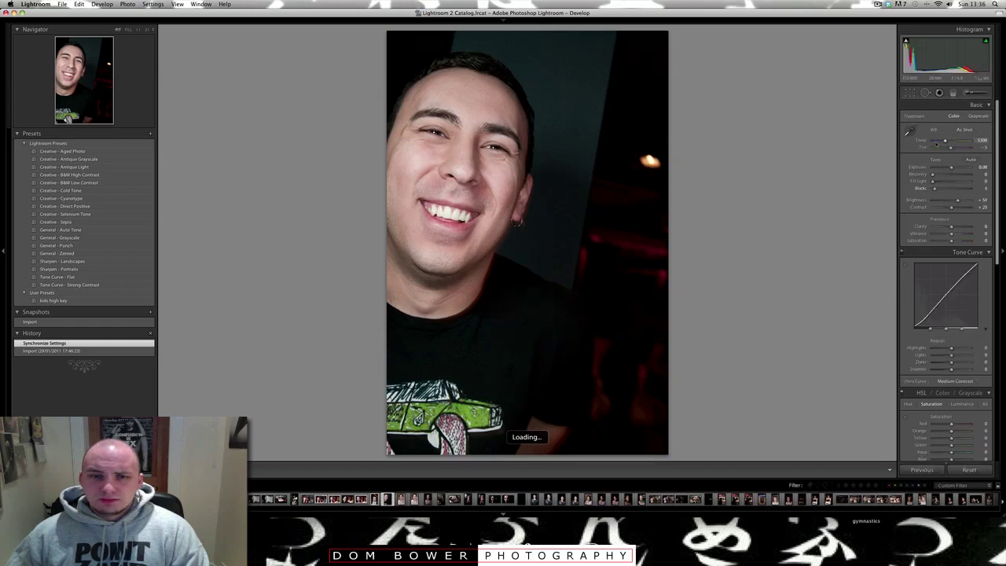
key("p")
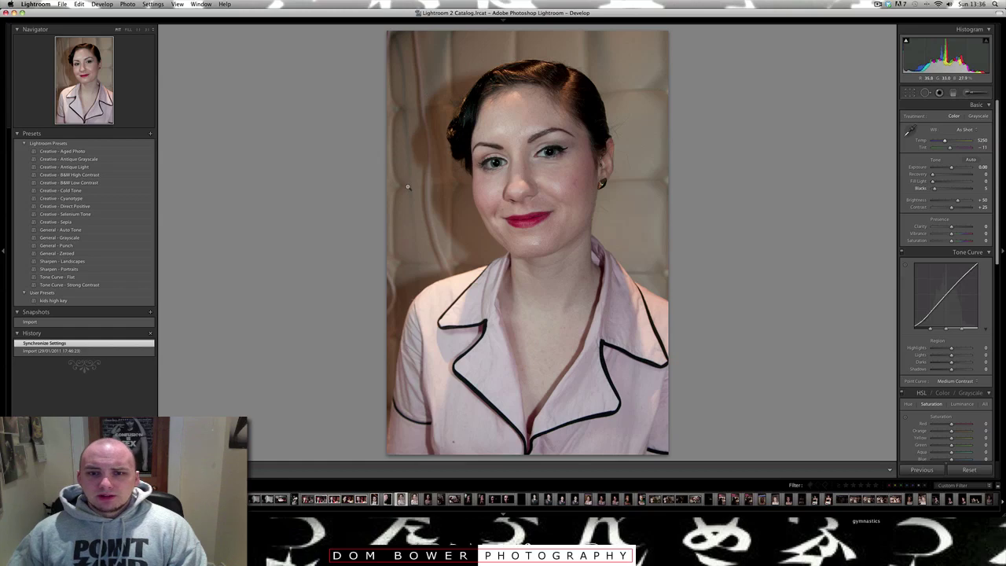
key("Right")
key("Right")
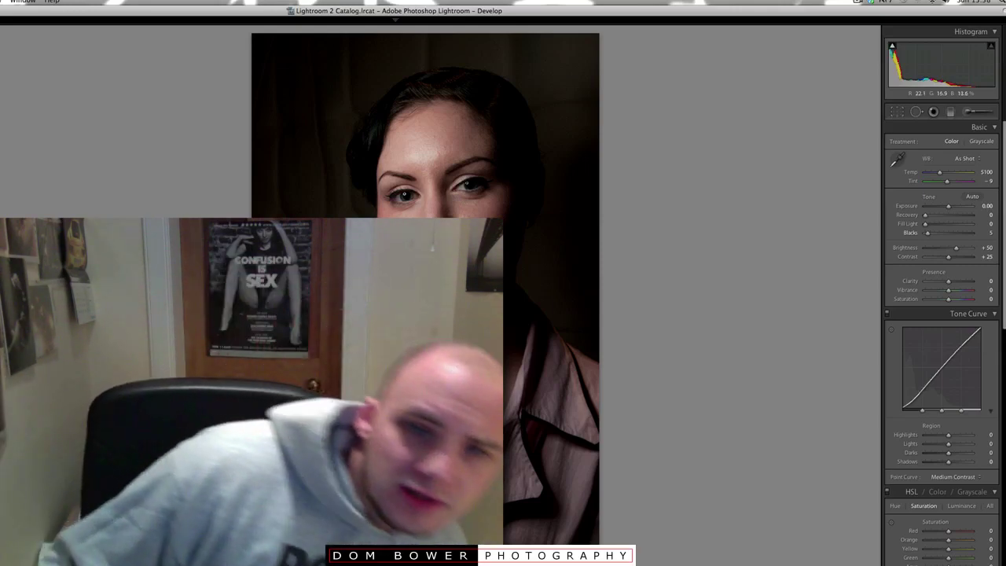
Check the dark portrait's eyes at 1:1, return to Fit, and flag it as a pick.
left_click(417, 236)
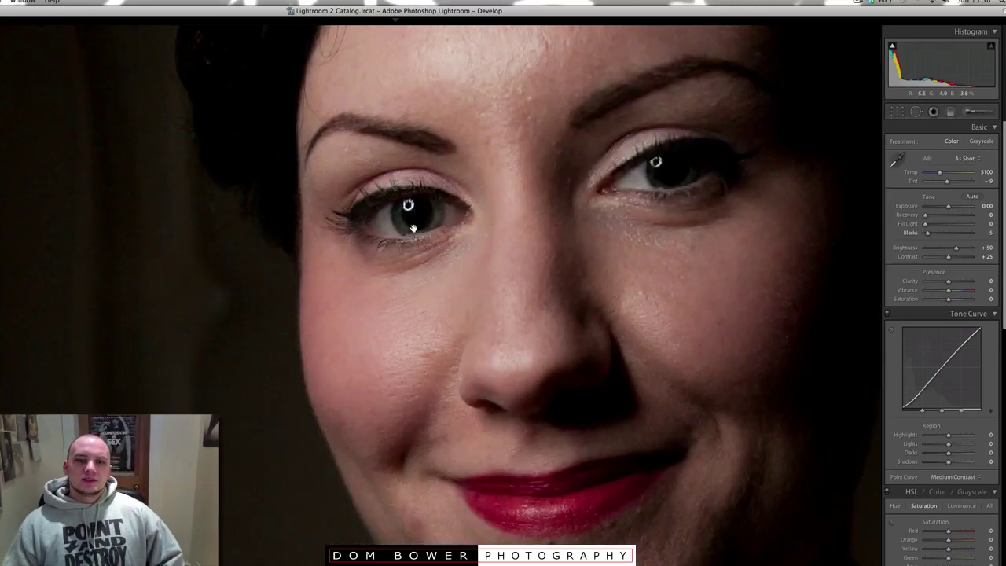
left_click(414, 228)
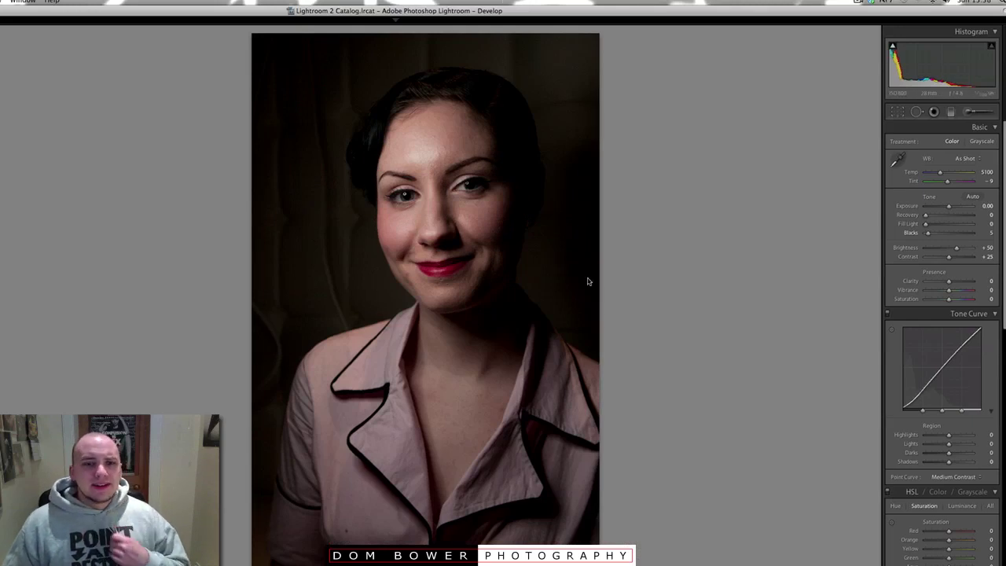
key("p")
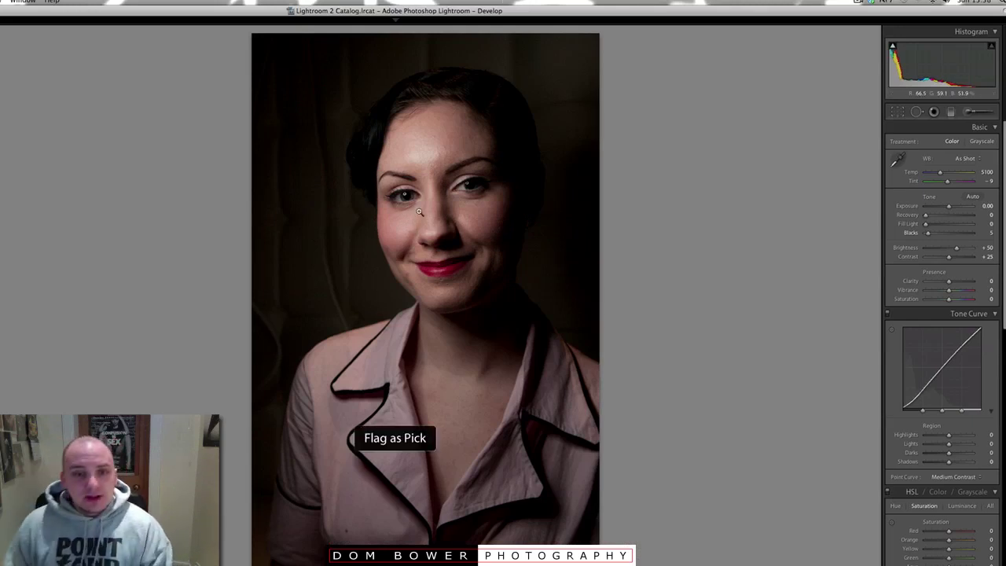
key("Right")
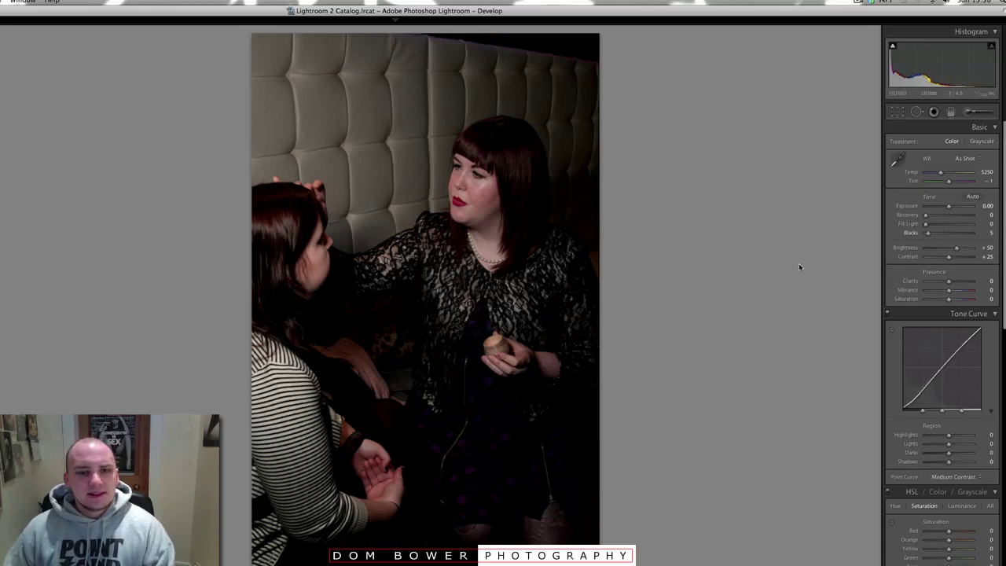
Step through the chin-on-hands portraits and check the darker one's face at 1:1.
key("Right")
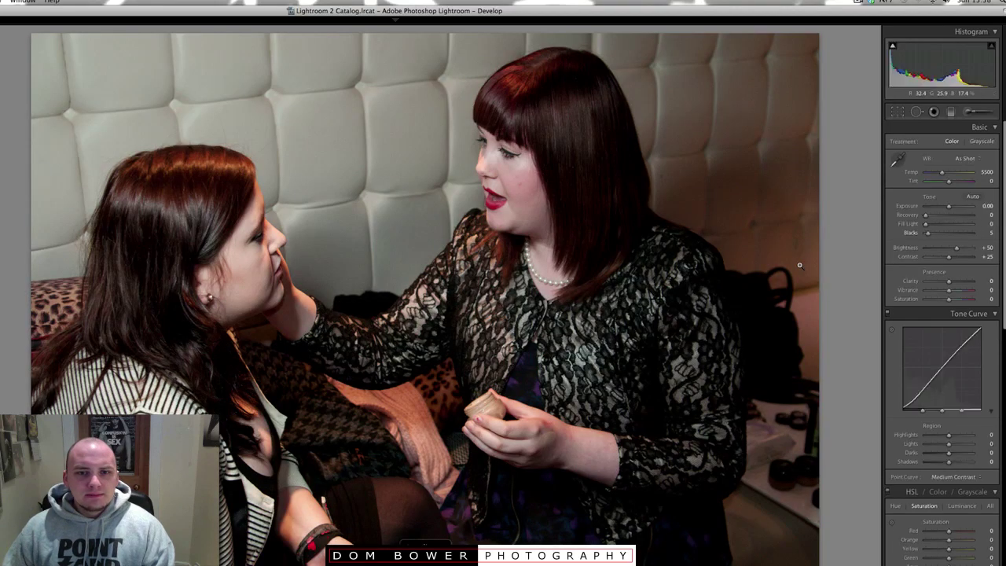
key("Right")
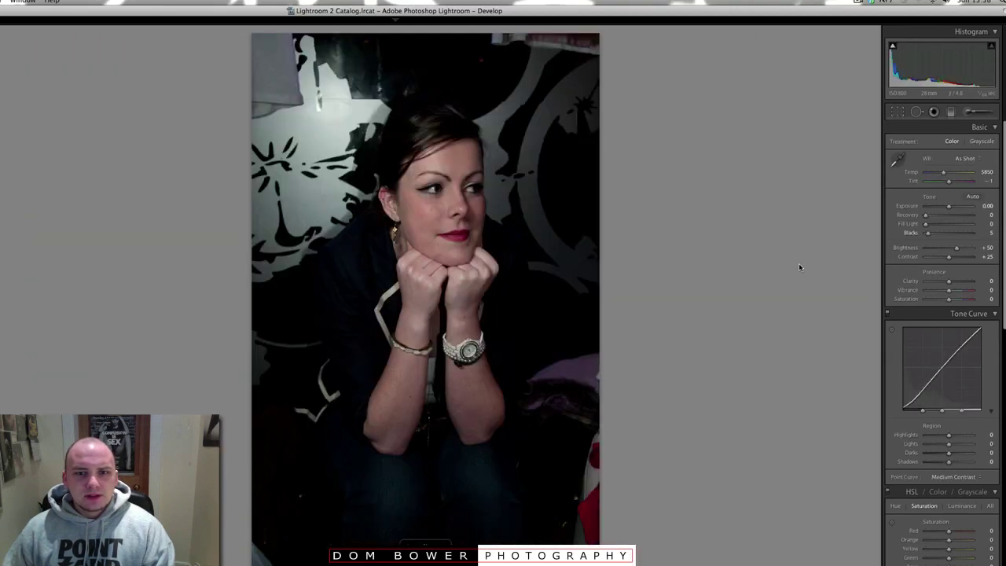
key("Right")
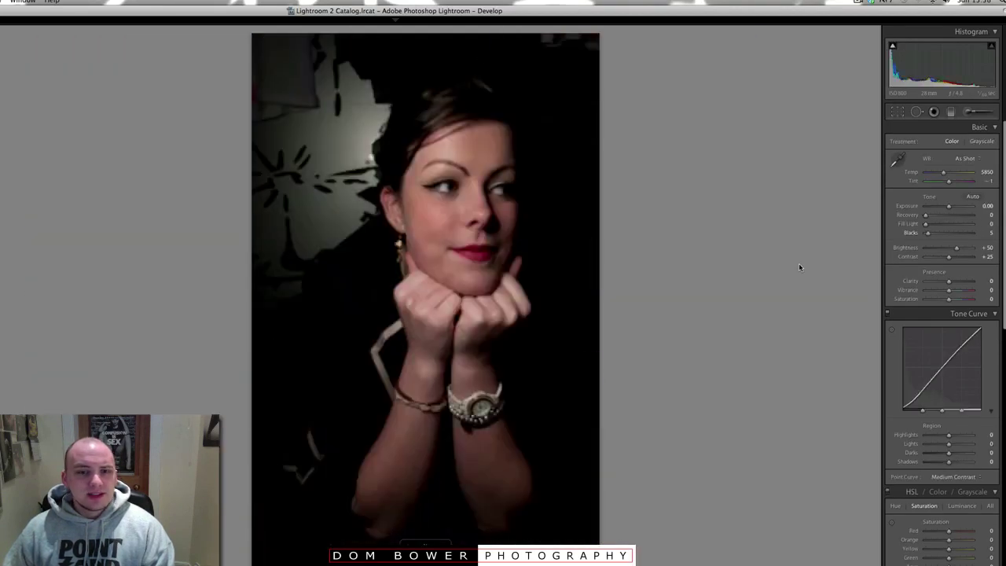
key("Right")
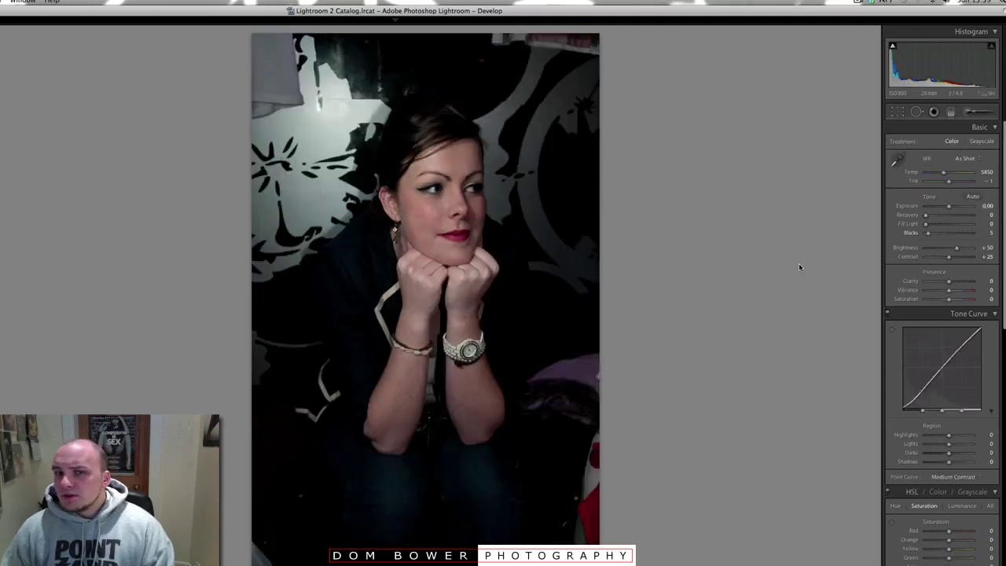
key("Right")
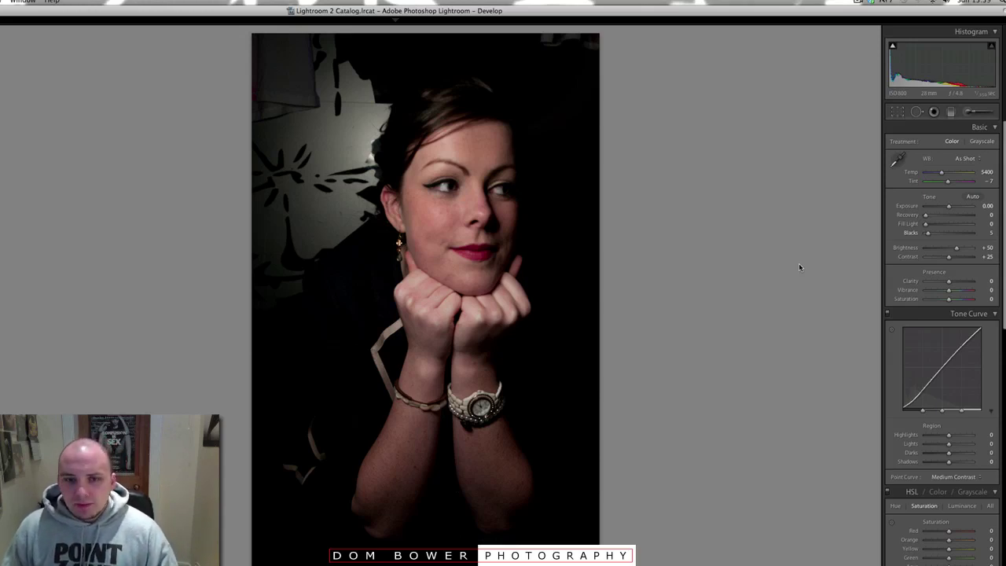
key("Right")
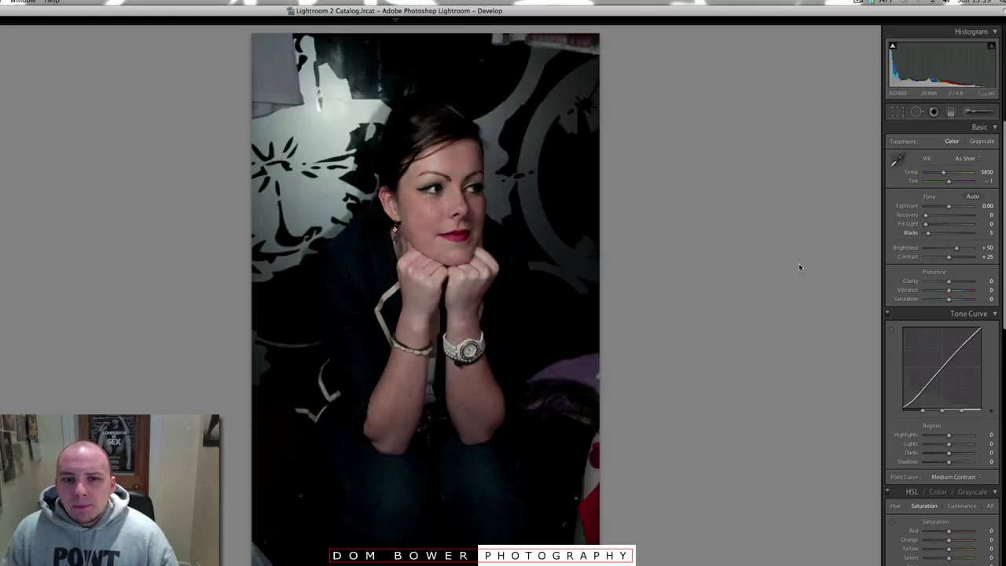
key("Right")
key("Right")
key("Right")
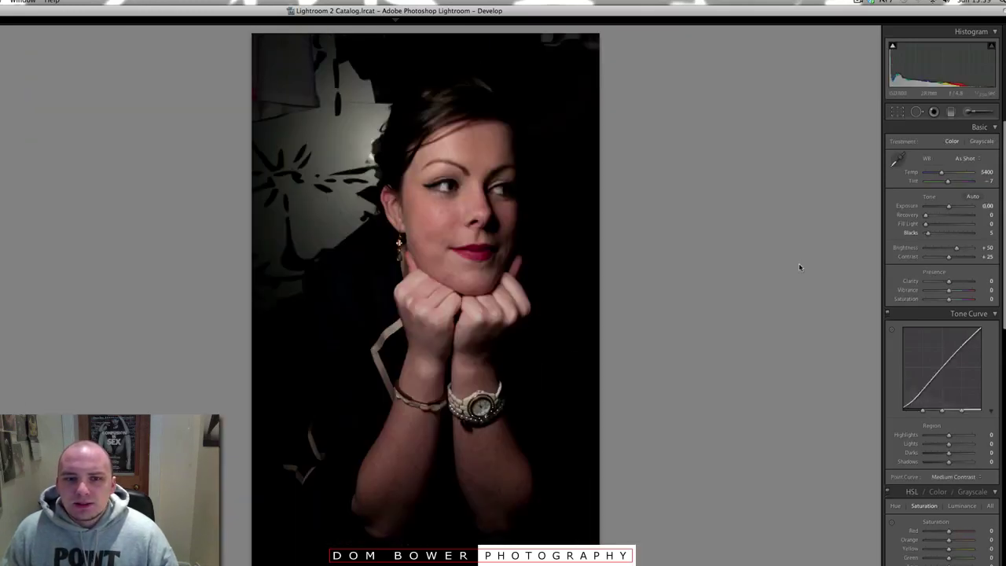
left_click(453, 191)
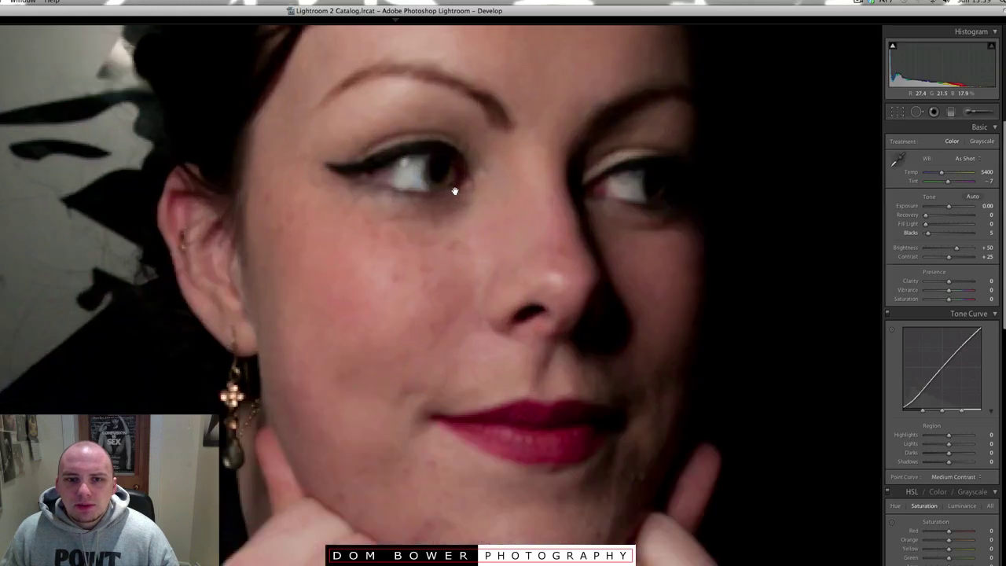
left_click(454, 190)
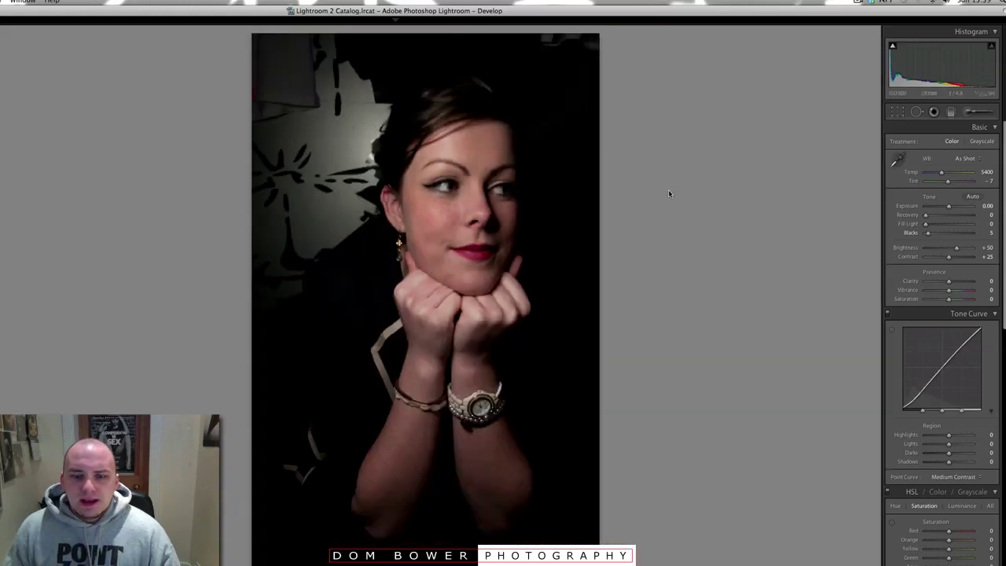
On the face close-up, set Fill Light 35, Blacks 0, Exposure +0.63 and Clarity -34.
key("Right")
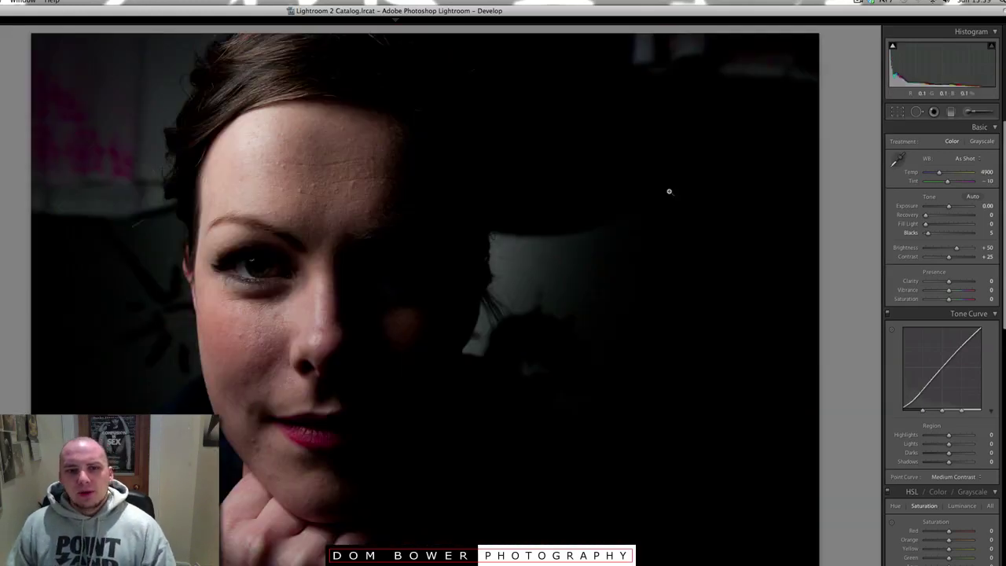
left_click(942, 224)
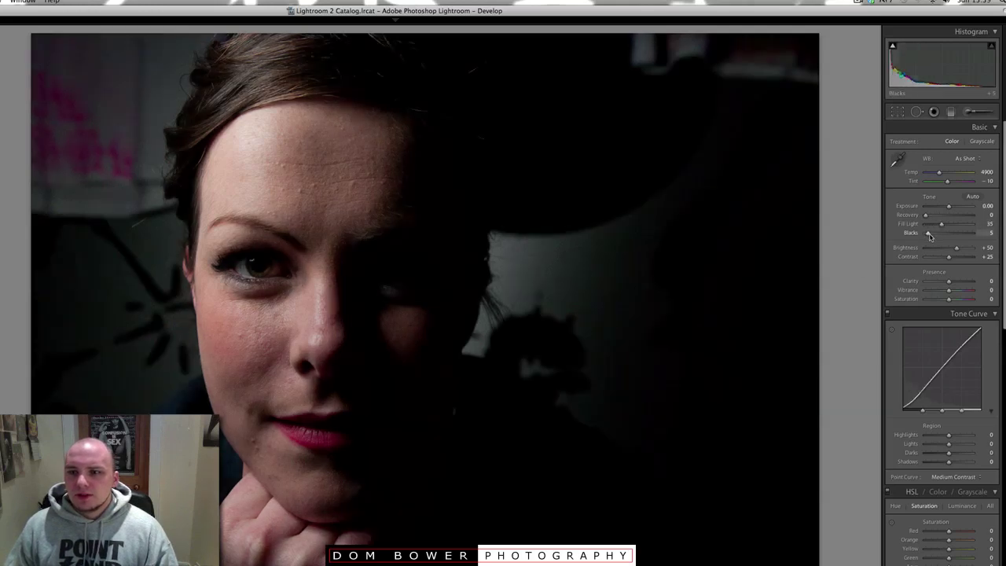
left_click_drag(930, 236, 952, 207)
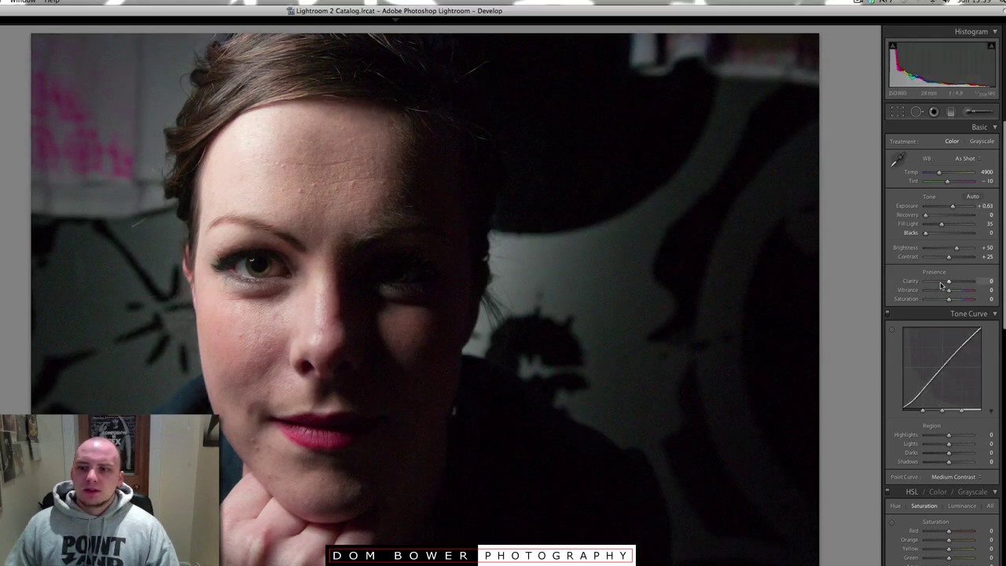
left_click_drag(942, 284, 941, 285)
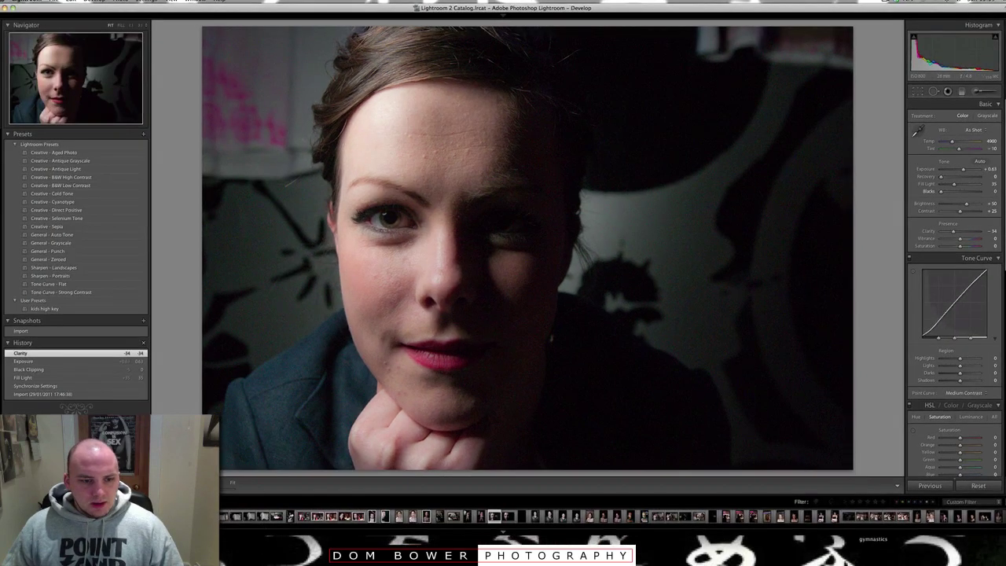
Show the close-up in Before/After side-by-side view with the left panel hidden (F7).
key("y")
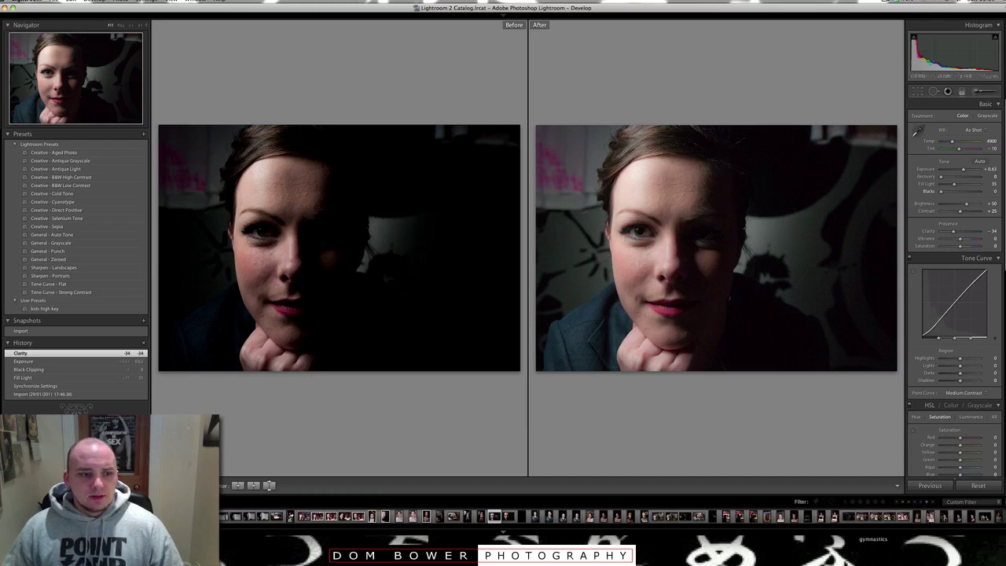
key("F7")
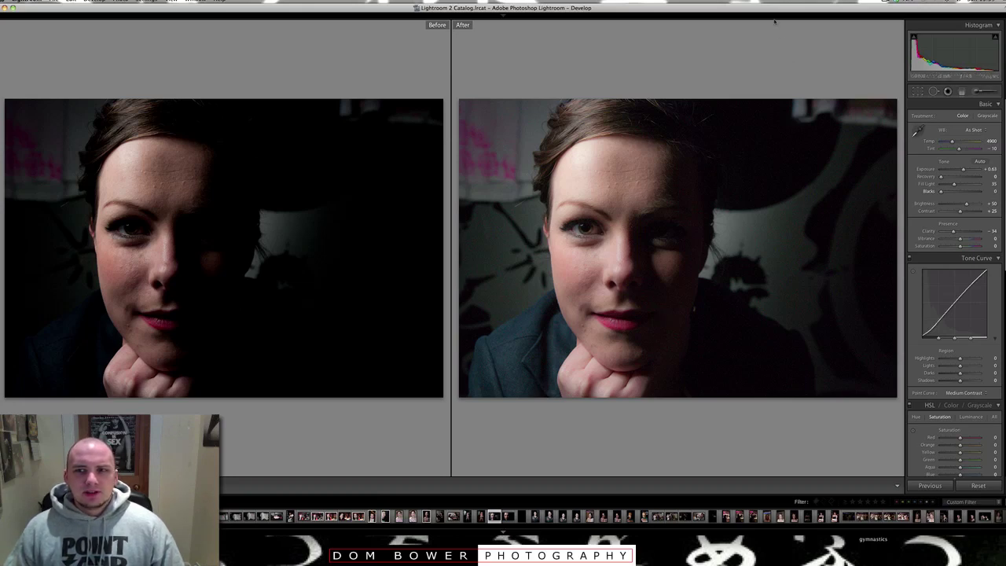
mouse_move(784, 14)
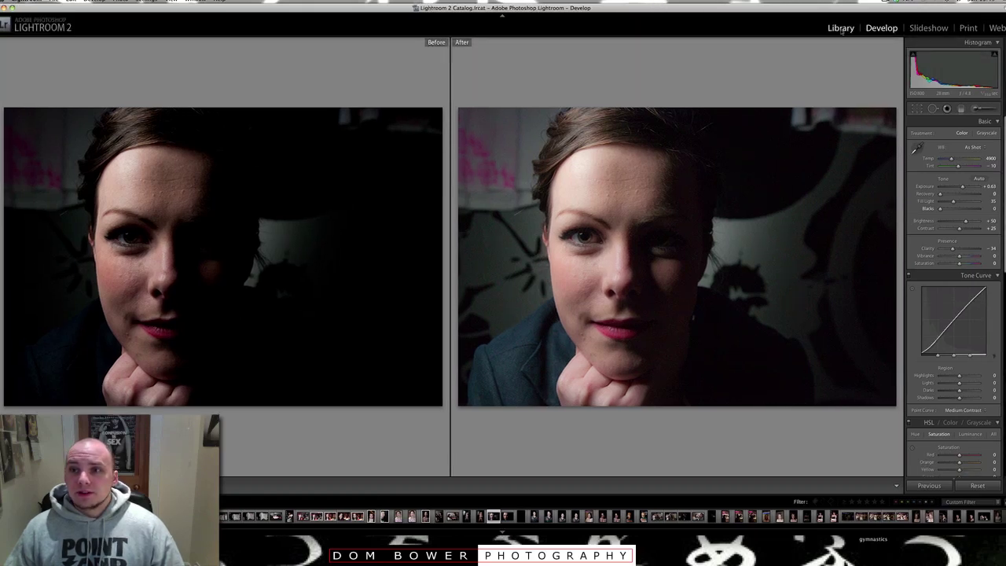
Return to the Library loupe and flag the first two floral-top portraits as picks.
left_click(839, 27)
key("Right")
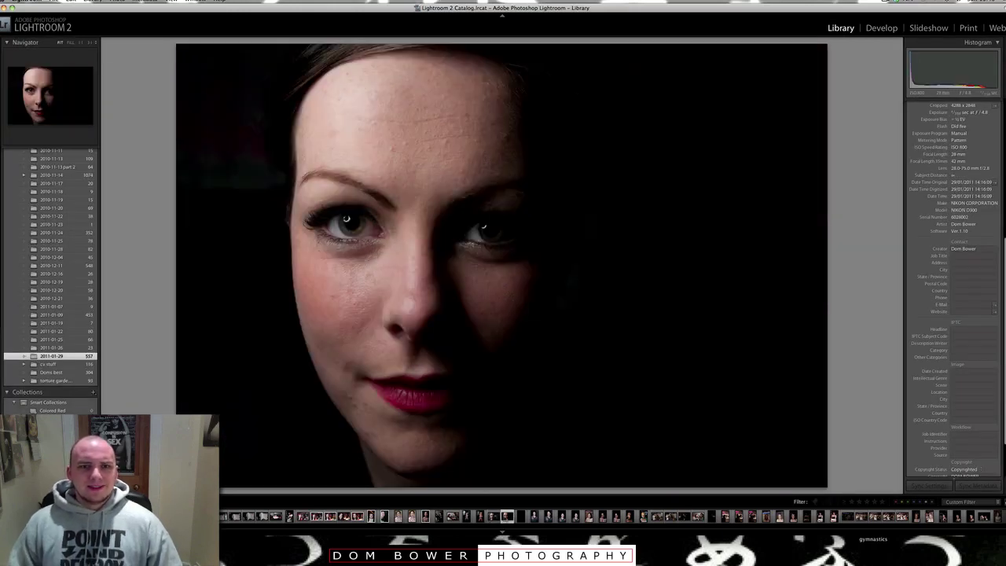
key("p")
key("Right")
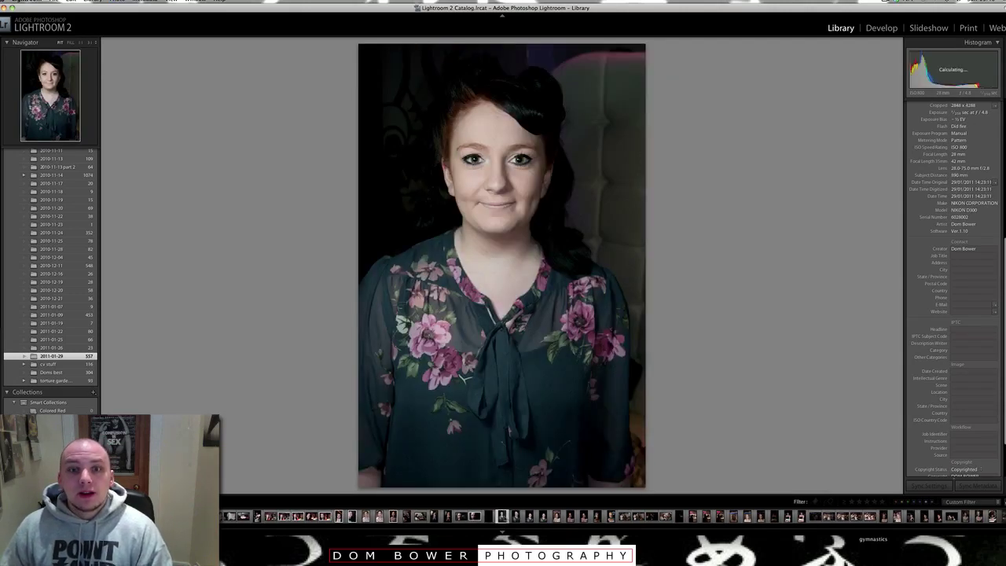
key("p")
Flag the remaining floral-top portraits as picks, ending on the smiling pink-blouse portrait.
key("Right")
key("Right")
key("p")
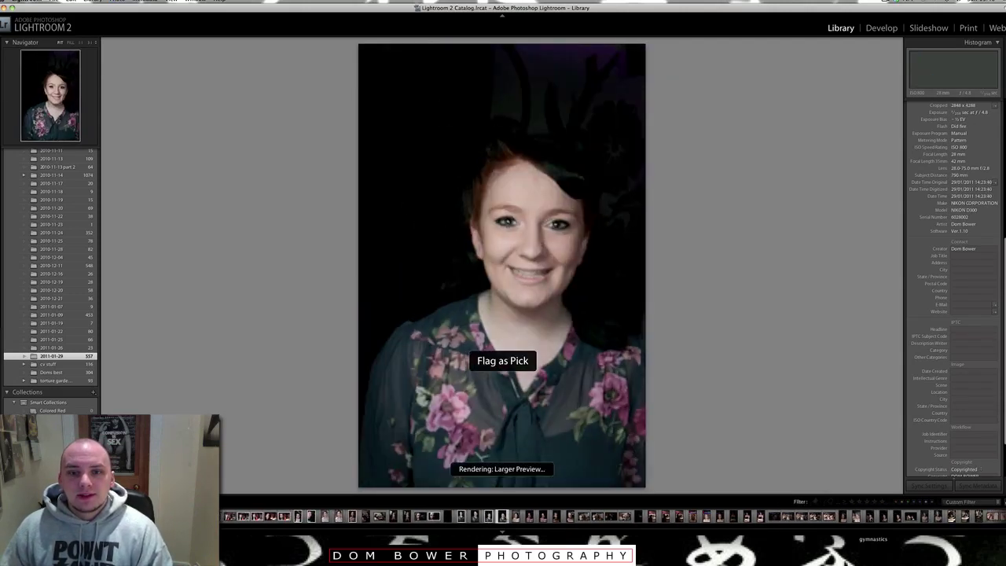
key("p")
key("Right")
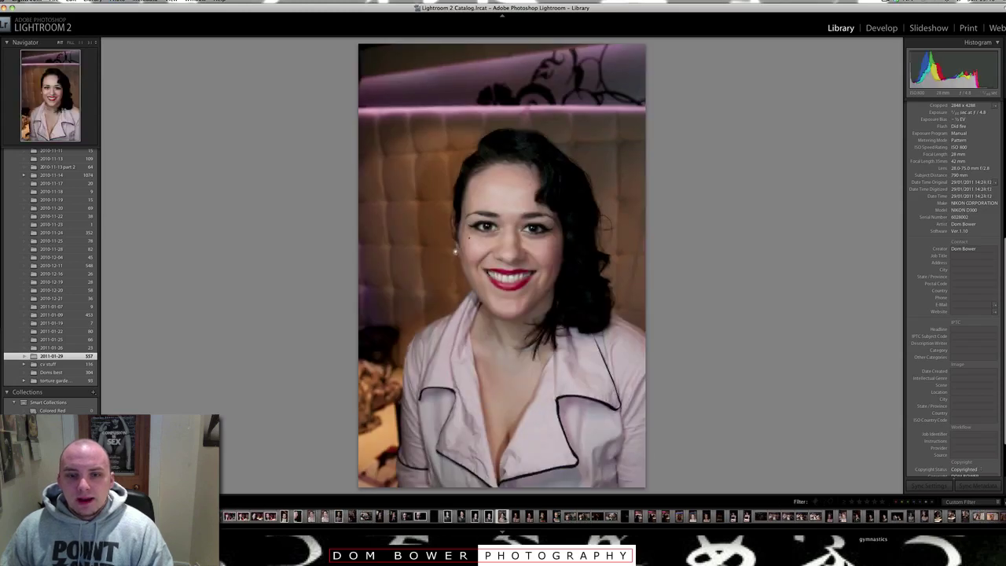
key("p")
key("Right")
key("Left")
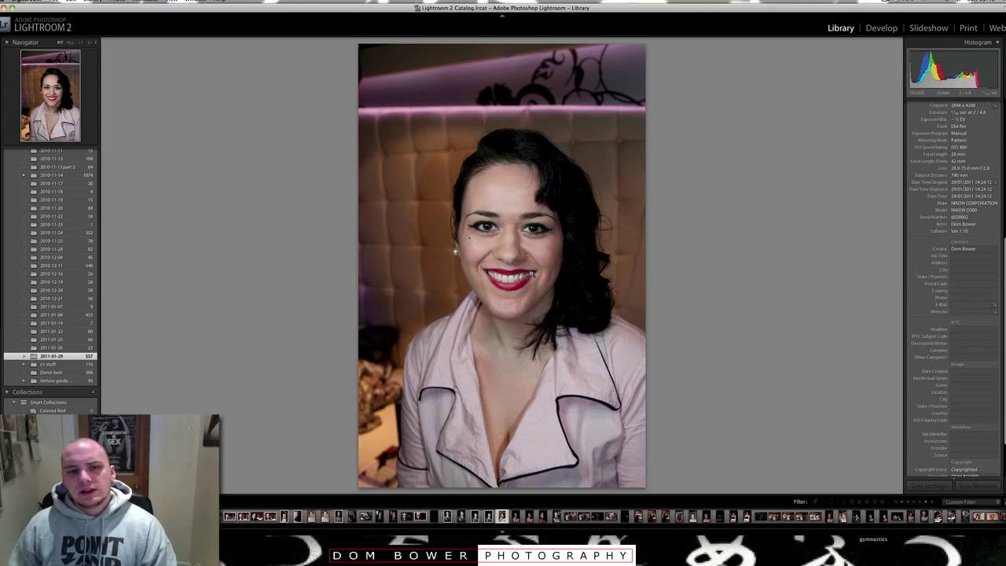
left_click(500, 218)
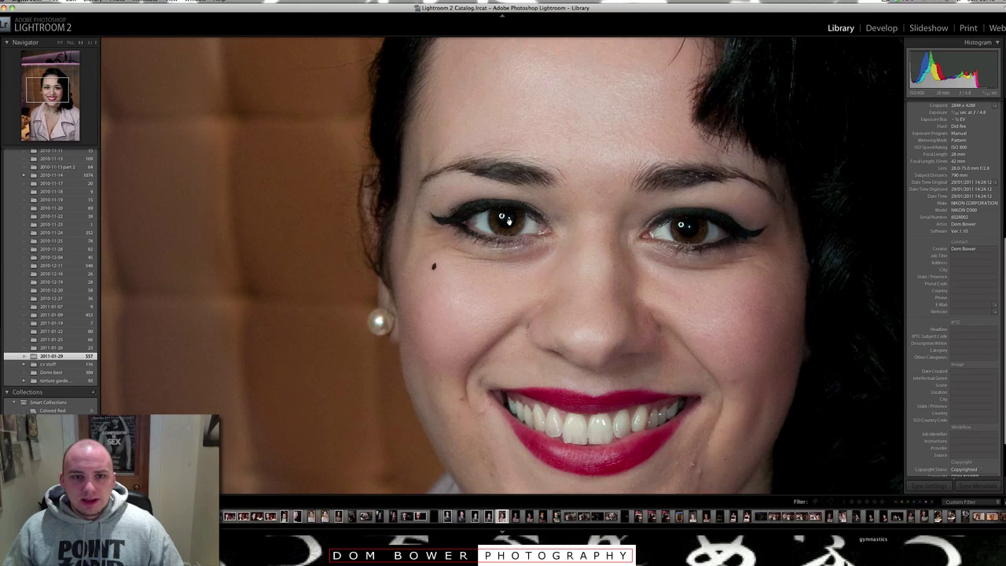
key("Right")
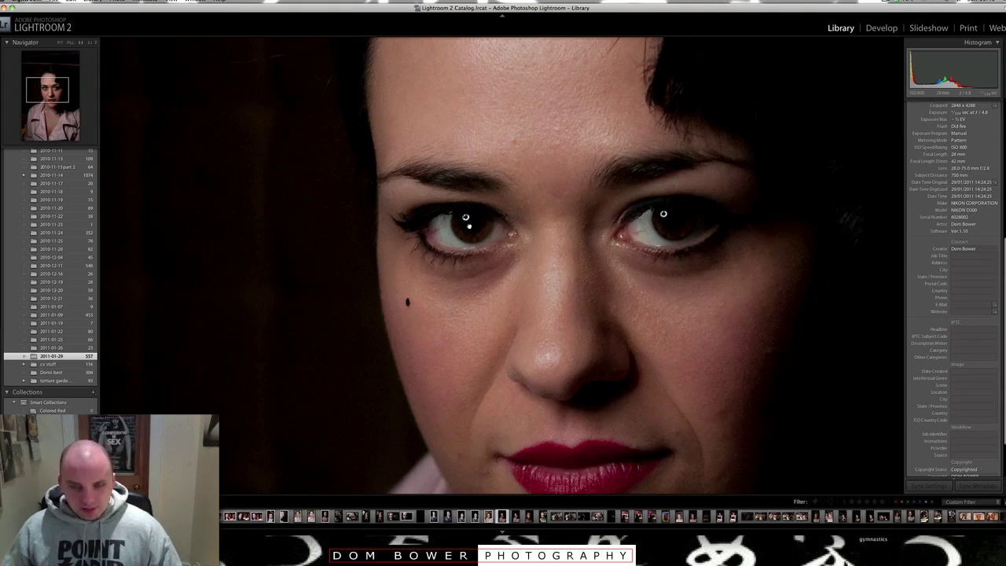
left_click(468, 226)
key("Right")
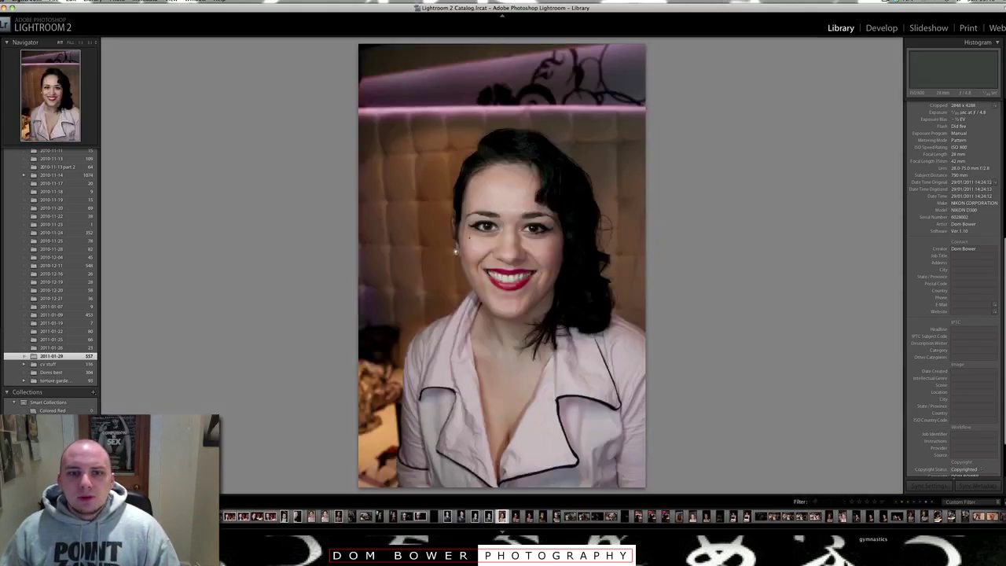
key("Left")
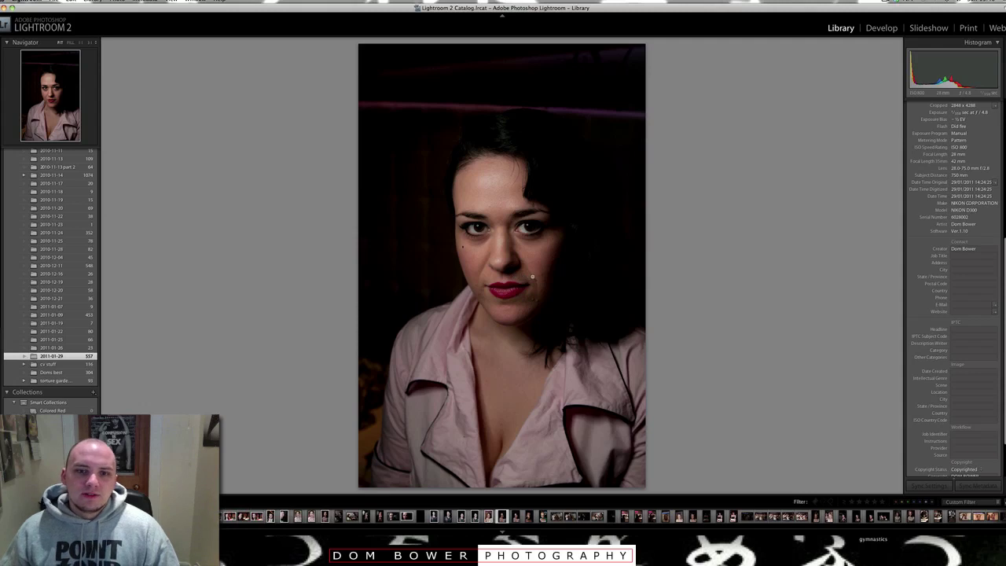
key("Right")
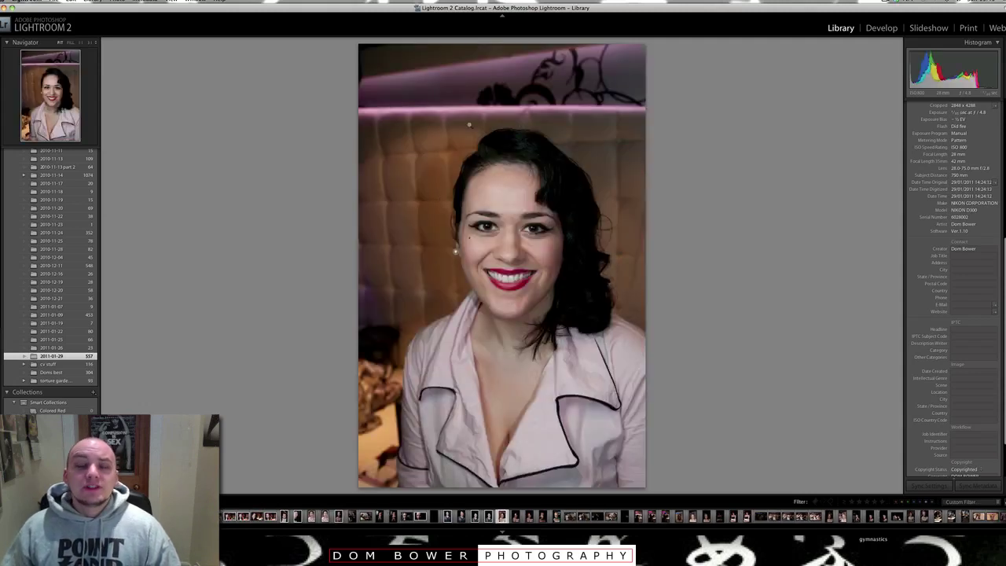
left_click(437, 163)
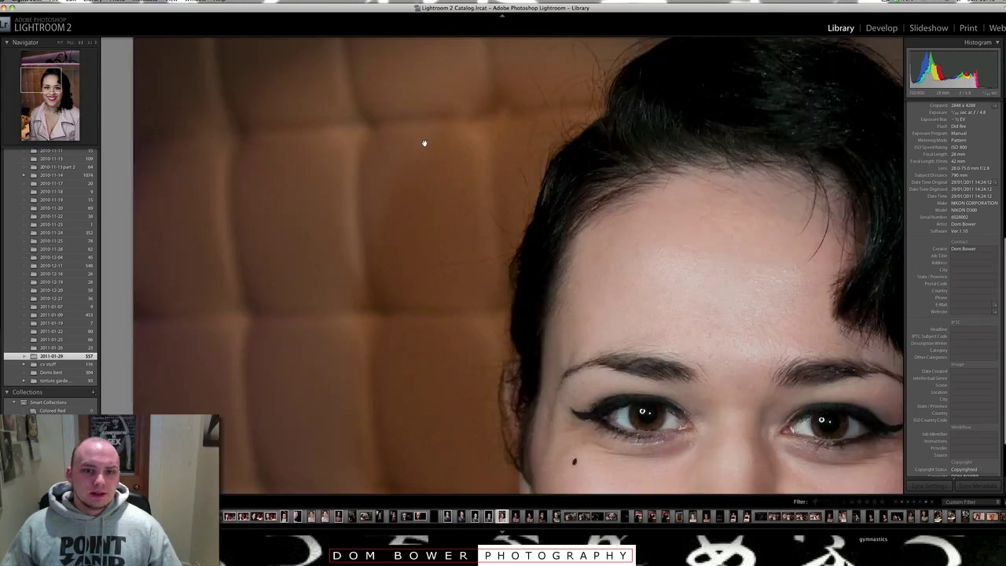
left_click(462, 170)
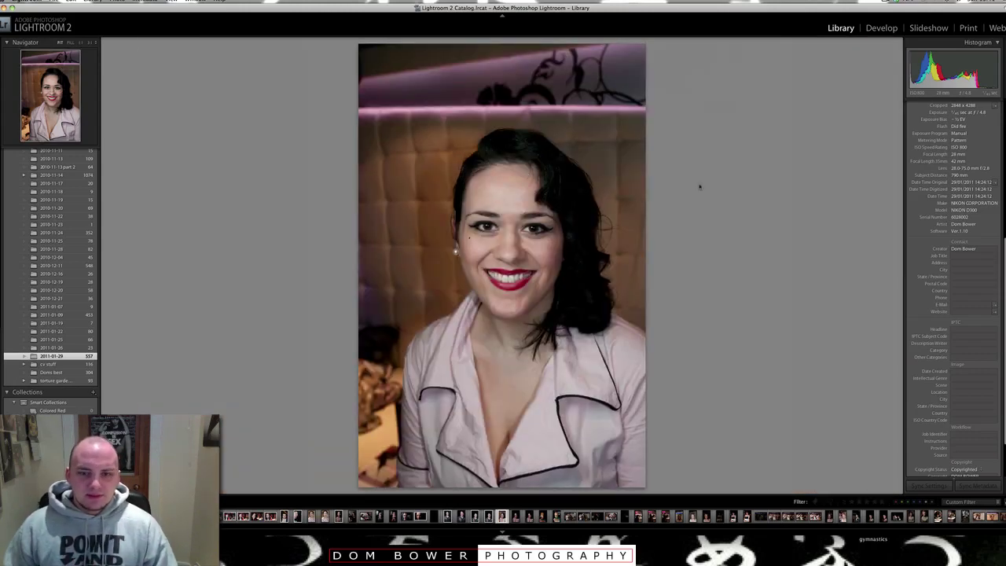
Flag the smiling portrait and the darker pink-blouse portrait as picks.
key("p")
key("Right")
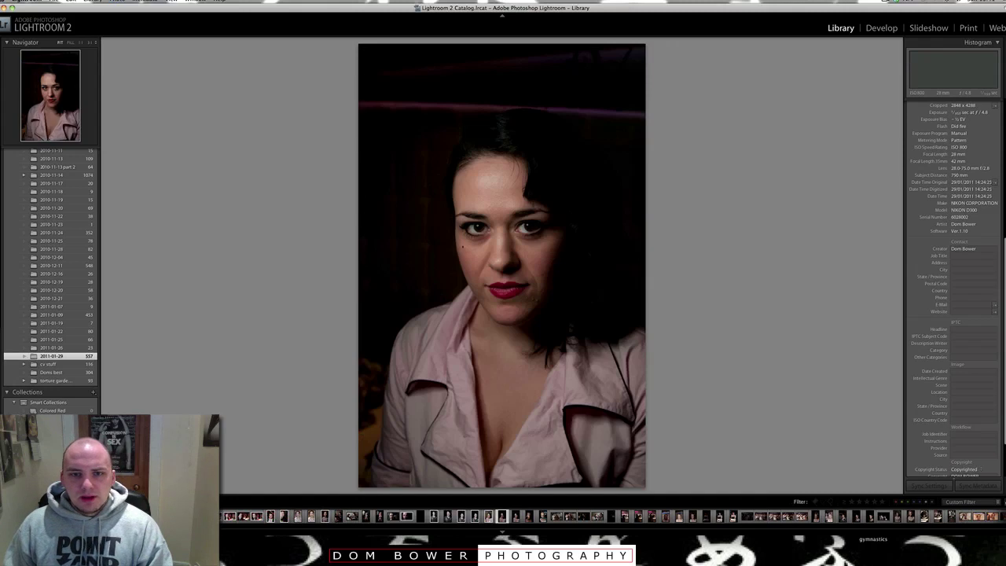
key("Right")
key("Right")
key("Left")
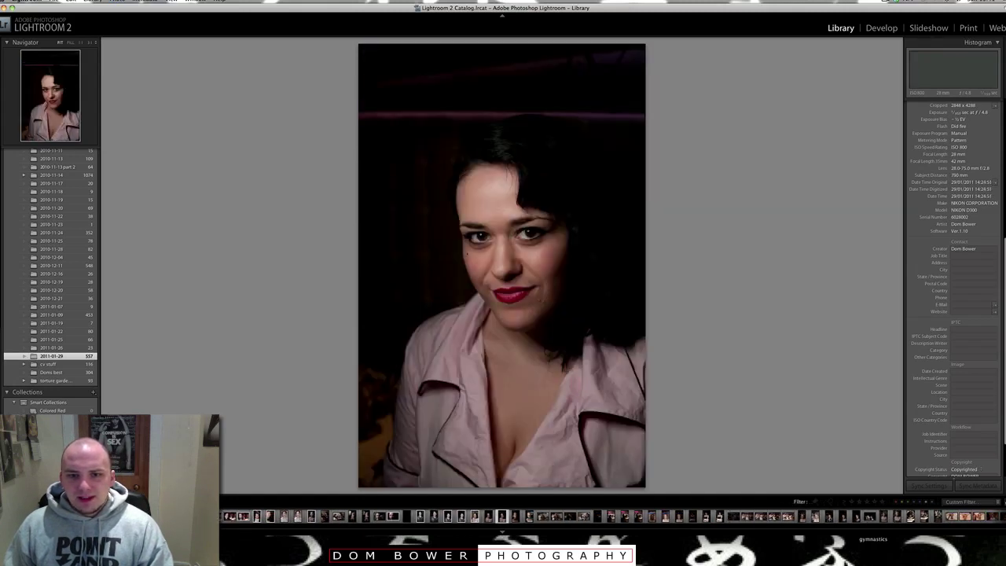
key("p")
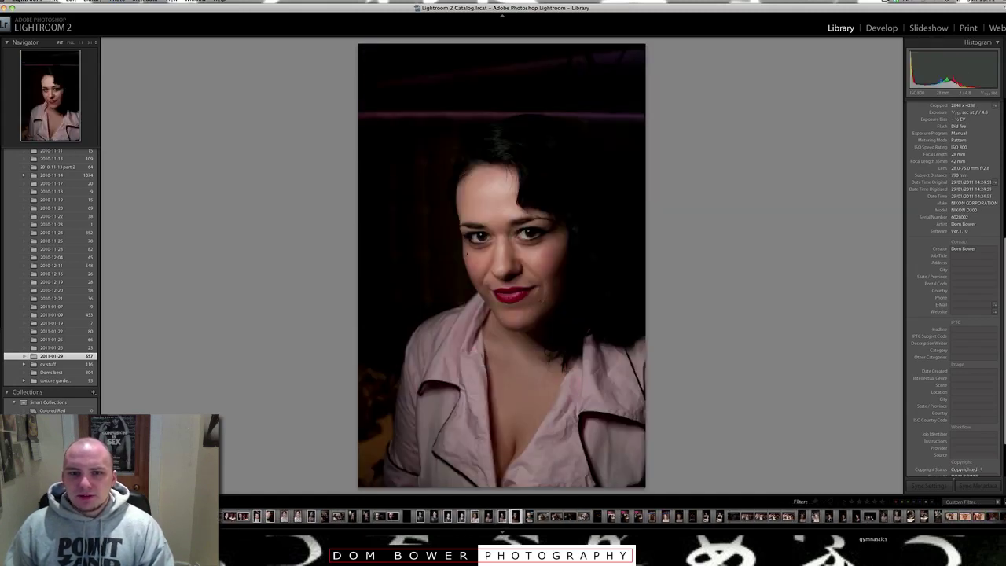
Move to the mannequin shot and check its face at 1:1 before returning to the full view.
key("Right")
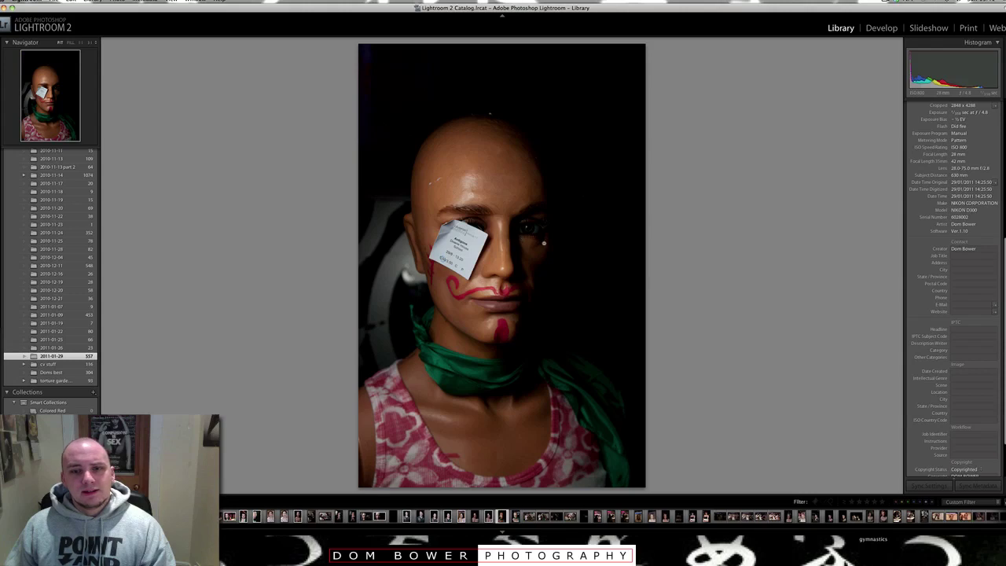
left_click(531, 250)
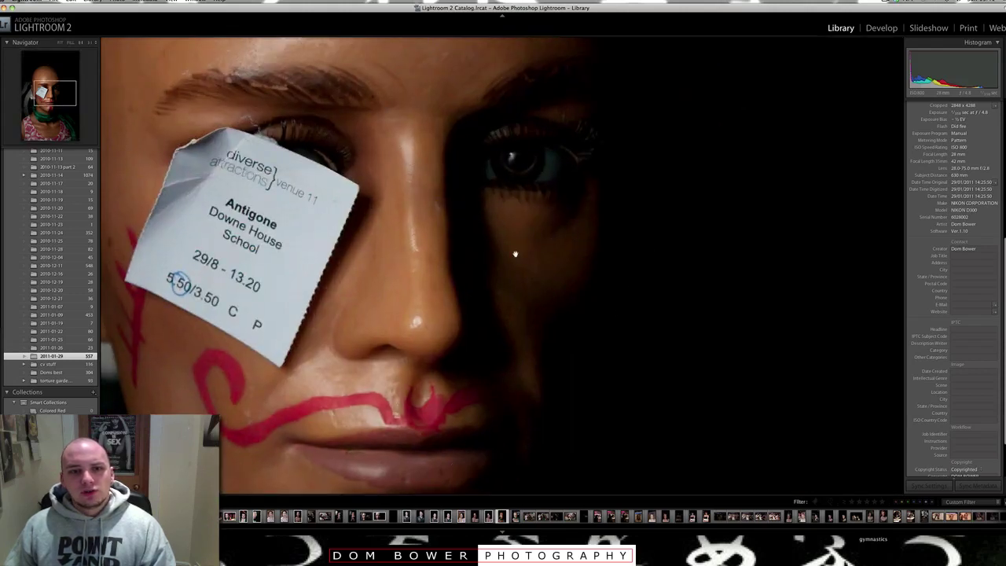
left_click(510, 217)
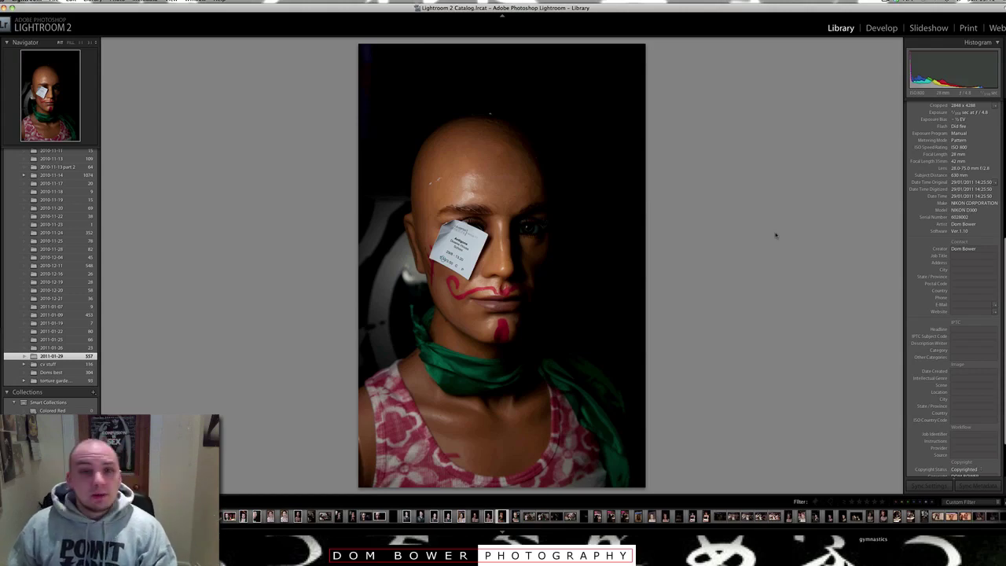
Flag the hair-curling photo and the make-up photo as picks.
key("Right")
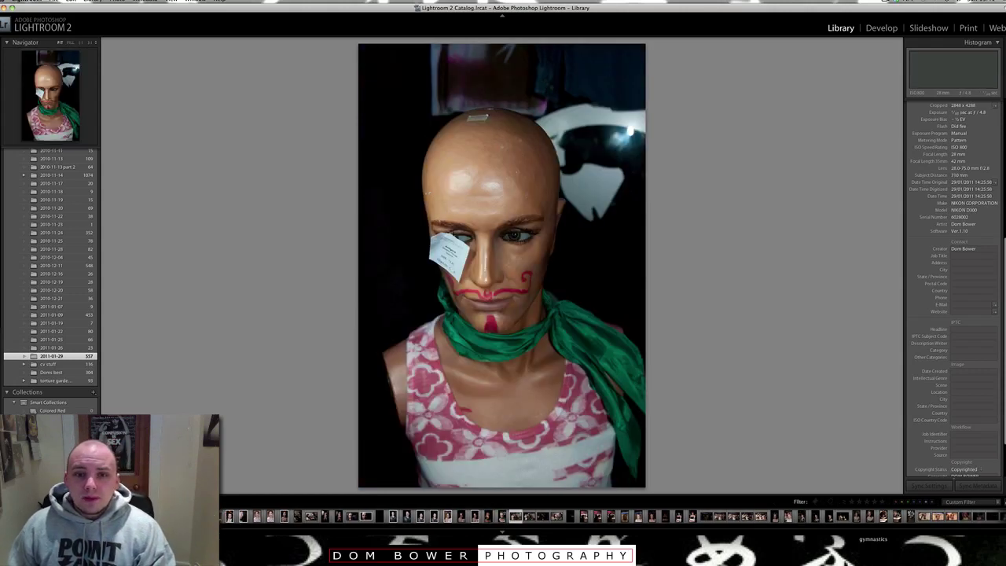
key("Right")
key("Right")
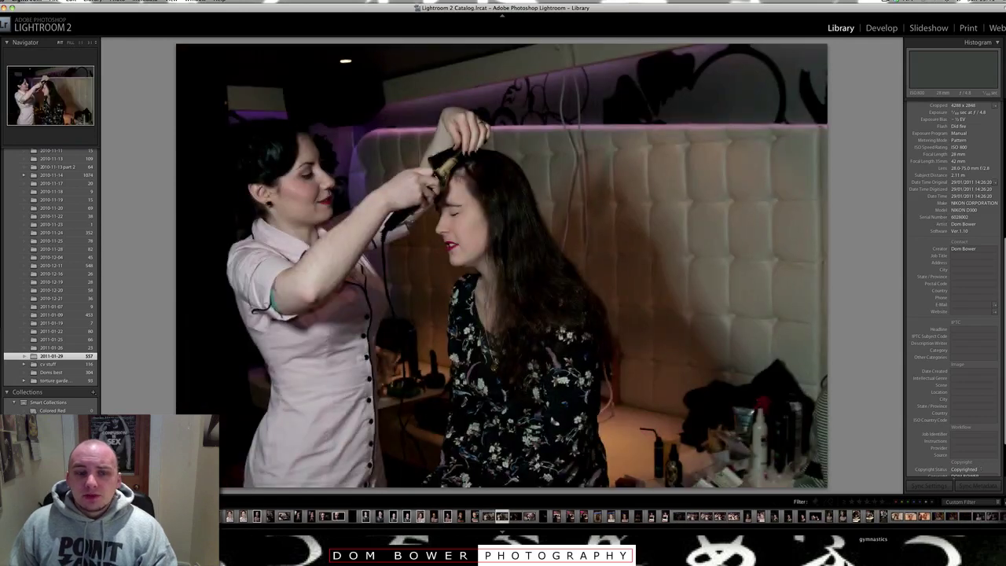
key("Right")
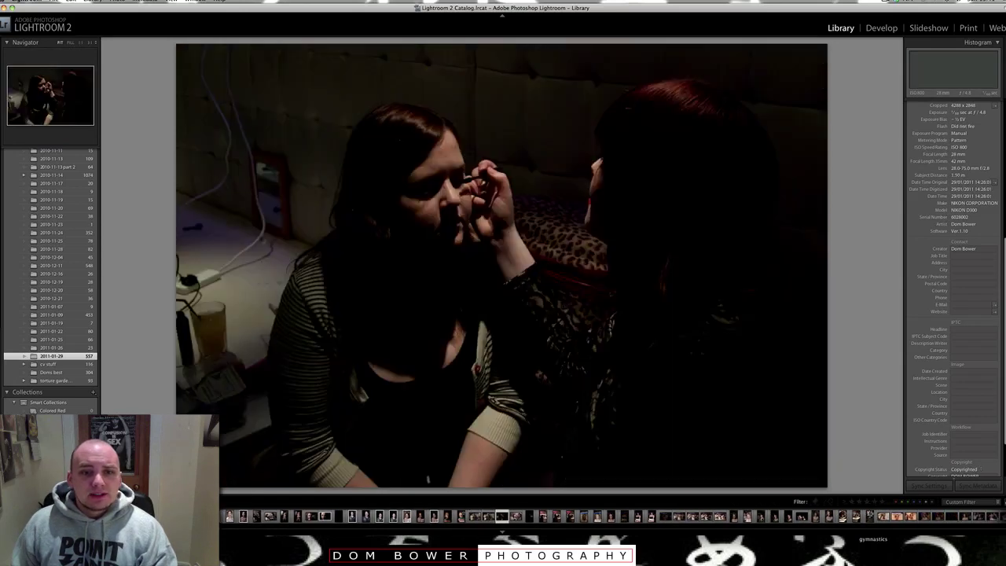
key("Left")
key("p")
Go to the salon mirror shot and inspect the face at 1:1, then return to Fit.
key("Right")
key("Right")
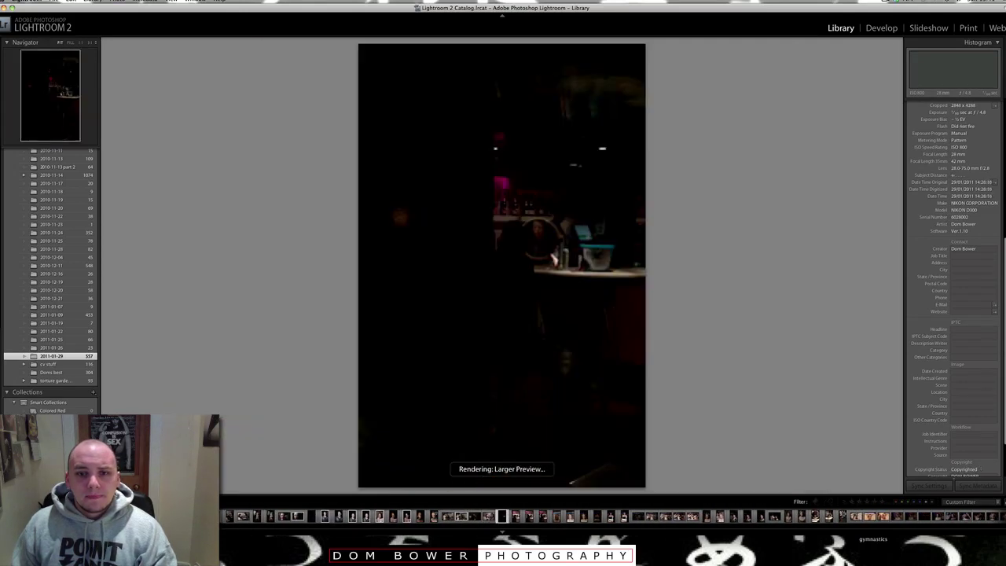
key("Left")
key("p")
key("Right")
key("Right")
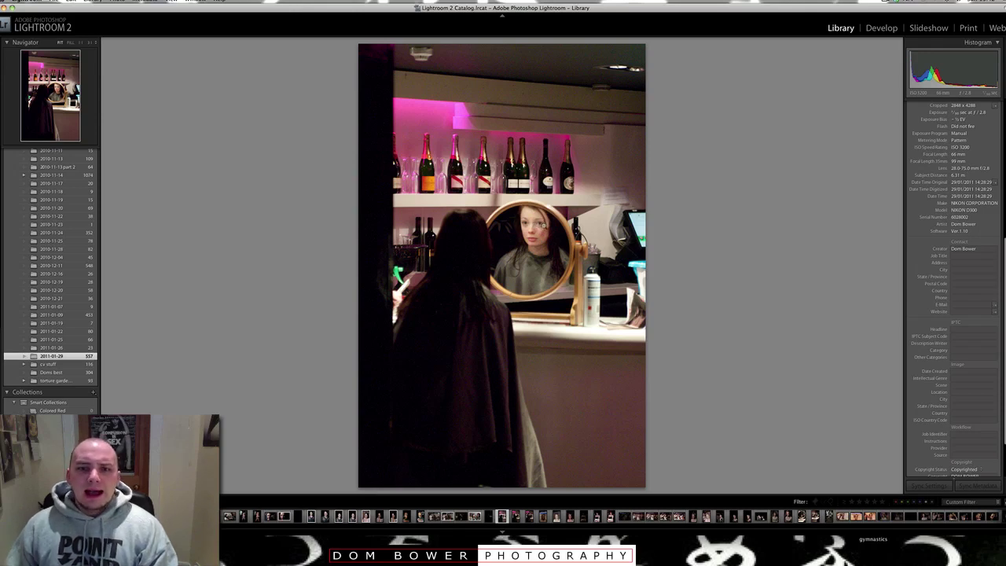
left_click(546, 225)
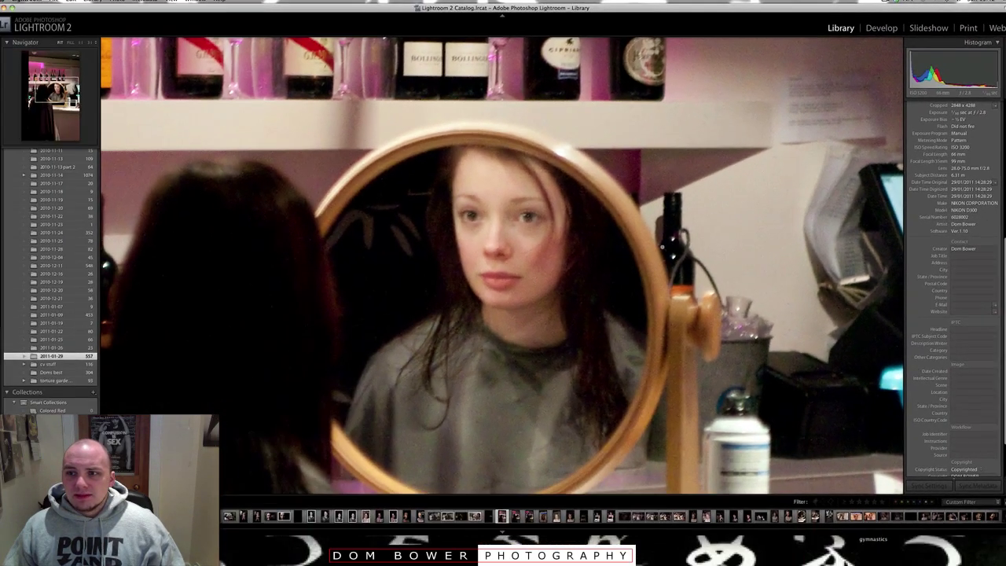
left_click(749, 160)
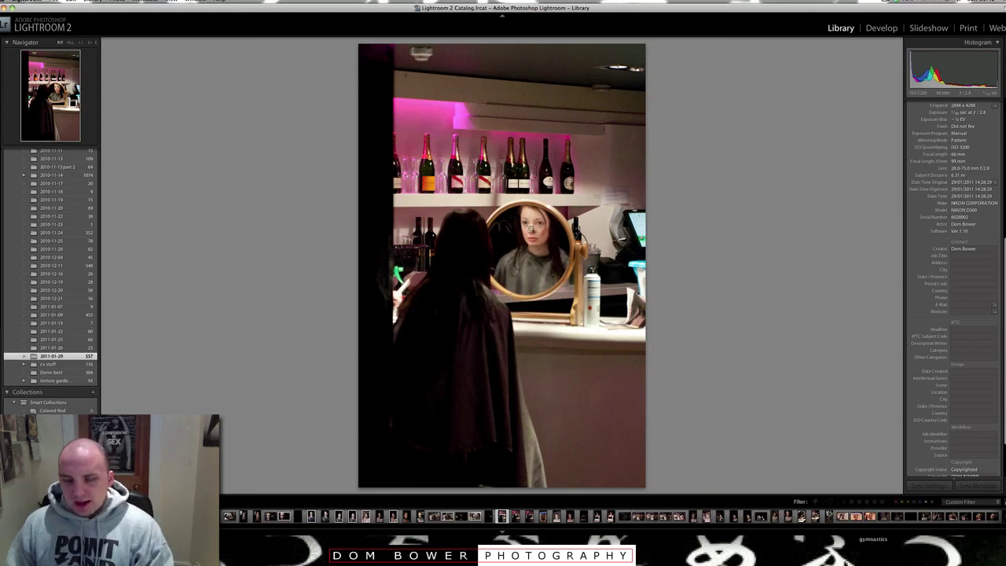
Flag the mirror photo as a pick and browse on to the blonde woman's portrait.
key("p")
key("Right")
key("Right")
key("Right")
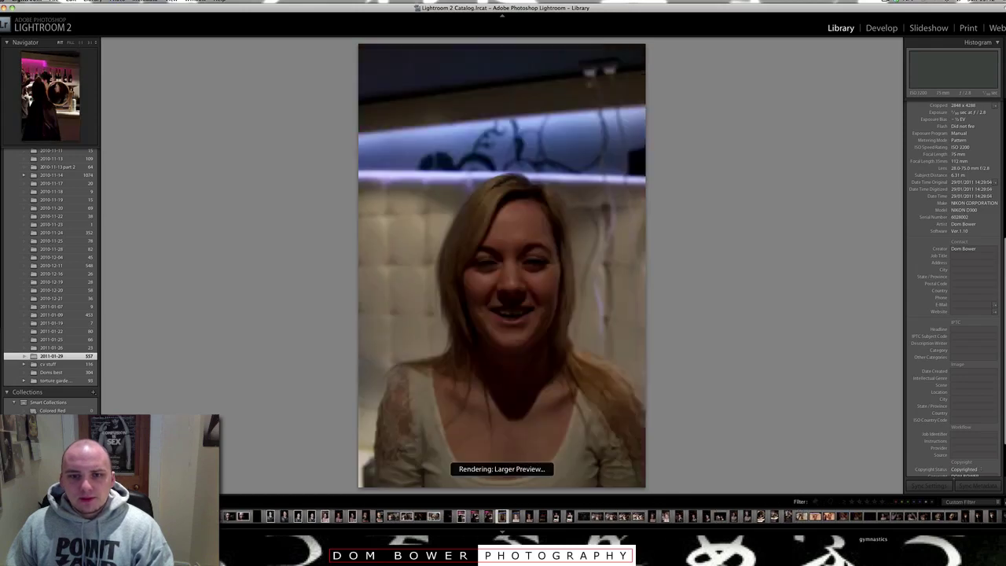
key("Right")
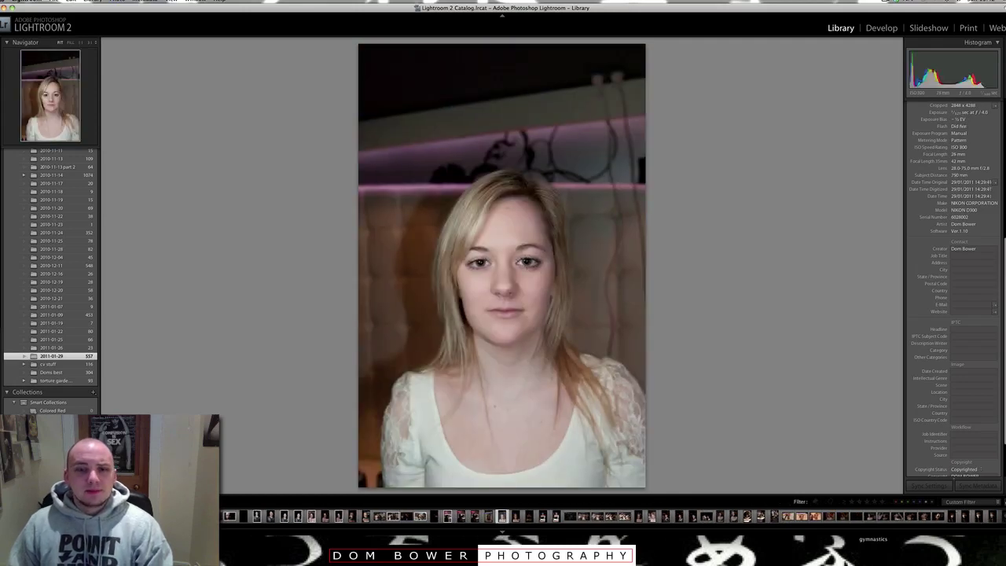
key("Right")
key("Left")
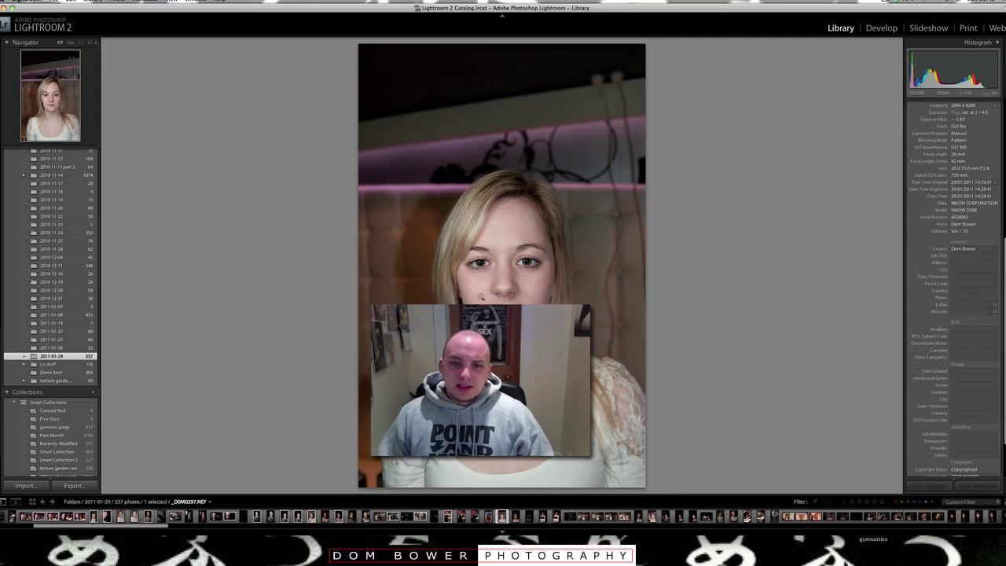
Inspect the blonde portrait and the next darker shot at 1:1, returning to the full view each time.
left_click(479, 264)
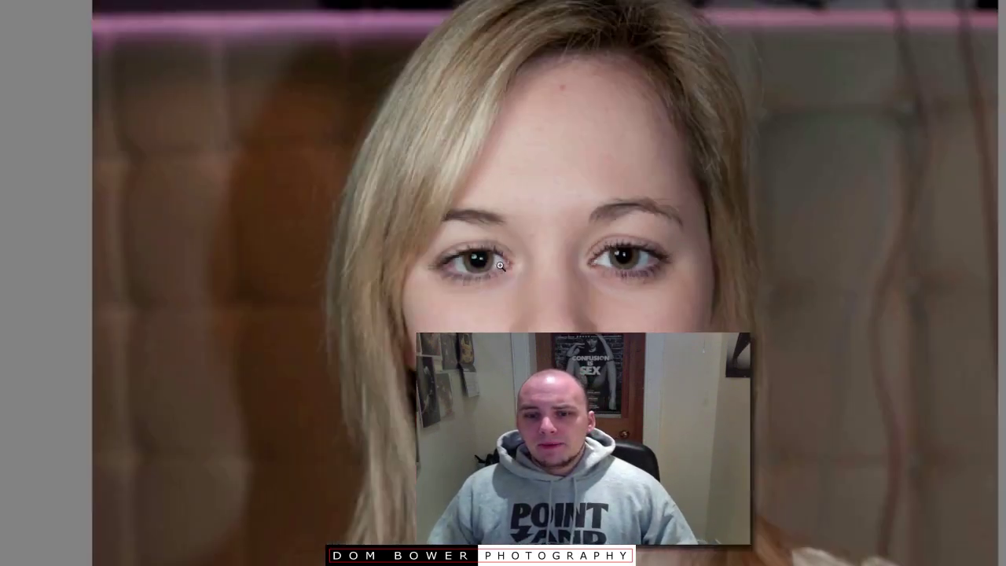
left_click(465, 264)
key("Right")
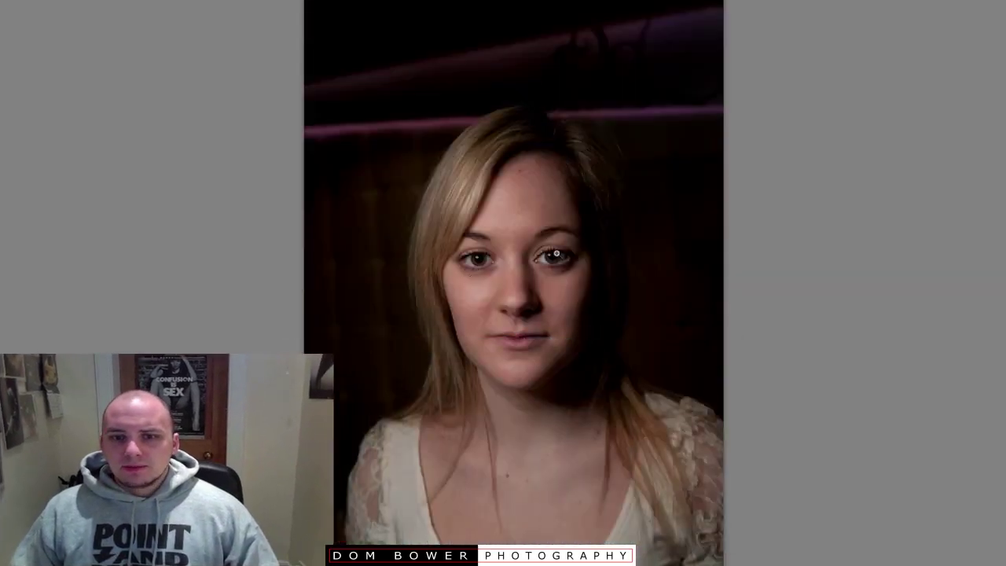
left_click(562, 259)
left_click(539, 260)
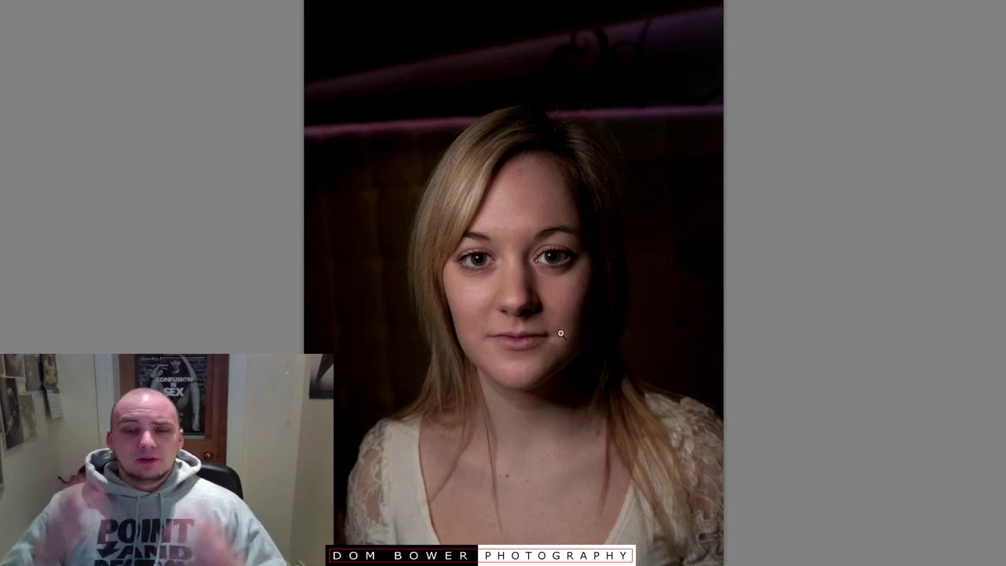
Browse two photos further and flag the blonde portrait as a pick.
key("Right")
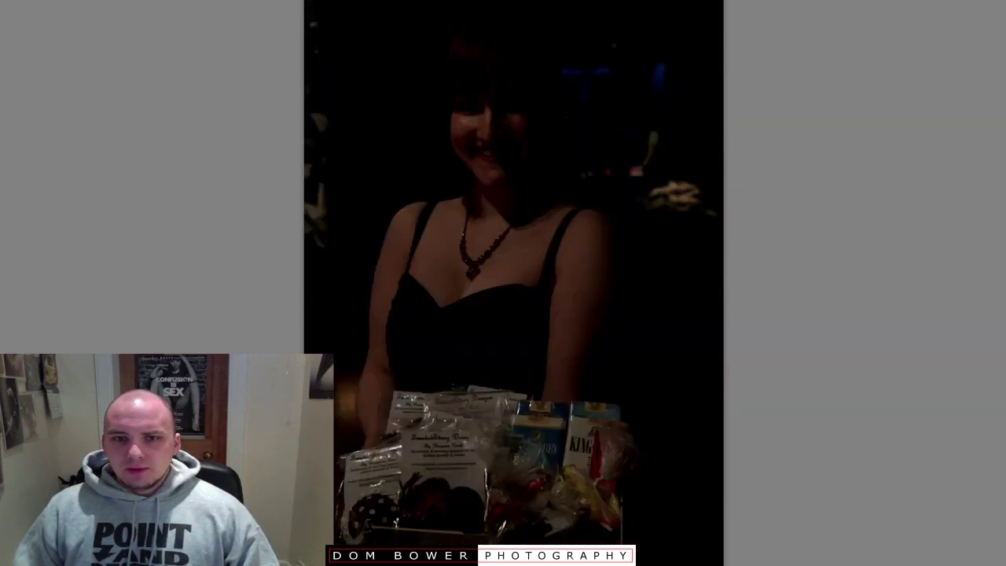
key("Right")
key("Right")
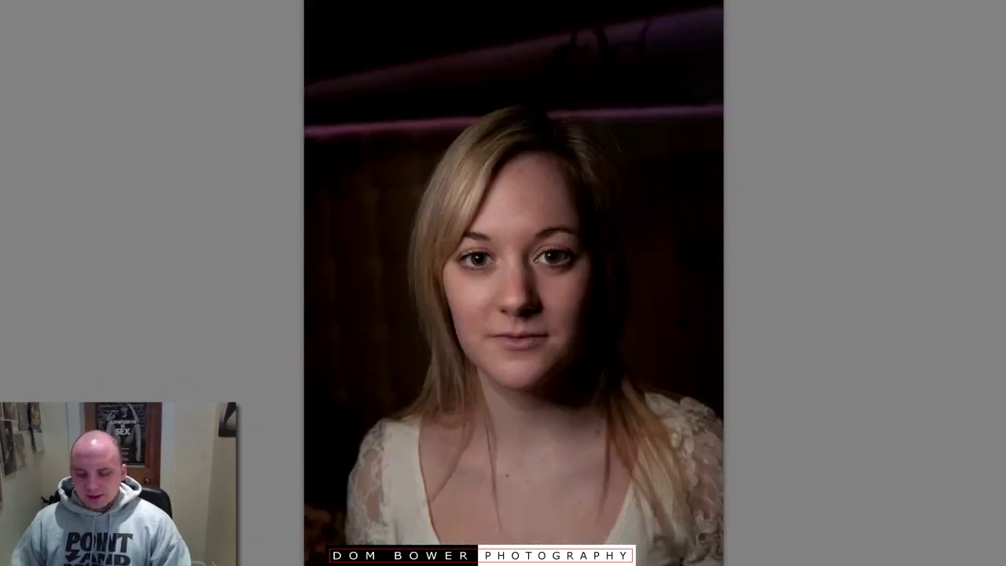
key("p")
key("Right")
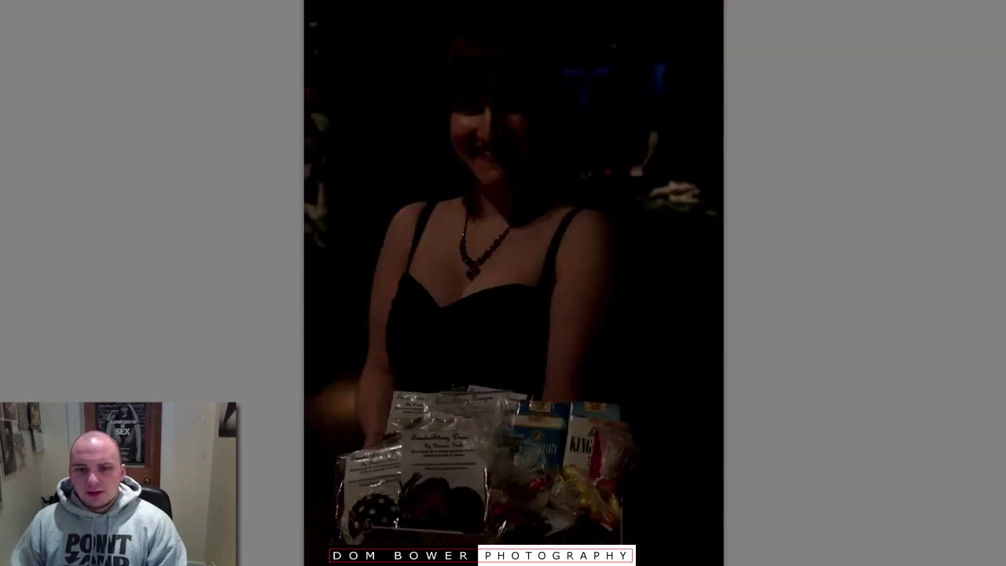
Exit full screen and flag the fourth gift-basket shot as a pick.
key("f")
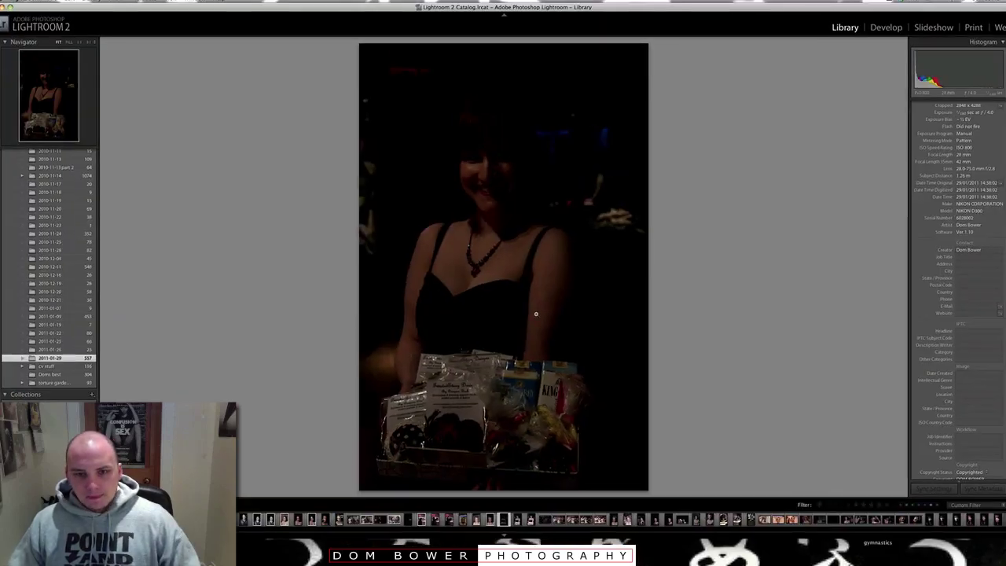
key("Right")
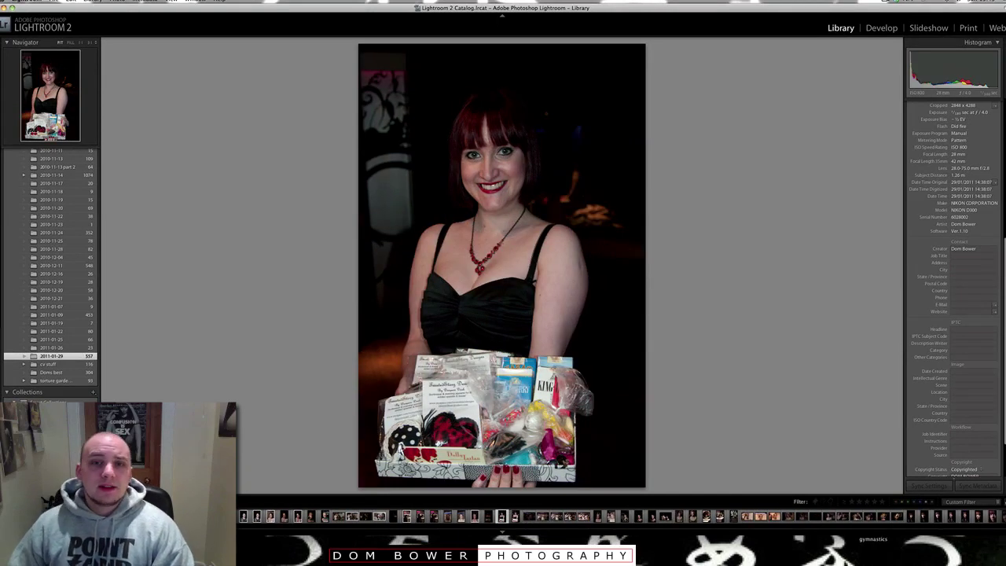
key("Right")
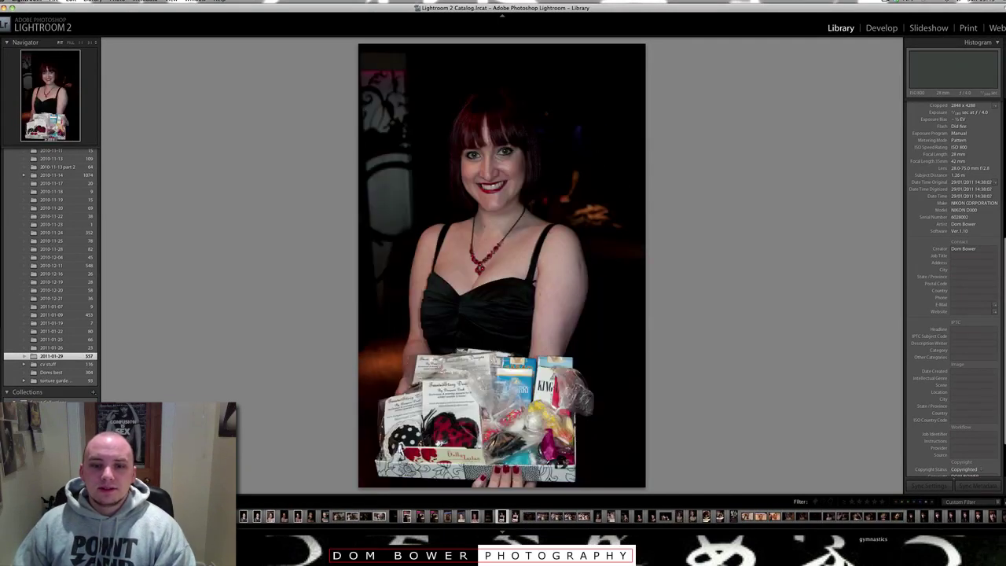
key("Right")
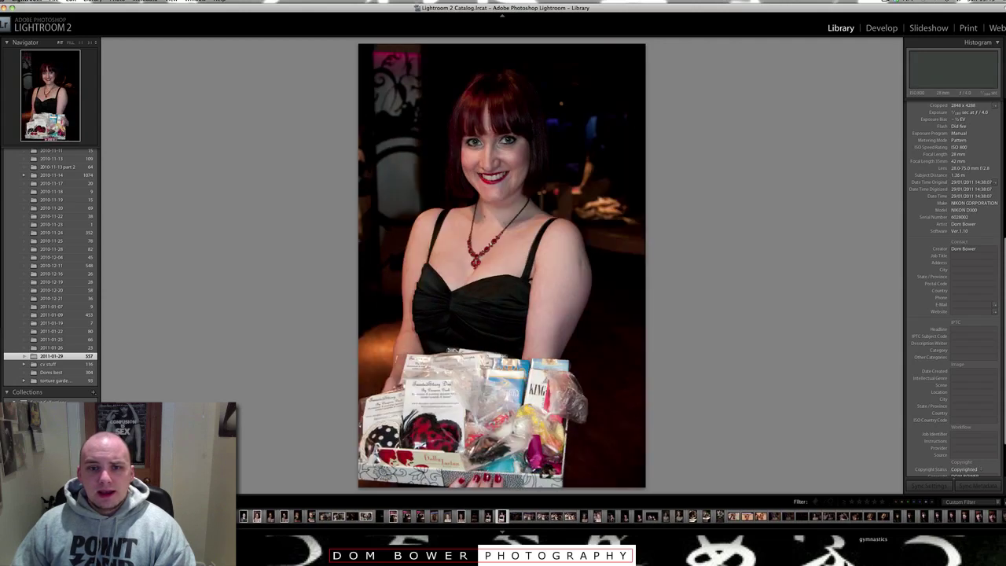
key("p")
Step through the remaining near-identical gift-basket shots.
key("Right")
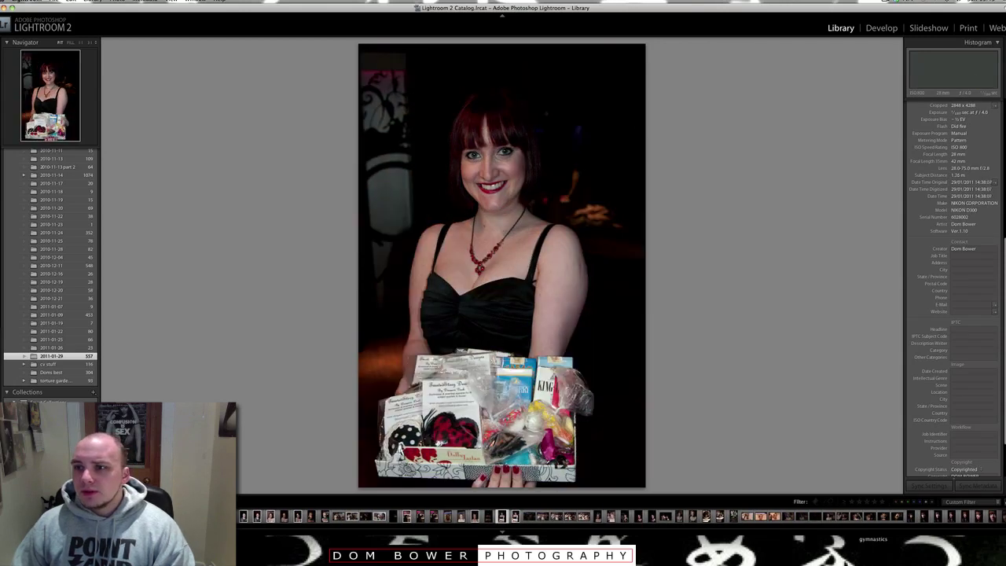
key("Right")
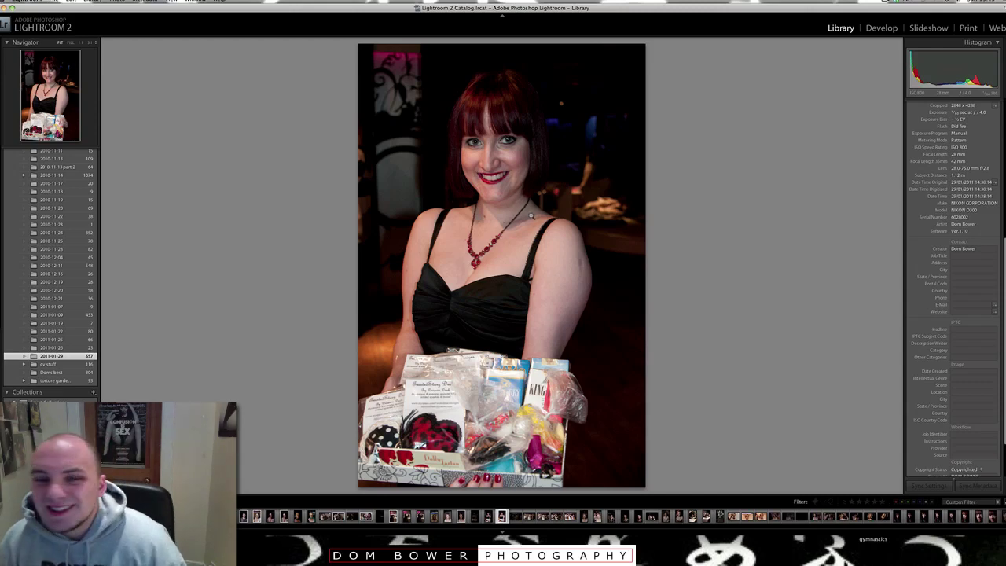
key("Right")
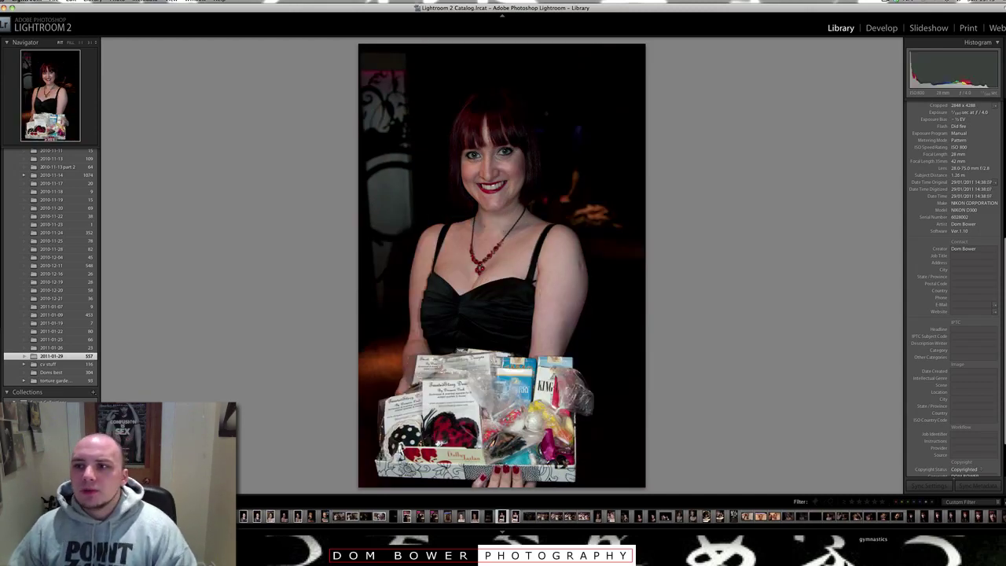
key("Right")
key("Right")
key("Right")
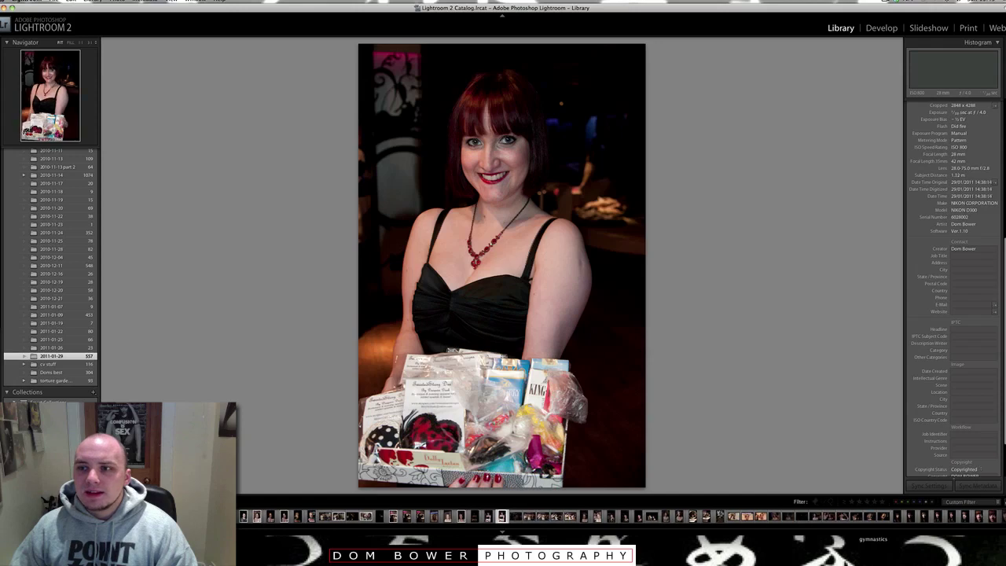
key("Right")
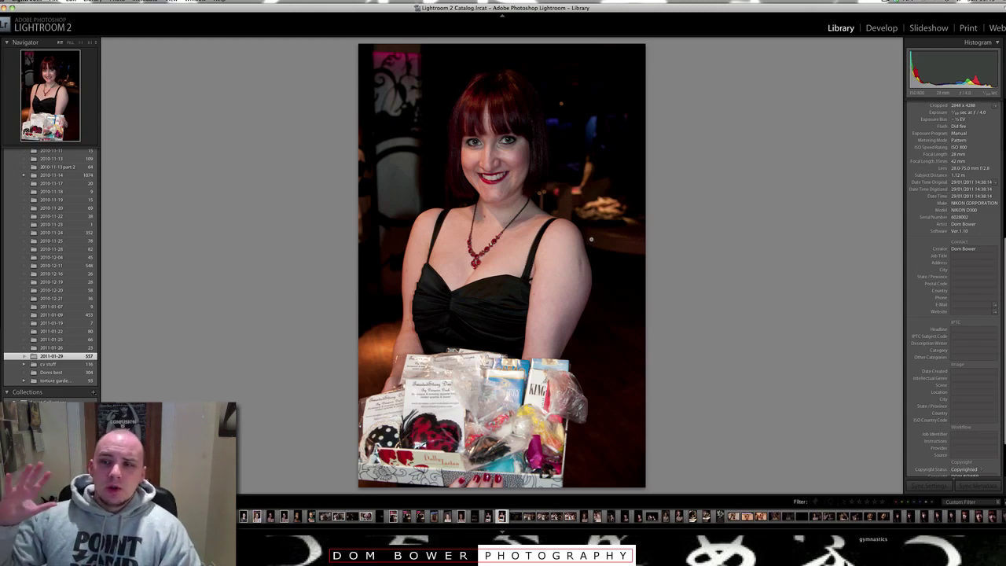
Flag the current gift-basket shot and a hairdresser shot as picks.
key("Right")
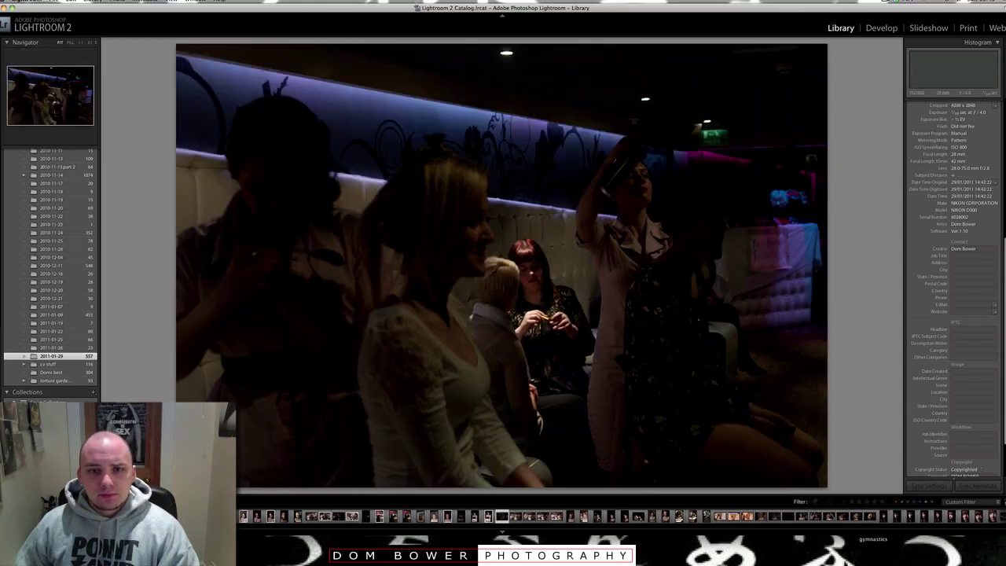
key("Left")
key("p")
key("Right")
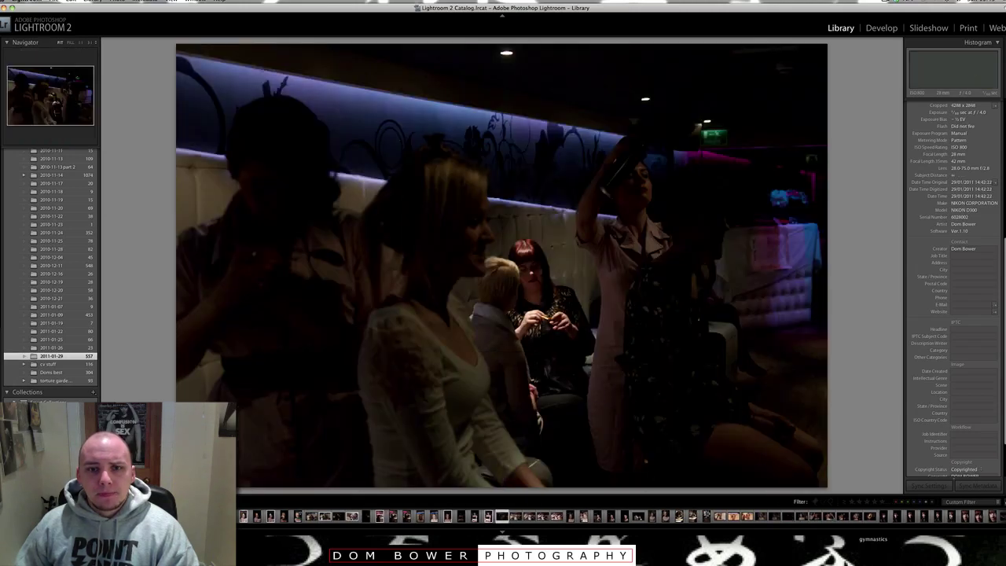
key("Right")
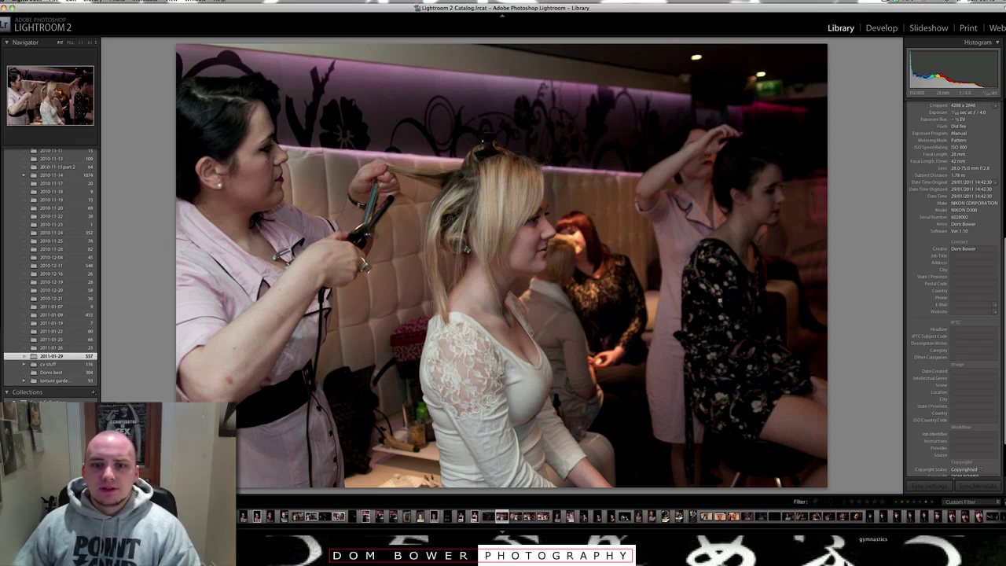
key("Right")
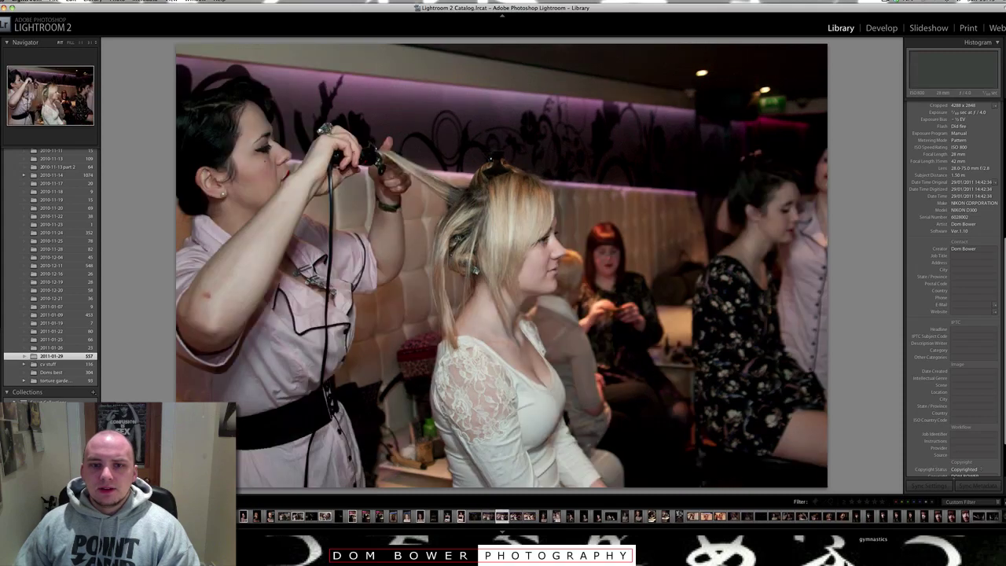
key("Right")
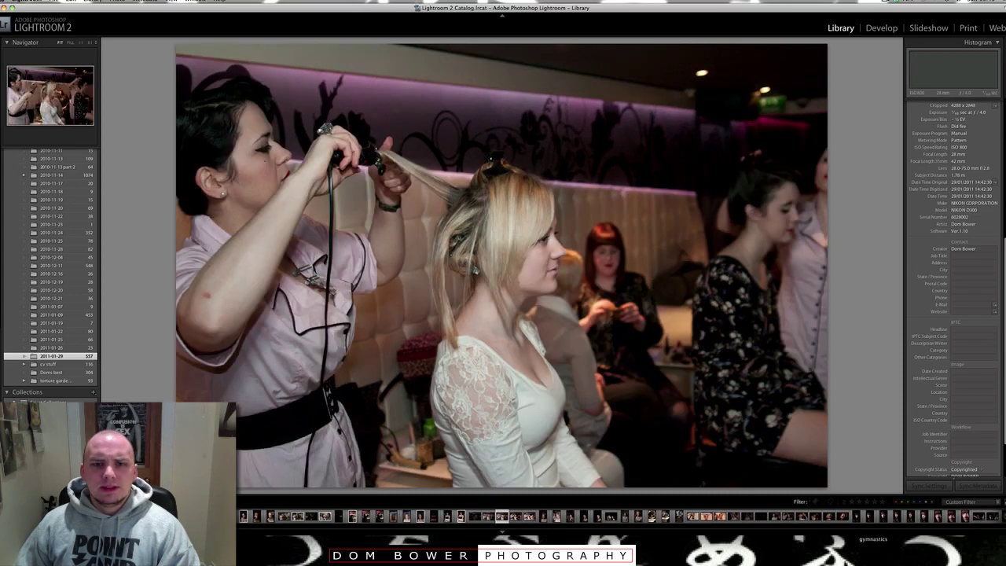
key("p")
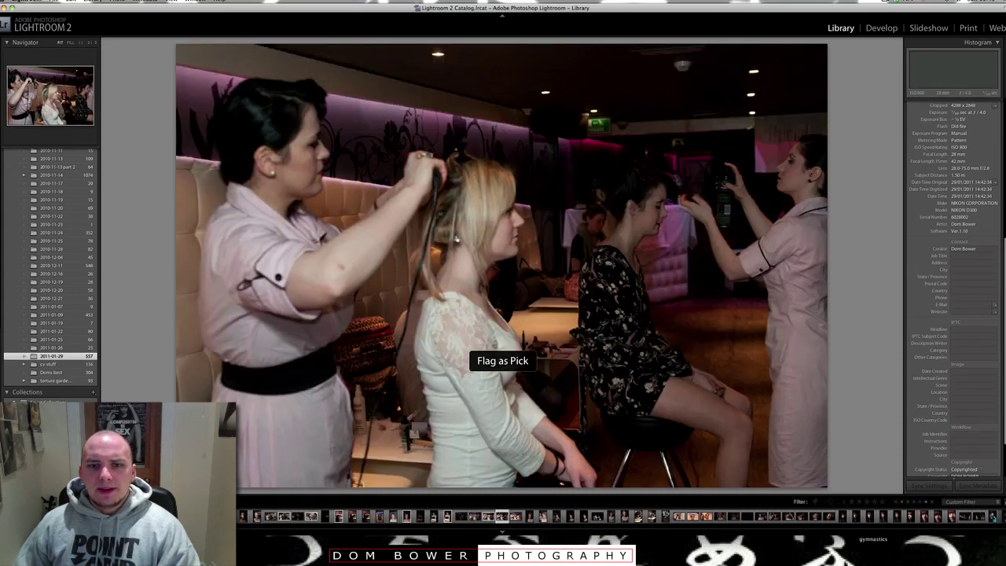
Advance through the salon portraits and flag the close-up smiling portrait as a pick.
key("Right")
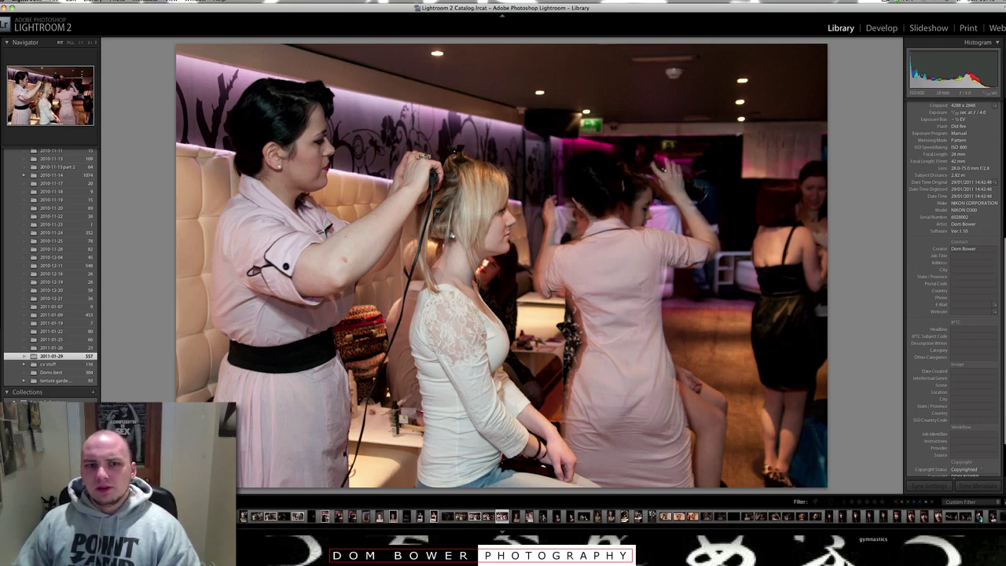
key("Right")
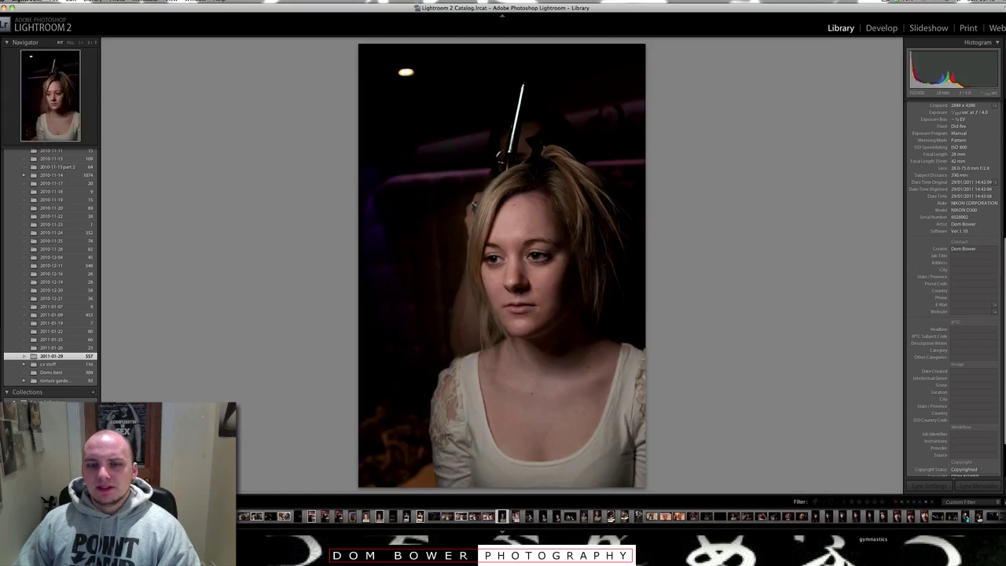
key("shift+p")
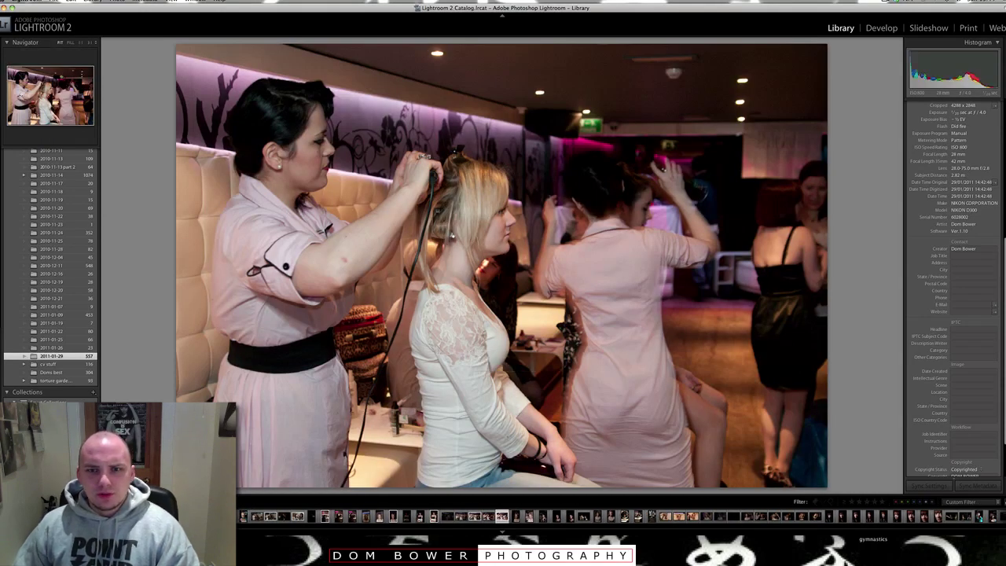
key("Right")
key("Right")
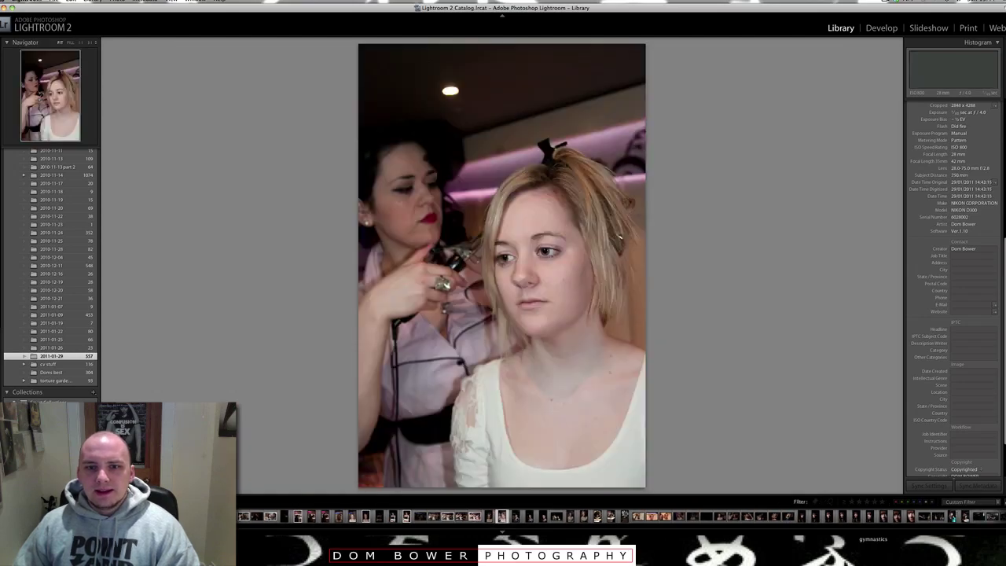
key("Right")
key("Right")
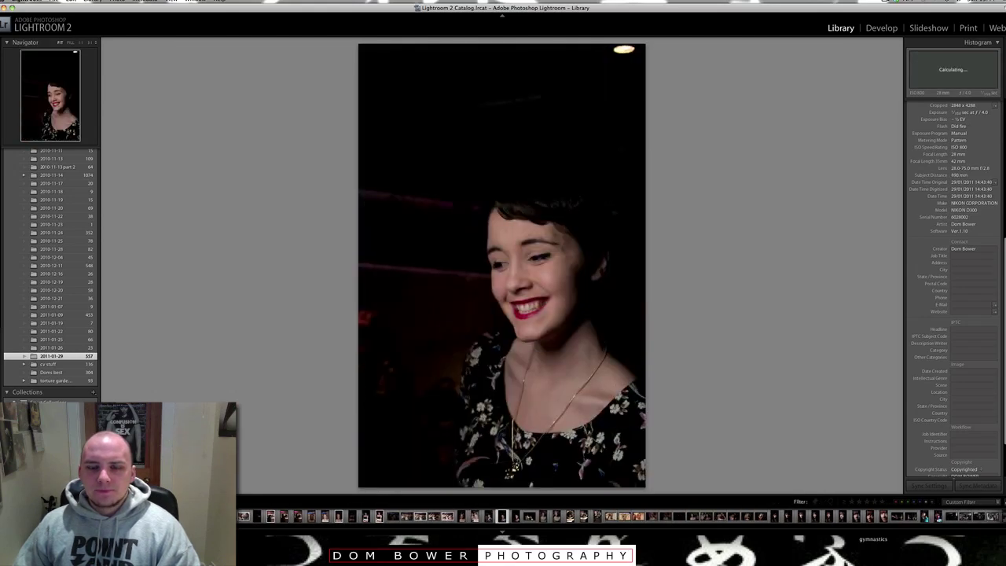
key("Right")
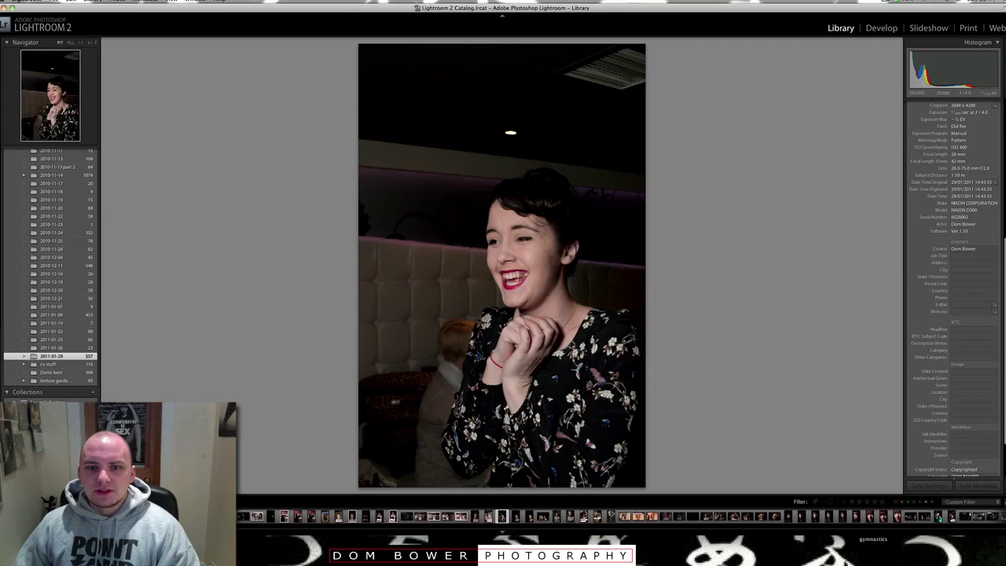
key("Right")
key("p")
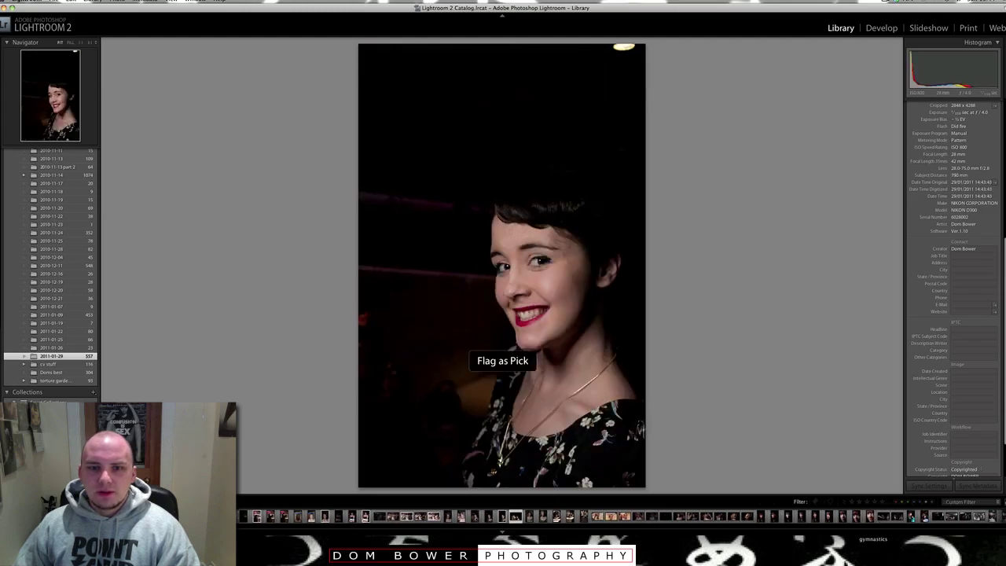
key("Right")
key("Right")
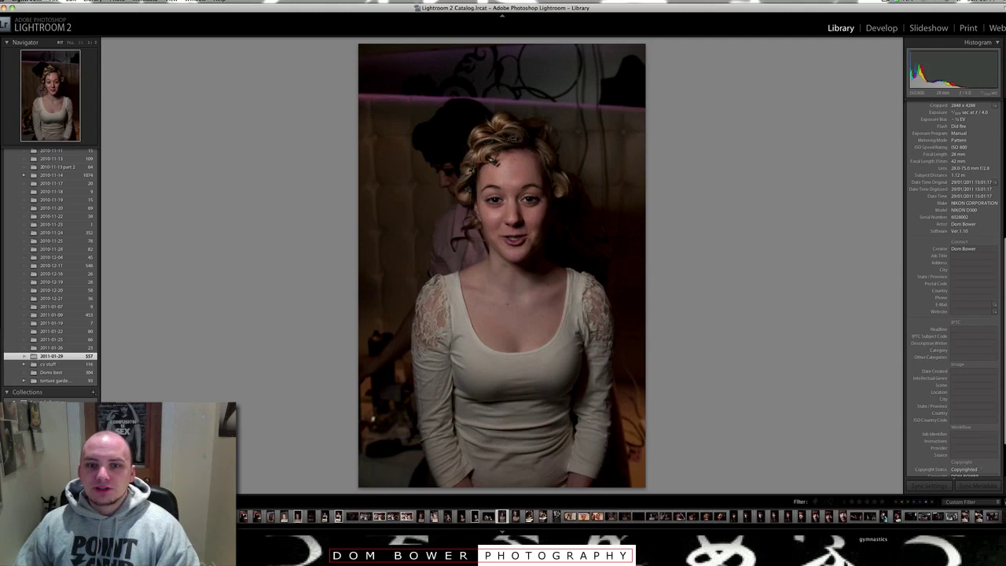
Advance ten photos past the mirror, blonde and hairspray shots to the blonde updo.
key("Right")
key("Right")
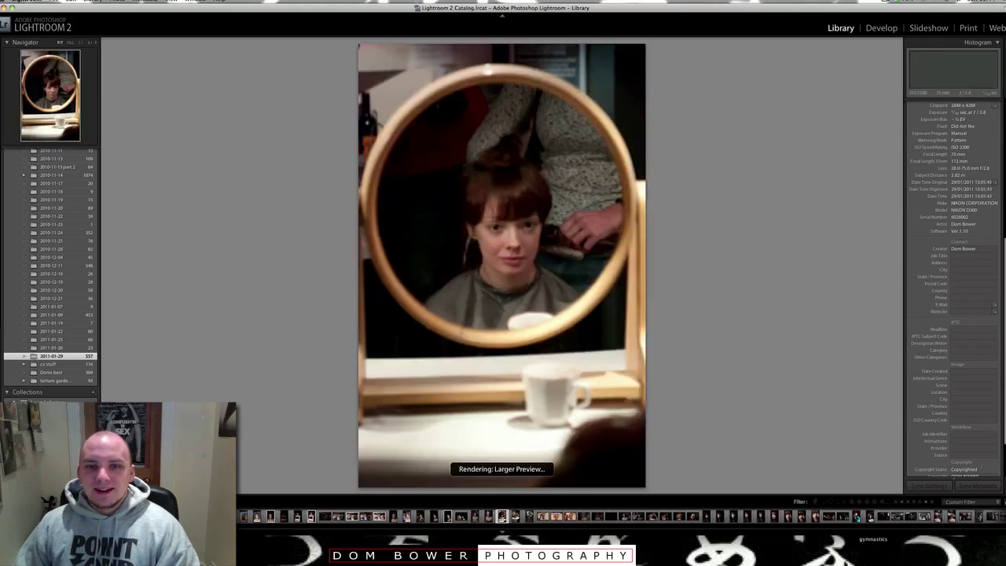
key("Right")
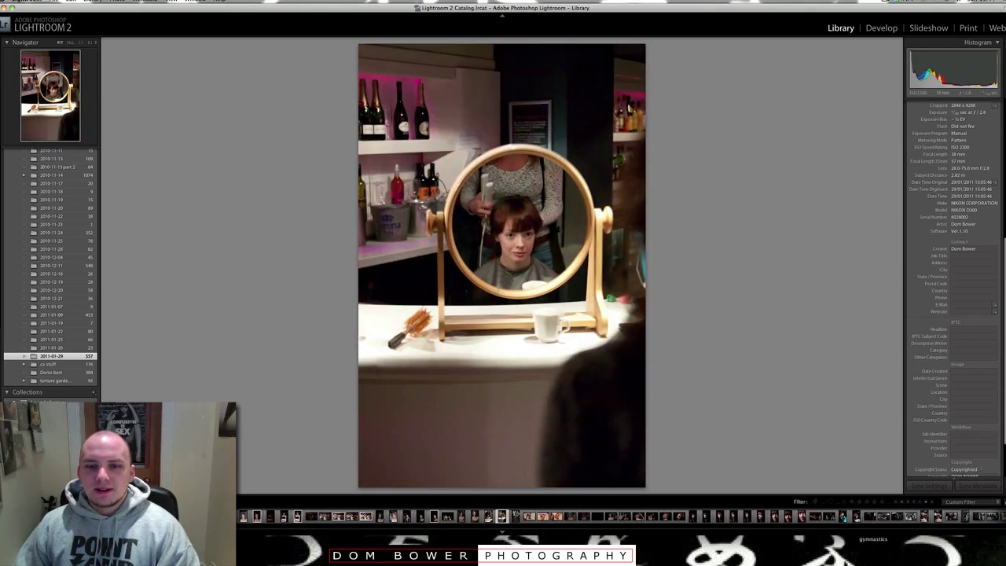
key("Right")
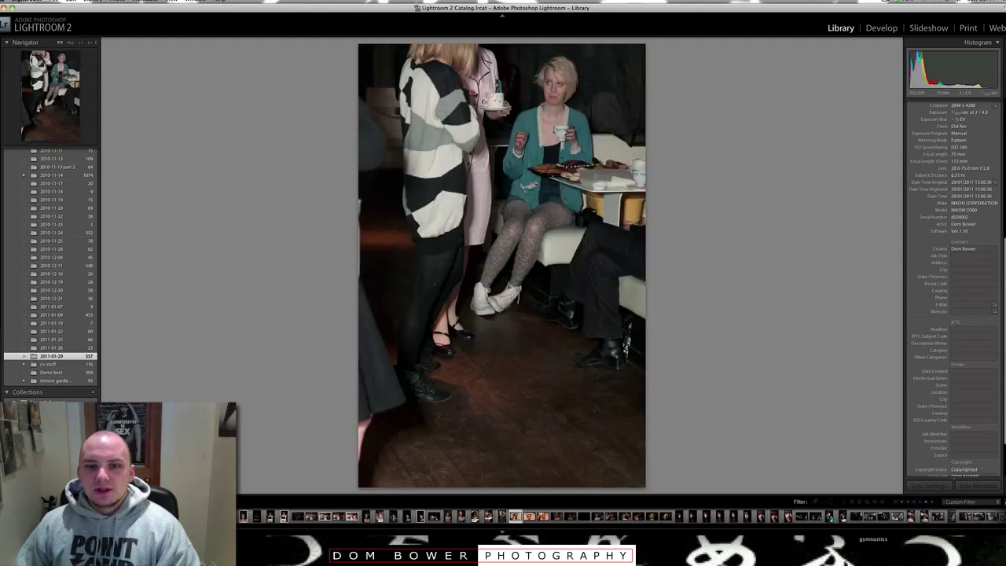
key("Right")
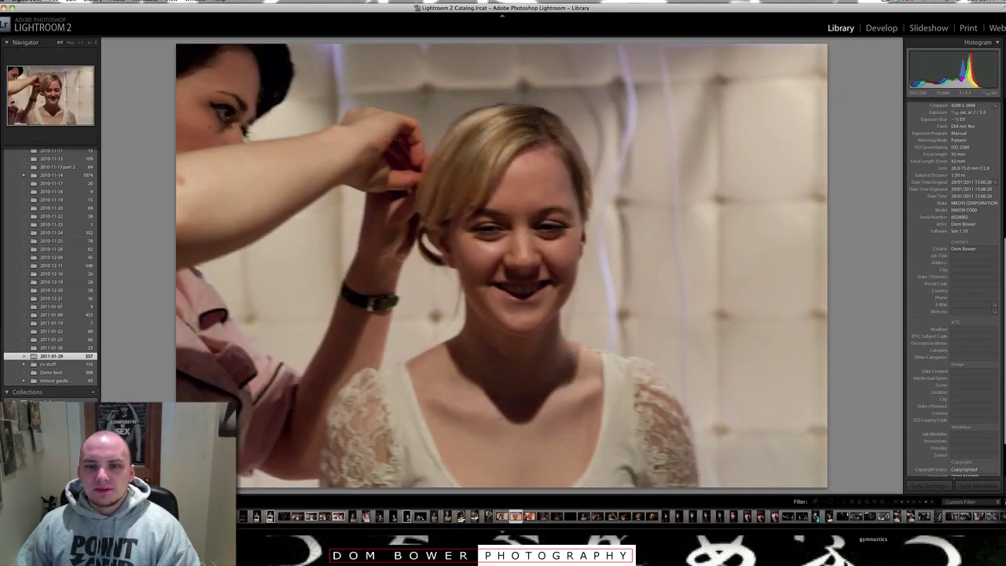
key("Right")
key("Right")
key("Right")
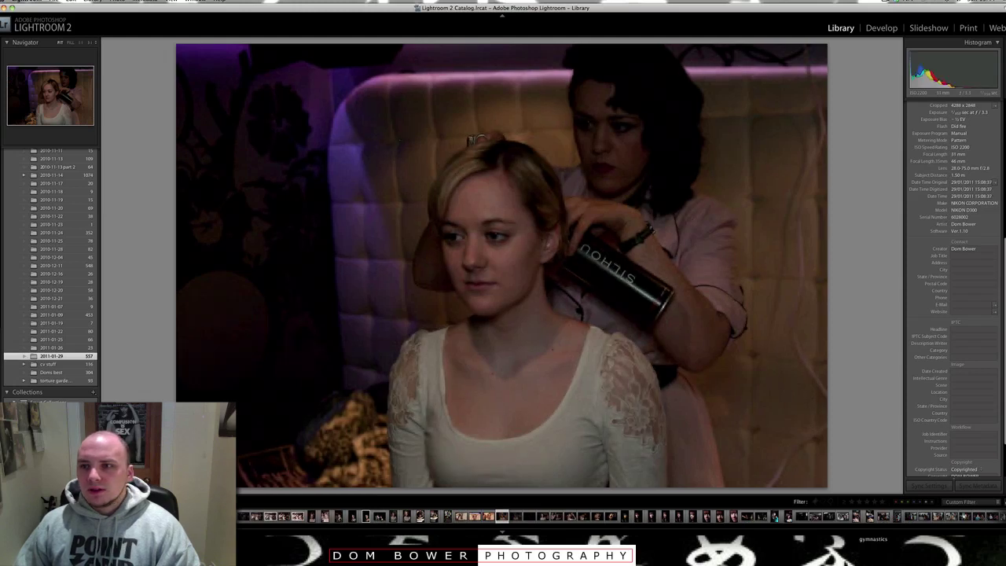
key("Right")
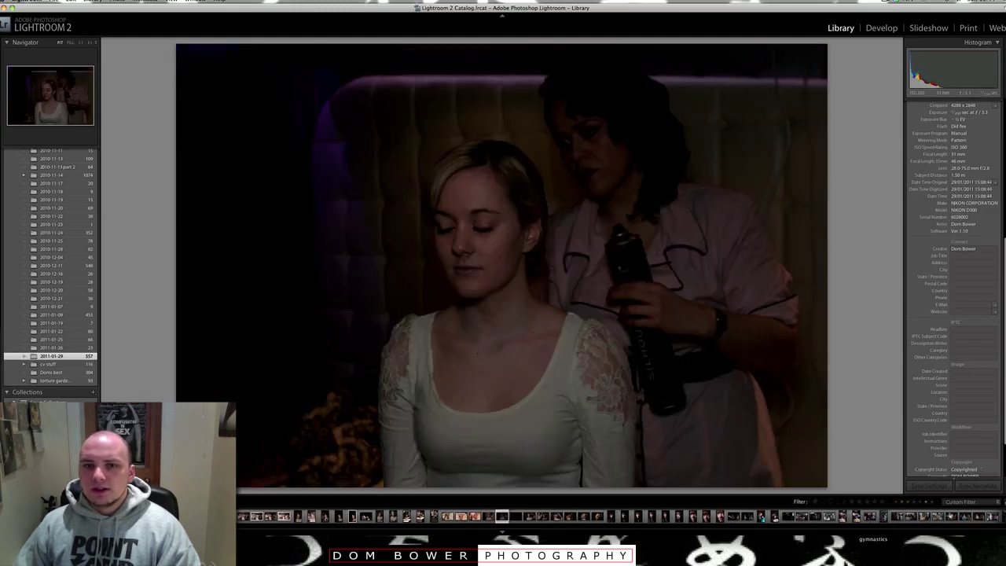
key("Right")
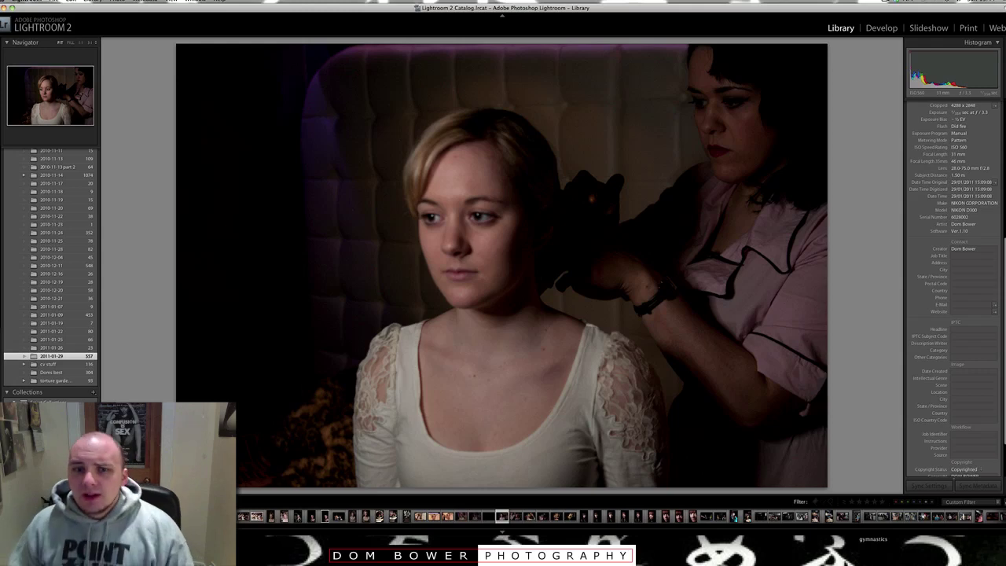
key("Right")
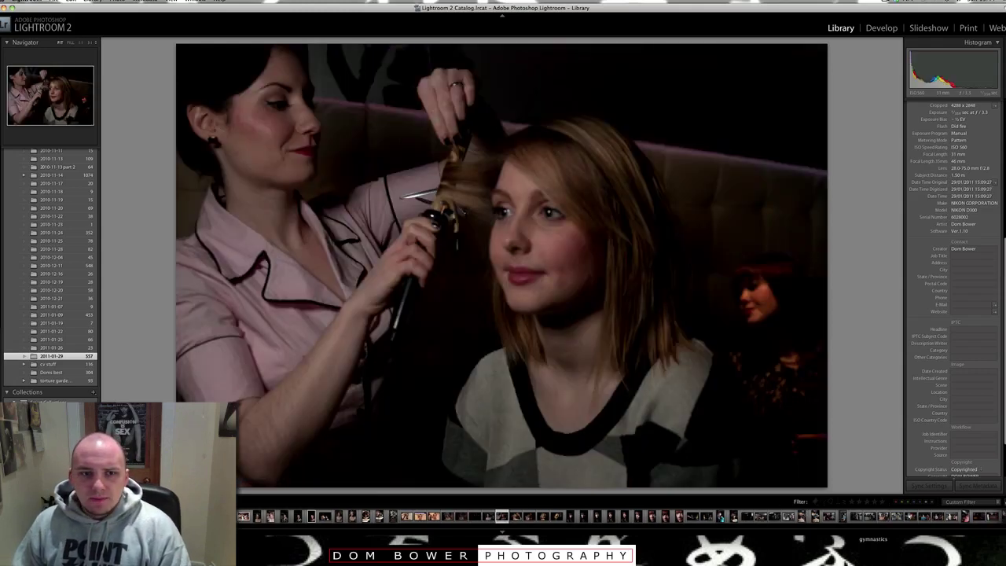
key("Right")
key("Right")
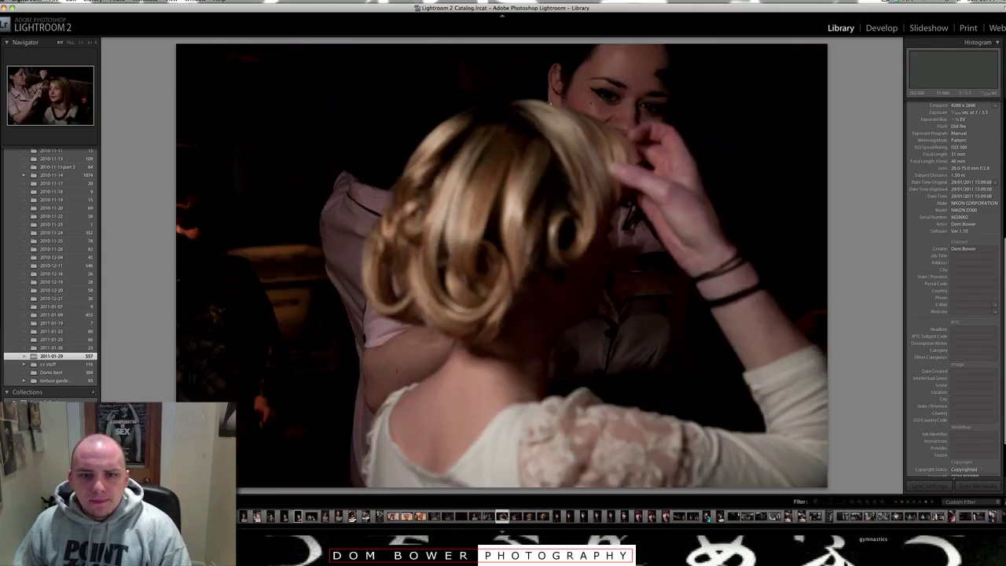
key("Right")
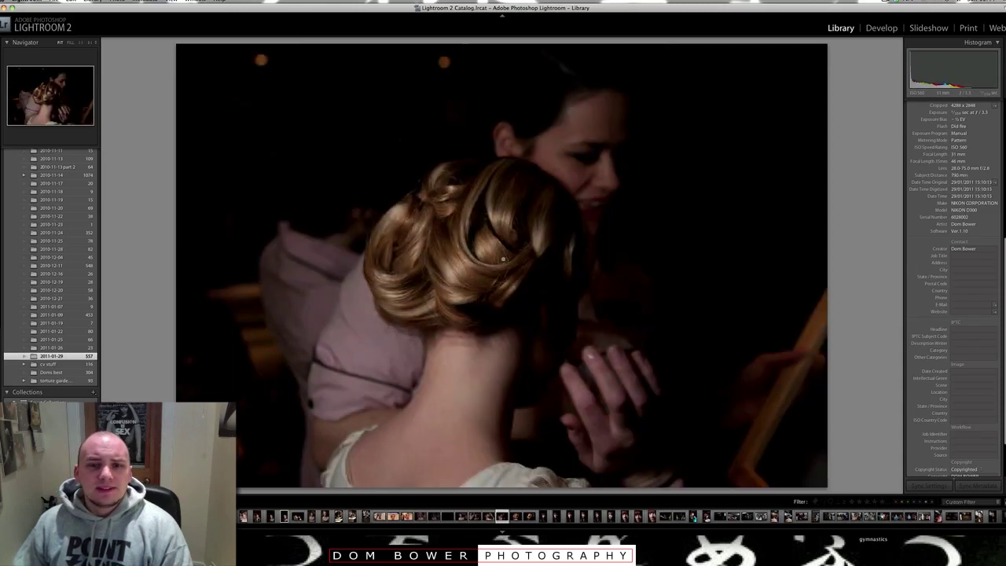
Check the updo's hair at 1:1, then flag the next updo shot as a pick.
left_click(493, 220)
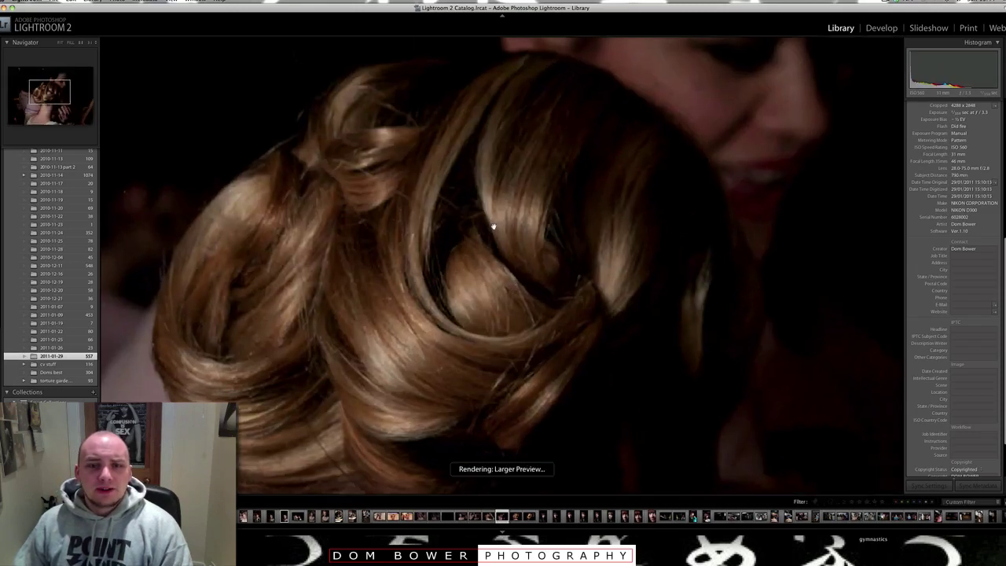
left_click(460, 319)
key("Right")
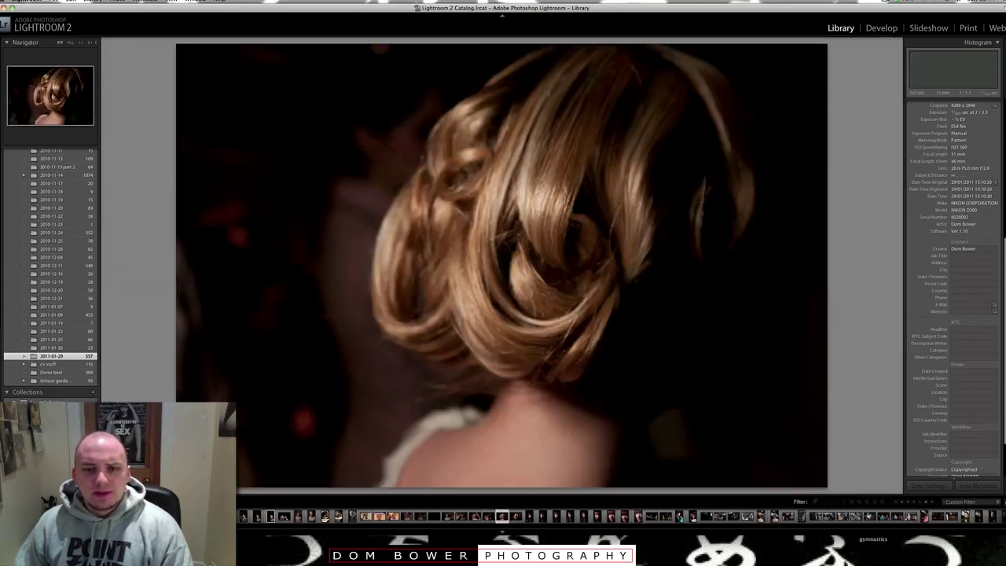
key("p")
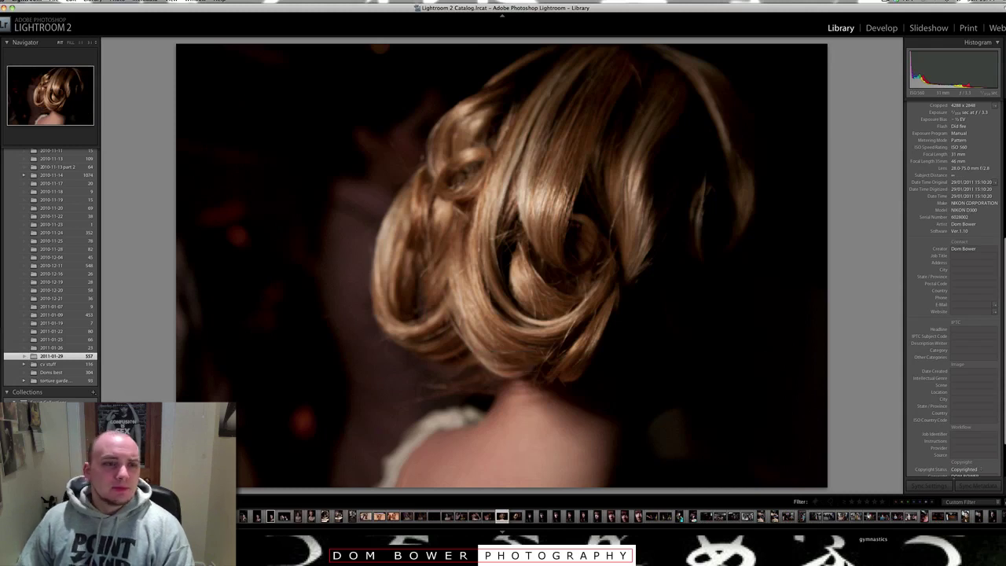
Flag the following two updo photos as picks.
key("Right")
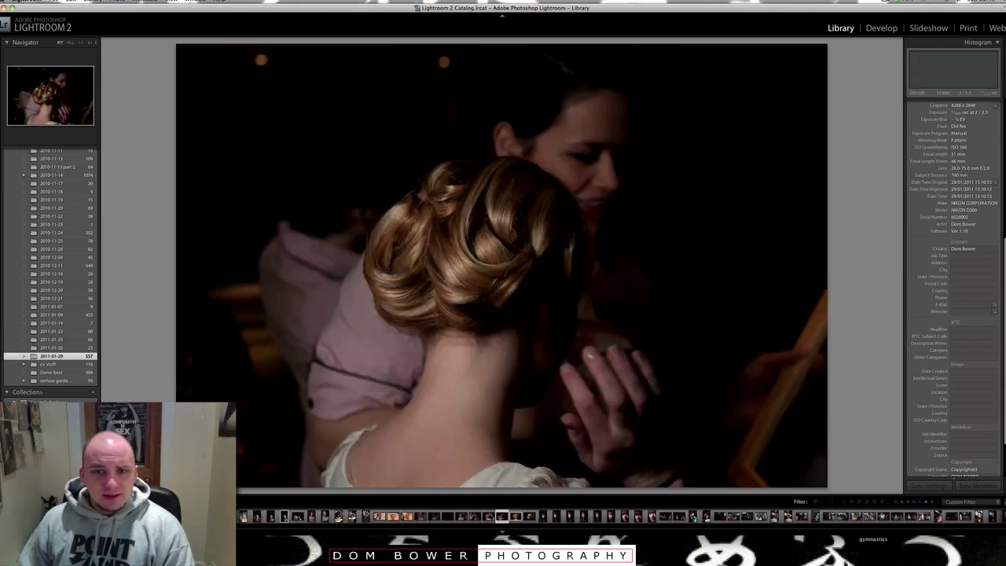
key("p")
key("Right")
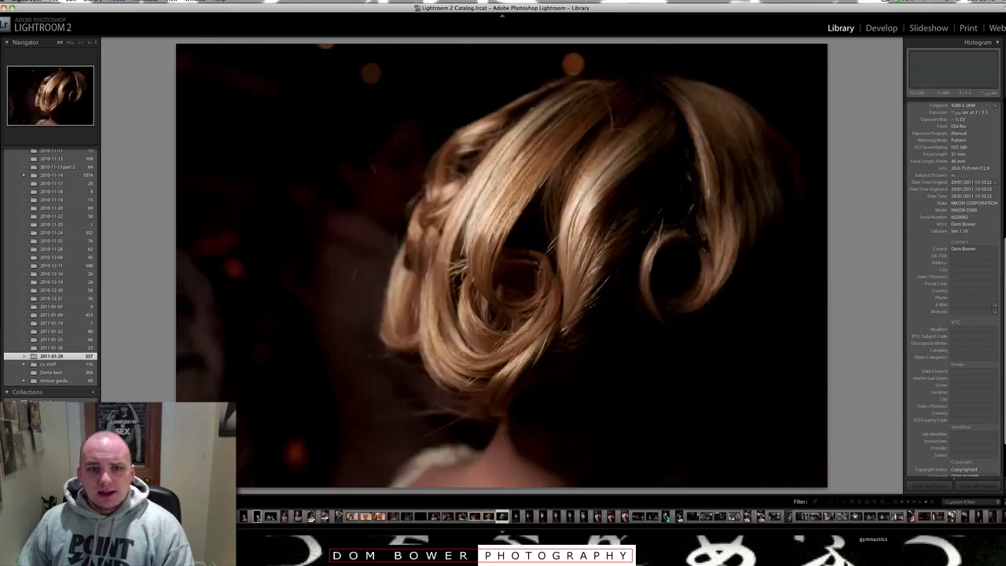
key("p")
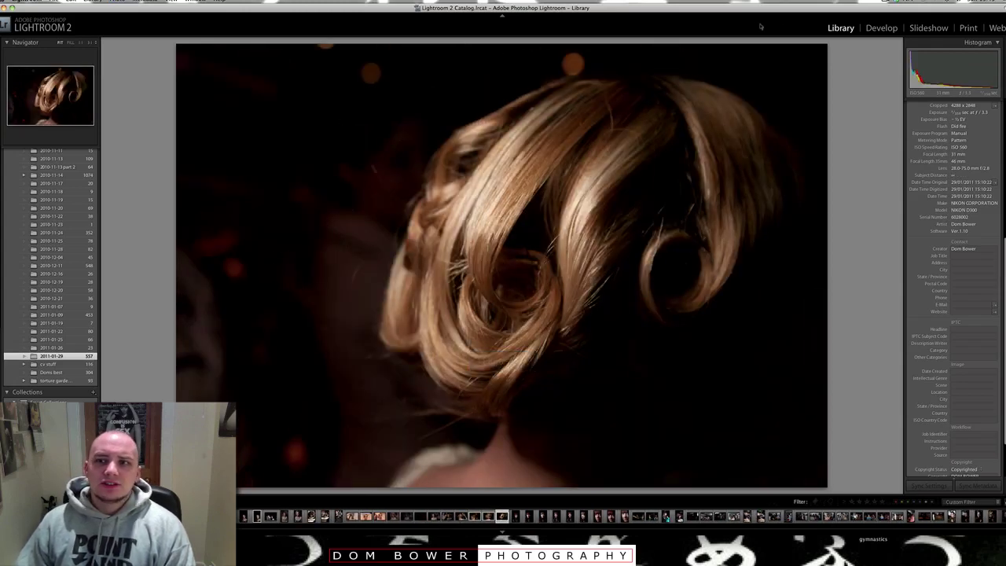
left_click(881, 27)
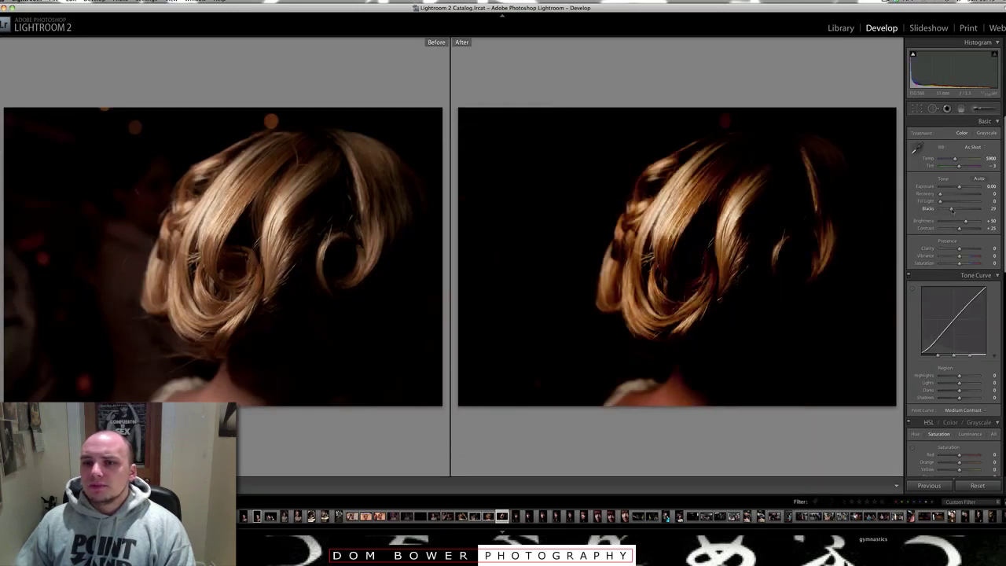
Raise Fill Light on the updo photo, then ease it back to about 16.
left_click(951, 202)
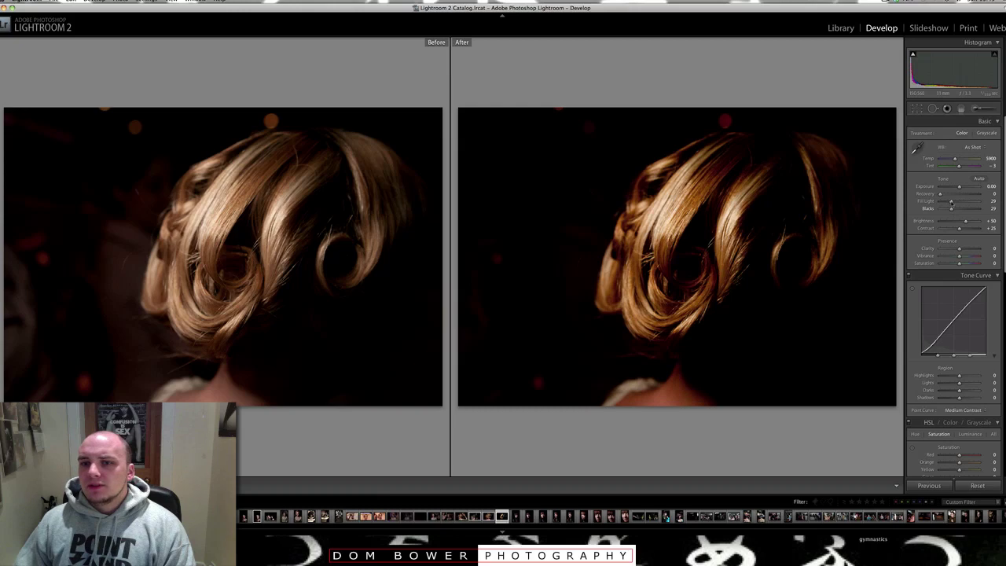
left_click_drag(951, 202, 963, 187)
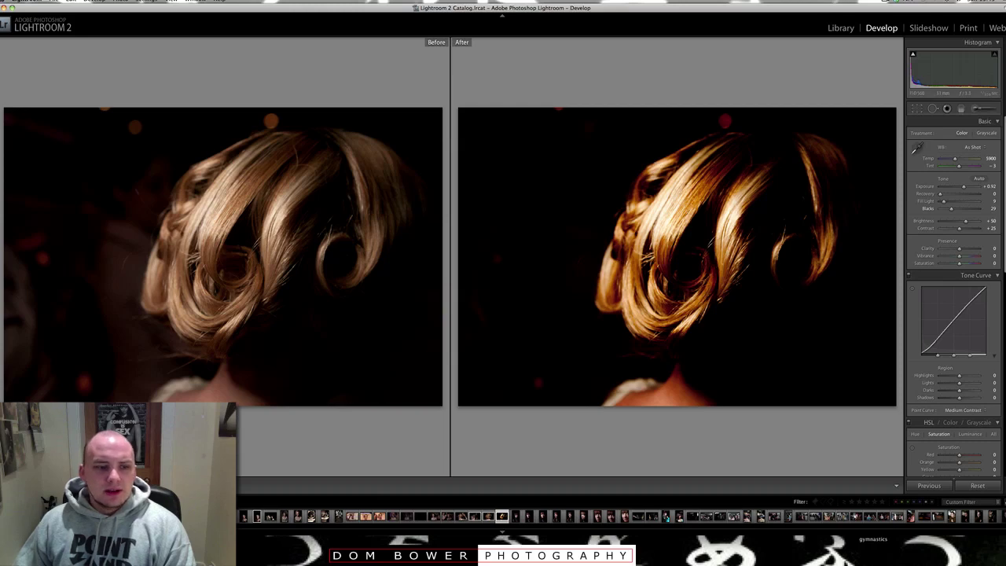
Heal three red specks in the dark background with Spot Removal and lower Blacks to 21.
key("y")
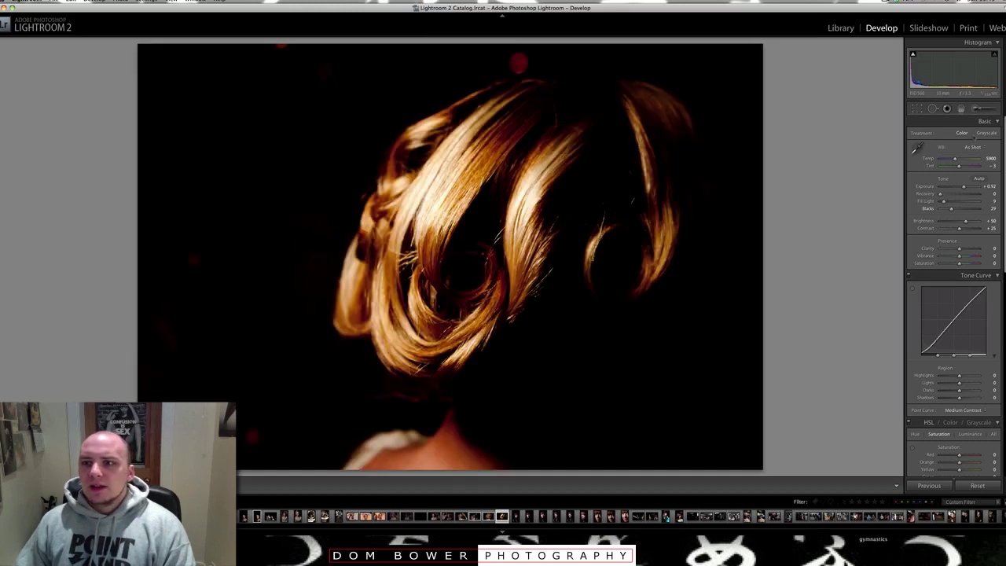
left_click(932, 108)
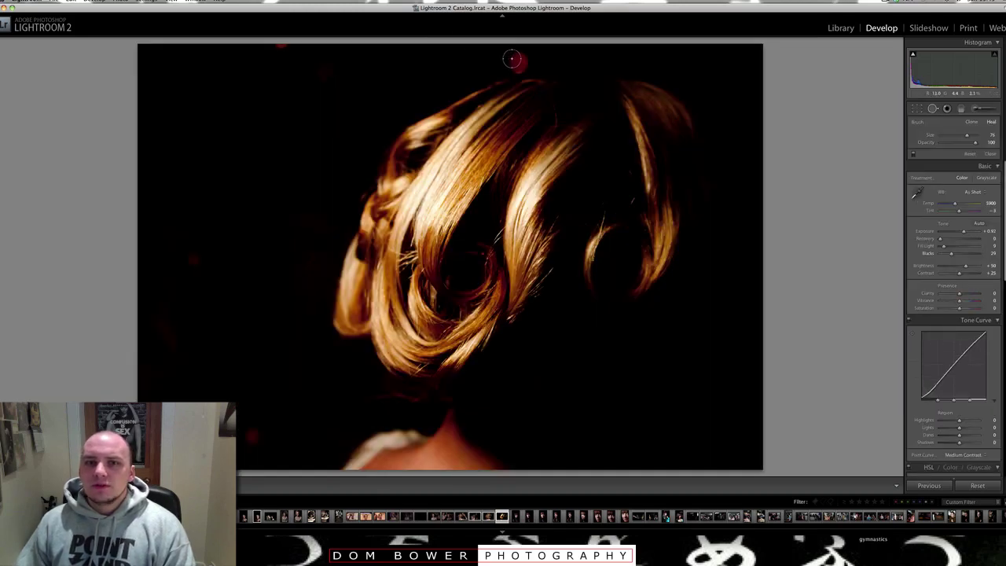
scroll(515, 62, "up", 1)
left_click(517, 62)
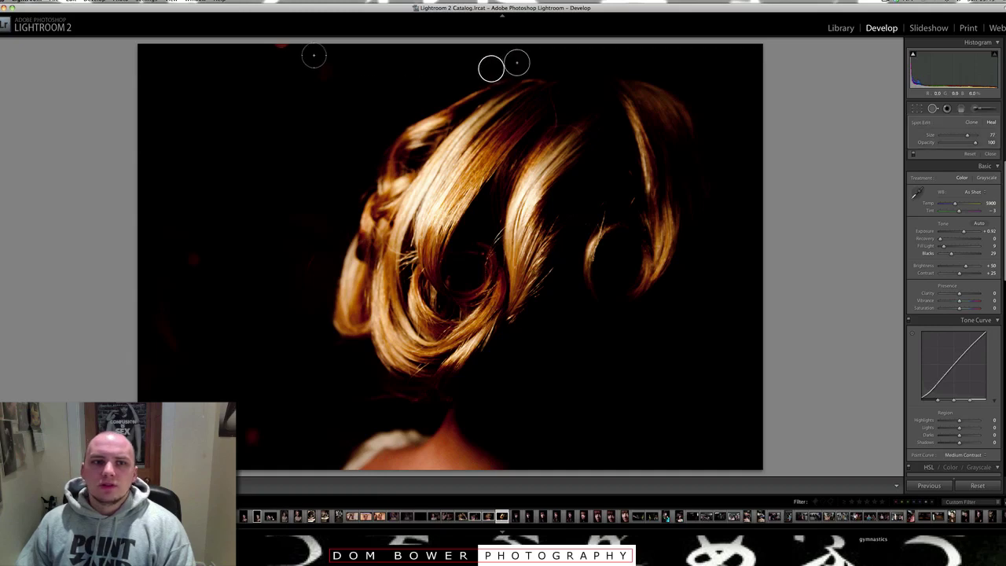
left_click(276, 45)
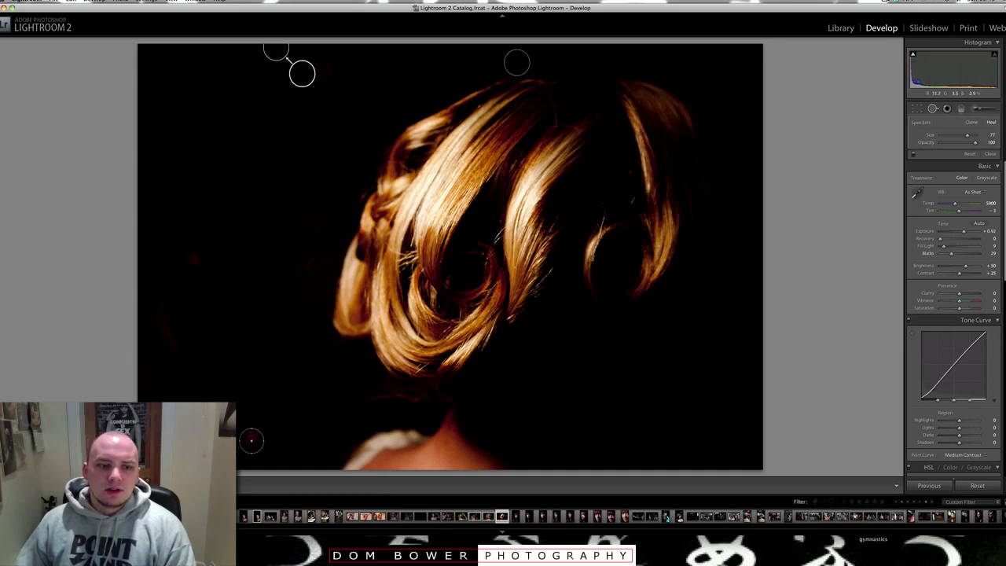
left_click(252, 437)
left_click(190, 259)
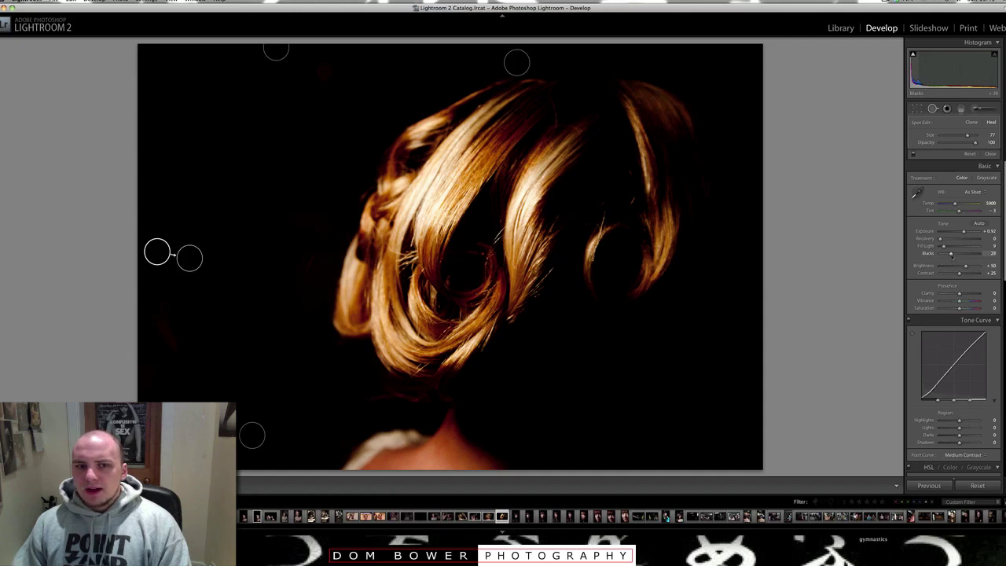
left_click_drag(951, 254, 949, 254)
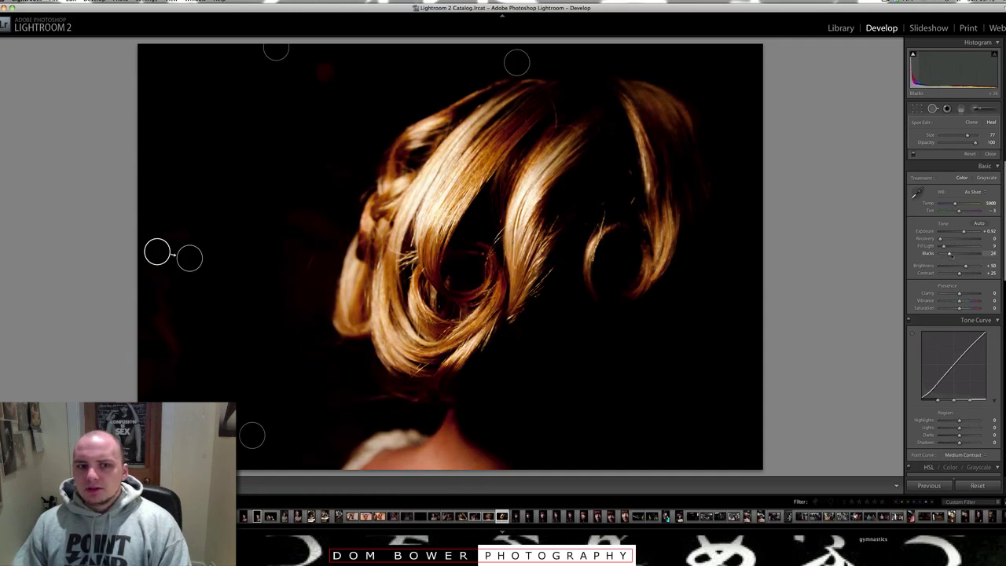
Show shadow clipping, lower Blacks to 10, and heal the red dot near the top edge.
left_click(913, 55)
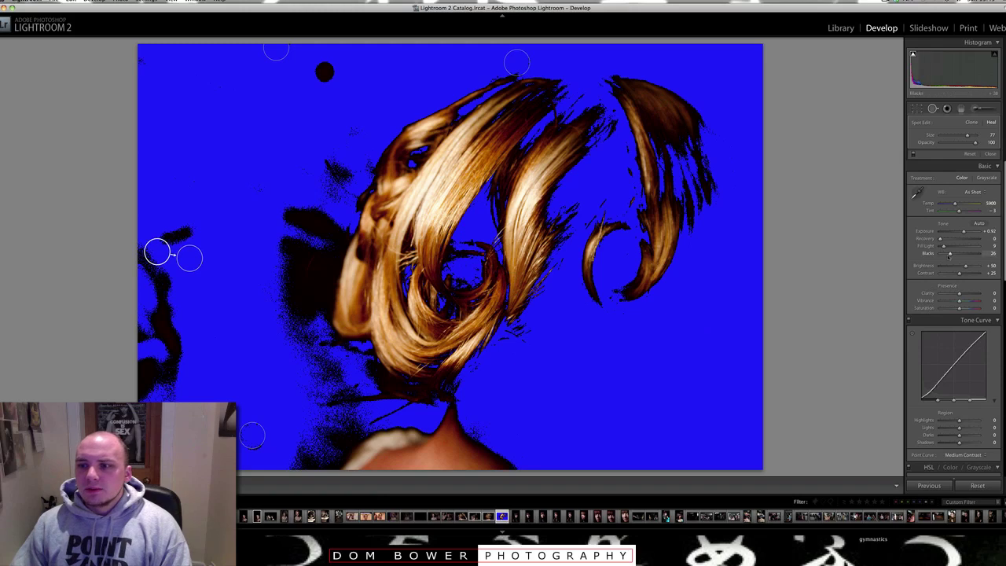
left_click_drag(950, 255, 945, 256)
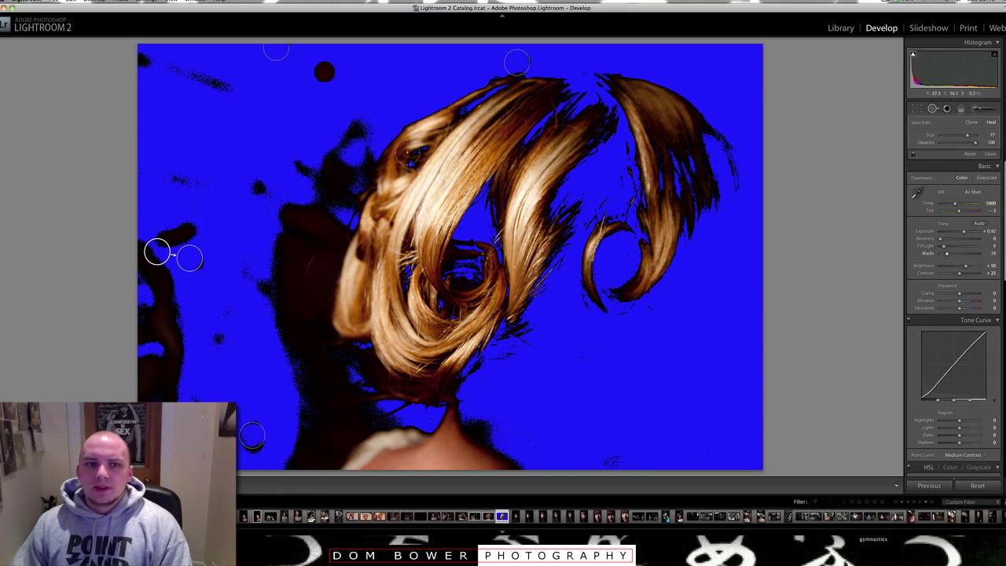
left_click(321, 72)
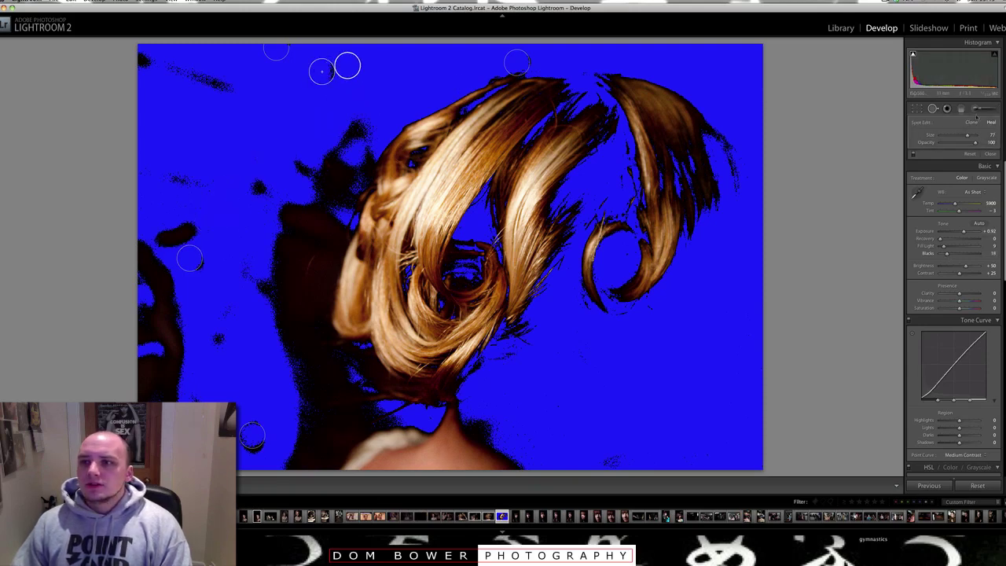
Paint an Exposure −4.00 brush mask over the left background and hide the shadow clipping warning.
left_click(976, 111)
left_click(949, 134)
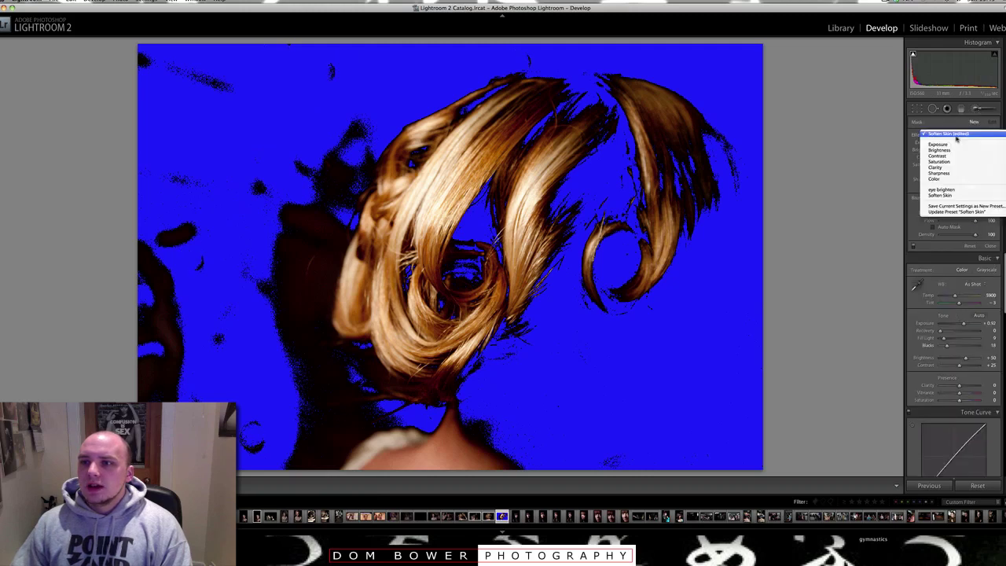
left_click(950, 146)
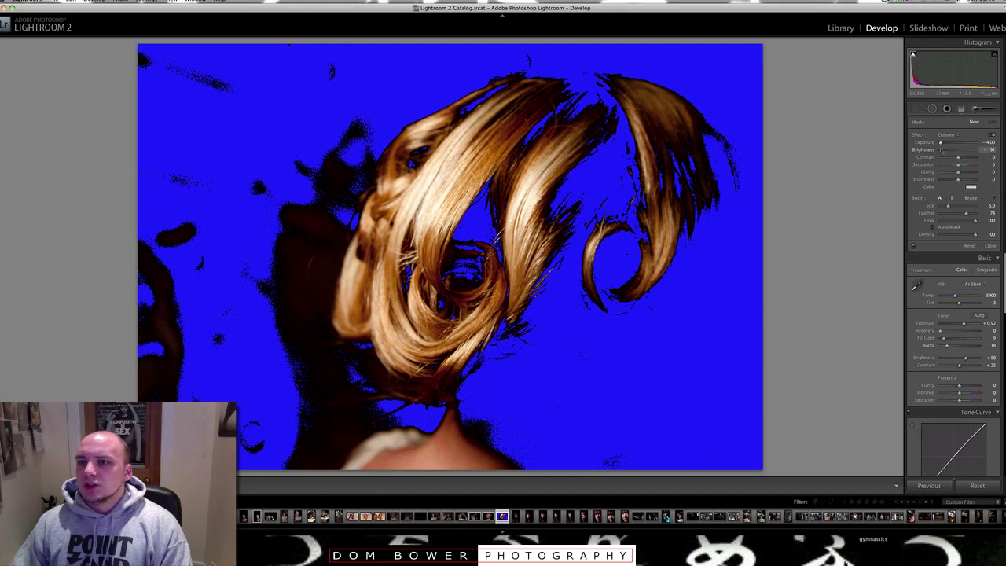
scroll(316, 168, "up", 4)
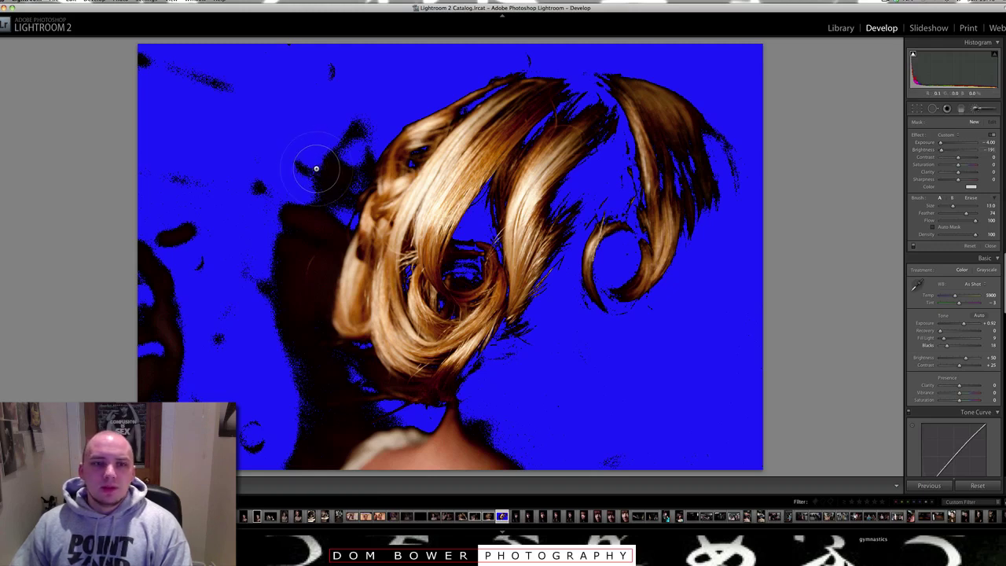
scroll(316, 168, "up", 4)
mouse_move(316, 169)
left_mouse_down()
mouse_move(342, 119)
mouse_move(310, 141)
mouse_move(248, 296)
mouse_move(232, 385)
mouse_move(157, 115)
mouse_move(138, 316)
mouse_move(177, 22)
mouse_move(150, 235)
mouse_move(169, 400)
mouse_move(260, 419)
left_mouse_up()
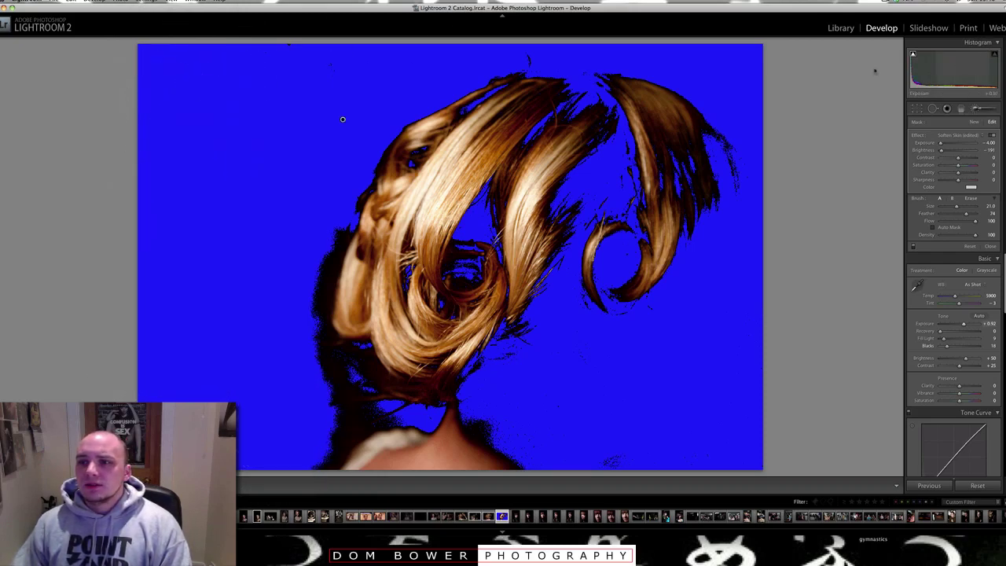
key("o")
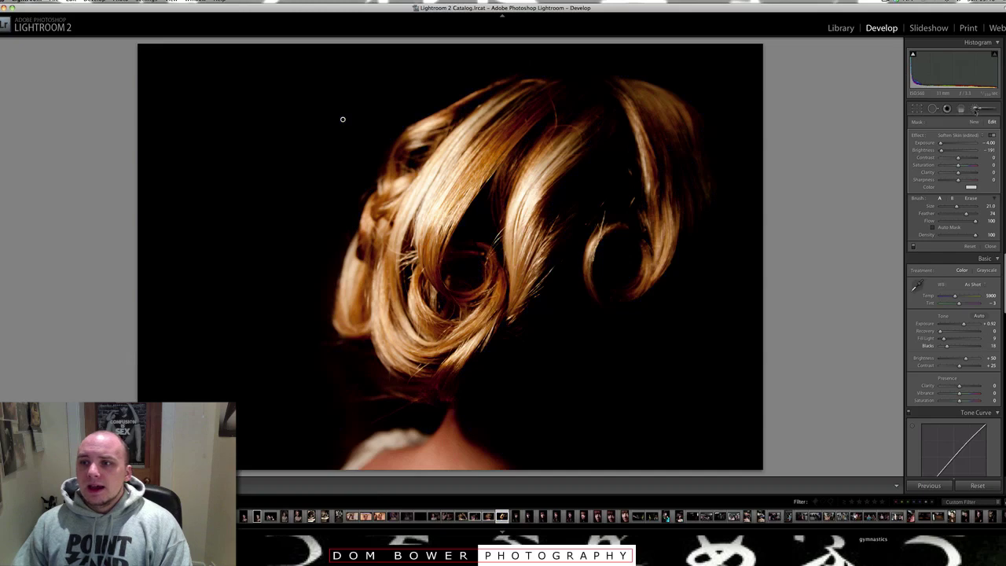
Close the Adjustment Brush and put Fill Light back to 0.
left_click(975, 109)
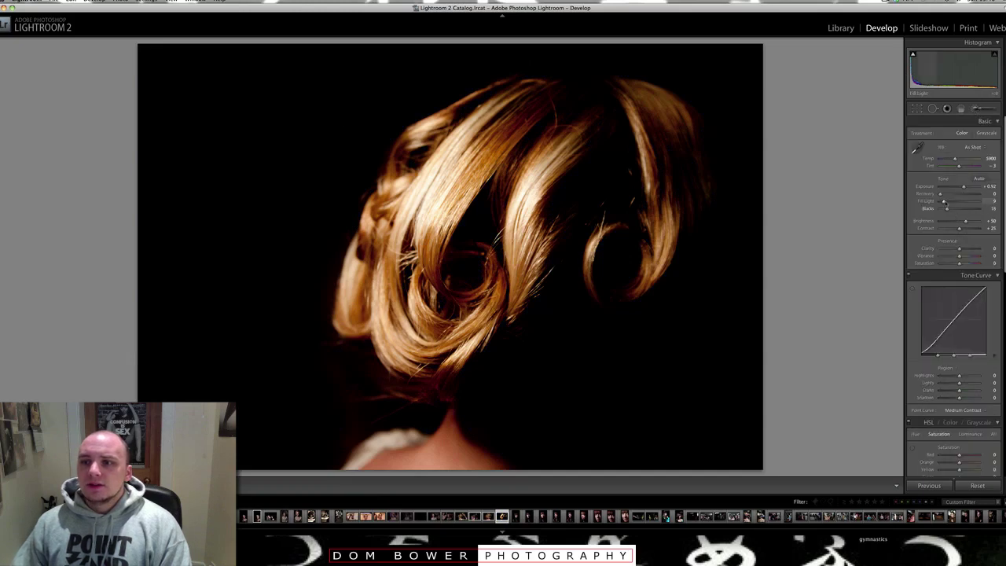
left_click_drag(943, 201, 974, 202)
double_click(928, 203)
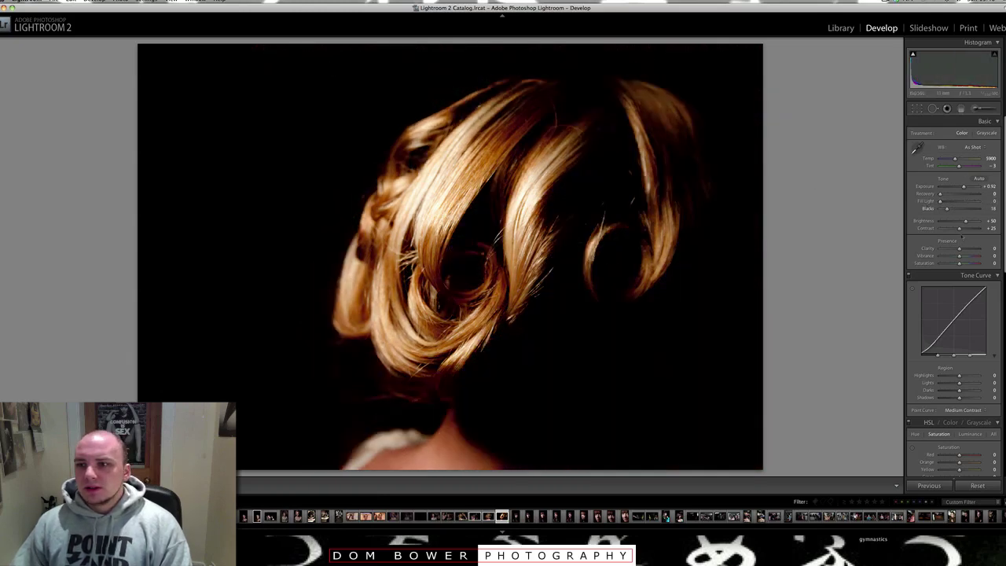
Lower Contrast, raise Clarity to +46, and settle Vibrance just below zero.
left_click_drag(959, 228, 940, 249)
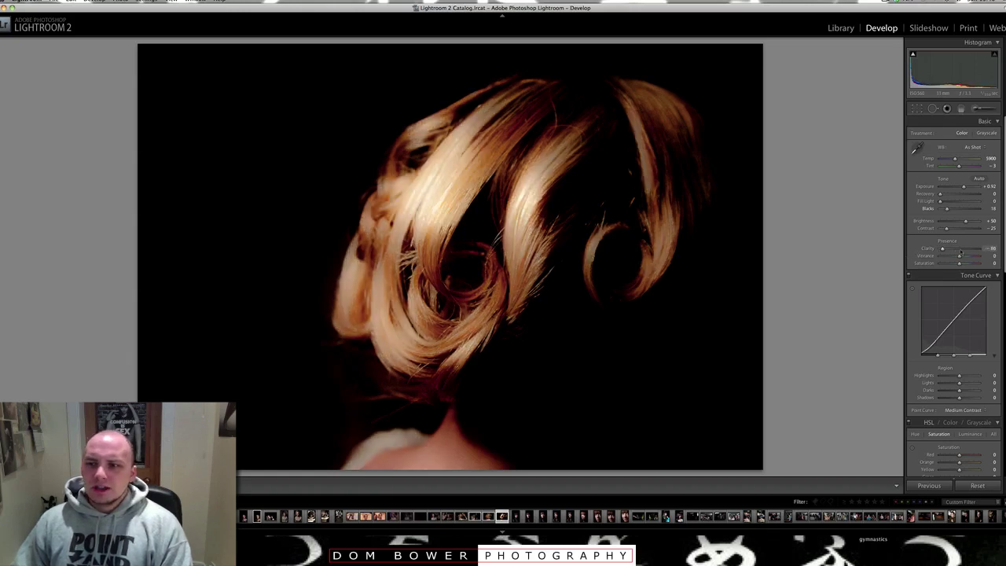
left_click_drag(961, 250, 966, 248)
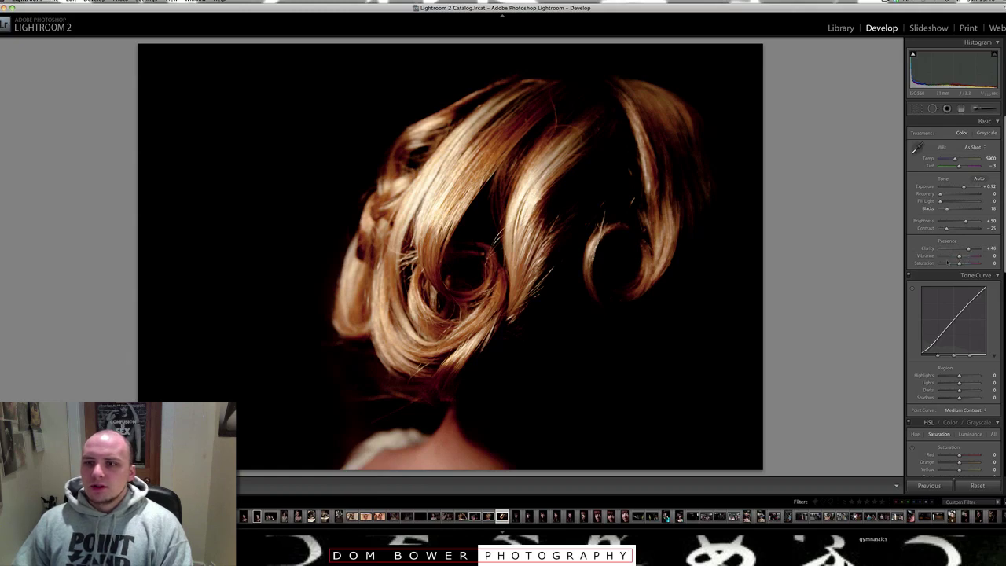
left_click(947, 256)
left_click(961, 257)
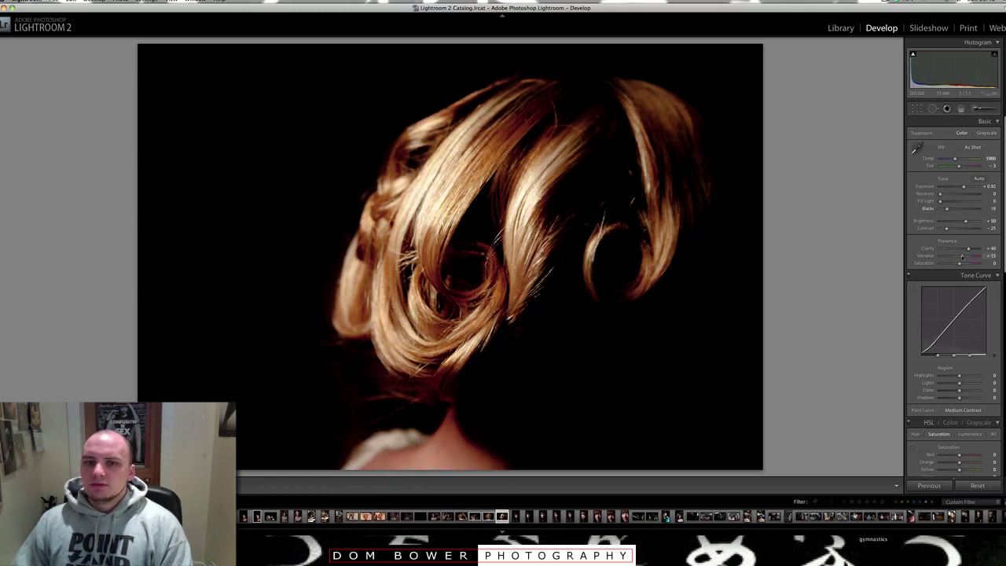
left_click(949, 257)
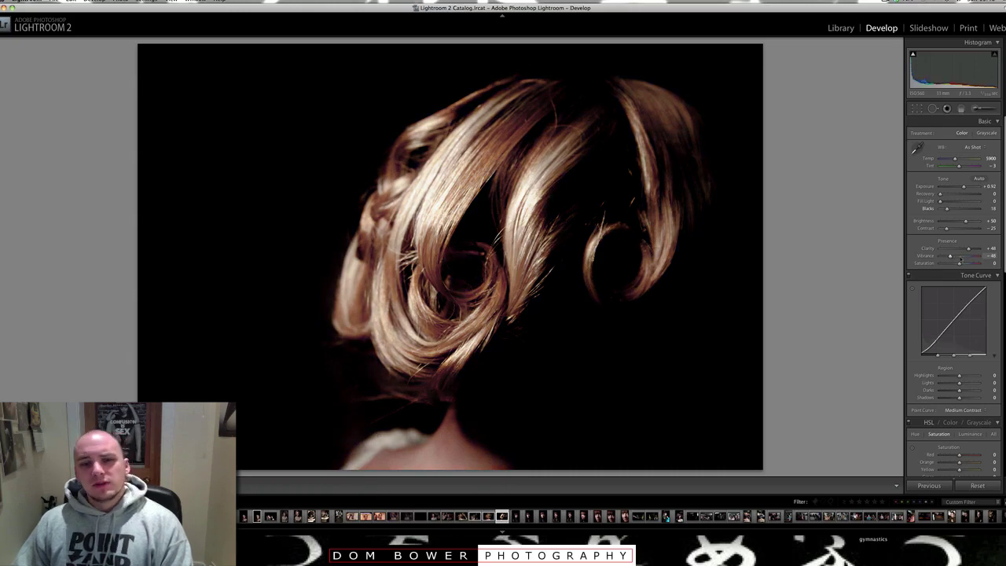
left_click(965, 257)
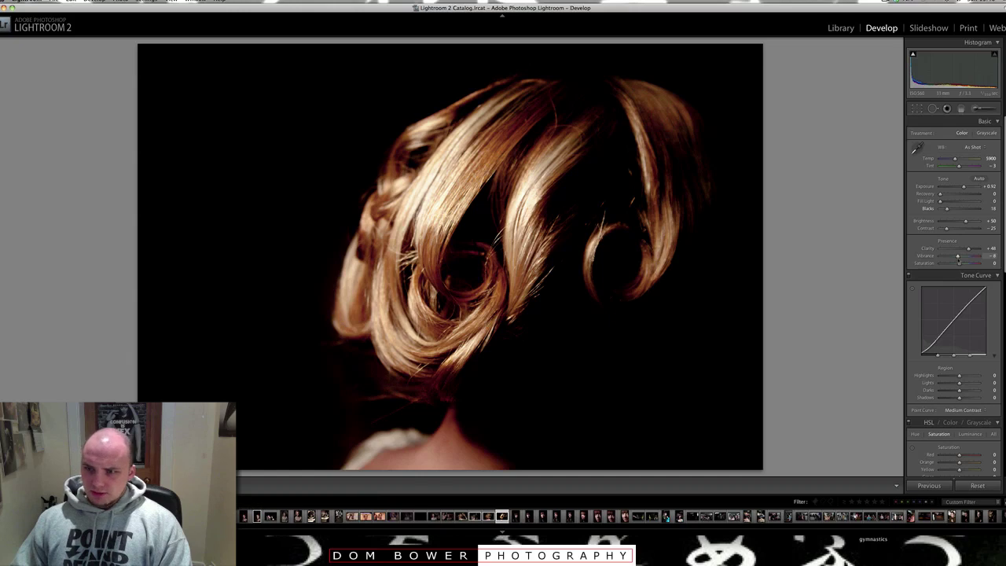
In the Library module, flag the hair photo as a pick and advance two portraits.
left_click(841, 28)
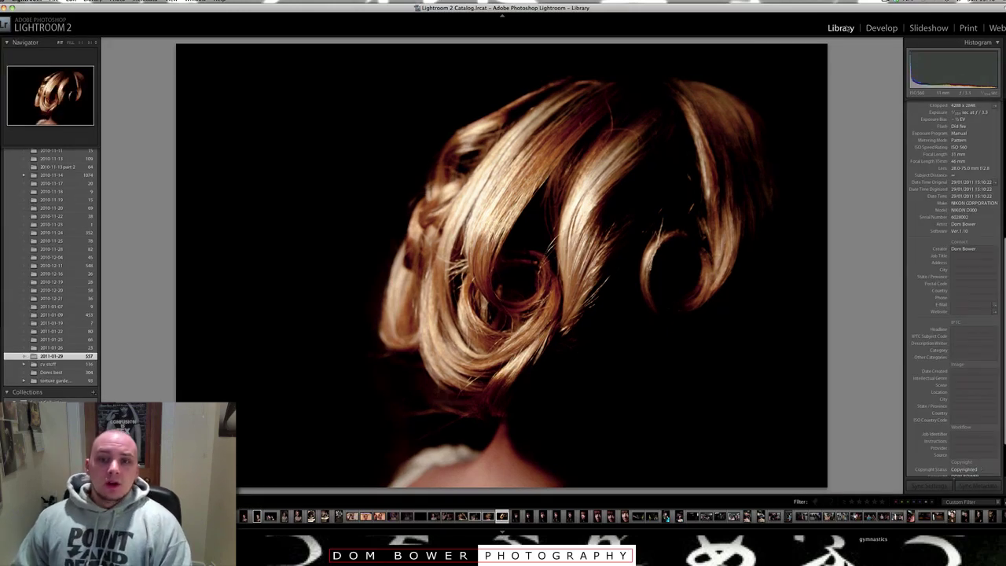
key("p")
key("Right")
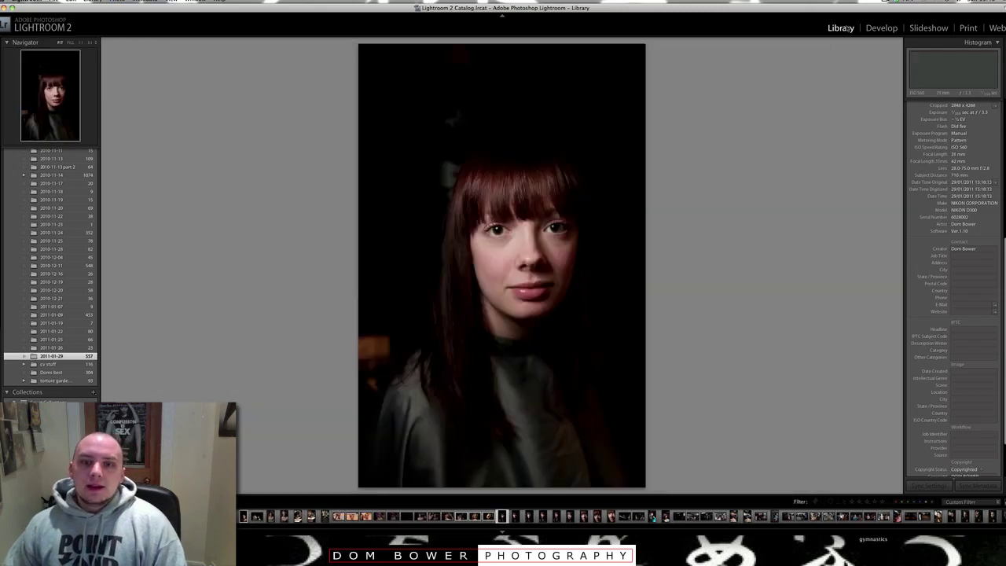
key("Right")
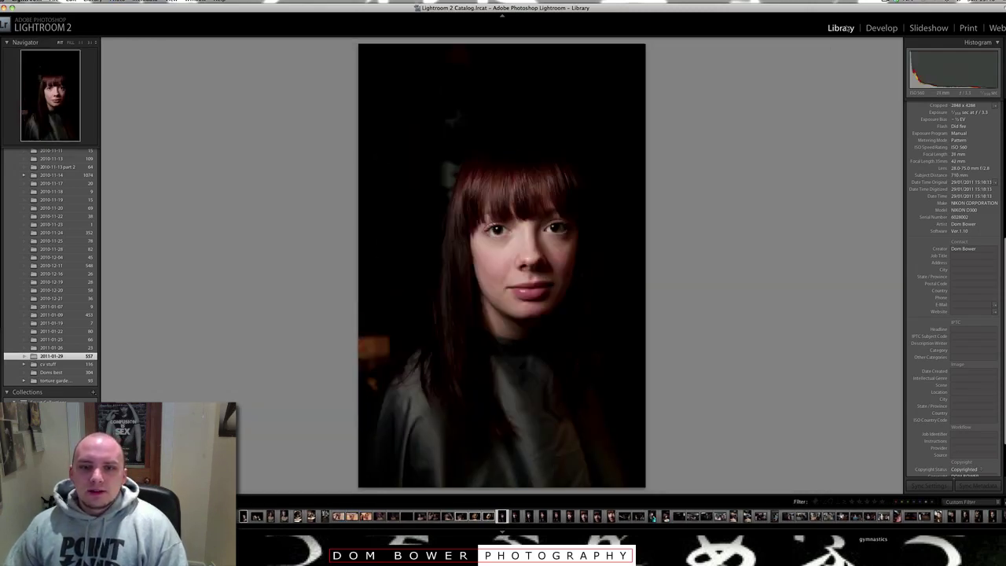
key("Right")
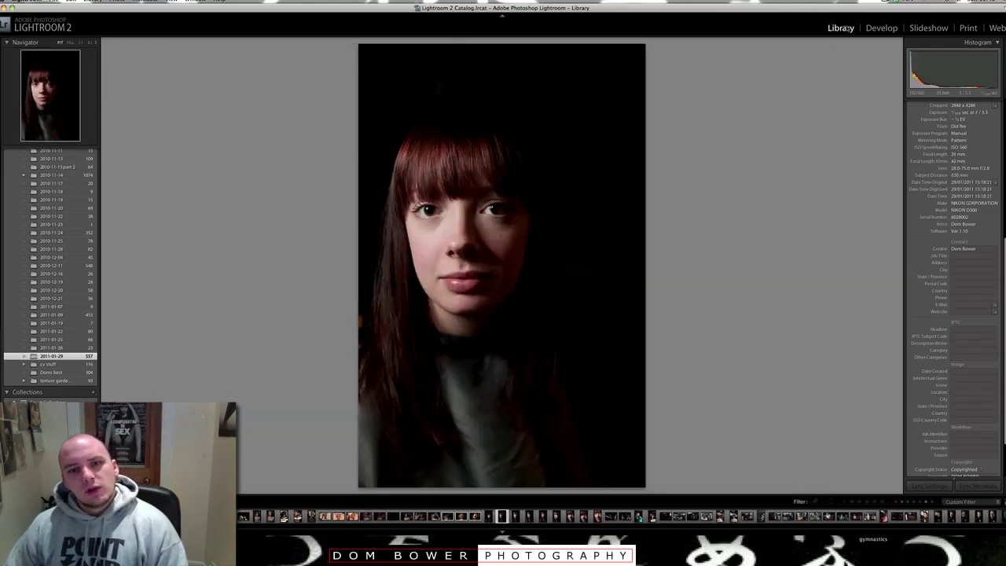
Check the next portrait's face at 1:1, flag it as a pick, and advance four photos.
left_click(455, 188)
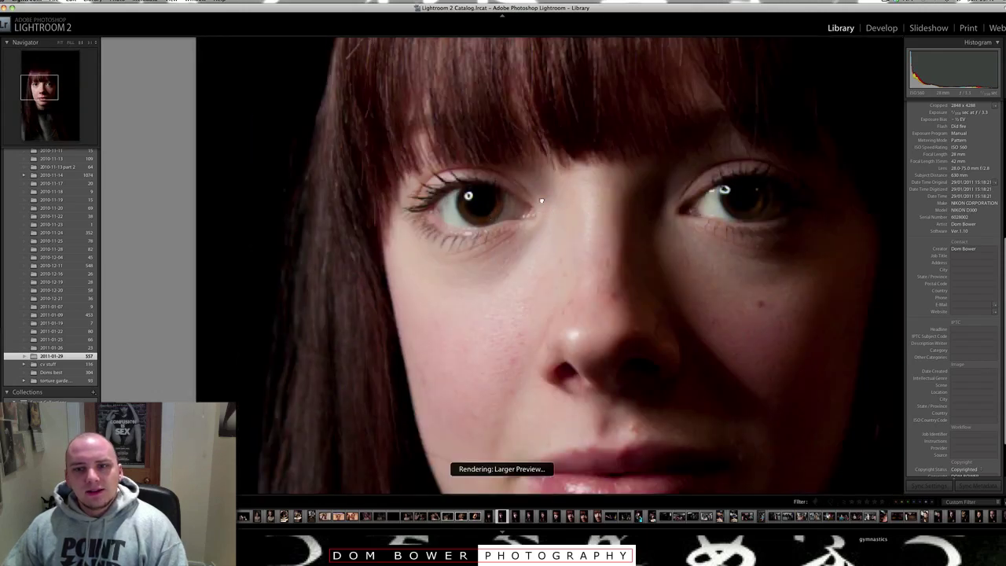
left_click(541, 201)
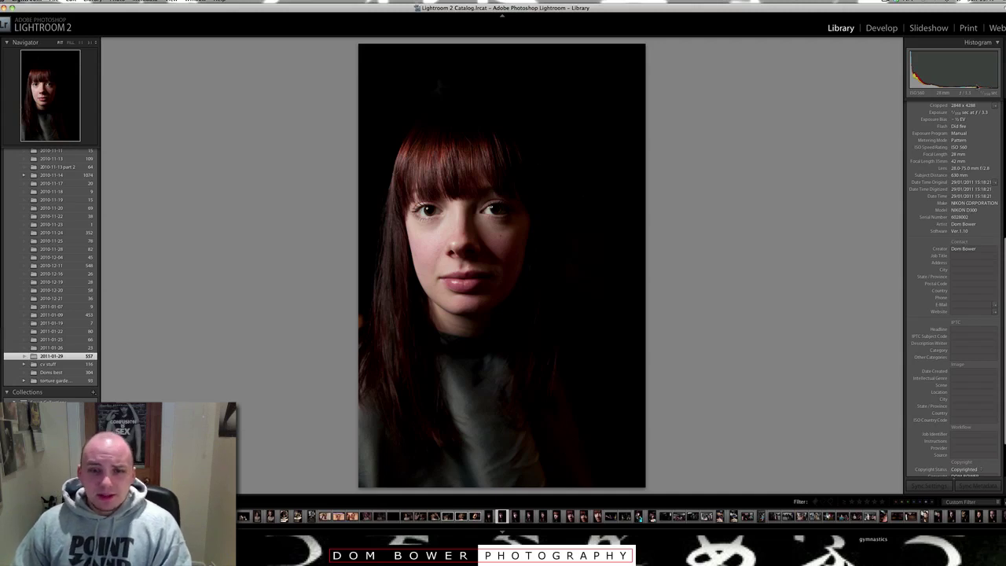
key("p")
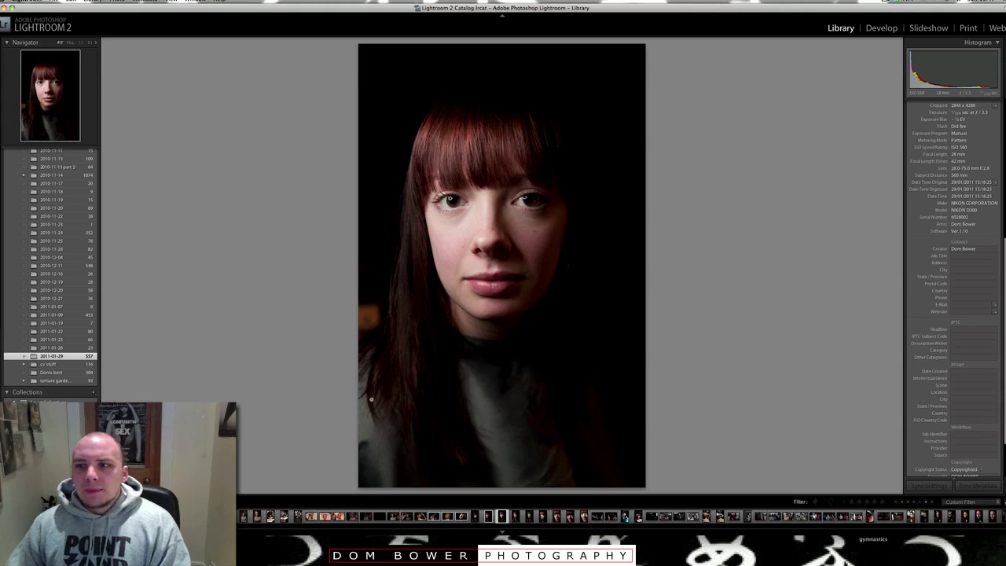
key("Right")
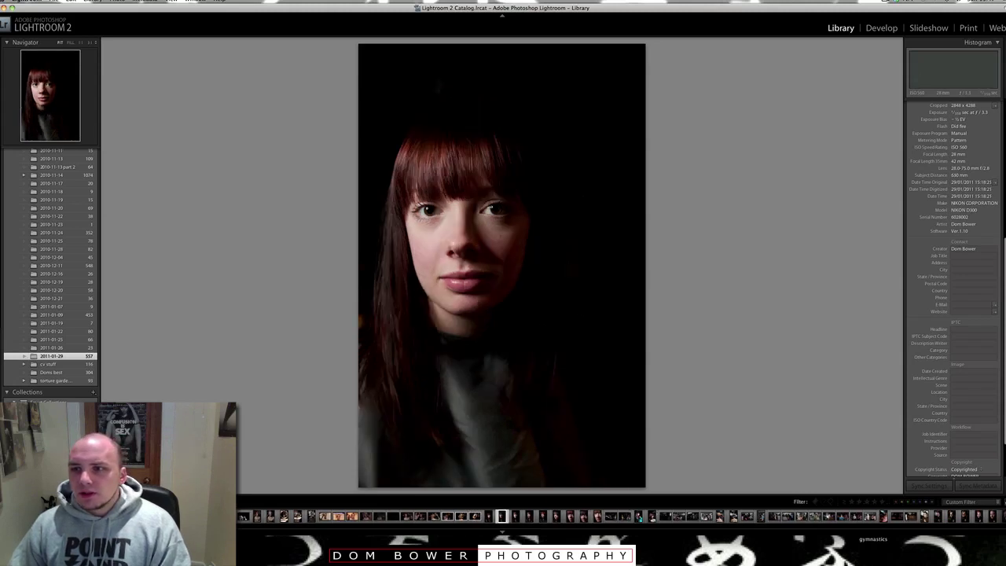
key("Right")
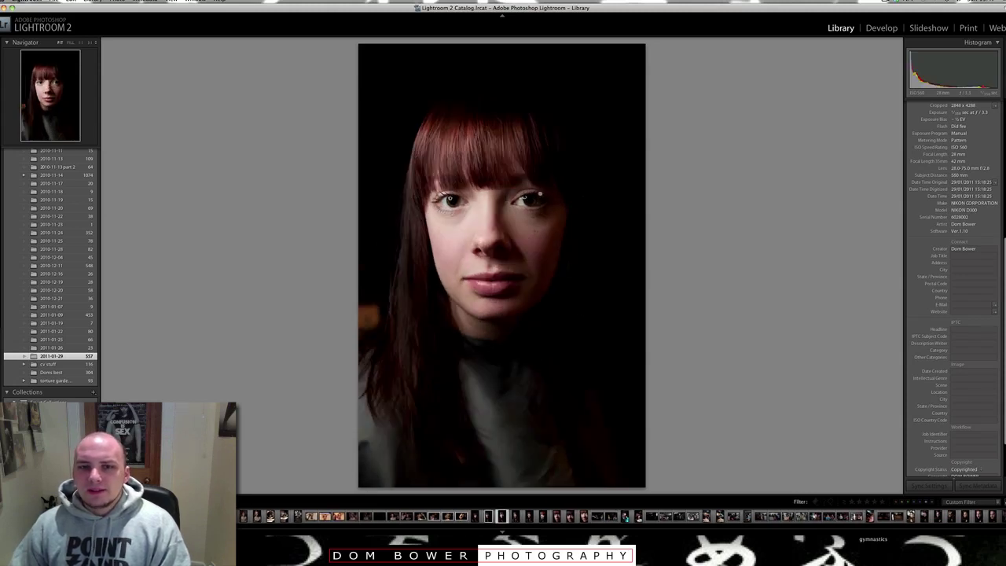
key("Right")
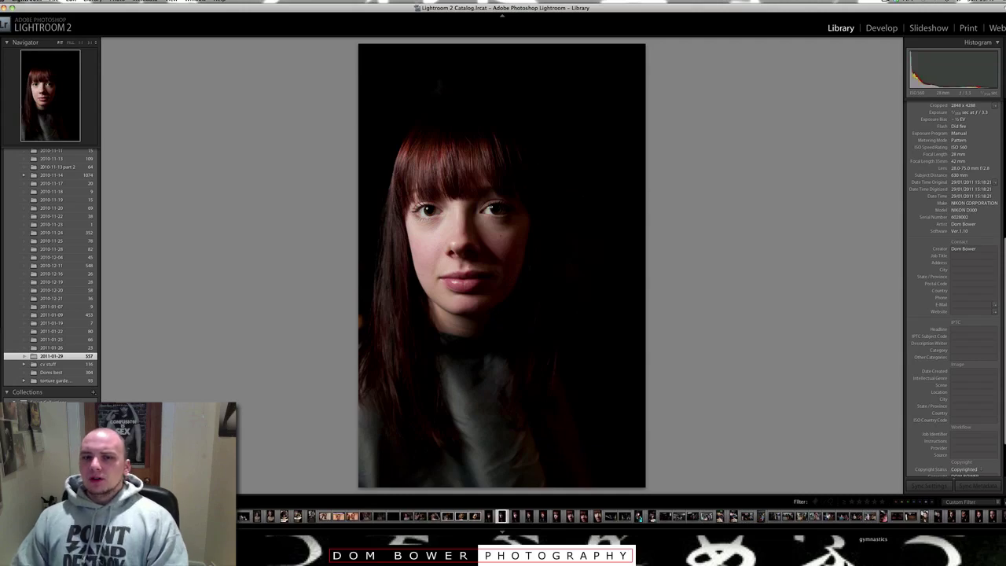
key("Right")
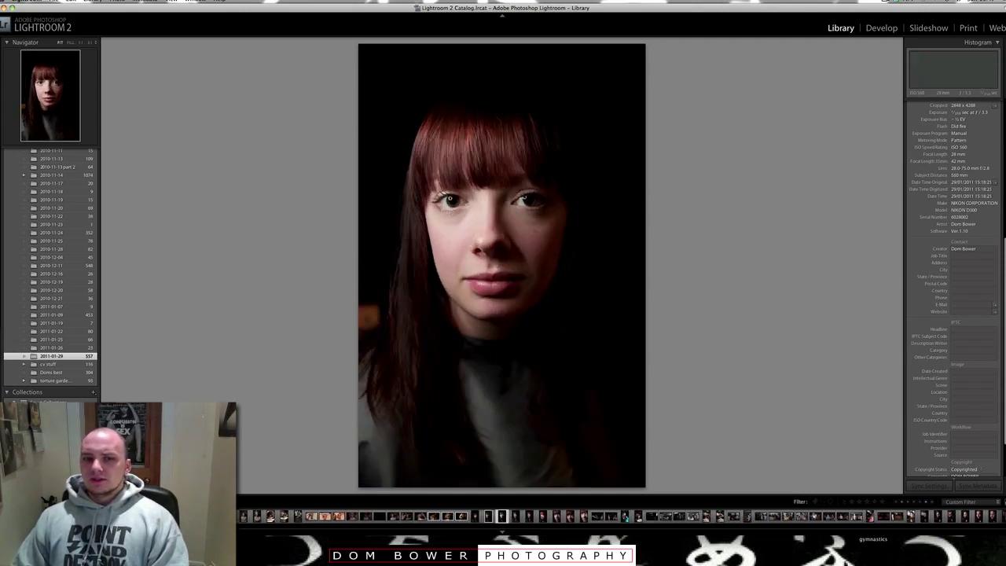
Inspect the portrait's mouth area up close, then move on to the next one.
left_click(360, 317)
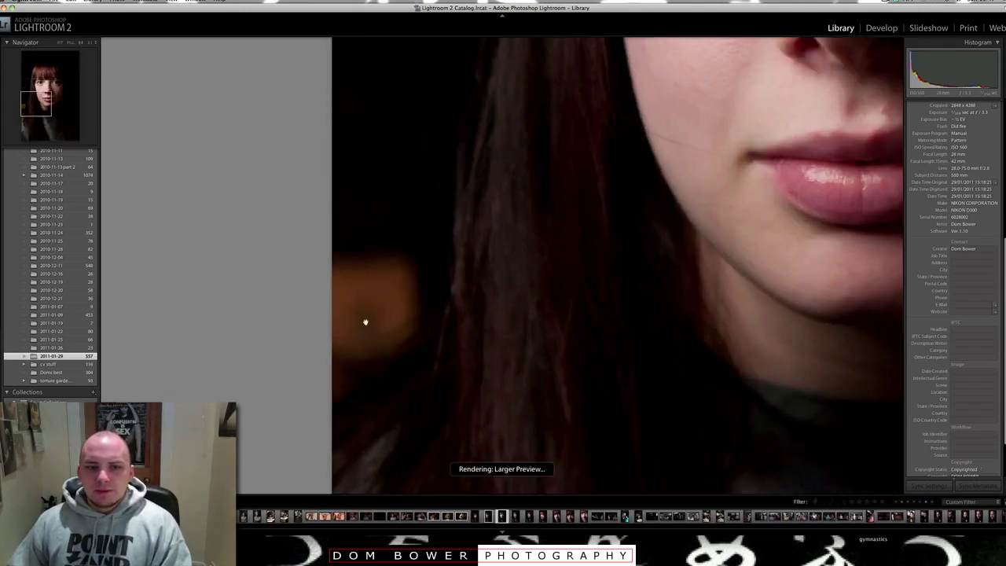
left_click(358, 297)
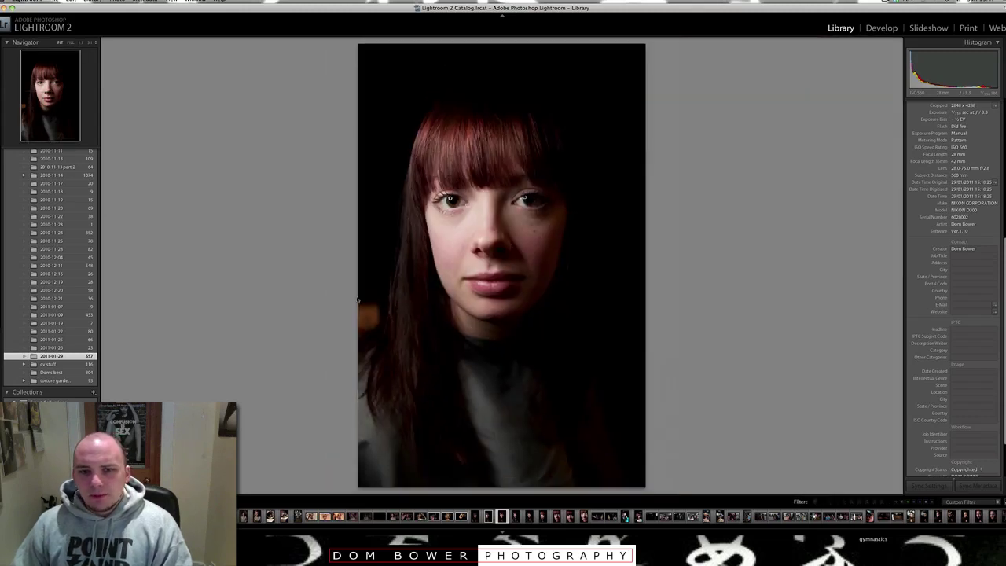
key("Right")
key("Right")
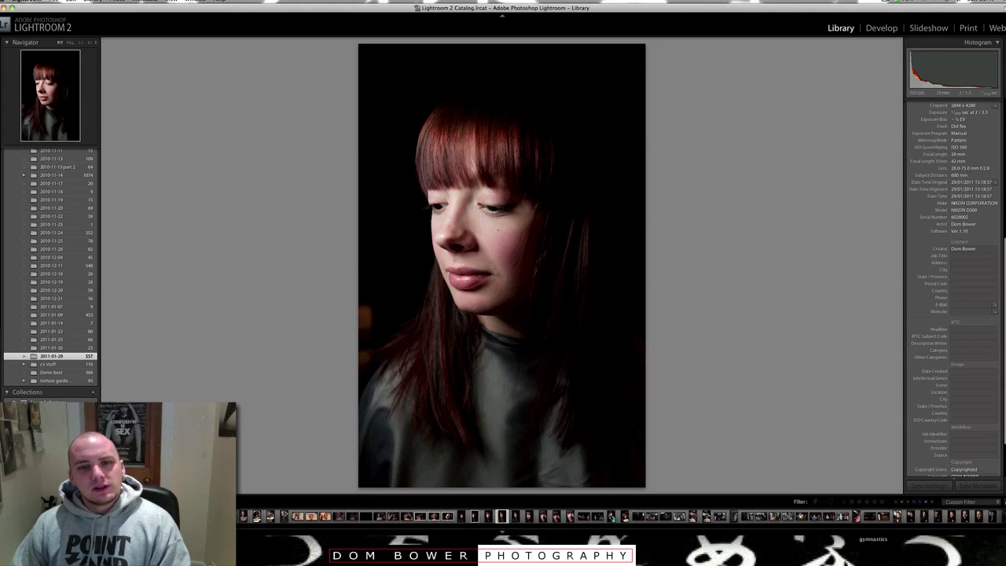
Flag this portrait as a pick, then check the next one's eyes at 1:1 and flag it too.
key("p")
key("Right")
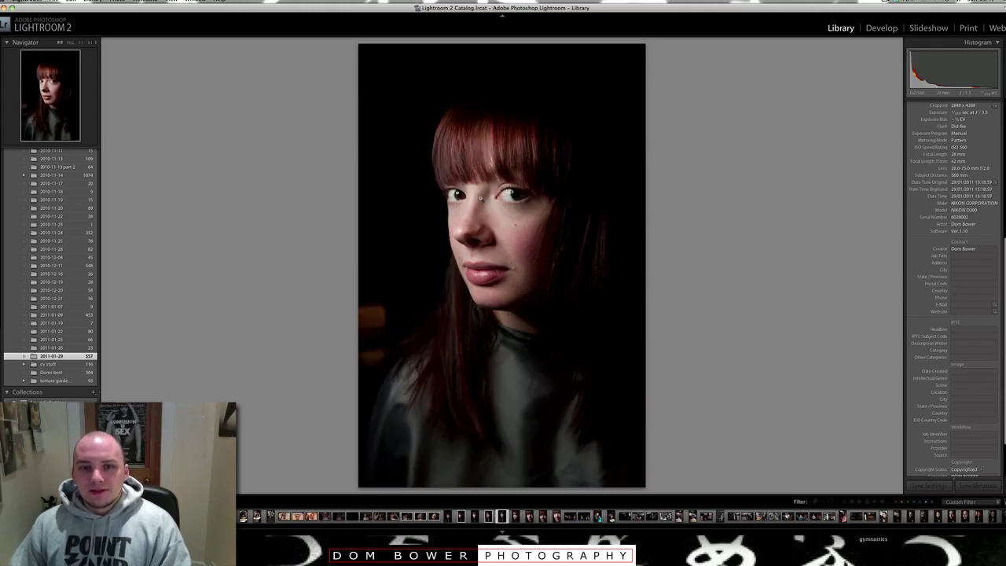
left_click(481, 198)
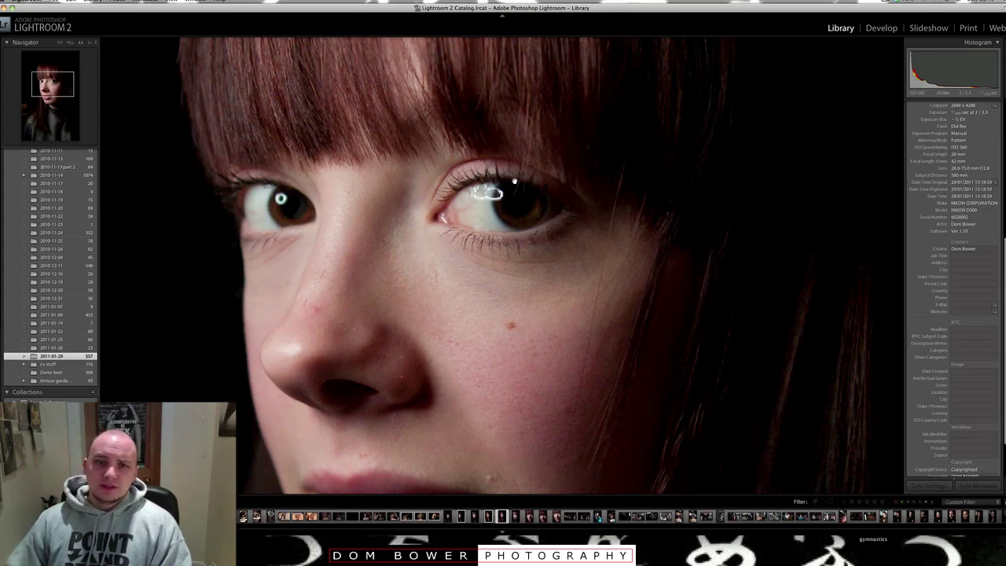
left_click(500, 193)
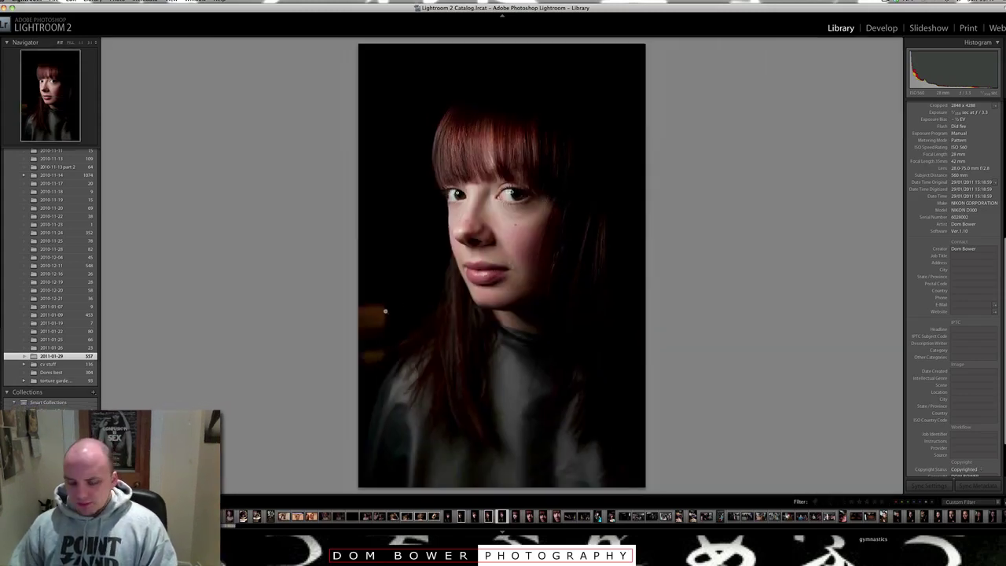
key("p")
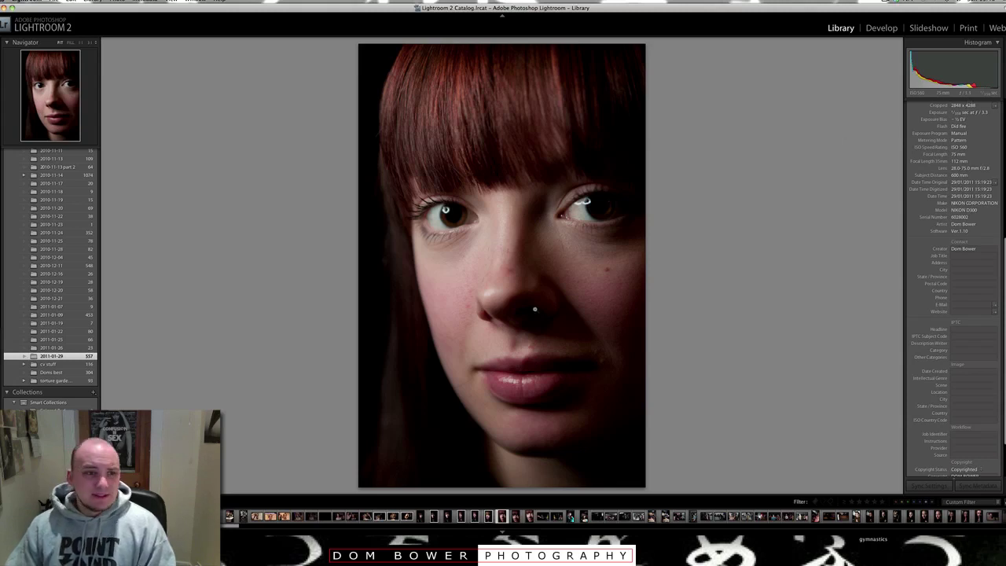
Inspect the cheek and nose at 1:1, return to the full view, and advance.
left_click(602, 262)
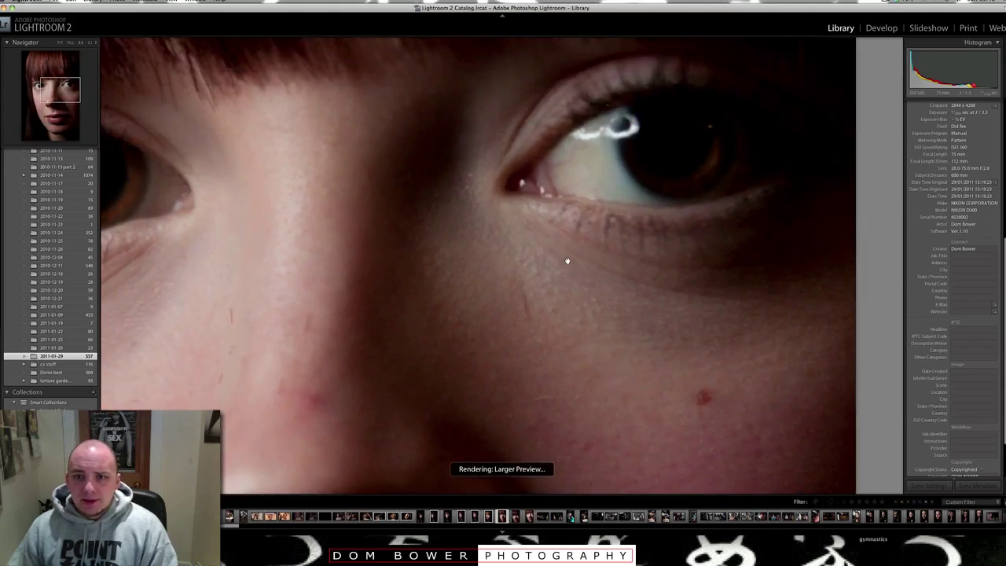
scroll(579, 231, "down", 8)
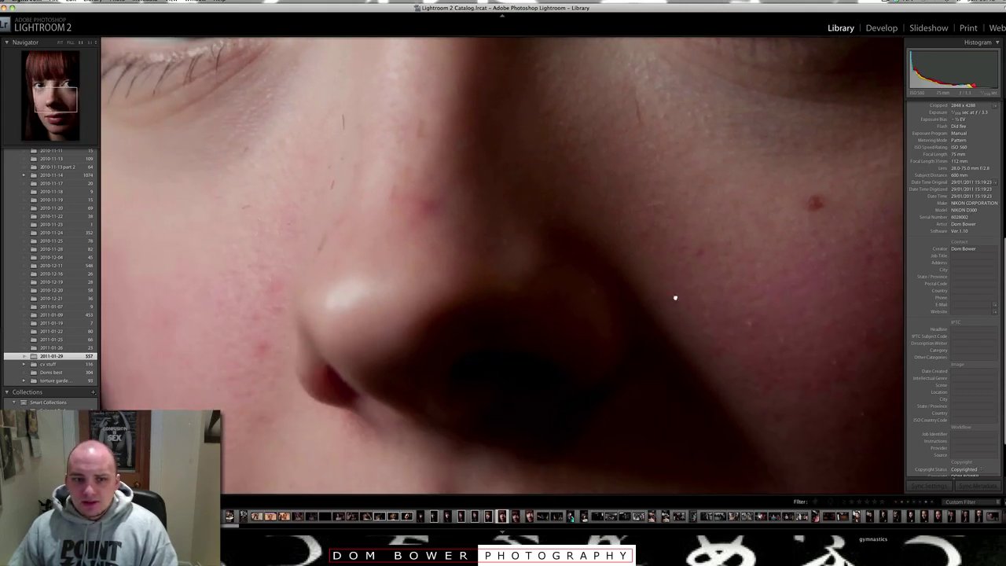
left_click_drag(675, 298, 776, 336)
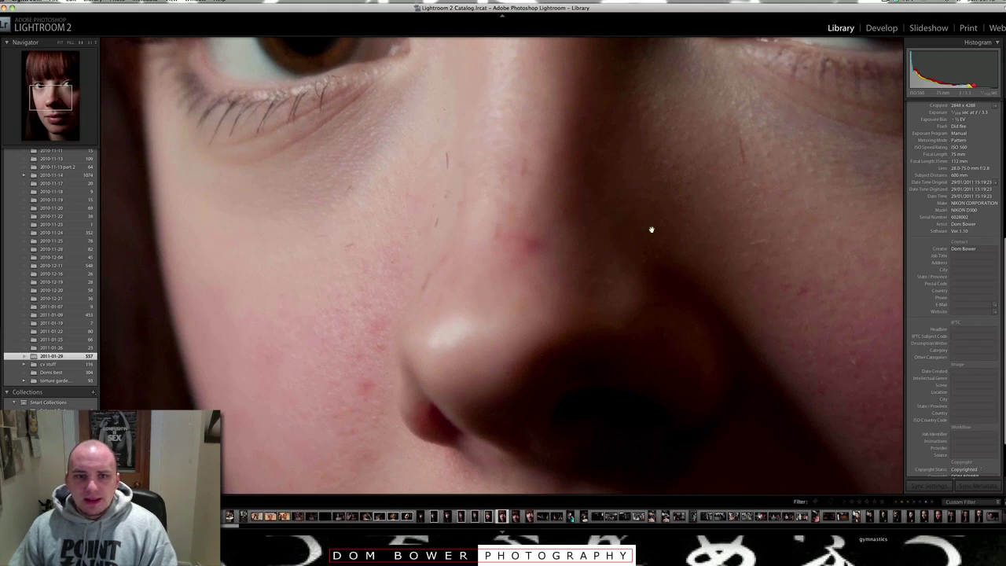
left_click(654, 227)
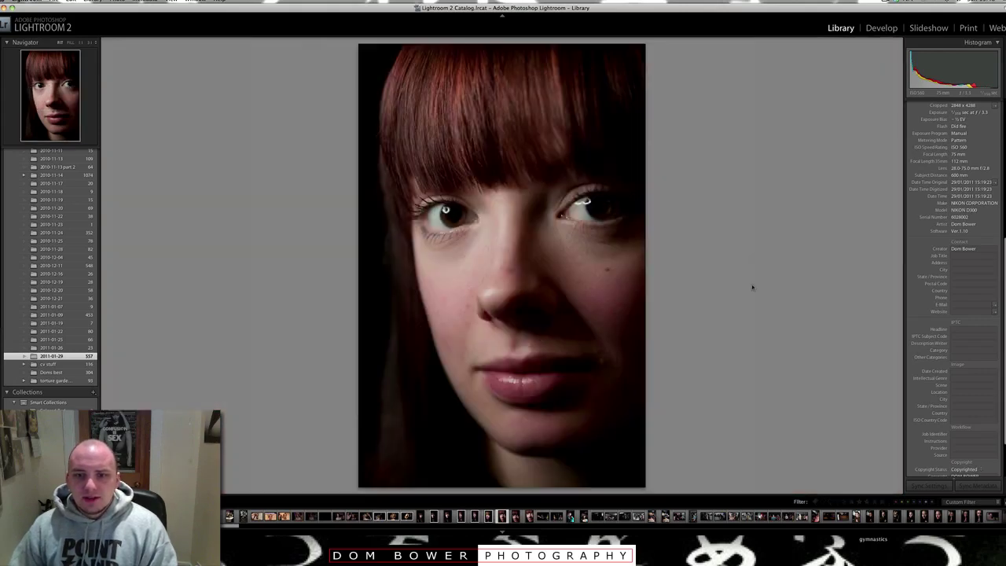
key("Right")
Flag the smiling close-up and the following portrait as picks, then advance four photos.
key("p")
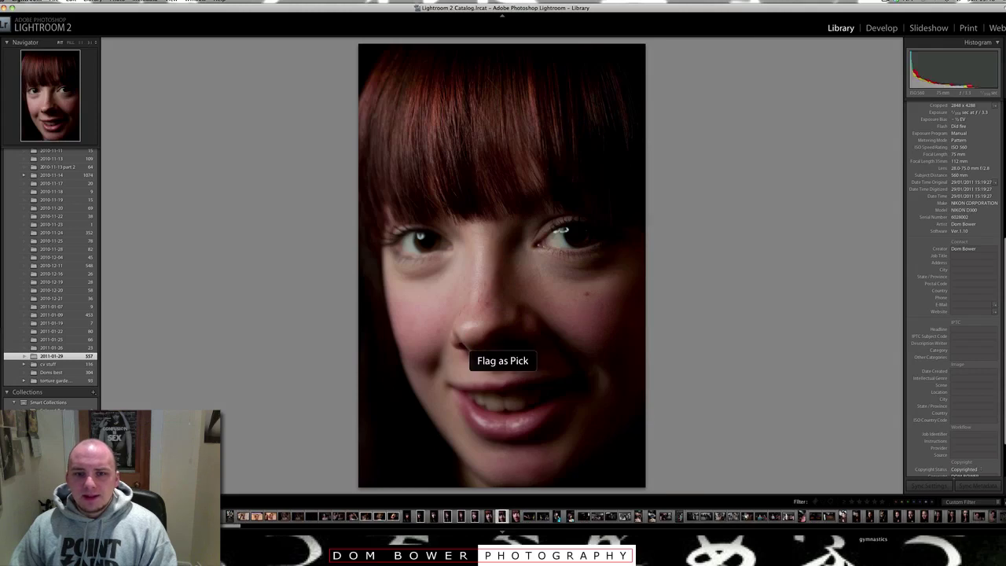
key("Right")
key("p")
key("Right")
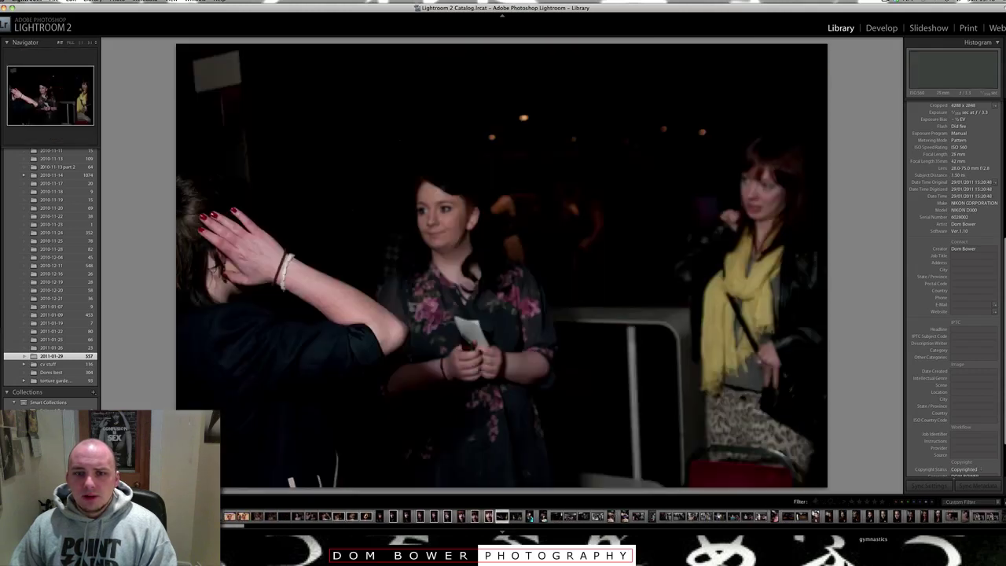
key("Right")
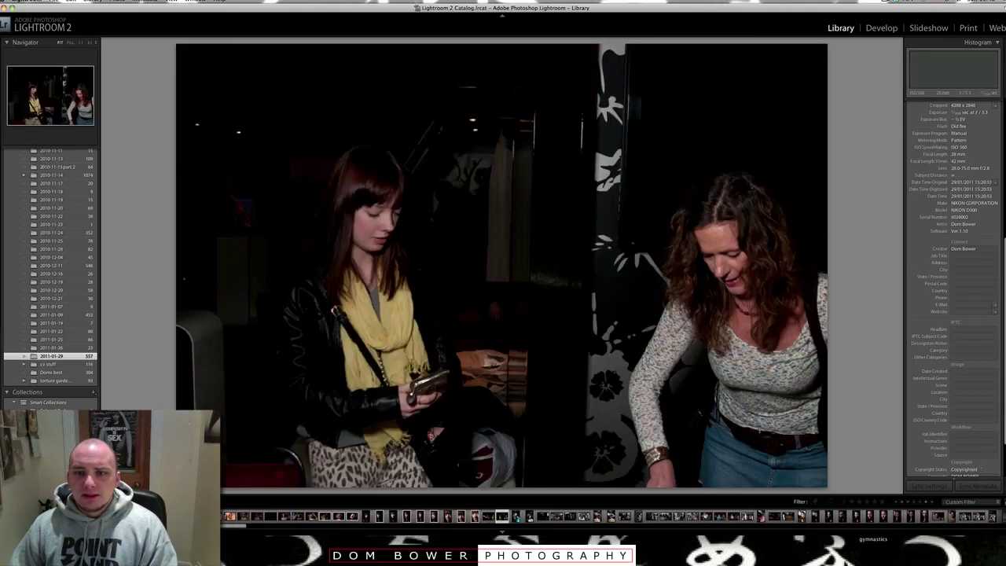
key("Right")
key("Right")
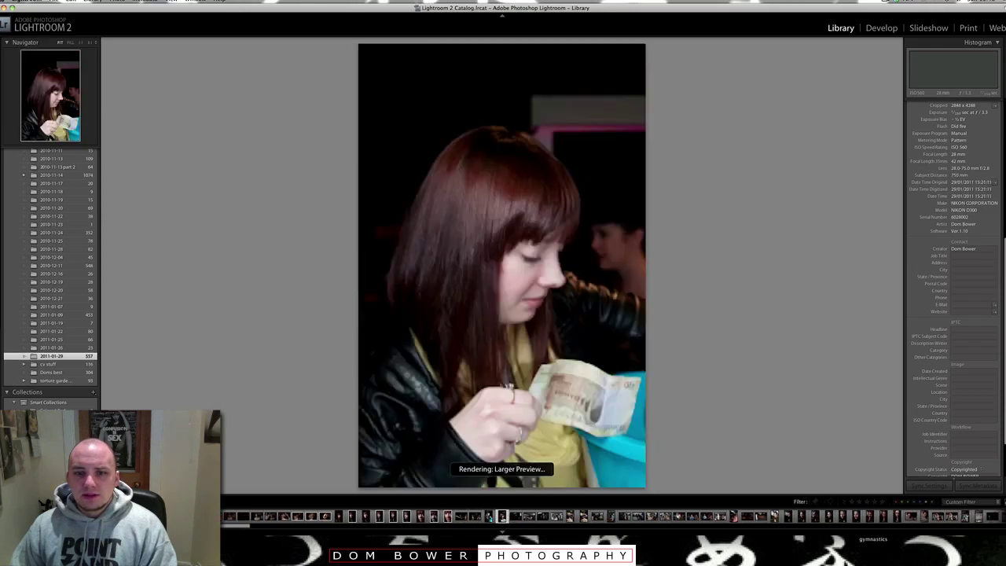
Inspect the dark room photo at 1:1, panning to the right-hand lamp, then open it in Develop.
key("Right")
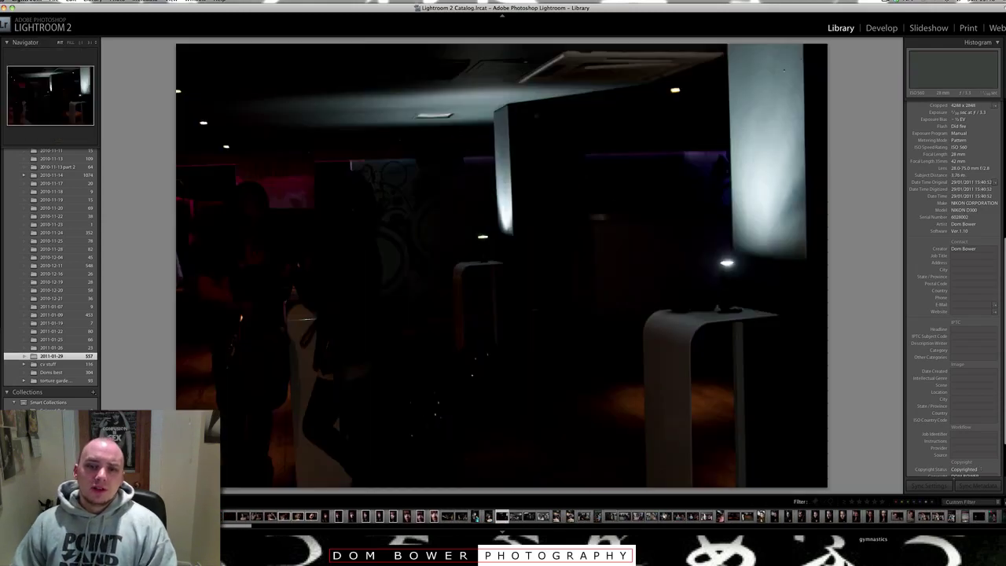
key("Right")
key("Left")
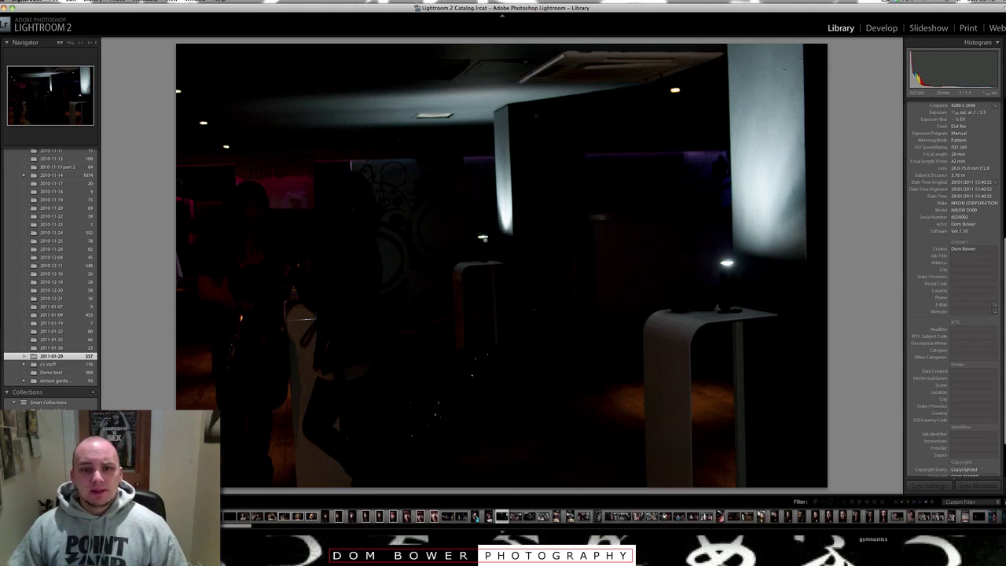
left_click(485, 241)
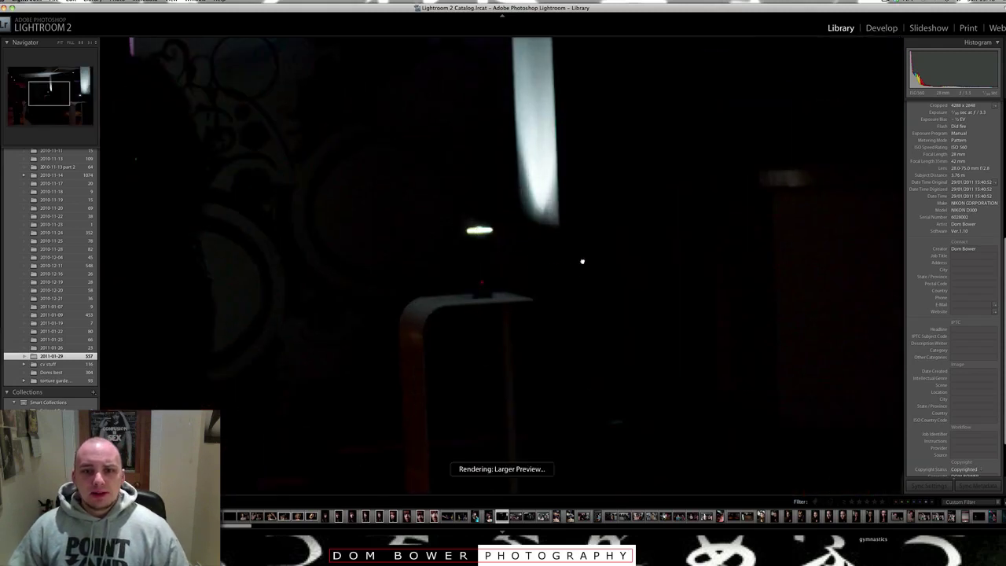
left_click_drag(582, 263, 463, 374)
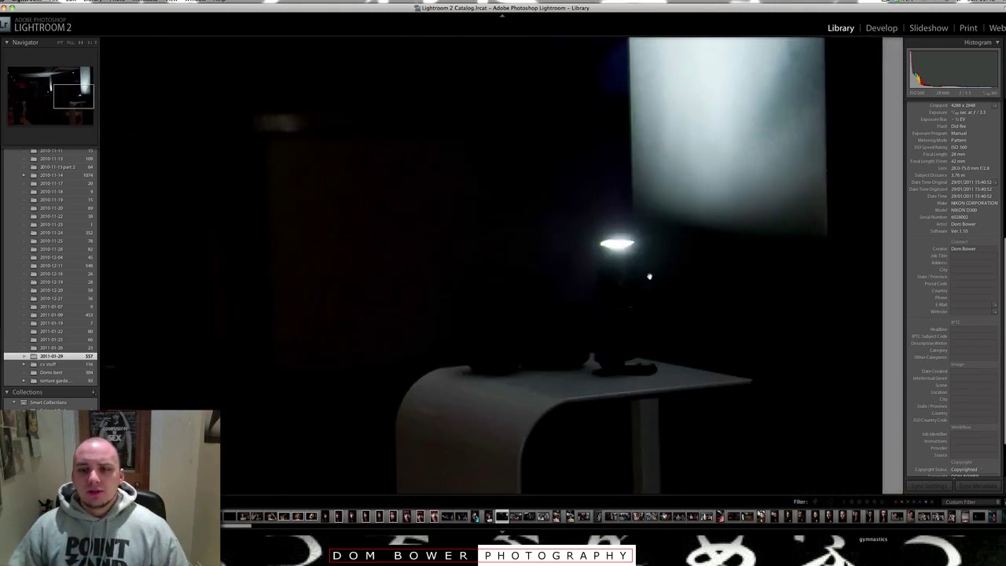
left_click(877, 154)
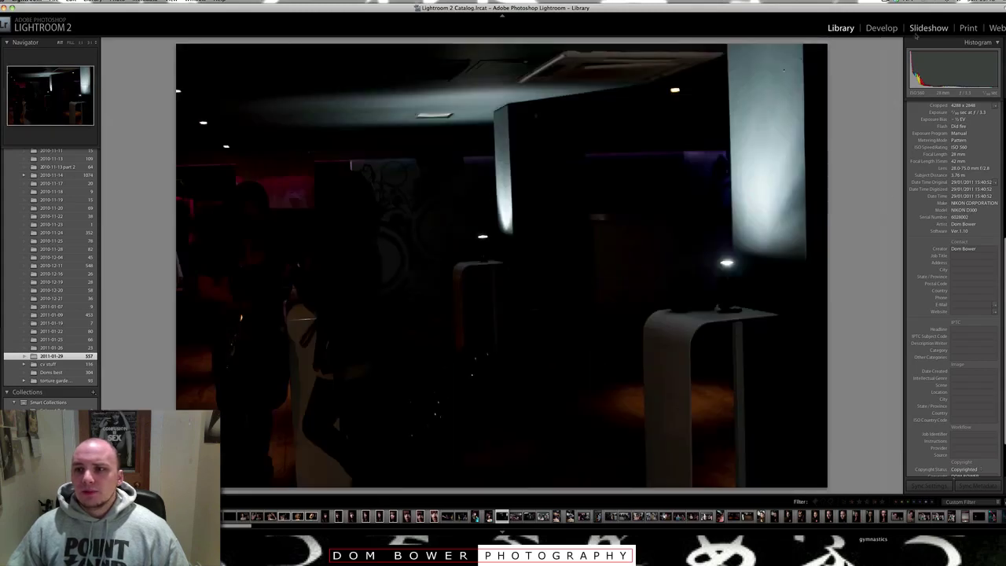
key("d")
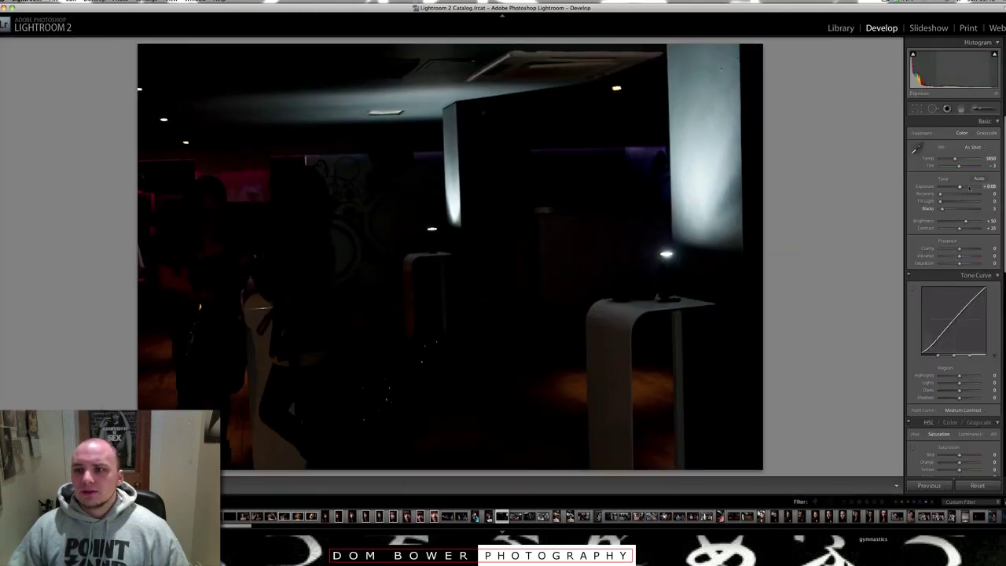
Push the dark room photo's Exposure to +4.00, check it at 1:1, then reset its settings.
left_click_drag(974, 187, 979, 187)
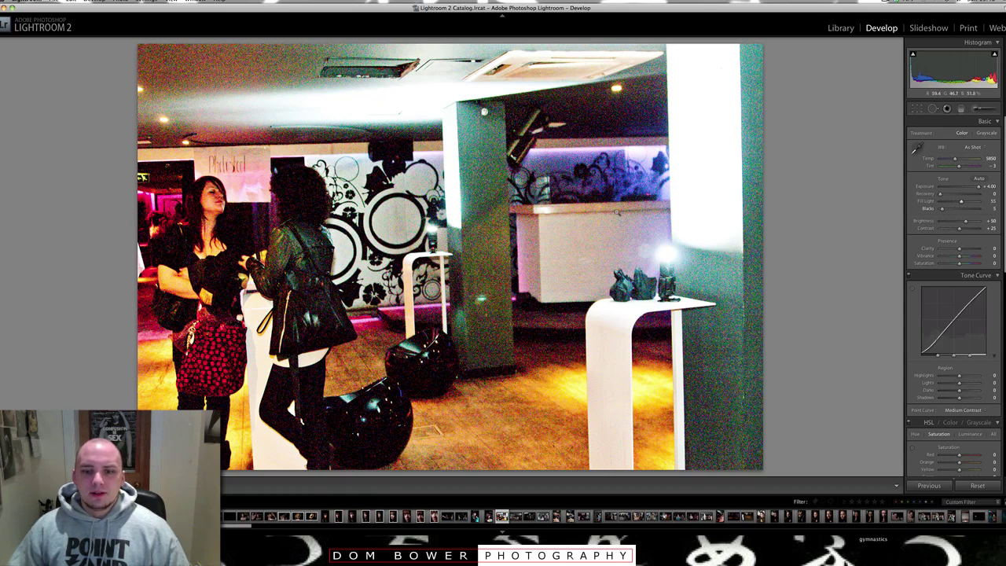
left_click(685, 210)
left_click(684, 211)
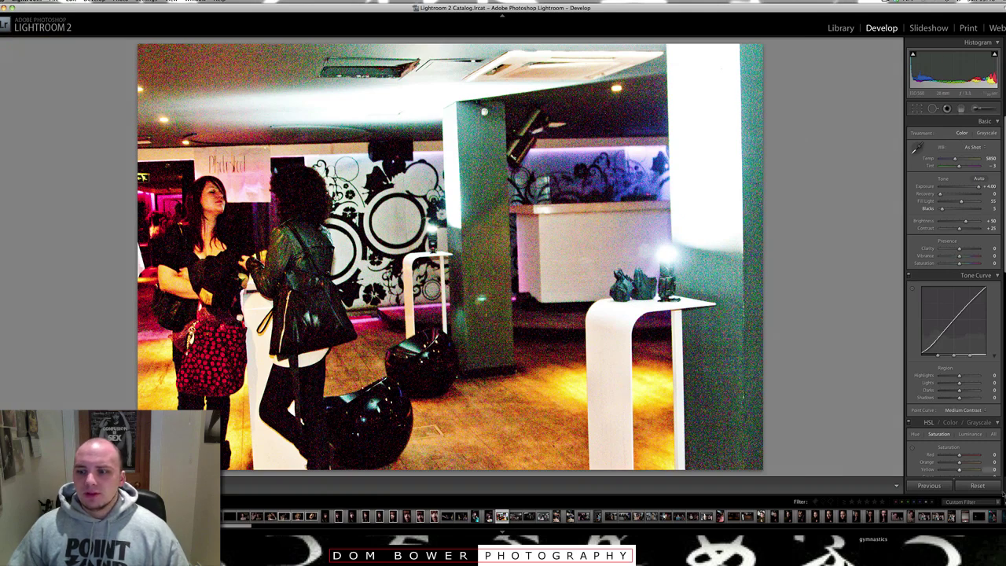
left_click(982, 487)
Step back three photos, flag both clothing-pile shots as picks, and advance to the denim-shirt portrait.
key("Left")
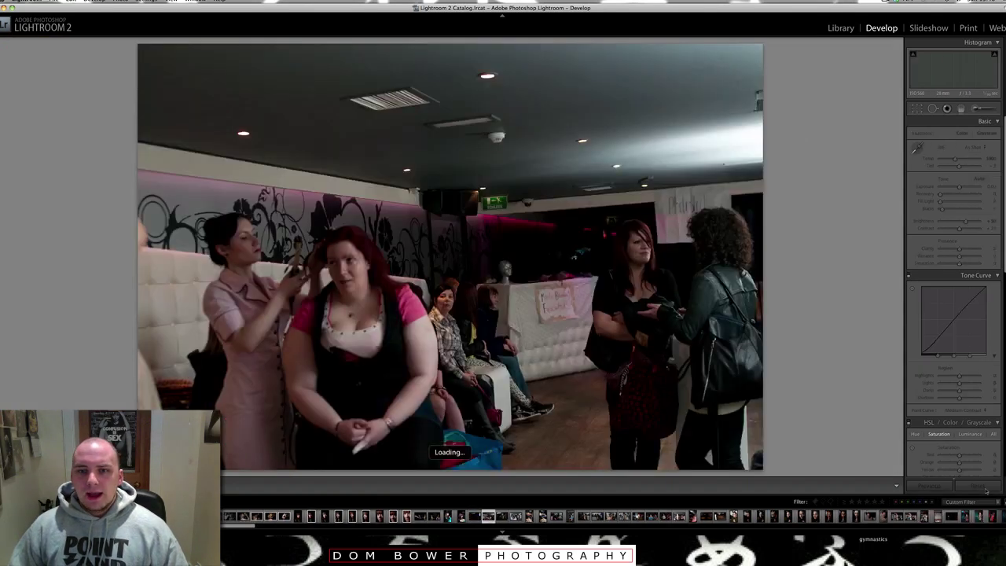
key("Left")
key("Left")
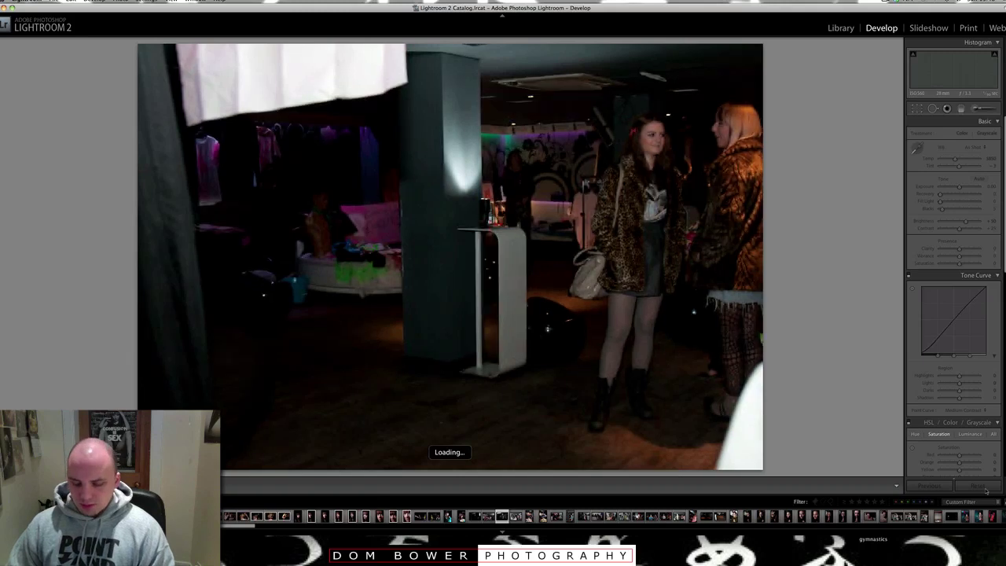
key("Left")
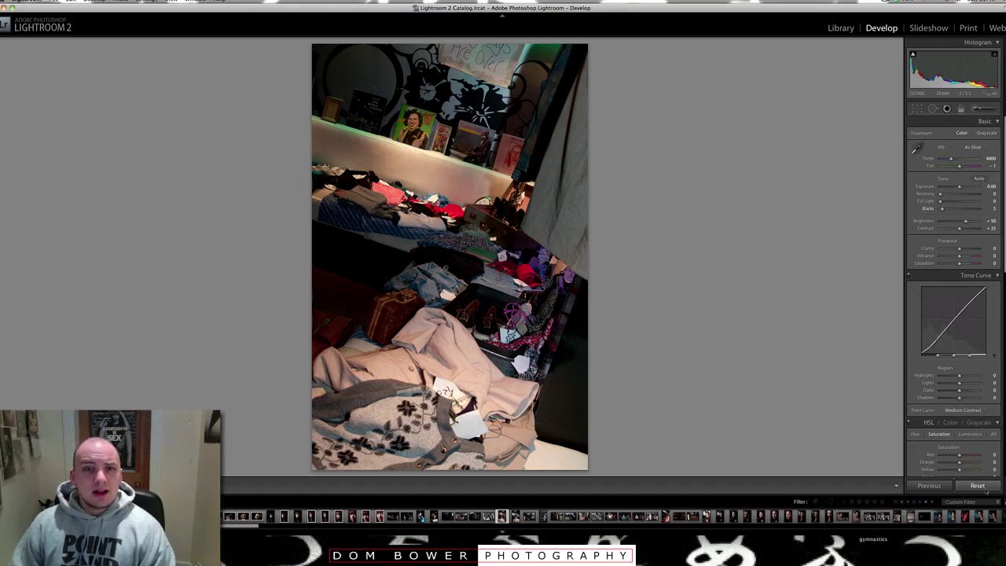
key("p")
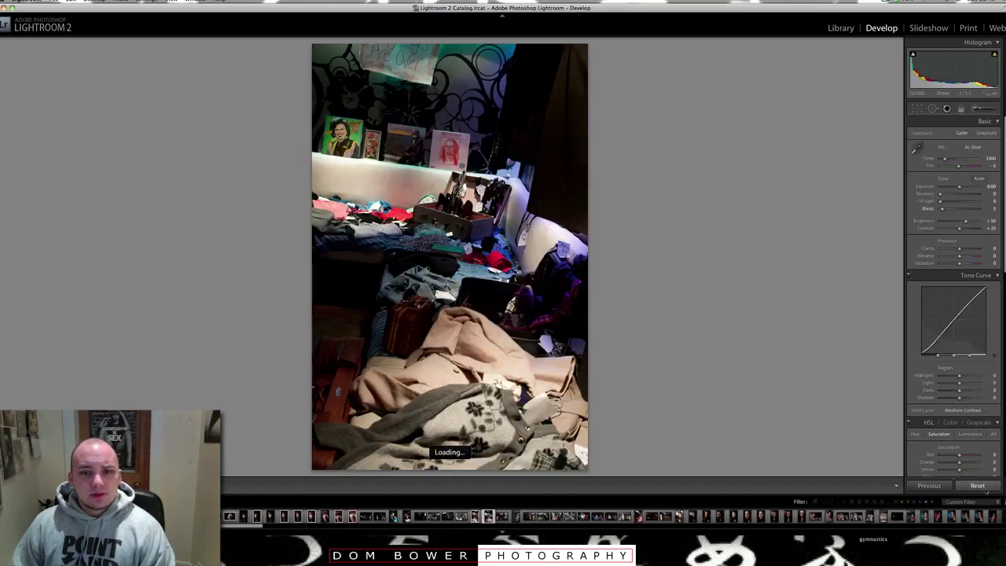
key("p")
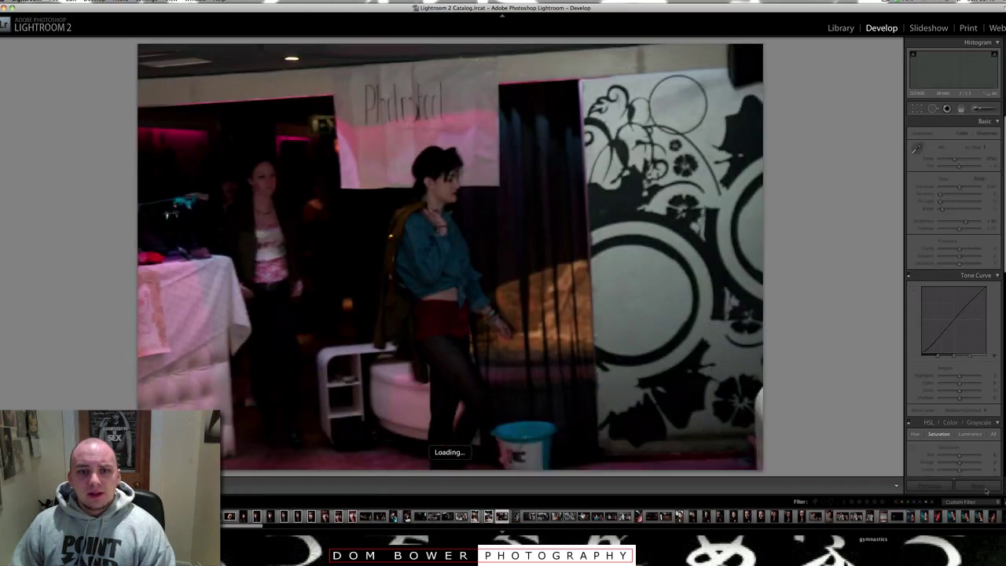
key("Right")
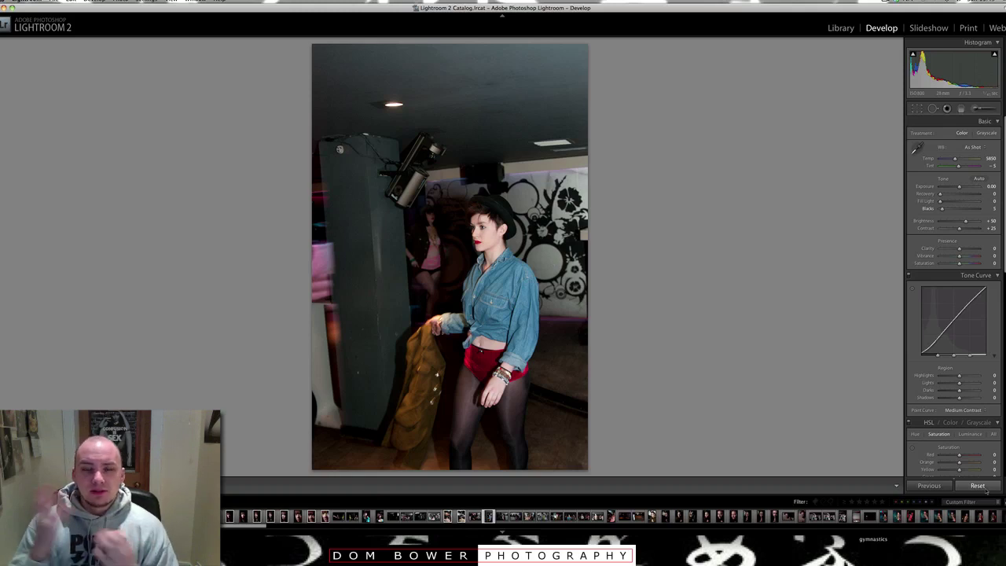
Hide the module picker, check the denim-shirt model's face at 1:1, and flag the portrait as a pick.
left_click(502, 18)
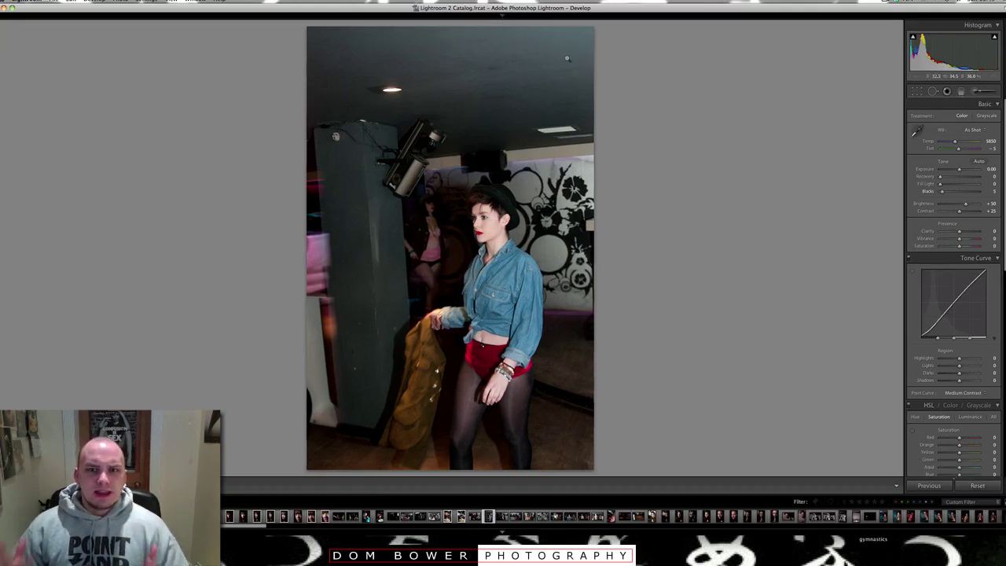
left_click(489, 232)
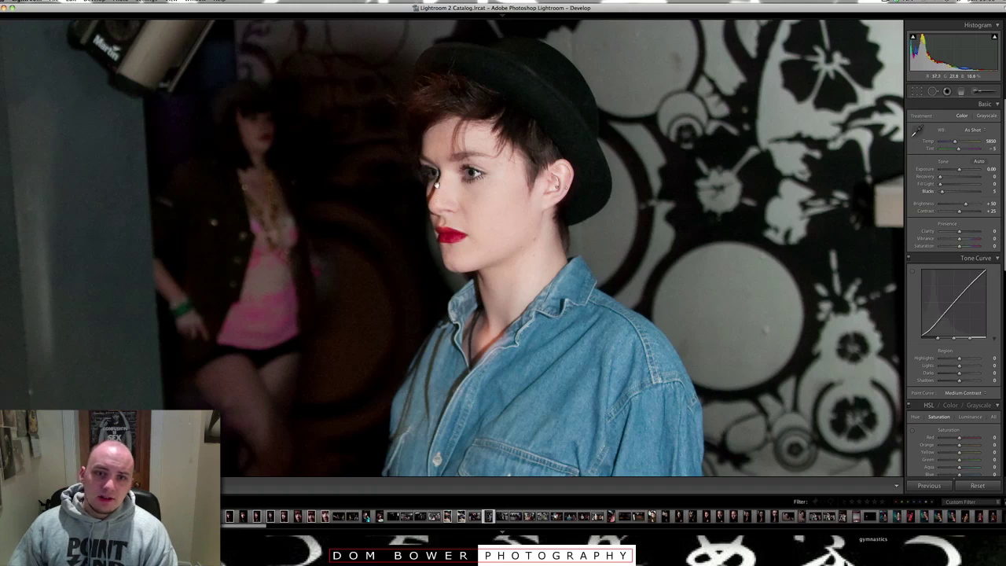
left_click(504, 234)
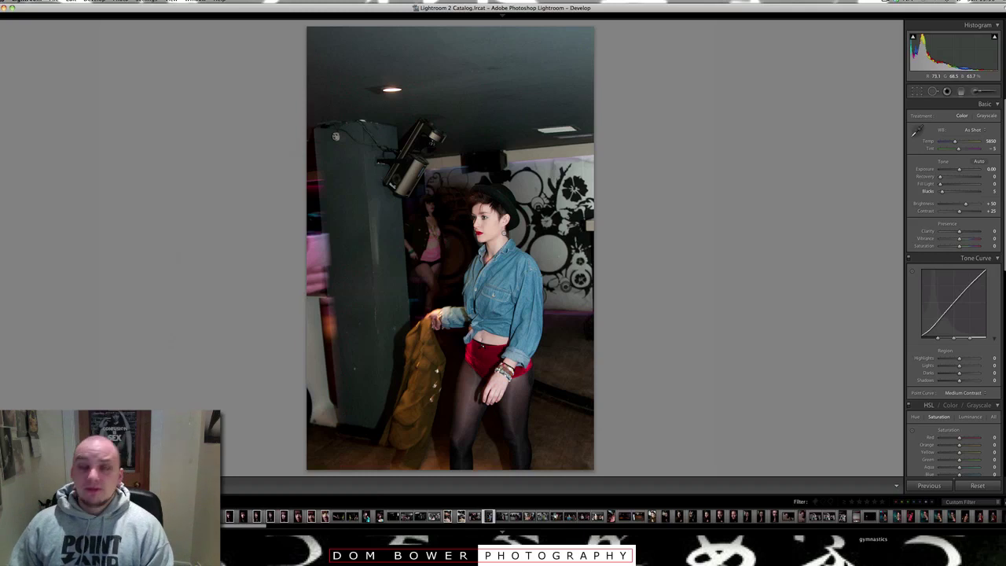
key("p")
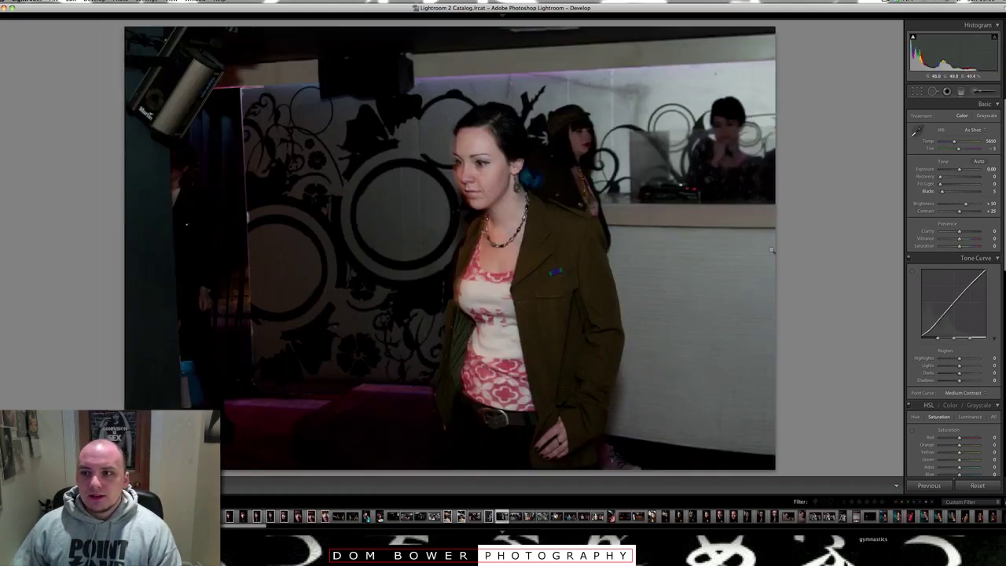
Check the green-jacket woman's face at 1:1, flag her photo as a pick, and advance.
left_click(452, 149)
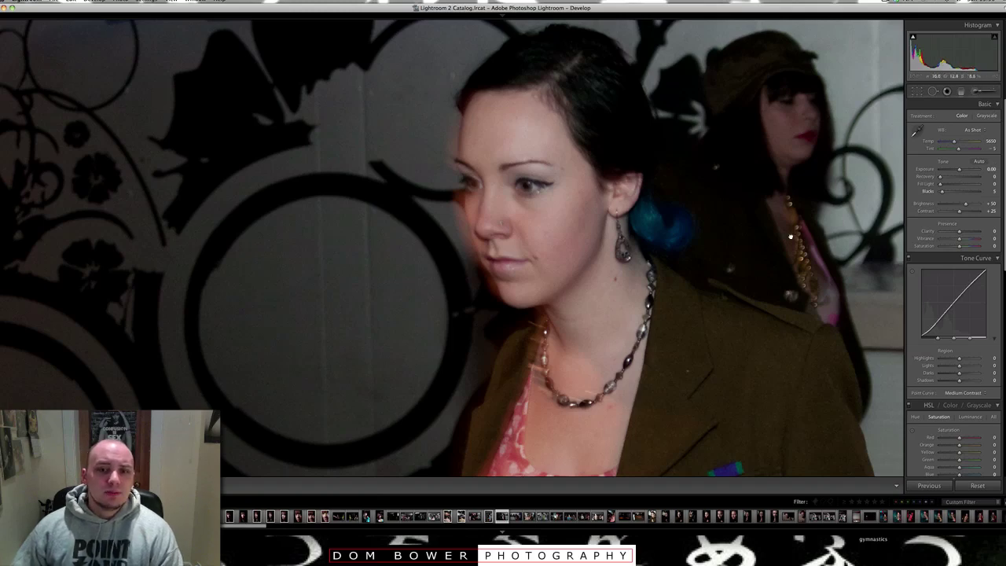
left_click(807, 234)
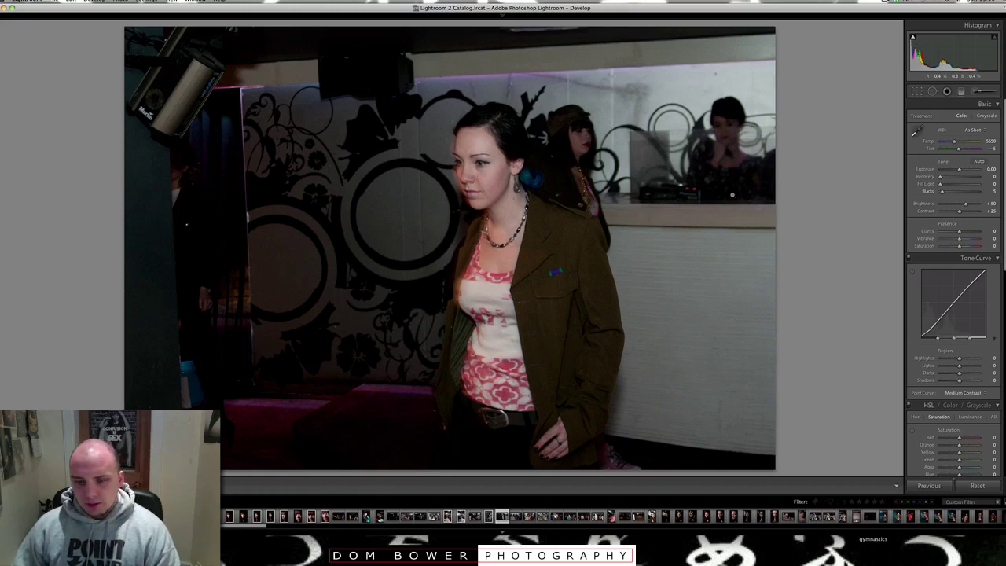
key("p")
key("Right")
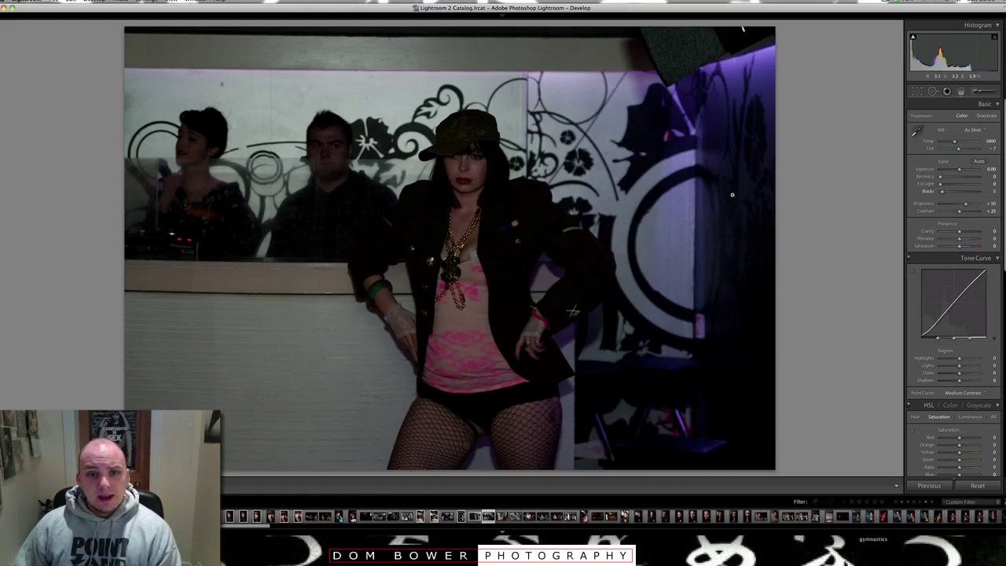
Step forward five photos, flagging one along the way as a pick.
key("Right")
key("Right")
key("Right")
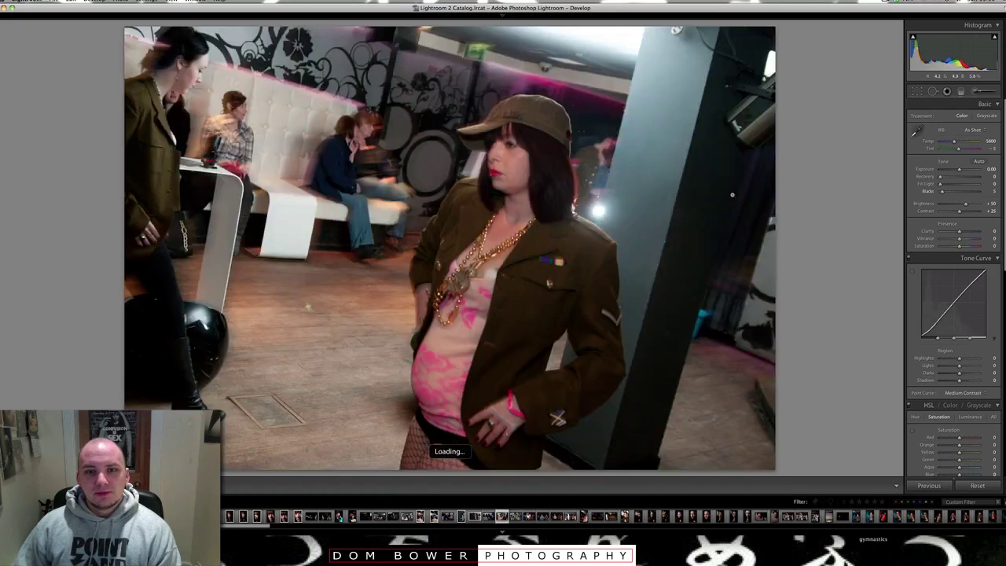
key("Right")
key("Right")
key("Right")
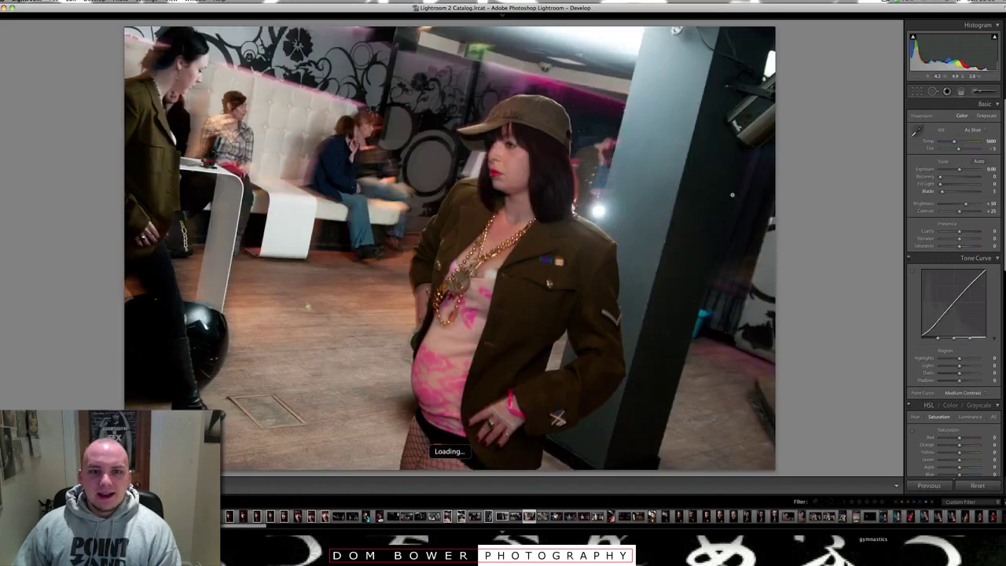
key("Right")
key("p")
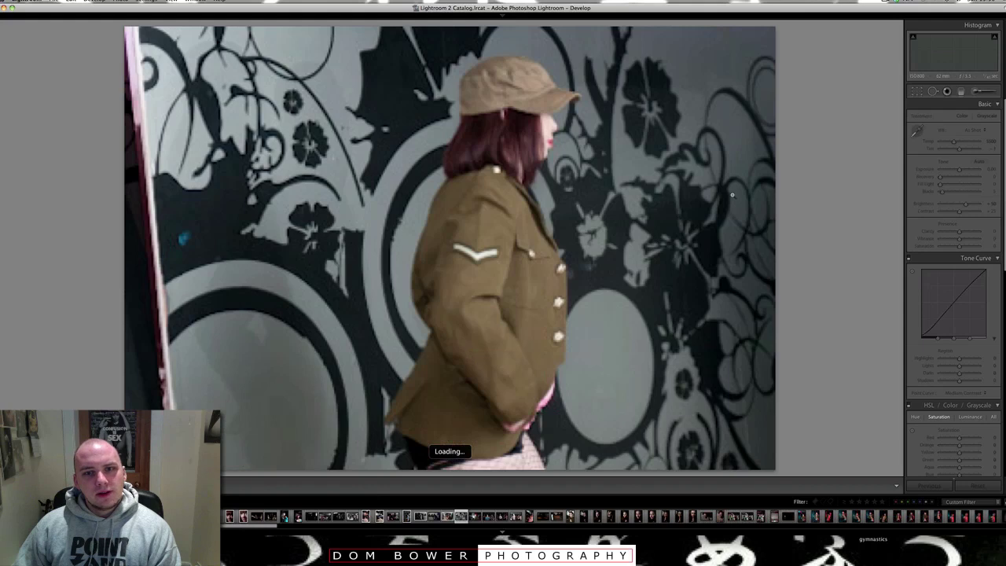
key("Right")
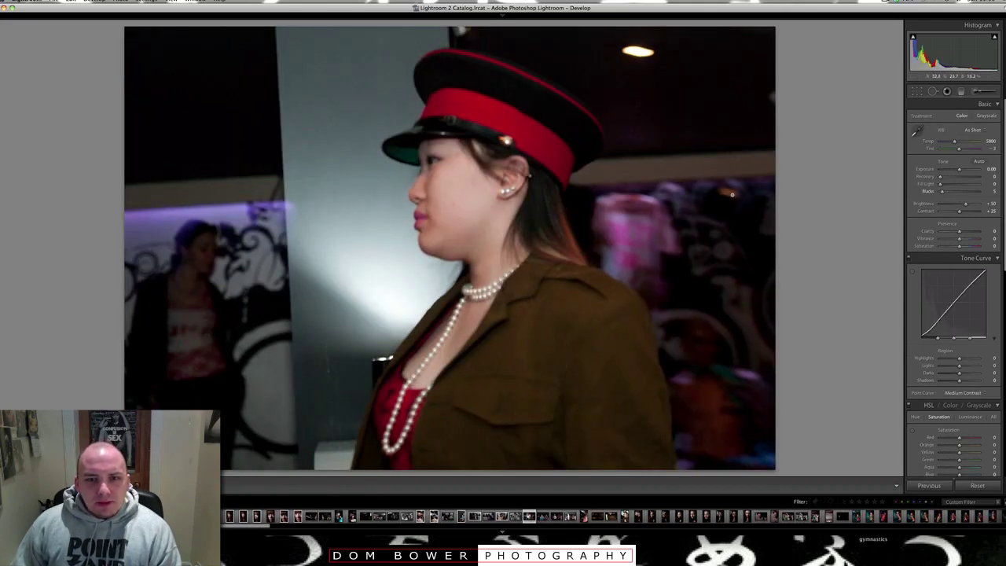
key("Right")
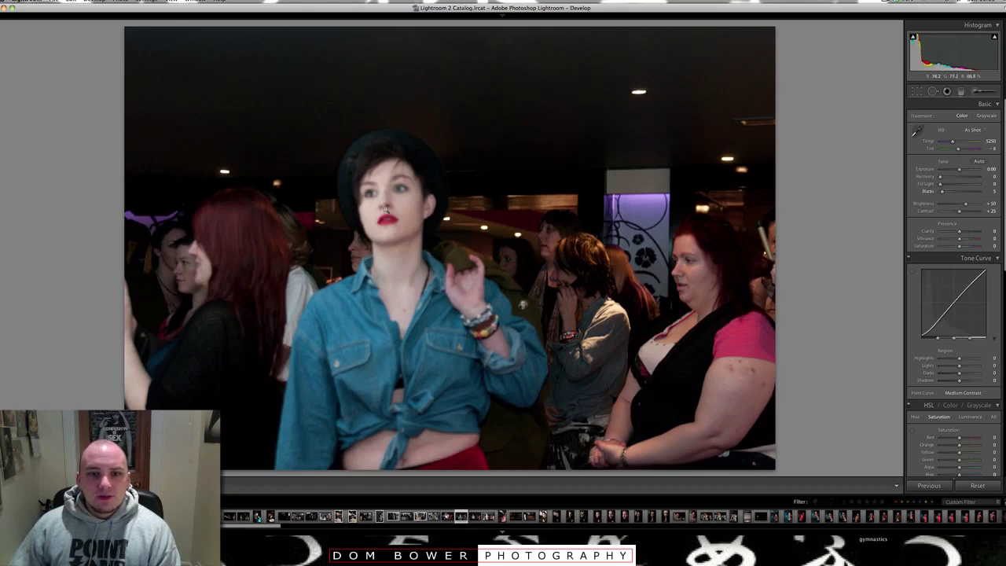
Check the hat-wearing woman's burst shots at 1:1, leave her photo unflagged, and advance to the T-shirt shot.
left_click(385, 208)
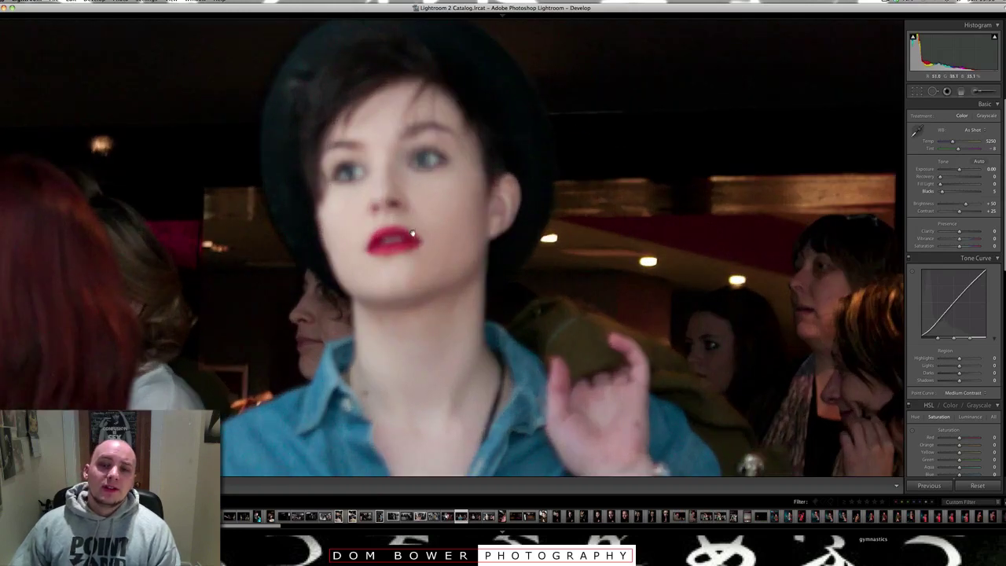
key("Right")
key("Right")
key("Right")
key("Right")
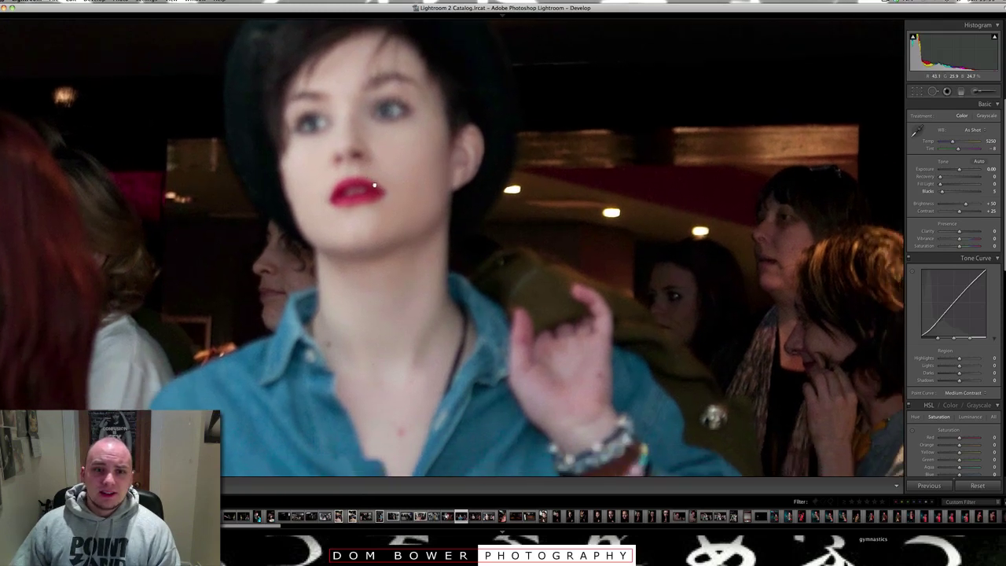
key("Right")
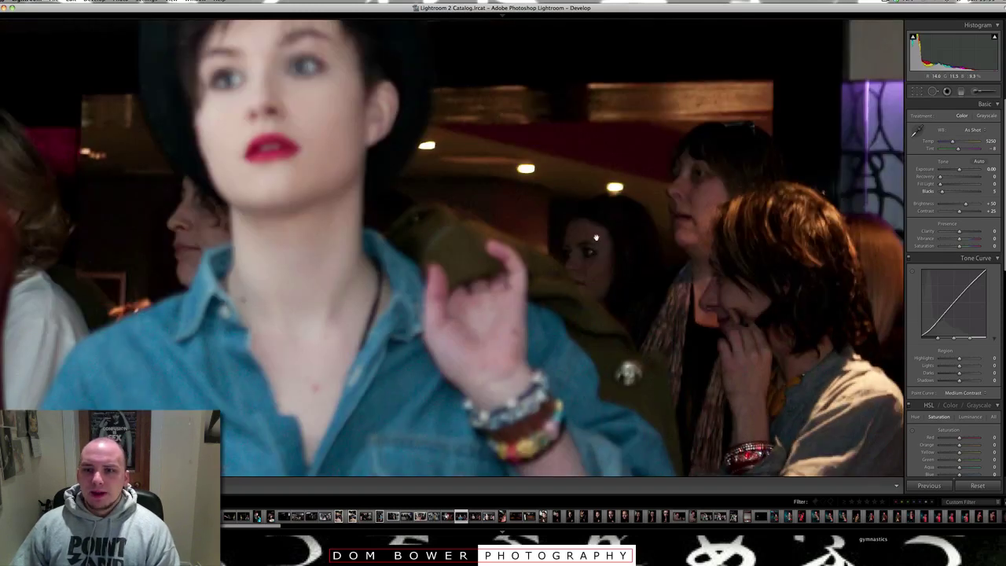
key("Right")
key("Right")
left_click(644, 250)
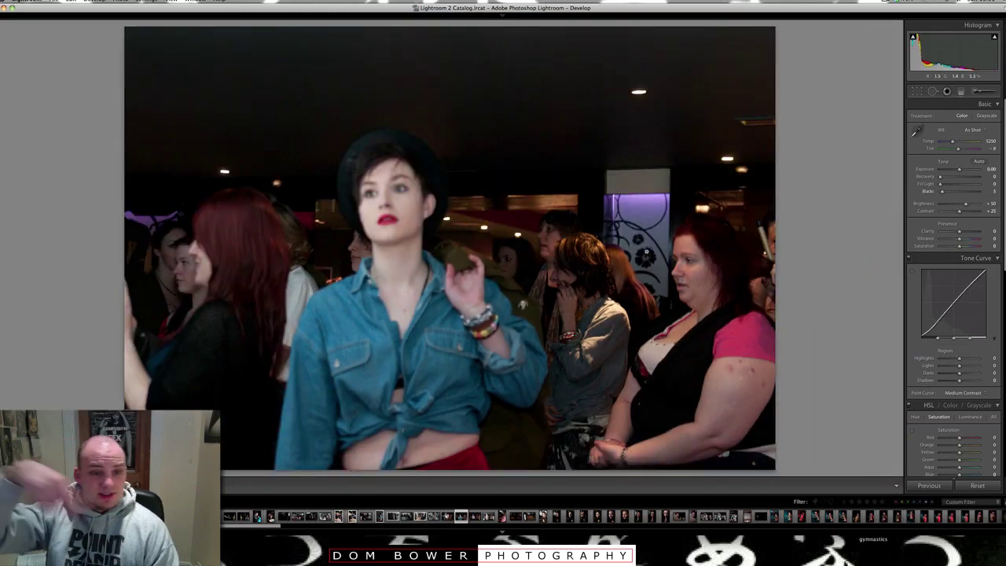
key("p")
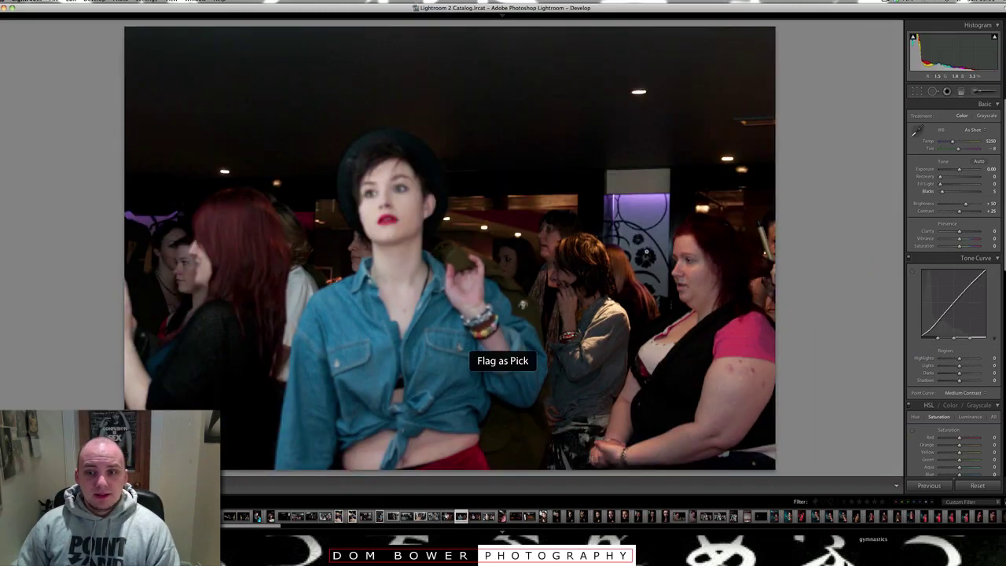
key("u")
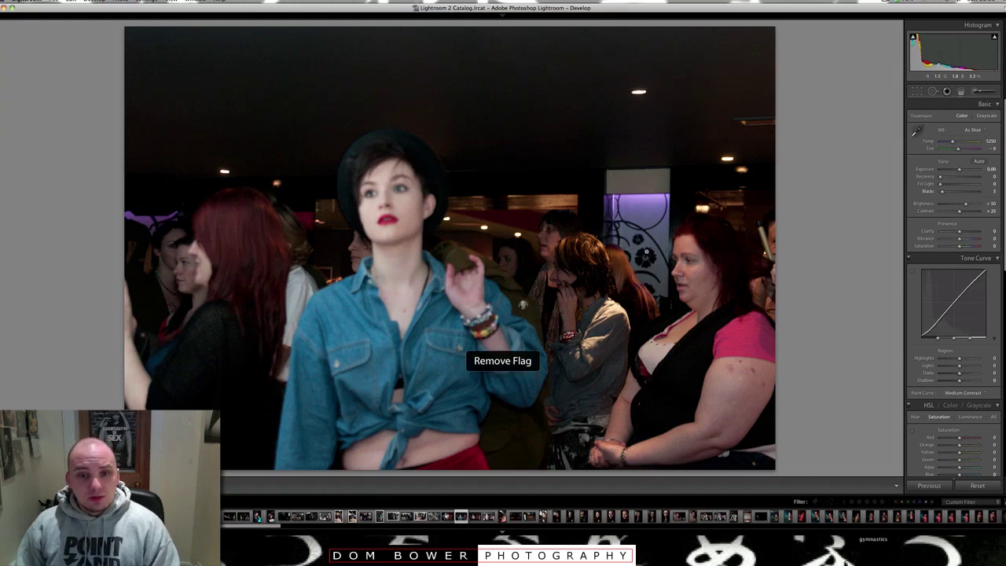
key("Right")
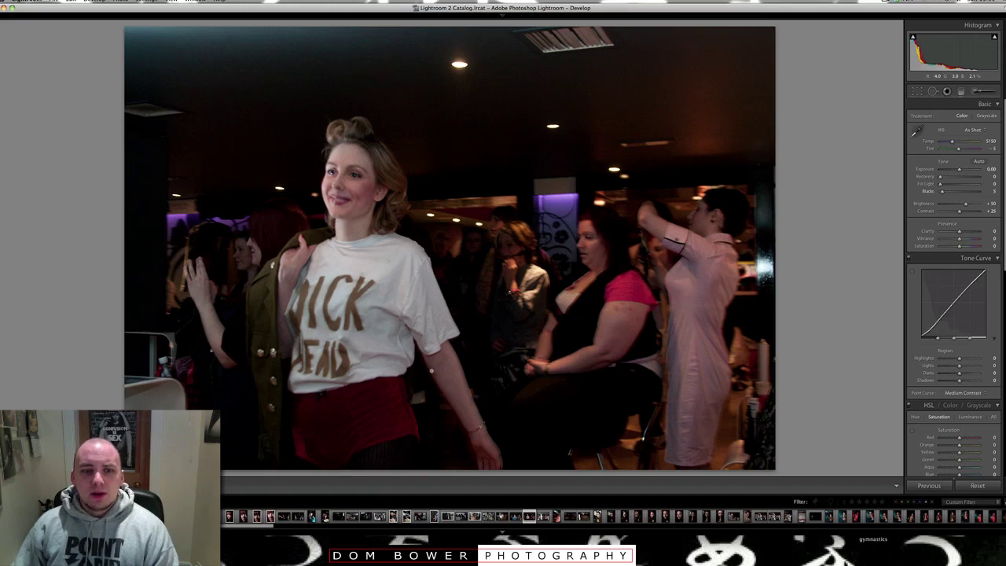
Check the T-shirt and the model's face at 1:1, then flag the photo as a pick.
left_click(310, 345)
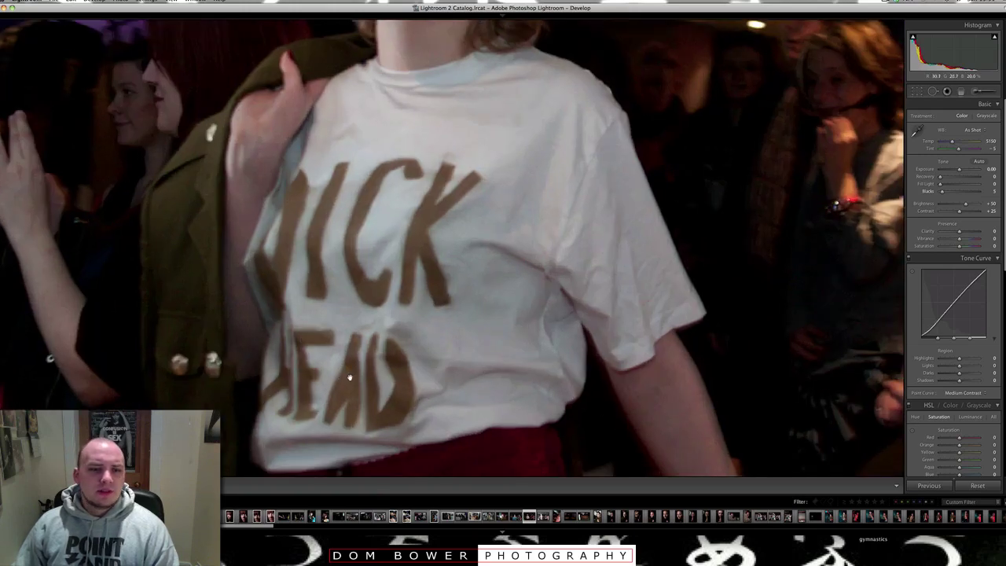
left_click(350, 379)
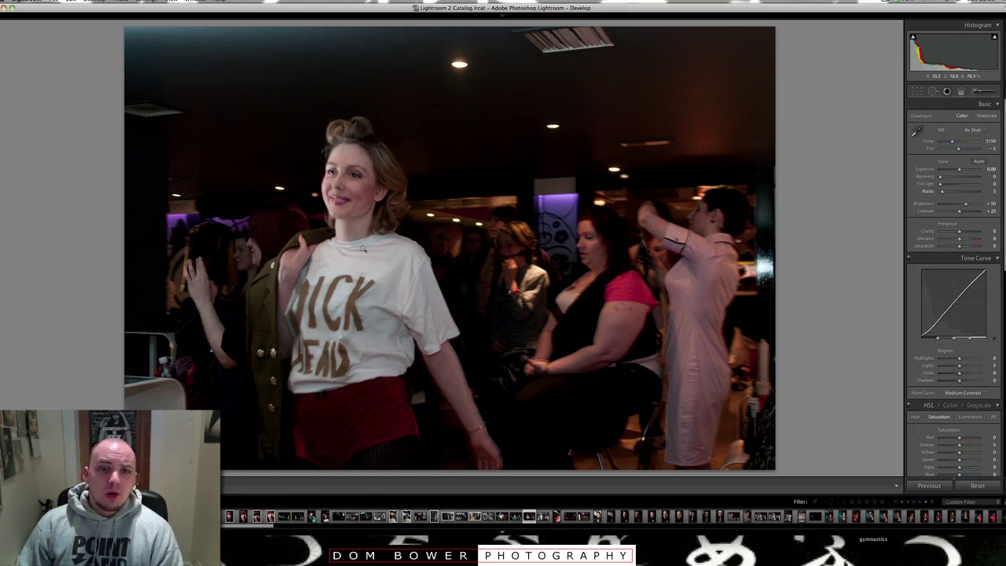
left_click(363, 183)
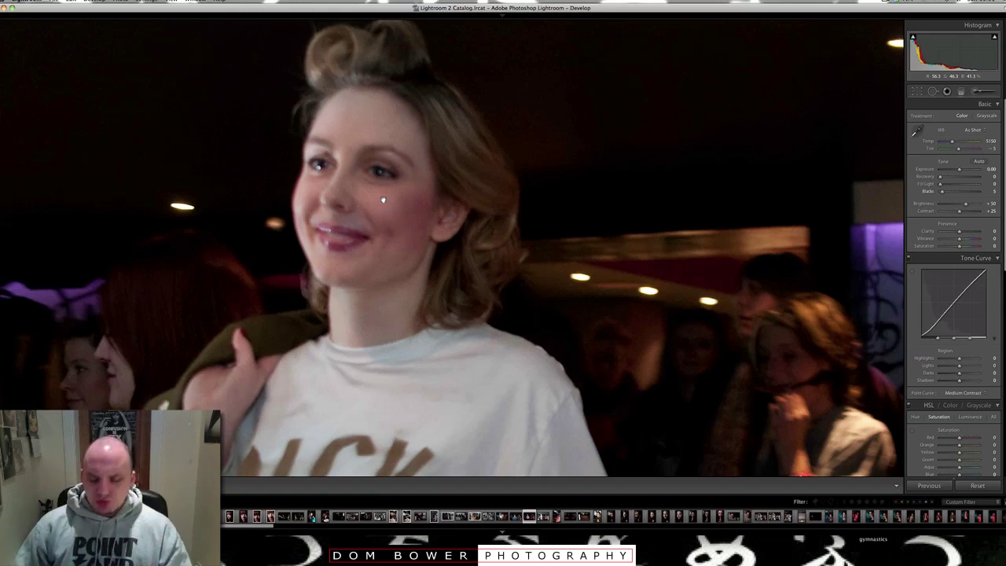
left_click(382, 201)
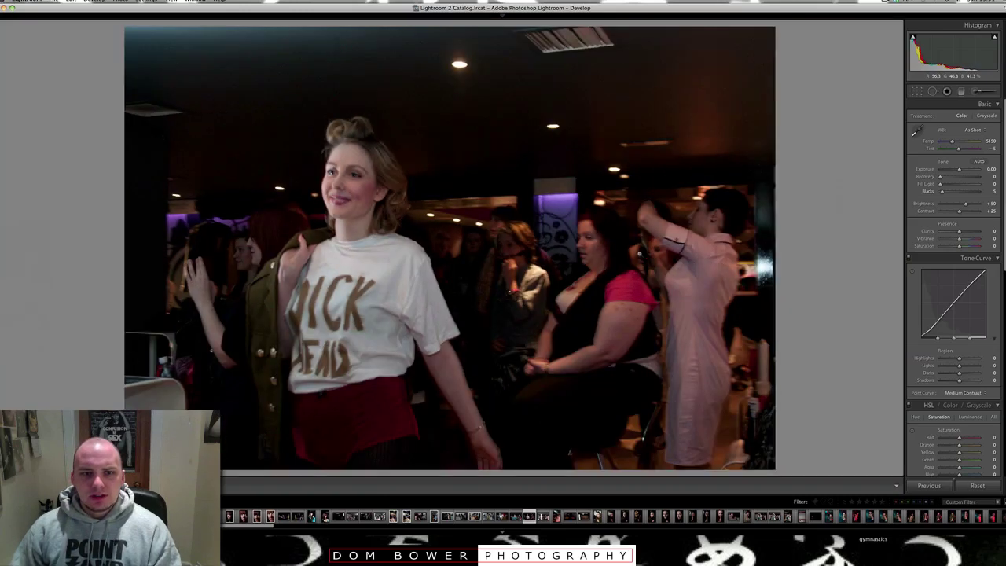
key("p")
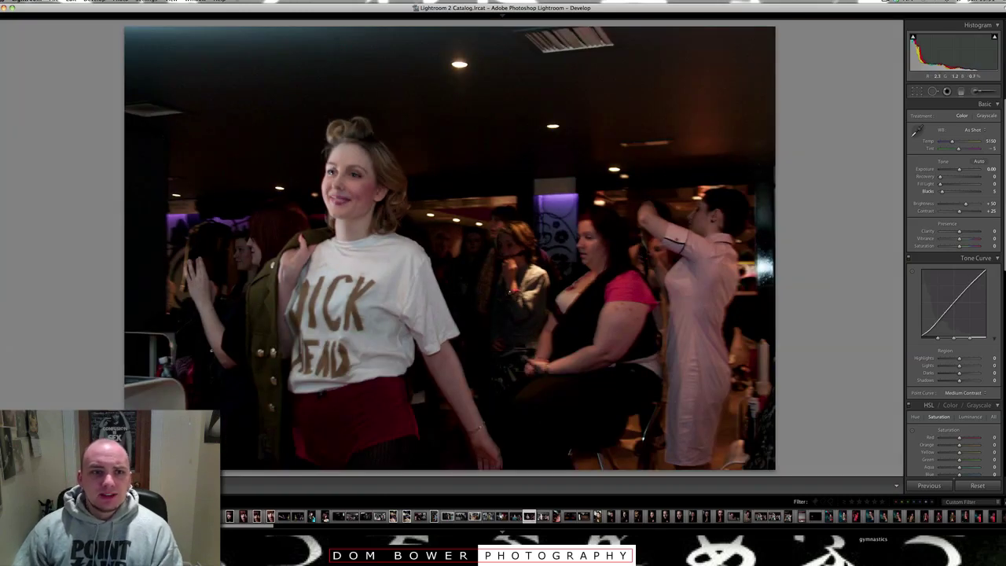
Spot-check the following shots at 1:1, including the ceiling air-conditioner, and reach the brown-coat portrait.
key("Right")
left_click(142, 39)
left_click_drag(483, 65, 242, 259)
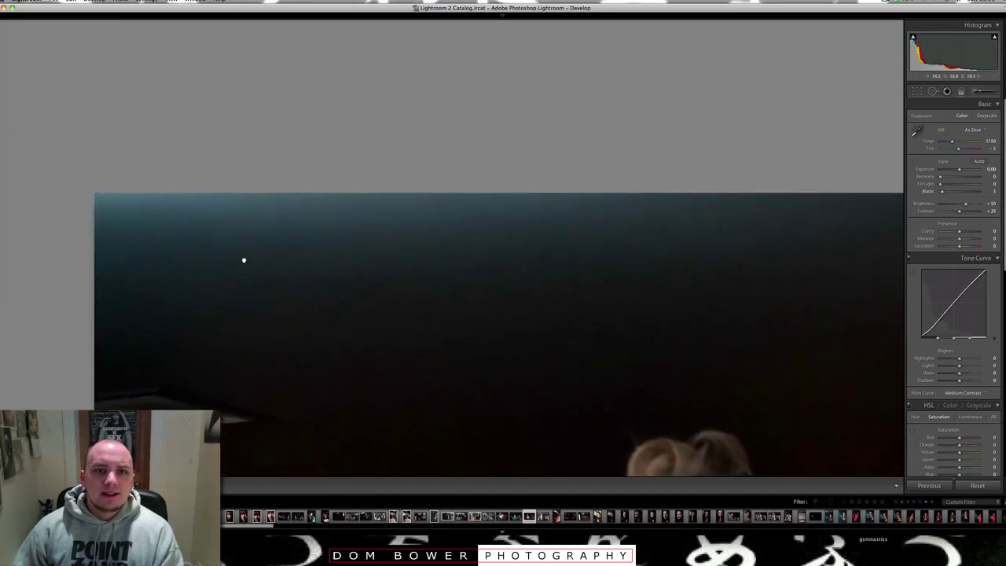
left_click(341, 237)
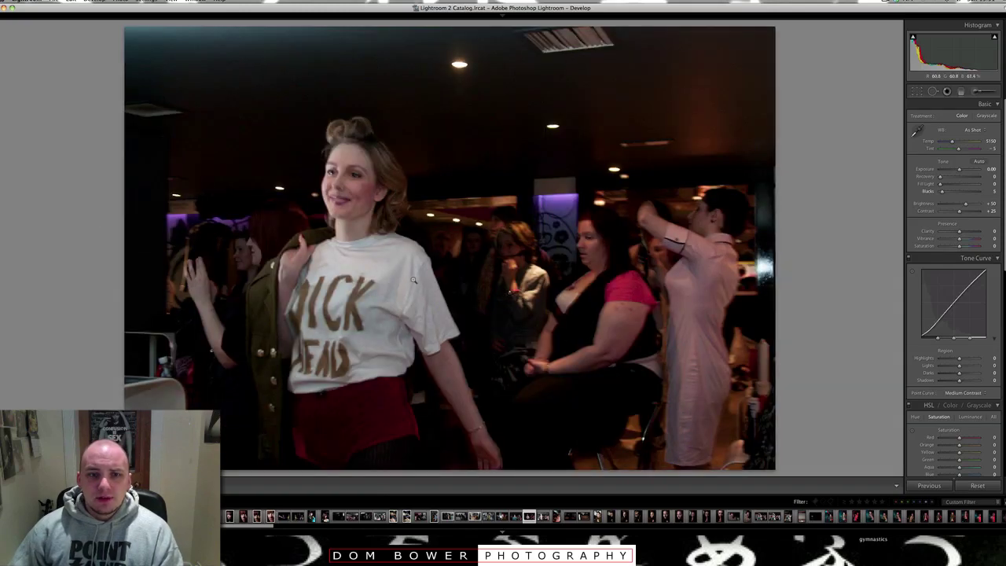
key("Right")
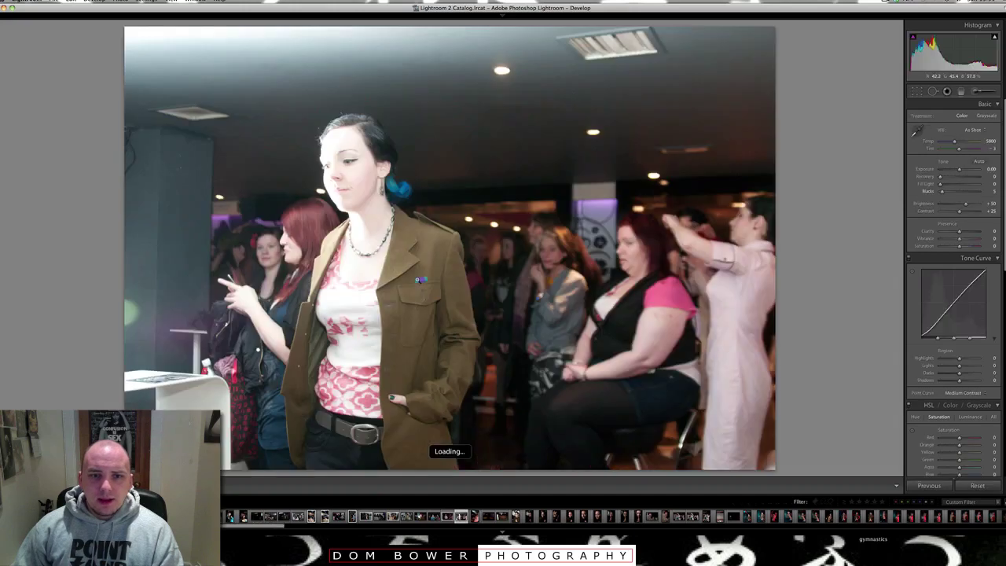
key("Right")
key("Right")
key("Right")
key("Right")
key("Right")
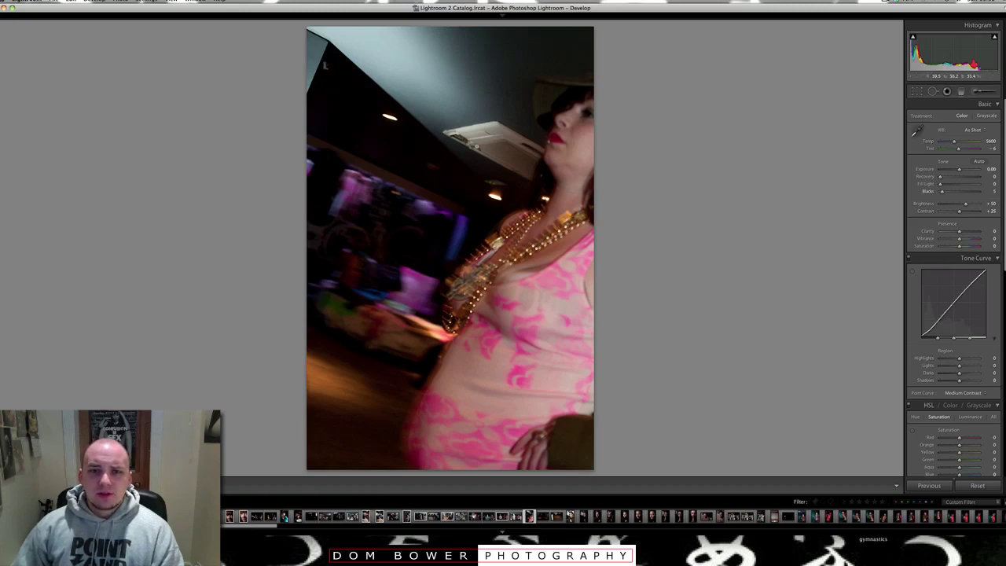
left_click(476, 145)
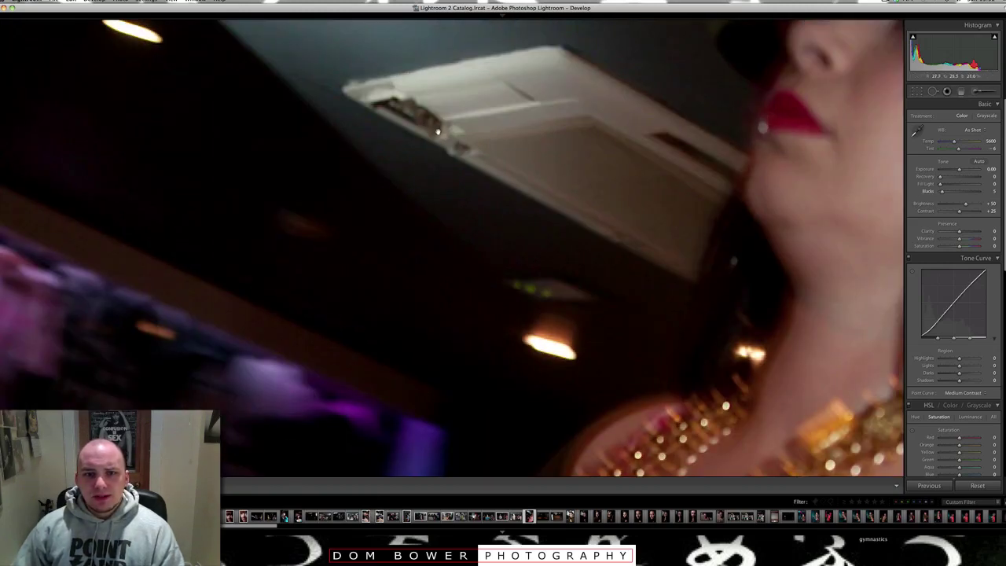
left_click(613, 213)
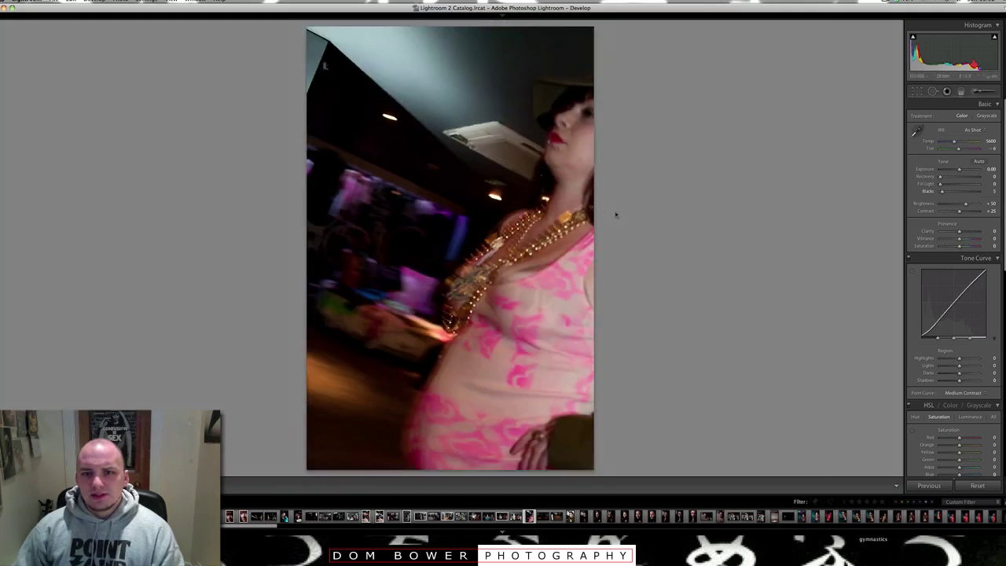
key("Left")
key("Left")
key("Left")
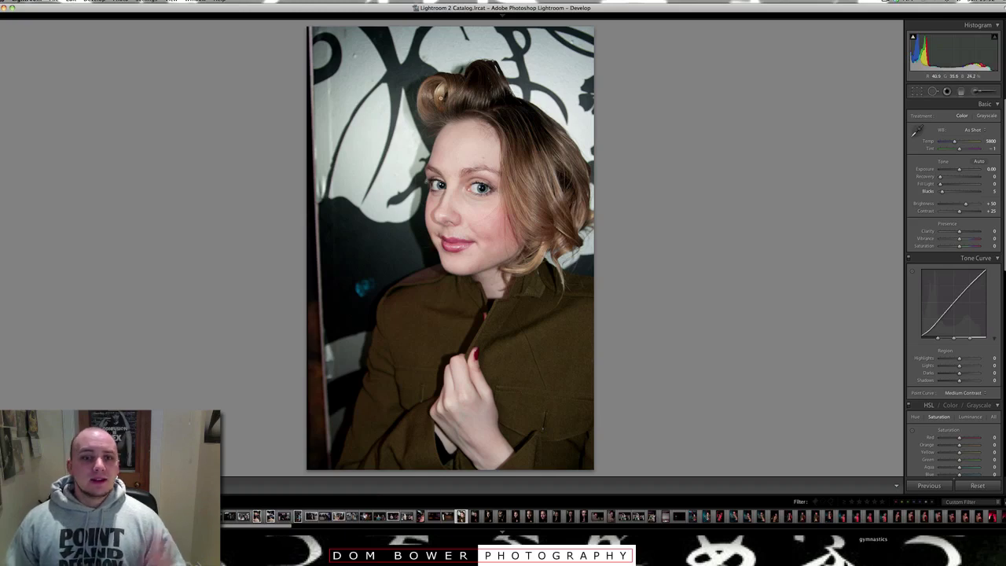
Inspect the coat and magnified eye of the brown-coat portrait, flag it as a pick, and advance.
left_click(510, 352)
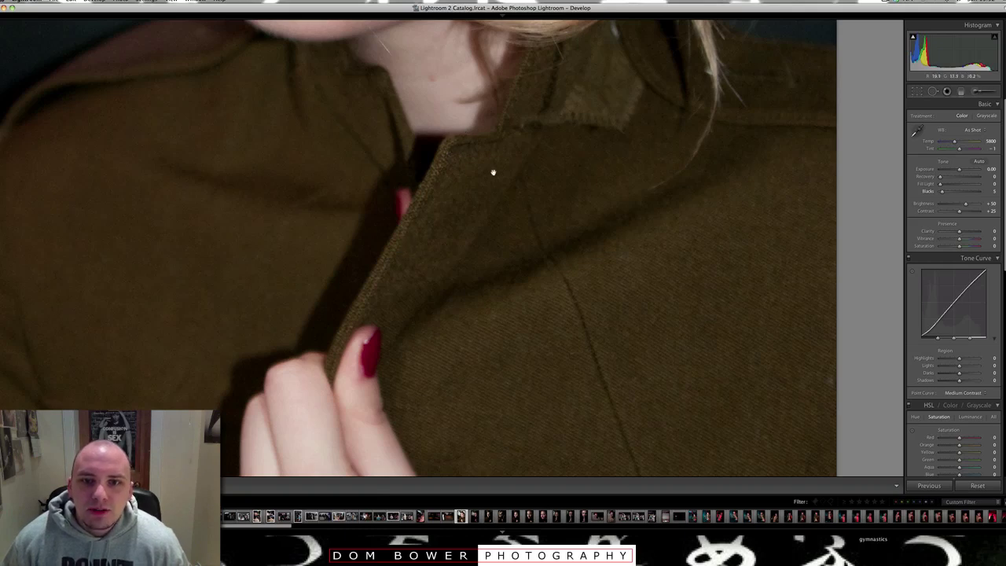
left_click(537, 175)
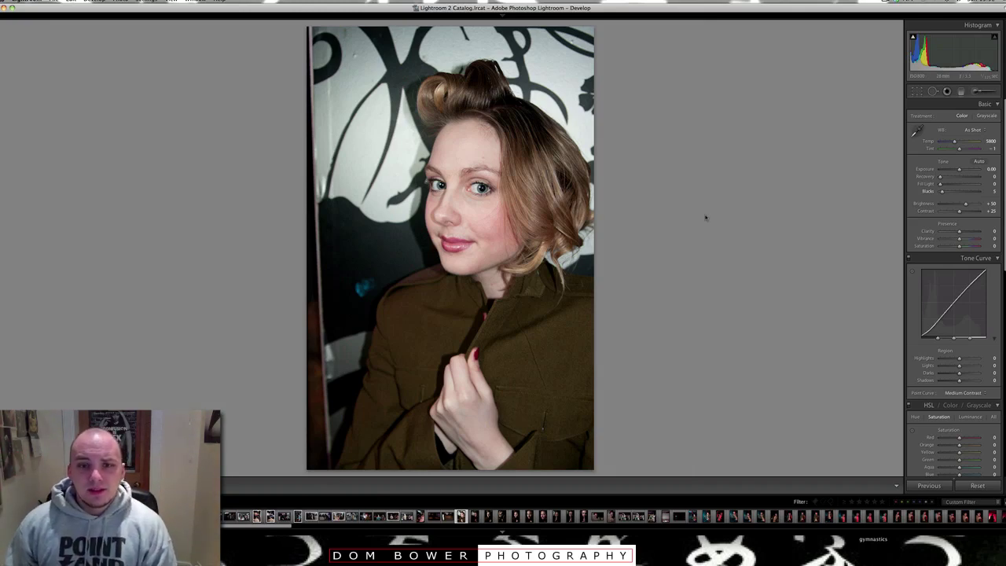
left_click(492, 195)
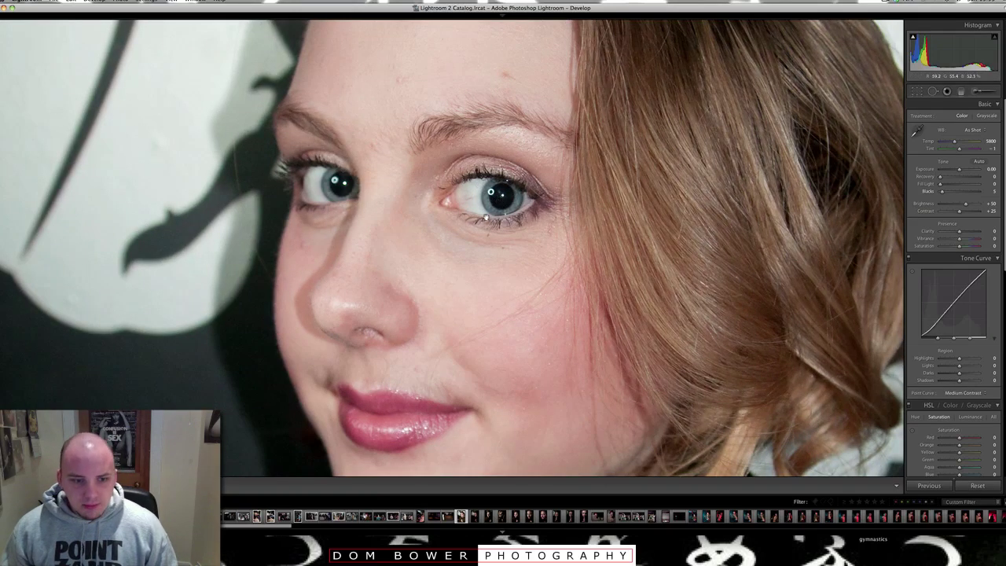
key("super+equal")
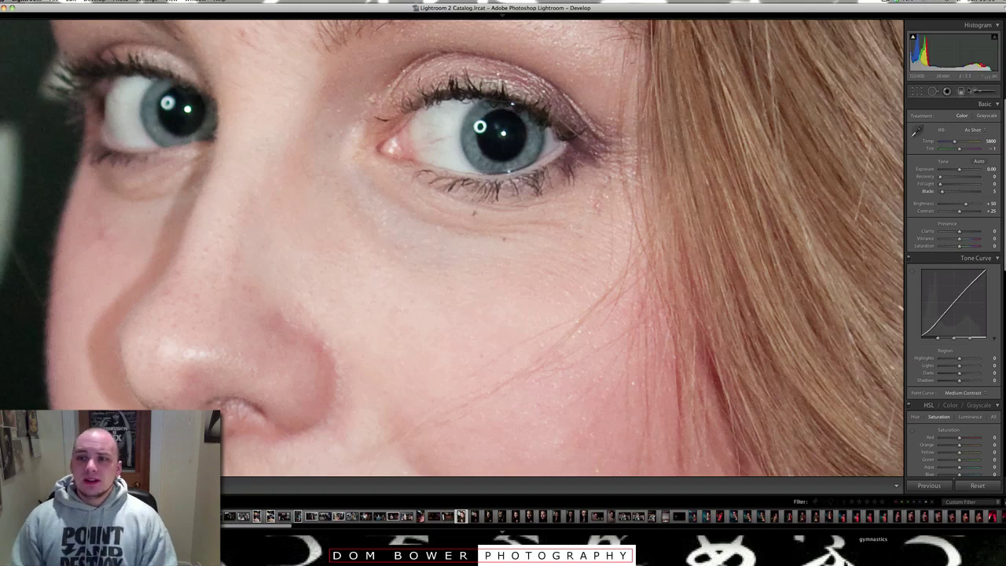
left_click(609, 362)
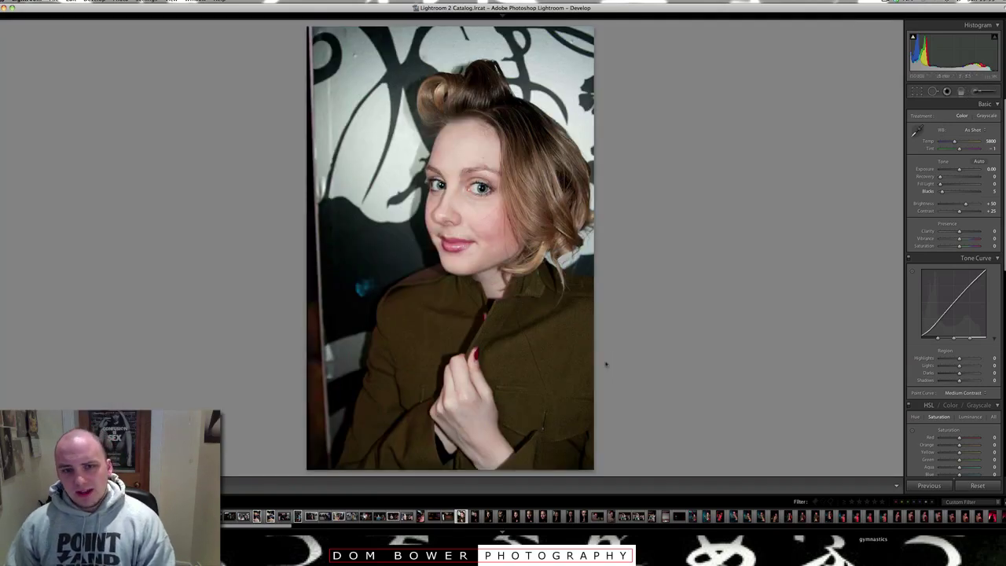
key("p")
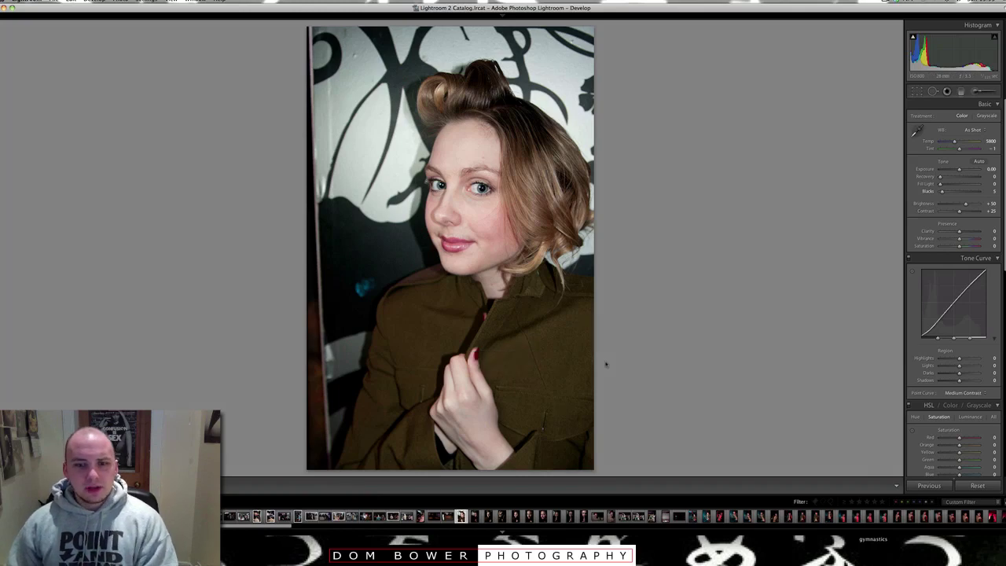
key("Right")
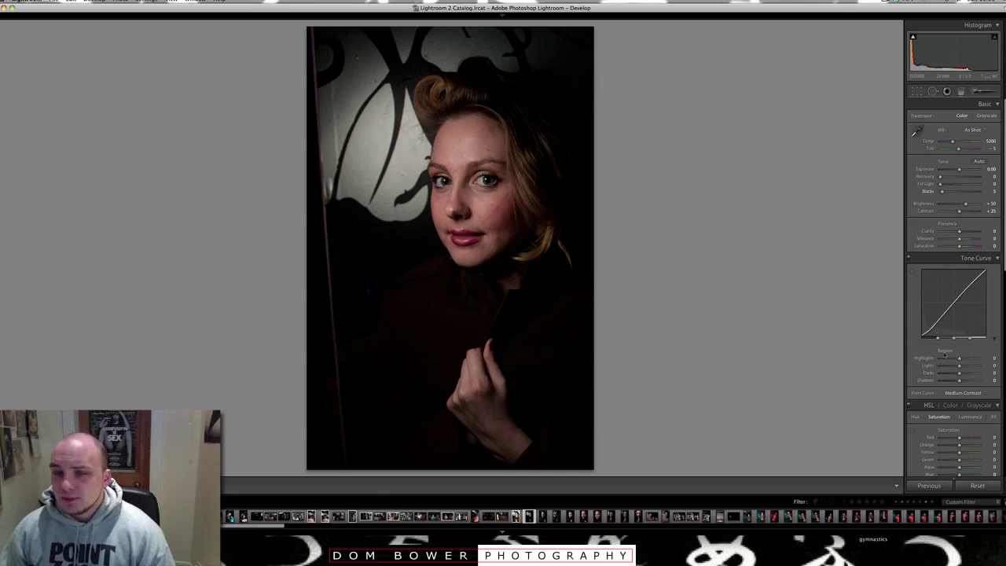
Flip between the bright brown-coat shots and the darker low-key versions, ending on the dark one.
key("Right")
key("Right")
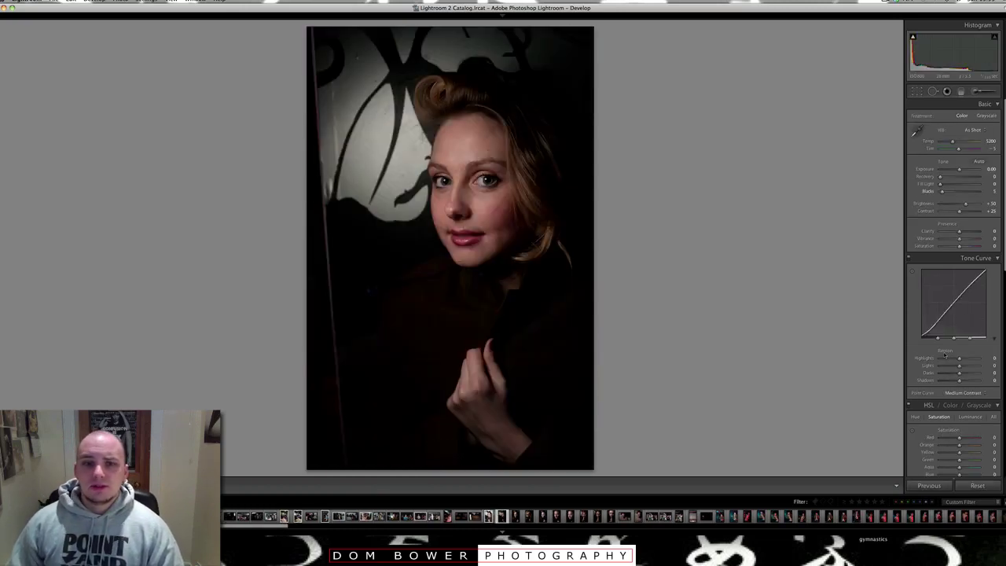
key("Right")
key("Right")
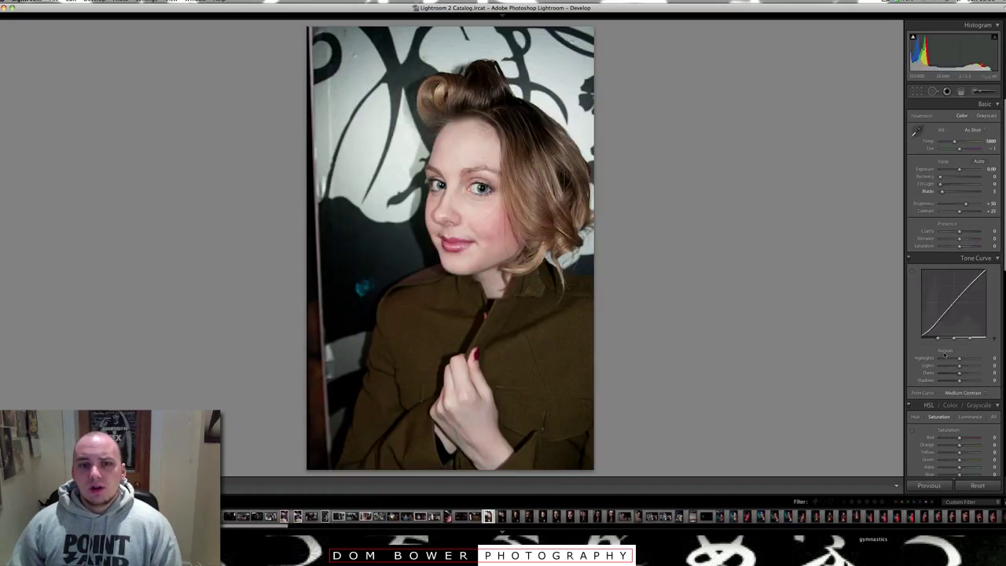
key("Right")
key("Right")
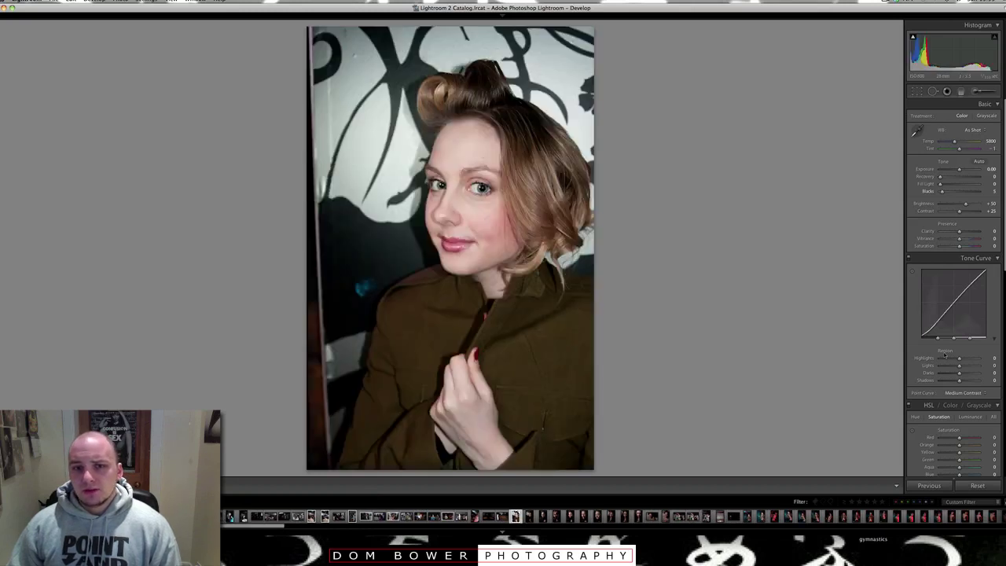
key("Right")
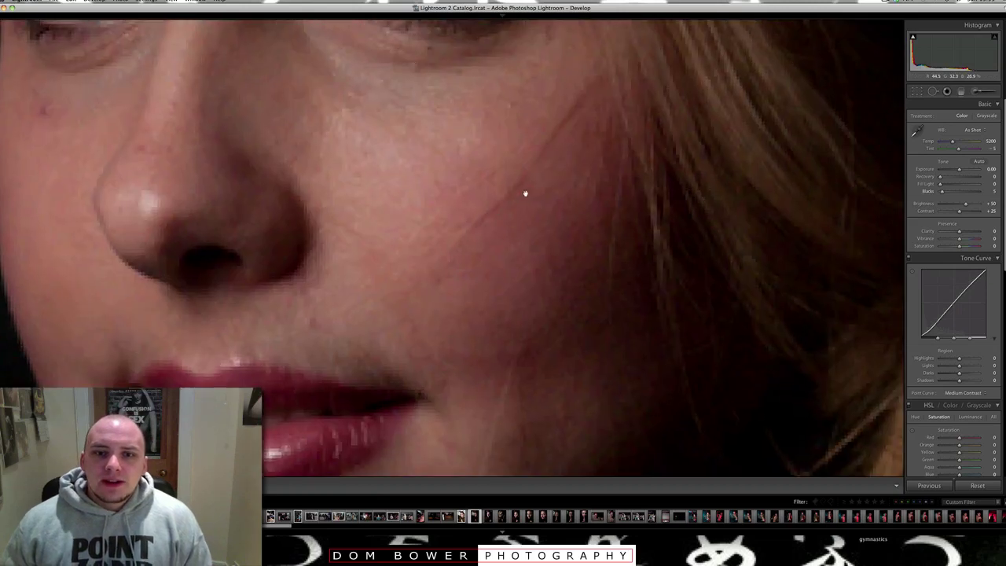
Check the low-key portrait's nose and lips at 1:1, then move to the next portrait.
left_click(494, 211)
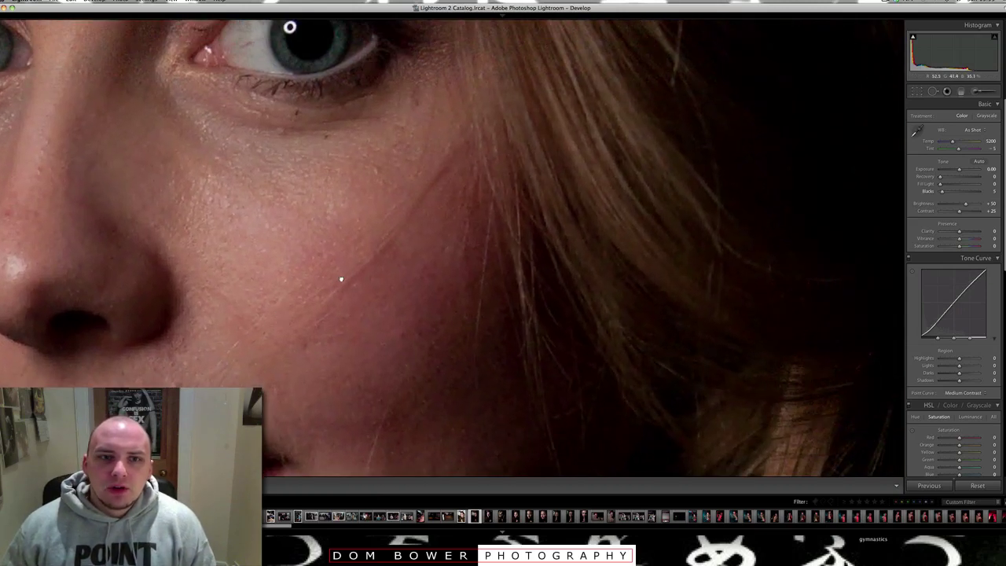
left_click(337, 274)
key("Right")
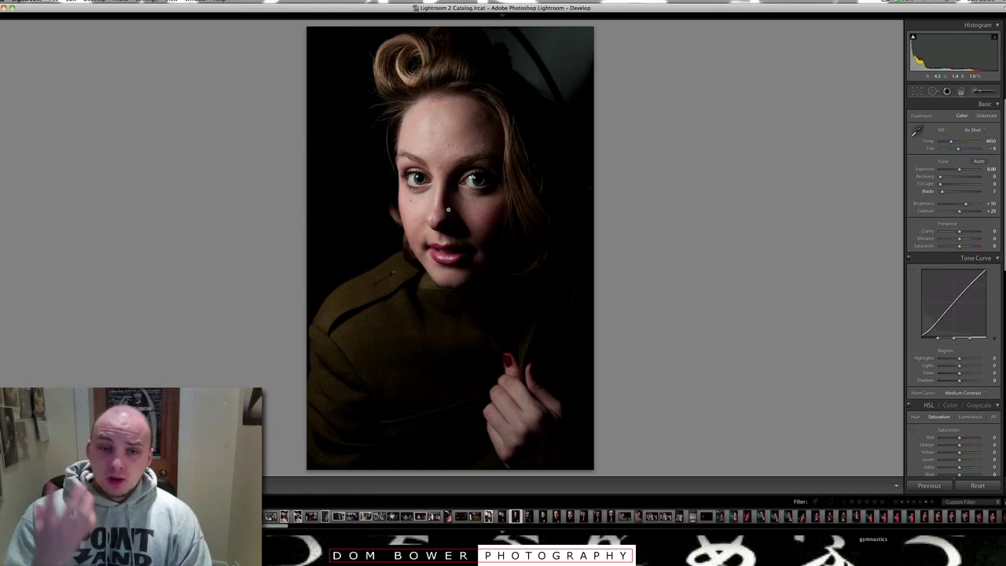
Inspect the pin-curl portrait's face at full size, flag it as a pick, and advance.
left_click(476, 197)
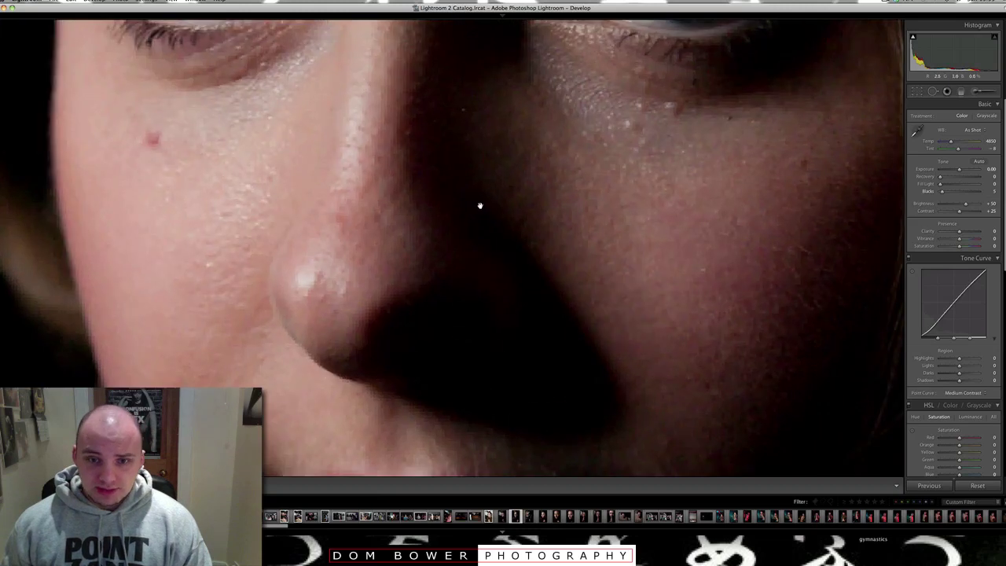
key("ctrl+=")
key("ctrl+minus")
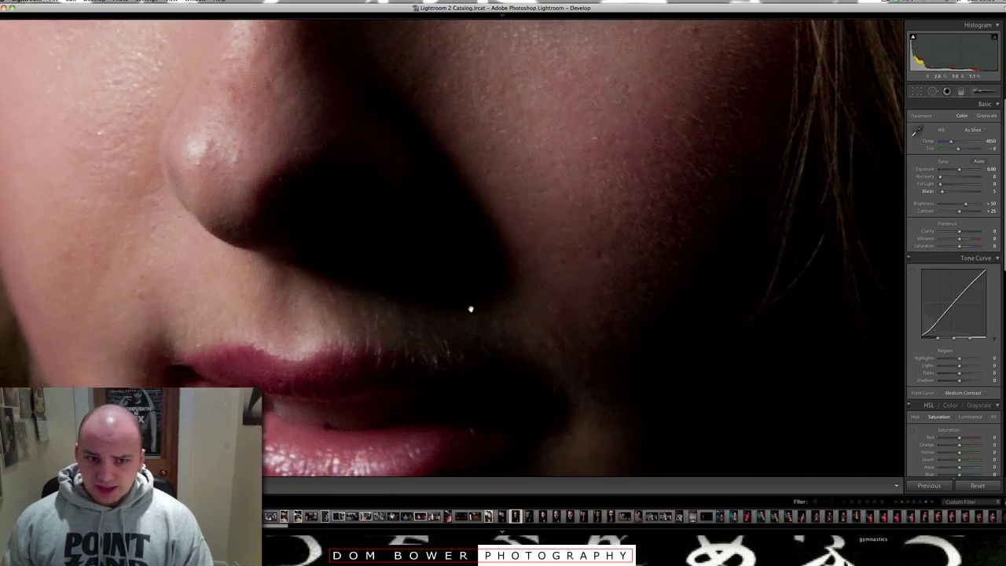
left_click(476, 305)
left_click(476, 305)
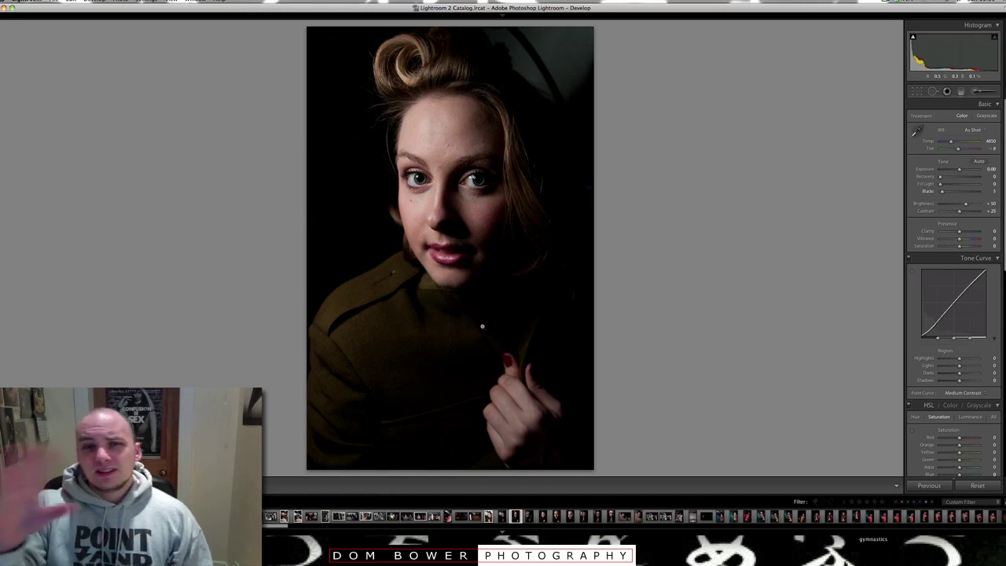
key("p")
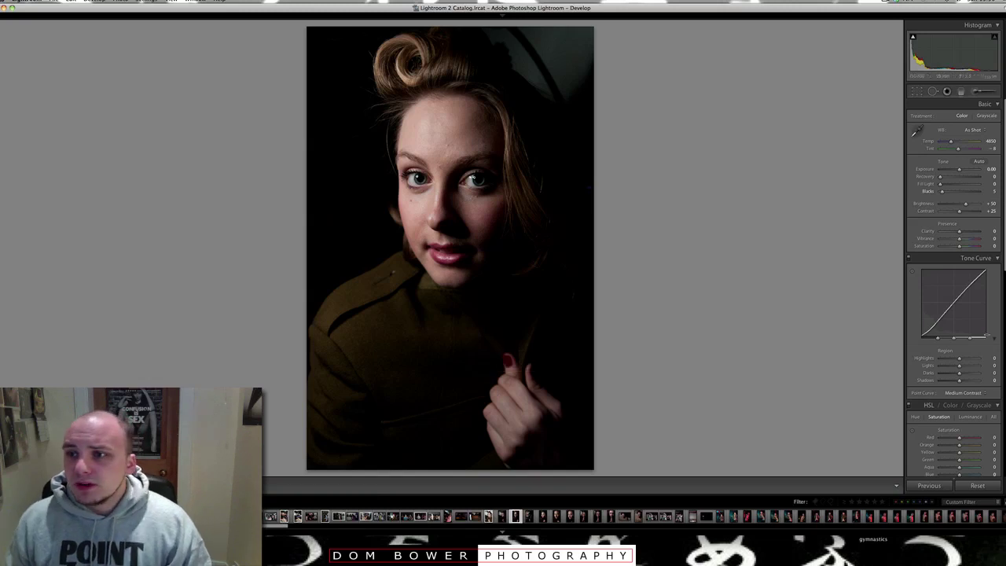
key("Right")
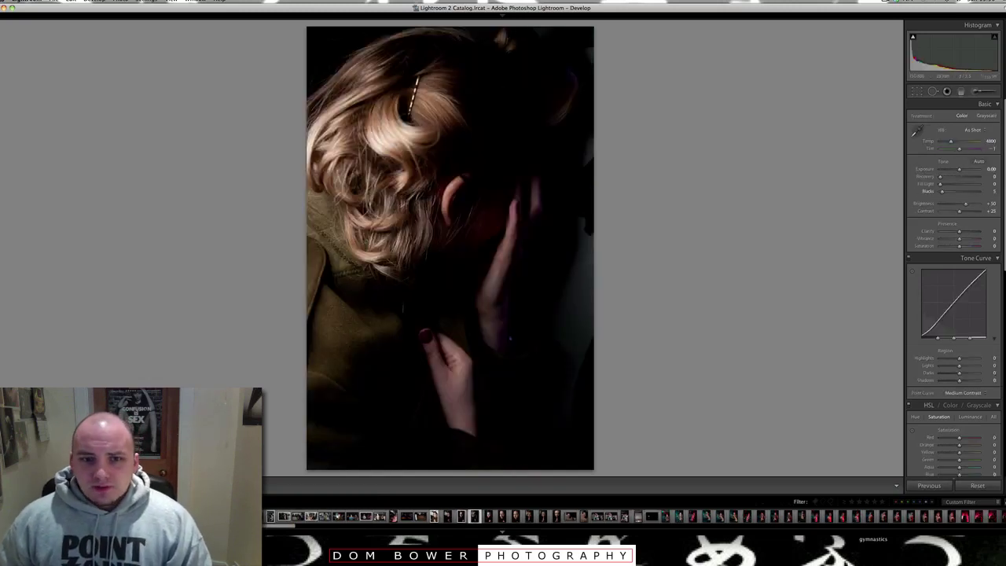
Flag the smiling pin-curl portrait as a pick, browse the next close-ups, and go back.
key("Right")
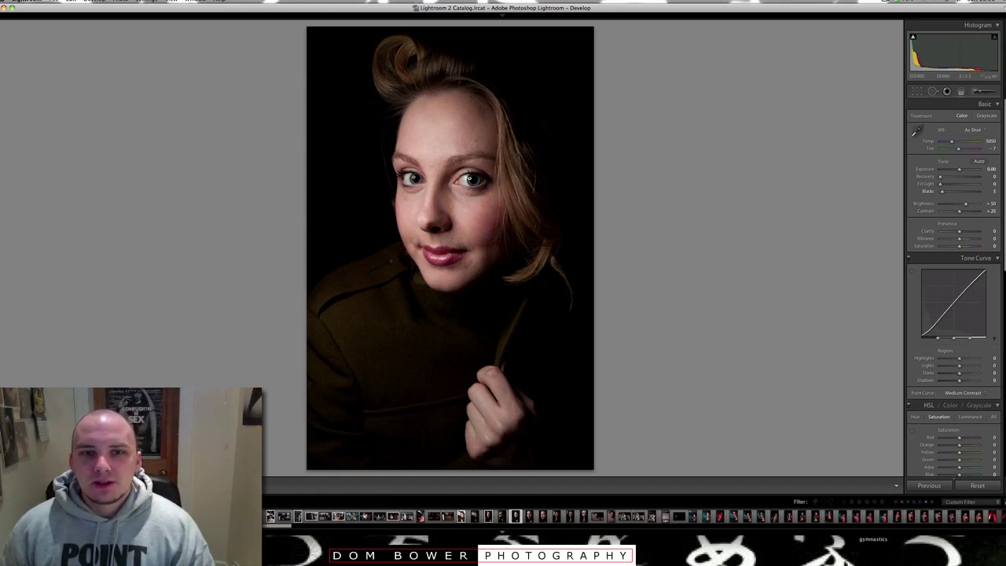
key("p")
key("Right")
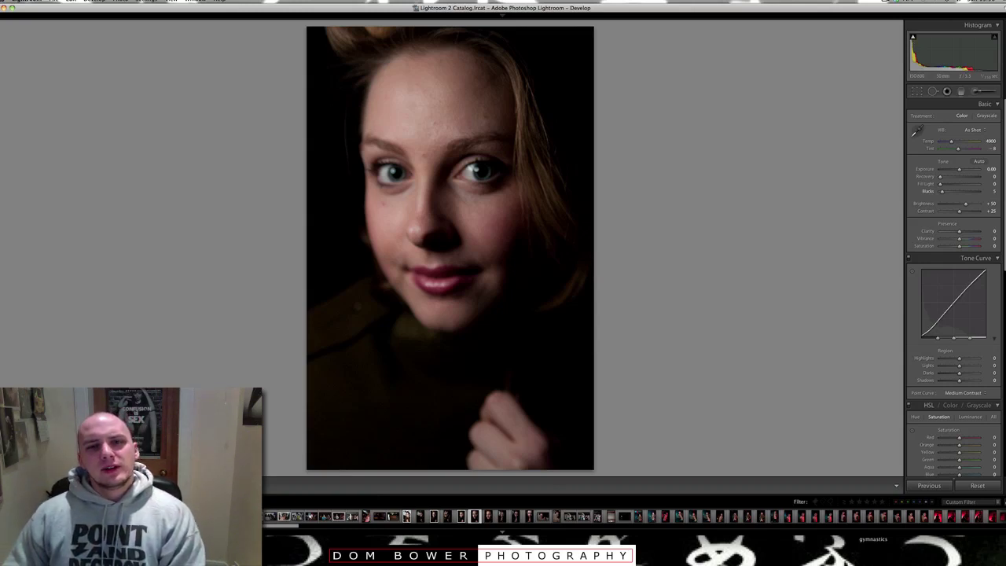
key("Right")
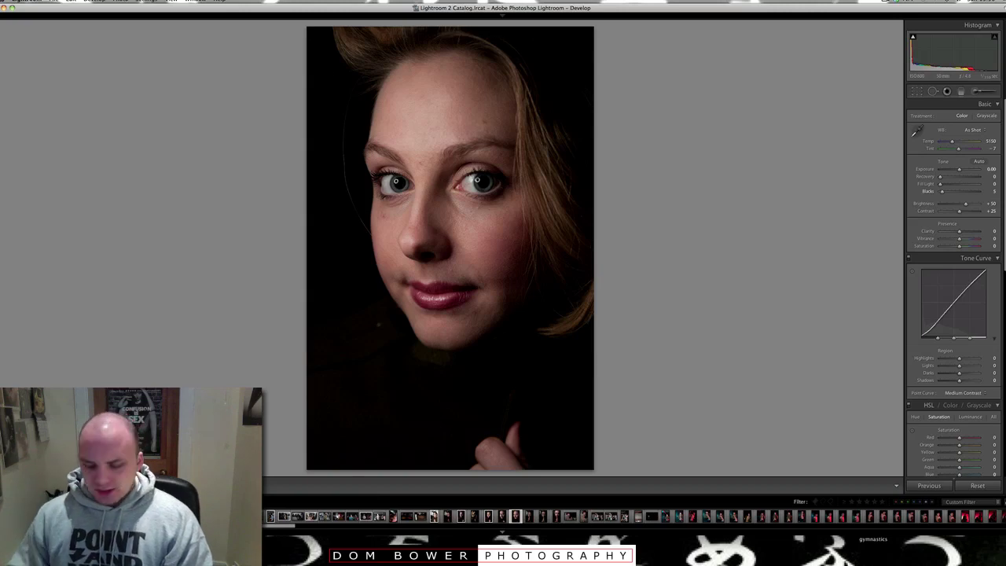
key("Right")
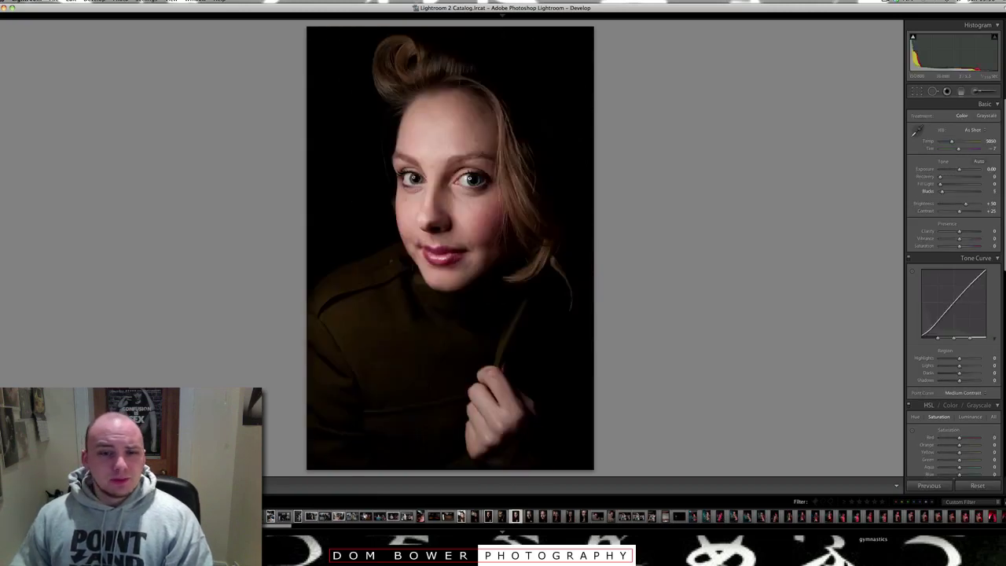
Check the sweater detail and raise Fill Light to brighten it on the first portrait.
left_click(344, 310)
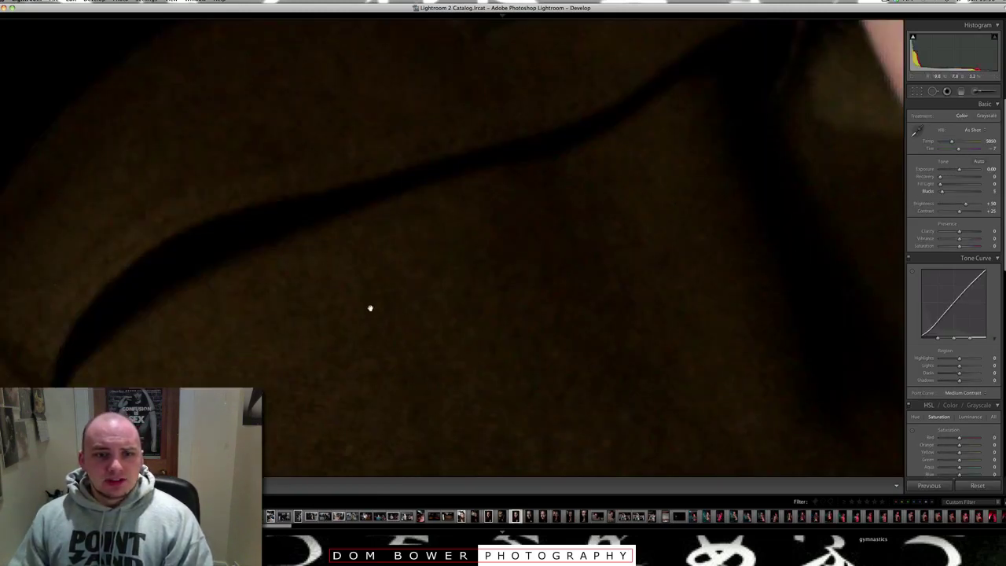
left_click(352, 364)
left_click_drag(940, 184, 957, 184)
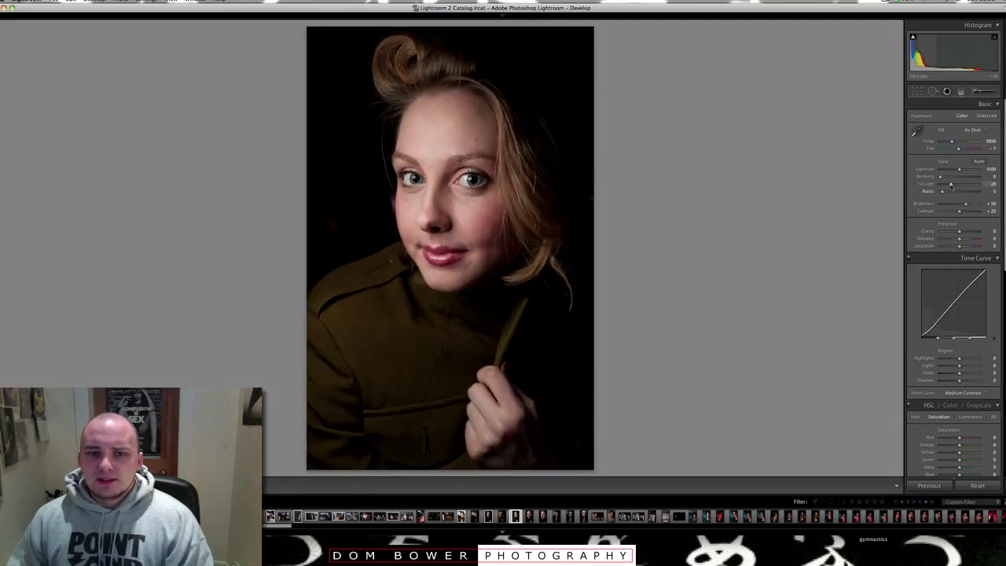
key("Right")
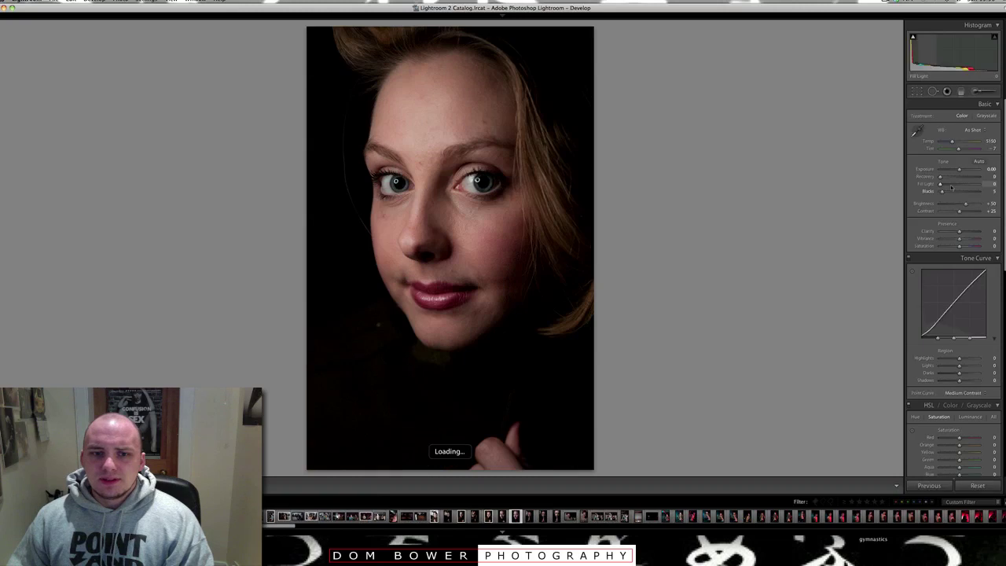
On the close-up, raise Fill Light and set Blacks to 0, then flag it as a pick.
left_click_drag(951, 186, 954, 185)
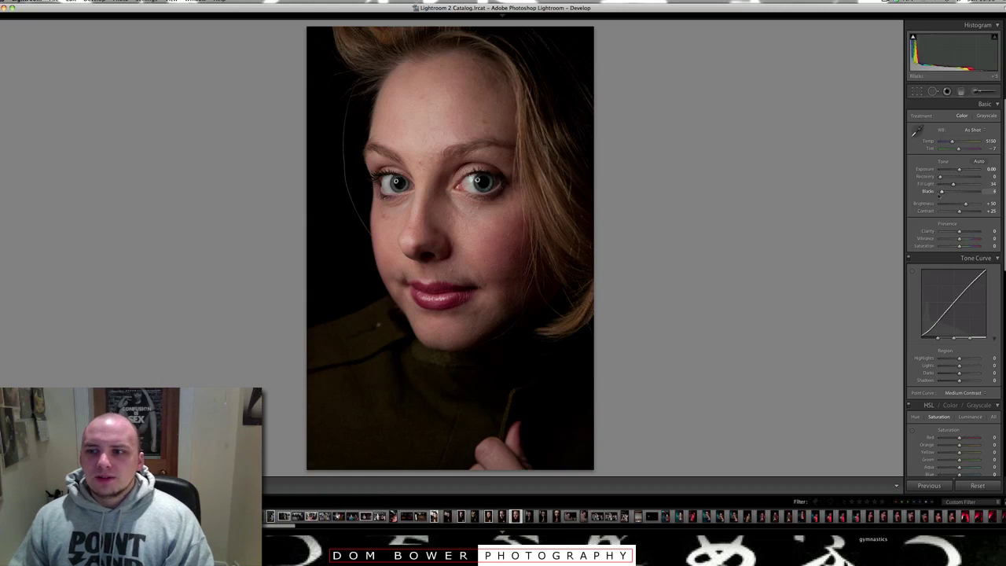
left_click_drag(941, 192, 939, 194)
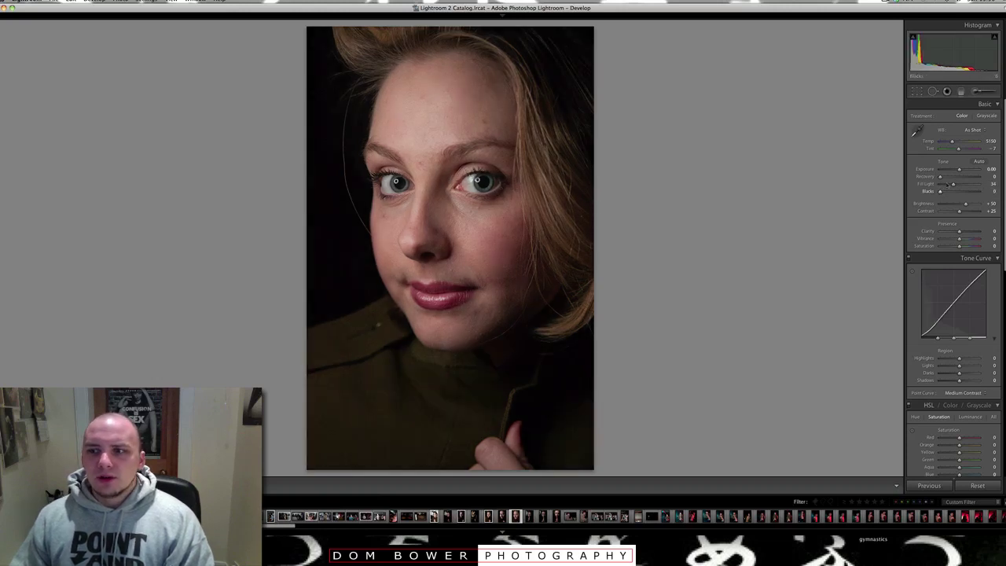
key("super+z")
key("super+z")
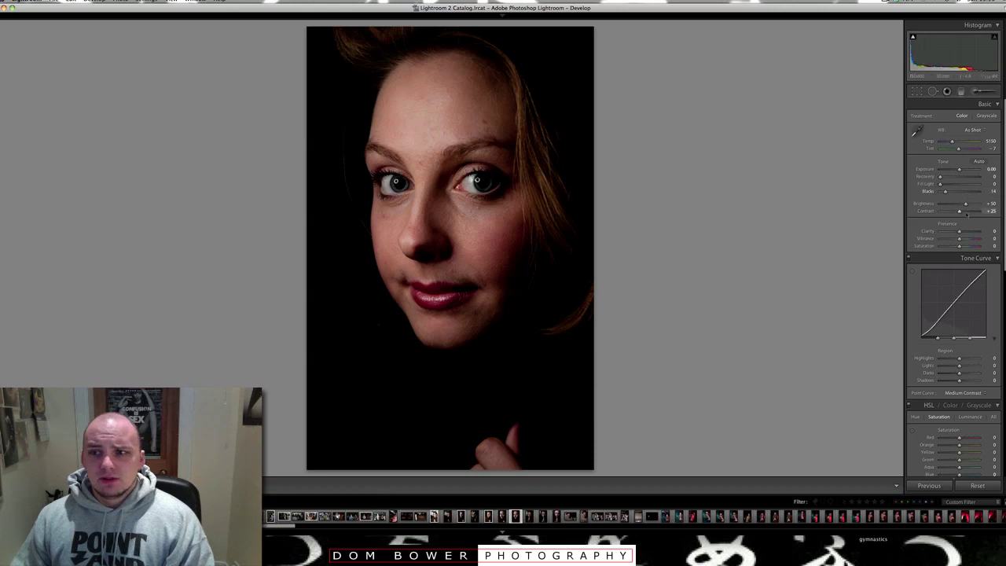
left_click_drag(943, 192, 951, 184)
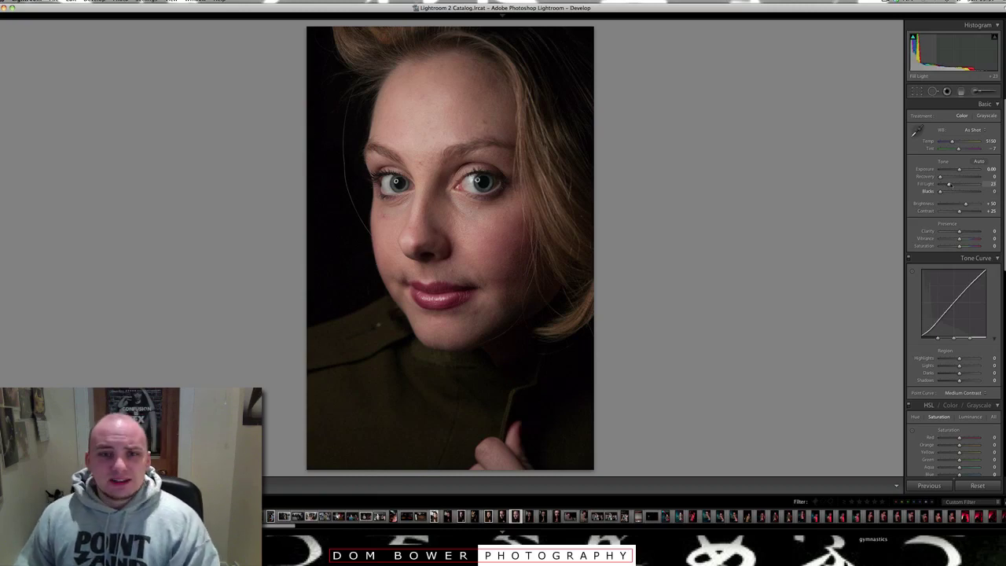
key("p")
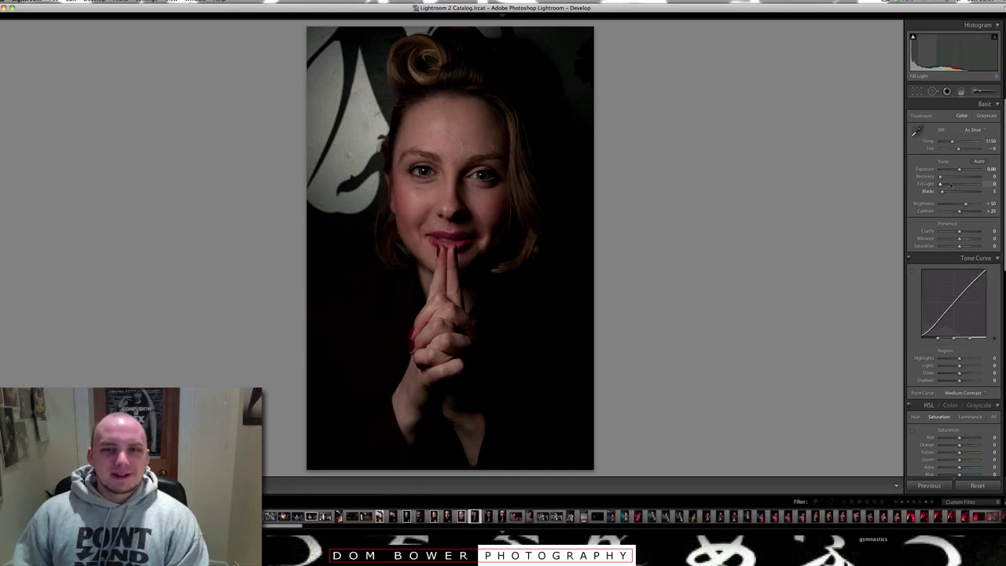
Flag both hands-together portraits and the landscape red-haired portrait as picks.
key("Right")
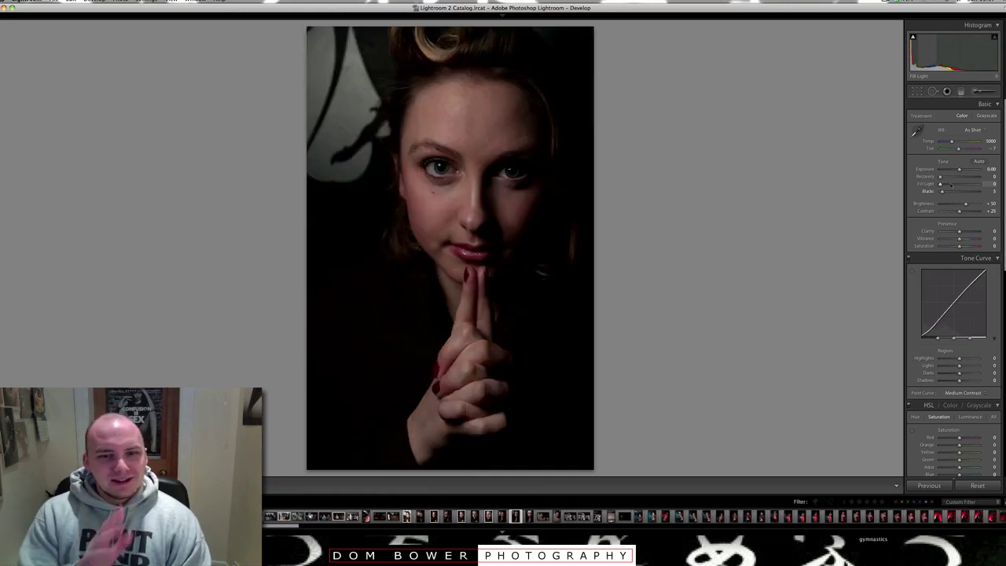
key("p")
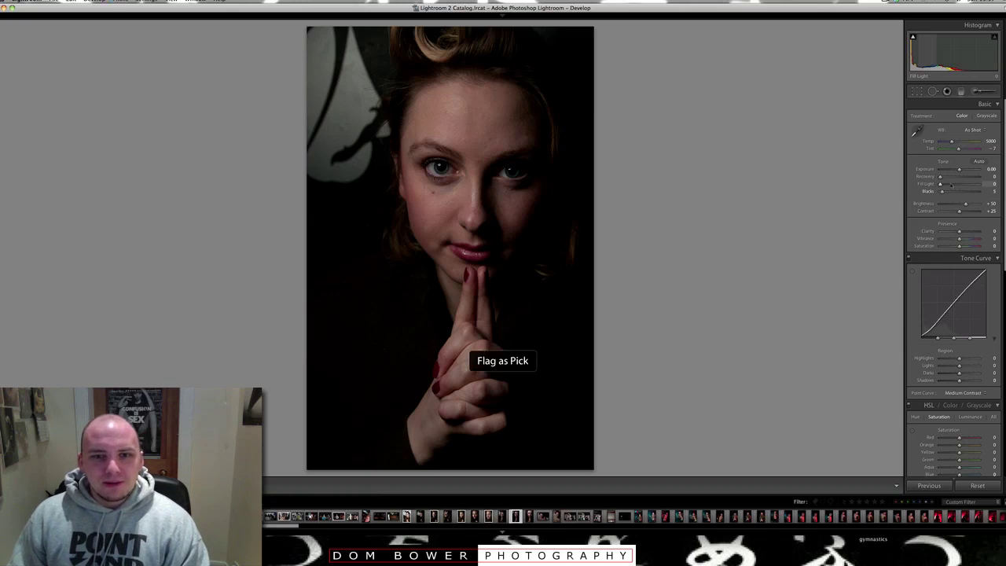
key("Right")
key("p")
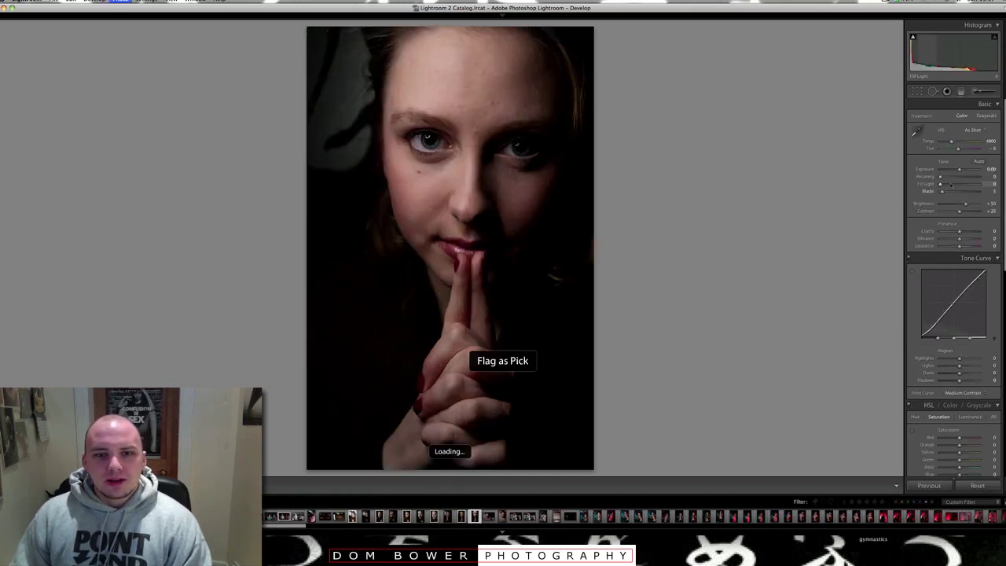
key("Right")
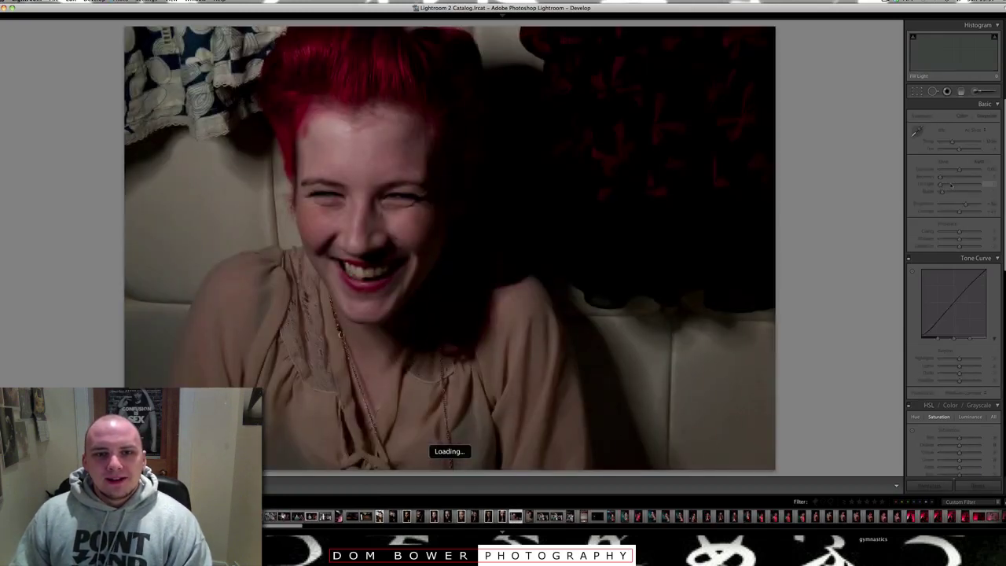
key("Left")
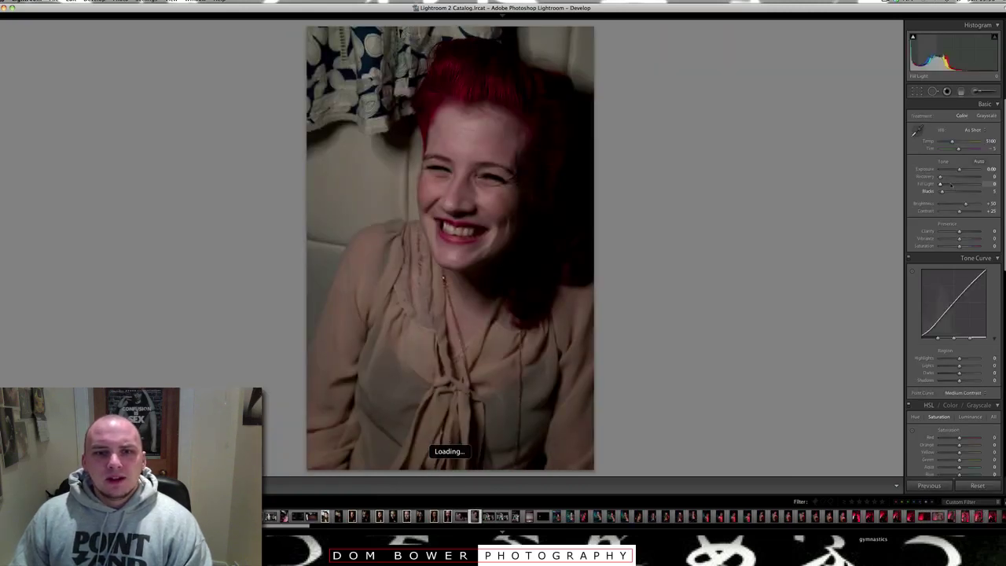
key("Right")
key("p")
Skim past the hairdressing and dark room shots to the man in the green jacket.
key("Left")
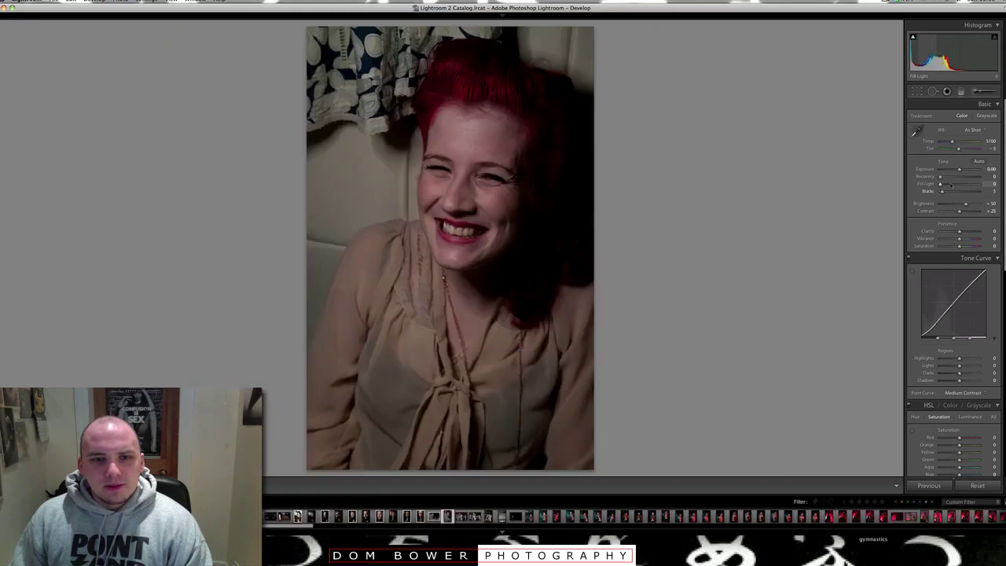
key("Left")
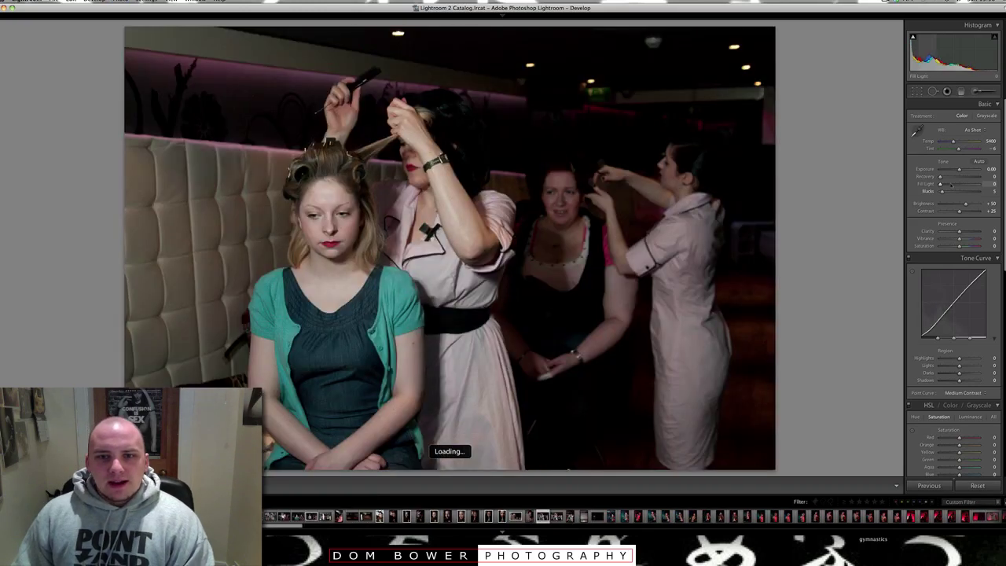
key("Left")
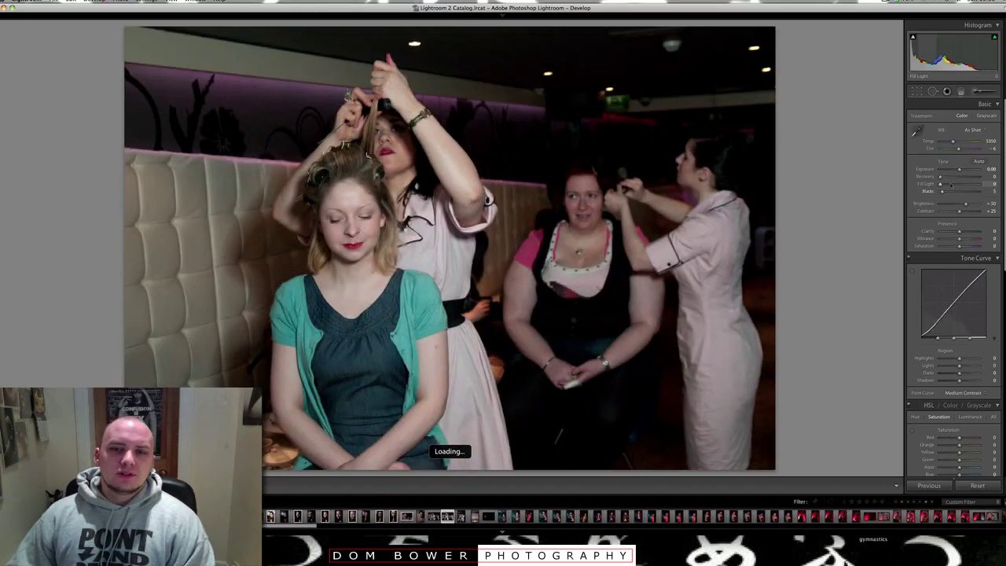
key("Left")
key("Left")
key("Left")
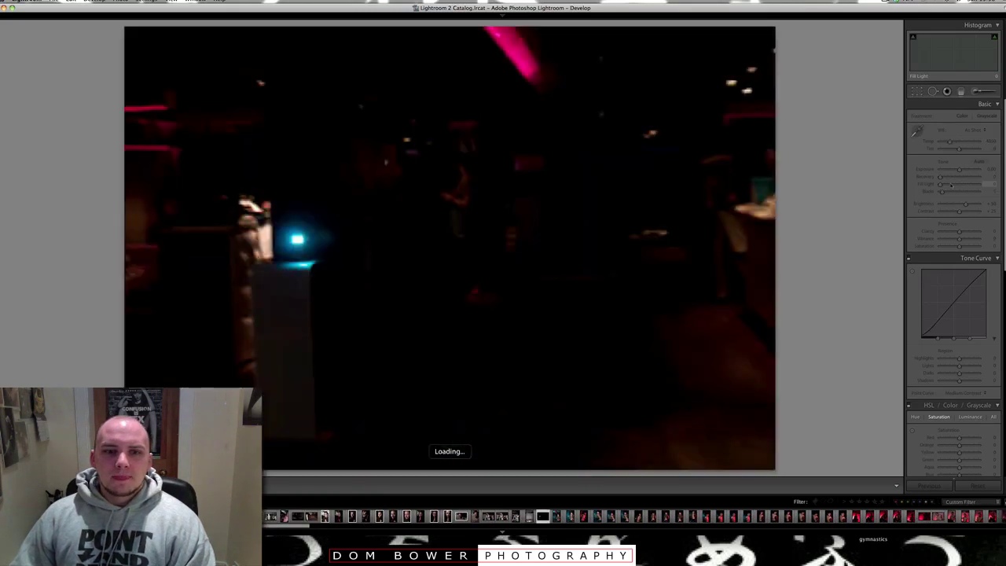
key("Left")
key("Right")
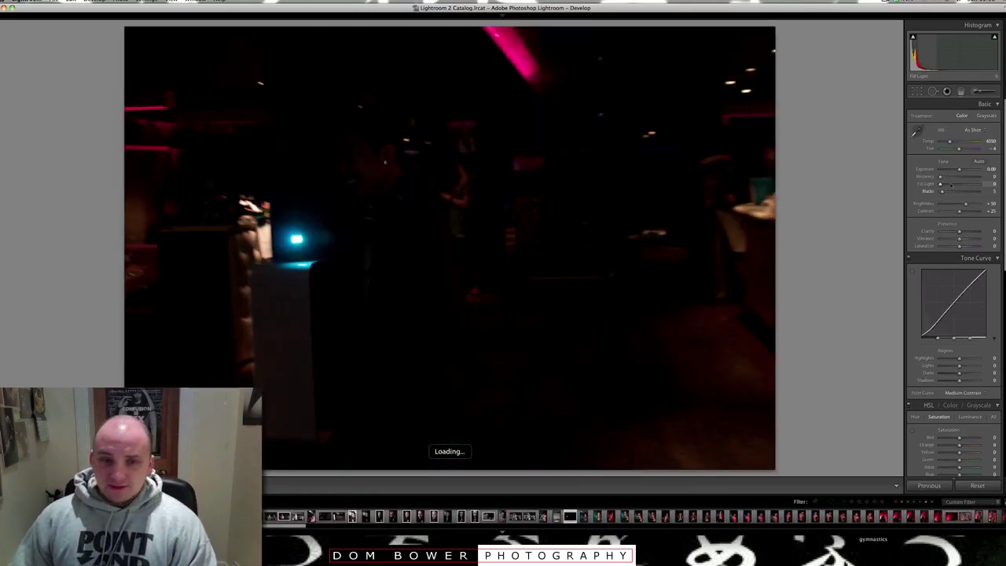
key("Left")
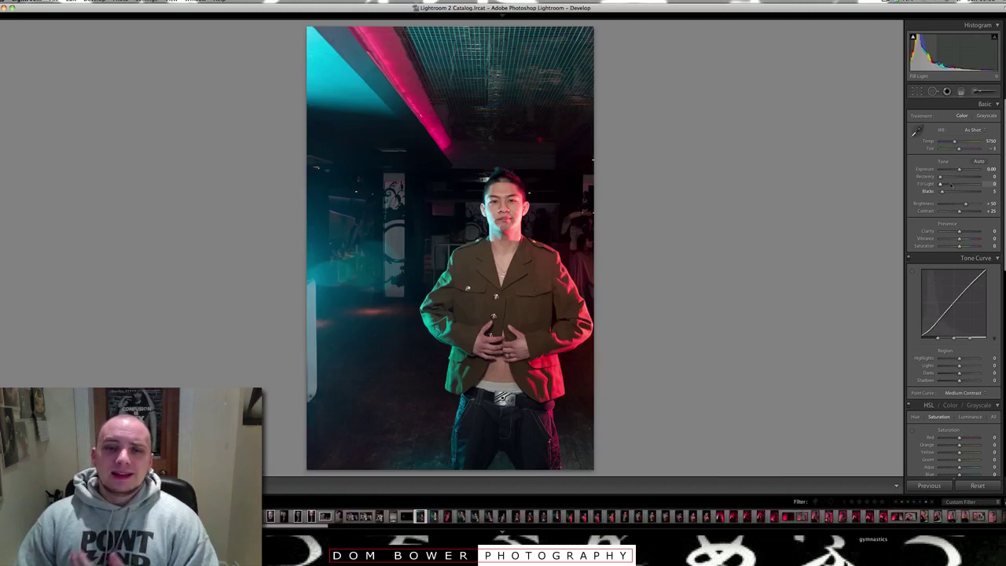
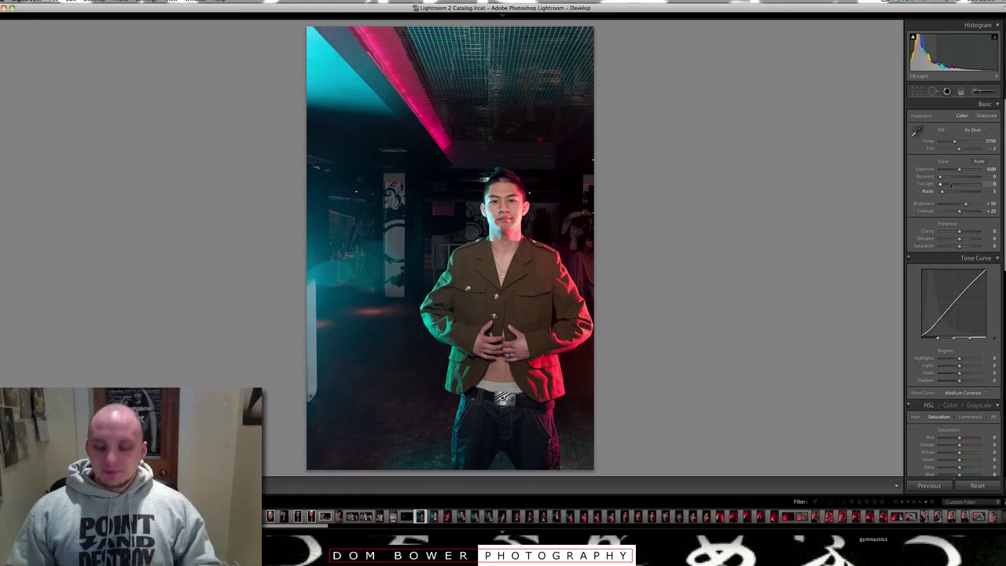
Inspect the neck and jacket up close, then advance to the shirtless jacket portrait.
left_click(514, 247)
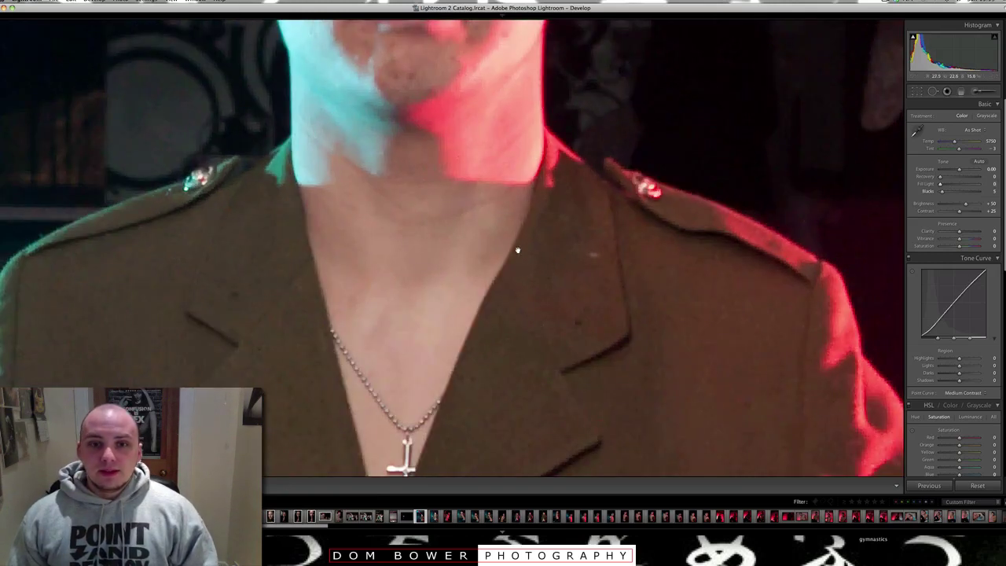
left_click(479, 317)
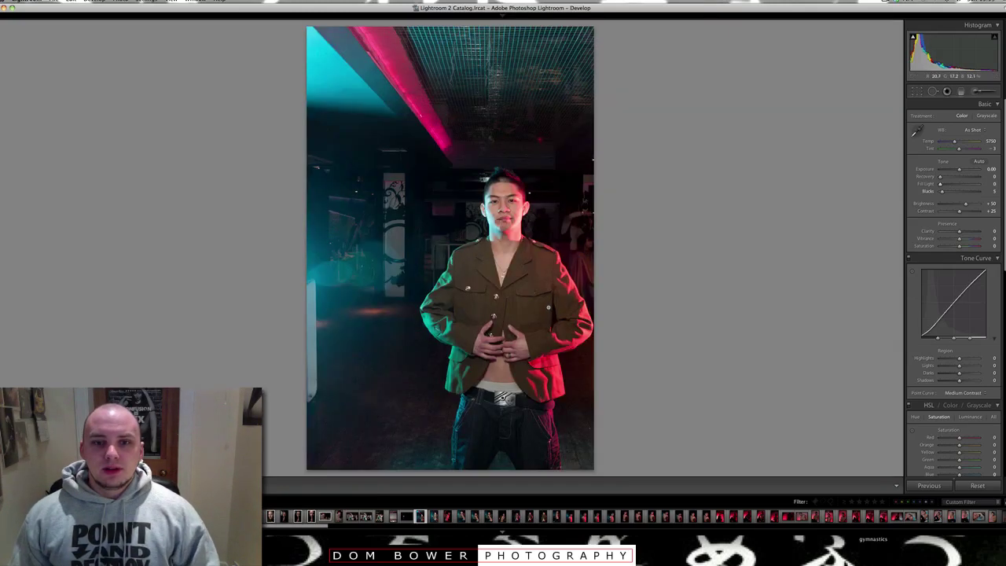
key("Right")
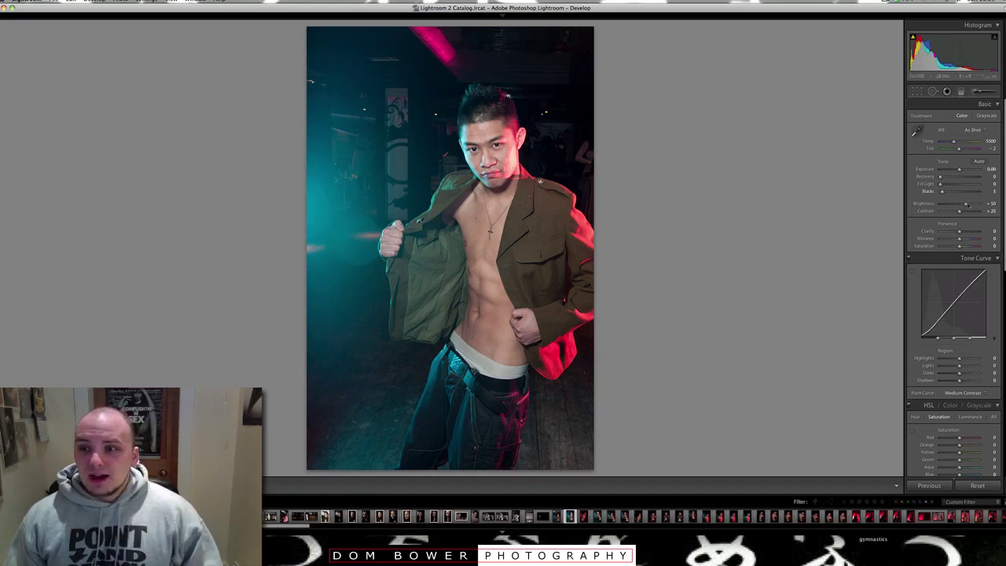
Deepen the Blacks and brush-darken the red streak, top-left background and bottom edge.
mouse_move(941, 191)
left_mouse_down()
mouse_move(966, 192)
mouse_move(948, 192)
left_mouse_up()
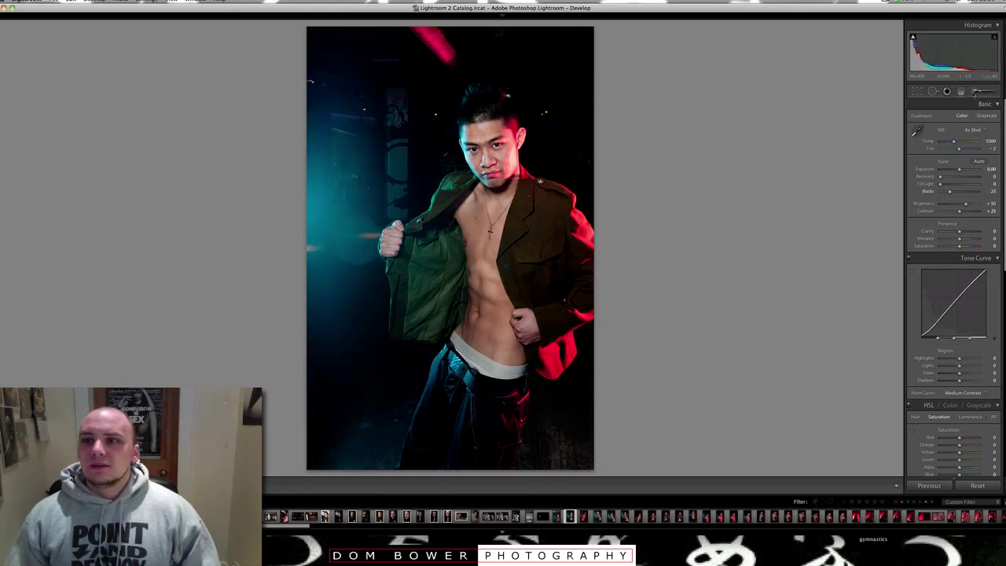
left_click(975, 91)
mouse_move(510, 92)
left_mouse_down()
mouse_move(400, 45)
mouse_move(349, 92)
mouse_move(372, 63)
mouse_move(368, 98)
mouse_move(369, 70)
mouse_move(469, 29)
mouse_move(551, 26)
mouse_move(559, 110)
left_mouse_up()
mouse_move(405, 496)
left_mouse_down()
mouse_move(329, 433)
mouse_move(339, 426)
mouse_move(371, 462)
mouse_move(567, 459)
mouse_move(628, 442)
mouse_move(451, 479)
left_mouse_up()
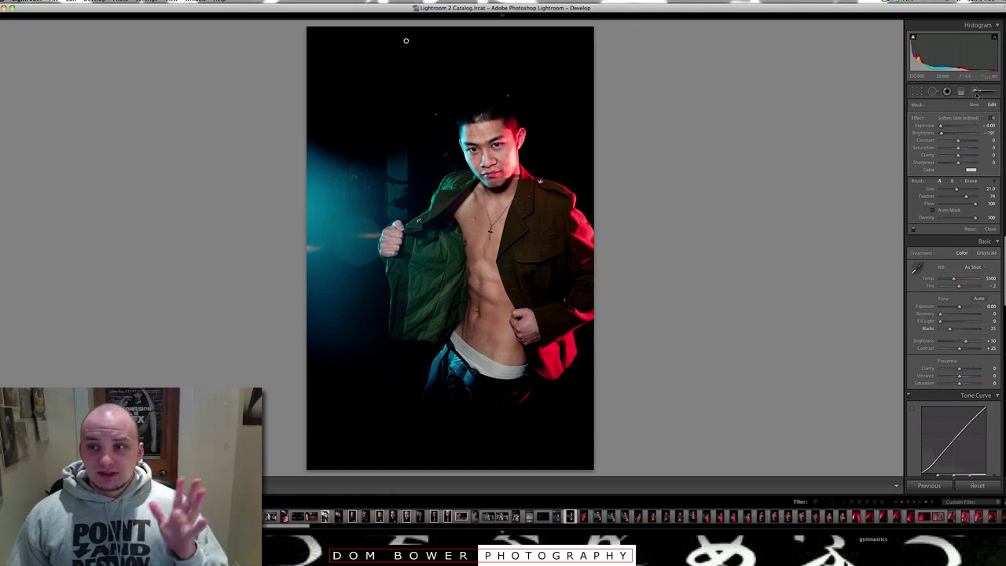
key("k")
Check the abdomen at full size, flag the portrait as a pick, and advance.
left_click(490, 296)
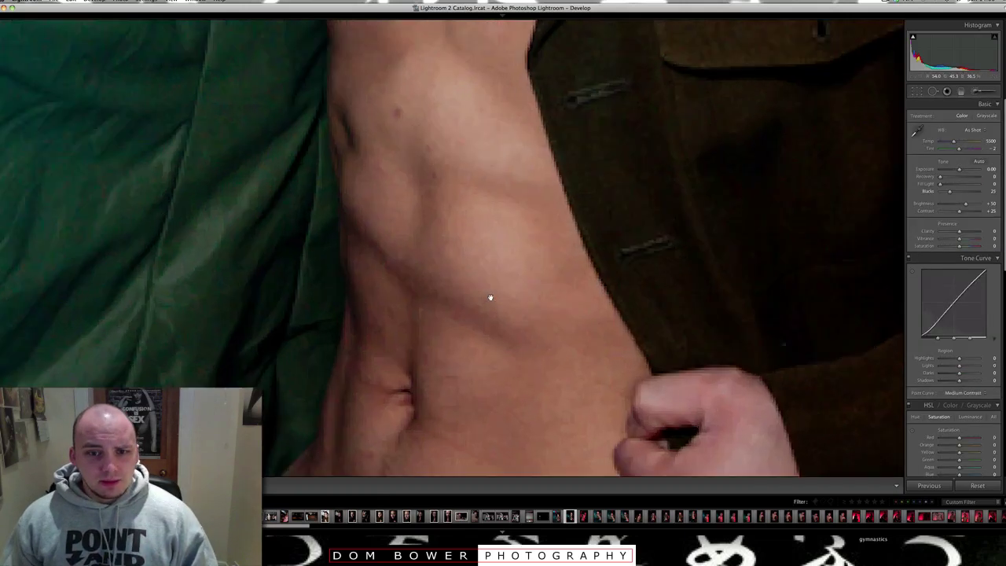
left_click(491, 298)
key("p")
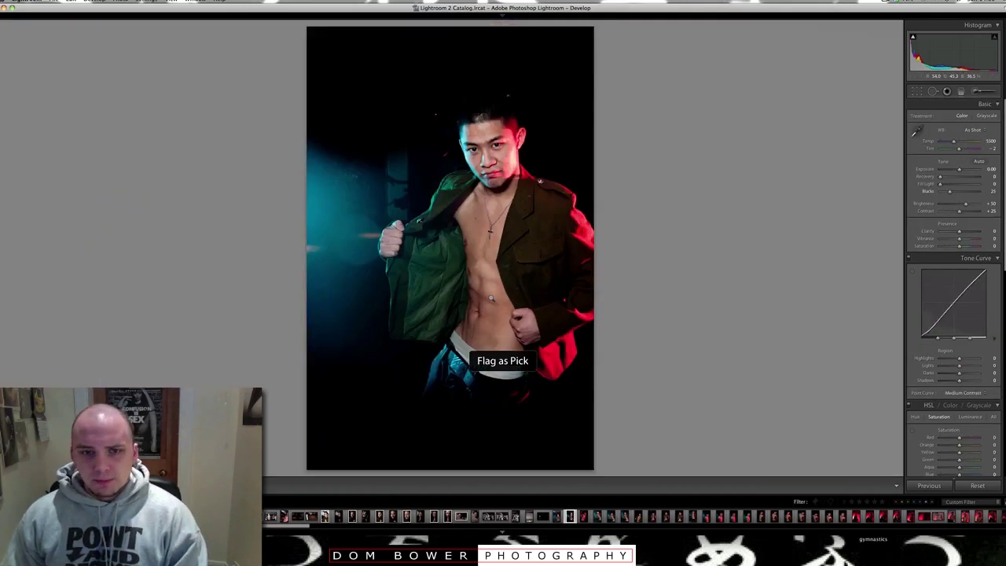
key("Right")
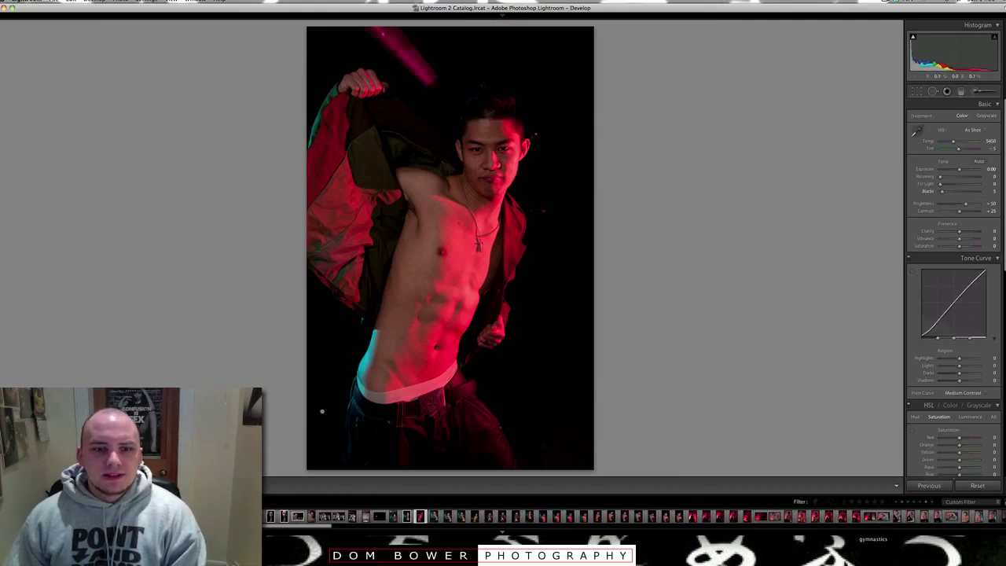
Check the cyan-lit hip edge at 1:1, then advance to the jacket-open photo.
left_click(347, 382)
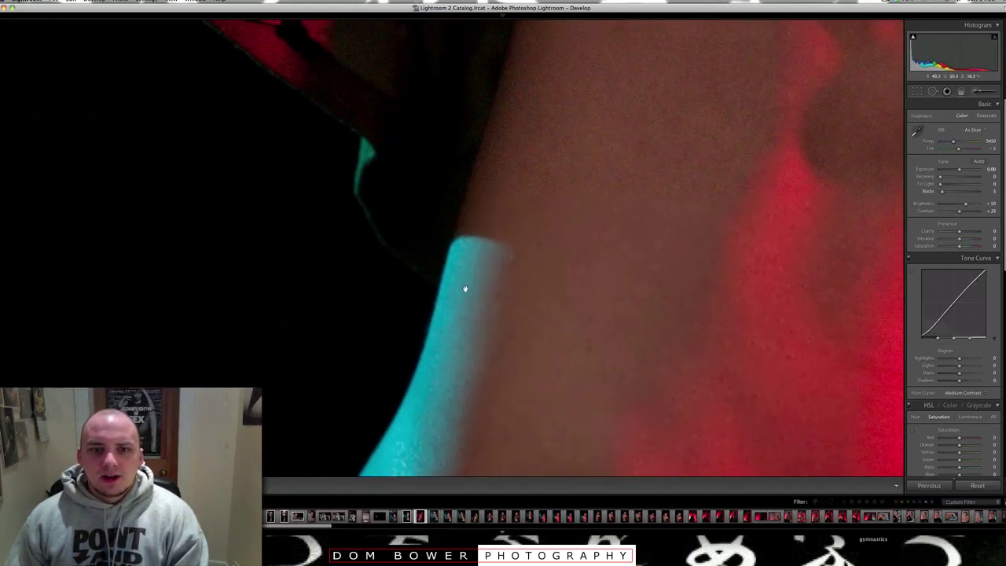
scroll(516, 194, "right", 10)
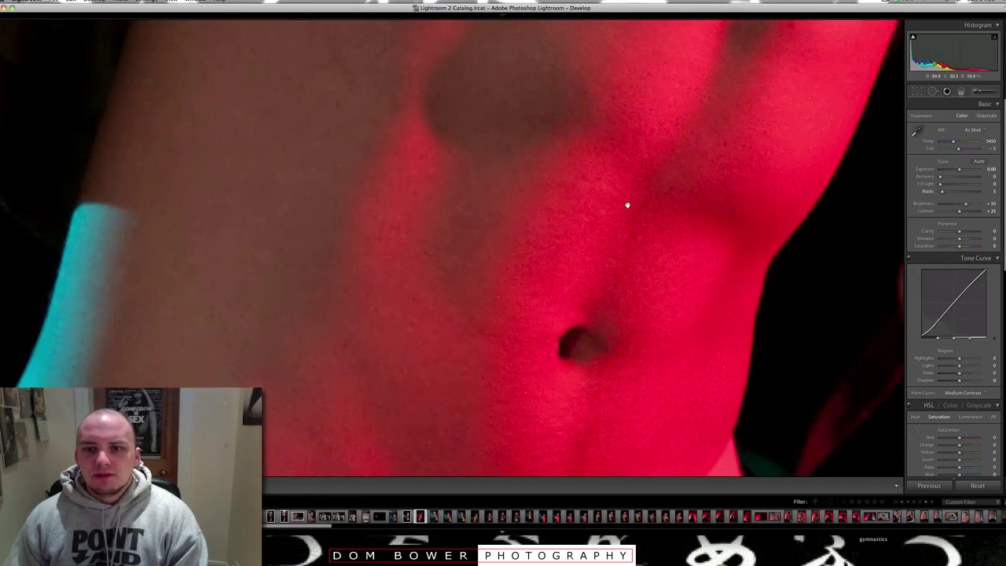
left_click(627, 205)
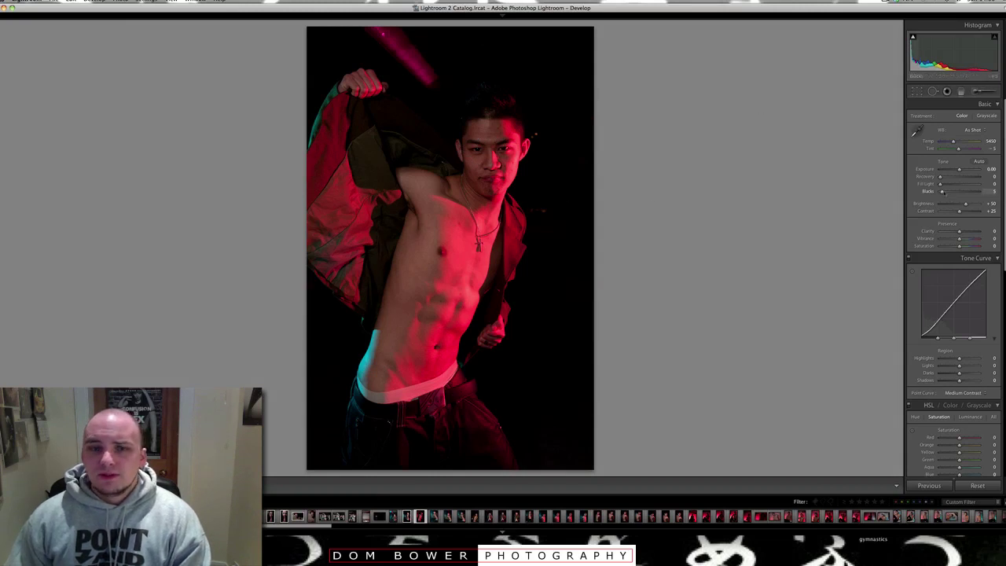
key("Right")
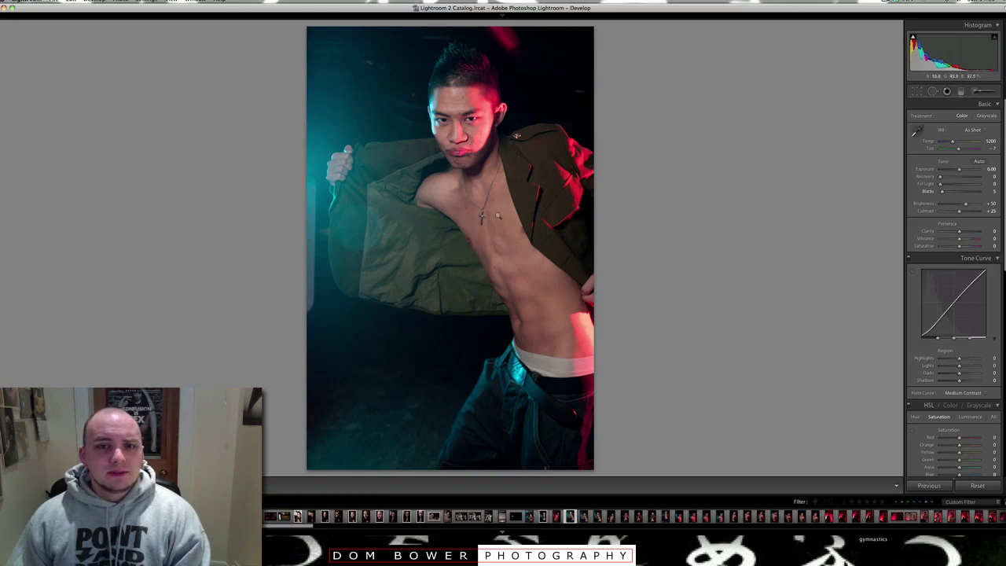
left_click(512, 40)
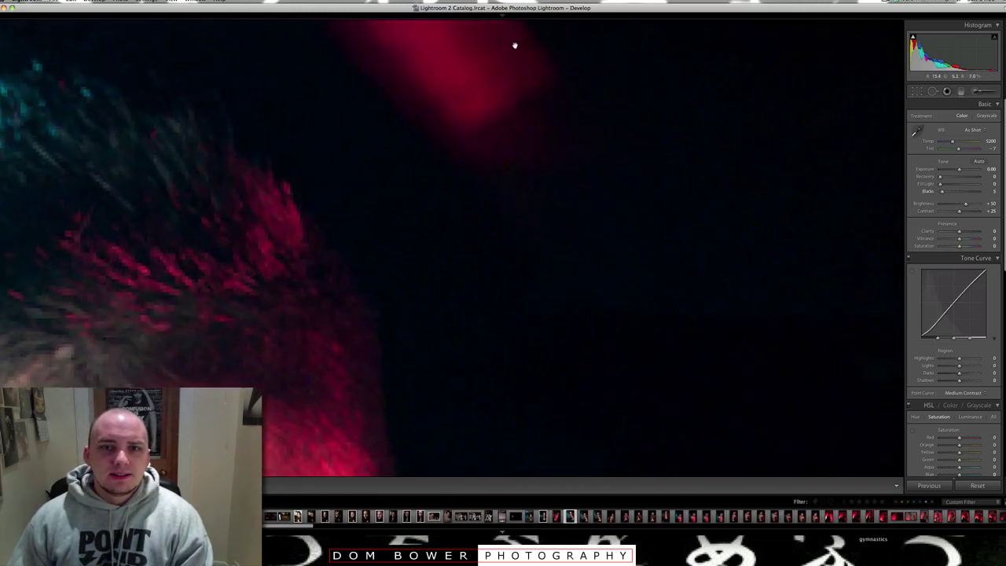
left_click_drag(512, 40, 587, 180)
left_click_drag(490, 212, 492, 165)
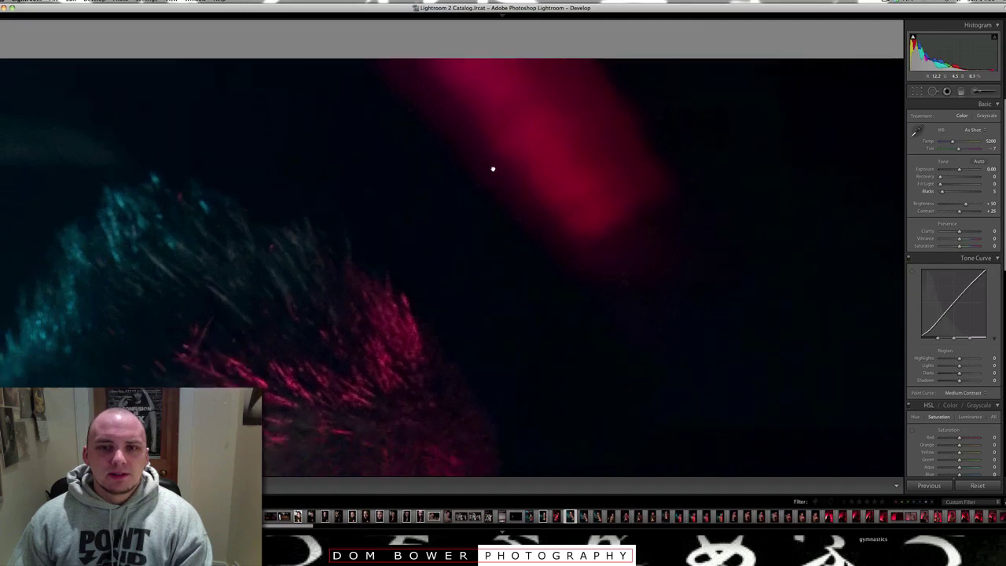
left_click(492, 166)
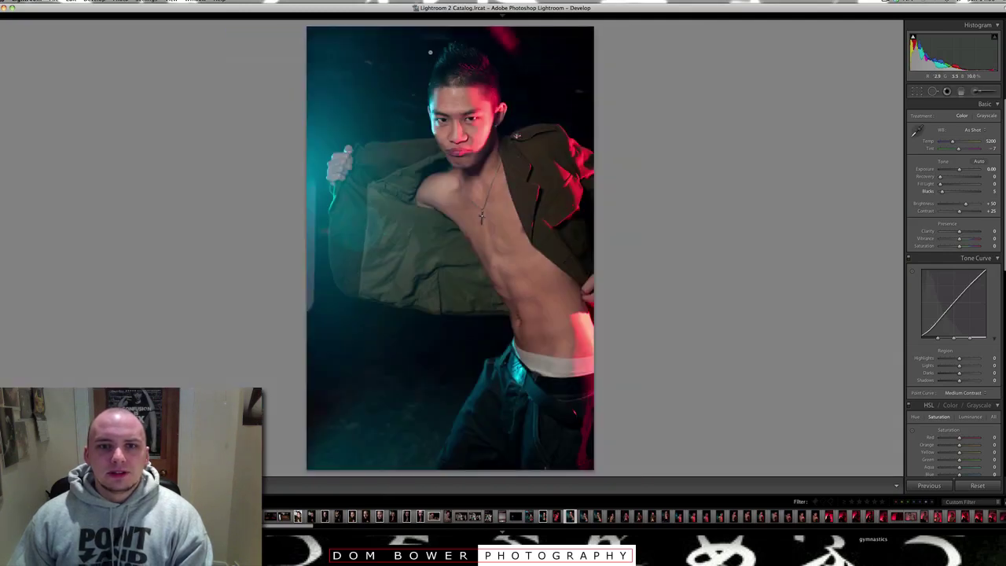
left_click(427, 121)
left_click_drag(427, 121, 443, 151)
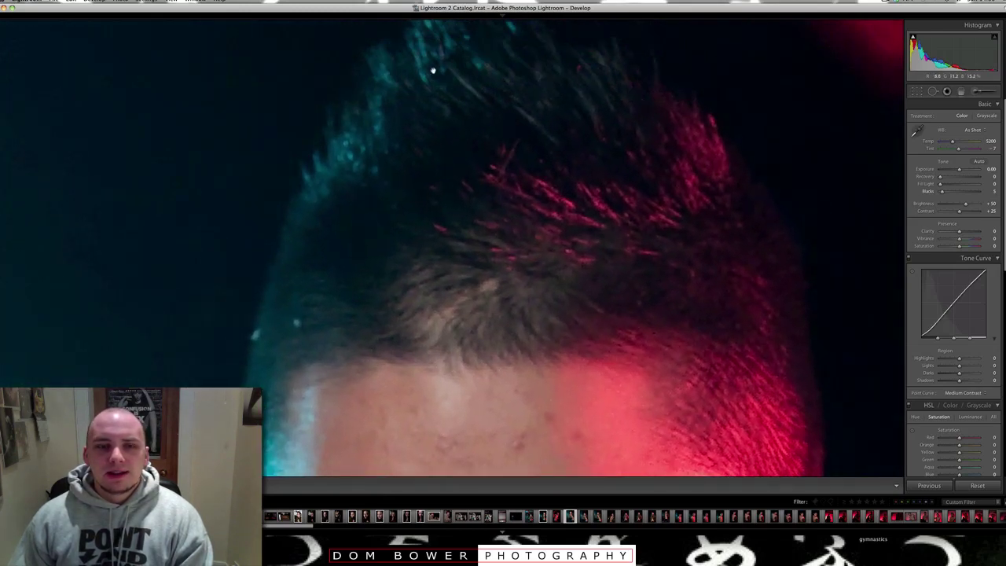
left_click(517, 144)
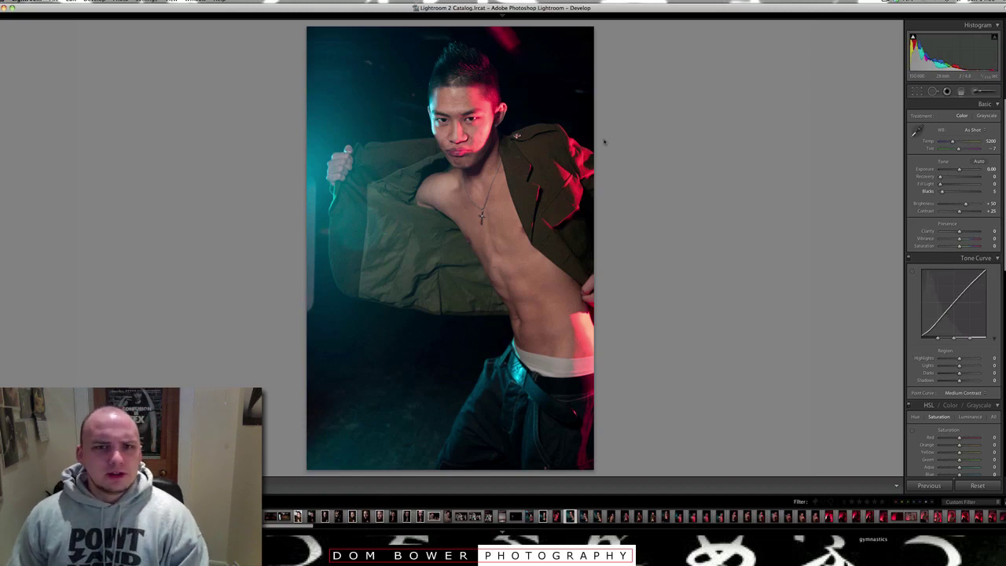
Flag the cyan-lit jacket-open portrait as a pick.
key("Right")
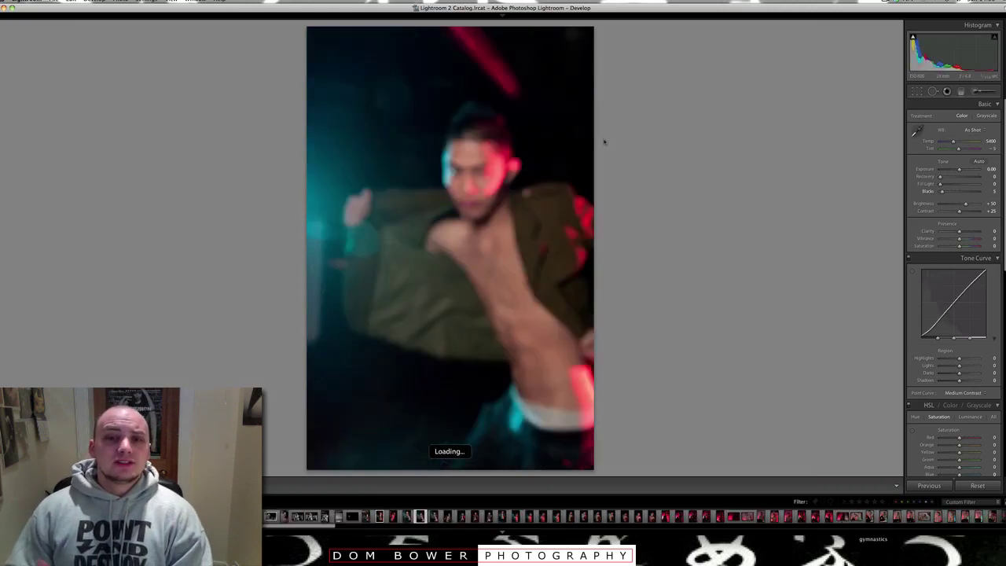
key("Right")
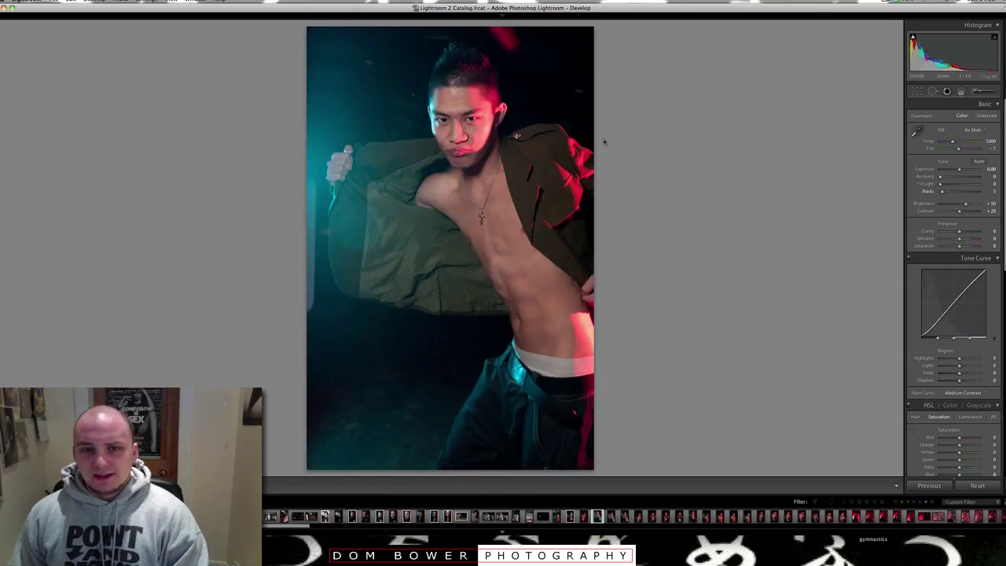
key("p")
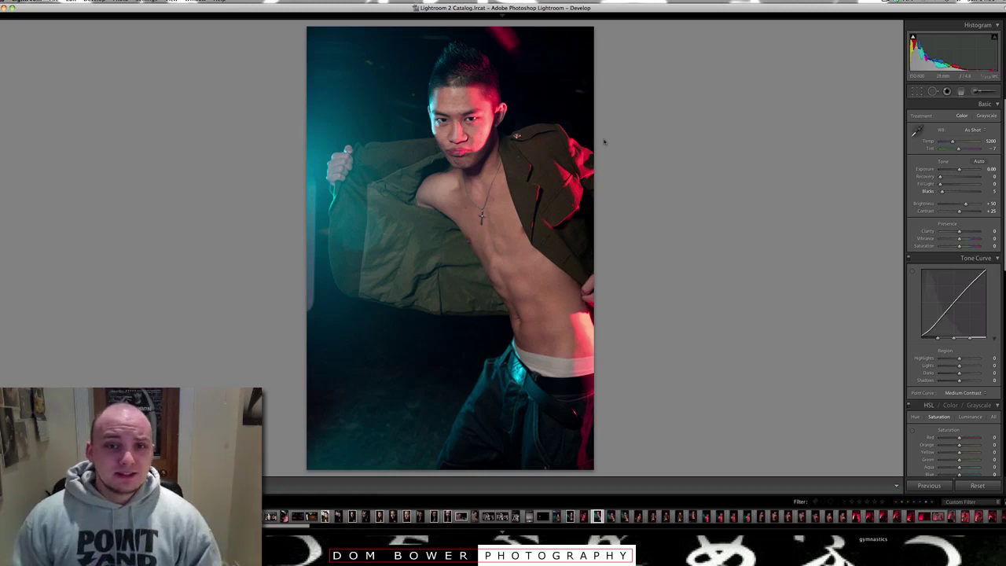
Flag a similar frame from the jacket-open series as a pick.
key("Right")
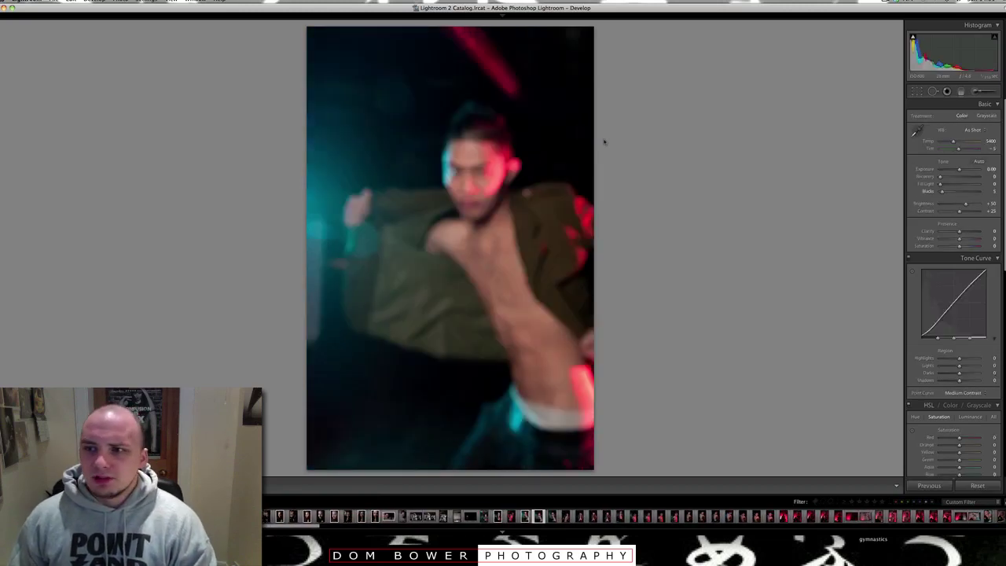
key("Right")
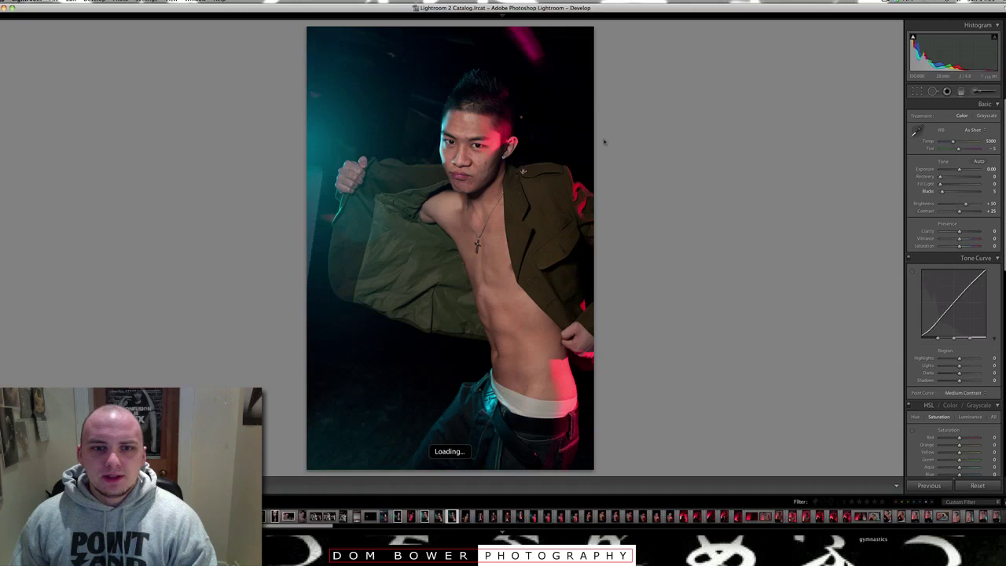
key("p")
Step ahead through the filmstrip to the standing red-rim-lit portrait.
key("Right")
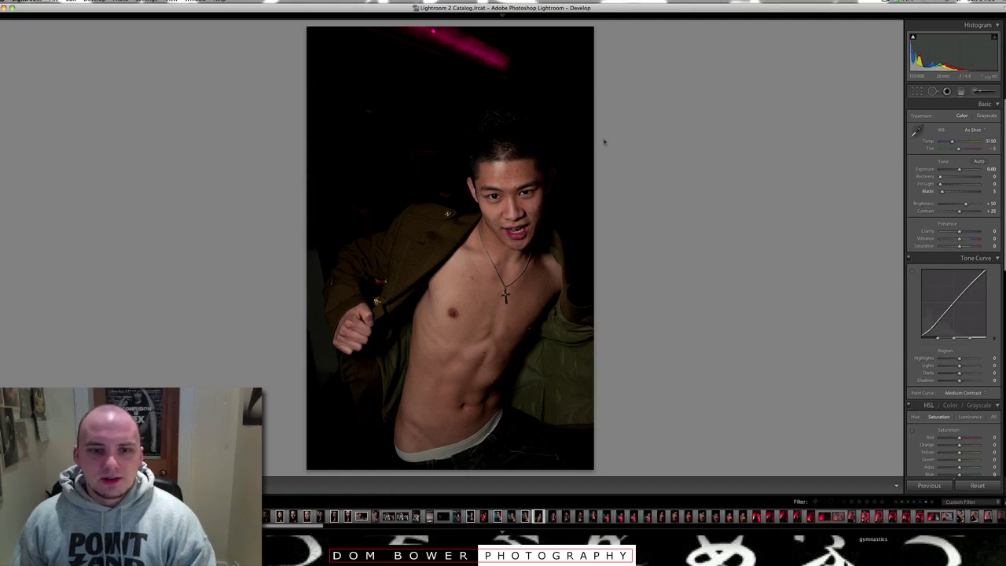
key("Right")
key("Right")
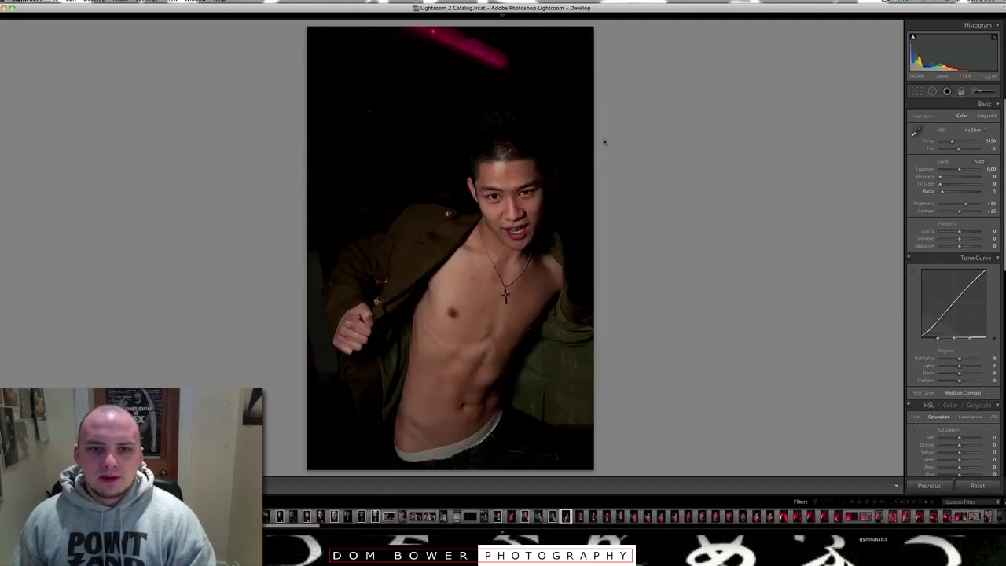
key("Left")
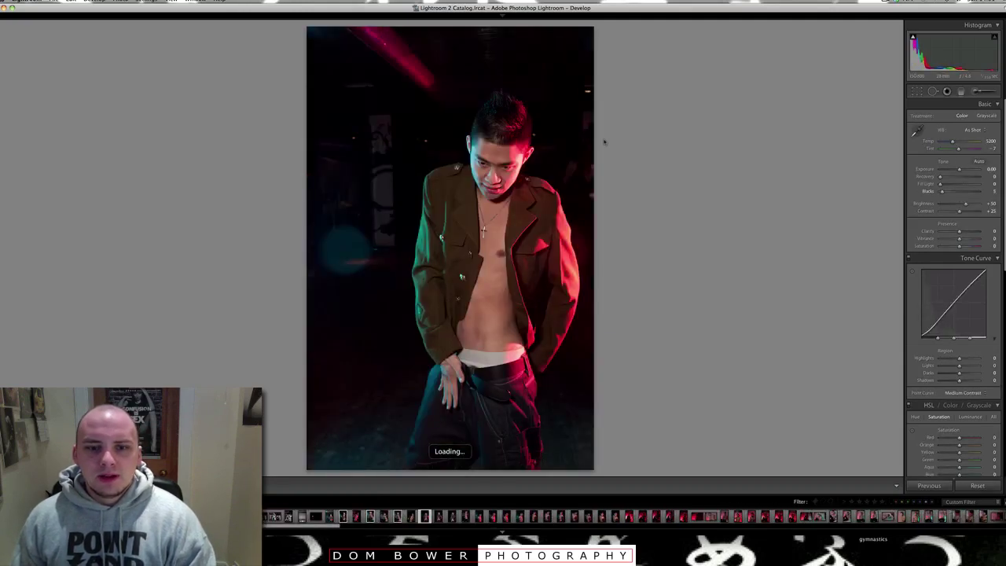
key("Right")
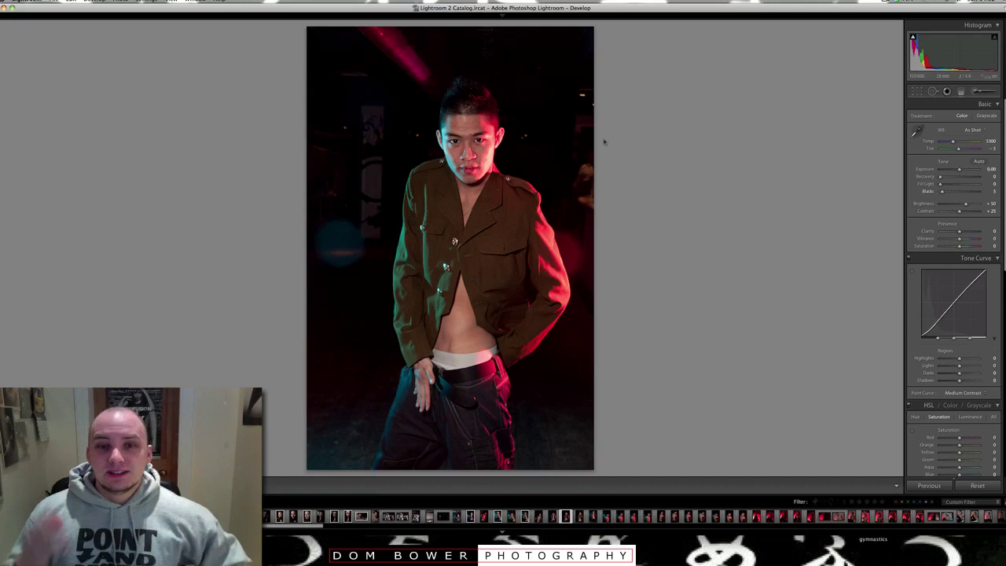
View the olive-jacket portrait's face at 1:1, pan across it, then fit.
left_click(491, 126)
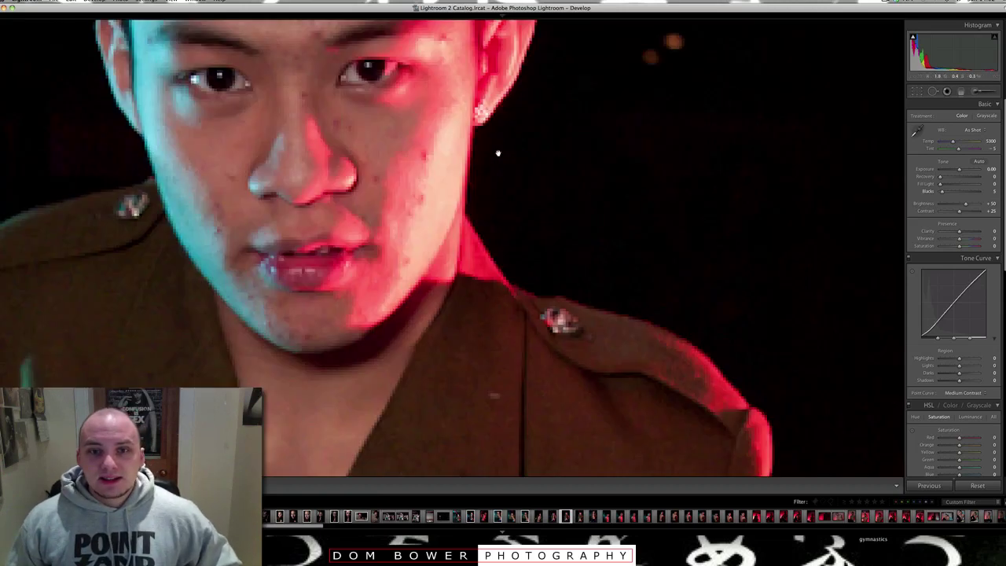
left_click_drag(496, 162, 455, 95)
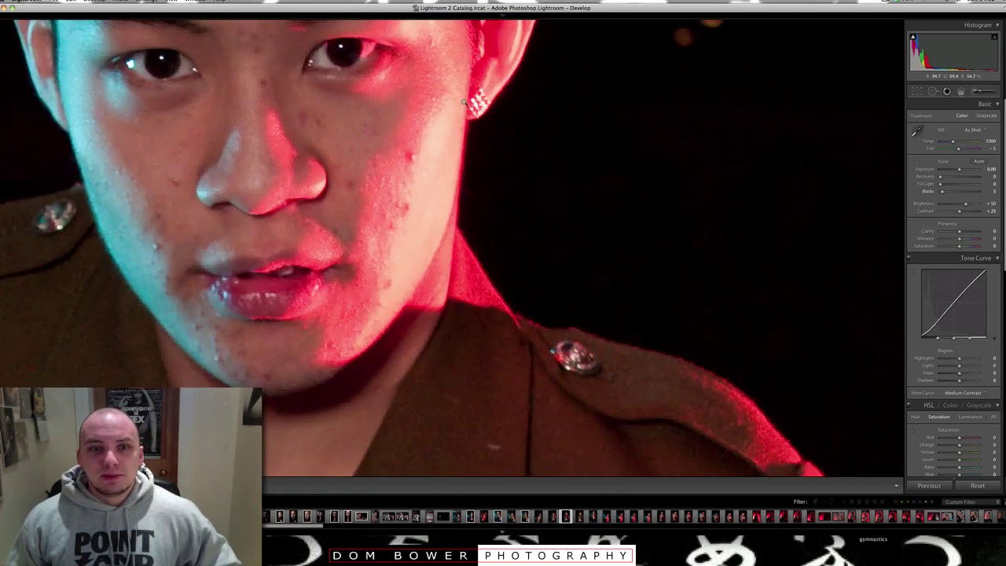
left_click(666, 313)
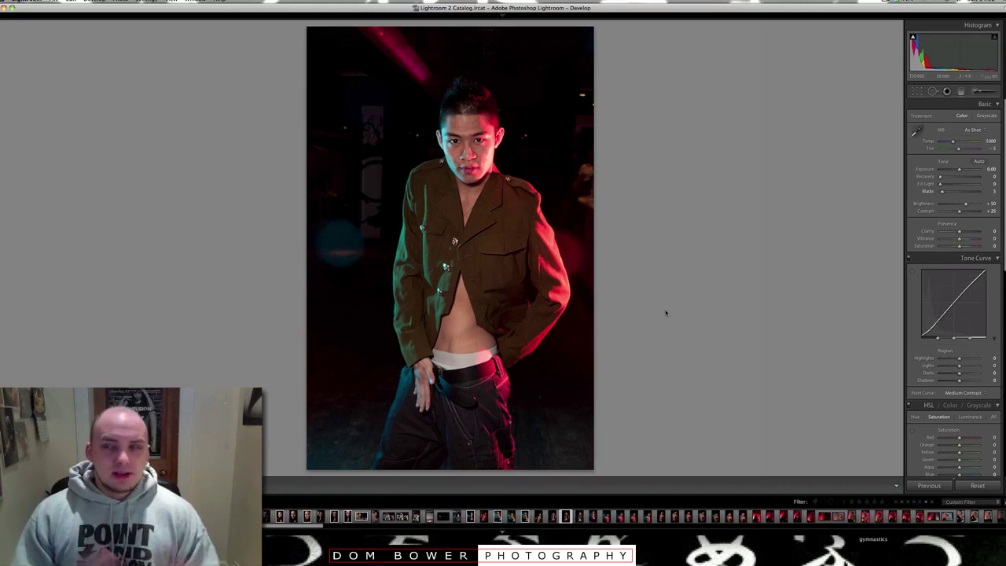
Flag the standing portrait as a pick, then advance three frames and flag another.
key("p")
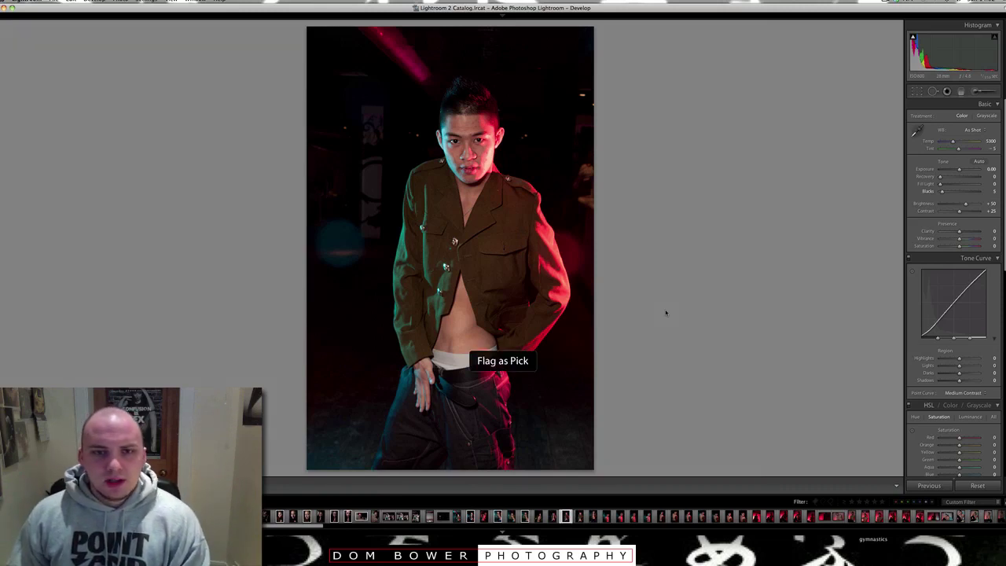
key("p")
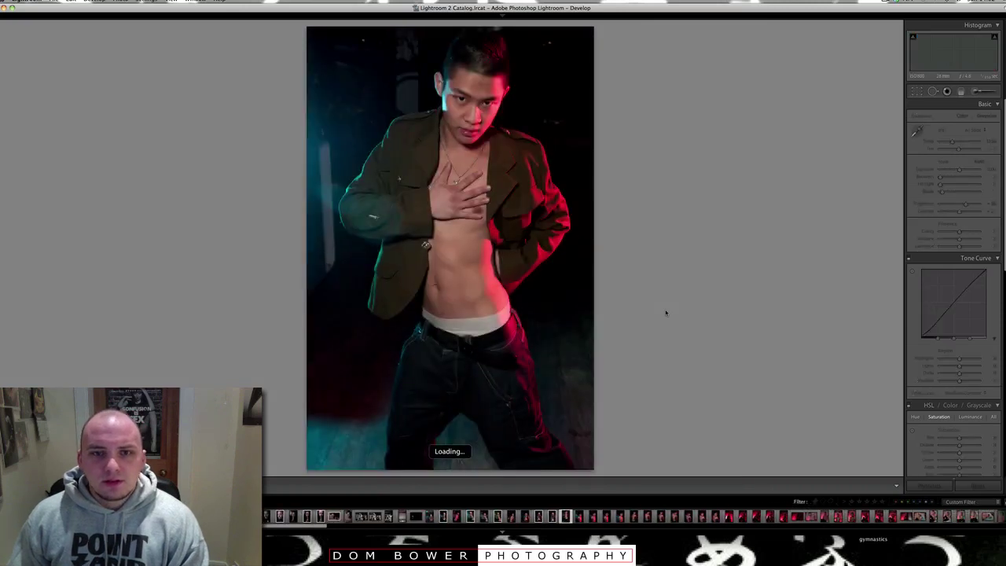
key("p")
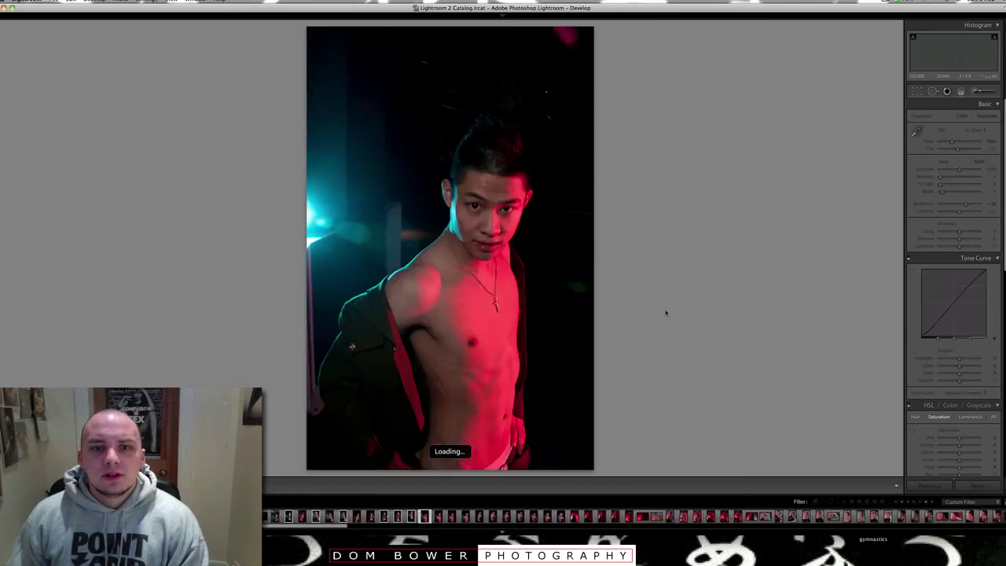
key("Right")
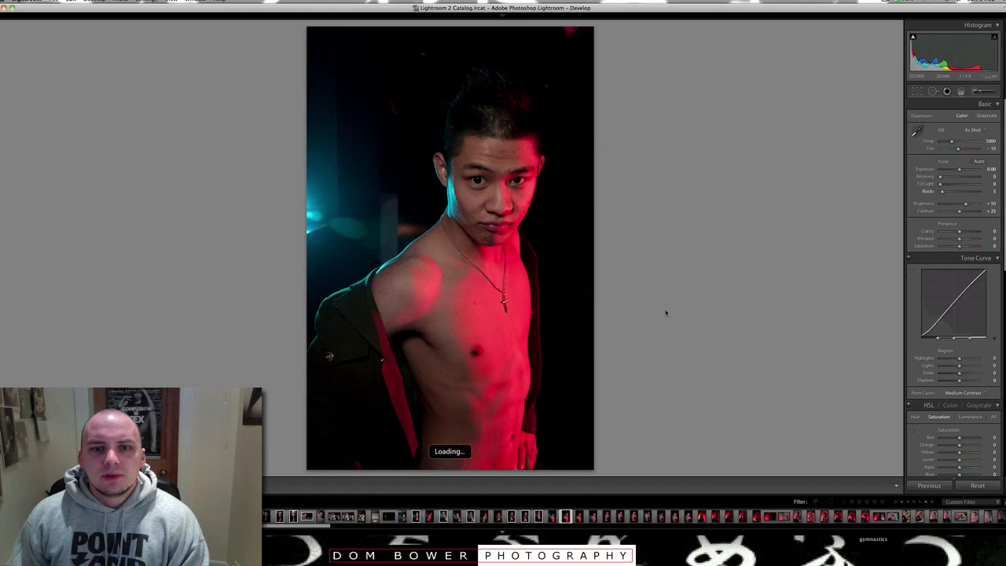
key("Right")
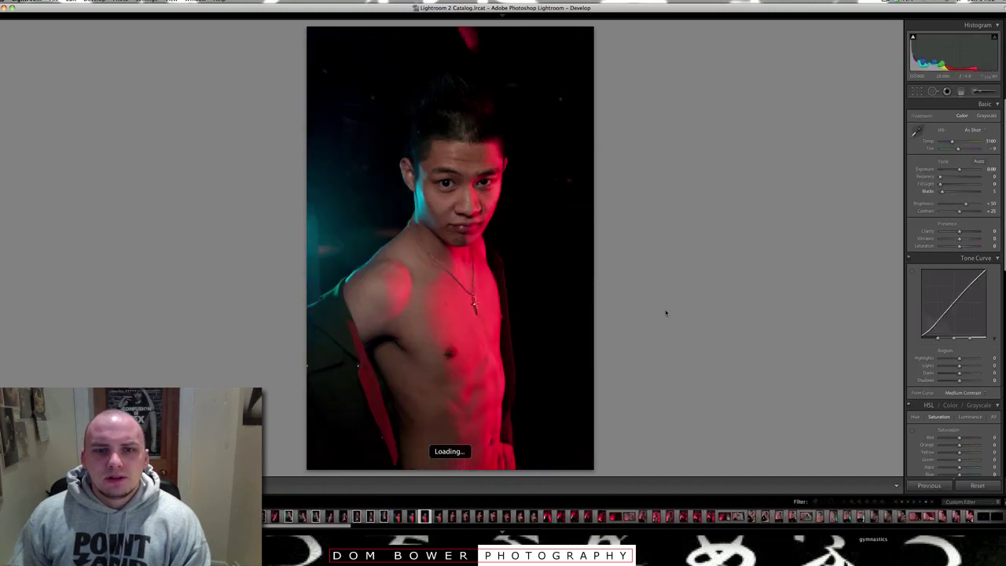
key("Right")
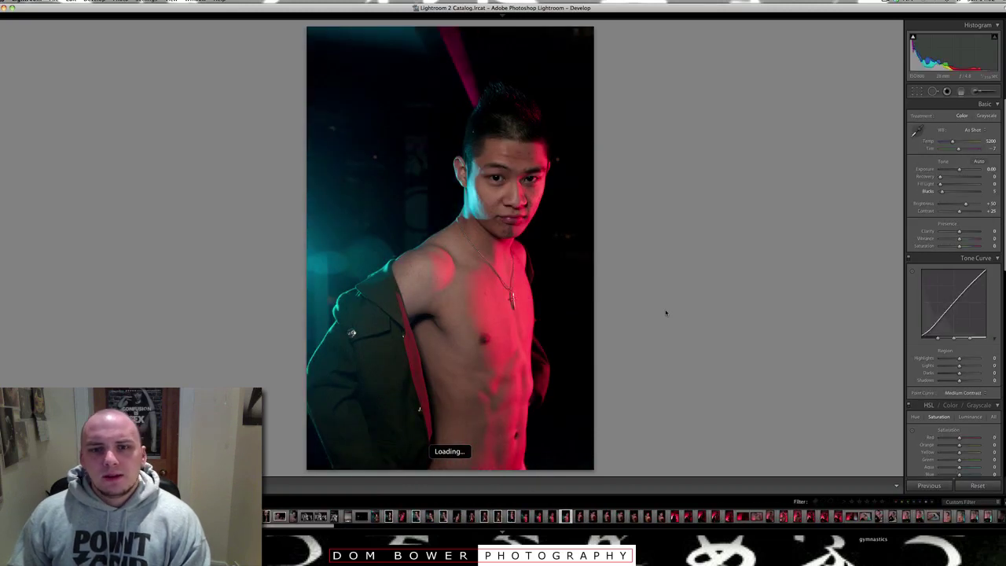
key("p")
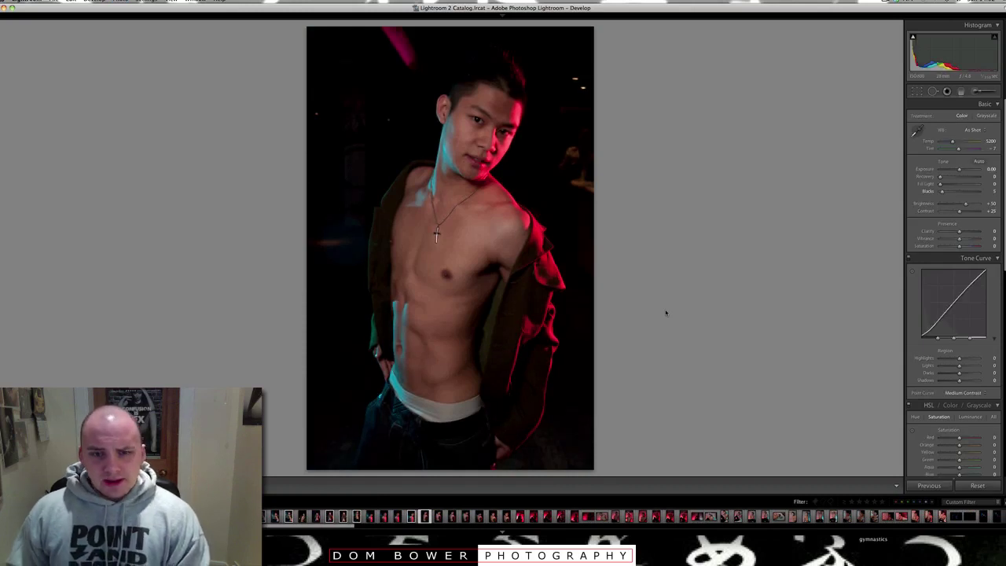
Flag two more jacket-open frames as picks and advance to the smiling close-up.
key("Right")
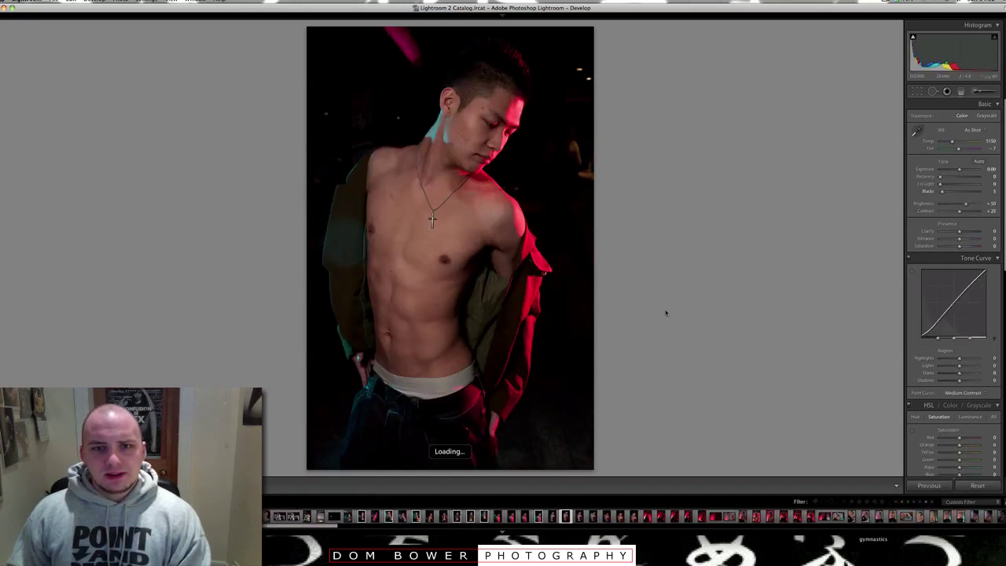
key("Left")
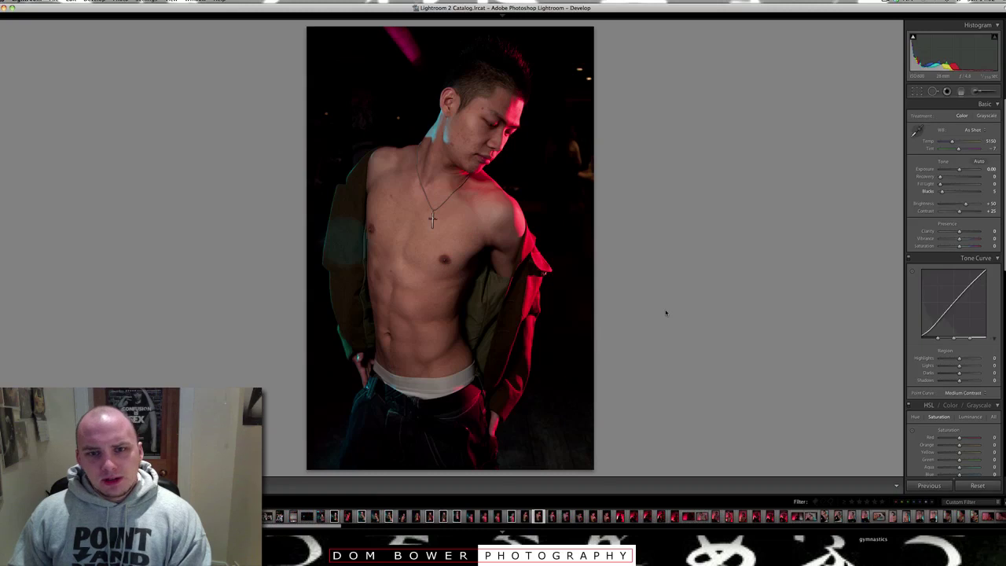
key("p")
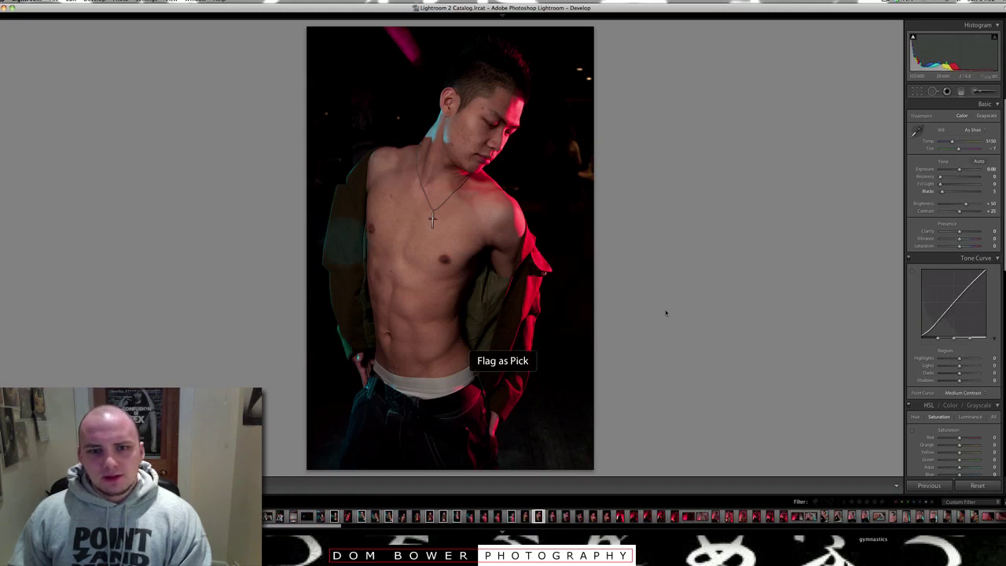
key("Right")
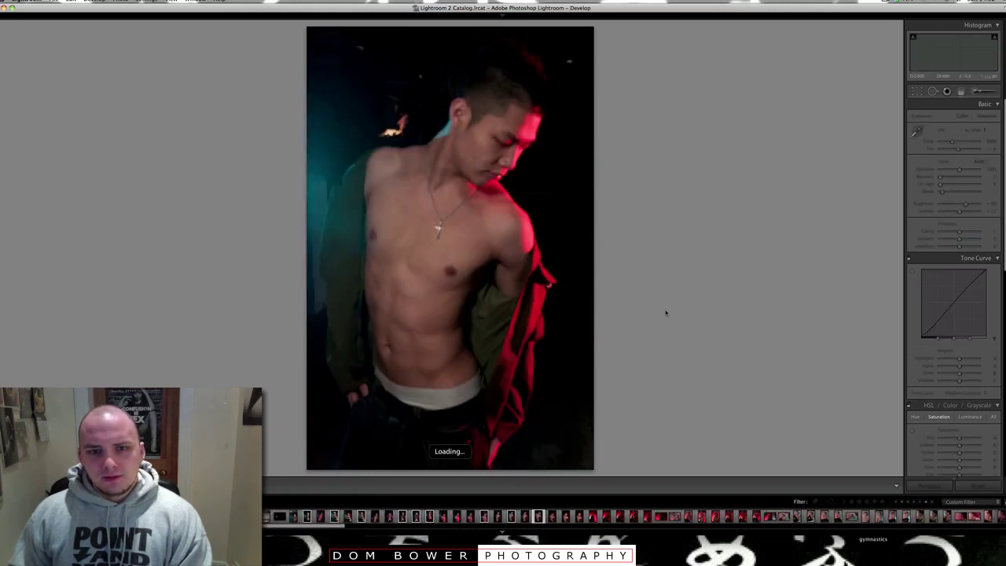
key("p")
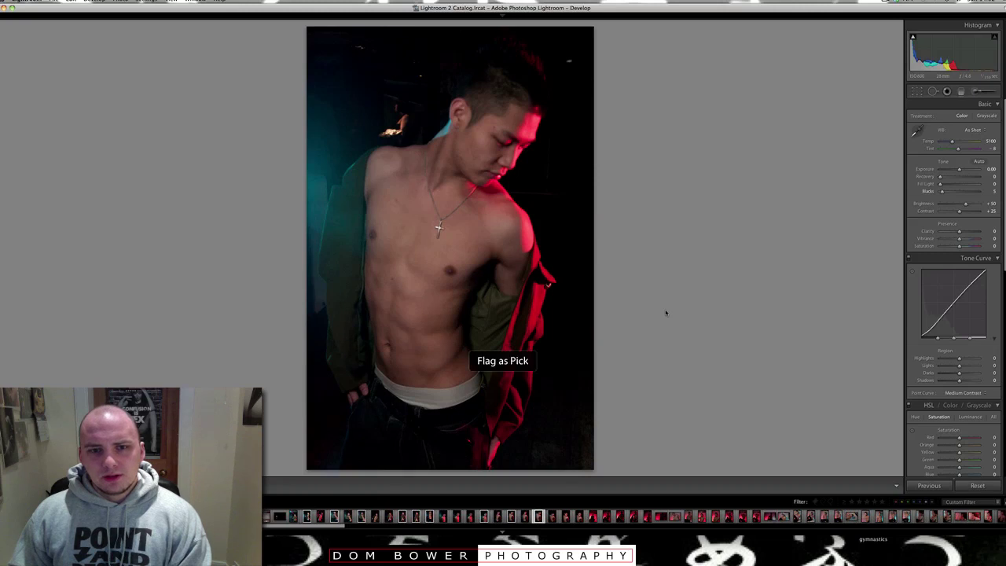
key("Right")
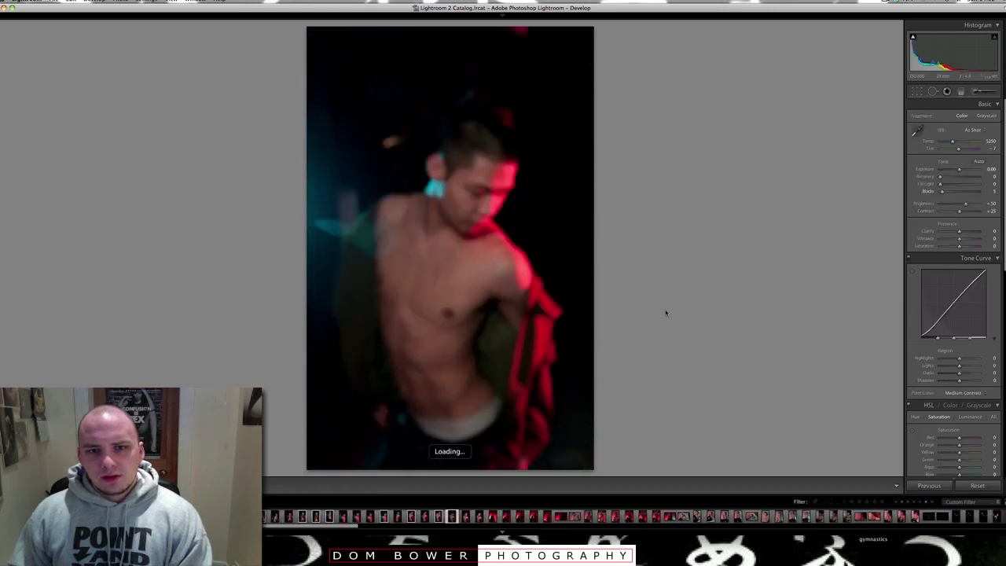
key("Right")
key("Right")
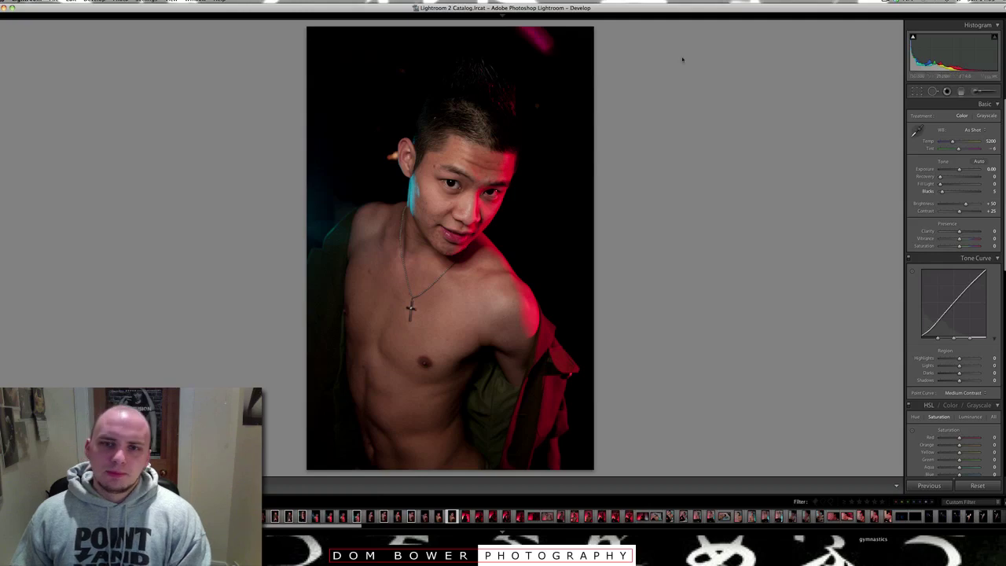
Step through the red-lit headboard shots, flag the keeper, and advance to the hand-in-hair frame.
key("Right")
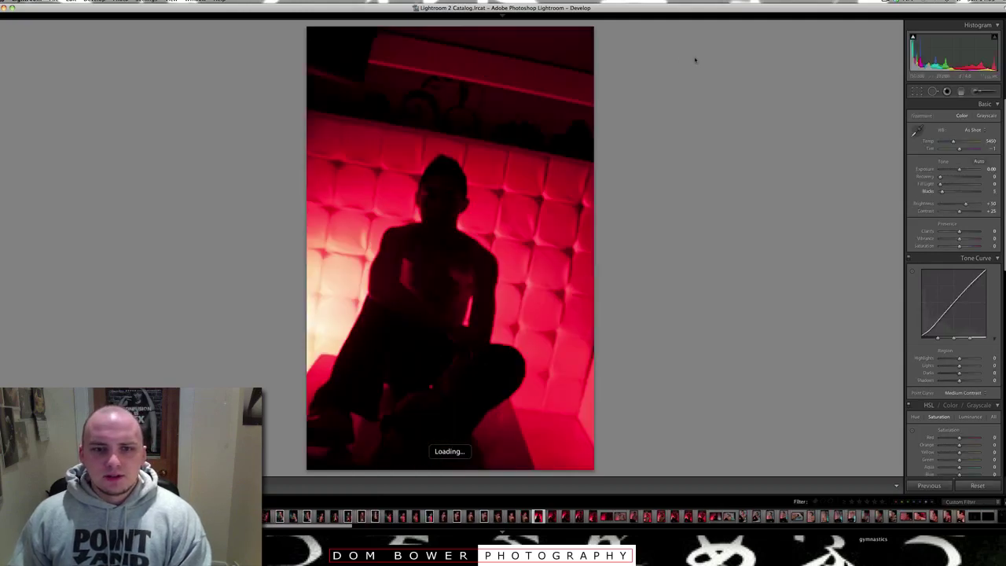
key("Right")
key("Right")
key("Right")
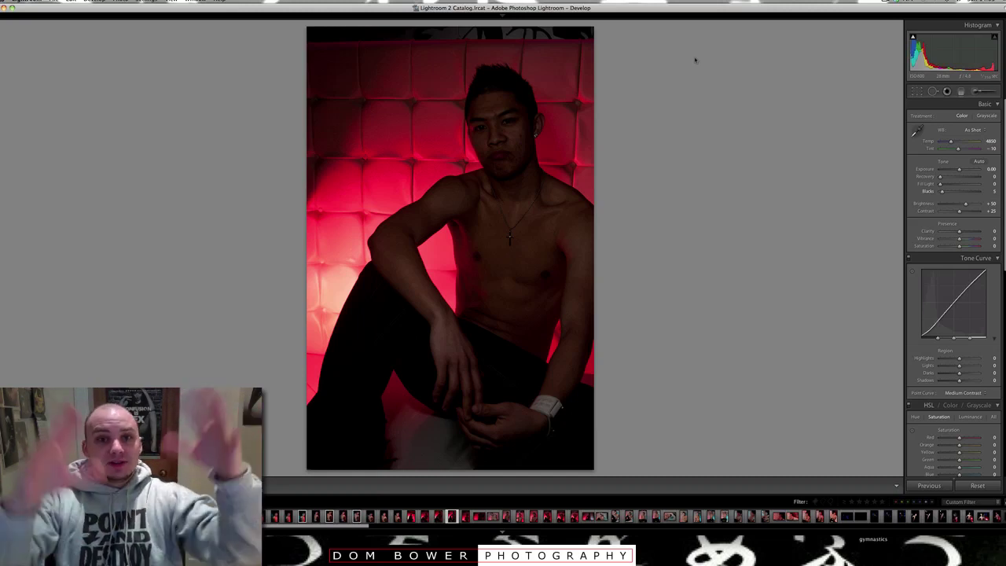
key("Right")
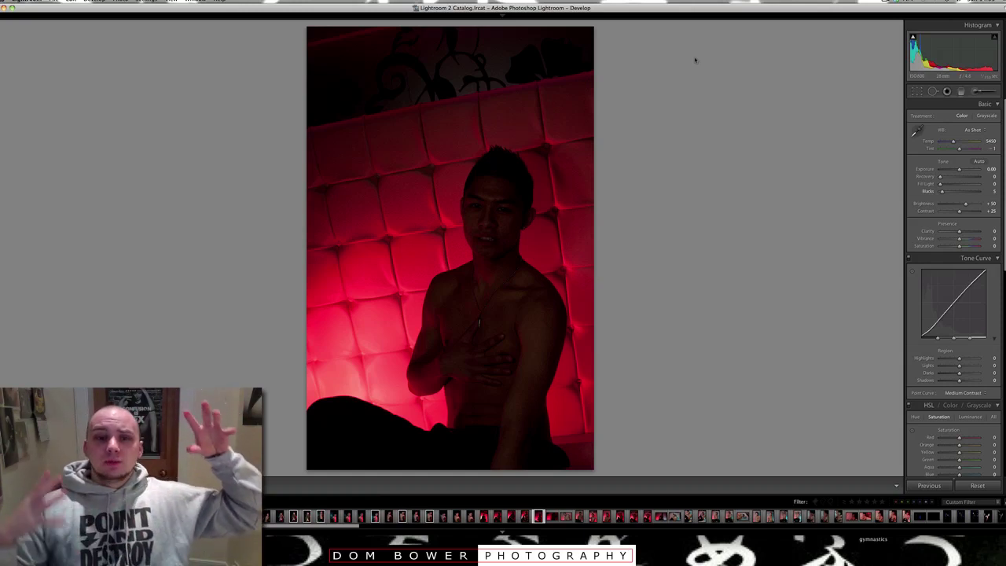
key("Right")
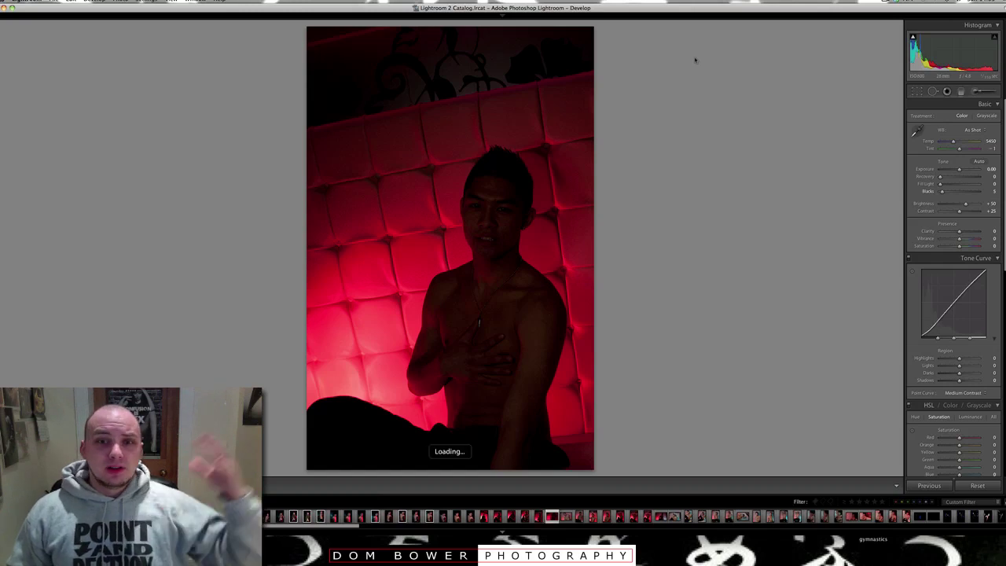
key("Right")
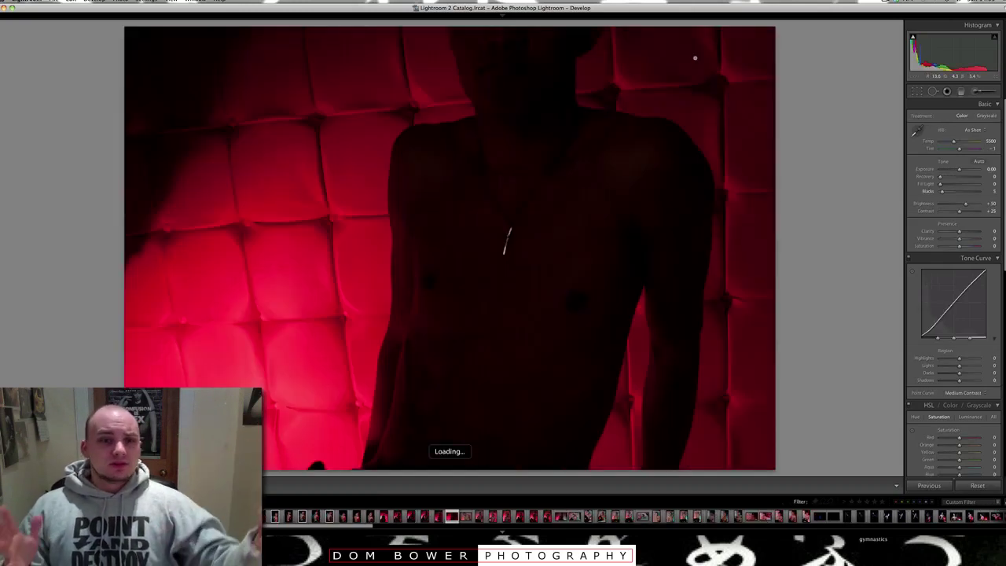
key("Right")
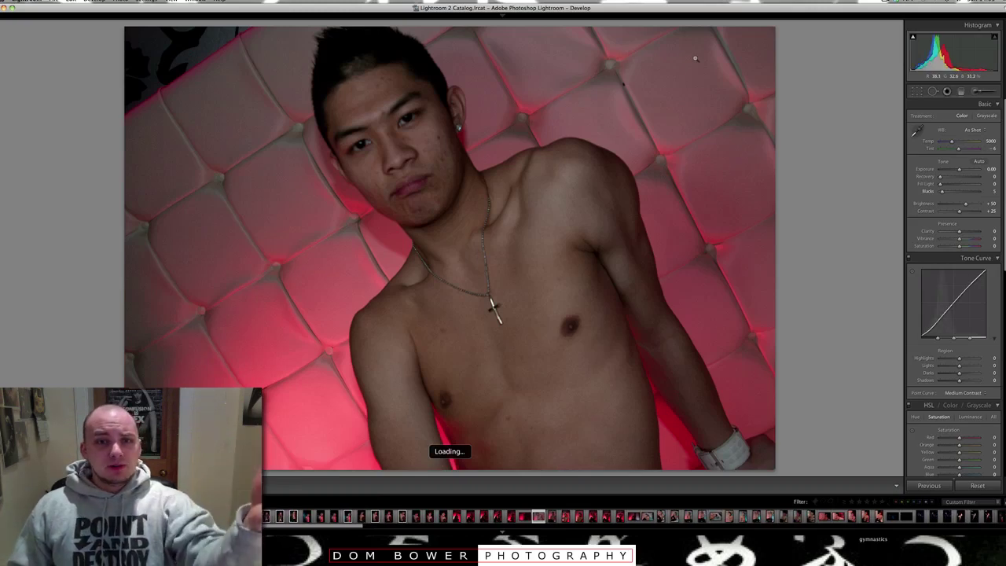
key("Right")
key("Right")
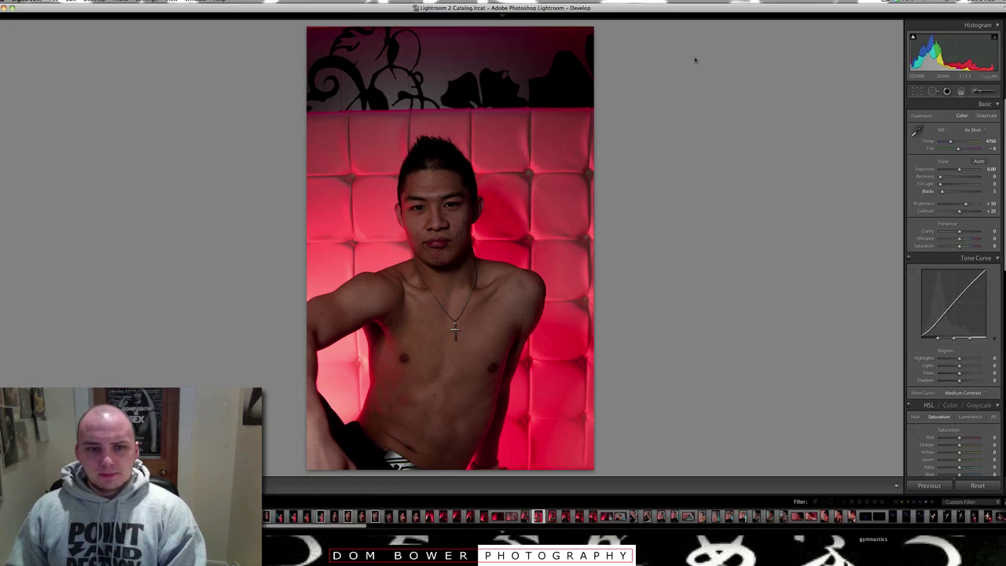
key("p")
key("Right")
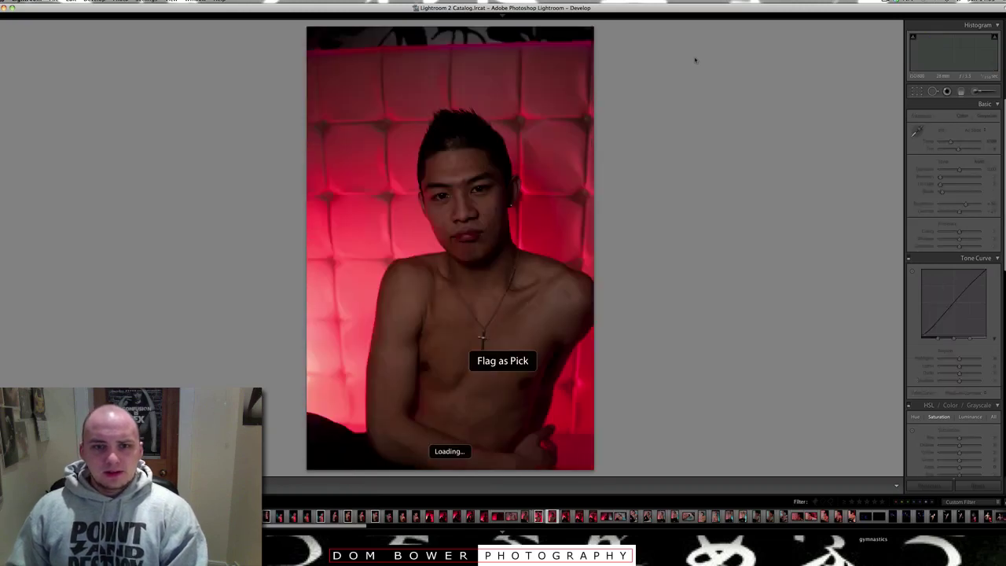
key("Right")
key("Right")
key("Right")
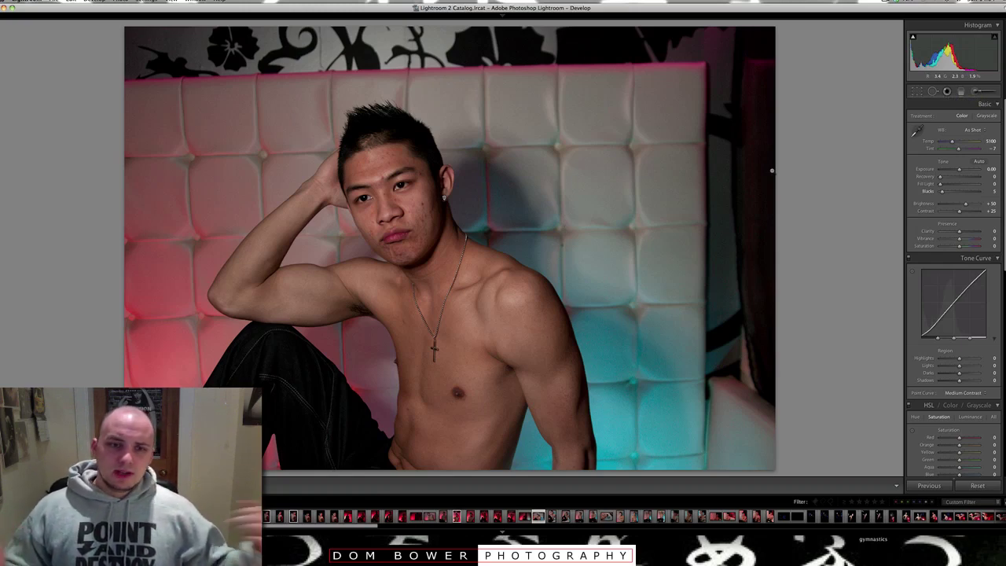
Lower Clarity to about -33 on the hand-in-hair portrait and flag it as a pick.
key("Right")
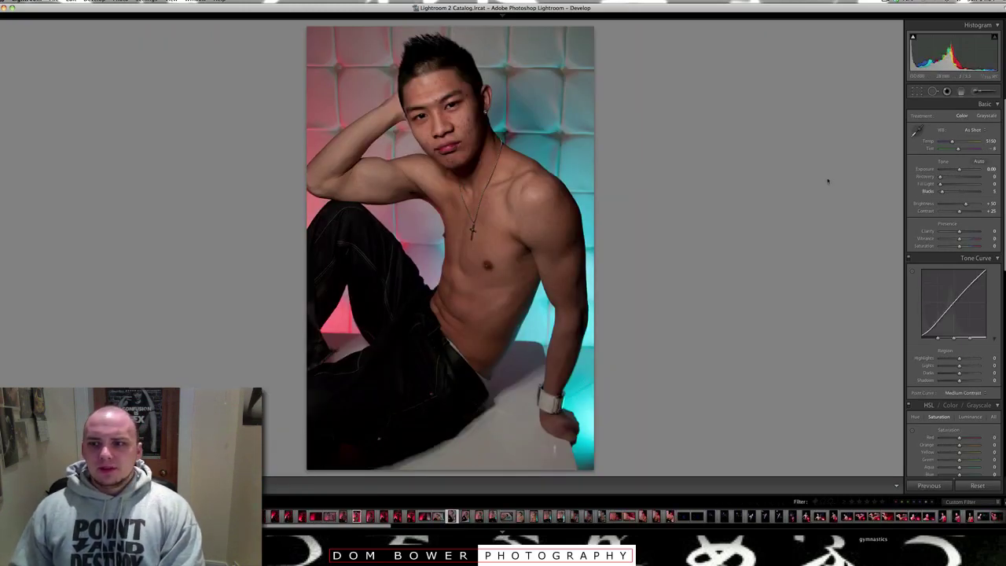
left_click_drag(937, 229, 919, 229)
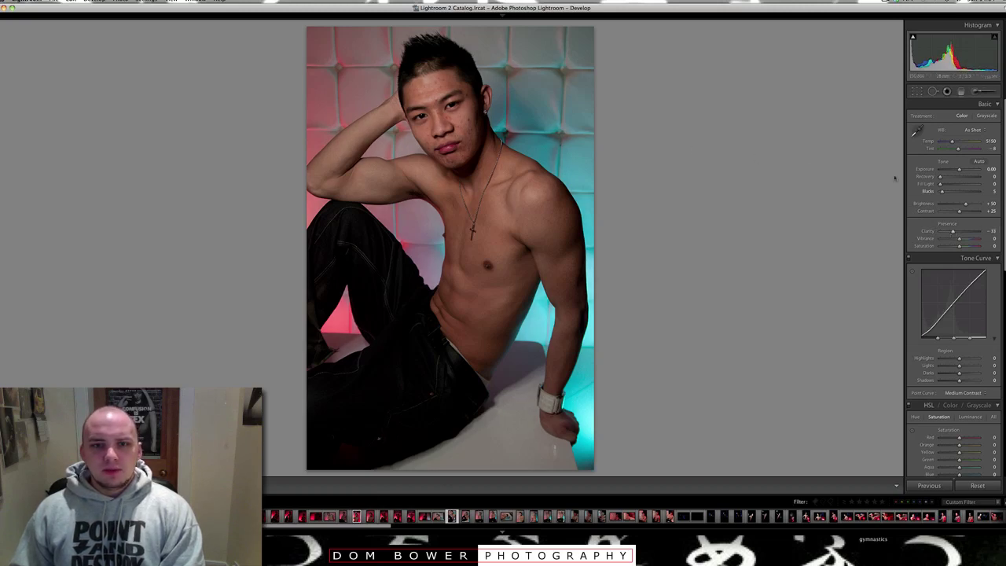
key("p")
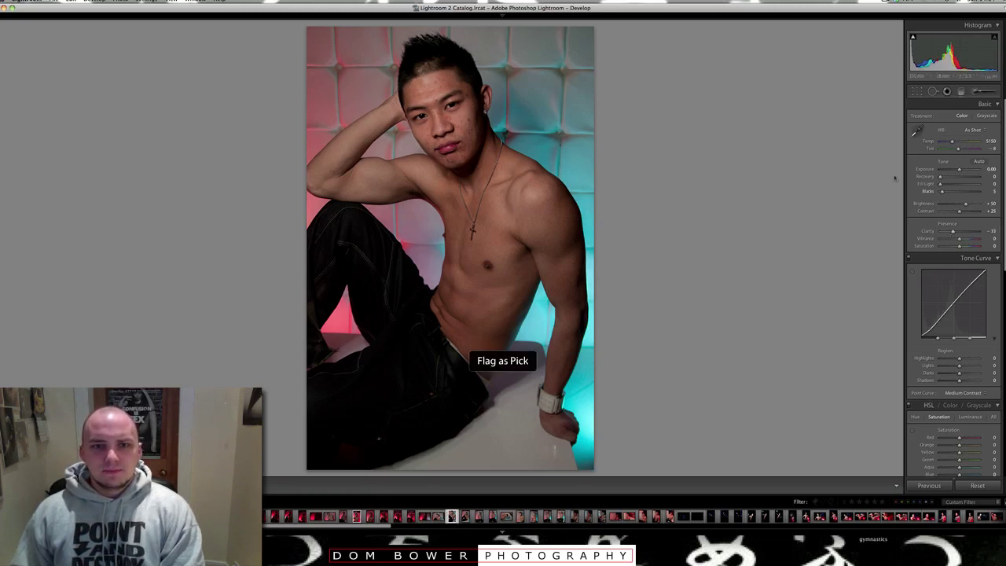
Flag a standing frame as a pick and advance to the arms-behind-head pose.
key("Right")
key("Right")
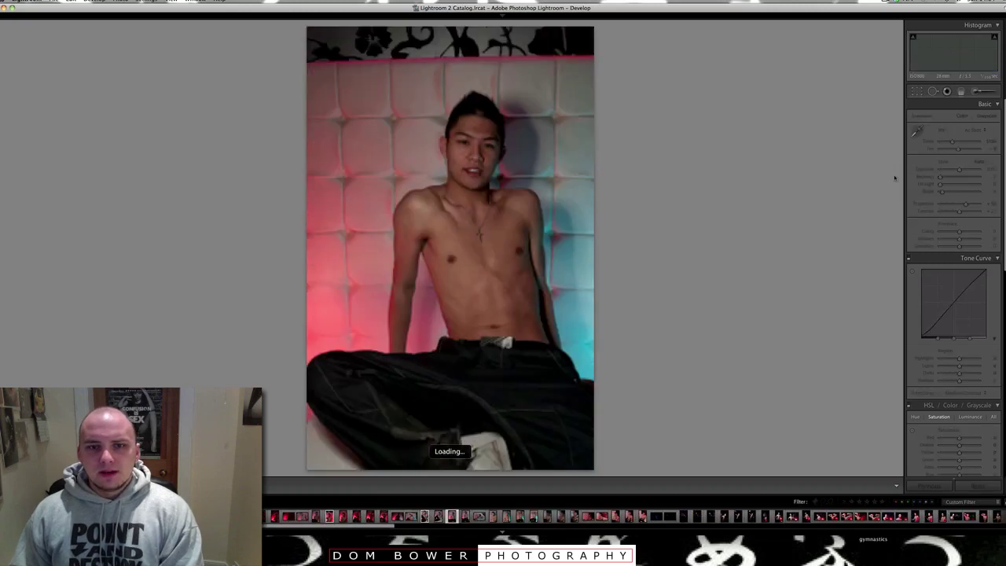
key("Right")
key("Right")
key("Right")
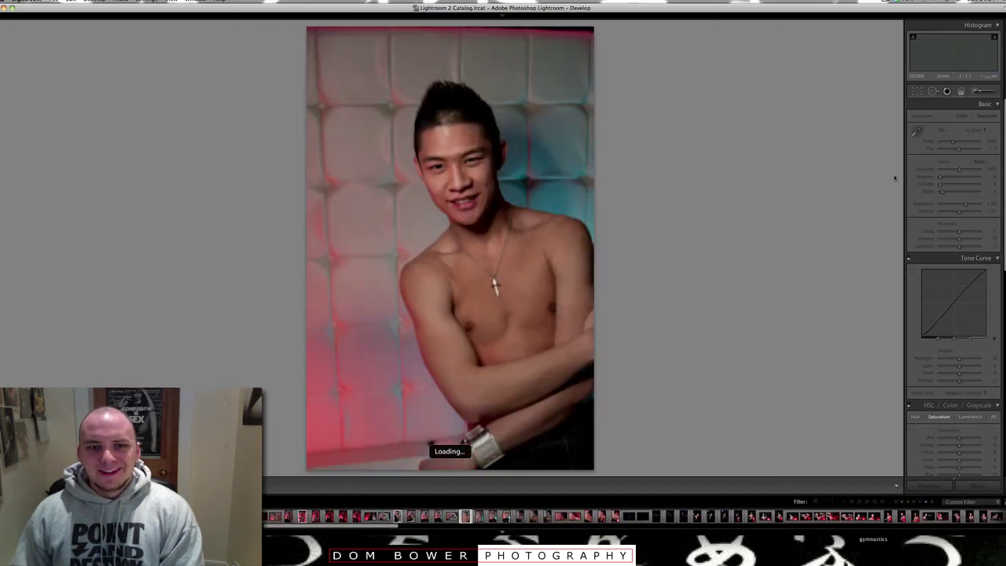
key("p")
key("Right")
key("Right")
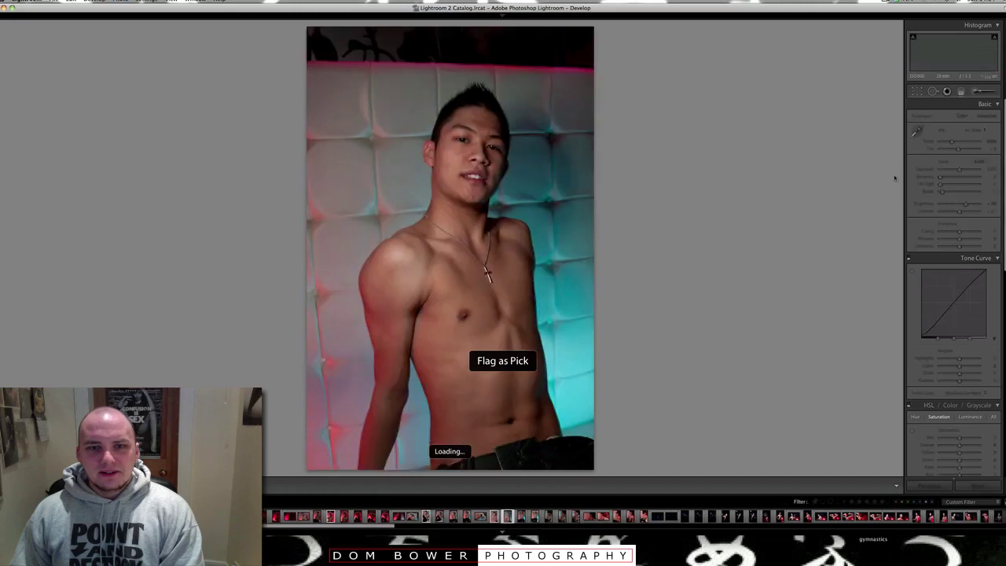
key("Right")
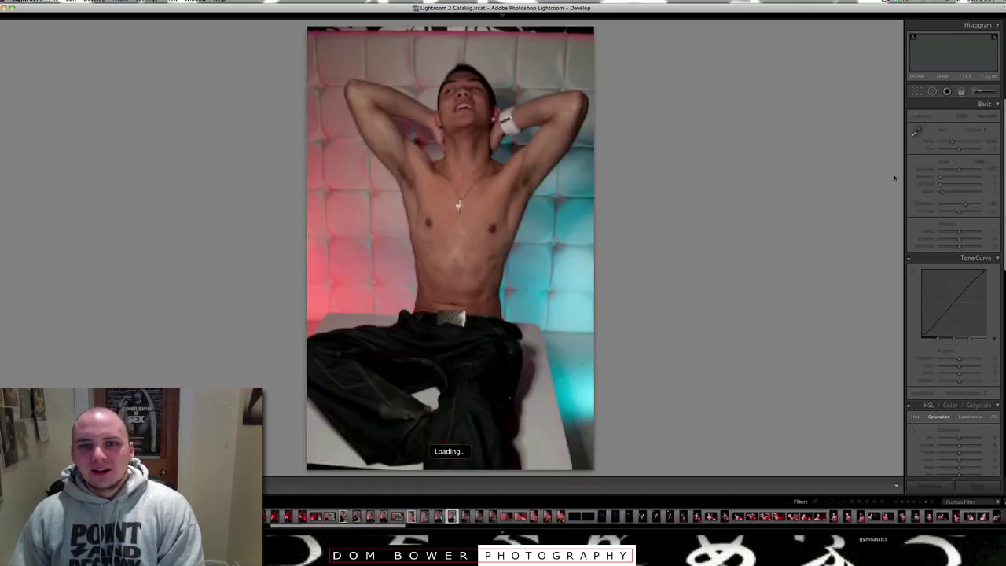
key("Right")
key("Right")
key("Right")
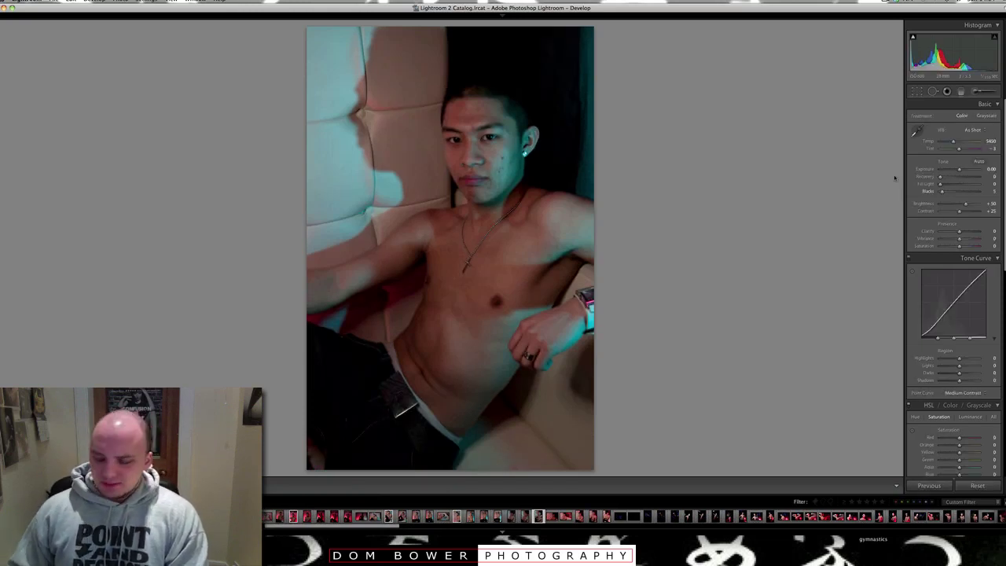
Advance two frames and inspect the red-lit portrait at full size.
key("Right")
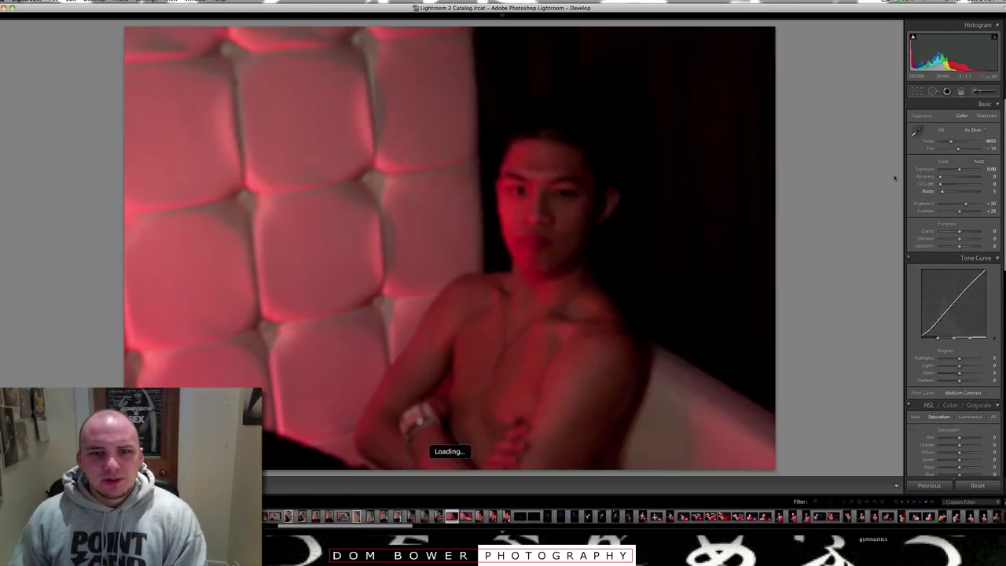
key("Right")
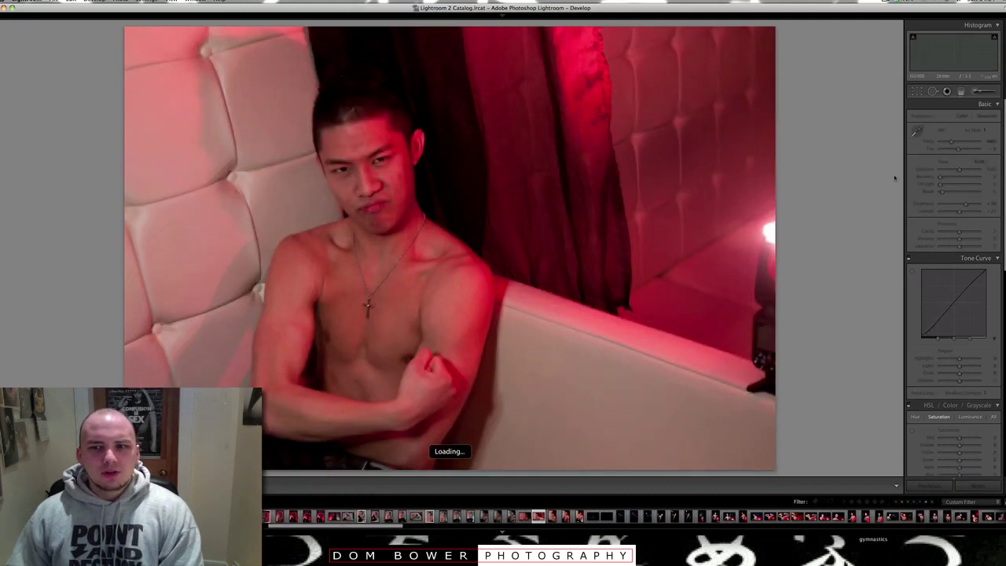
left_click(771, 268)
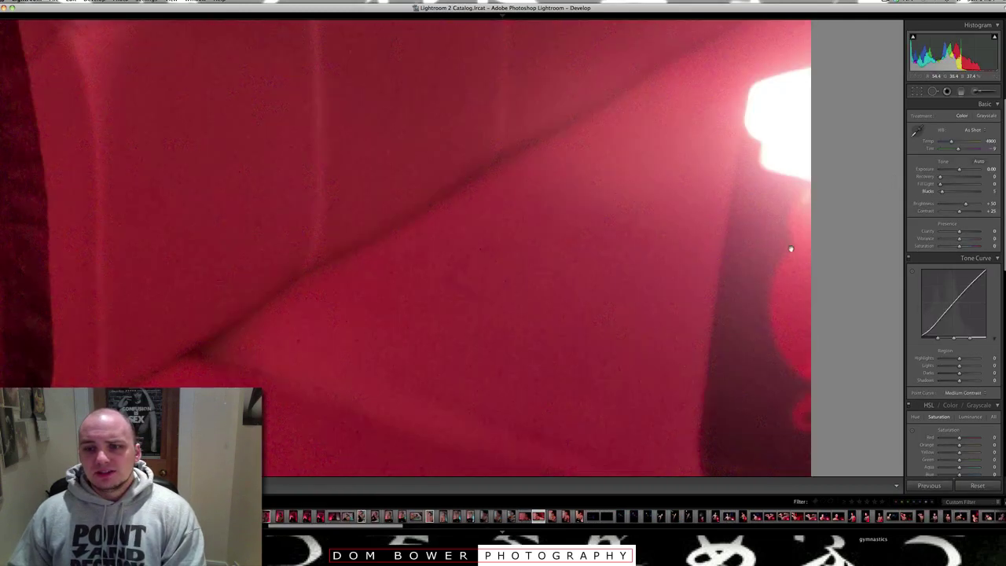
left_click(802, 214)
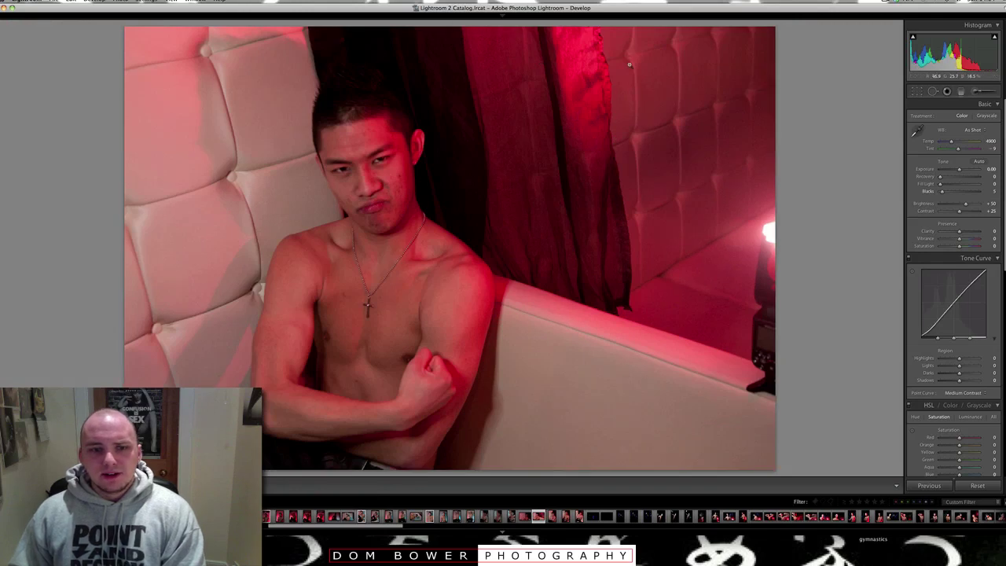
Advance two more frames, flag that portrait as a pick, and reach the blue streak photo.
key("Right")
key("Right")
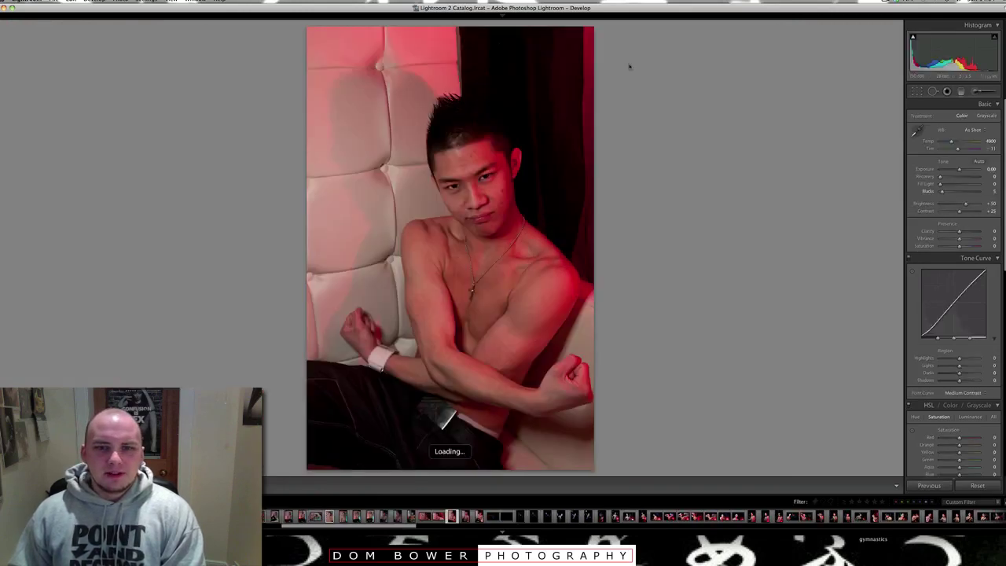
key("Right")
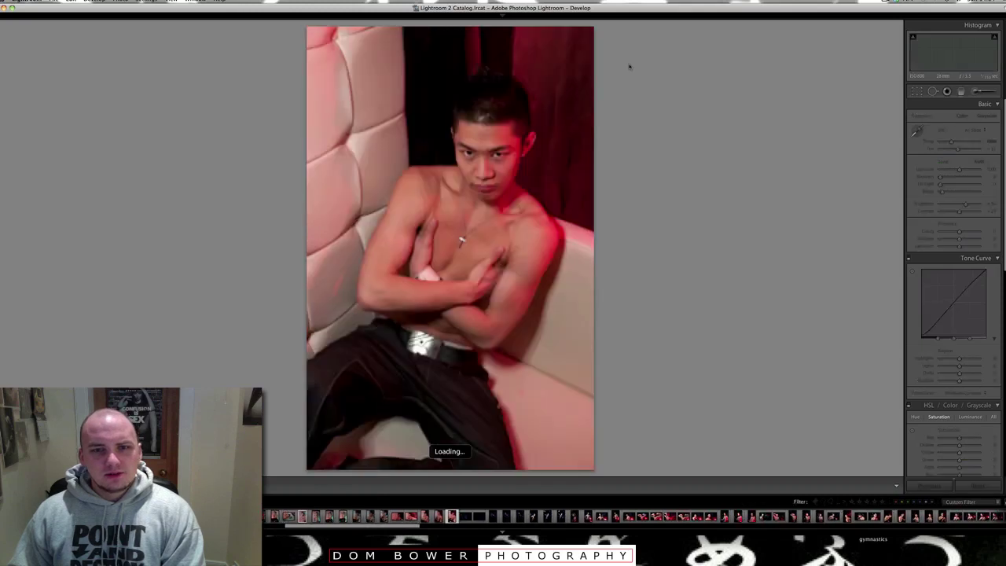
key("p")
key("Right")
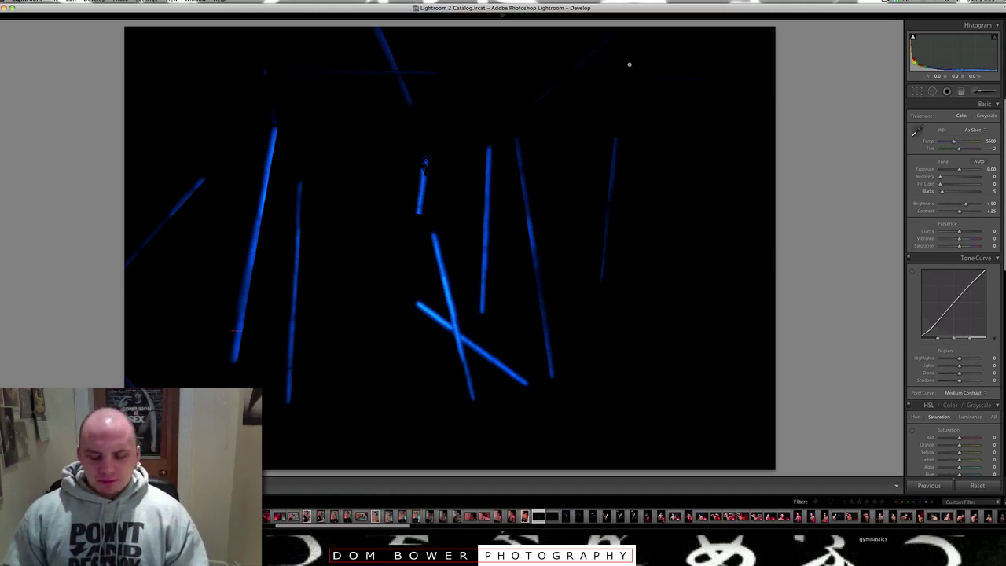
Advance four frames to the lamp portrait and check the man's face at 1:1.
key("Right")
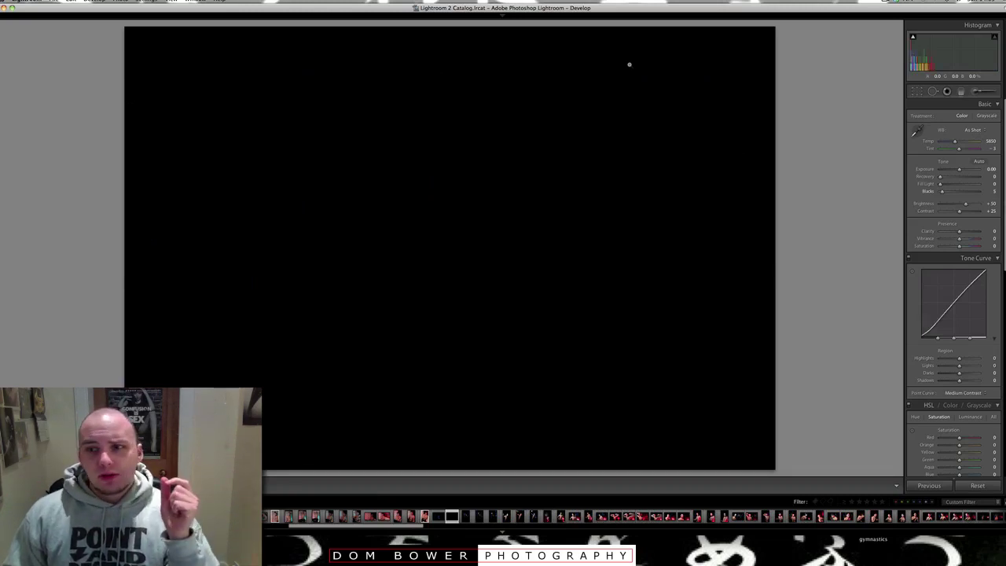
key("Right")
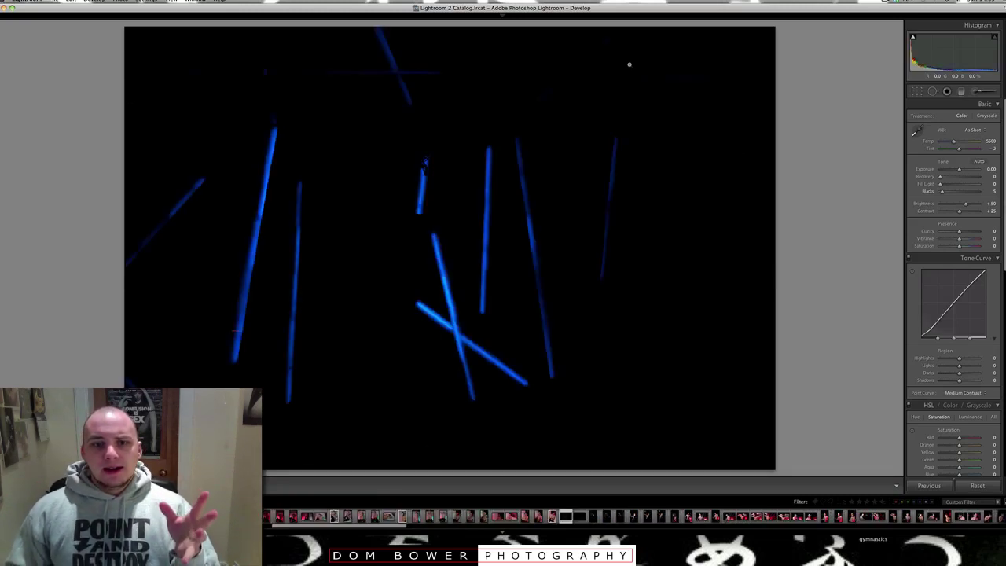
key("Right")
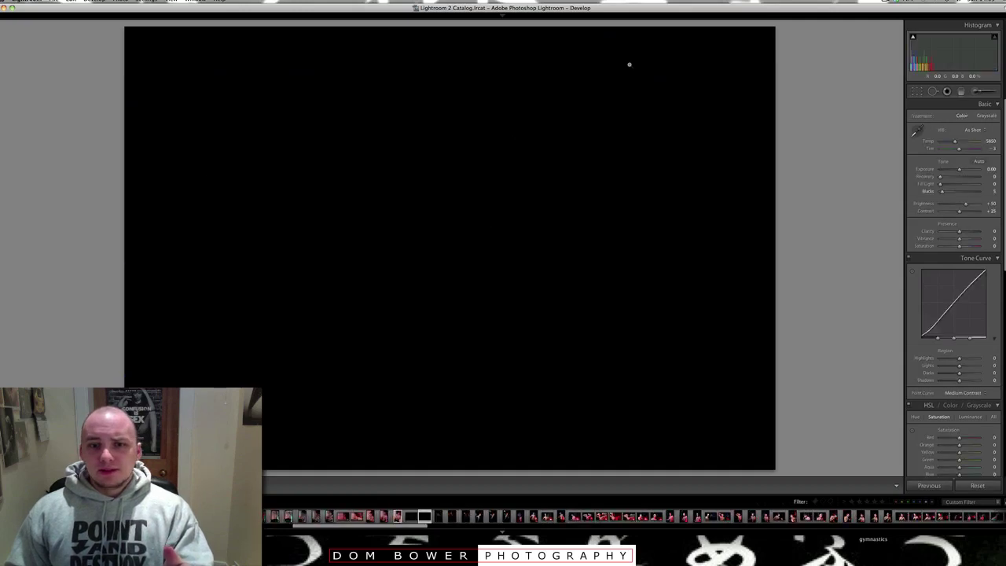
key("Right")
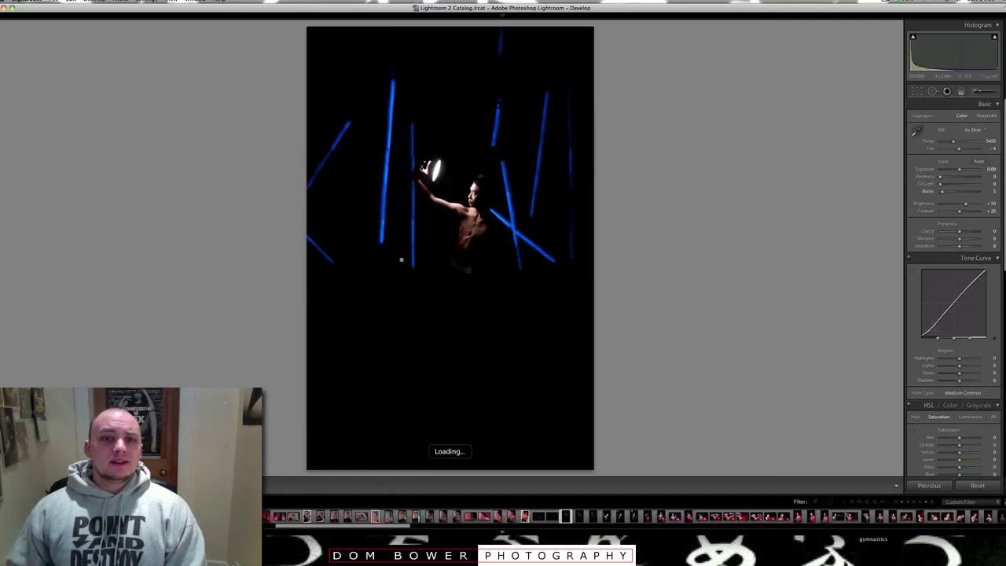
left_click(472, 193)
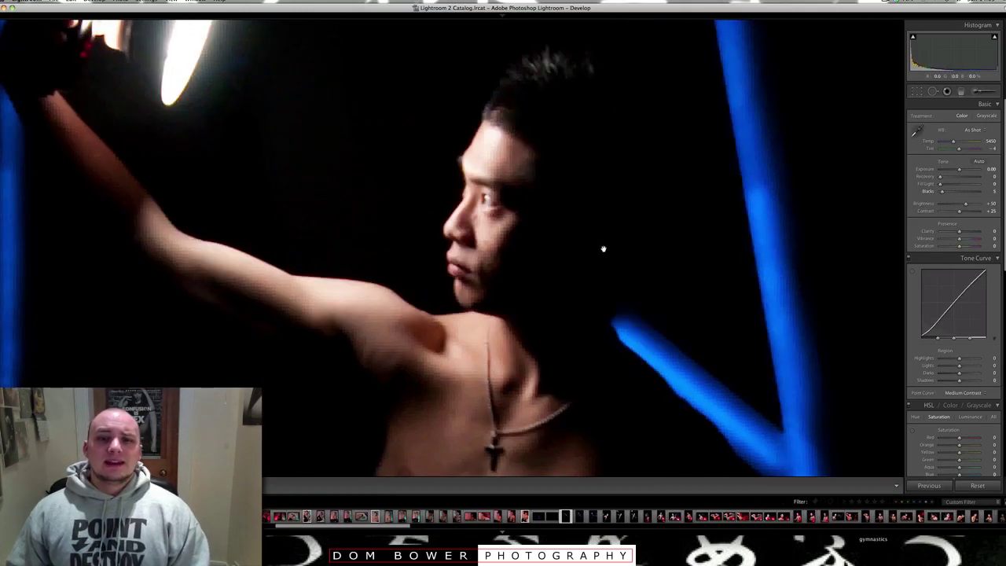
left_click(602, 208)
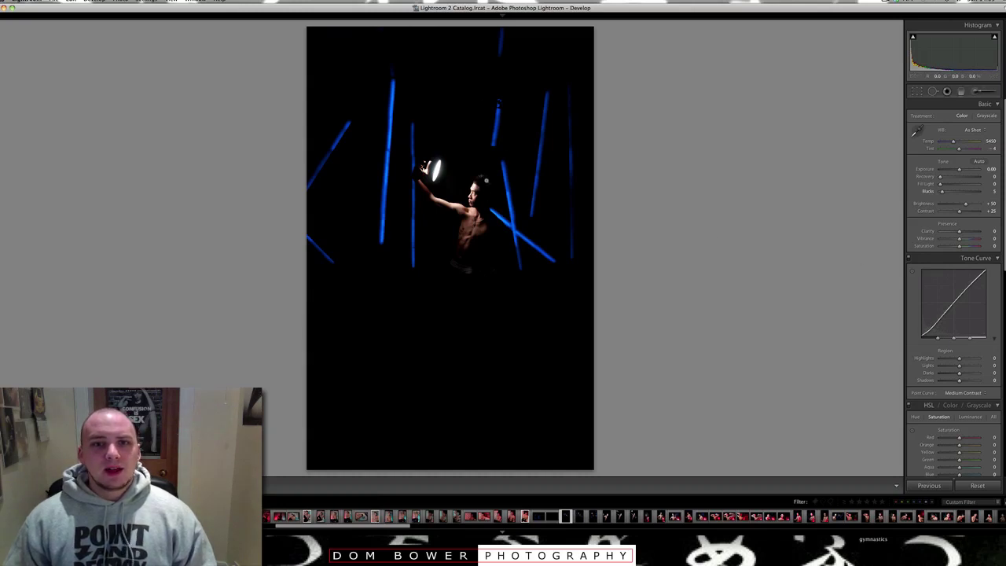
Inspect the lamp portrait's head, arm and lamp up close.
left_click(485, 165)
left_click_drag(506, 249, 548, 118)
left_click(548, 117)
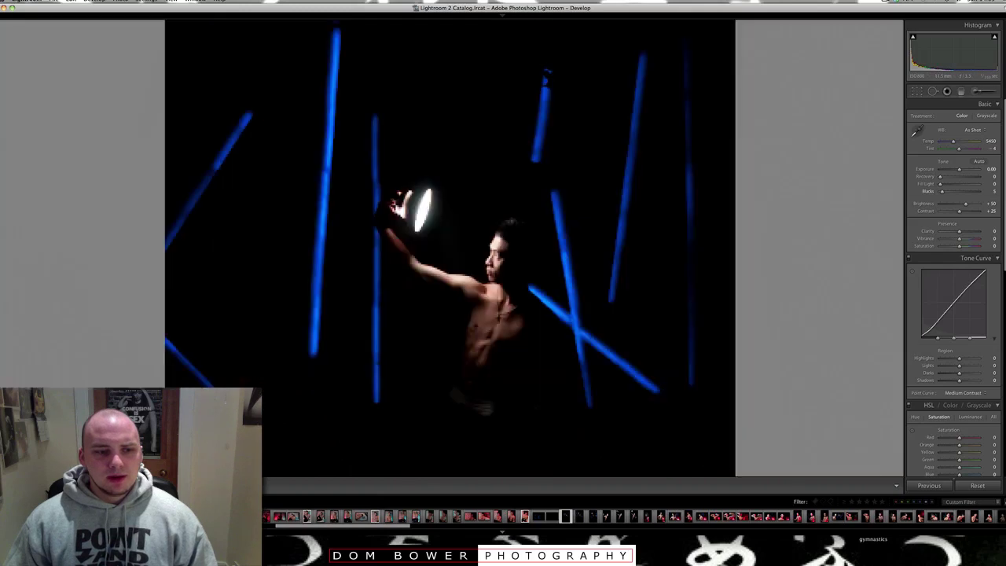
left_click(409, 333)
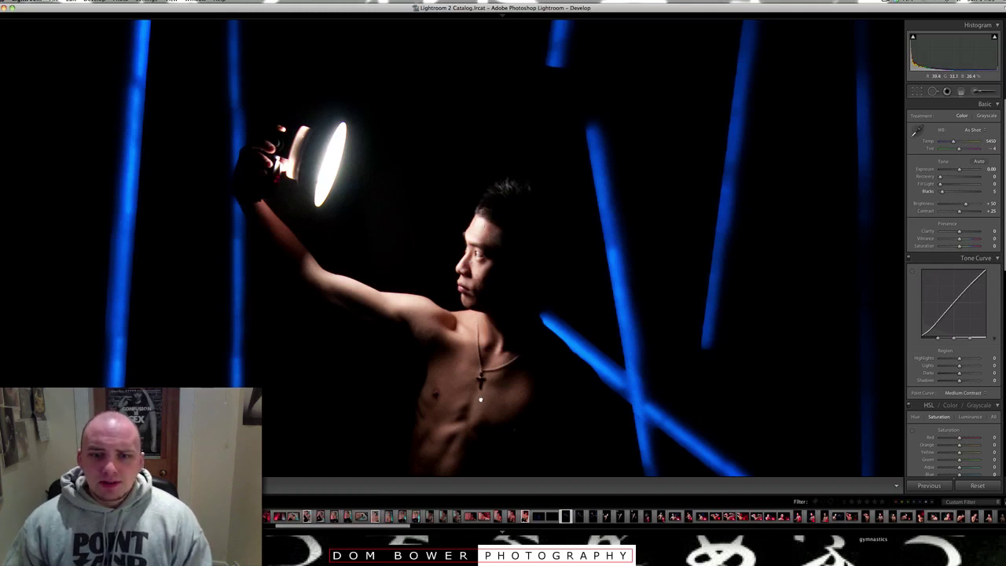
scroll(489, 289, "down", 4)
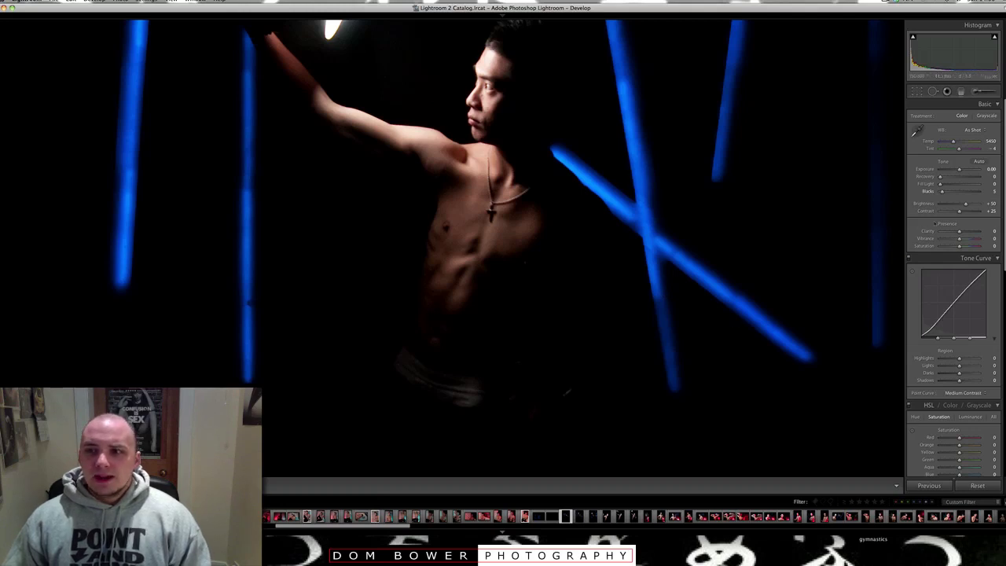
left_click(839, 232)
Adjust Blacks, raise Recovery to 48 and set Exposure to +0.50, checking shadow clipping.
left_click_drag(942, 192, 939, 192)
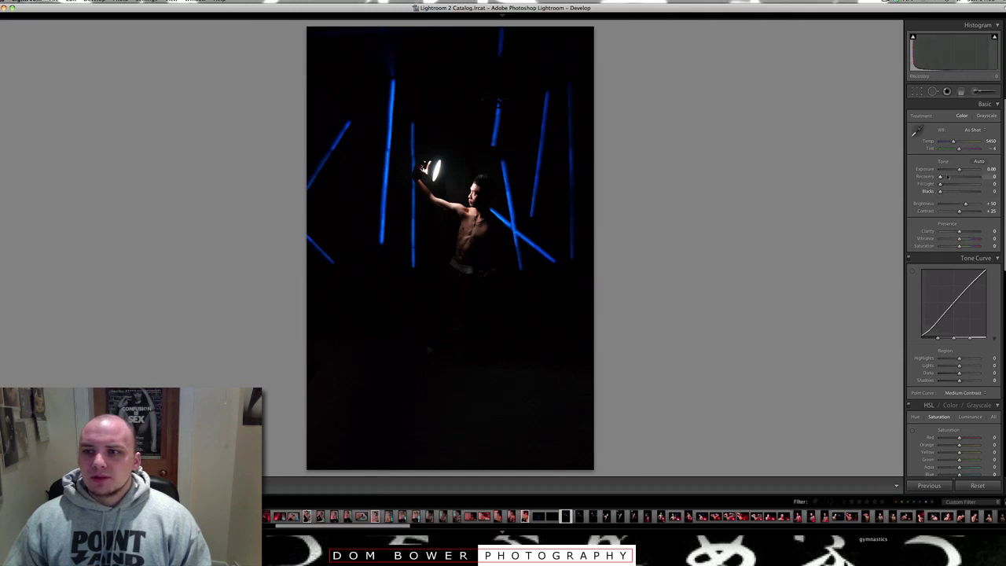
left_click_drag(955, 179, 979, 170)
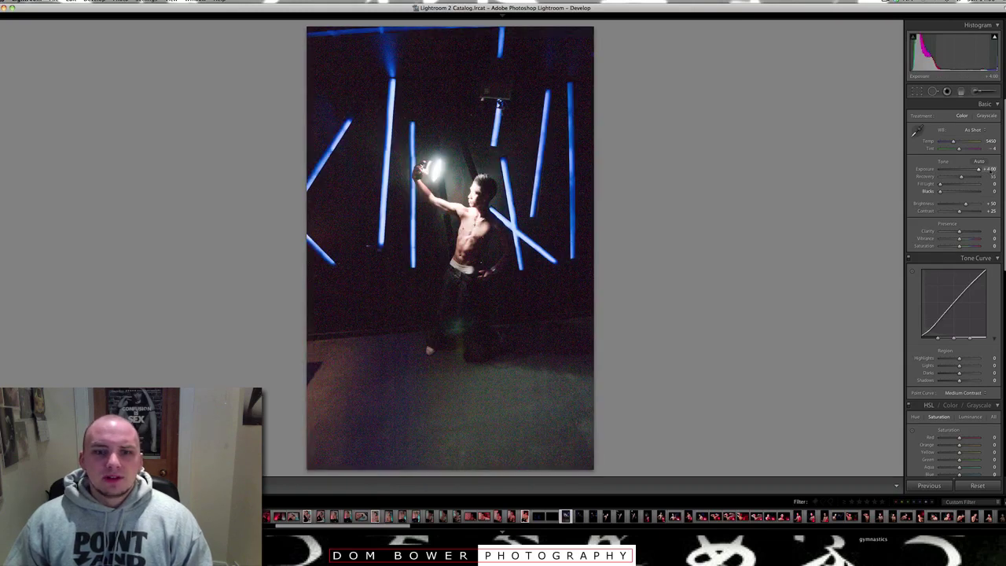
left_click_drag(977, 169, 966, 171)
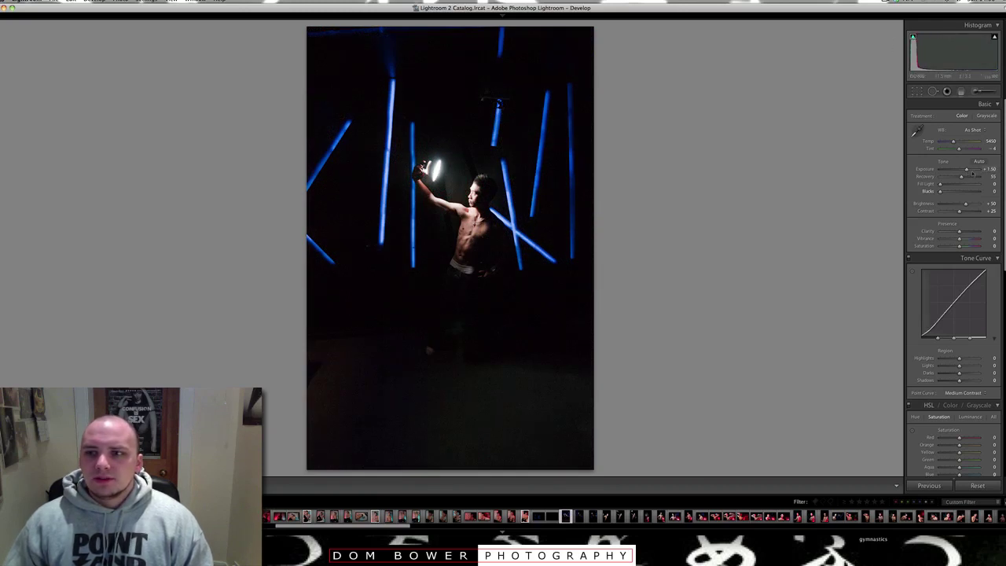
left_click_drag(940, 191, 962, 169)
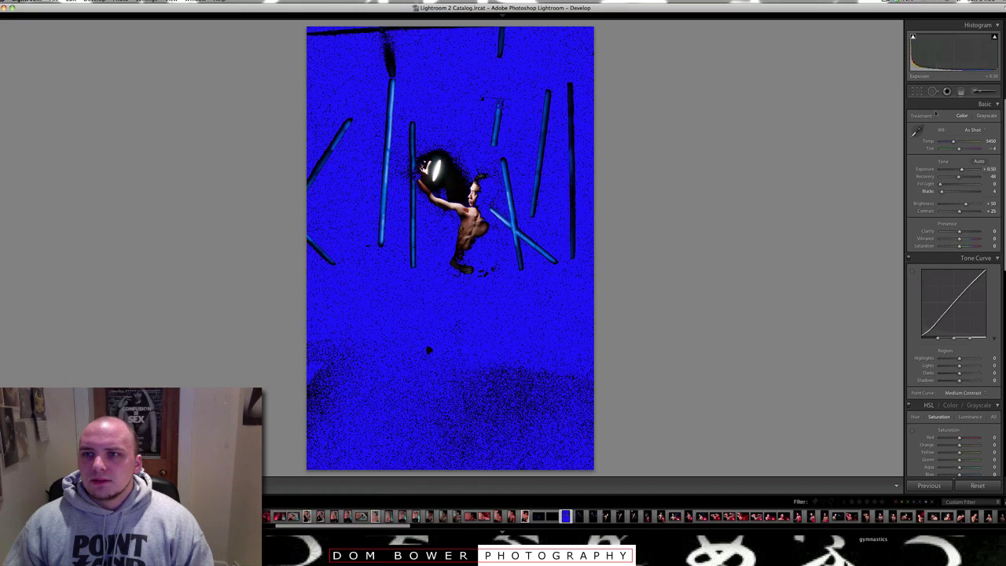
key("j")
Check the crossed poles up close, then flag the lamp portrait as a pick.
left_click(514, 226)
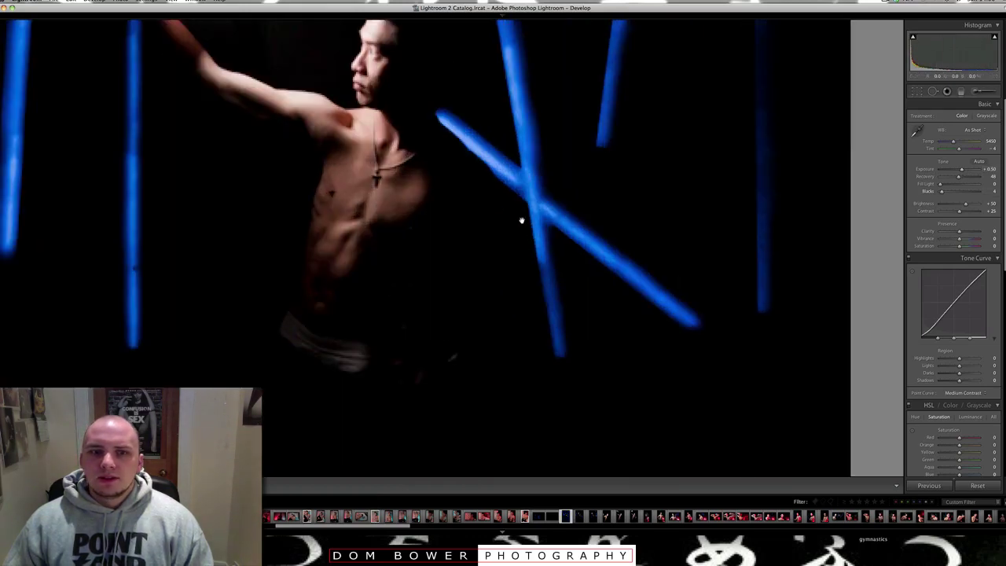
left_click(521, 220)
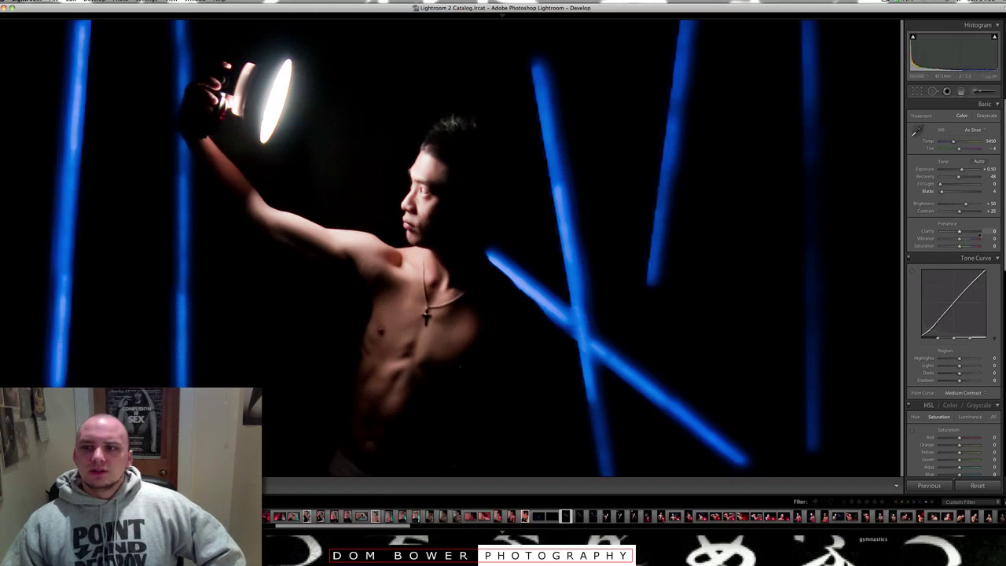
key("super+z")
key("super+z")
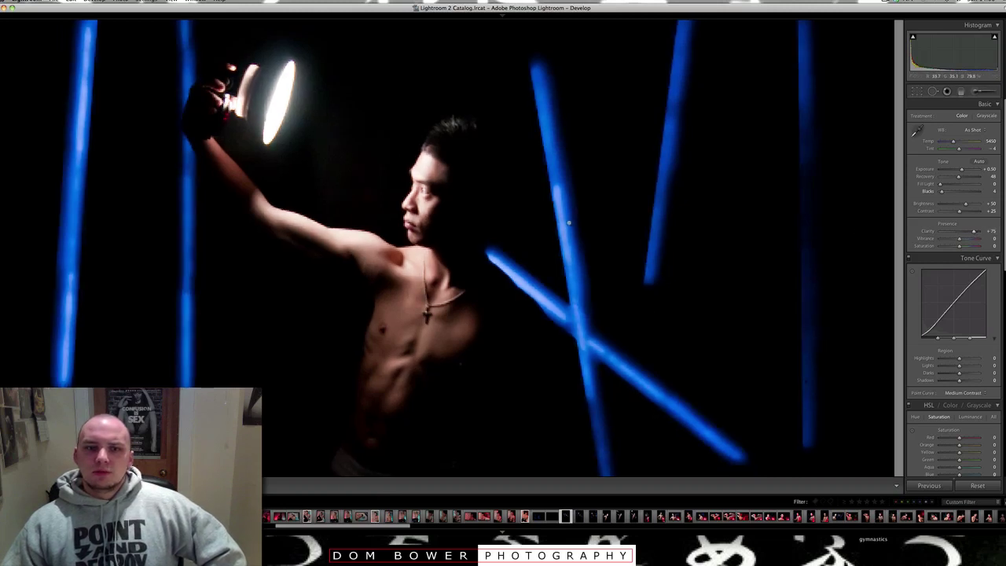
key("shift+p")
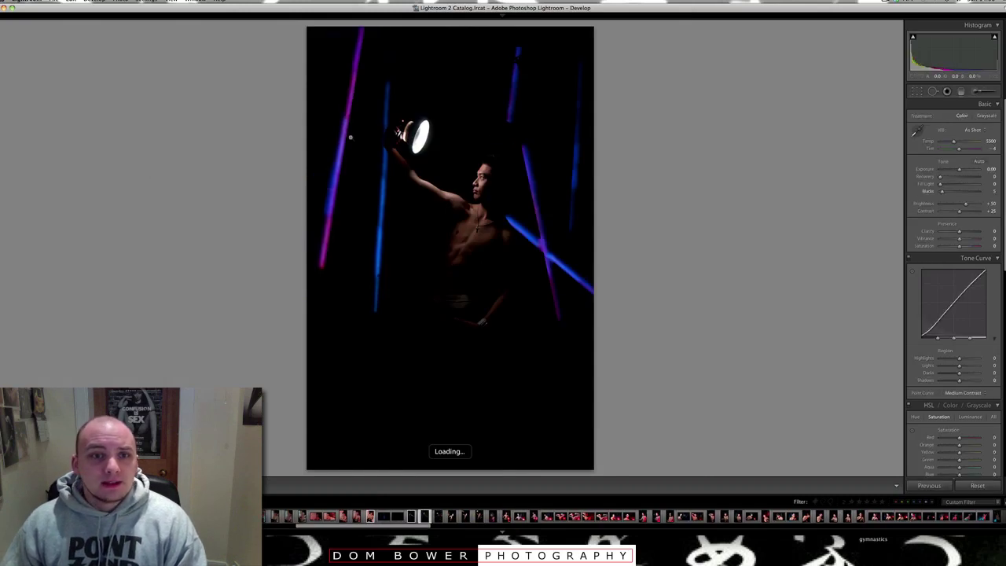
Inspect the blue-gel portrait at 1:1 around the lamp, hand and chest, then flag it as a pick.
left_click(357, 77)
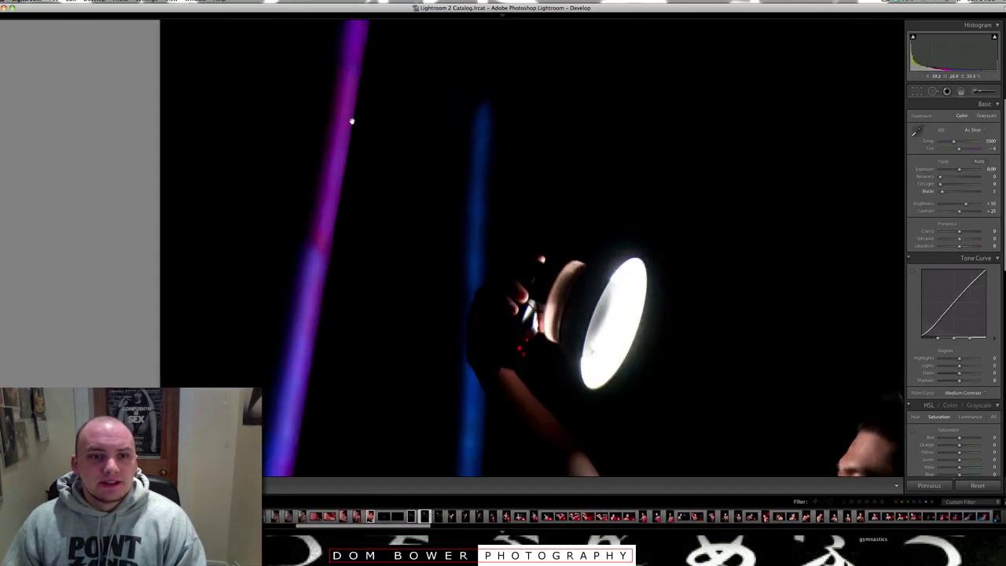
left_click(330, 281)
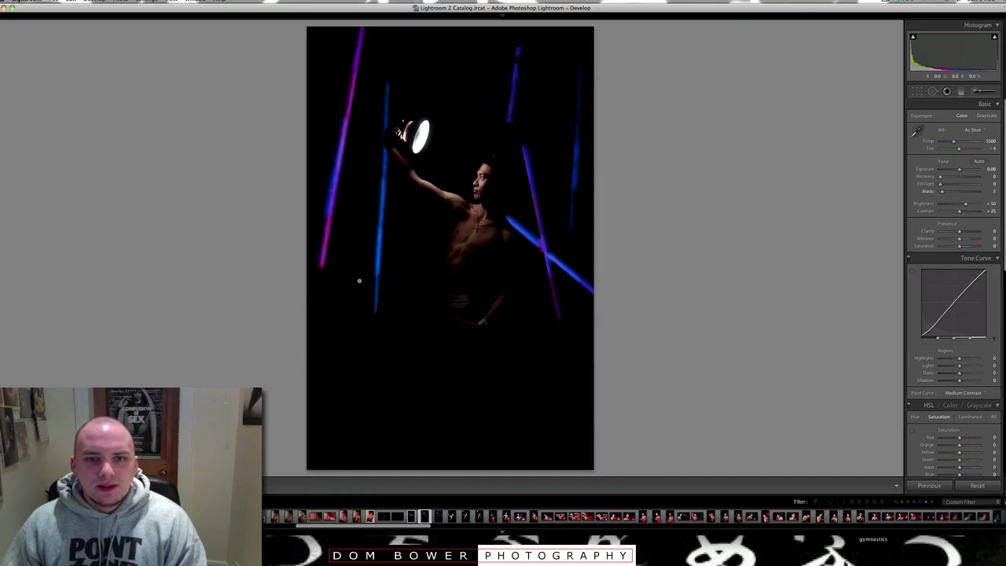
left_click(362, 194)
left_click_drag(536, 69, 479, 222)
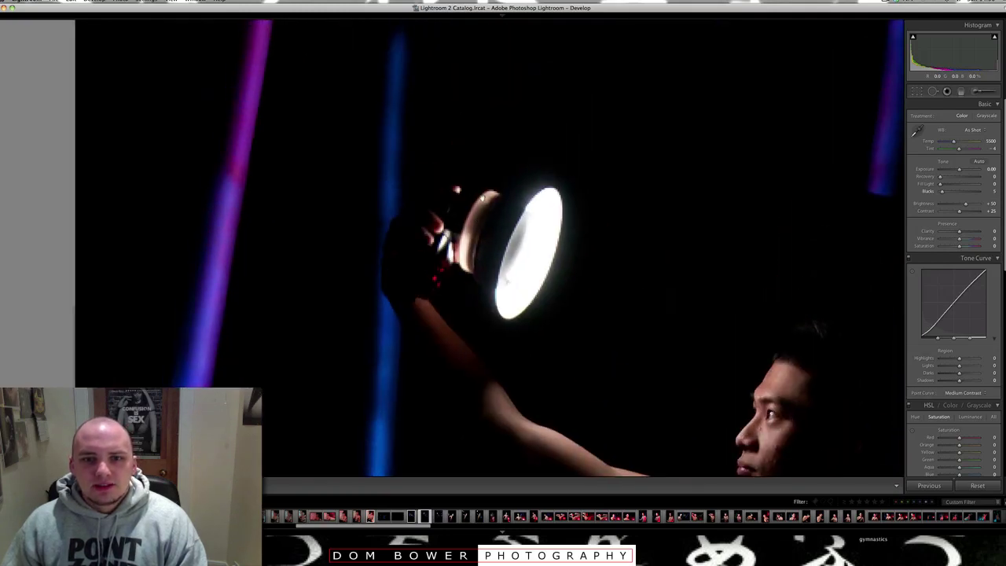
left_click_drag(630, 345, 536, 246)
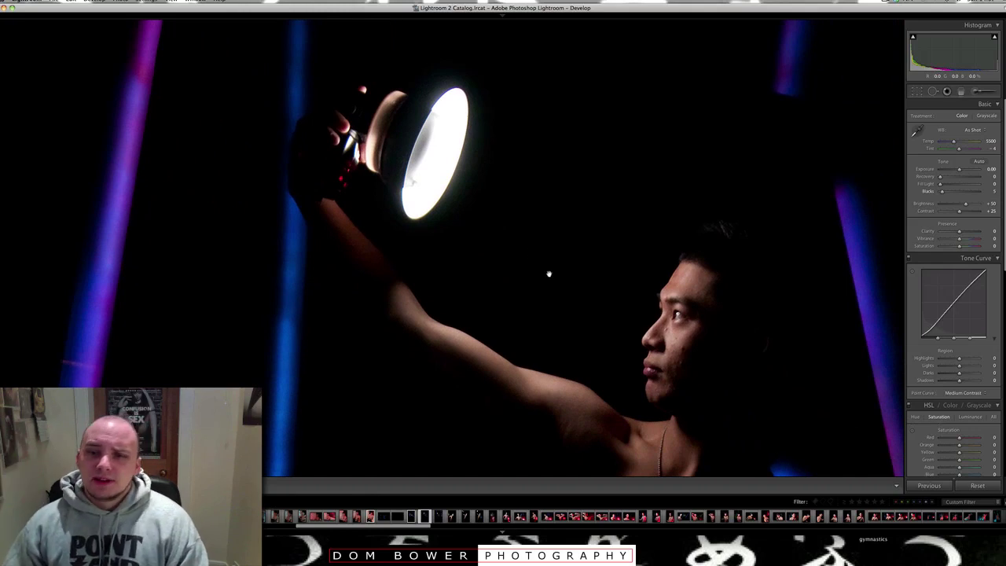
left_click_drag(549, 275, 517, 230)
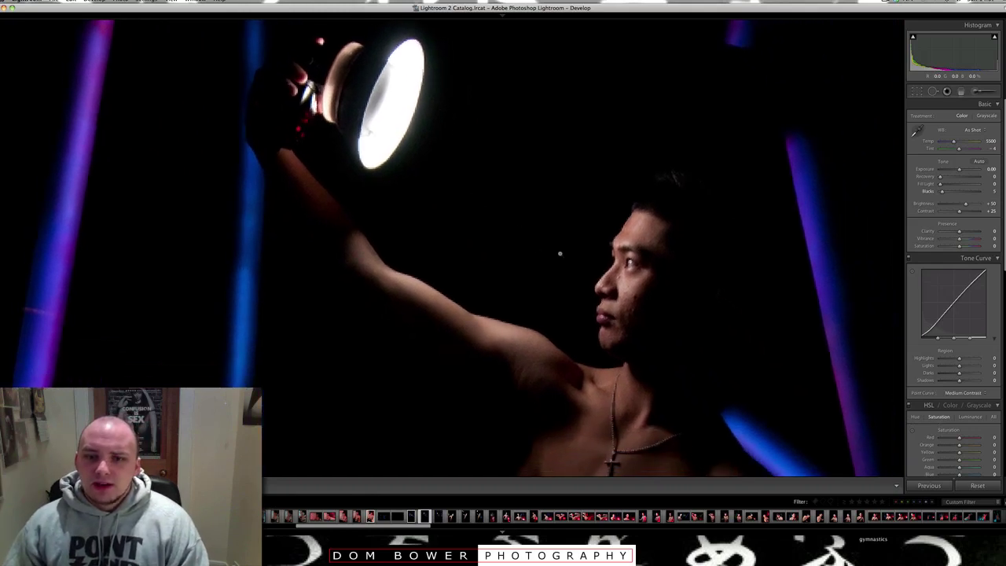
left_click(536, 248)
key("p")
Two photos ahead, push Vibrance toward +100 and warm the white balance to about 6068.
key("Right")
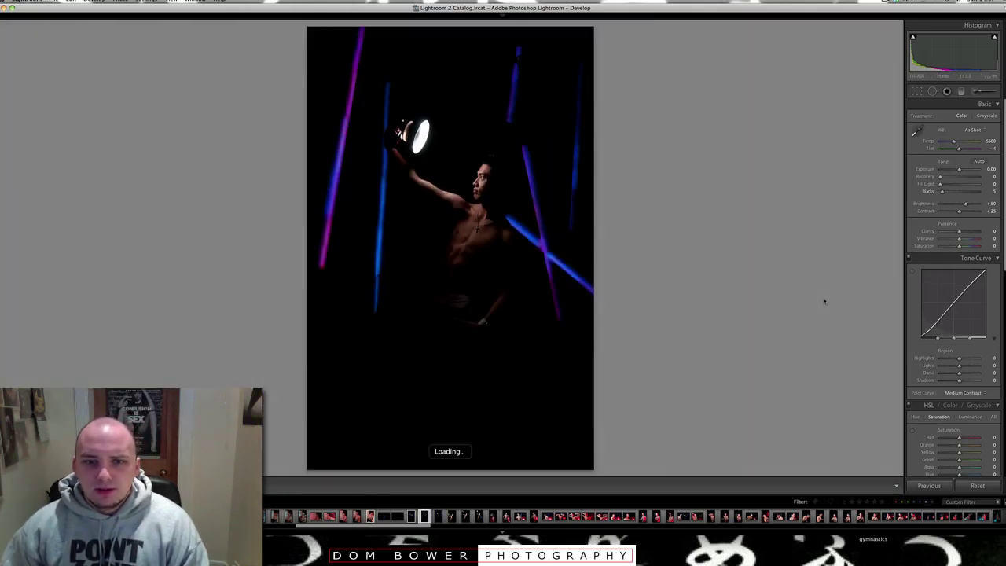
key("Right")
left_click_drag(958, 238, 972, 239)
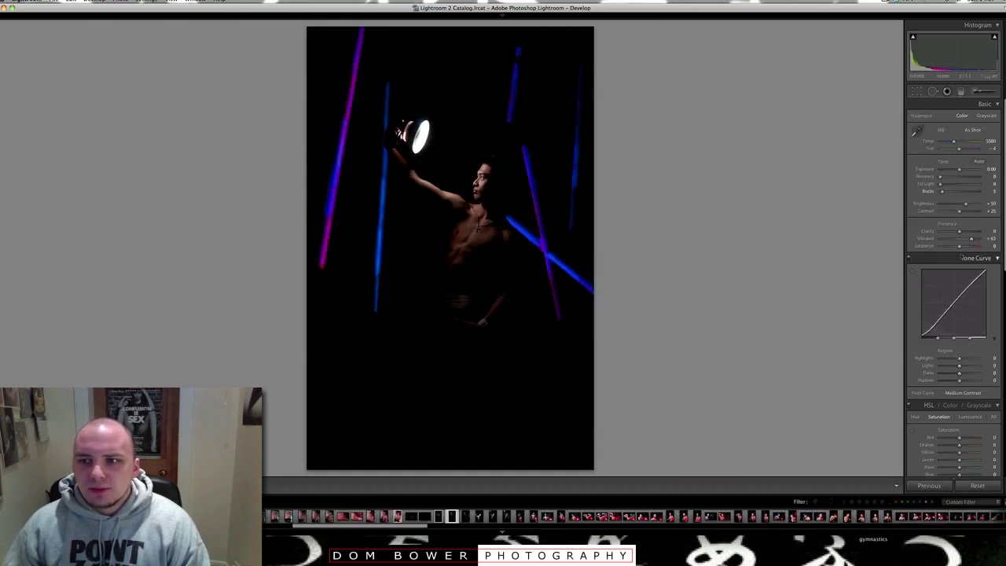
left_click_drag(971, 239, 979, 239)
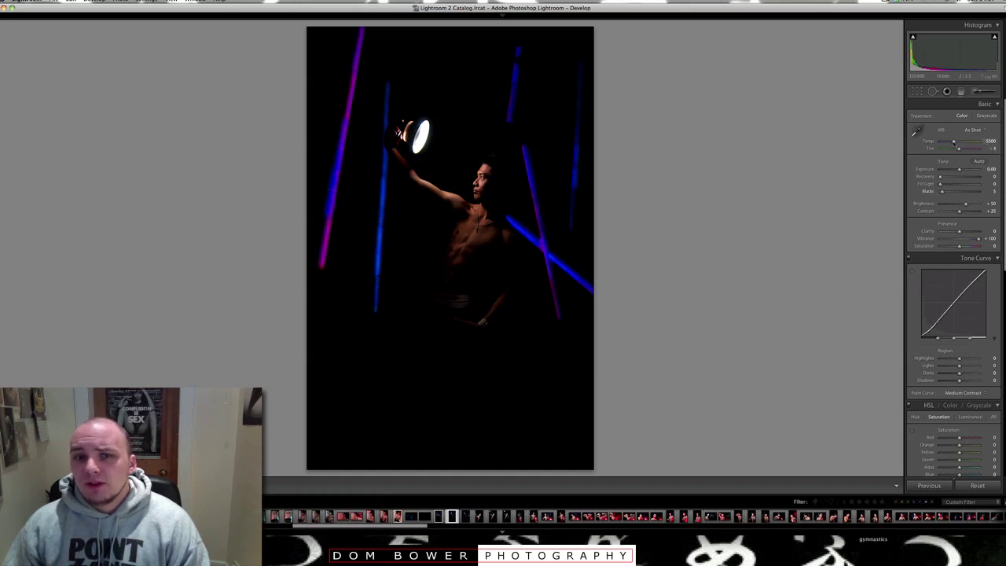
left_click_drag(953, 142, 957, 146)
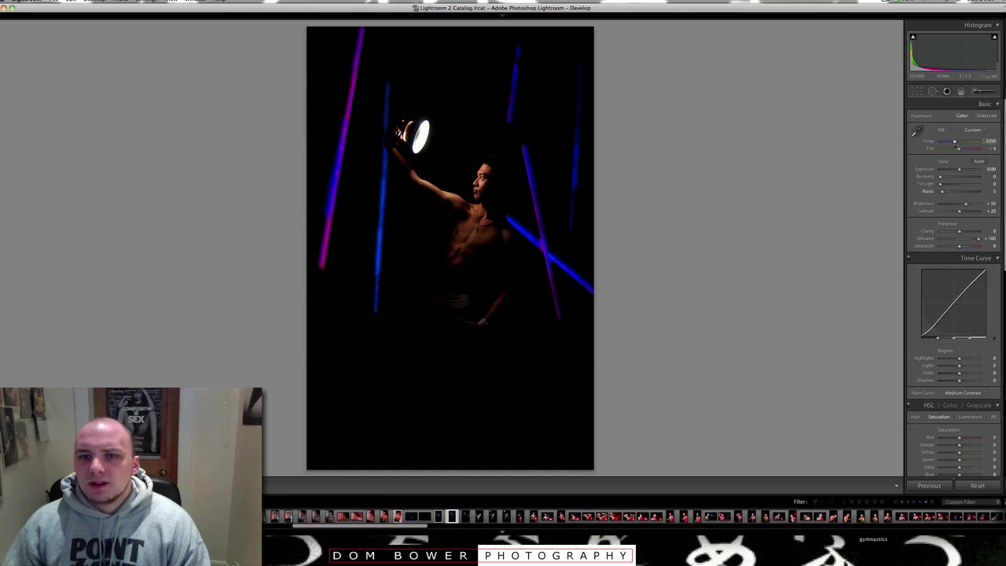
After a close check, set Vibrance to +58 and Saturation to +17, and raise the tone curve Lights.
left_click(474, 307)
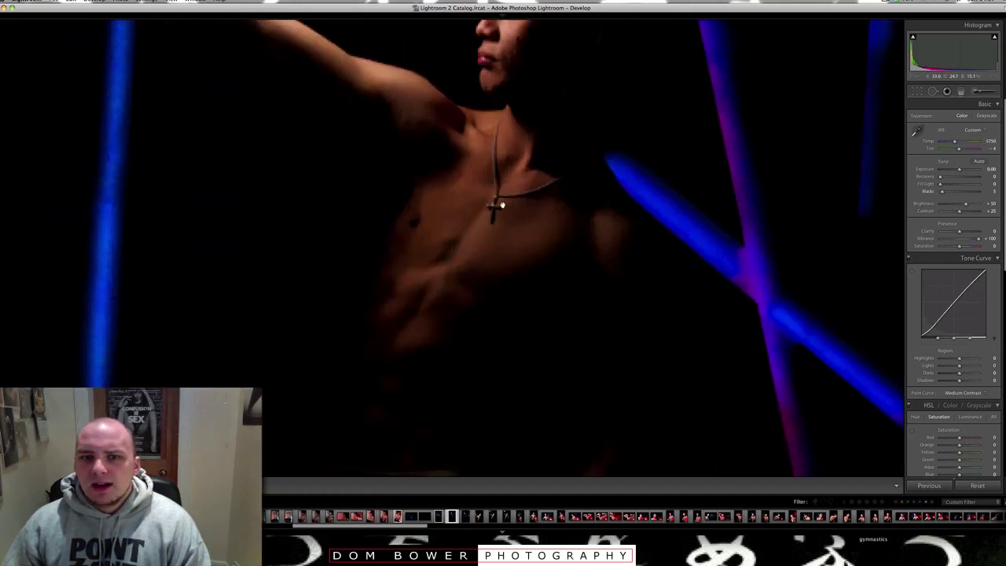
left_click(474, 307)
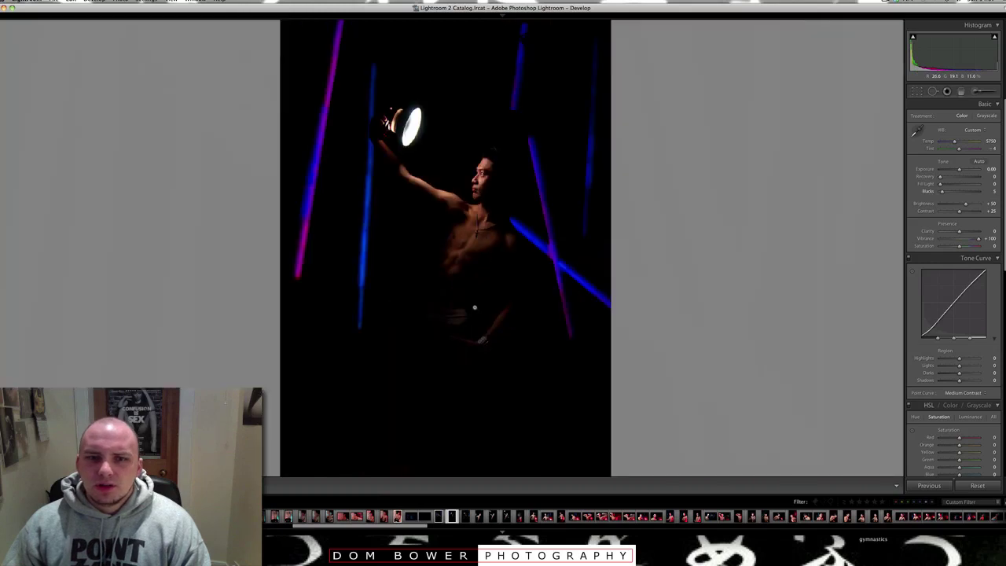
left_click_drag(977, 239, 970, 239)
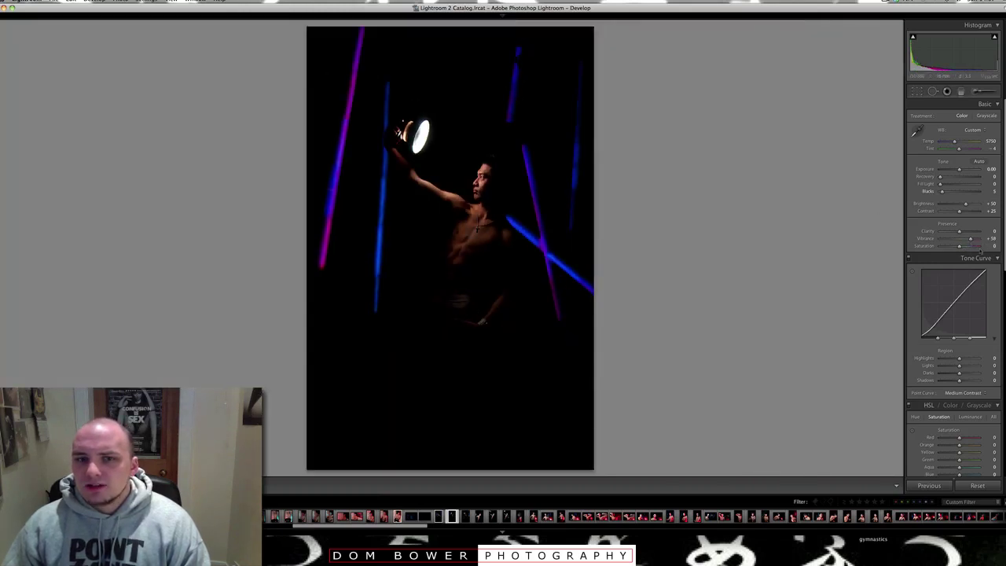
left_click(976, 246)
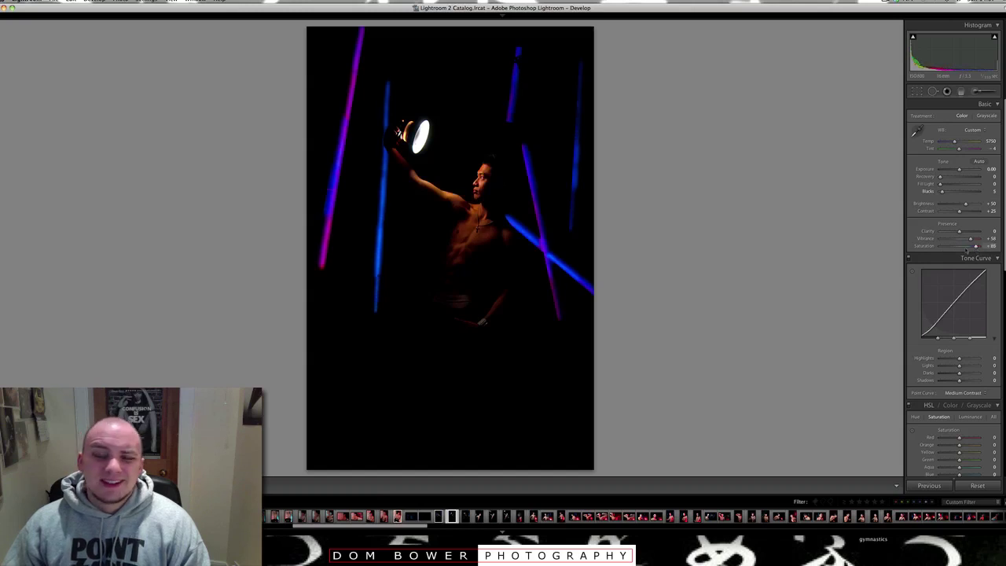
left_click_drag(976, 245, 963, 246)
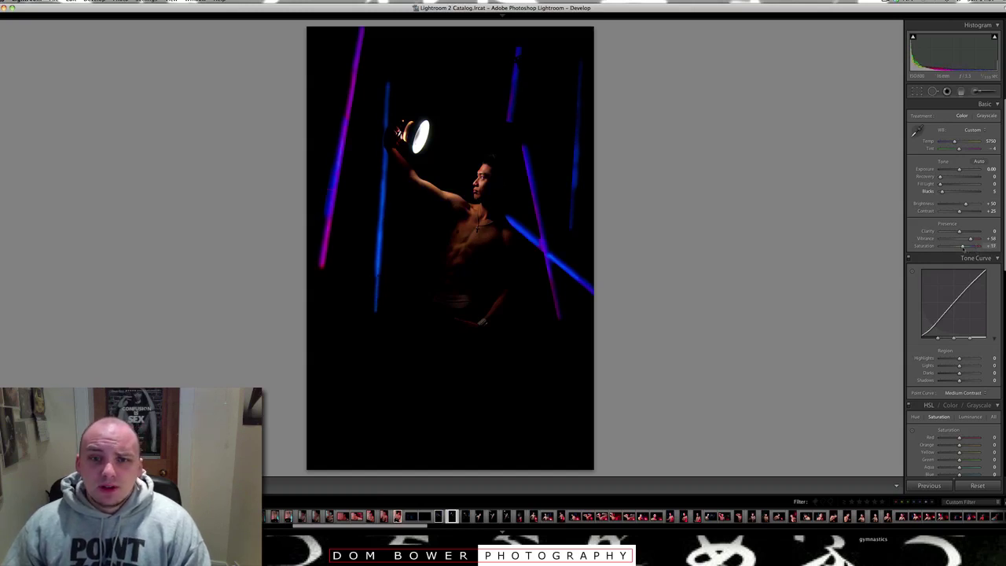
left_click_drag(973, 284, 973, 281)
Step forward past the hands-on-hips and hat shots to the red-lit arms-behind-head portrait.
key("Right")
key("Right")
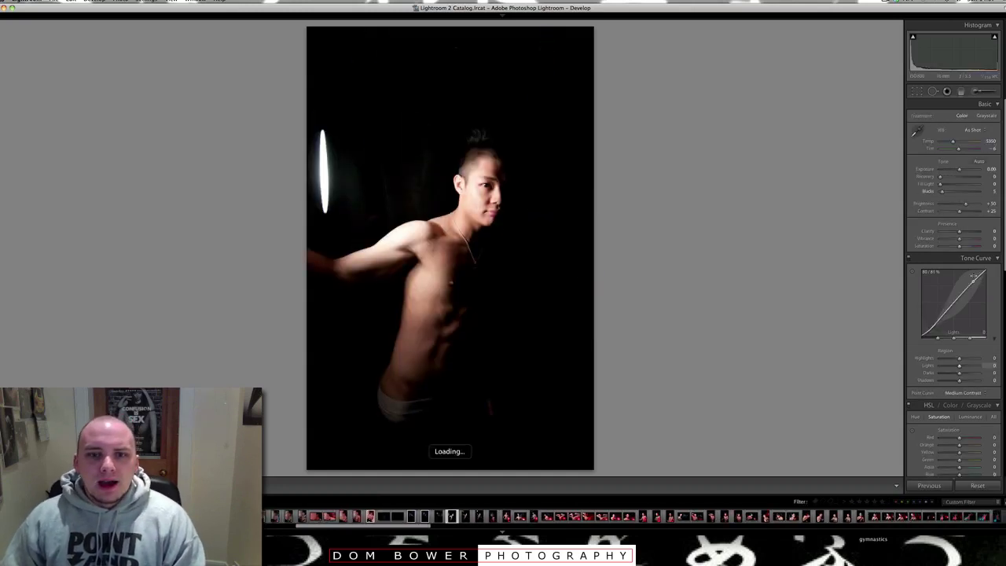
key("Right")
key("Right")
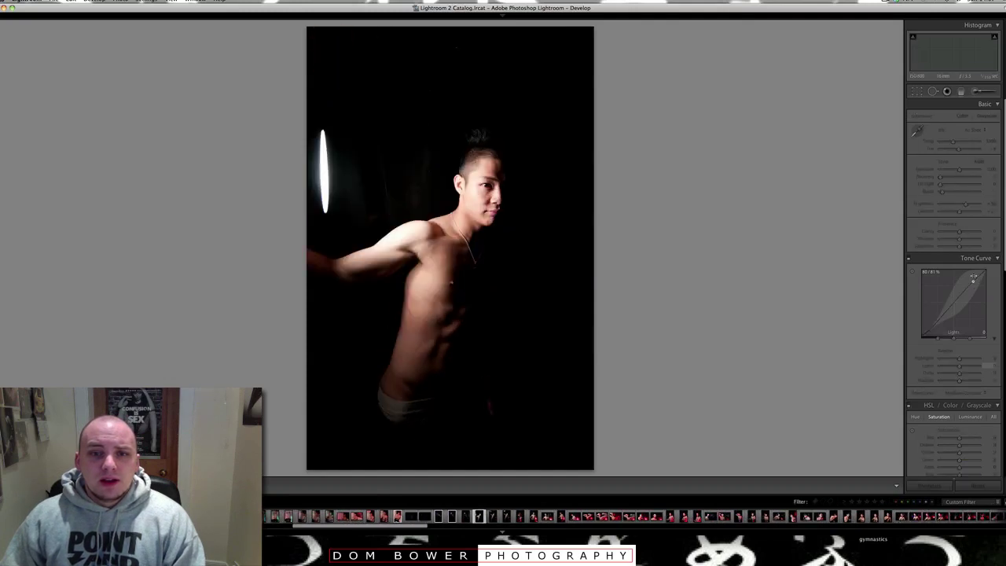
key("Right")
key("Right")
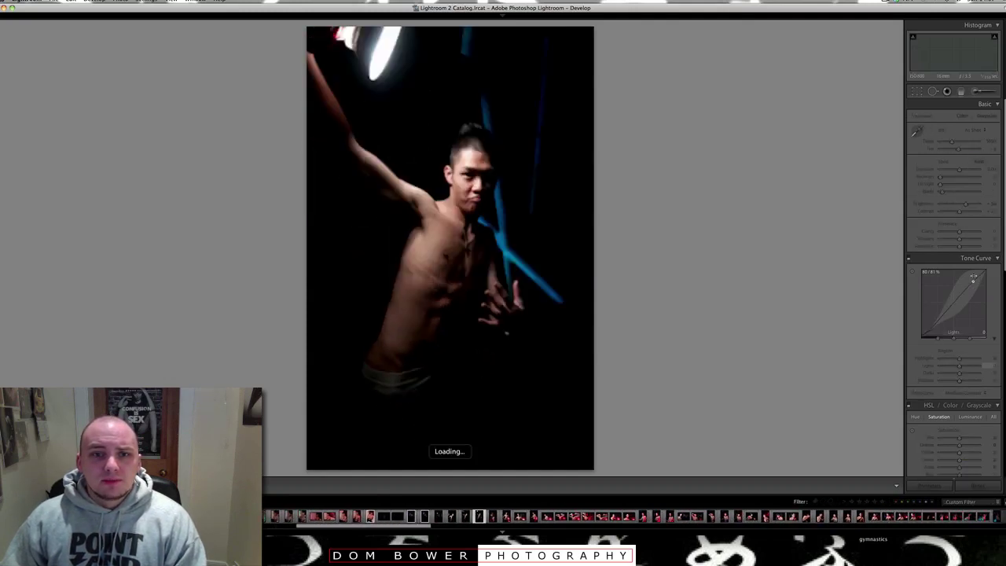
key("Left")
key("Right")
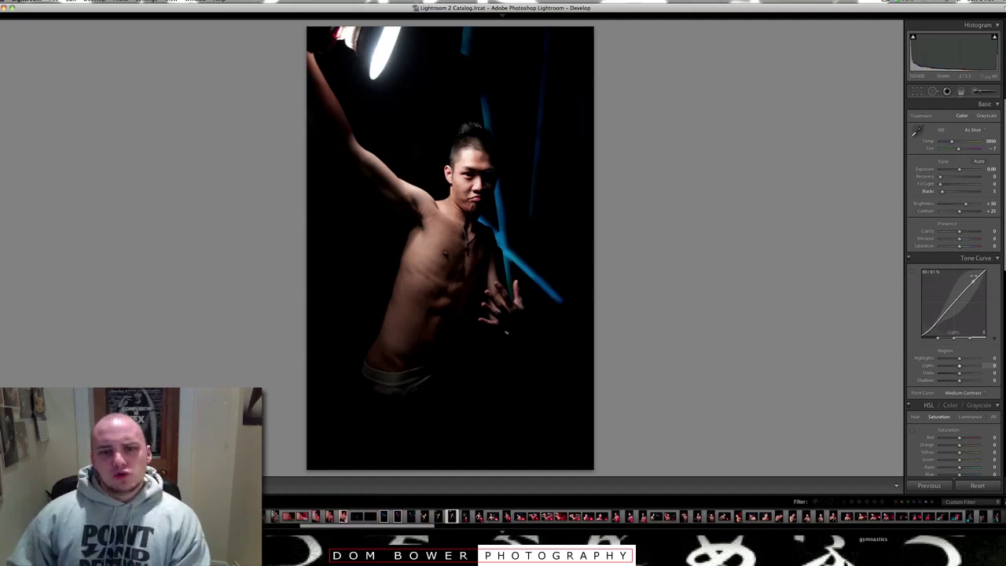
key("Right")
key("Right")
key("Right")
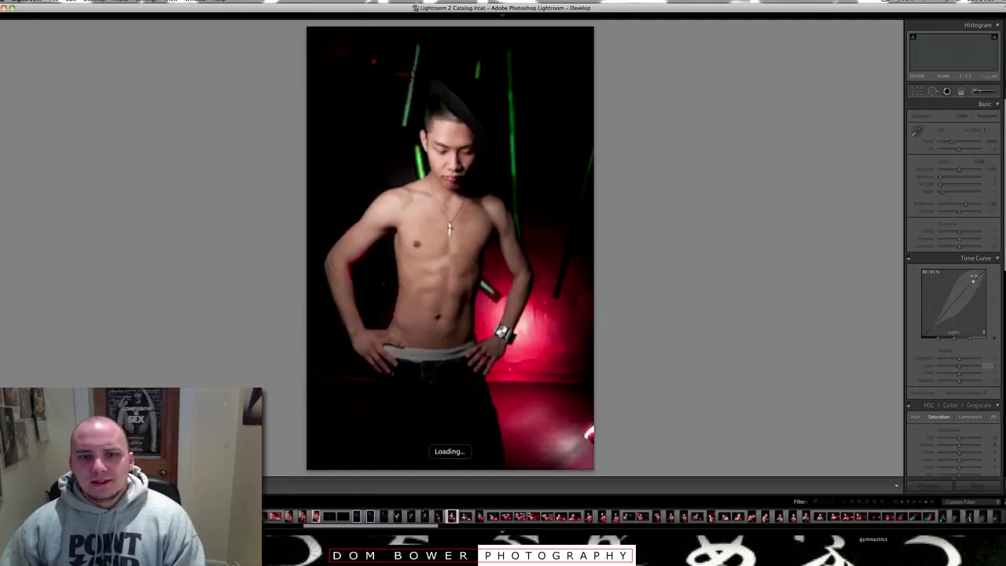
key("Right")
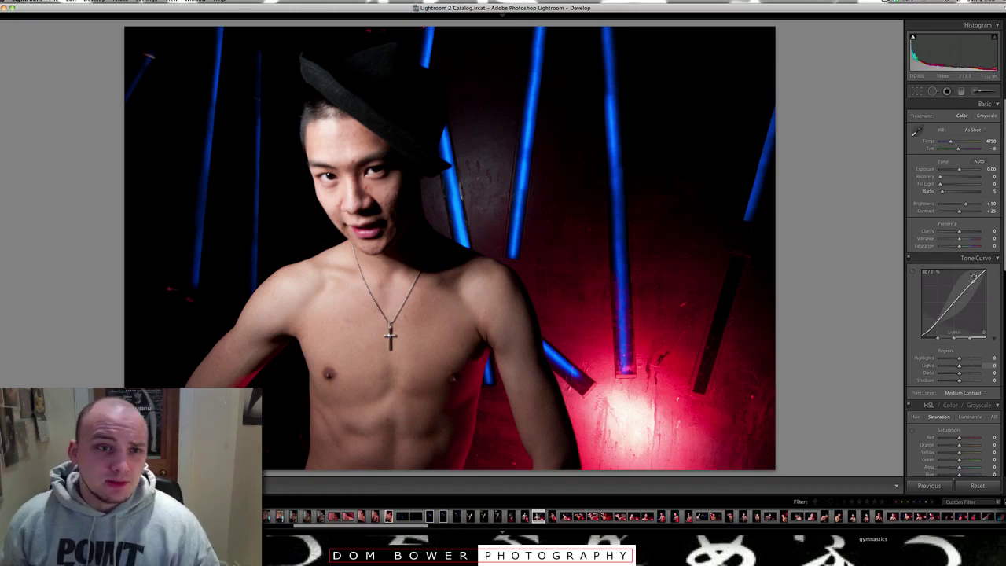
key("Right")
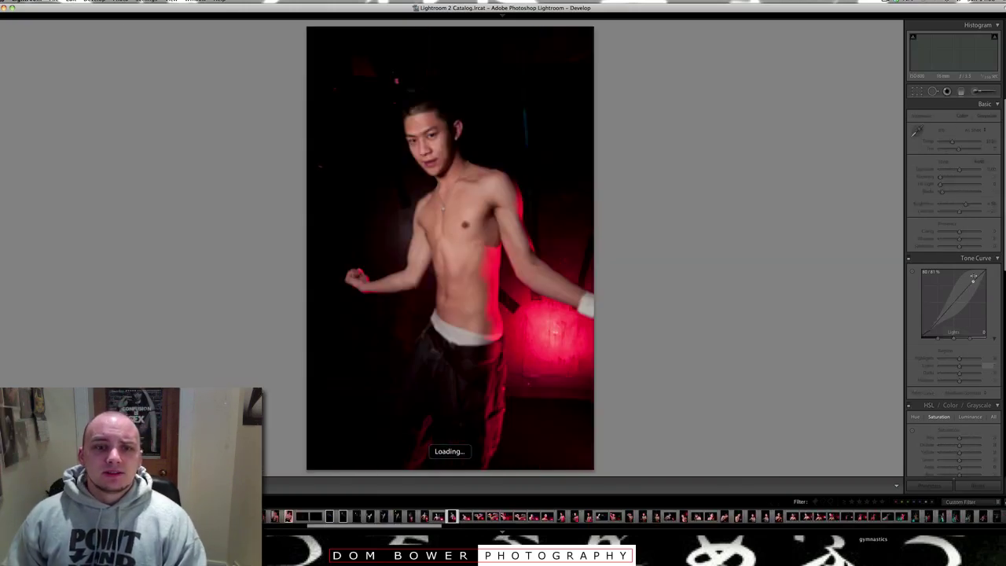
key("Right")
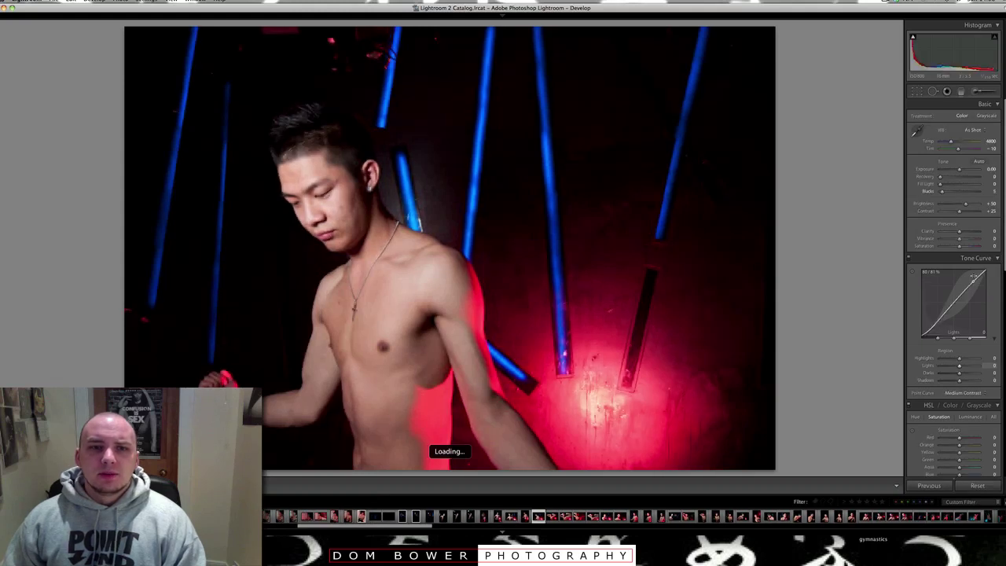
key("Right")
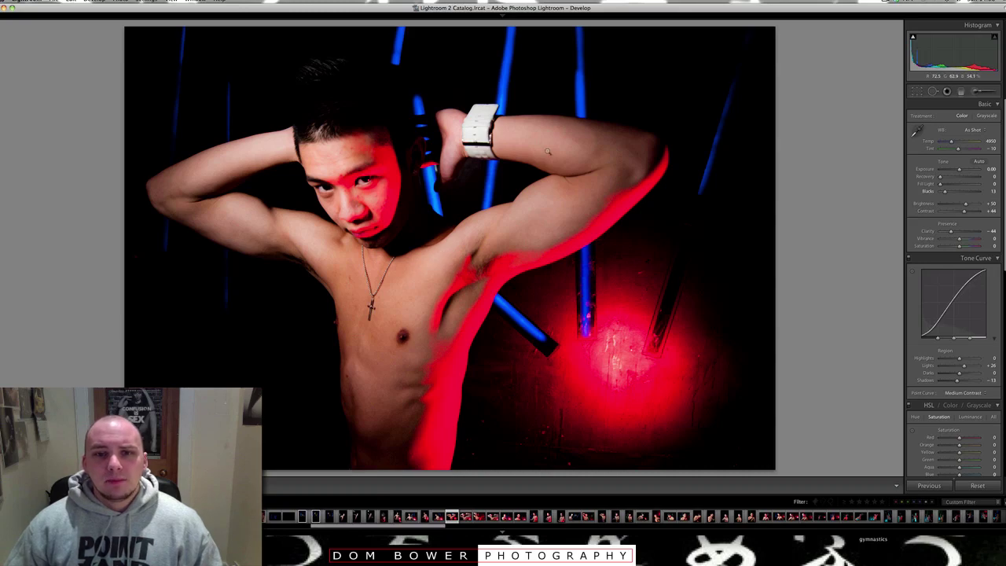
Check the raised-arms portrait at 1:1 around the arm and red floor, then drop Vibrance to about -81.
left_click(480, 244)
left_click(512, 140)
left_click(515, 139)
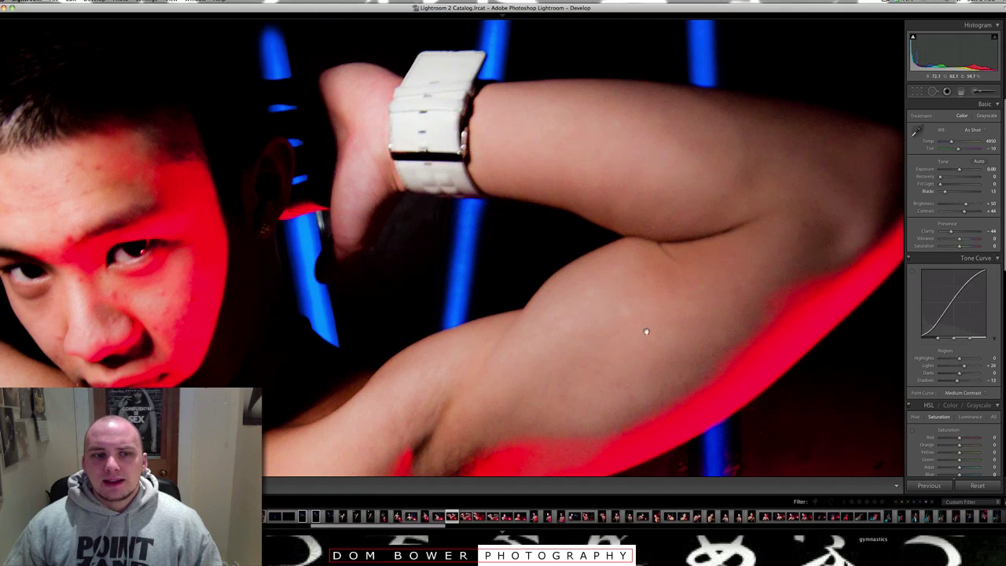
left_click_drag(782, 427, 496, 176)
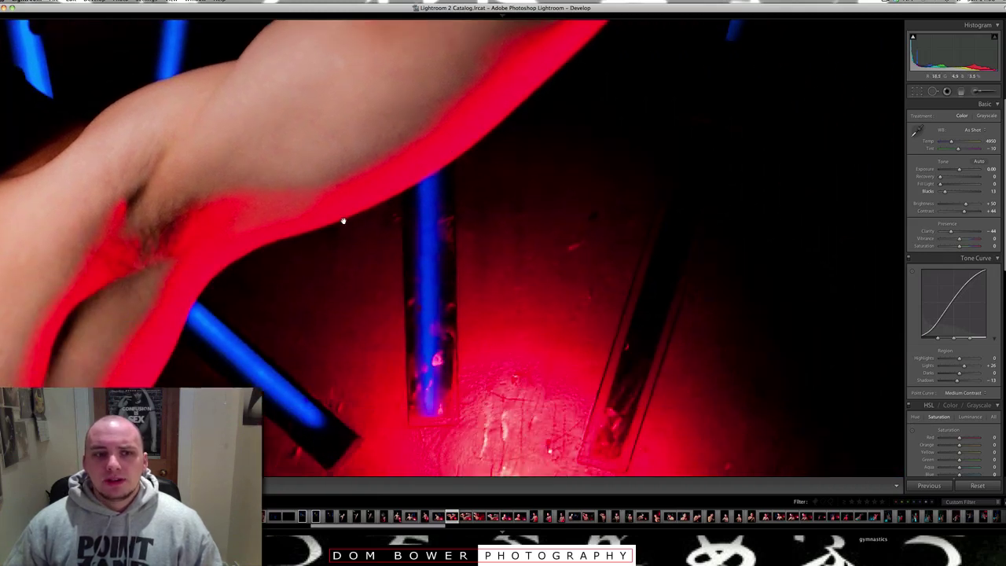
left_click_drag(342, 221, 489, 327)
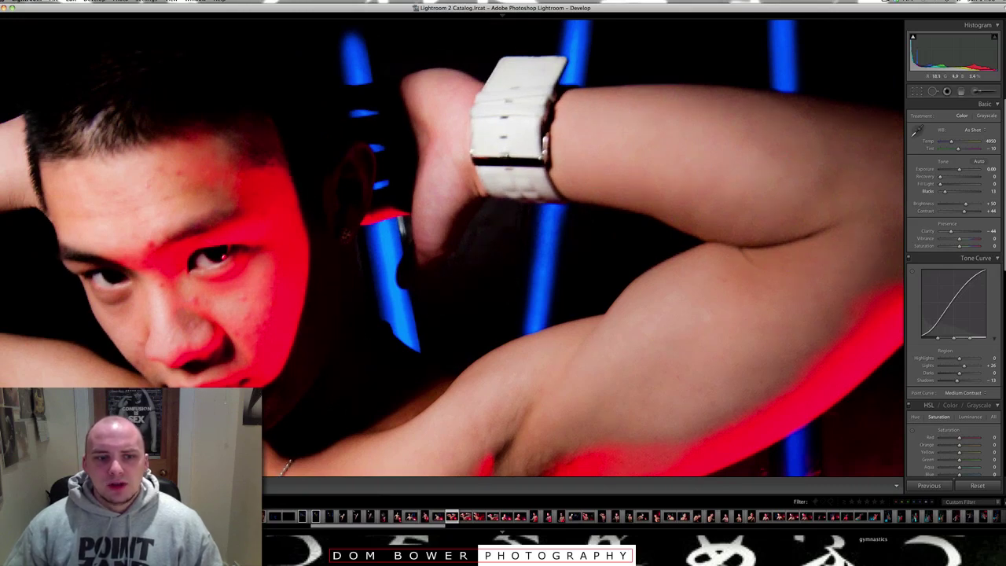
left_click(327, 220)
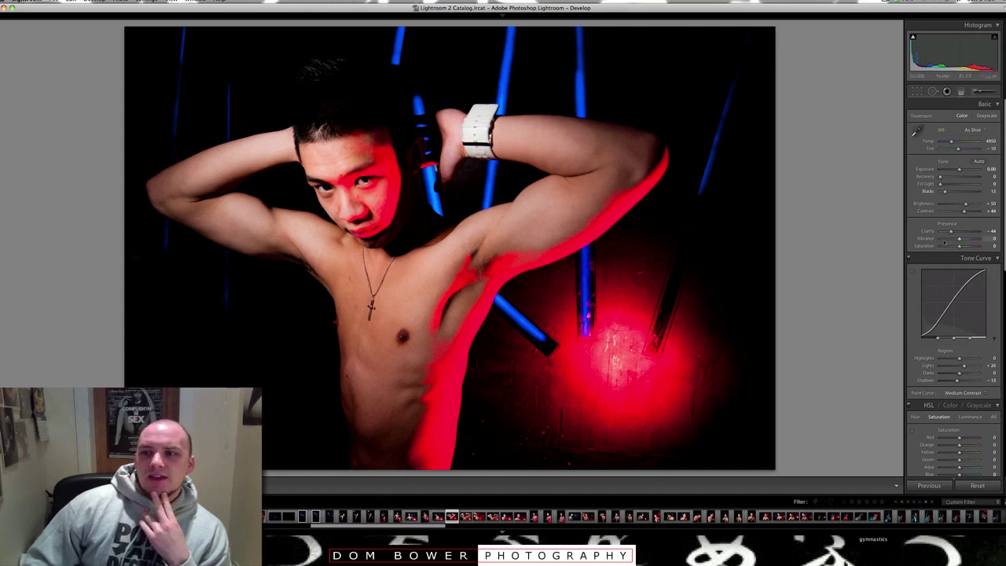
left_click(944, 239)
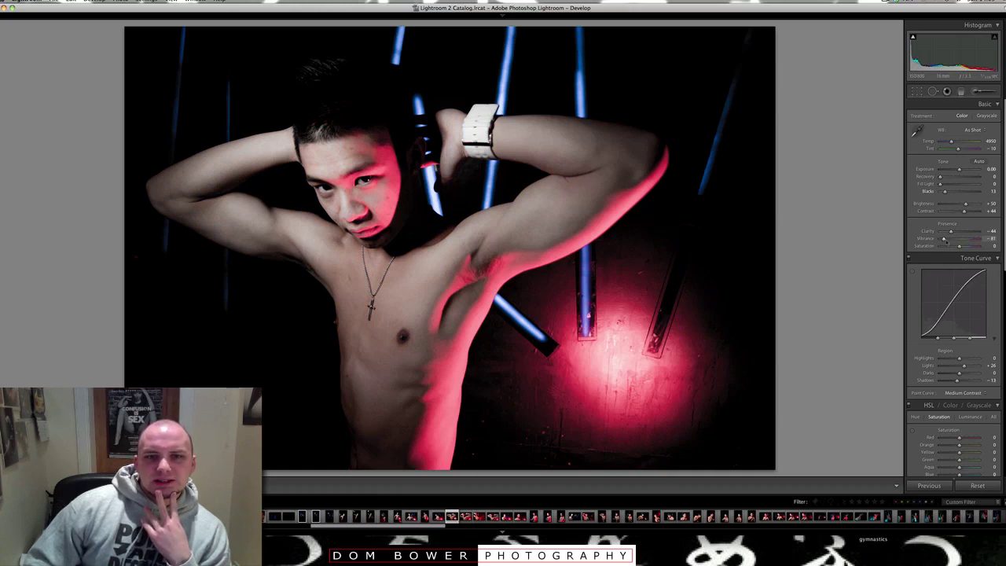
Reset Vibrance near 0, then use the HSL Saturation targeted tool to set Red -43 and Orange -19.
left_click(958, 239)
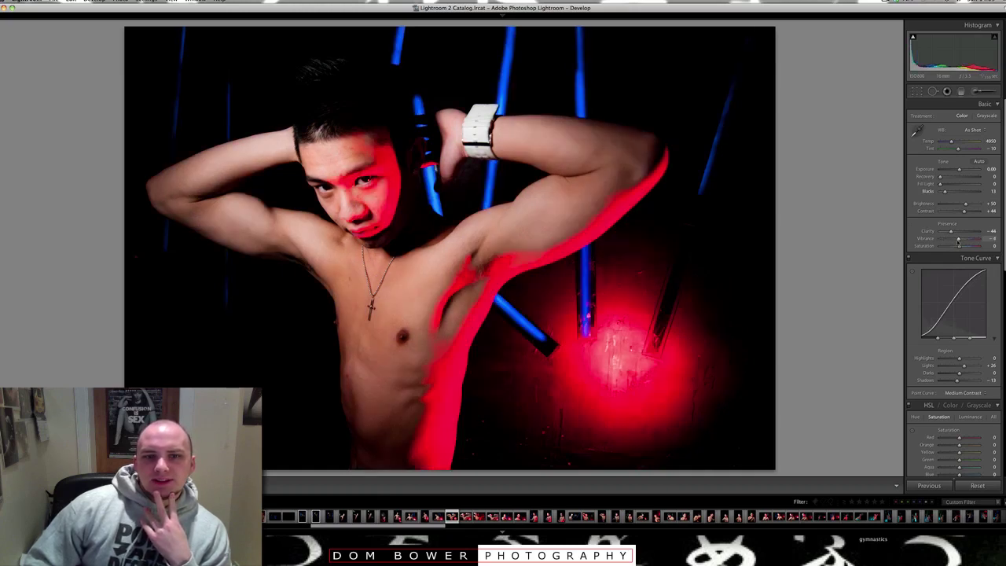
scroll(958, 242, "down", 5)
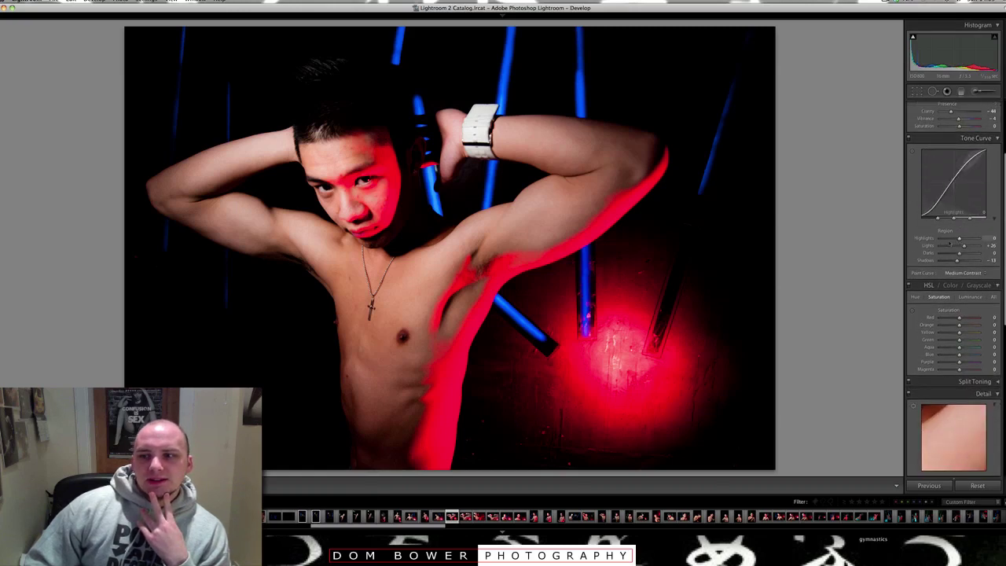
scroll(981, 334, "up", 2)
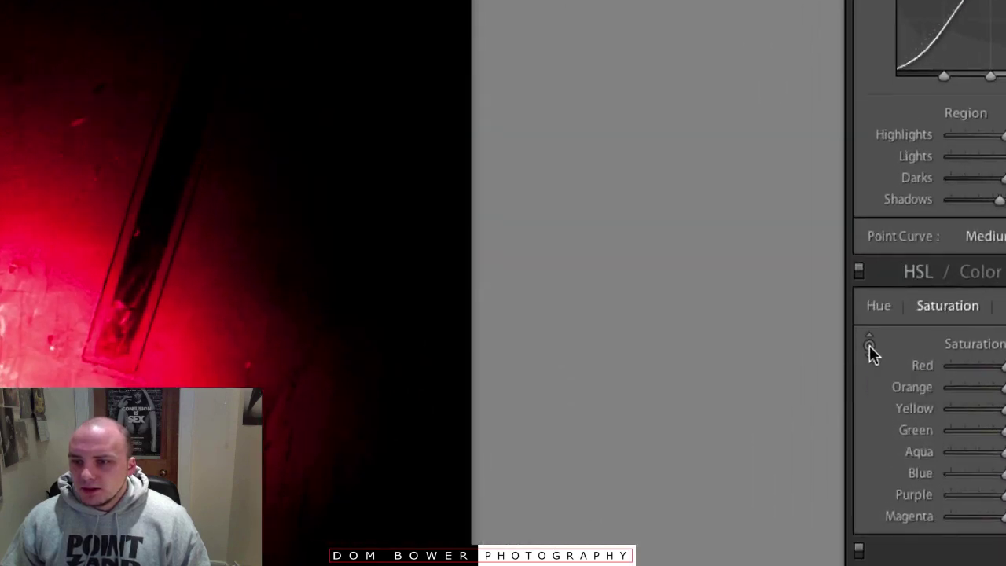
left_click(871, 350)
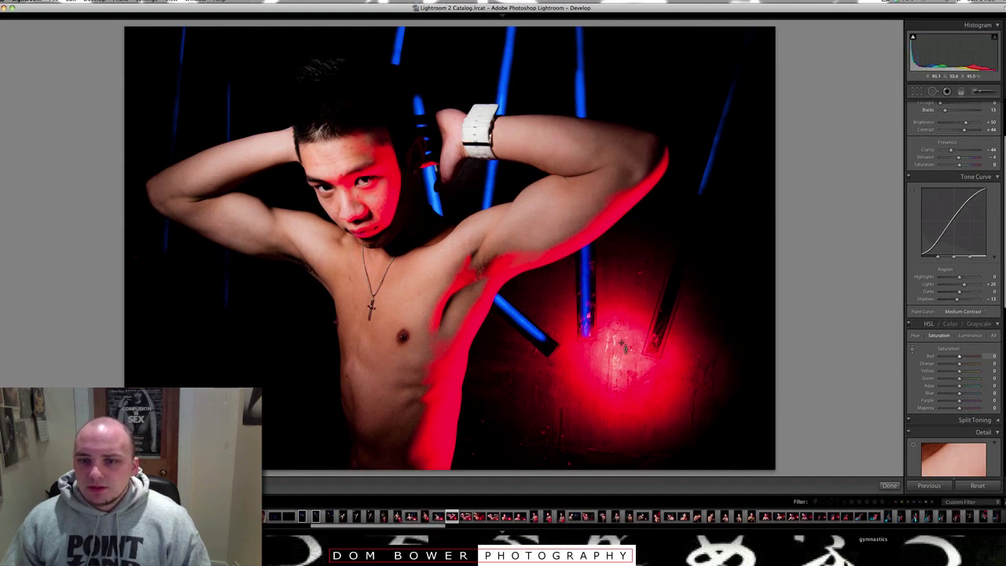
left_click_drag(628, 344, 629, 424)
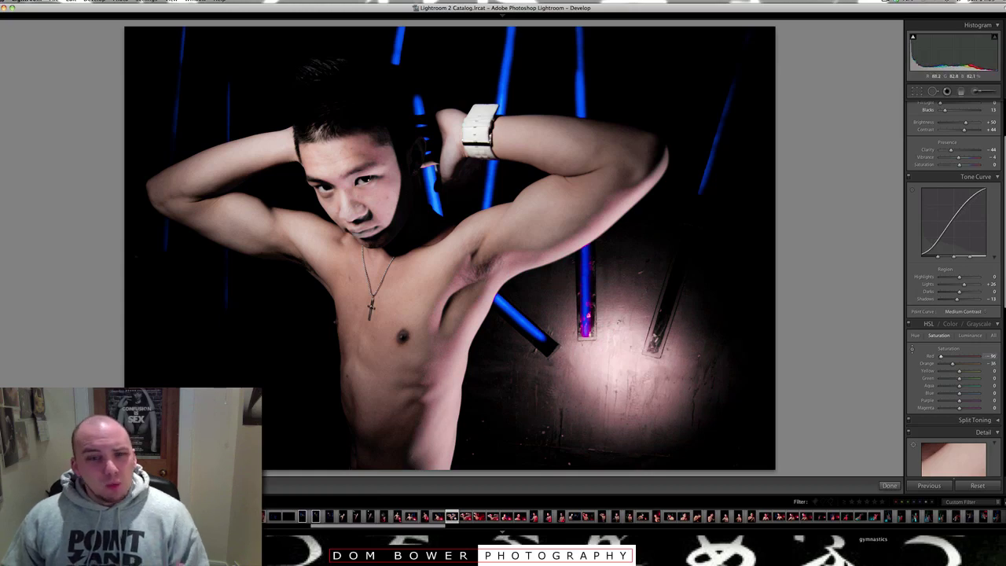
left_click_drag(629, 424, 629, 377)
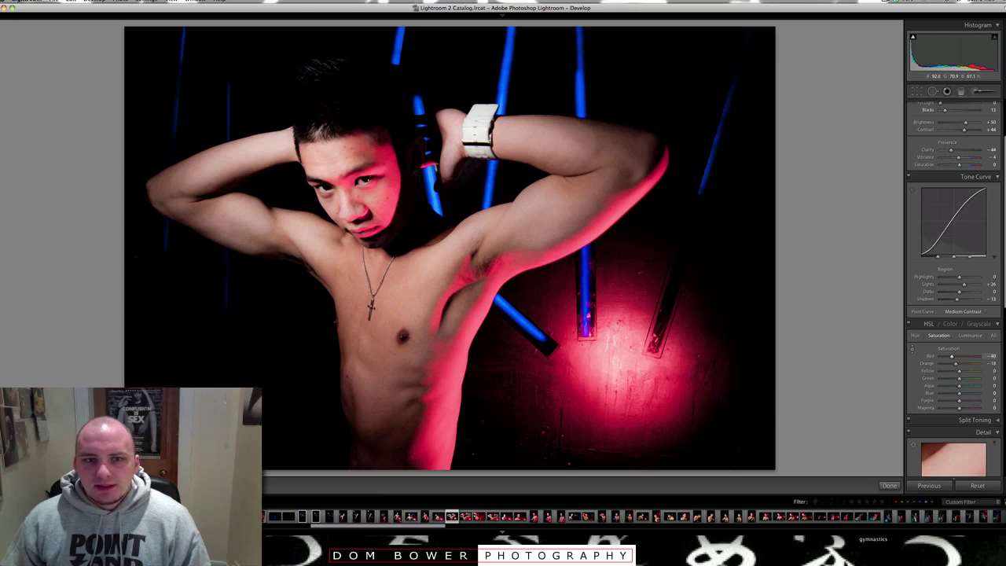
left_click_drag(625, 345, 625, 346)
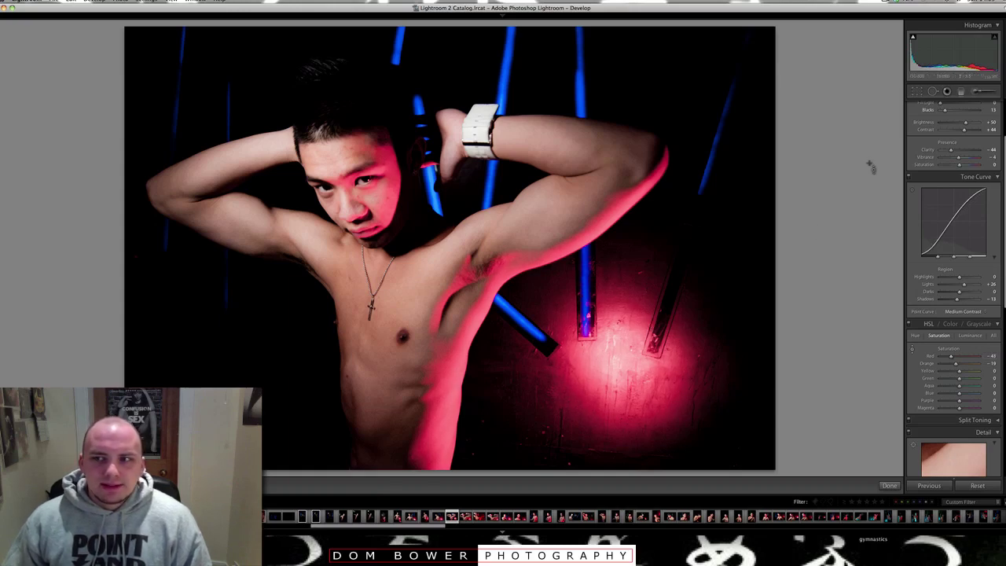
Recover the bright skin highlights, close the targeted colour tool, and flag the red-lit necklace portrait as a pick.
key("p")
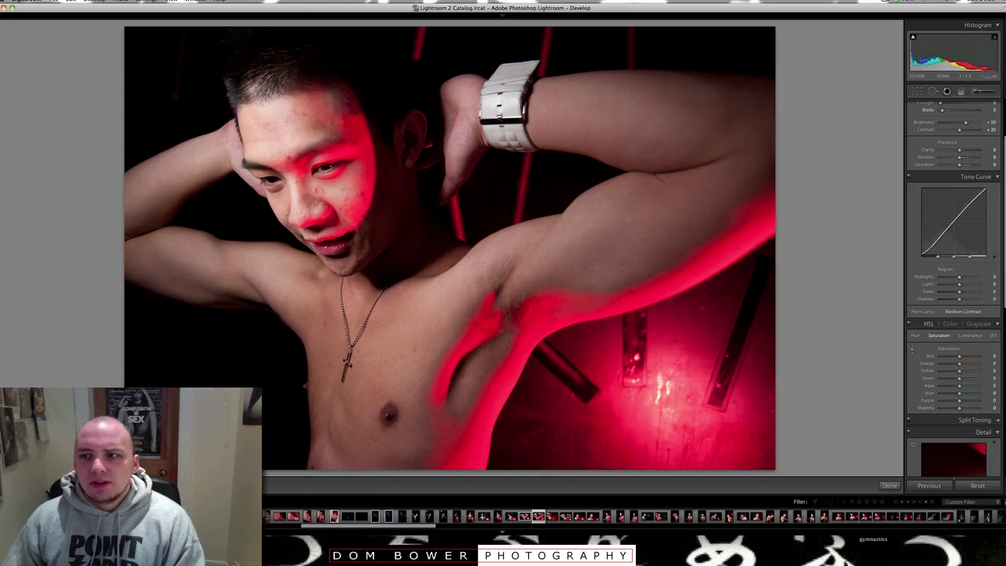
scroll(951, 113, "up", 1)
scroll(952, 113, "up", 2)
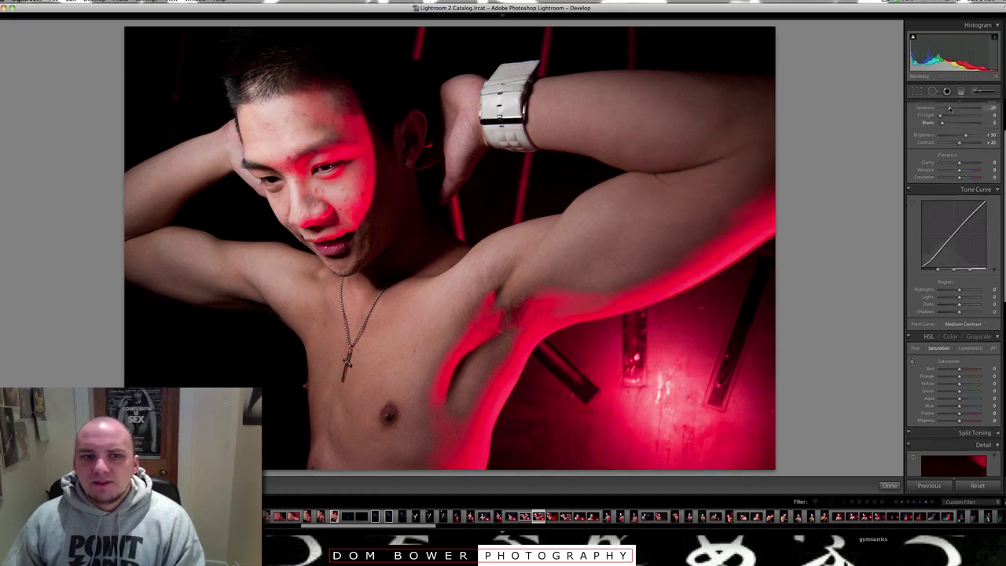
mouse_move(957, 109)
left_mouse_down()
mouse_move(968, 115)
mouse_move(949, 116)
left_mouse_up()
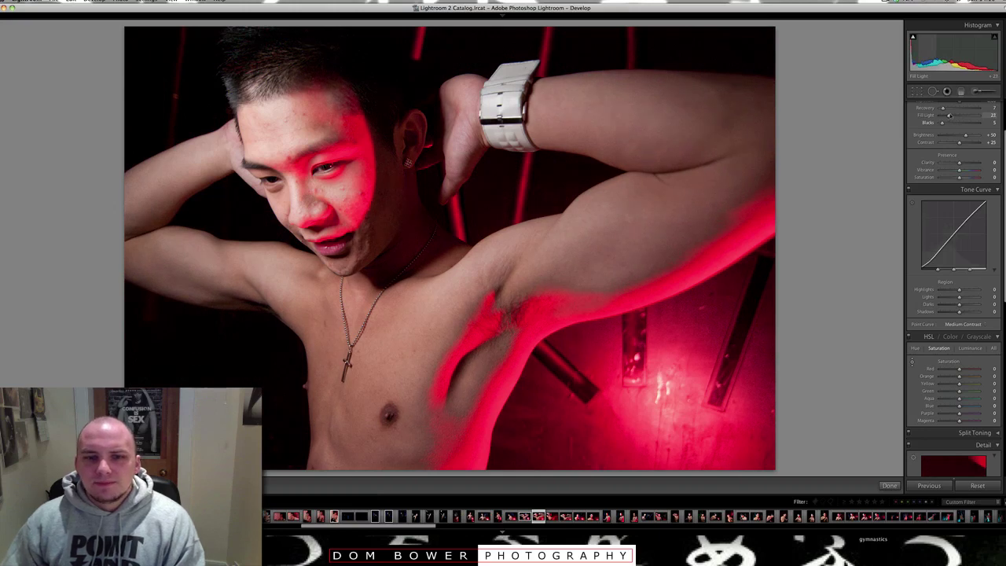
key("p")
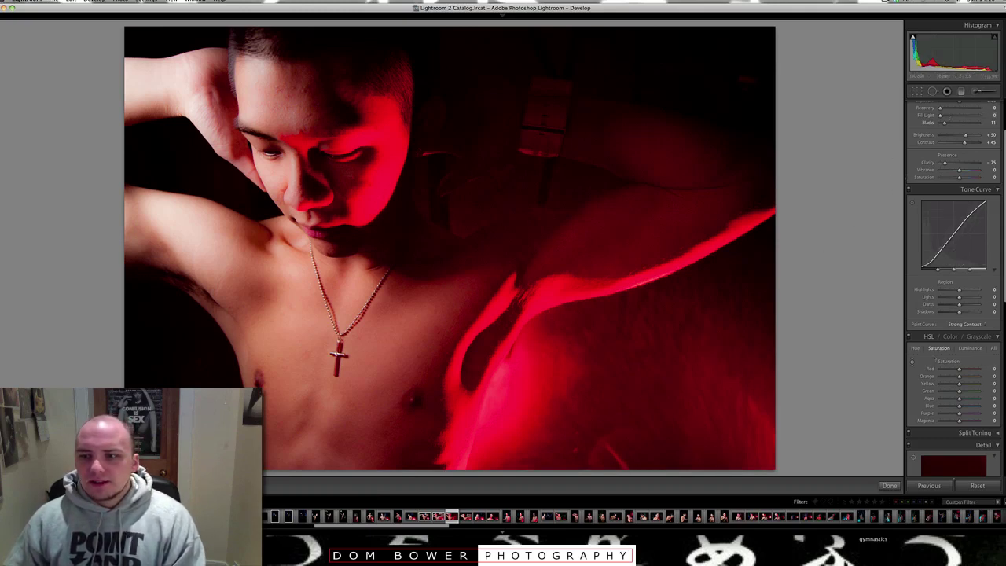
left_click(913, 362)
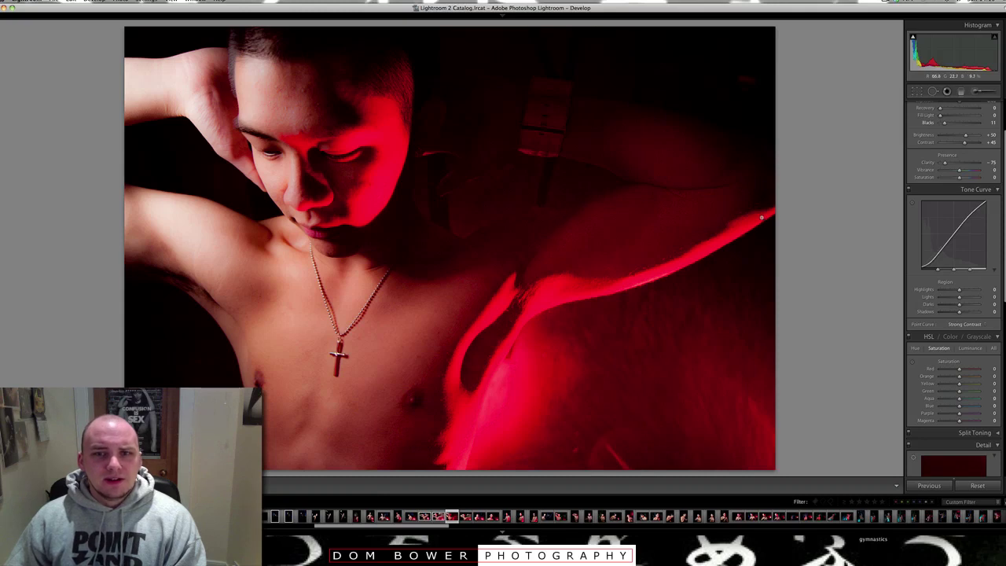
key("p")
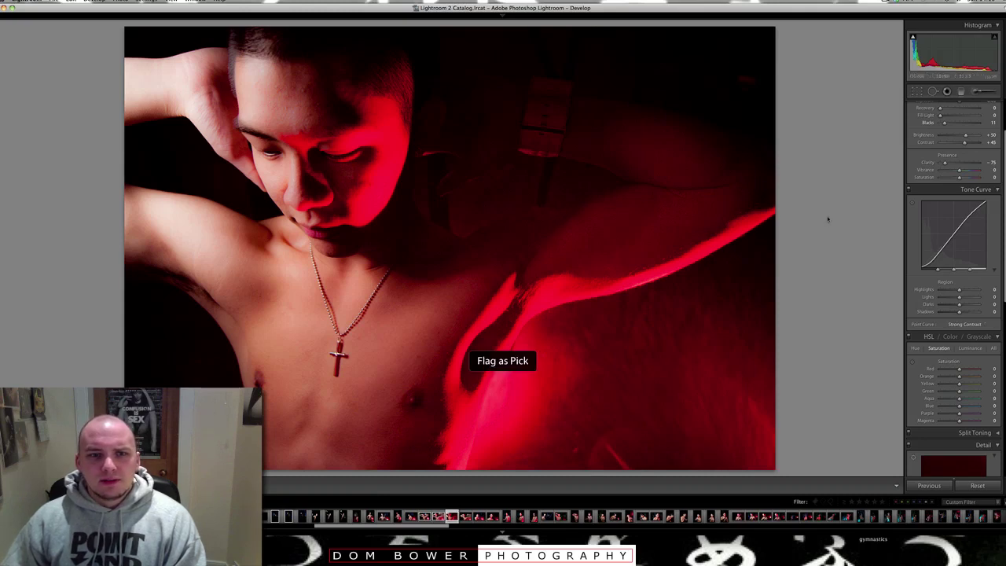
key("Right")
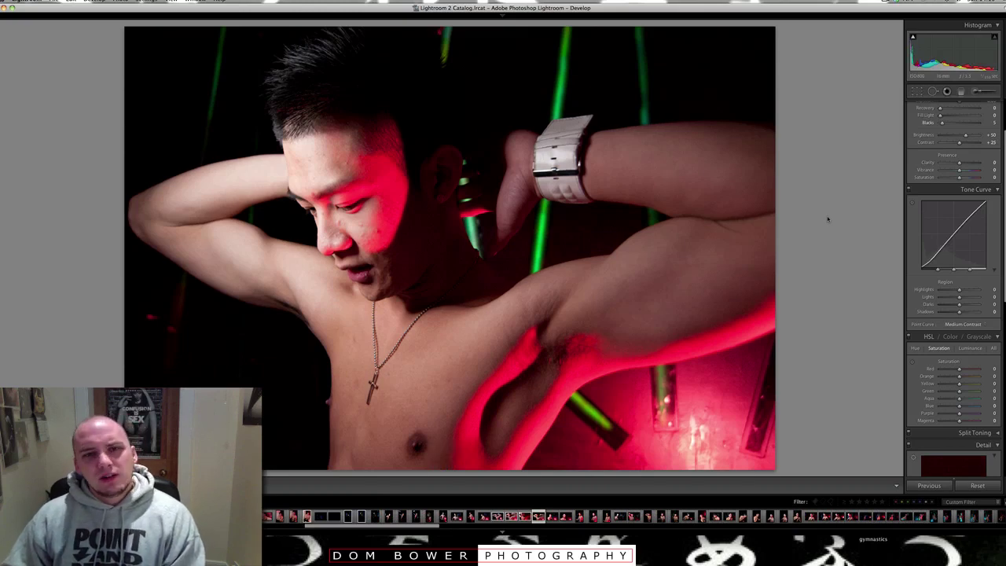
Flag the vertical blue-streak portrait as a pick and move on.
key("Right")
key("Right")
key("Right")
key("Right")
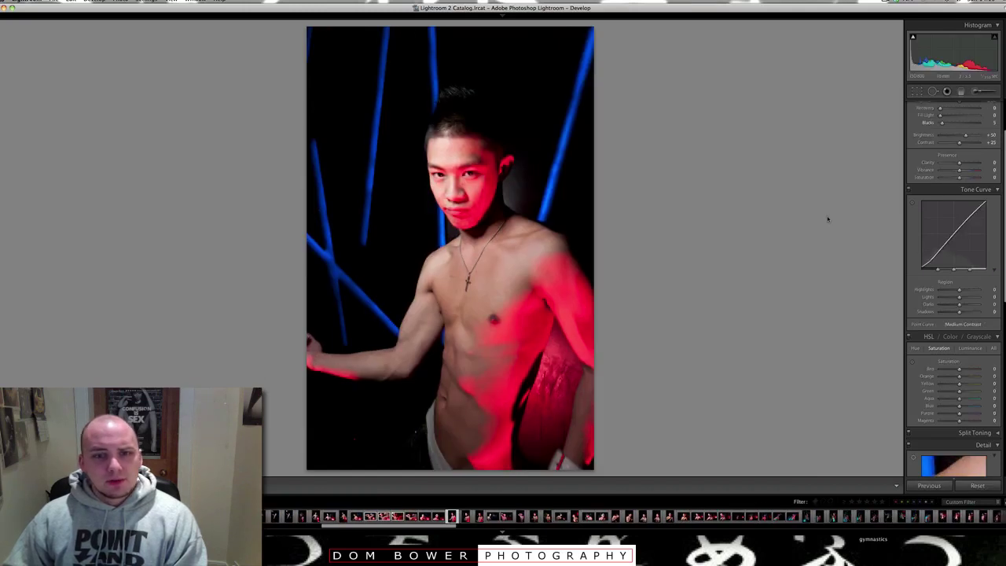
key("p")
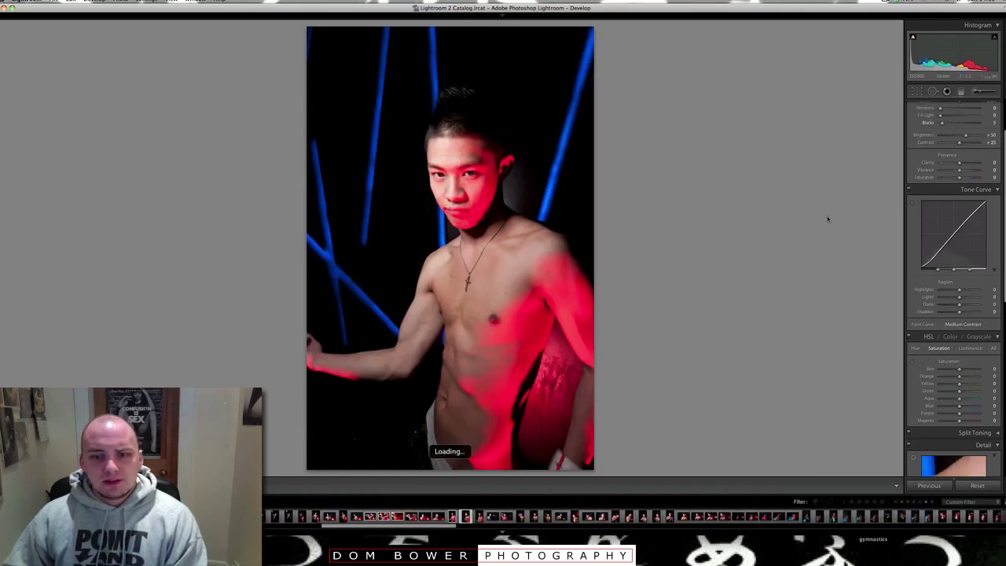
key("Right")
key("Right")
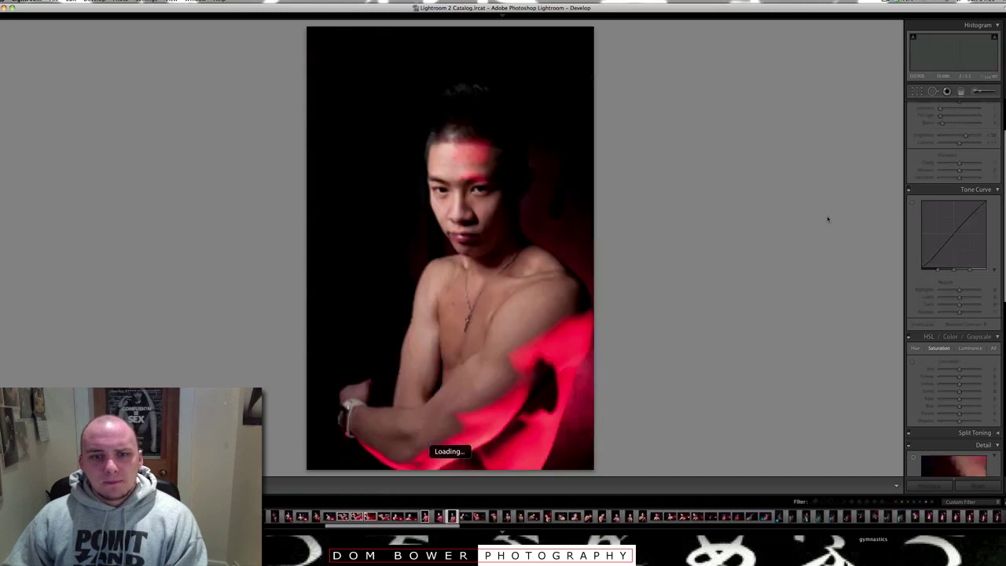
key("Right")
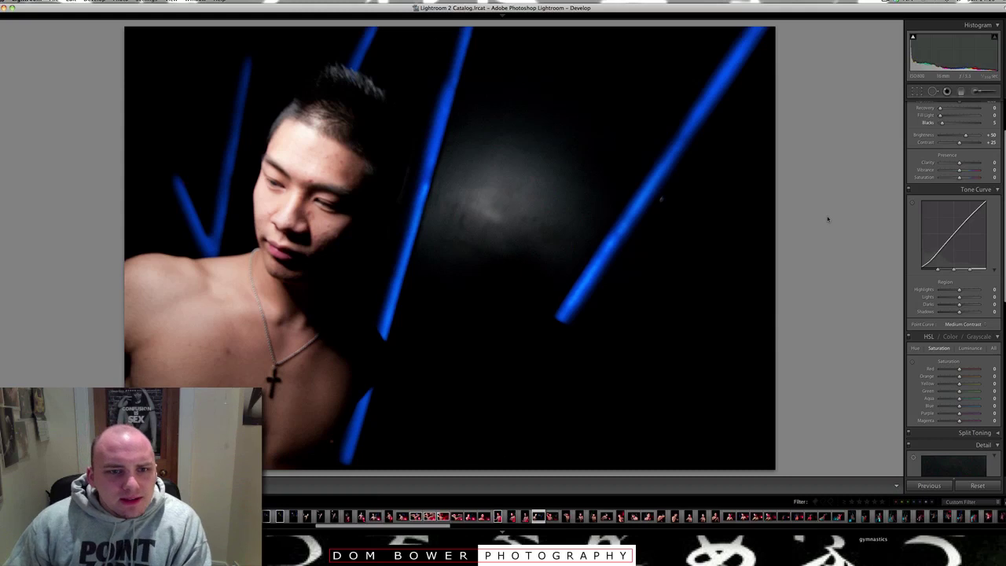
key("Right")
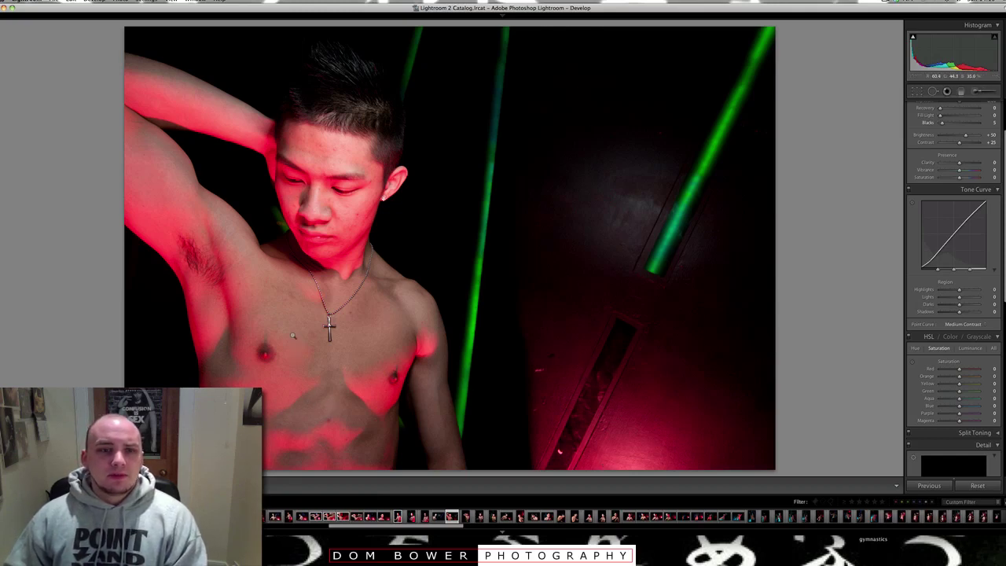
Check a portrait's chest and face at full size, then step through the next few shots.
left_click_drag(304, 375, 312, 215)
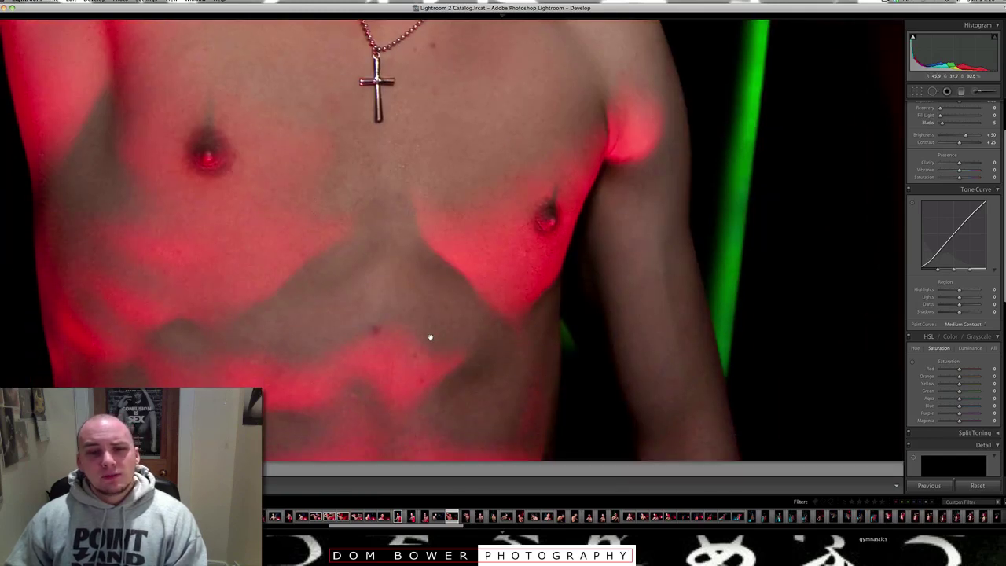
scroll(392, 277, "up", 15)
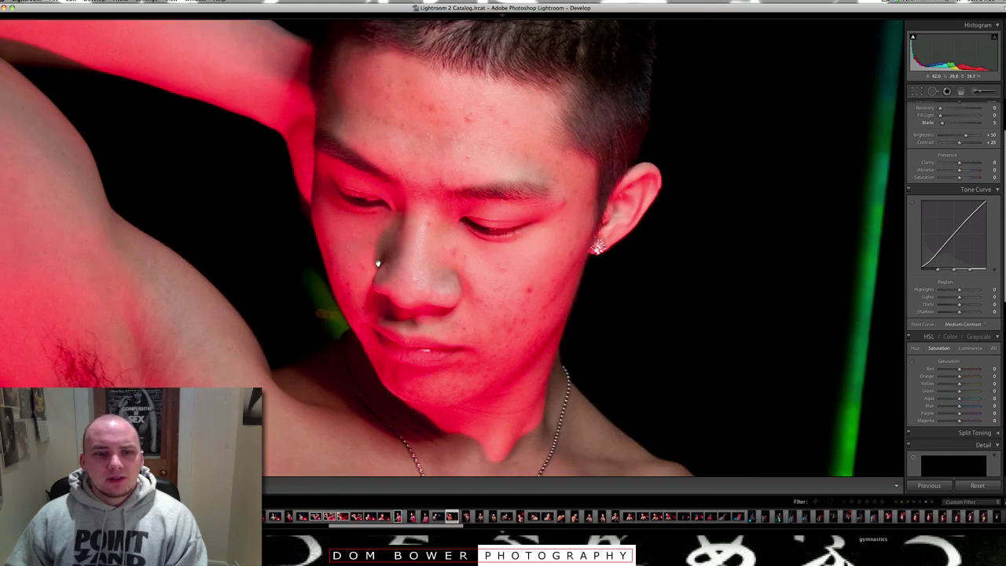
left_click(381, 261)
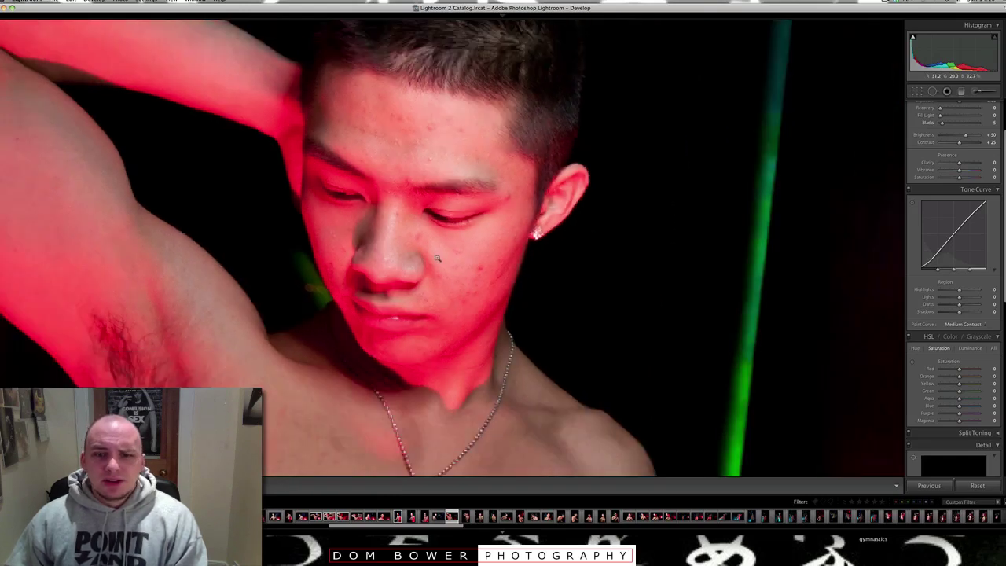
key("Right")
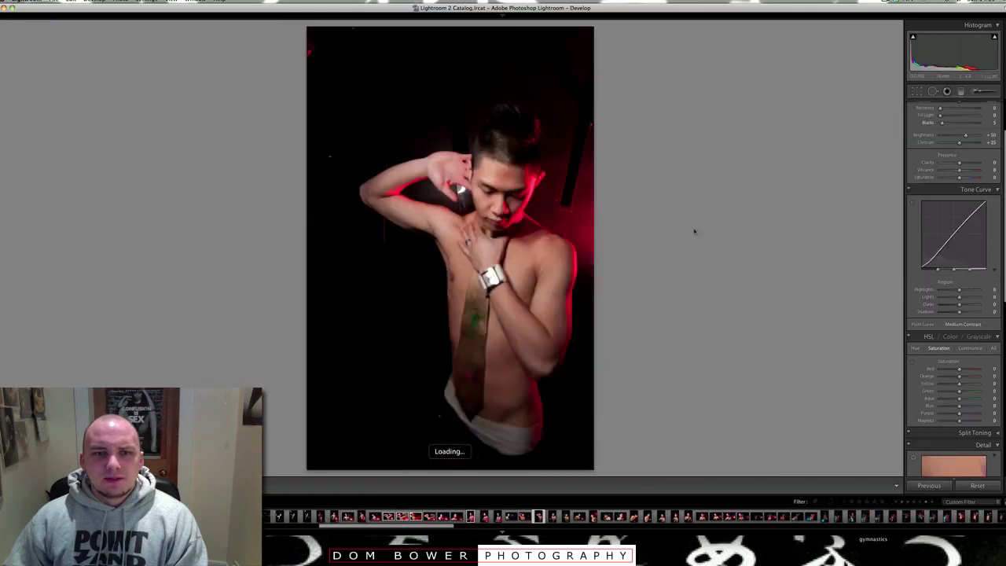
key("Right")
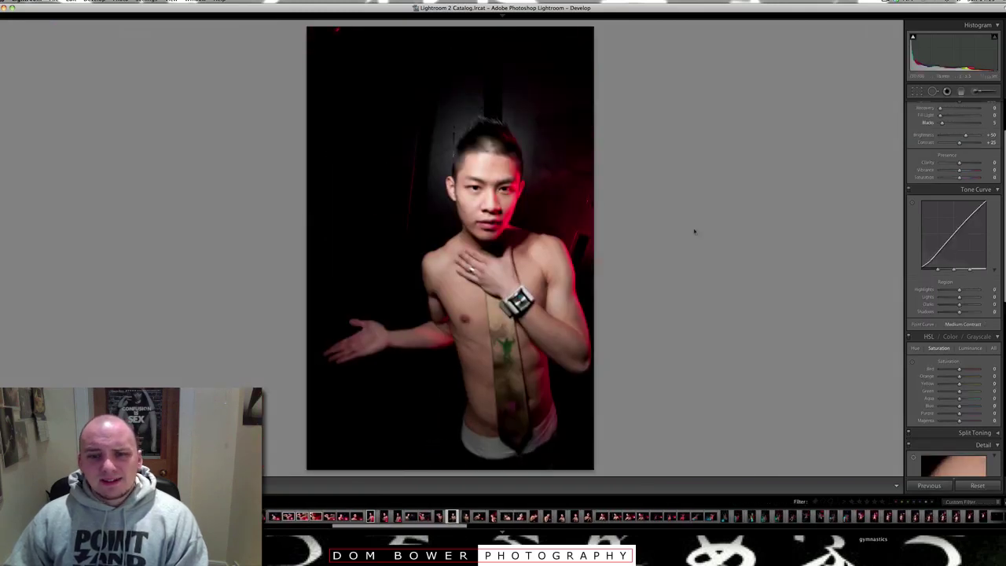
key("Right")
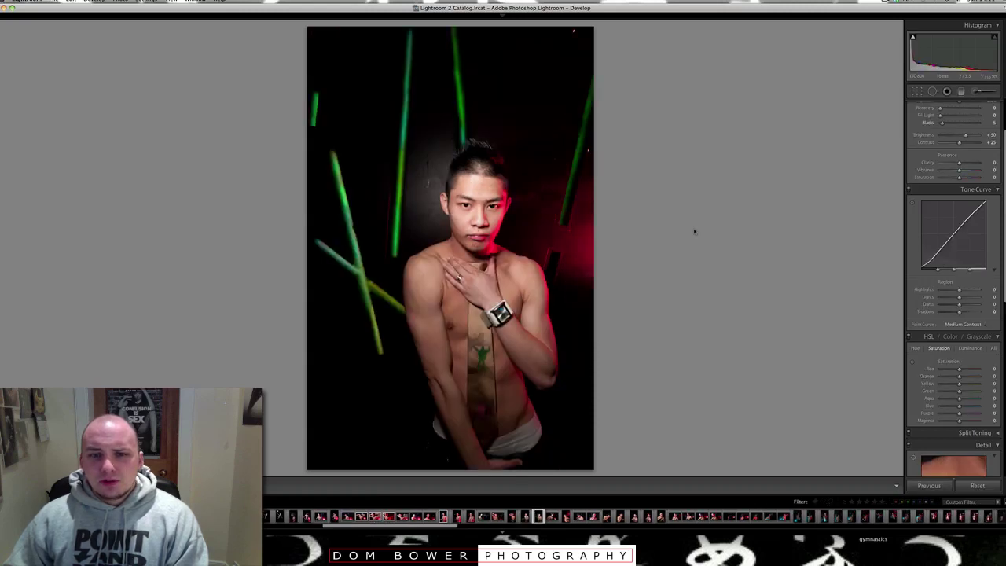
key("Right")
key("Right")
key("Right")
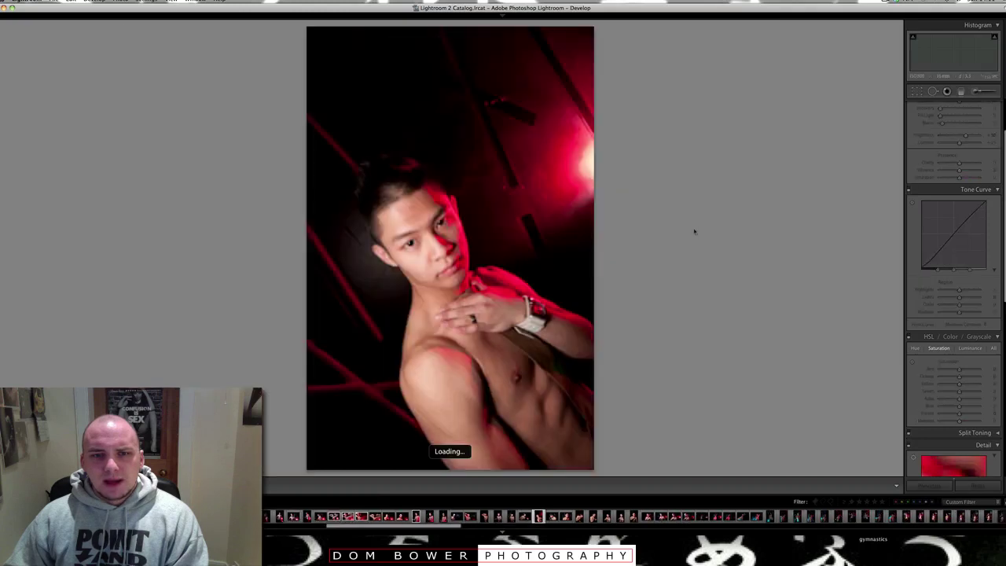
key("Right")
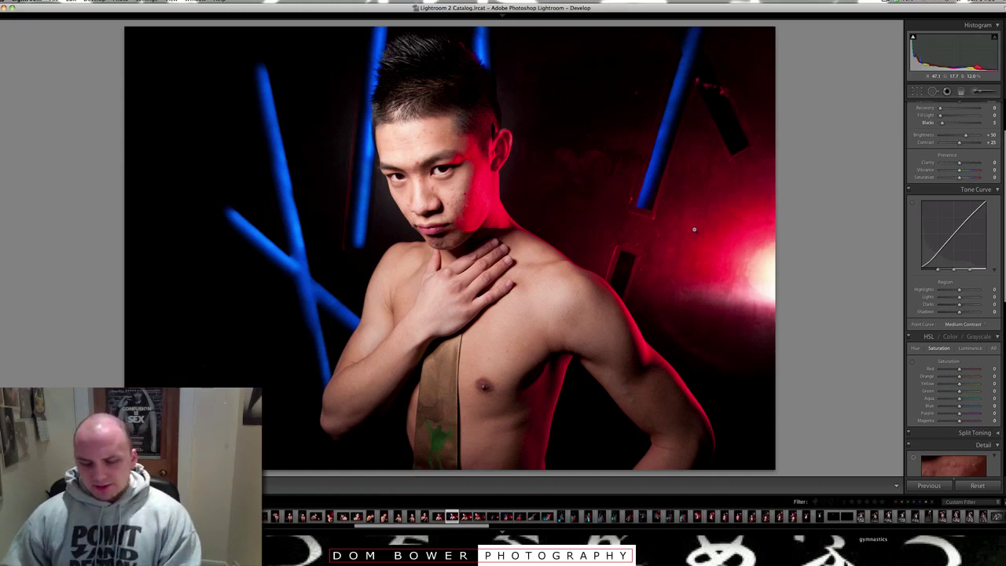
Flag the blue-and-red lit portrait and the downward-looking red-lit shot as picks, then keep culling.
key("p")
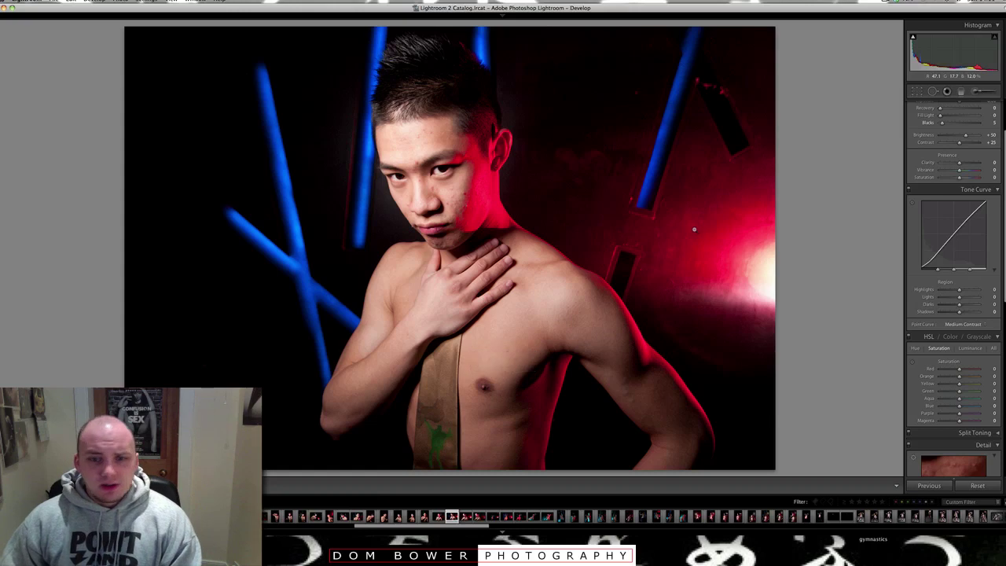
key("Right")
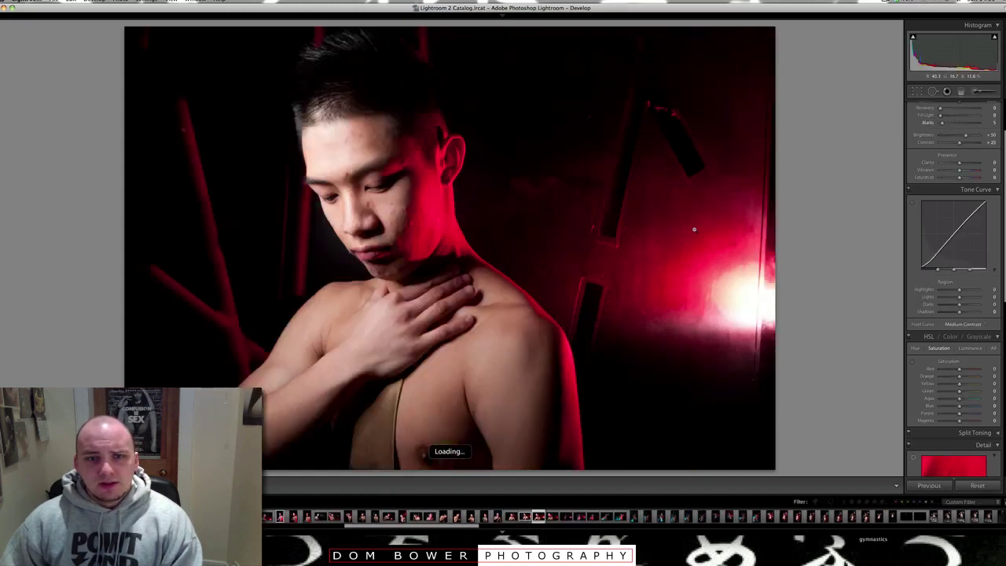
key("p")
key("Right")
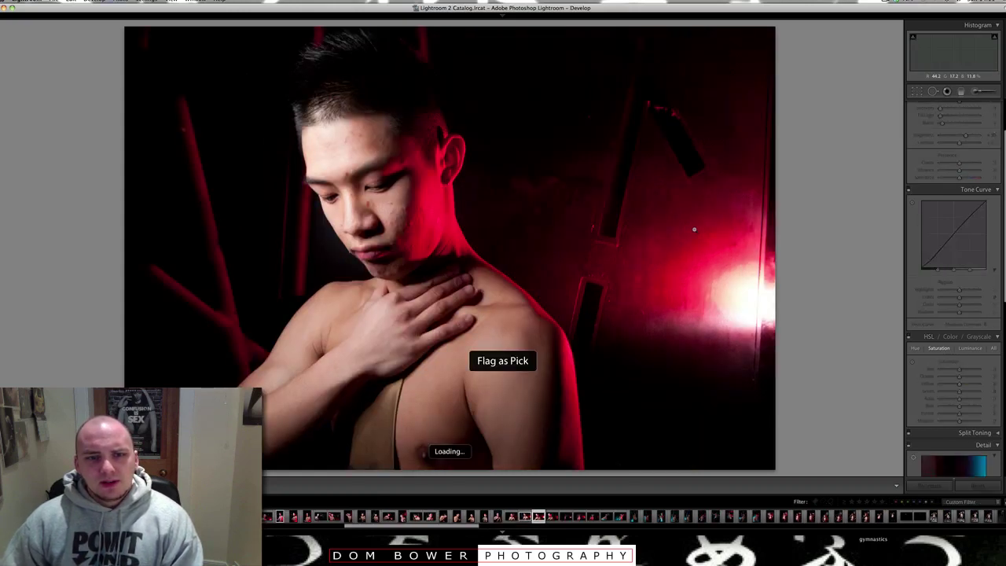
key("Right")
key("Right")
key("Right")
key("Right")
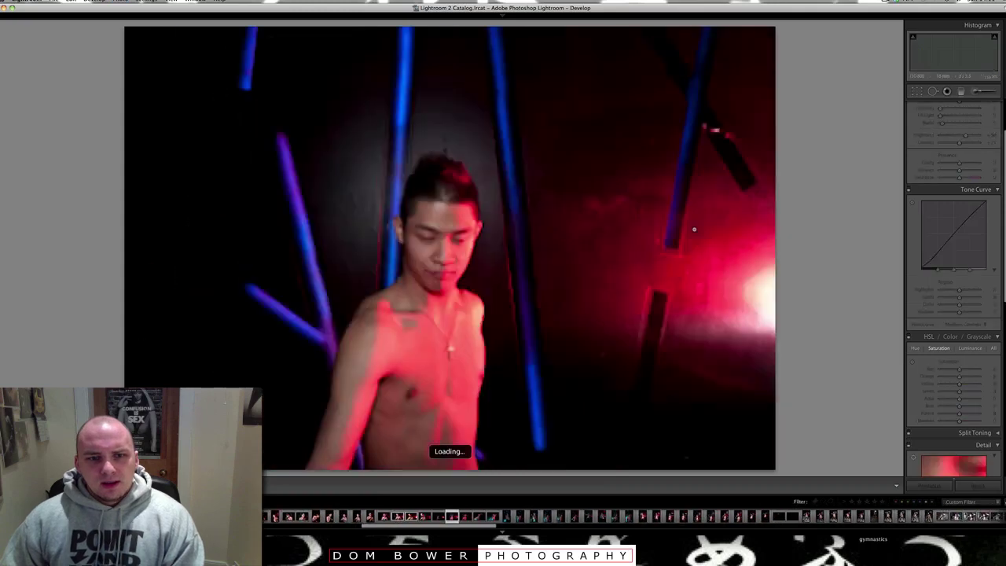
key("Right")
key("Right")
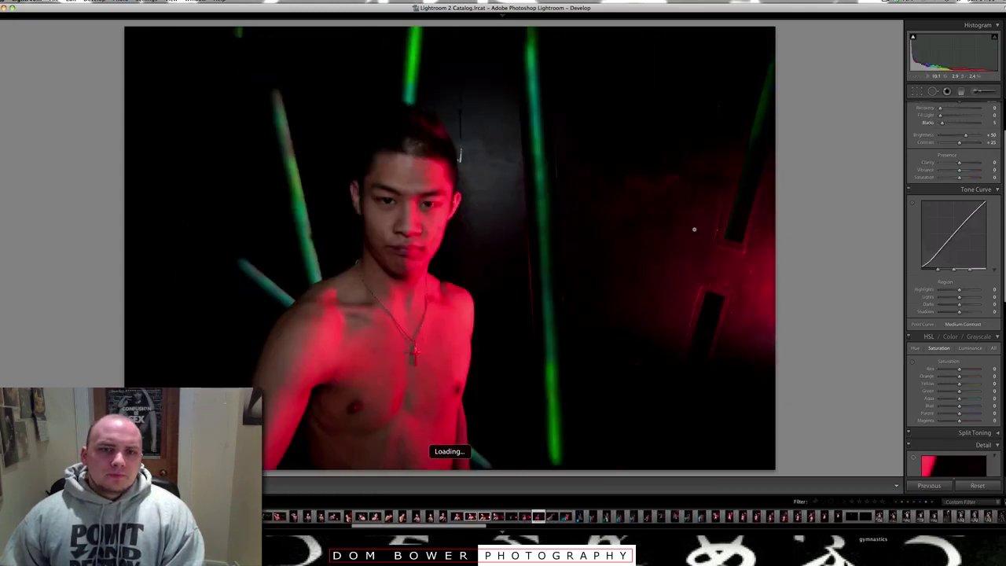
key("Right")
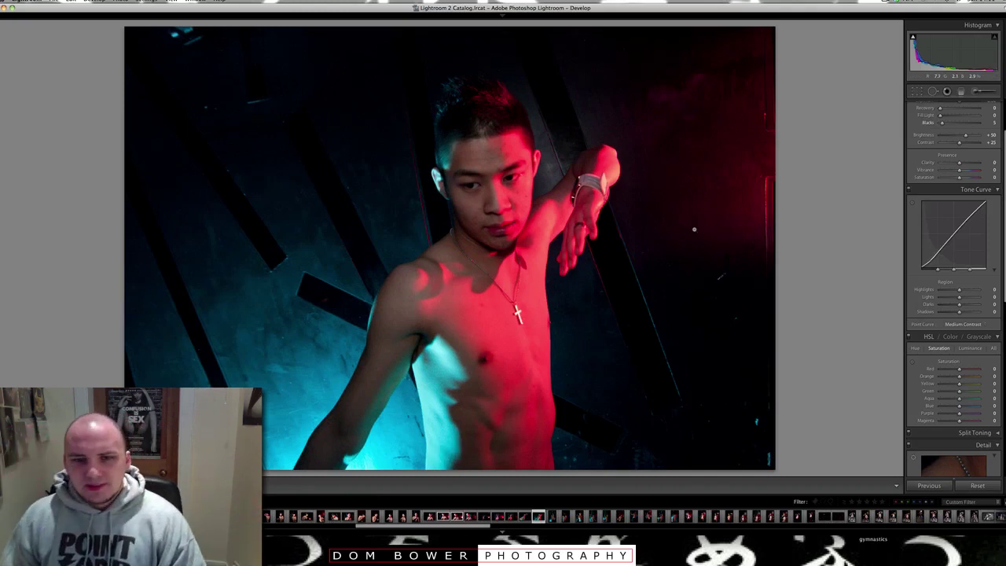
key("Right")
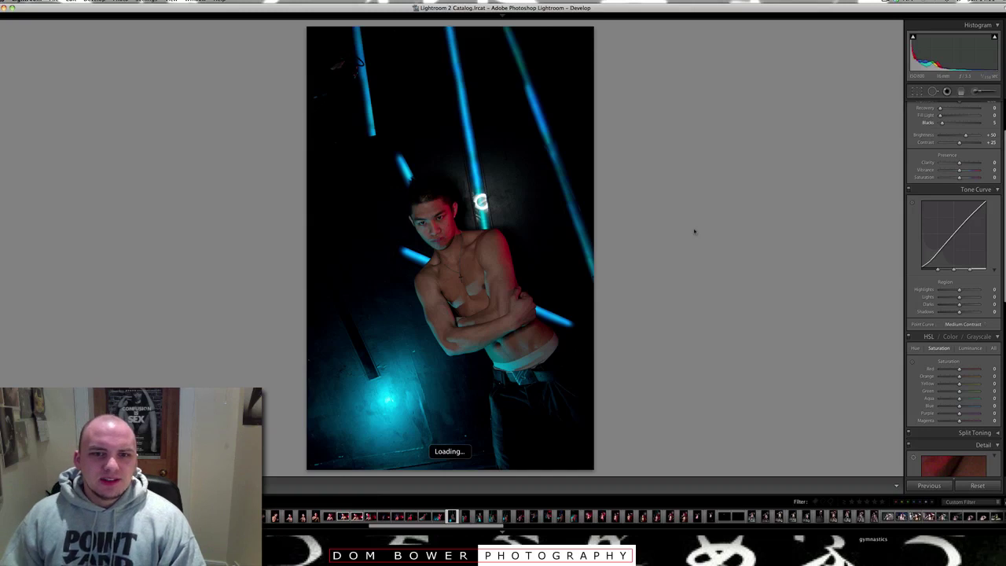
key("Right")
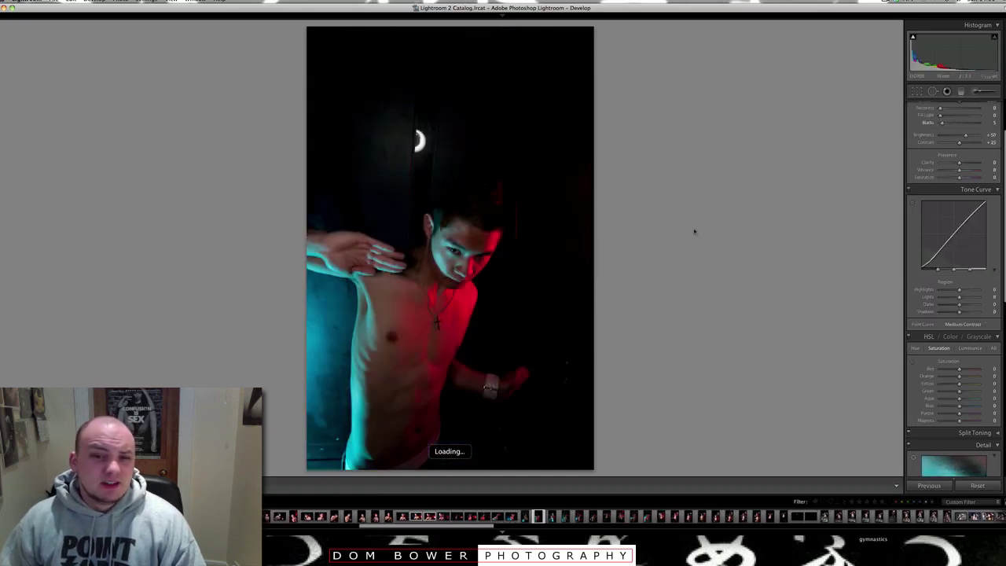
key("Right")
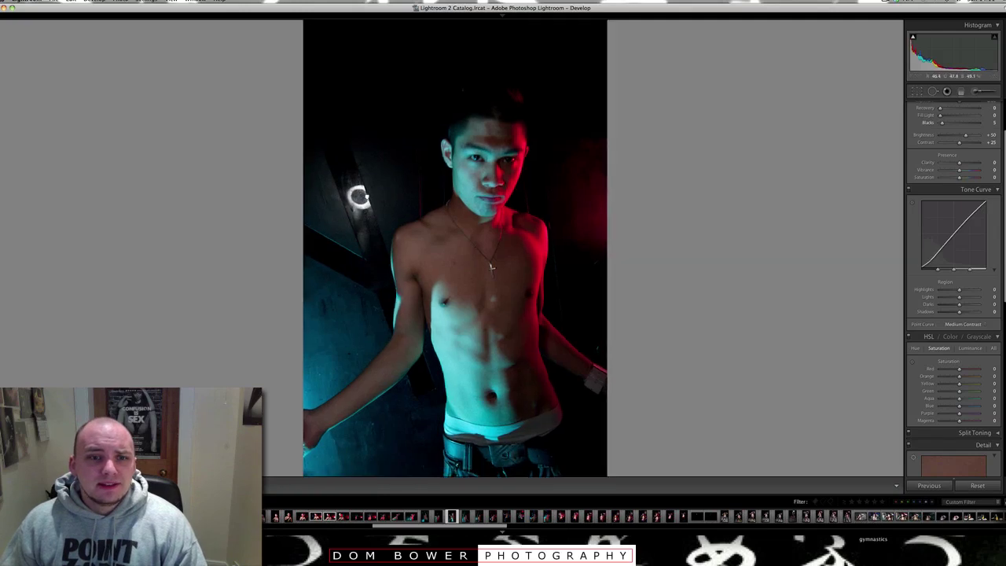
Check the light ring at 1:1, then advance to the red-haired woman's hands-on-hips portrait.
left_click(348, 207)
left_click(354, 222)
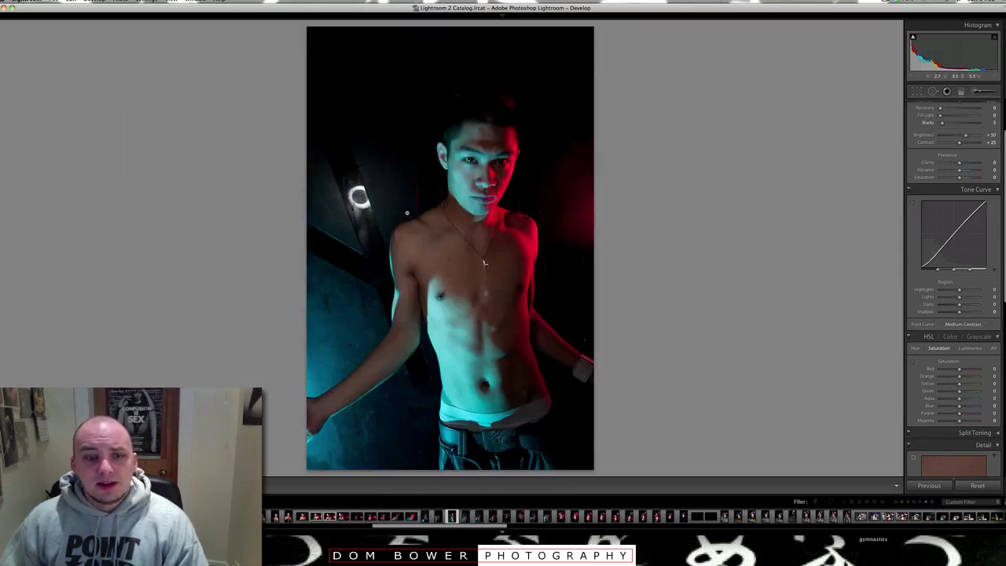
key("Right")
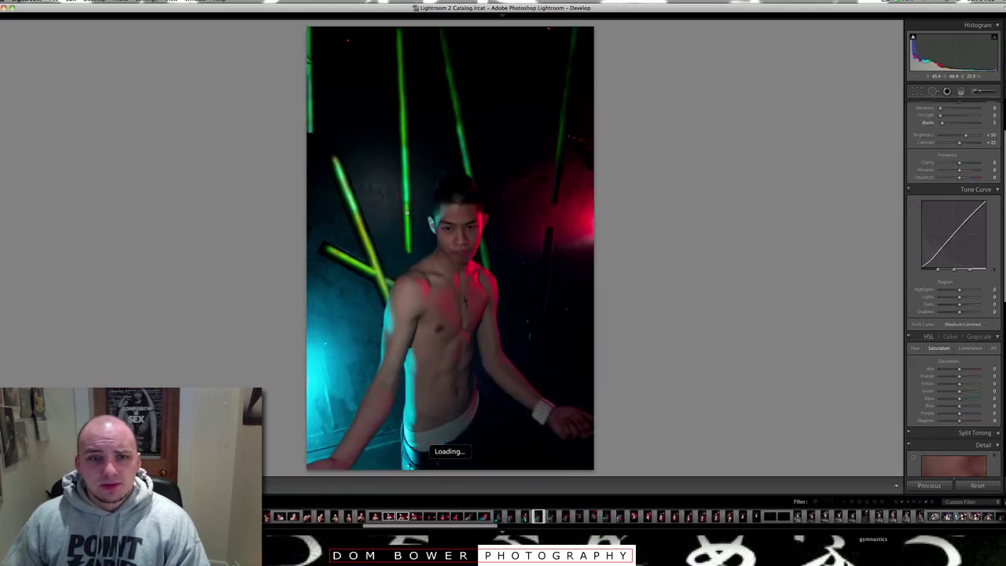
key("Right")
key("Right")
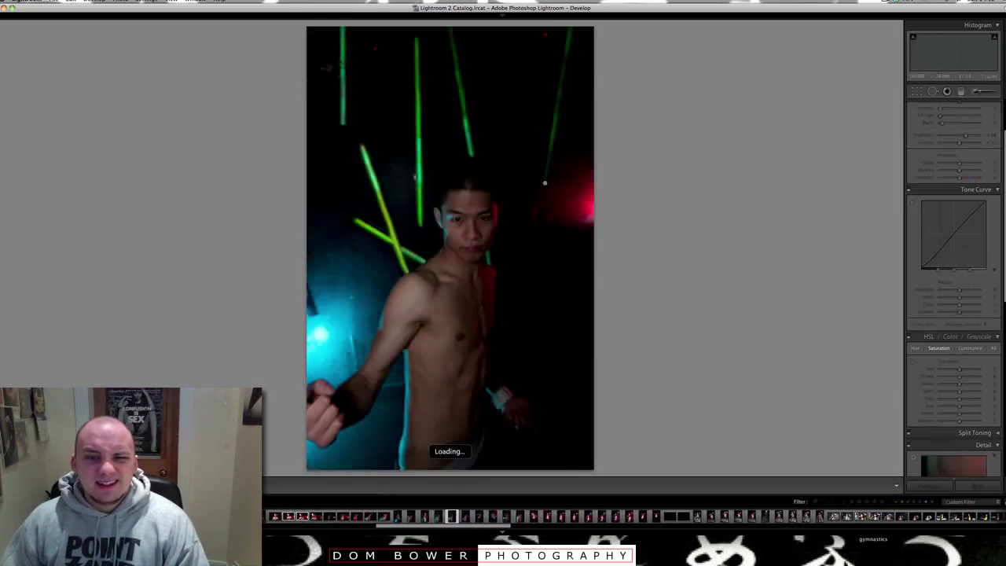
key("Right")
key("Right")
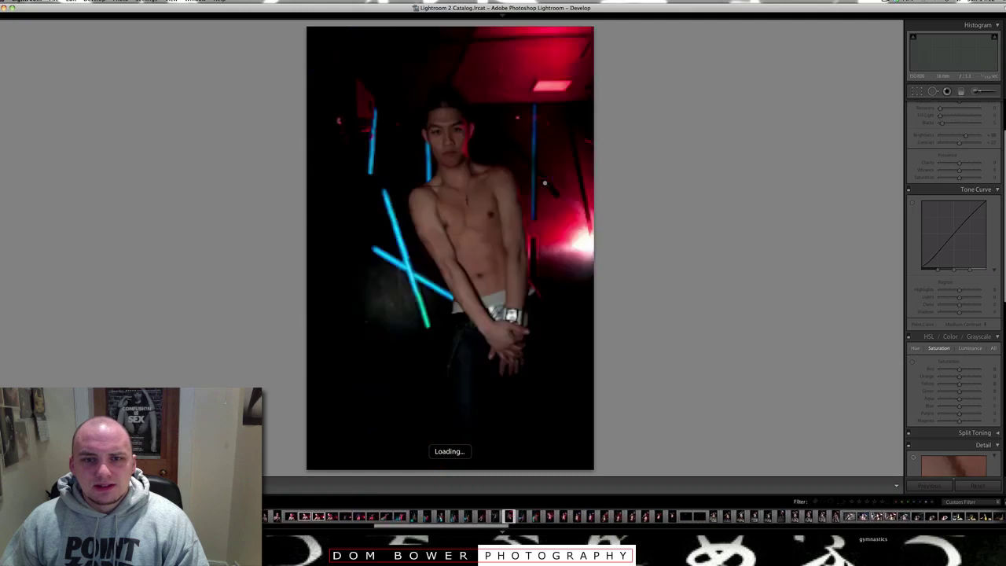
key("Right")
key("Right")
key("Right")
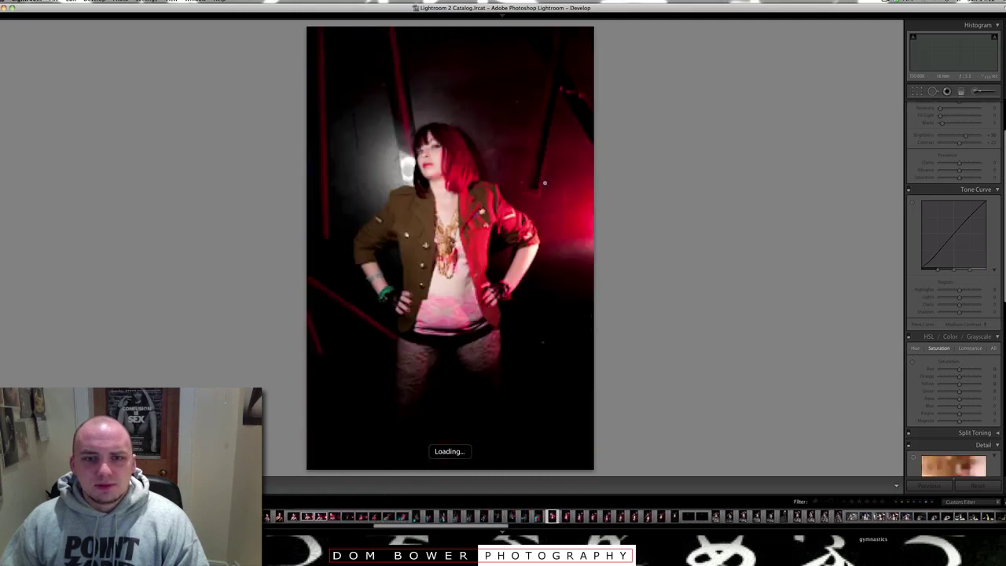
Check the blue-lit photo's face and jacket at 1:1 and flag it as a pick.
key("Right")
key("Right")
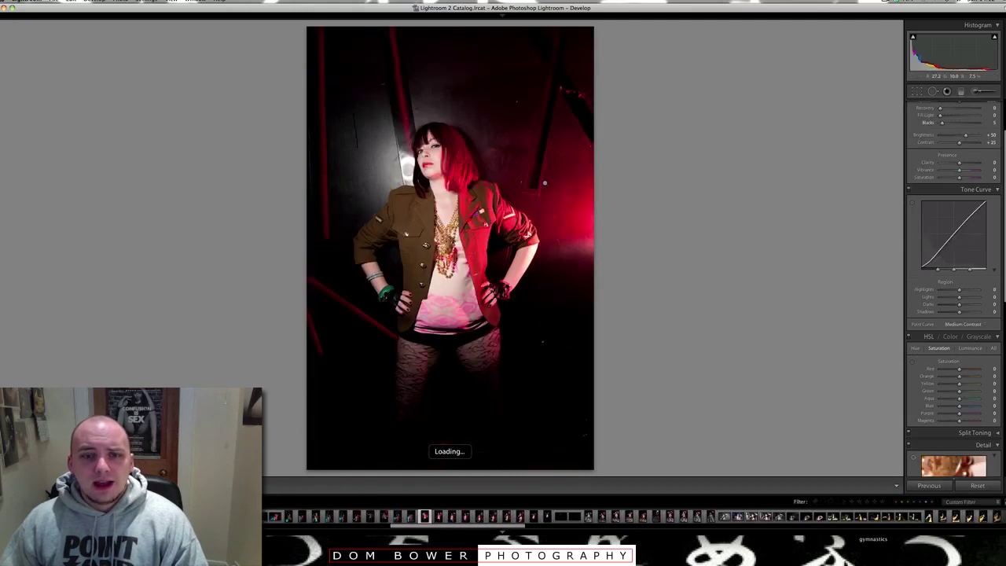
key("Right")
key("Right")
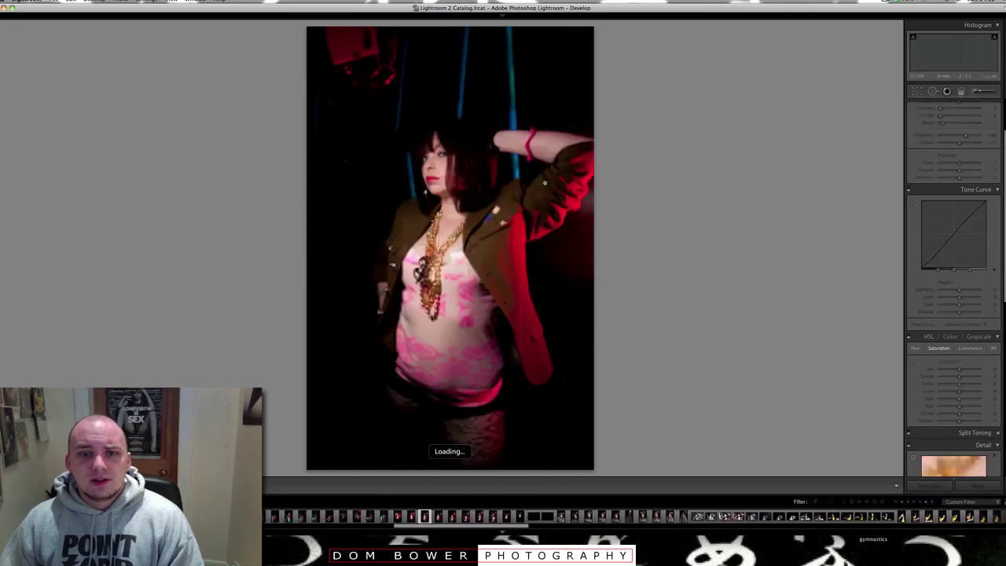
key("Right")
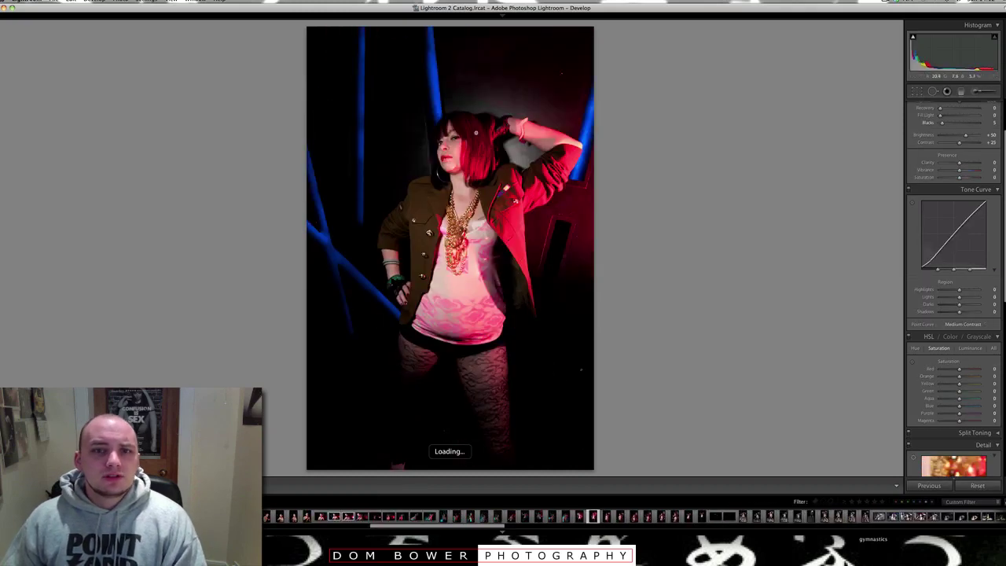
left_click(501, 143)
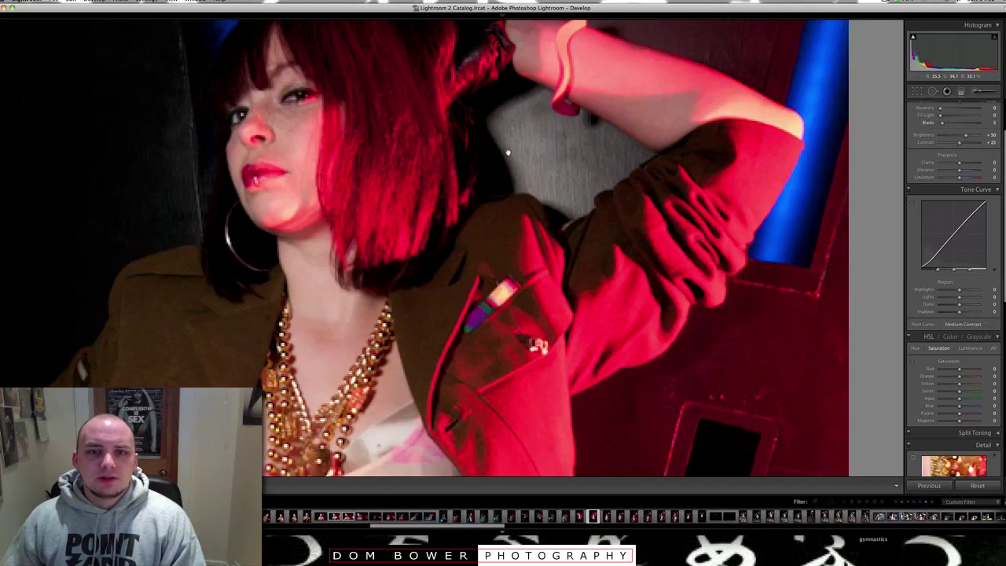
left_click(713, 150)
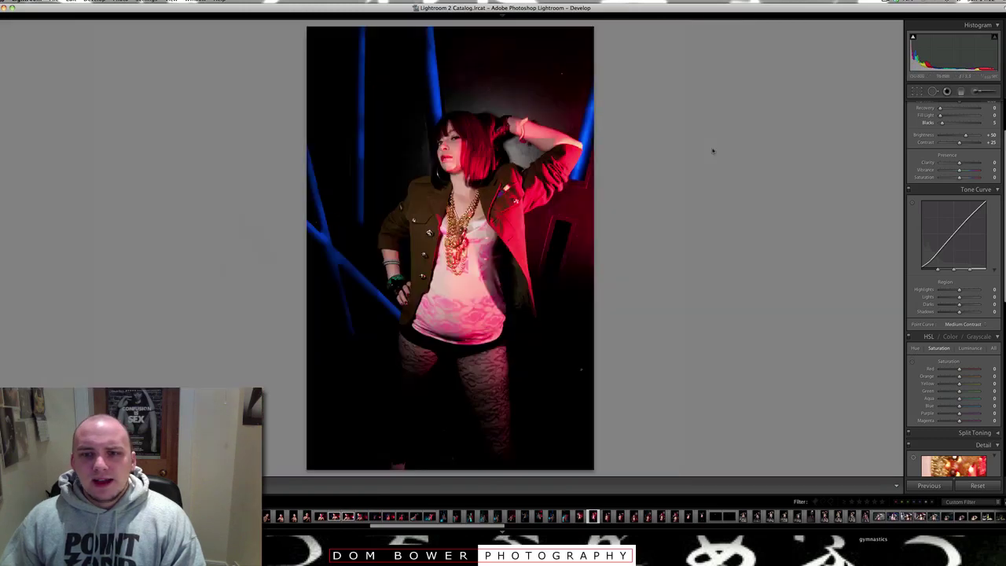
key("p")
key("Right")
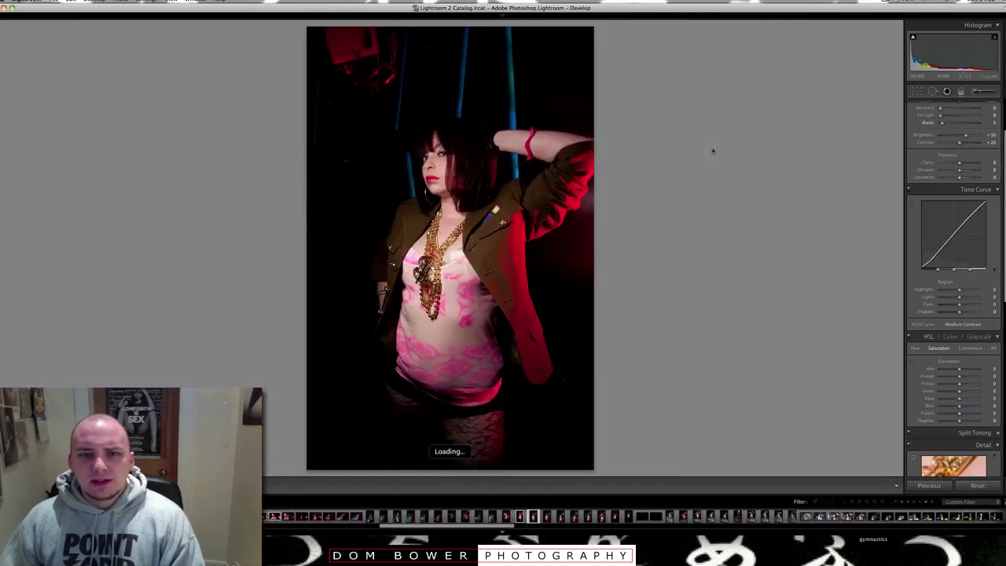
Inspect the red lamp up close, then crop the top of the frame off the lamp.
left_click(359, 55)
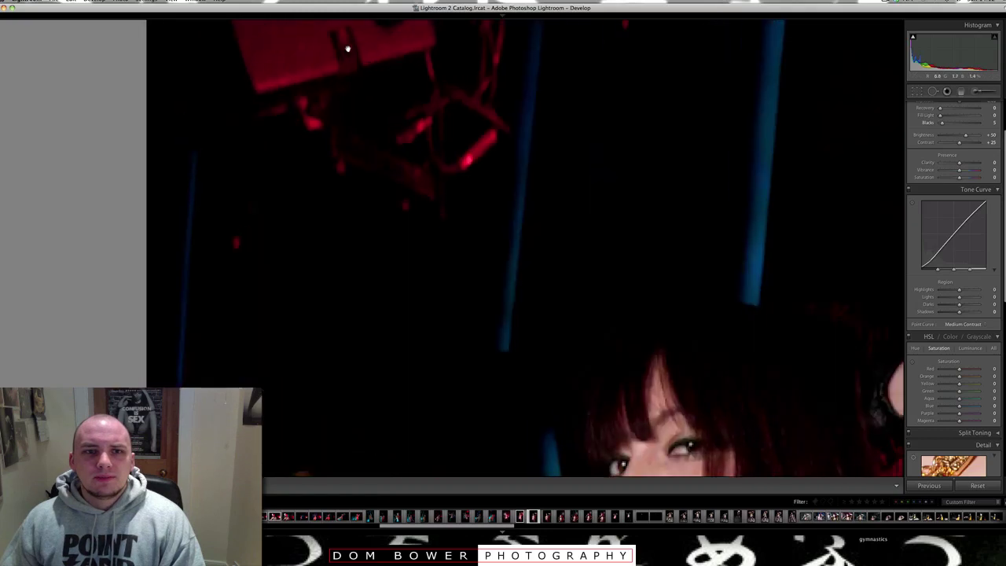
left_click_drag(377, 76, 429, 209)
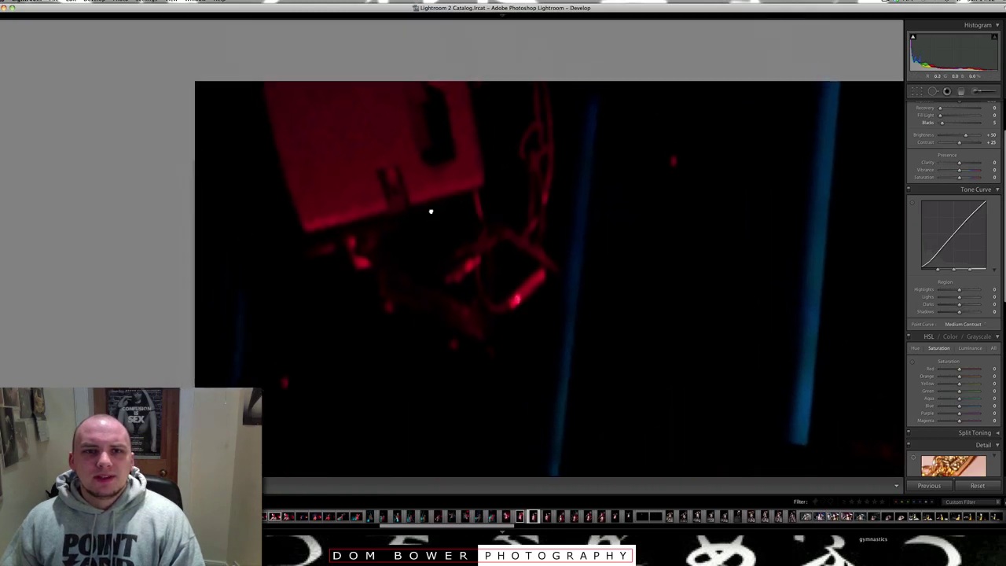
left_click(471, 202)
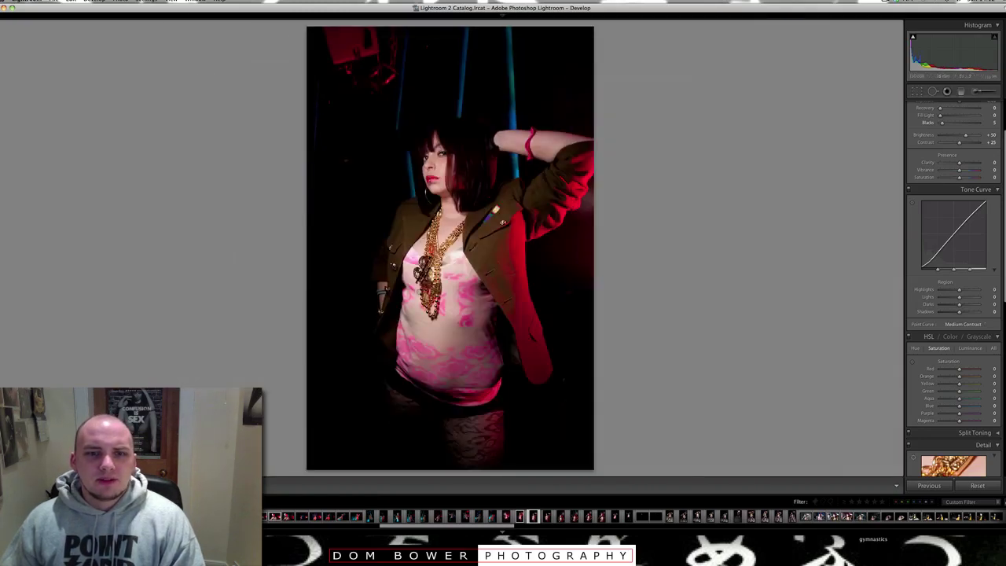
left_click(916, 92)
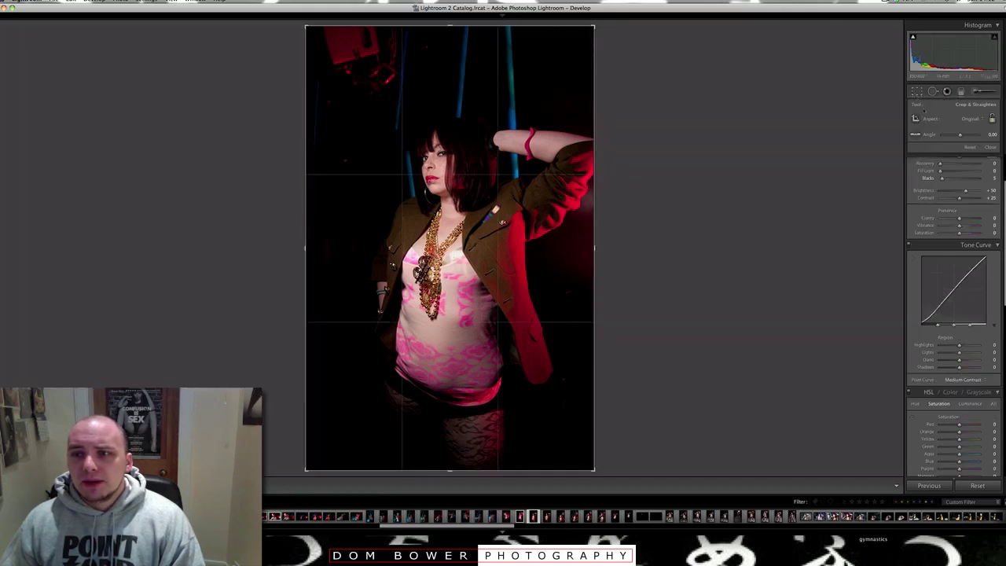
left_click_drag(450, 25, 449, 61)
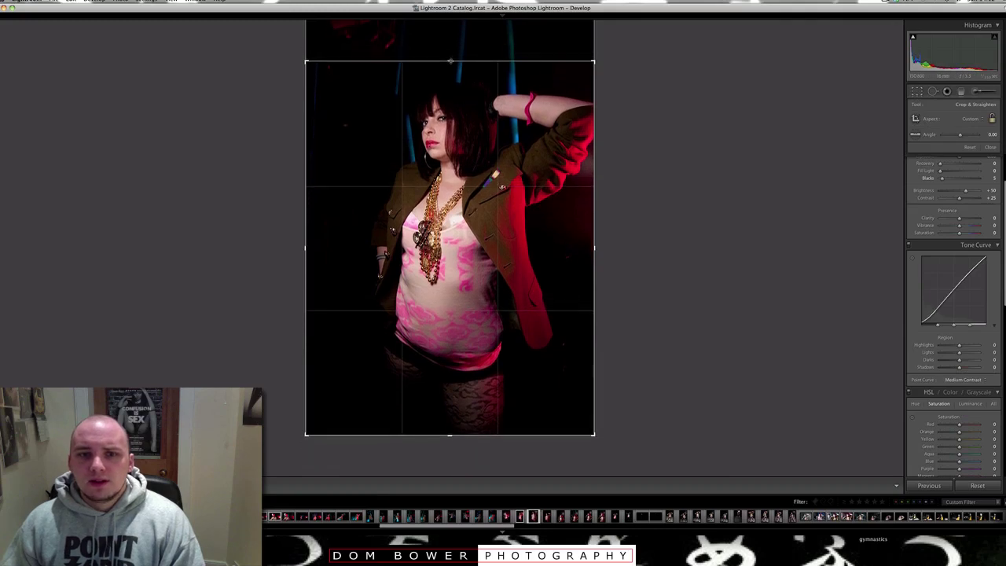
key("Return")
Flag the cropped photo as a pick and check the next red-lit portrait's face at 1:1.
key("p")
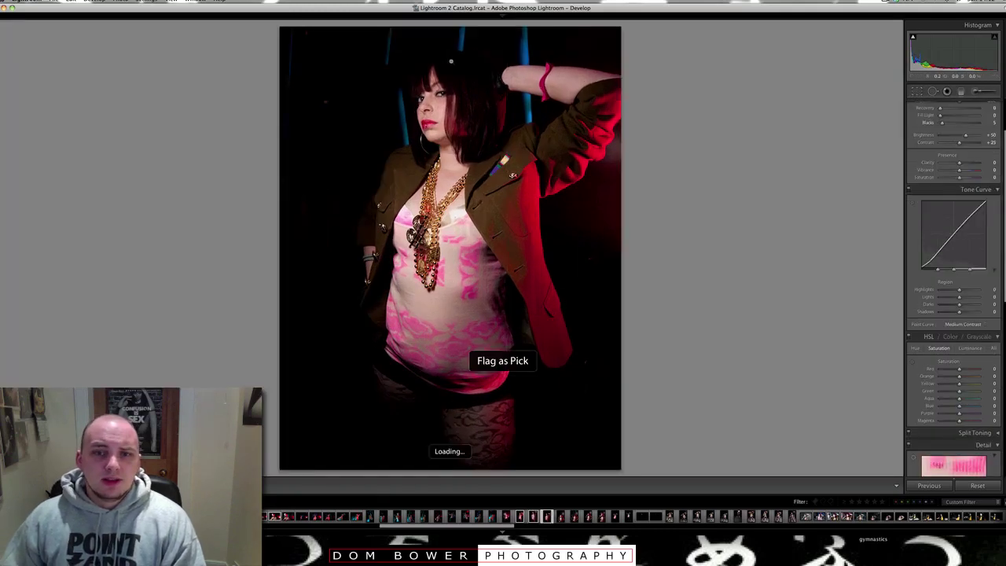
key("p")
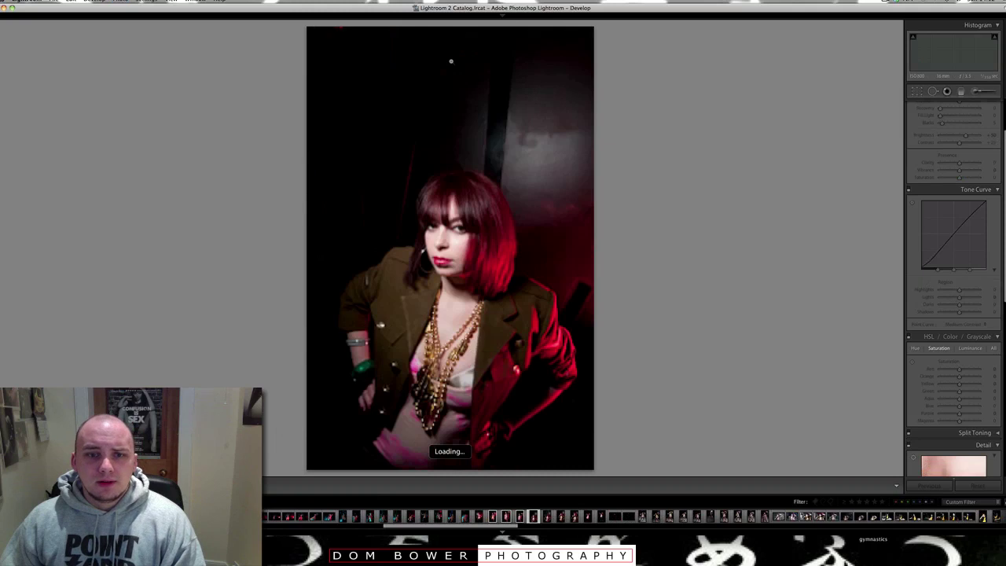
key("Right")
key("Right")
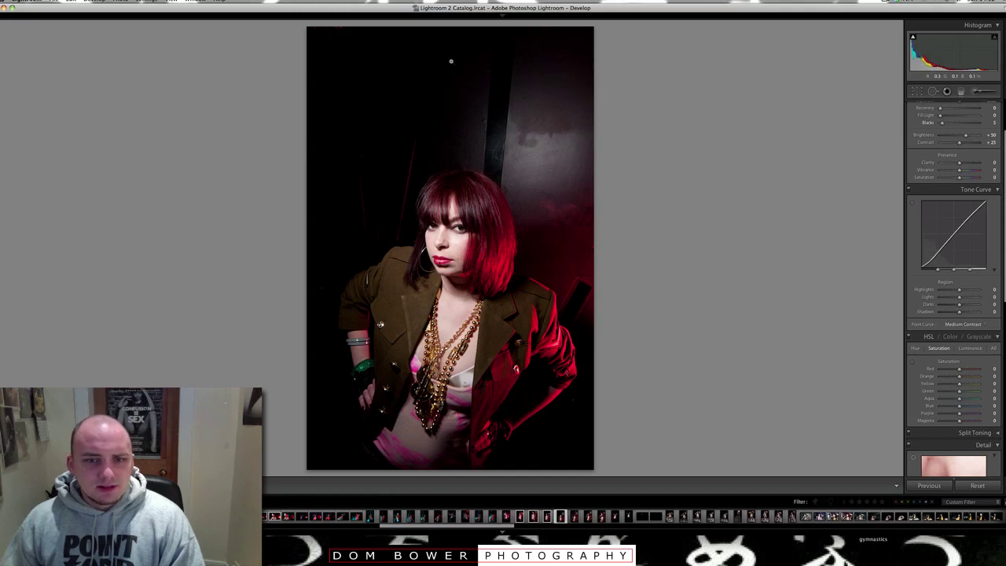
left_click(459, 245)
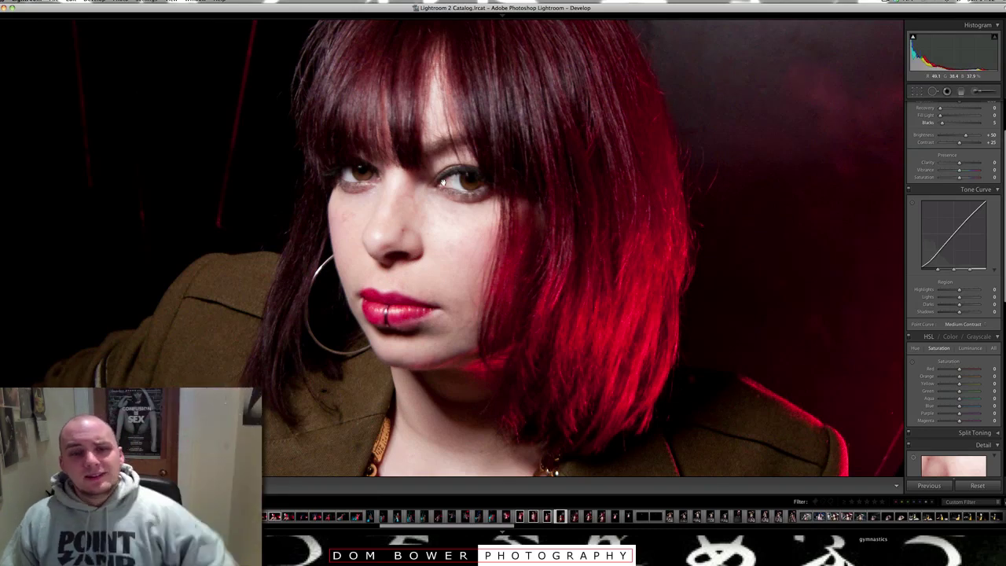
key("Right")
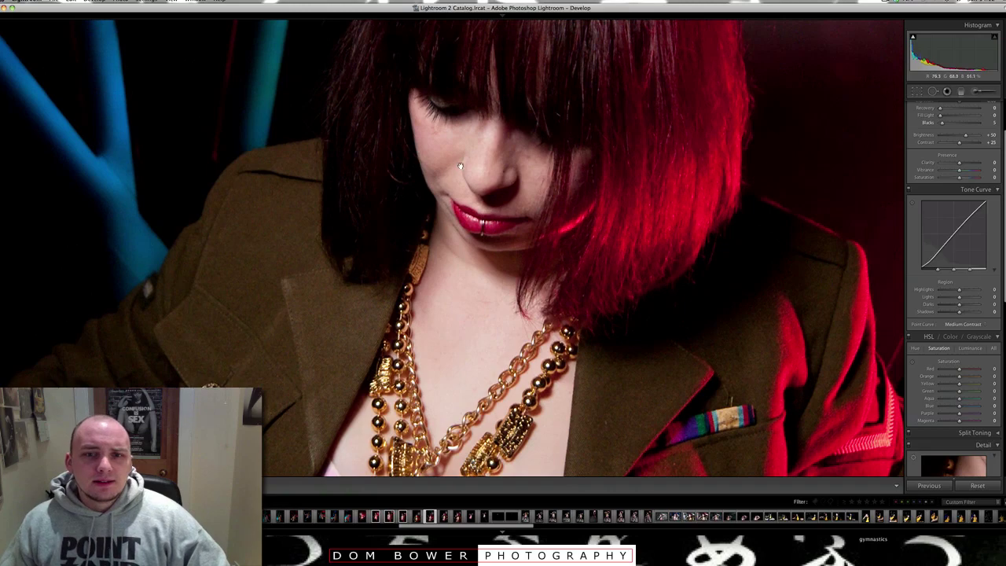
left_click(461, 166)
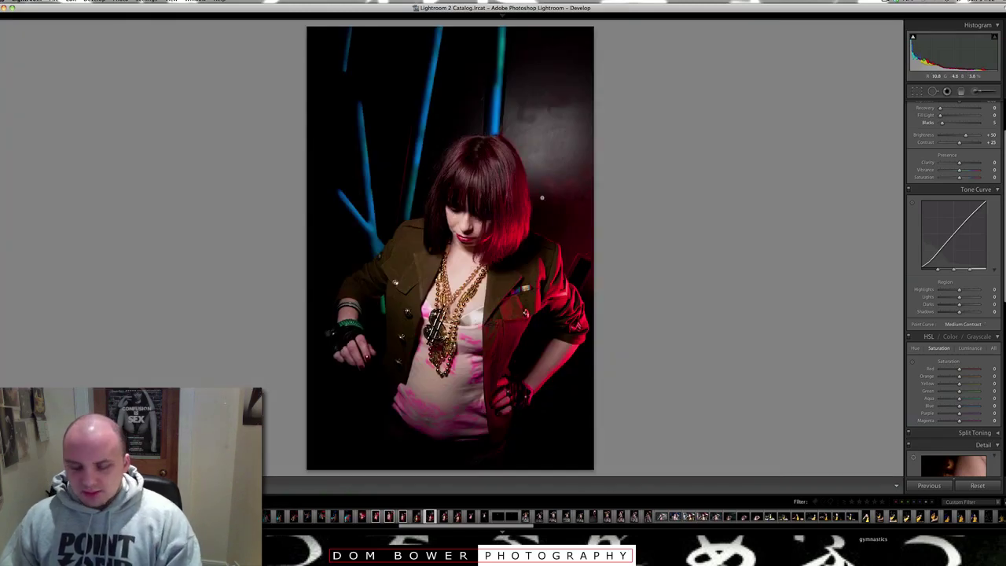
Inspect the chain-biting photo's face and chain at 1:1 and flag it as a pick.
key("Right")
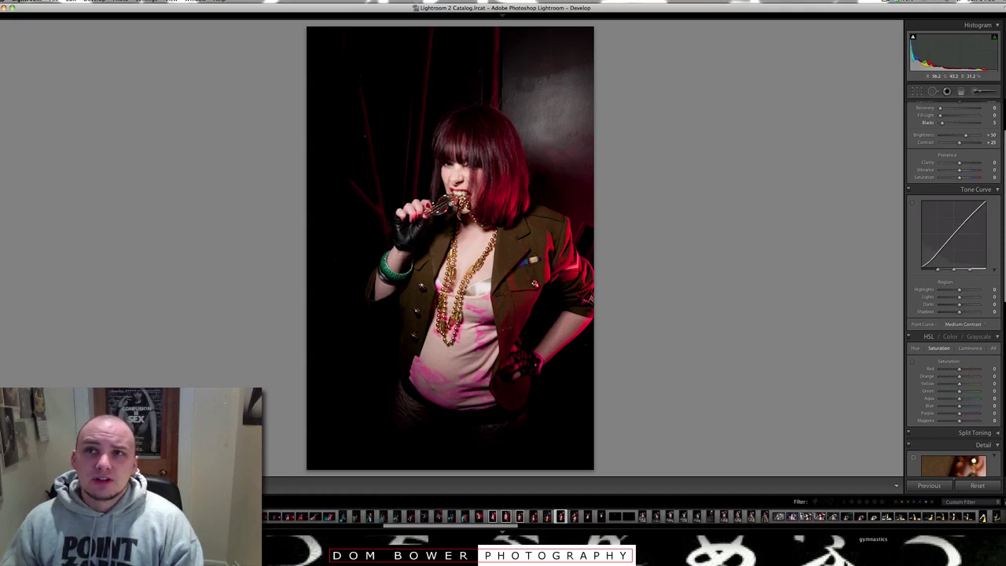
left_click(462, 202)
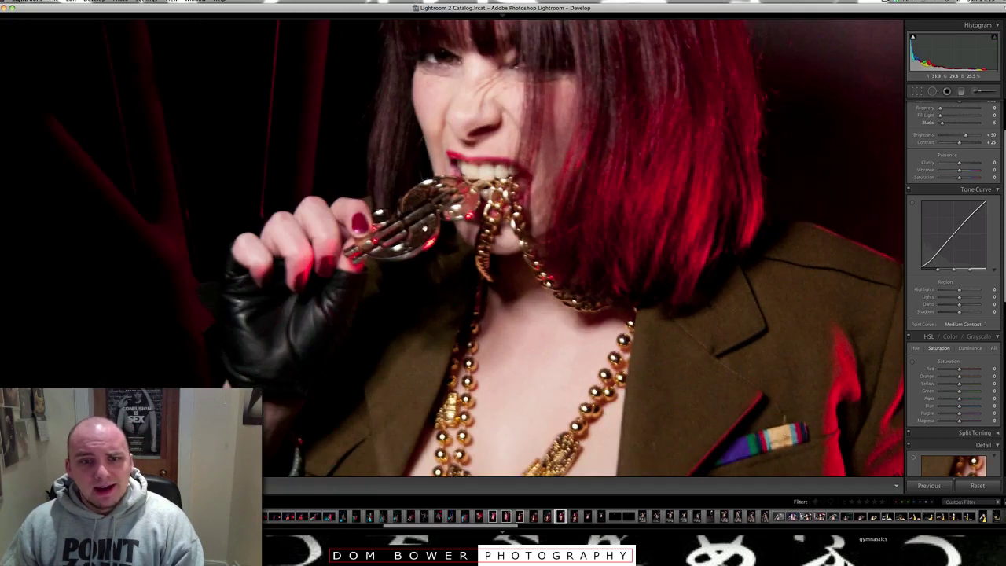
left_click(590, 240)
key("p")
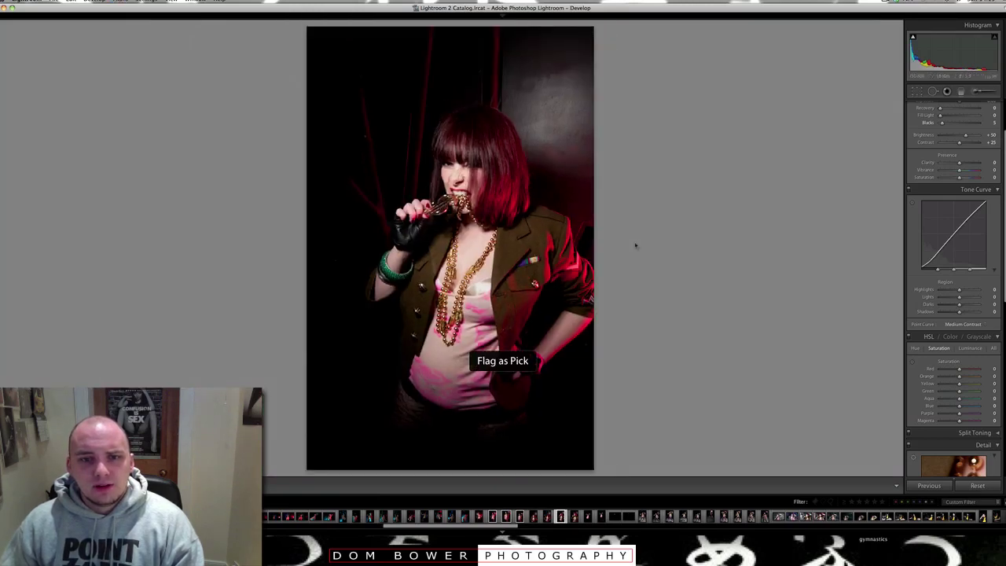
key("Right")
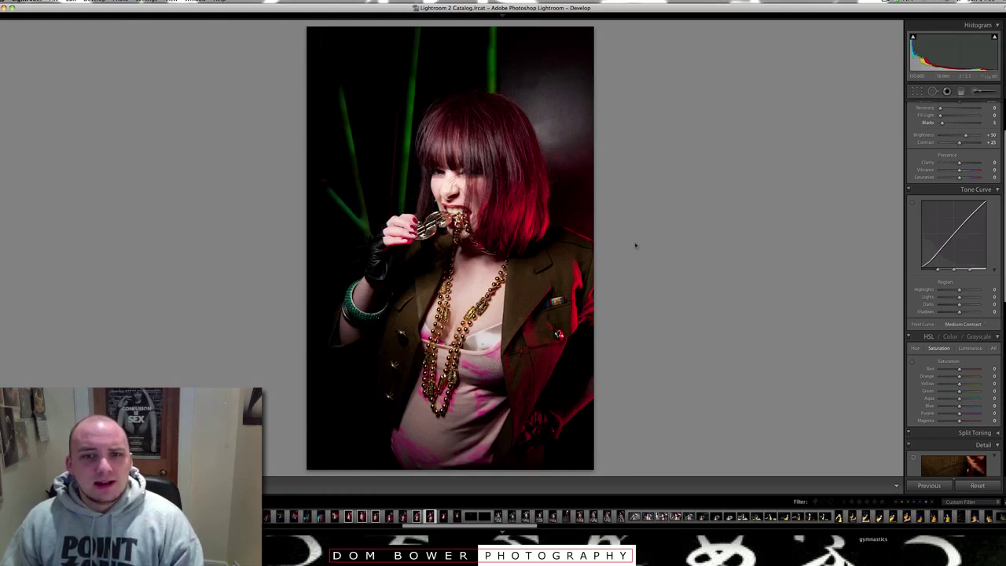
Flag the previous red-haired photo as a pick, then step past the full-body and dark frames.
key("Right")
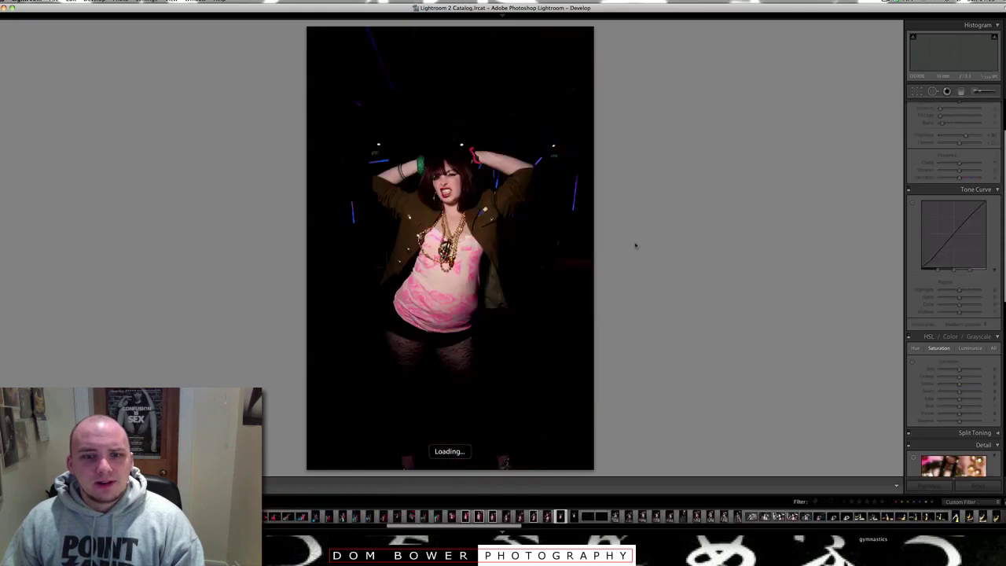
key("Left")
key("p")
key("Right")
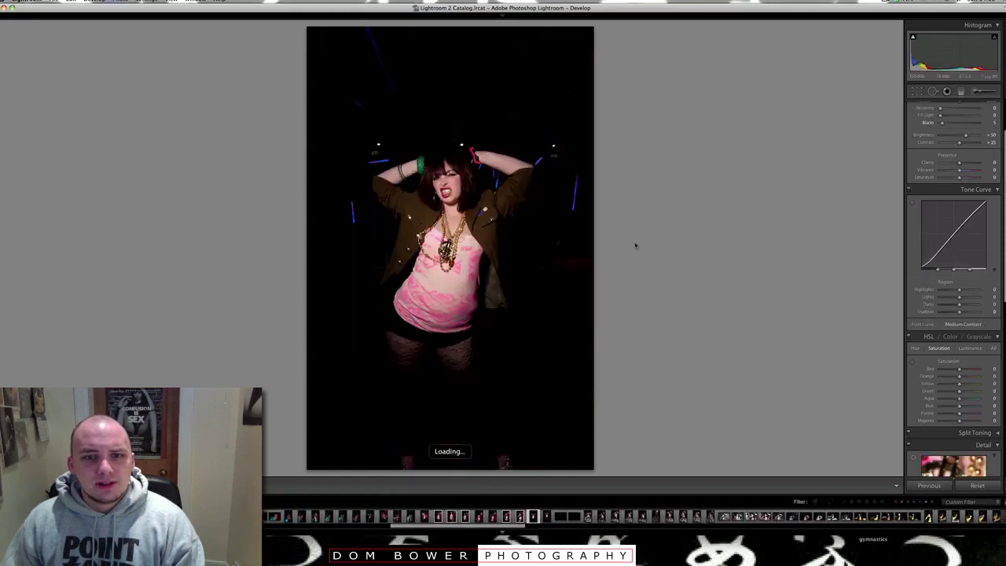
key("Right")
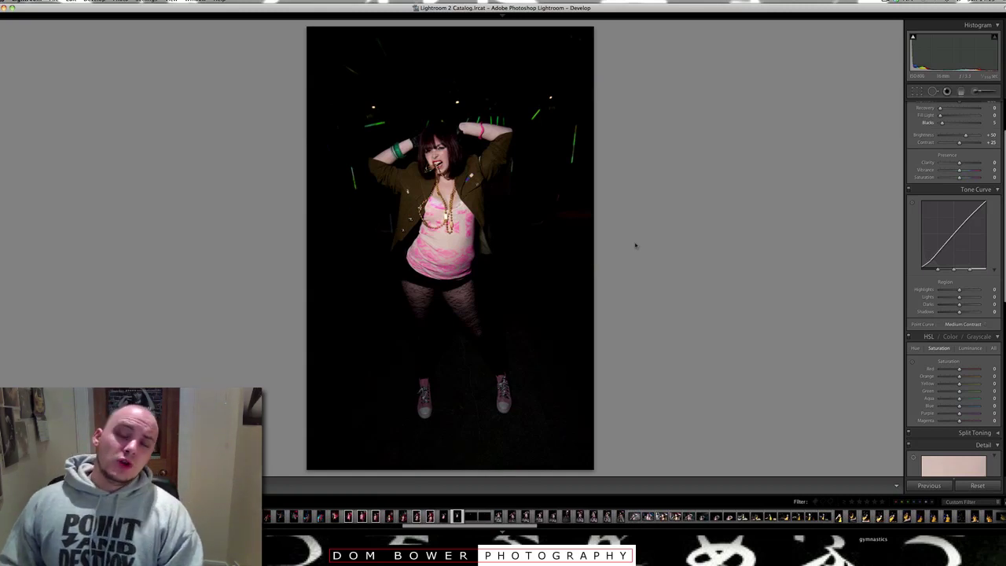
key("Right")
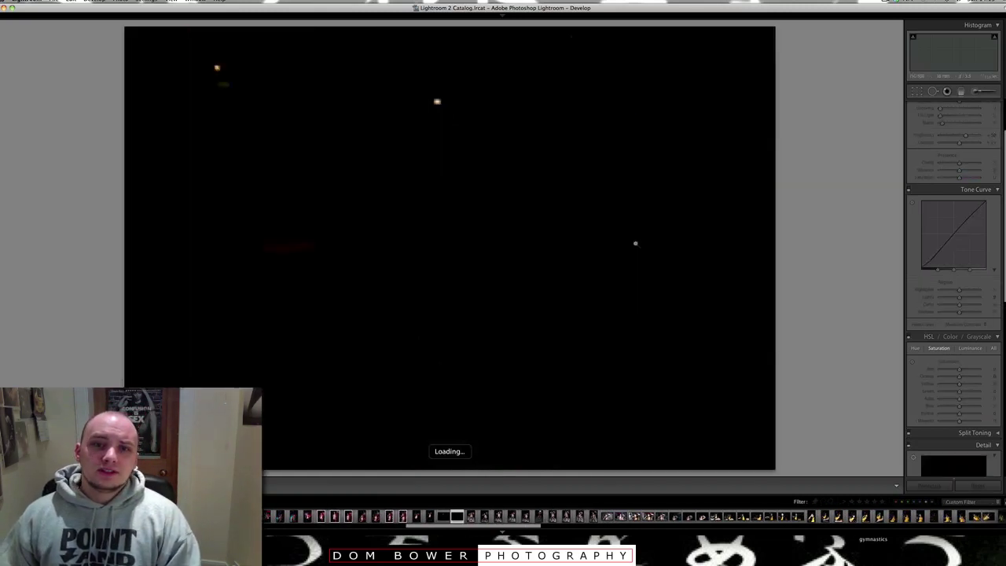
key("Right")
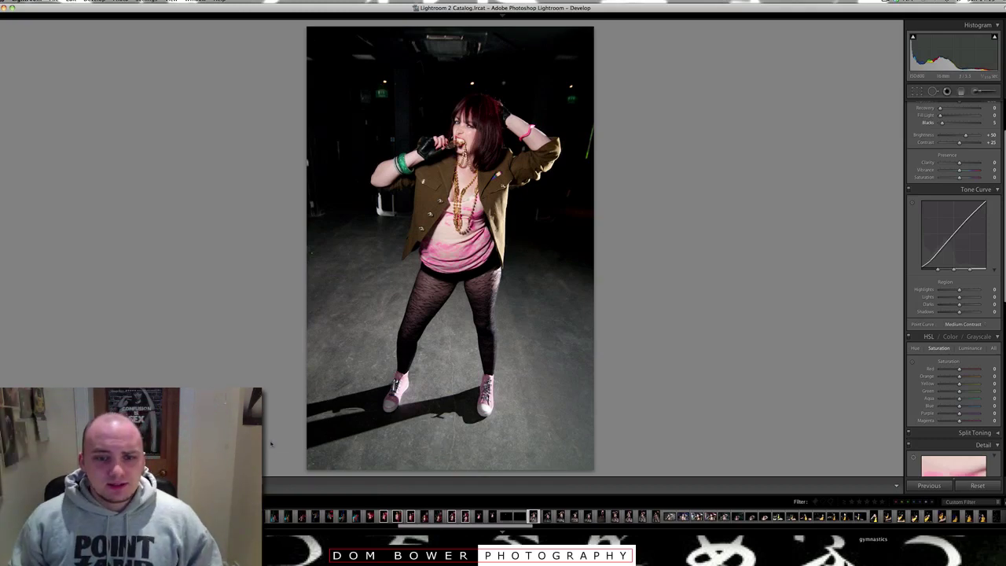
Inspect the full-length photo's feet and face at 1:1, then flag it as a pick.
left_click(418, 399)
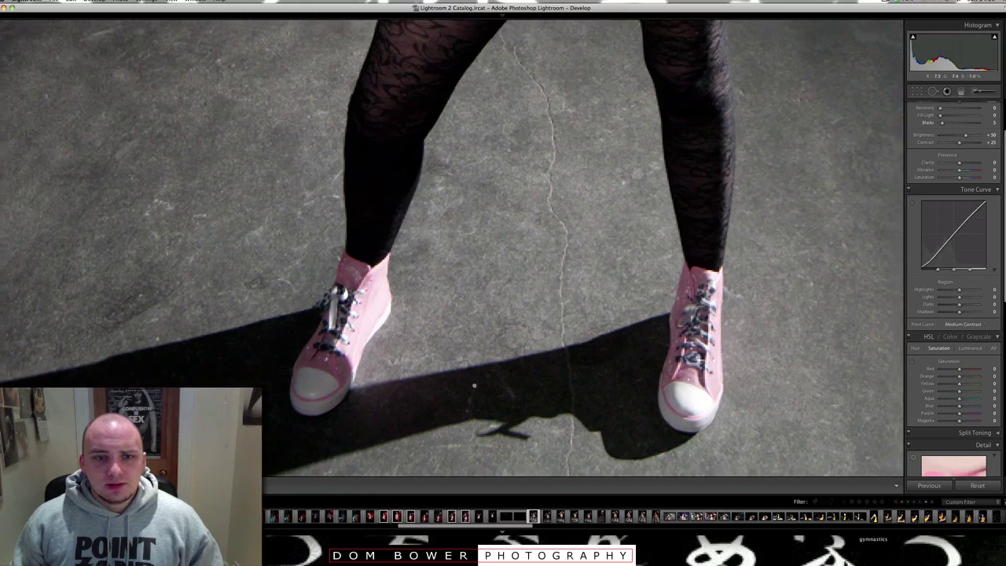
left_click(474, 385)
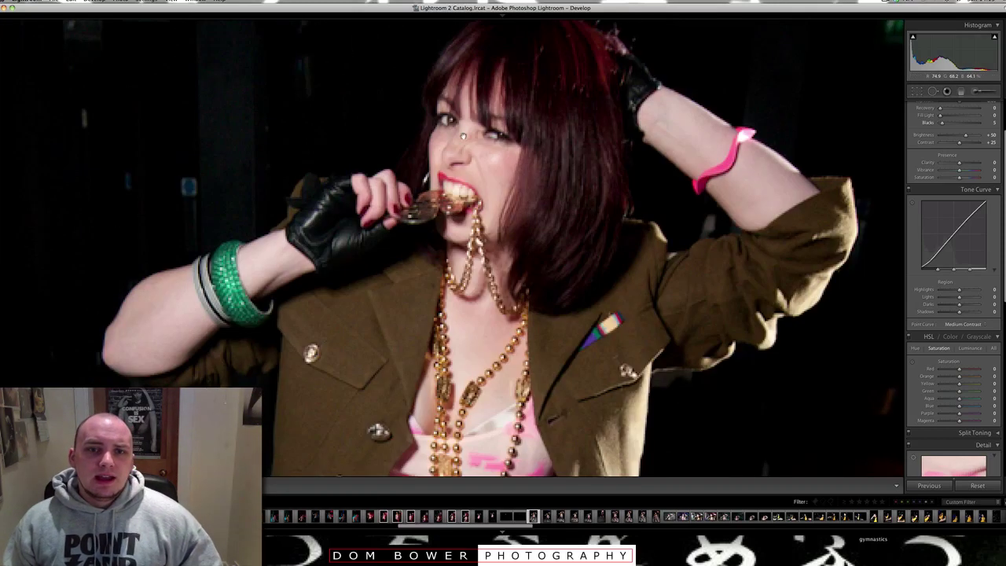
left_click(462, 122)
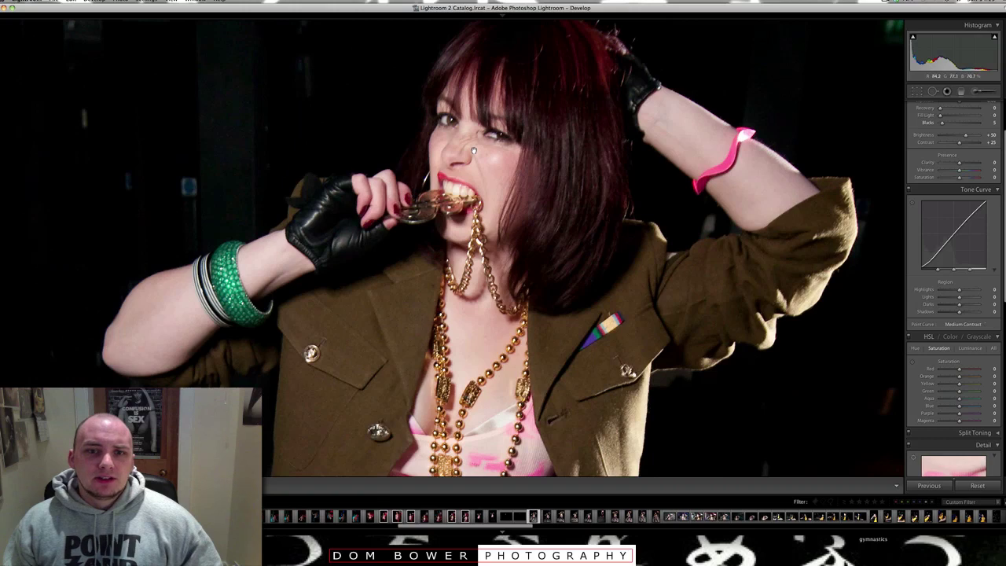
left_click(473, 150)
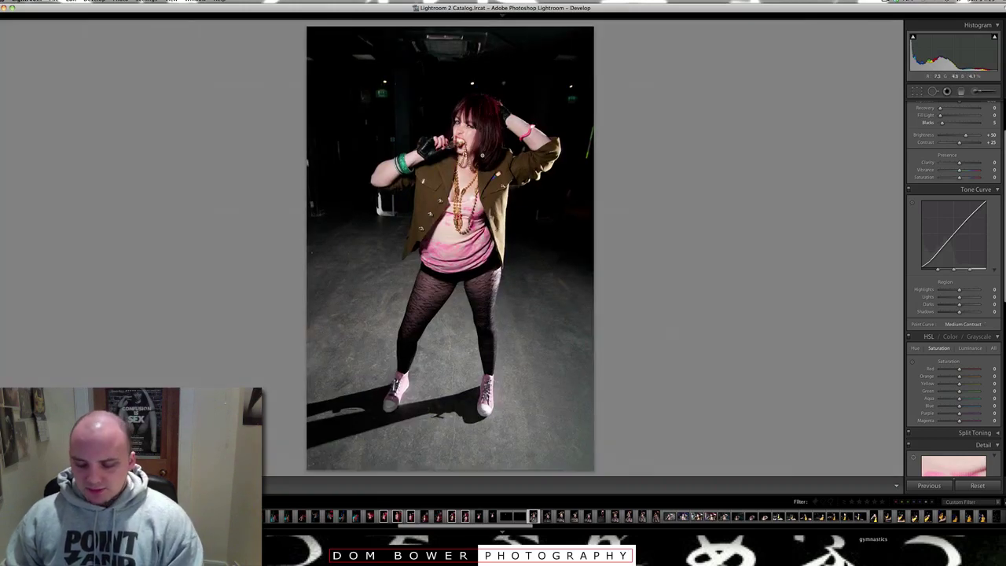
key("p")
key("Right")
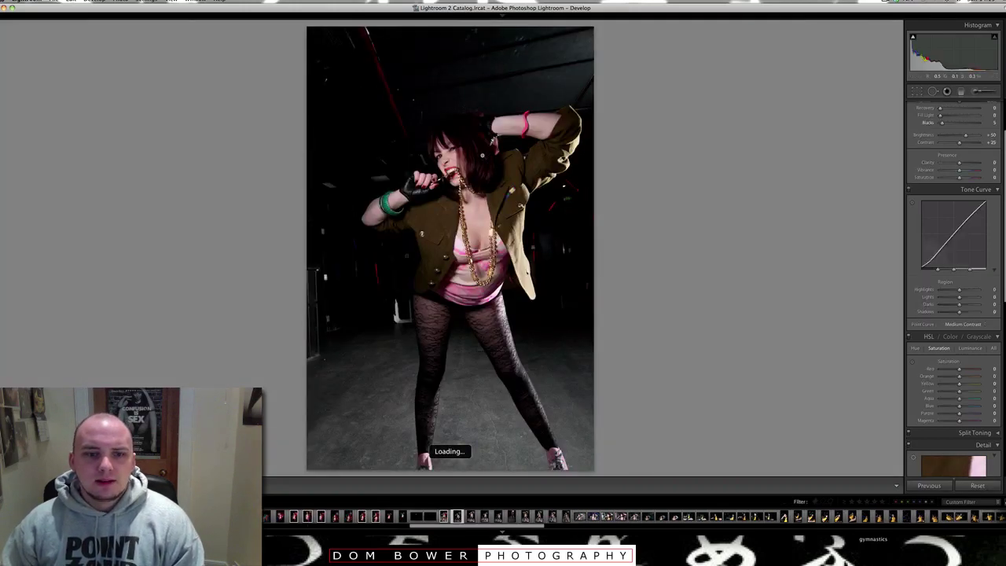
Flag the next three portraits as picks and check the background figure at full size.
key("p")
key("Right")
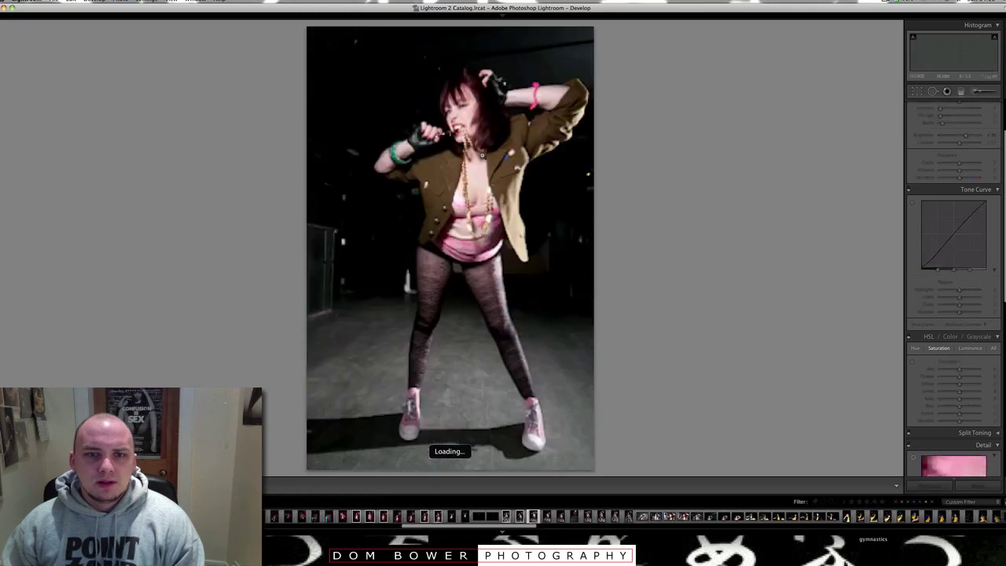
key("p")
key("Right")
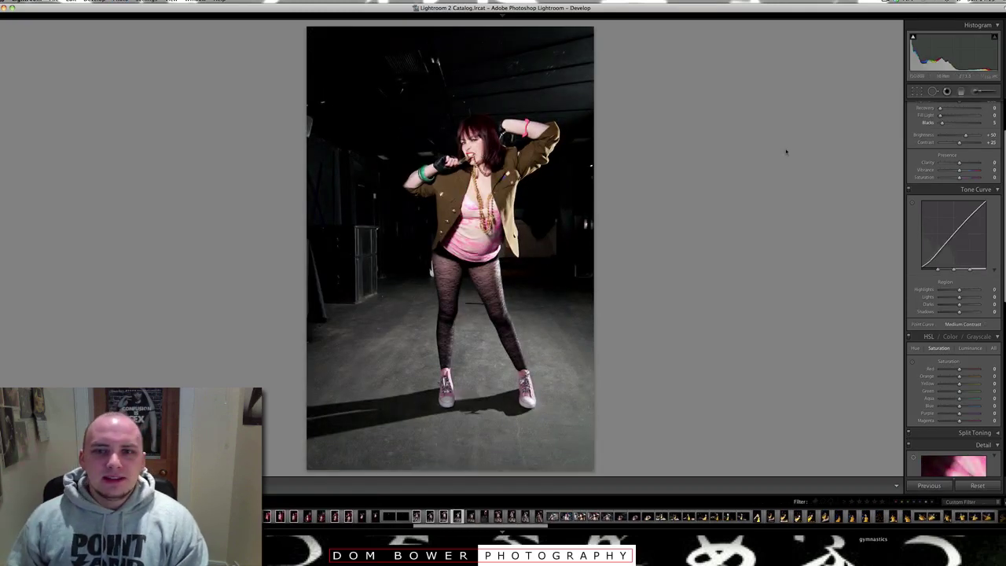
key("p")
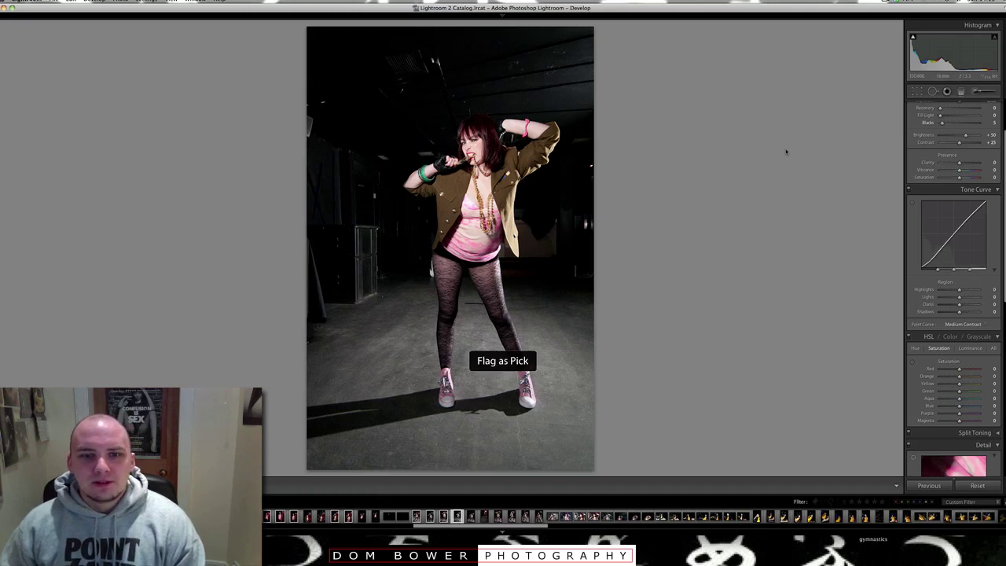
key("Right")
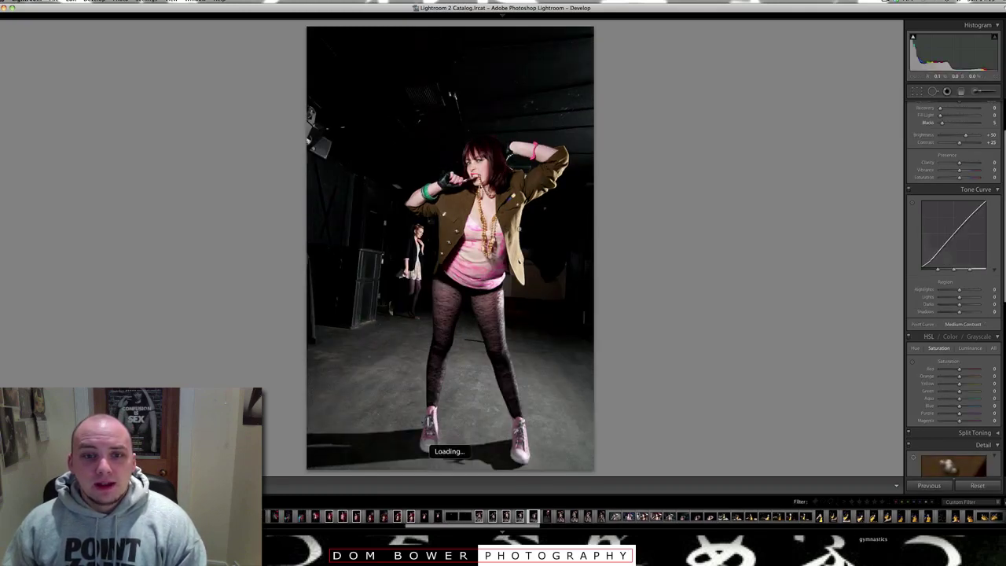
left_click(413, 238)
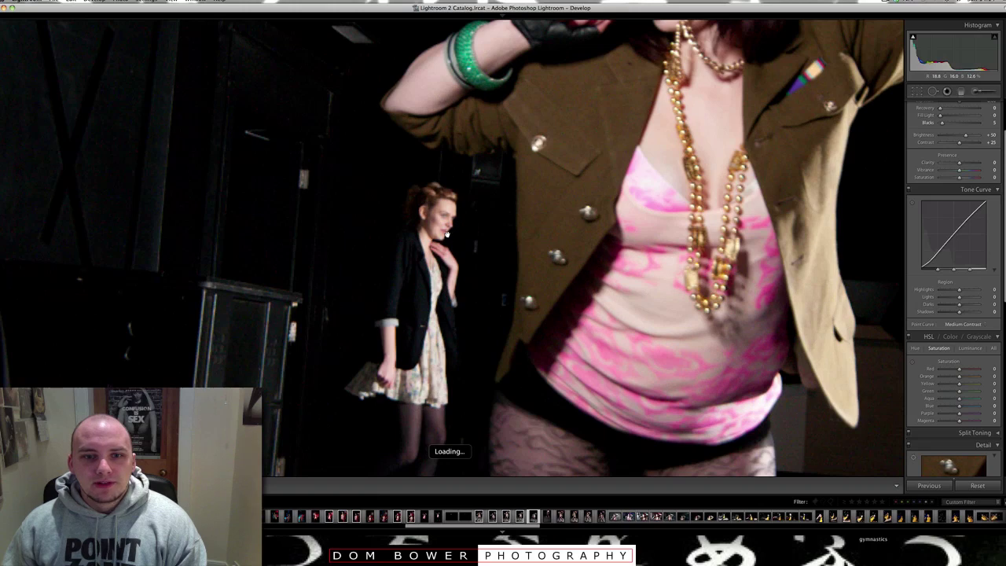
left_click(653, 236)
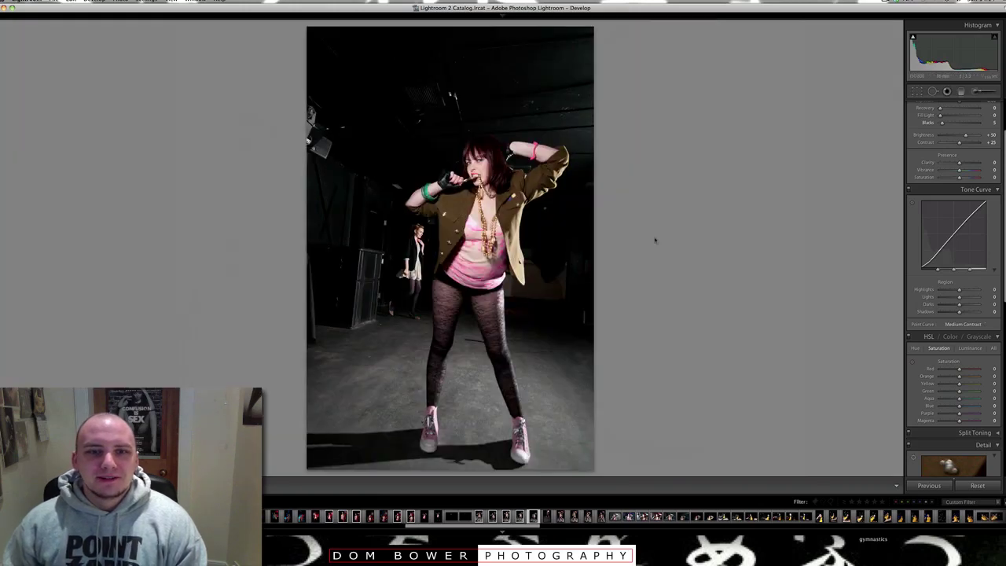
Compare neighbouring poses and flag the best two as picks, reaching the green-flare landscape frame.
key("Right")
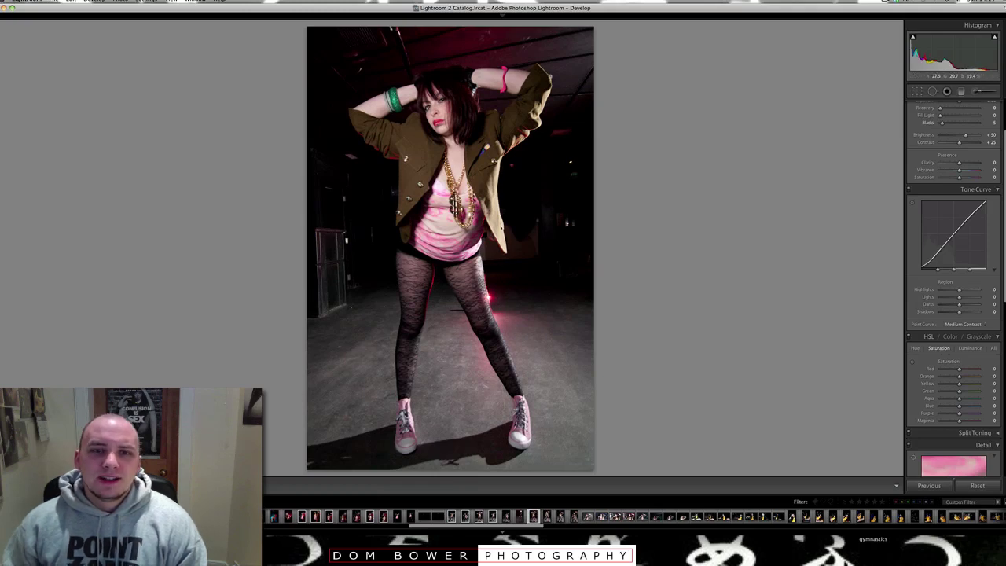
key("Right")
key("Right")
key("Left")
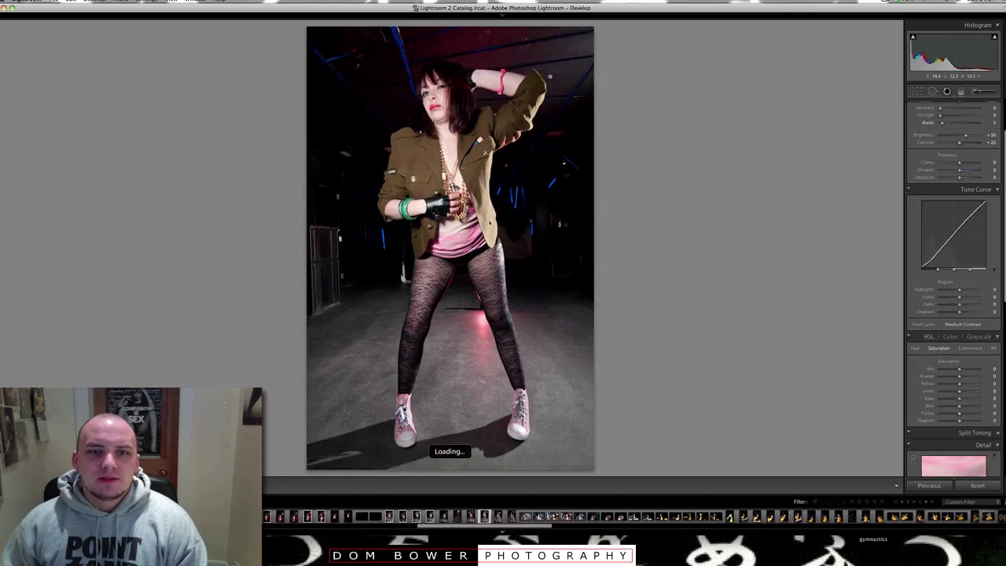
key("Right")
key("p")
key("Right")
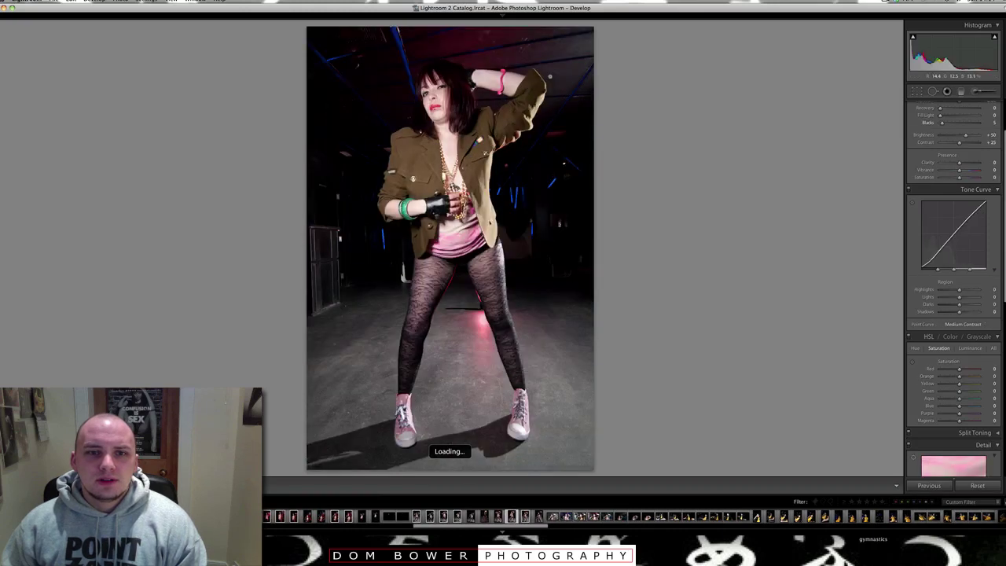
key("Right")
key("Right")
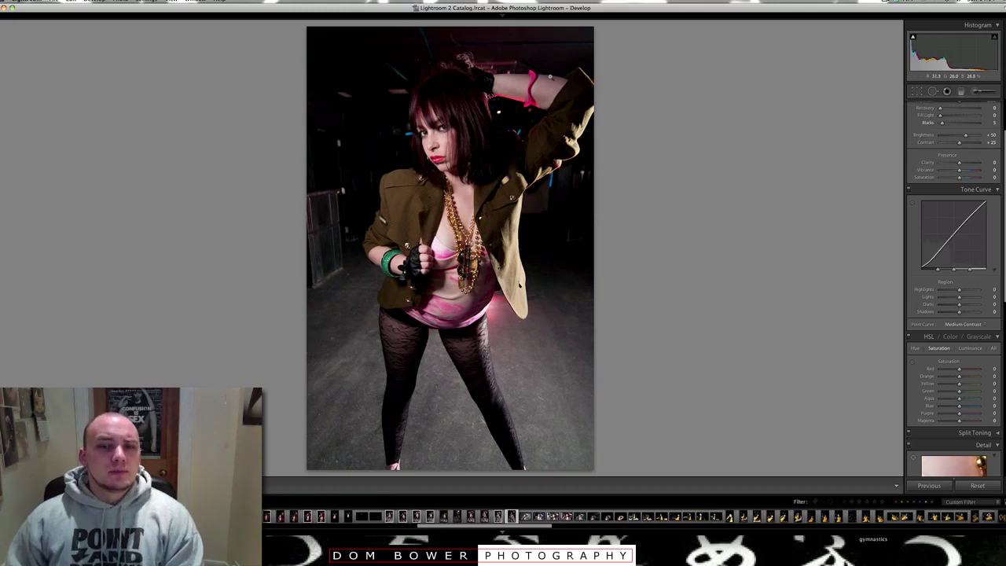
key("p")
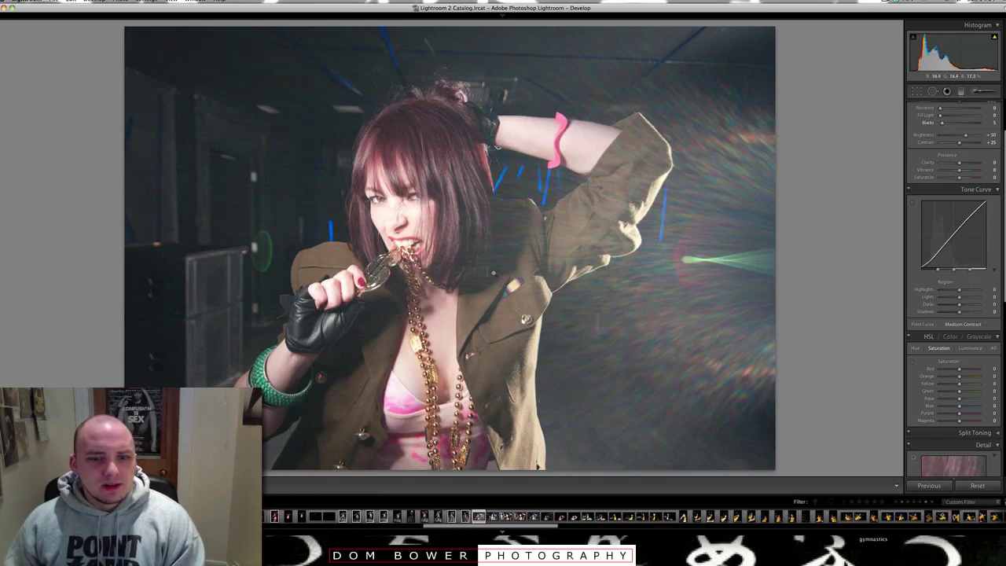
Raise the green-flare portrait's Contrast to about +67 and check the flare and face at 1:1.
left_click_drag(958, 142, 970, 143)
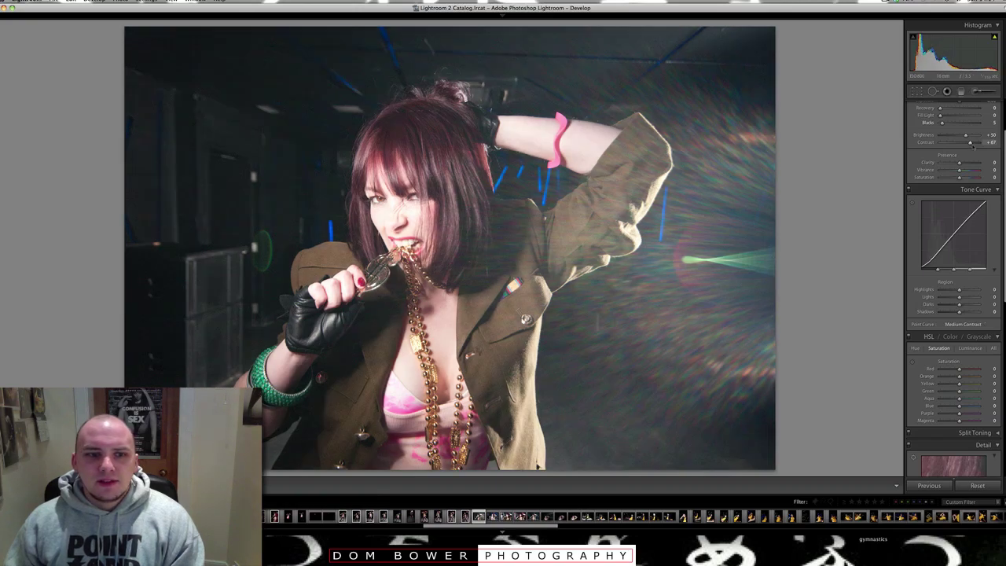
left_click(693, 263)
left_click_drag(824, 256, 880, 247)
left_click_drag(633, 256, 345, 254)
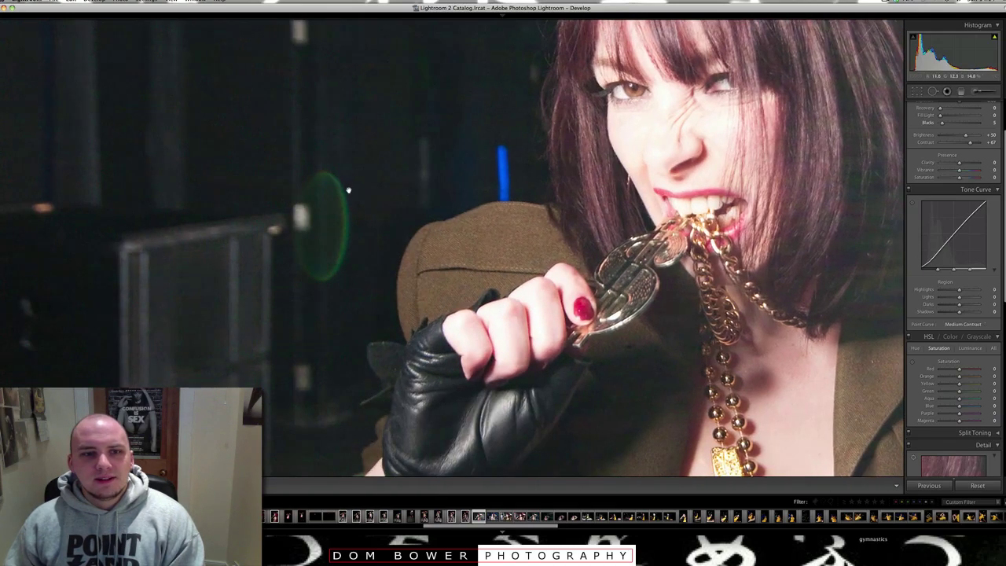
left_click(413, 223)
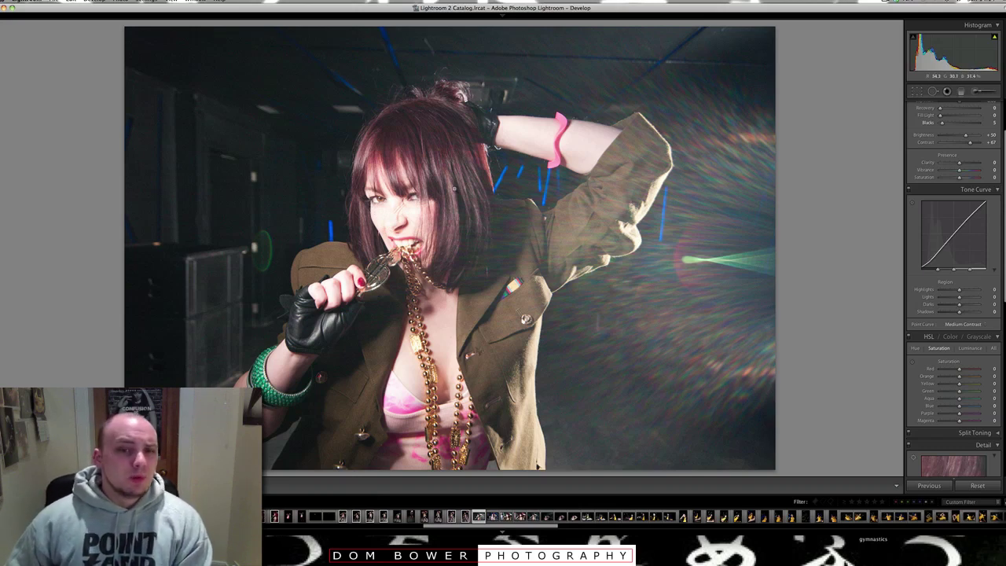
Compare with the previous photo, flag the green-flare frame as a pick, and go to the blue-lit frame.
key("Left")
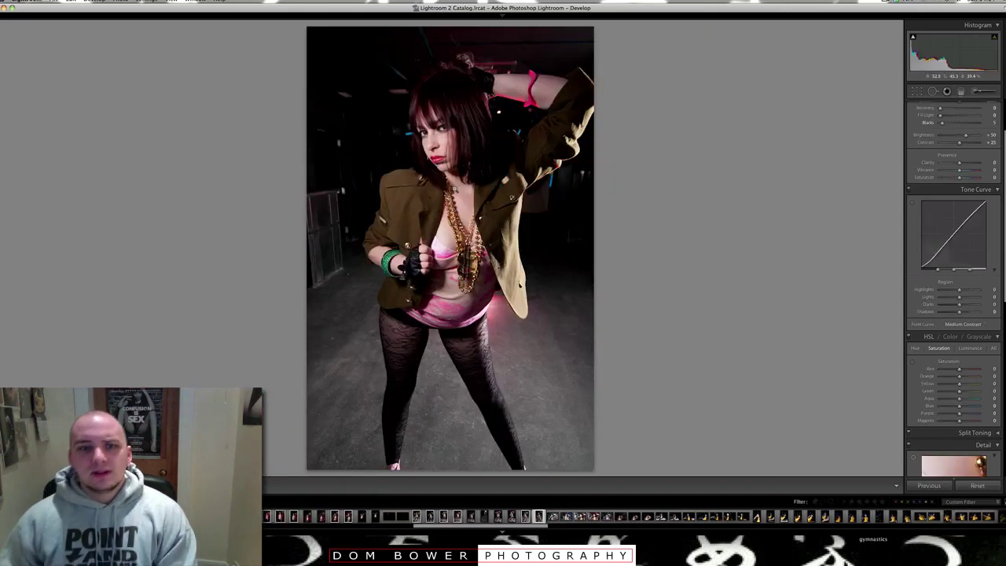
key("Left")
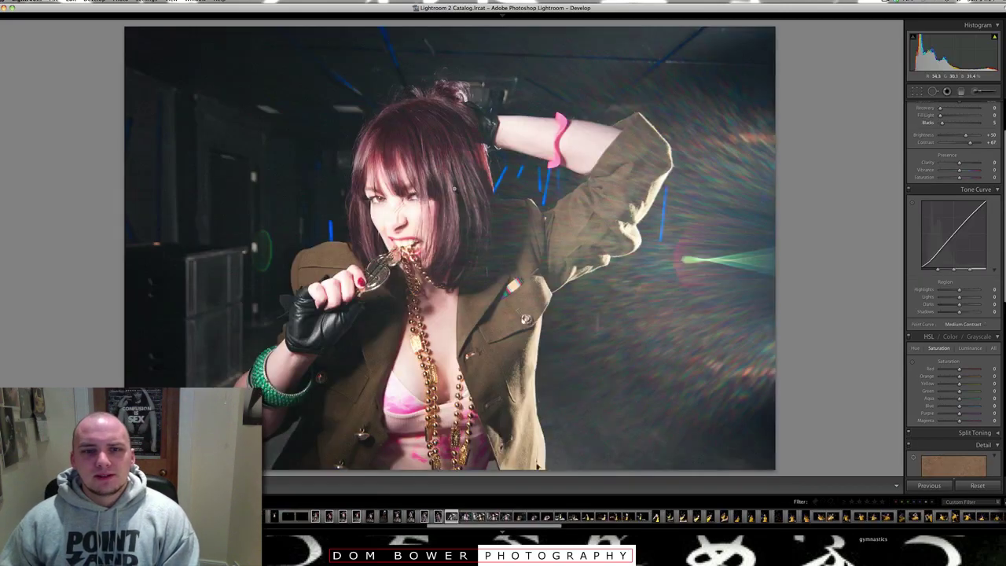
key("p")
key("Left")
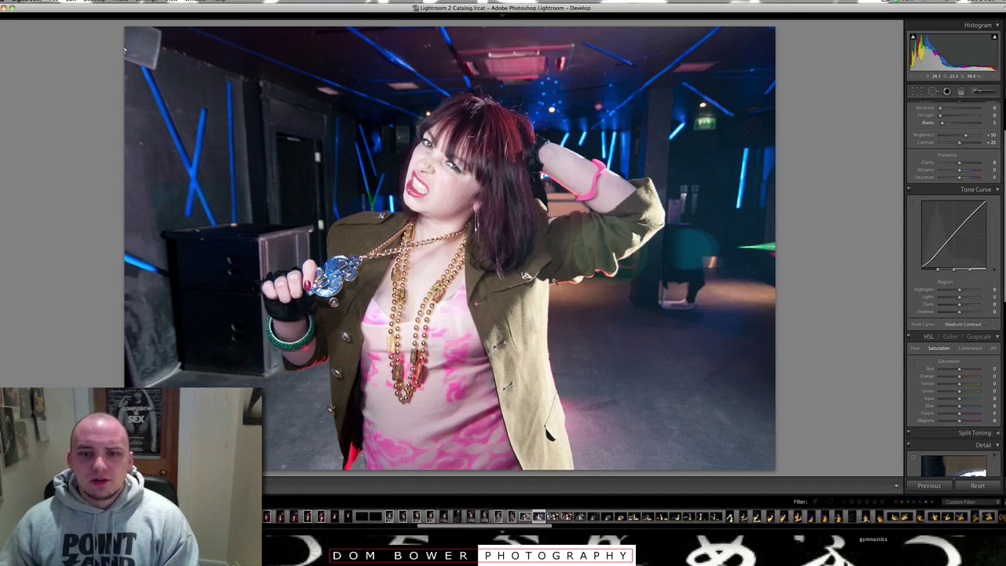
Check the blue-lit frame's jacket edge and face sharpness up close, then flag it as a pick.
left_click(554, 283)
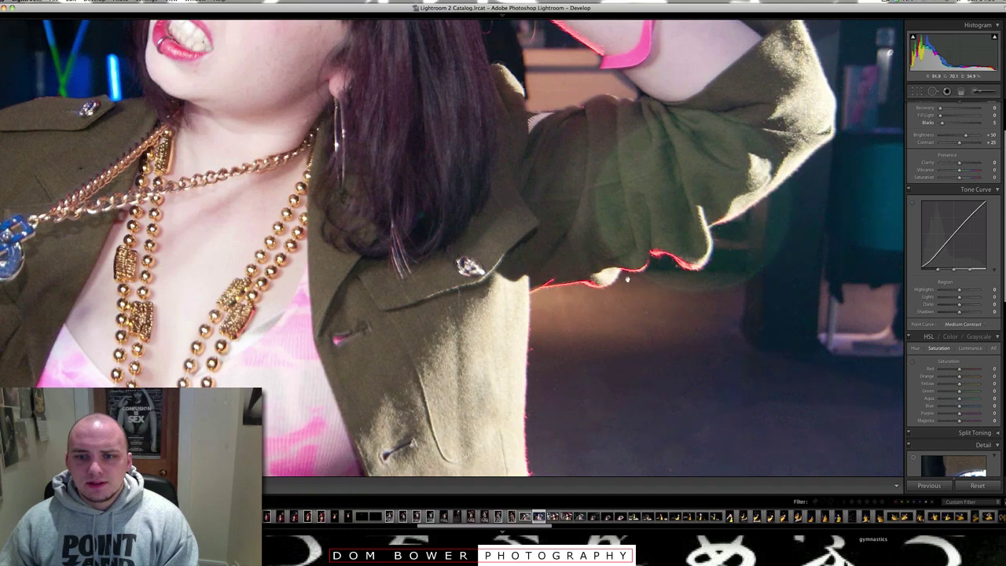
left_click(499, 348)
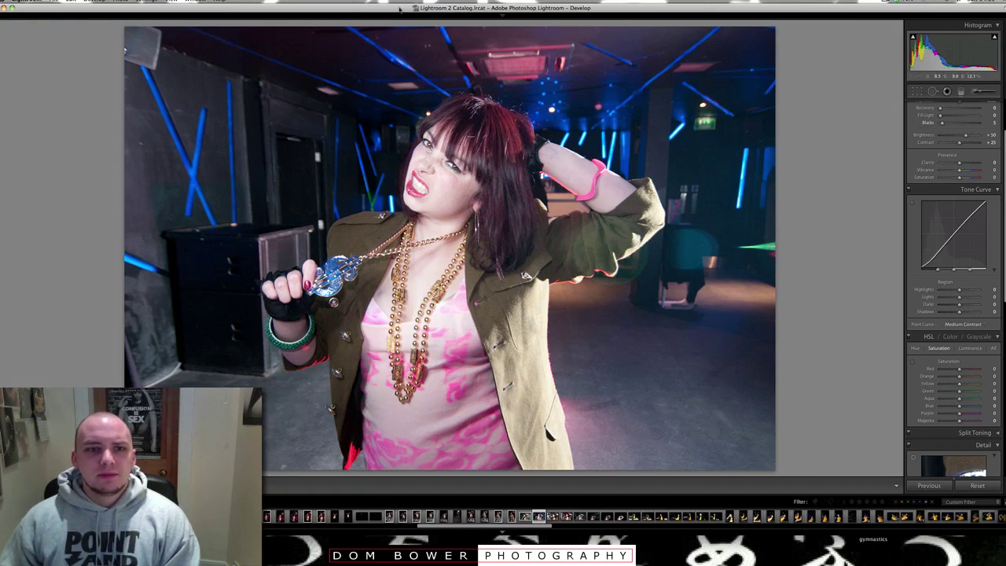
left_click(444, 192)
key("super+minus")
left_click(723, 148)
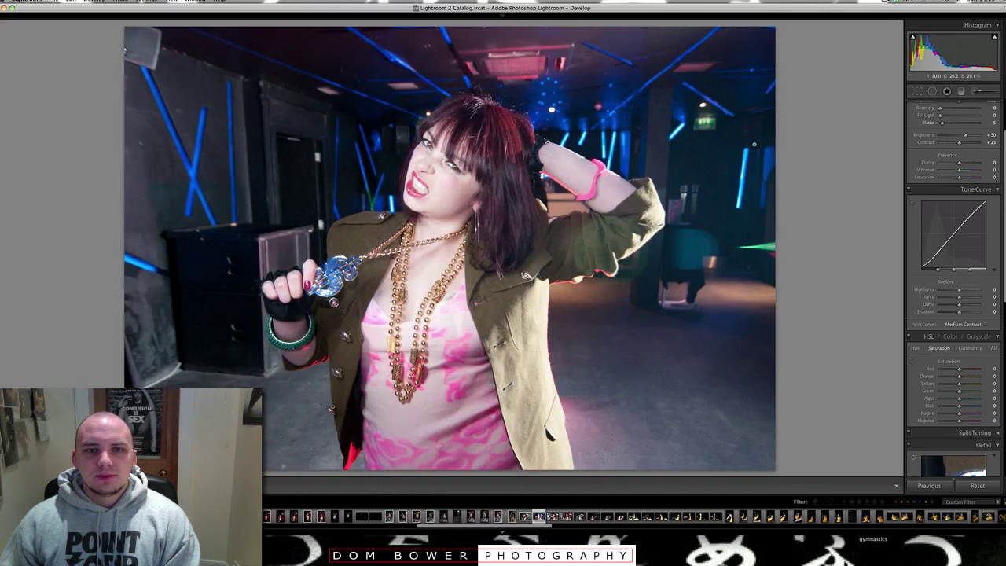
key("p")
key("Right")
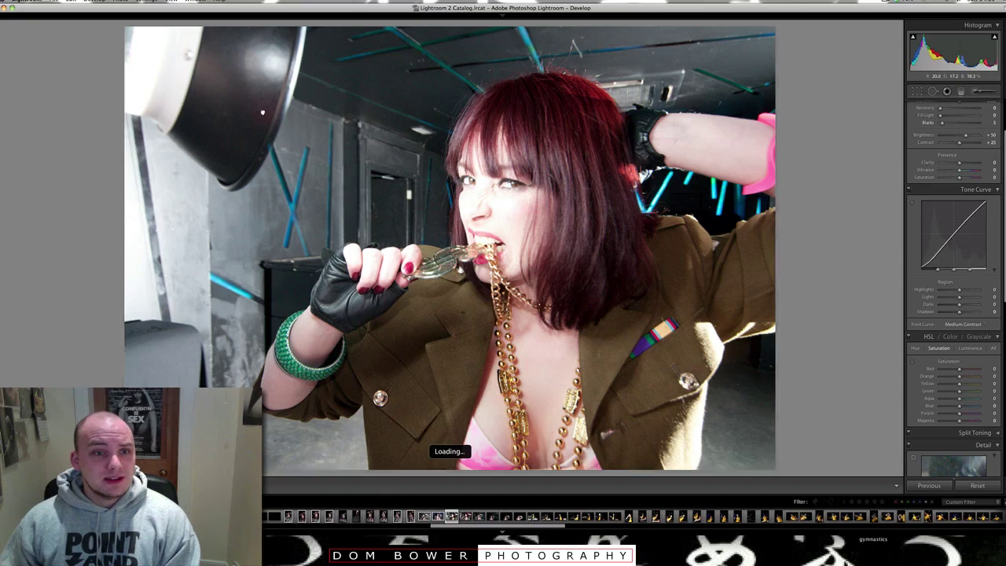
Inspect the softbox frame's wall and door area at 1:1 and flag it as a pick.
left_click(322, 165)
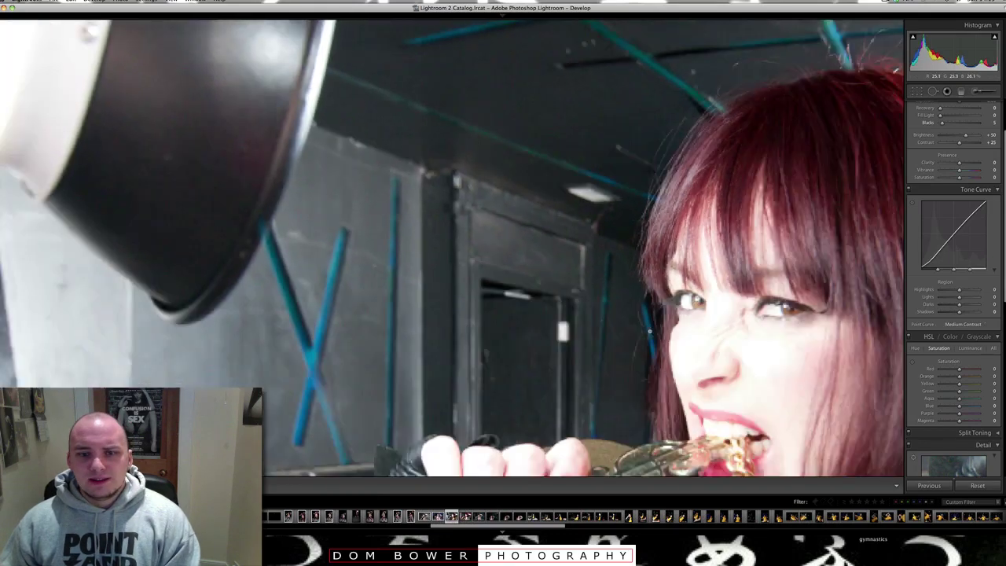
left_click(649, 333)
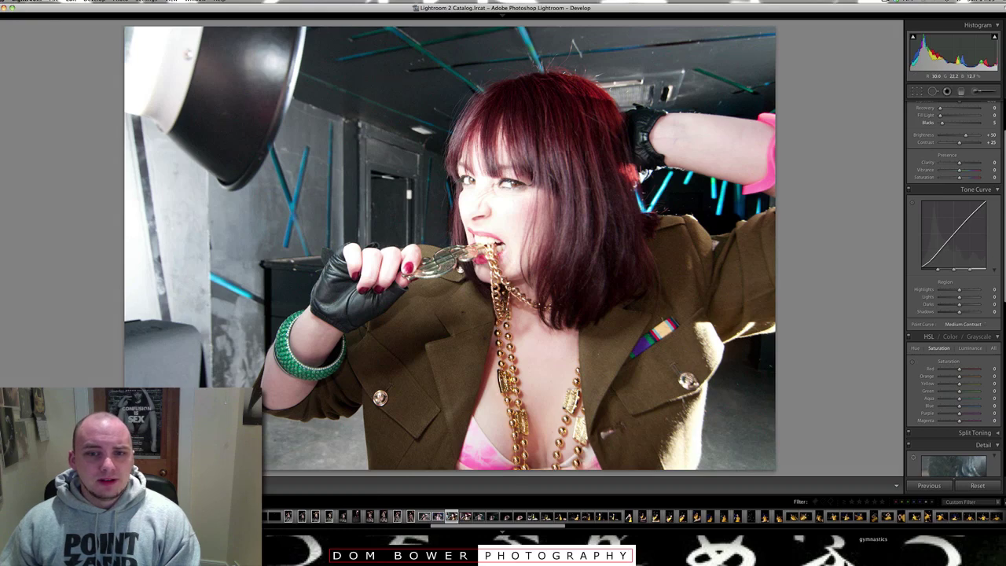
key("p")
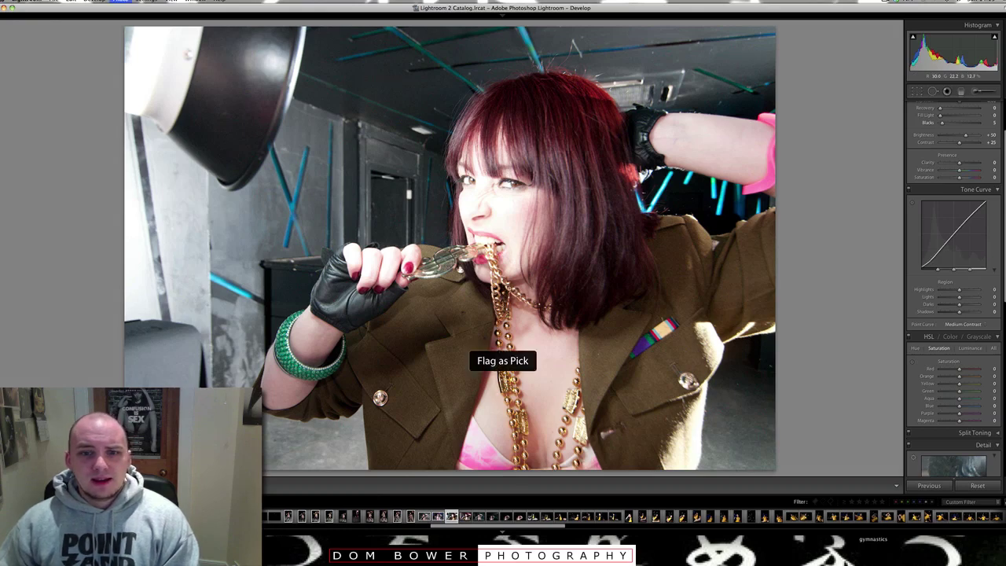
key("Right")
Leave the red-lit version unflagged and flag the green-bokeh chain-biting frame as a pick.
key("p")
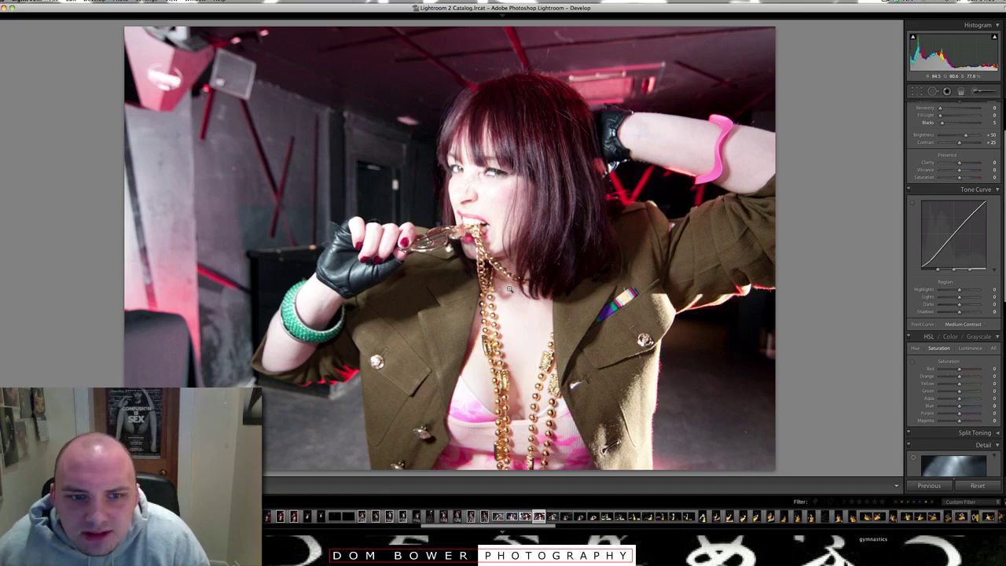
key("u")
key("Right")
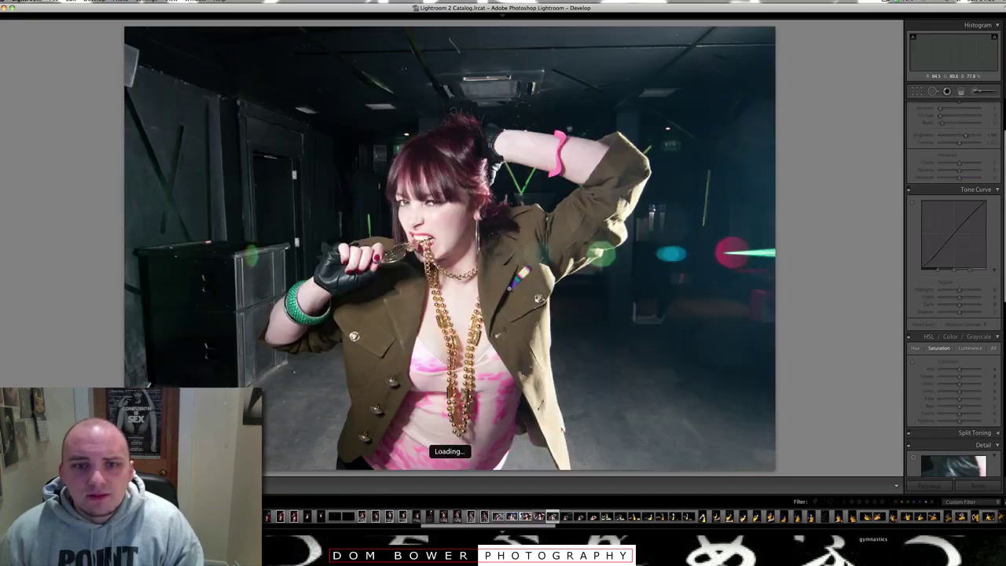
key("p")
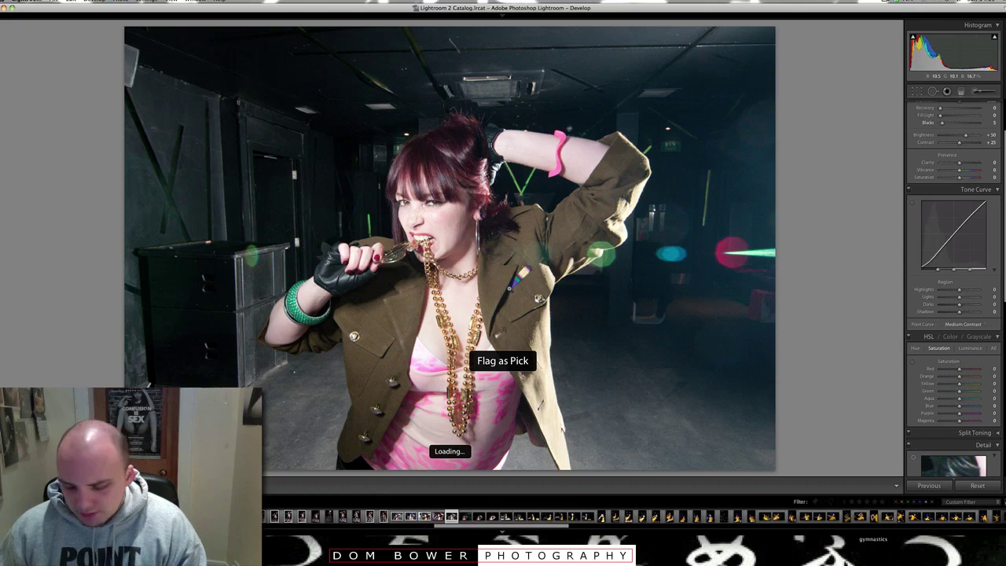
key("Right")
key("Right")
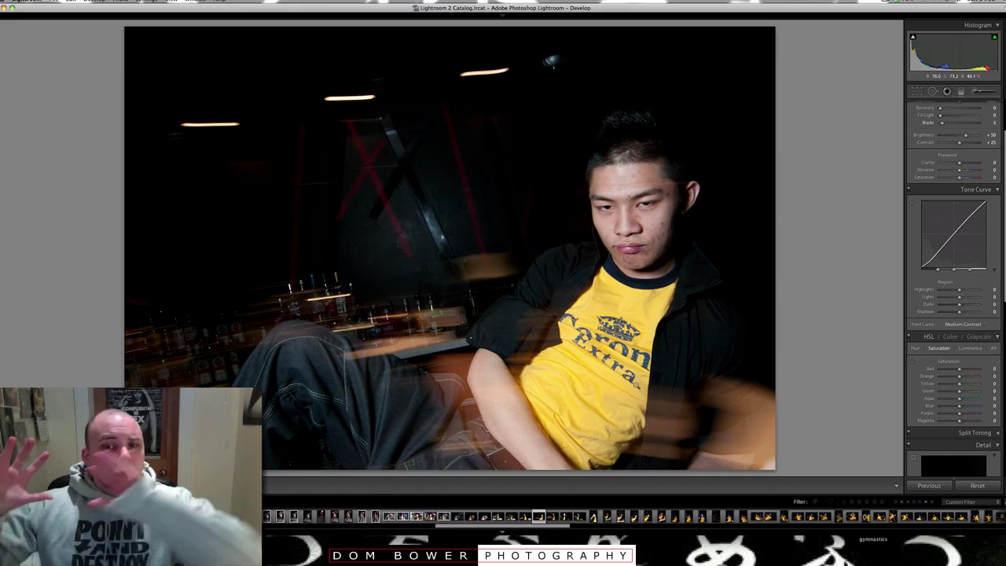
Inspect the first bar portrait's arm, shirt logo and face at 1:1, then advance two frames.
left_click(620, 382)
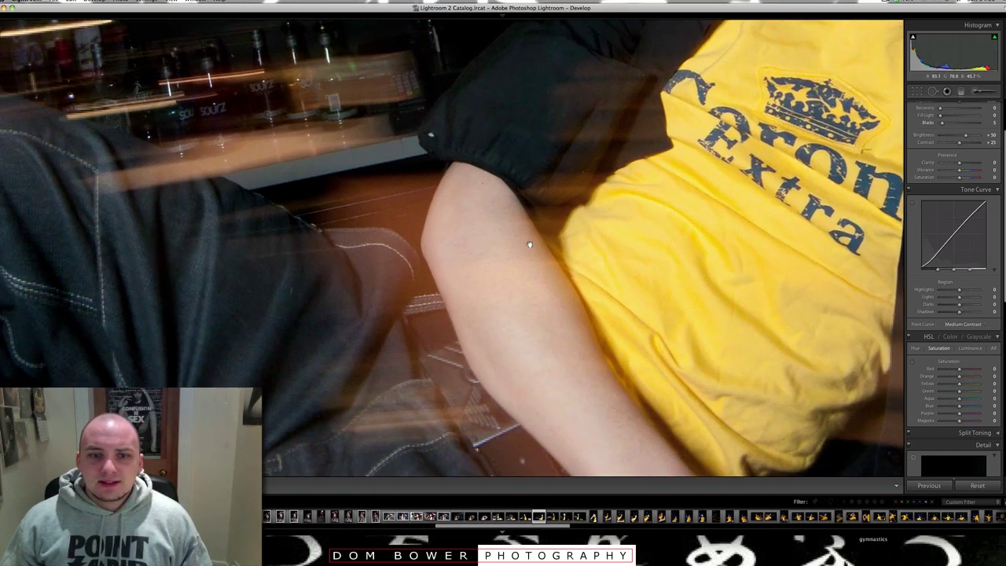
left_click(529, 244)
left_click(576, 326)
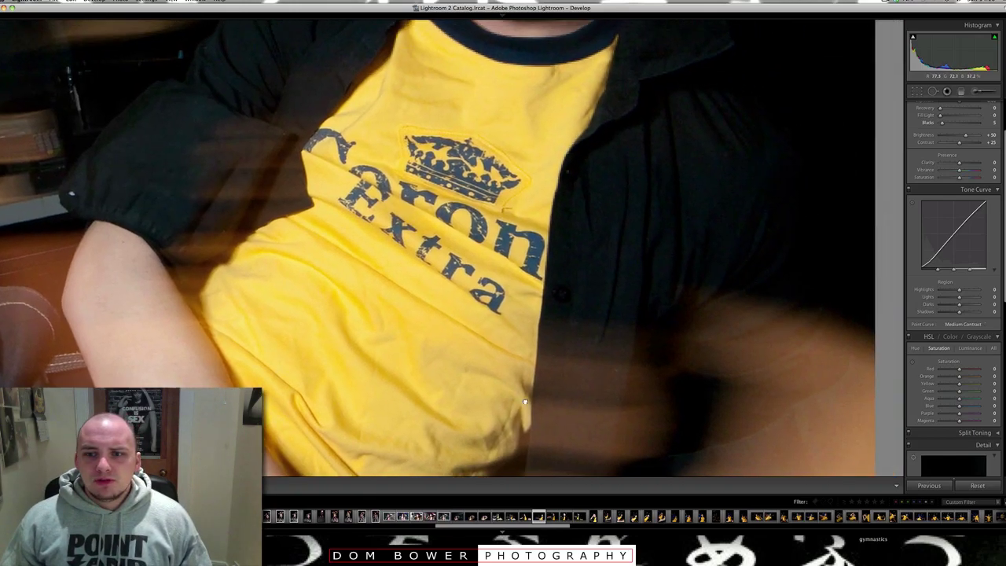
left_click_drag(576, 326, 213, 126)
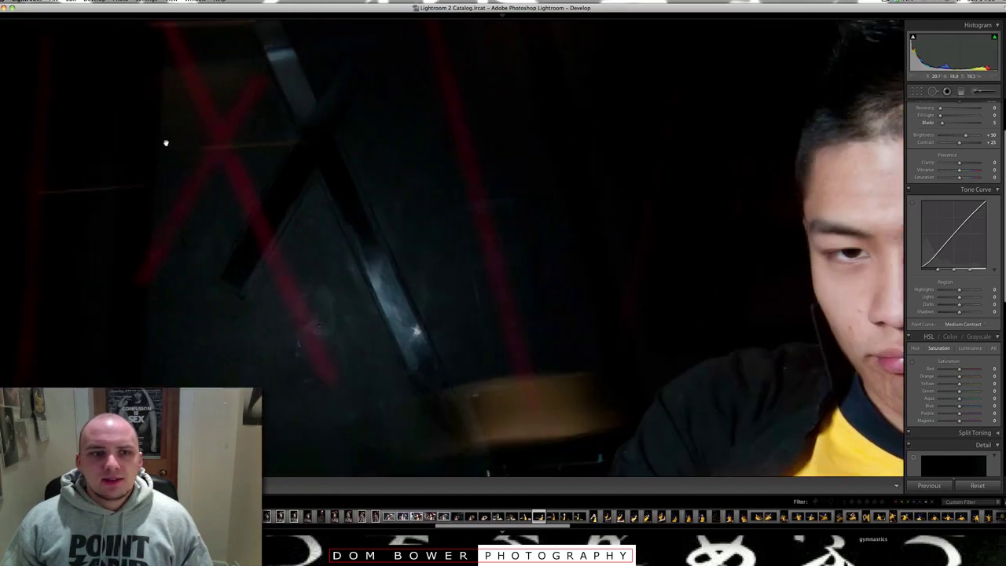
key("Right")
left_click(293, 212)
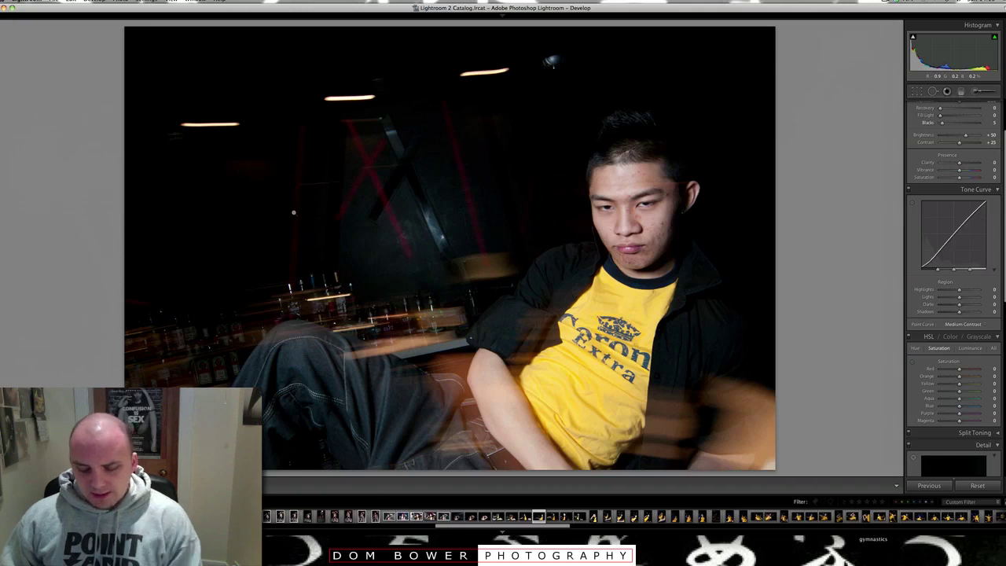
key("Right")
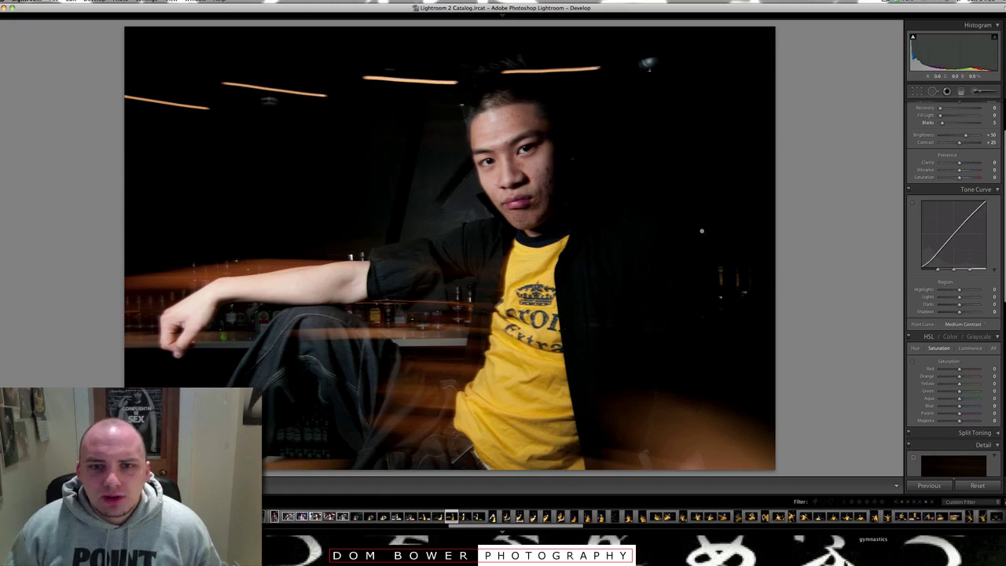
key("Right")
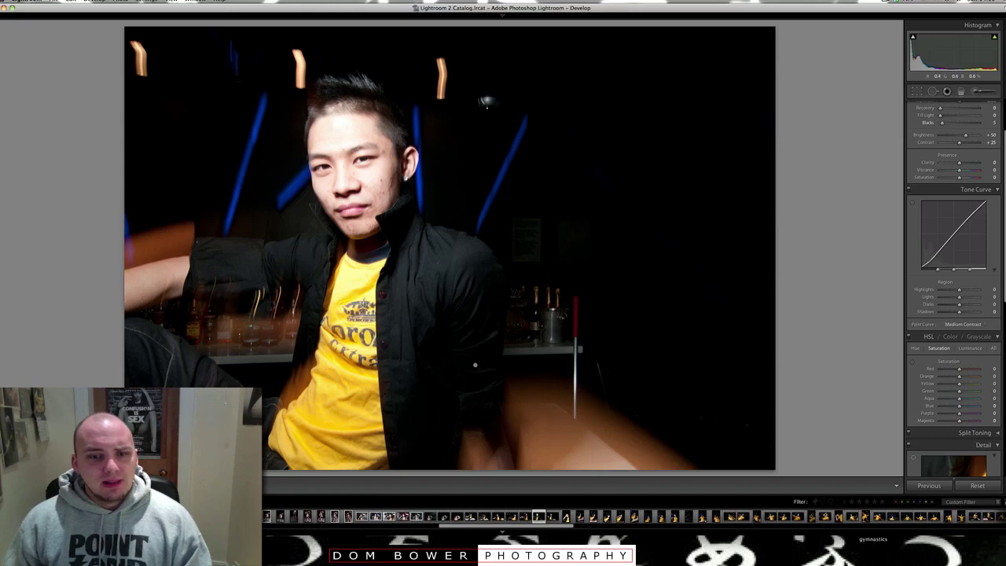
Check the bar counter, yellow shirt and left side at 1:1, then flag the portrait as a pick.
left_click(547, 405)
left_click_drag(542, 411, 574, 225)
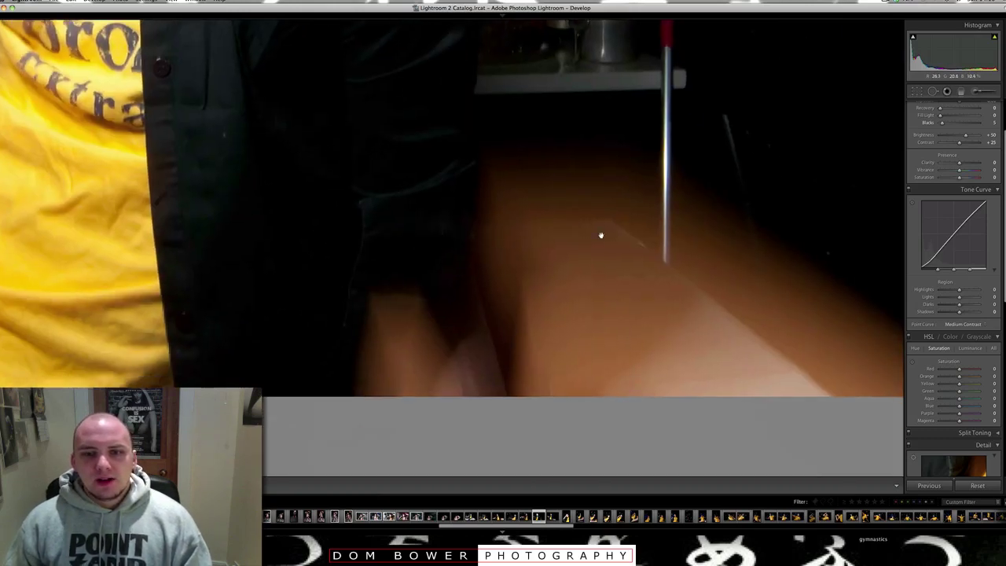
left_click_drag(445, 247, 725, 265)
left_click(639, 240)
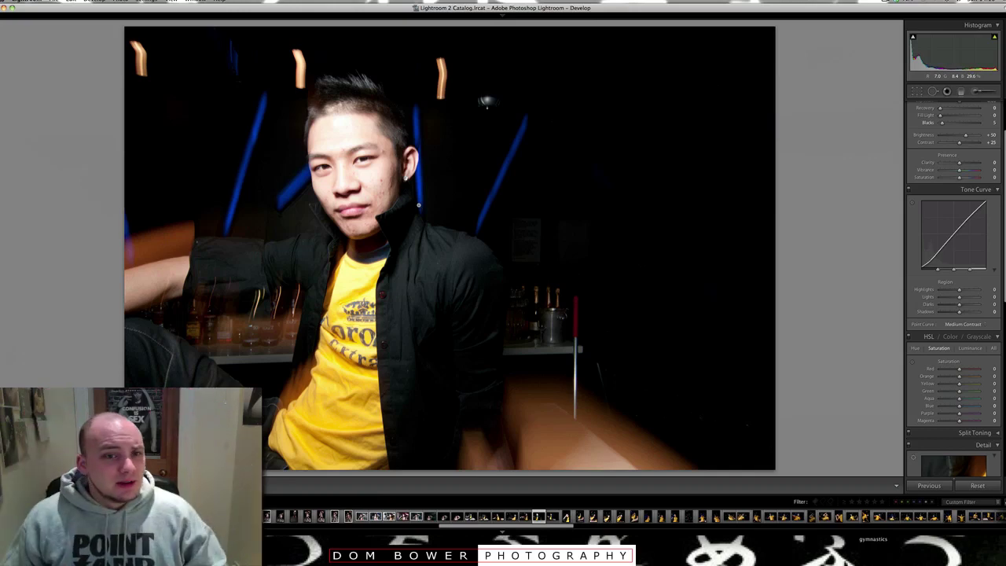
left_click(151, 270)
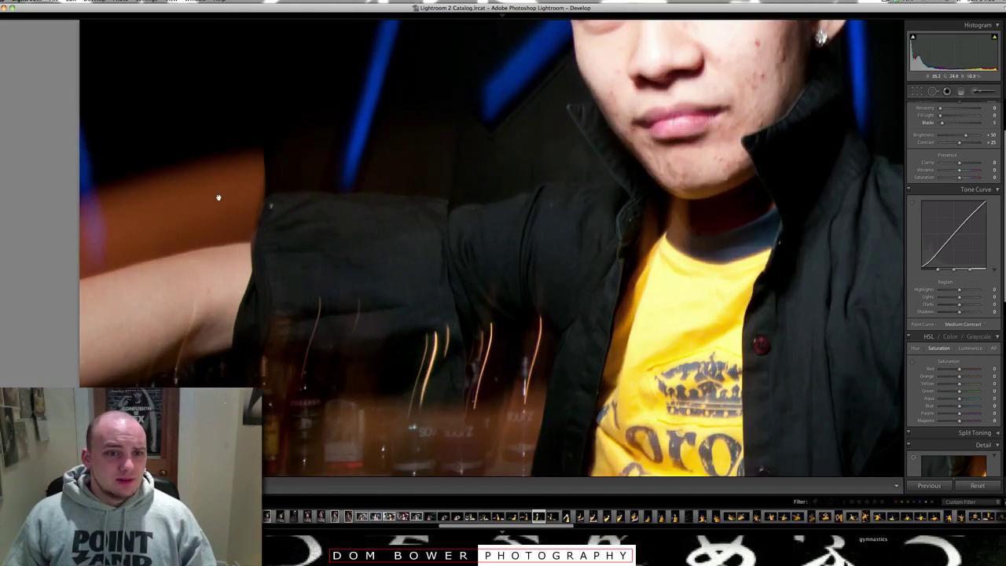
left_click(521, 270)
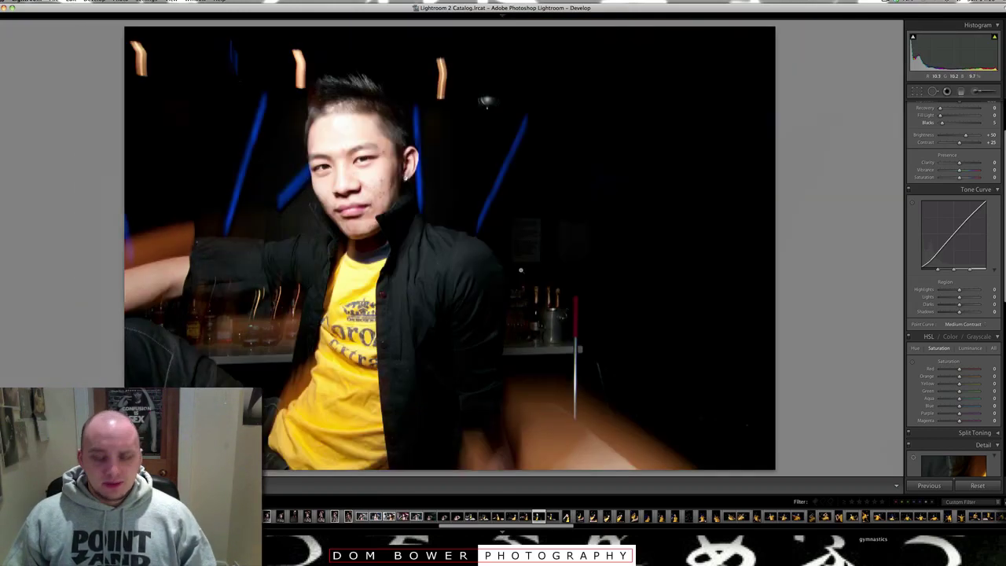
key("p")
Advance two frames and inspect the light streaks, top edge, hands, jeans and shirt up close.
key("Right")
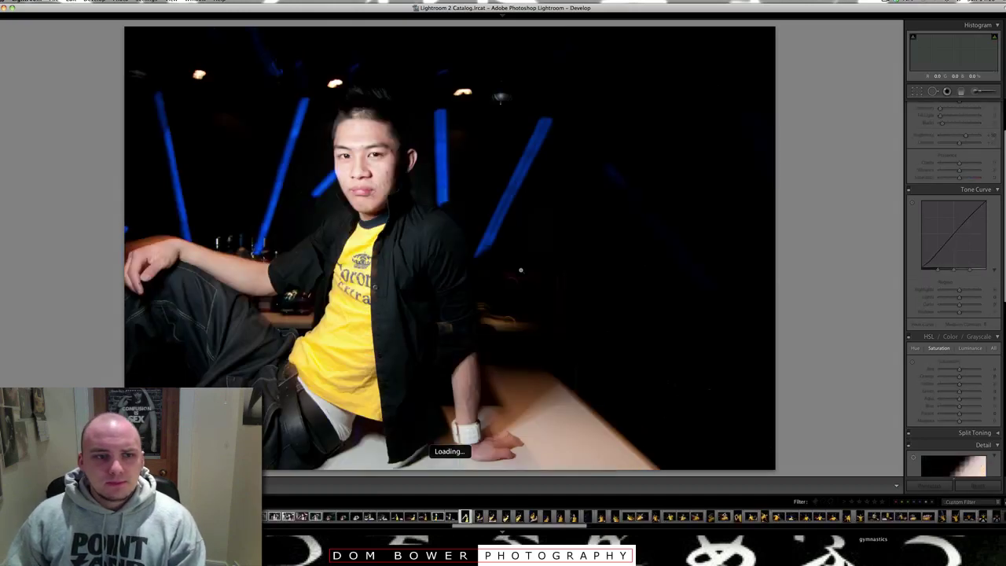
key("Right")
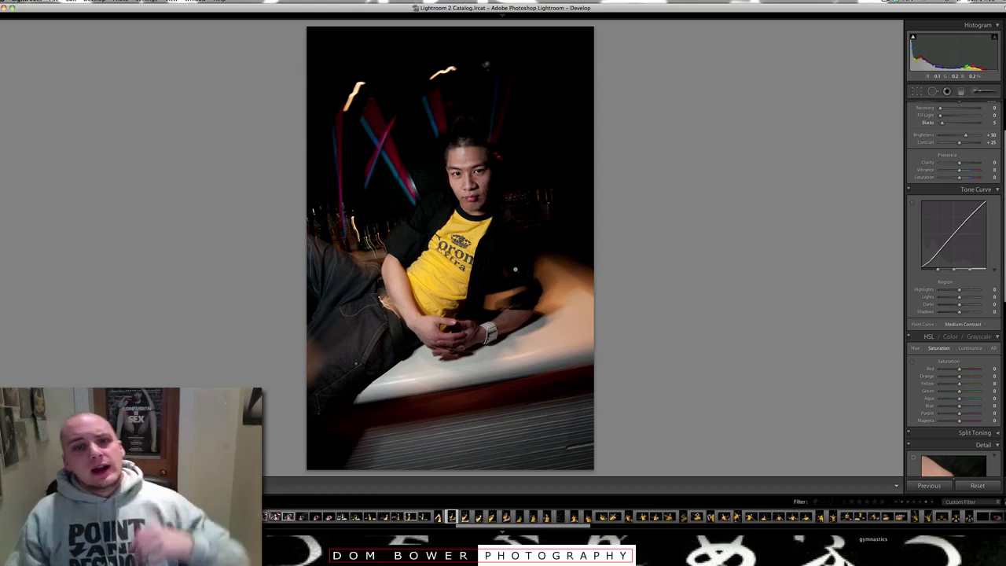
left_click(350, 138)
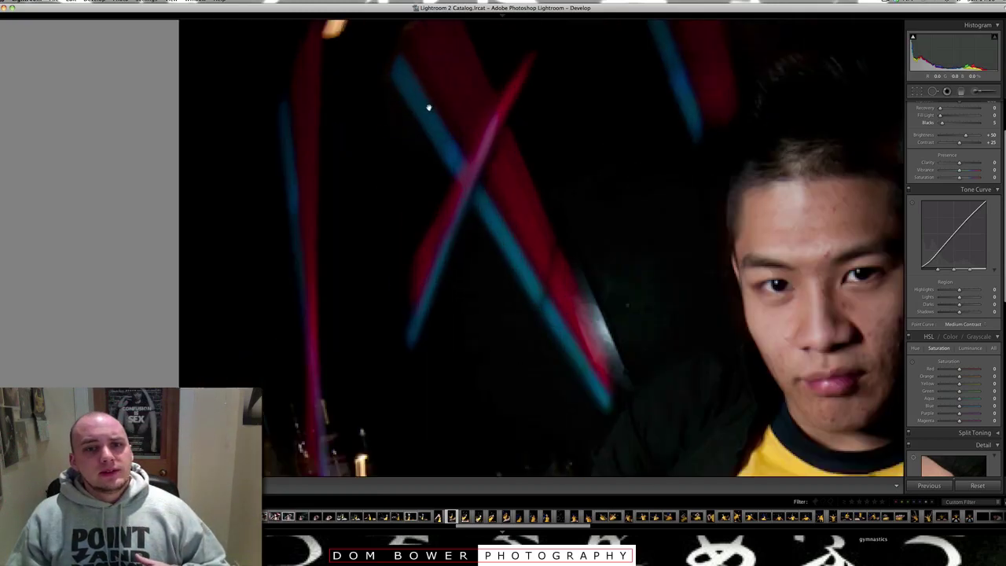
left_click(523, 102)
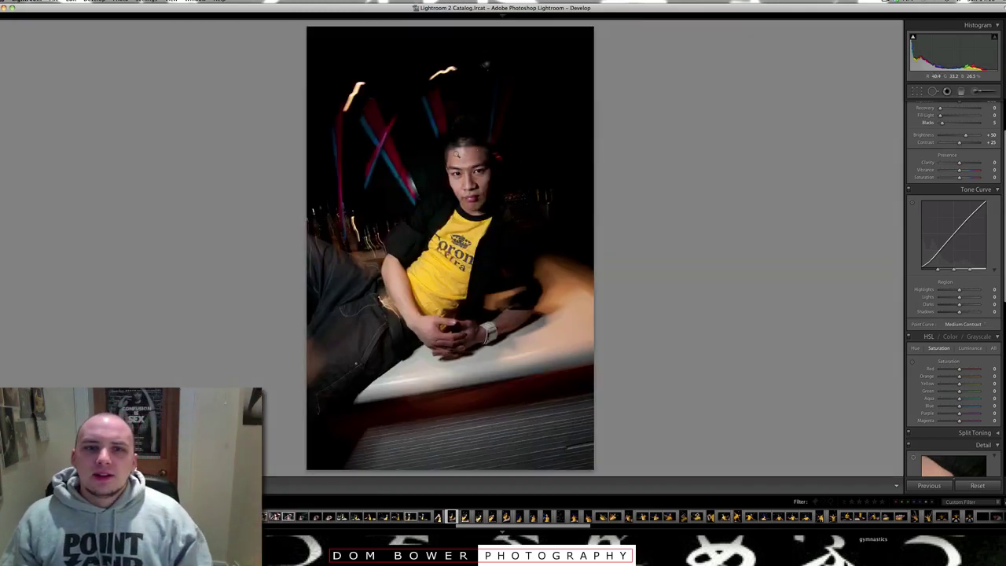
left_click(446, 52)
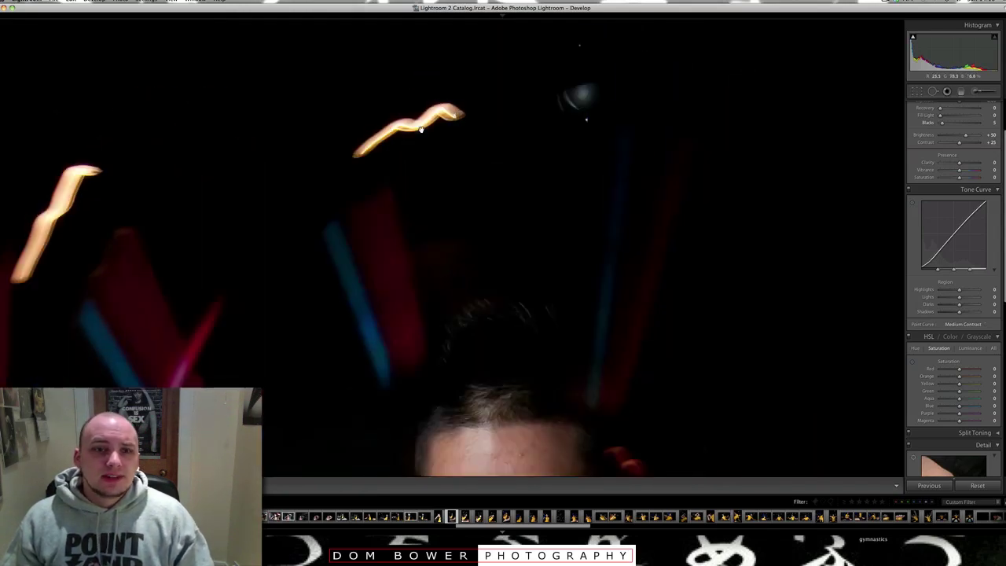
left_click(493, 126)
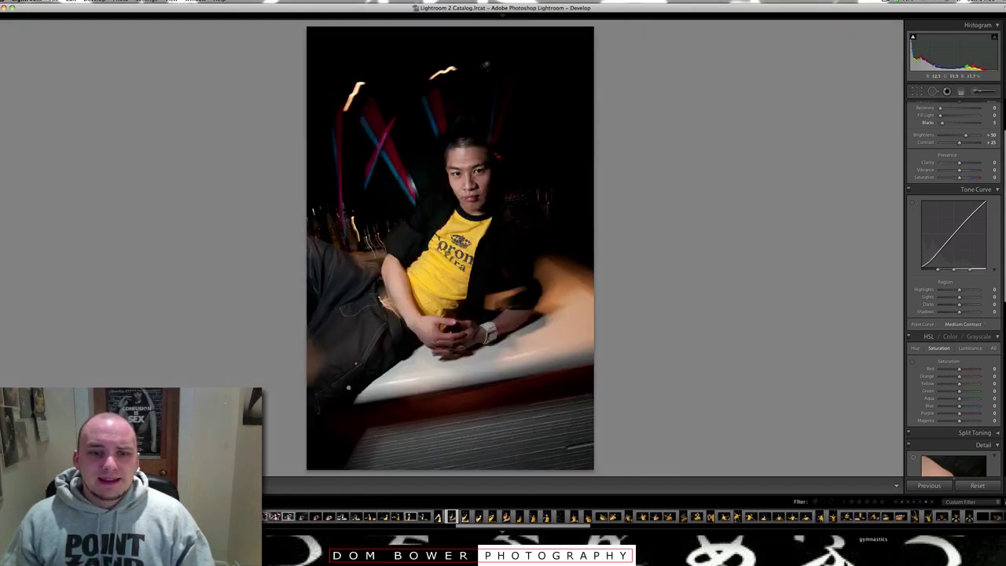
left_click(351, 340)
left_click_drag(346, 351, 552, 335)
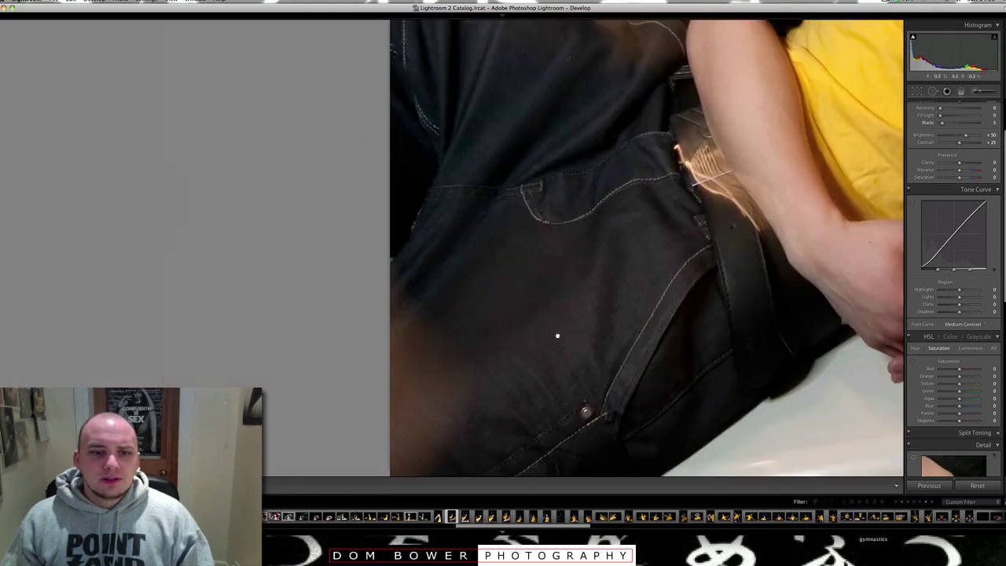
double_click(517, 353)
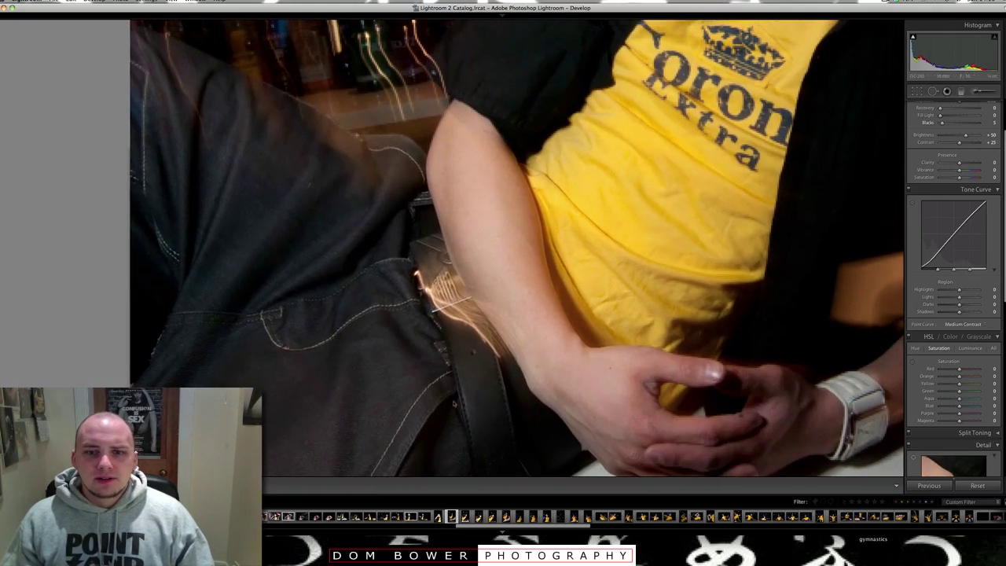
double_click(512, 360)
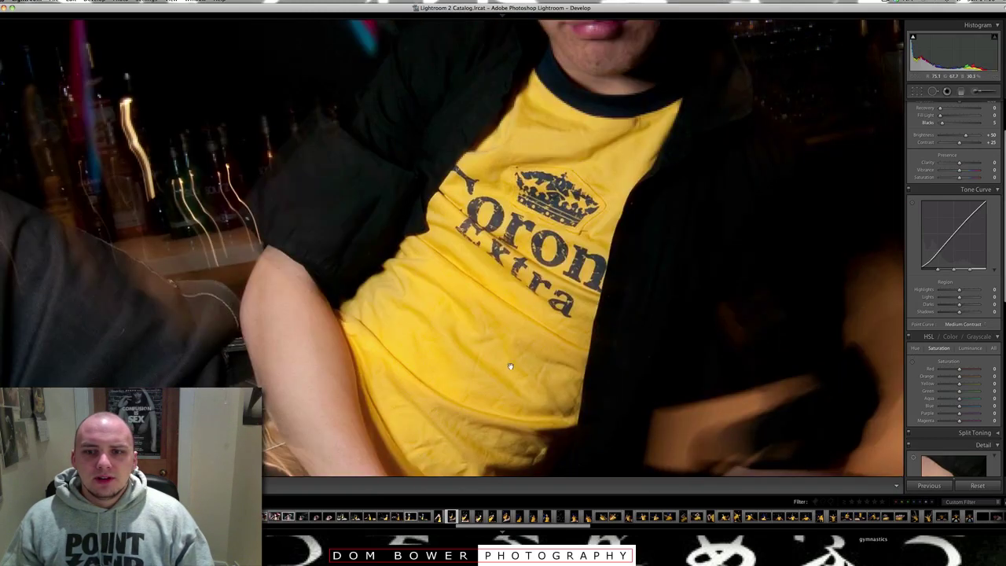
left_click(685, 336)
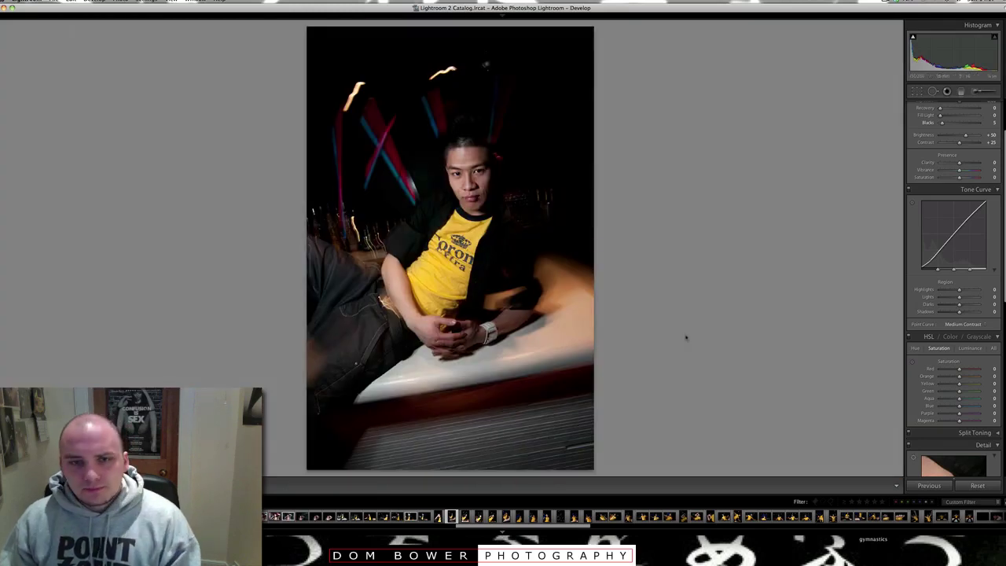
Check the face and hair at 1:1, flag the portrait as a pick, and advance.
left_click(492, 192)
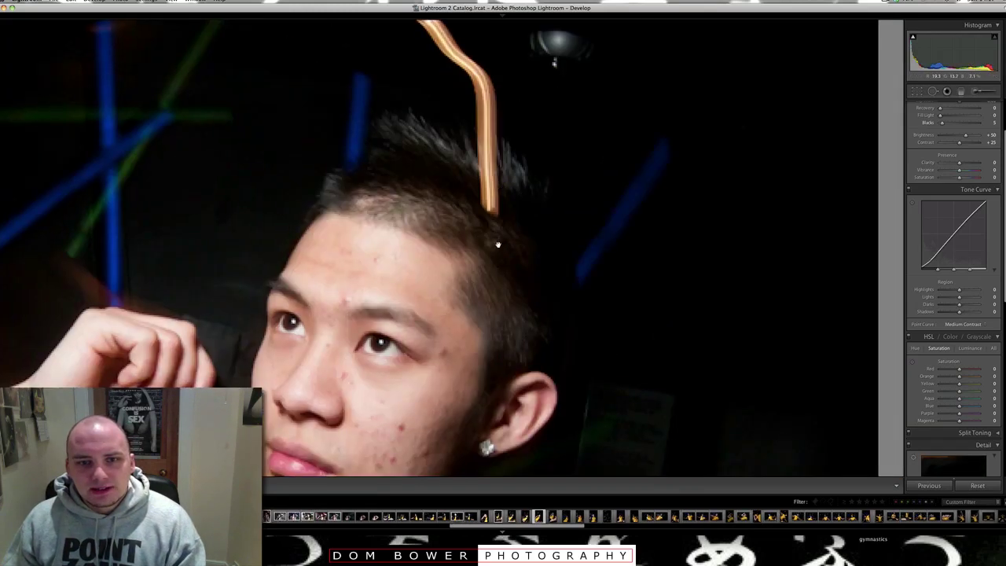
left_click_drag(496, 234, 491, 309)
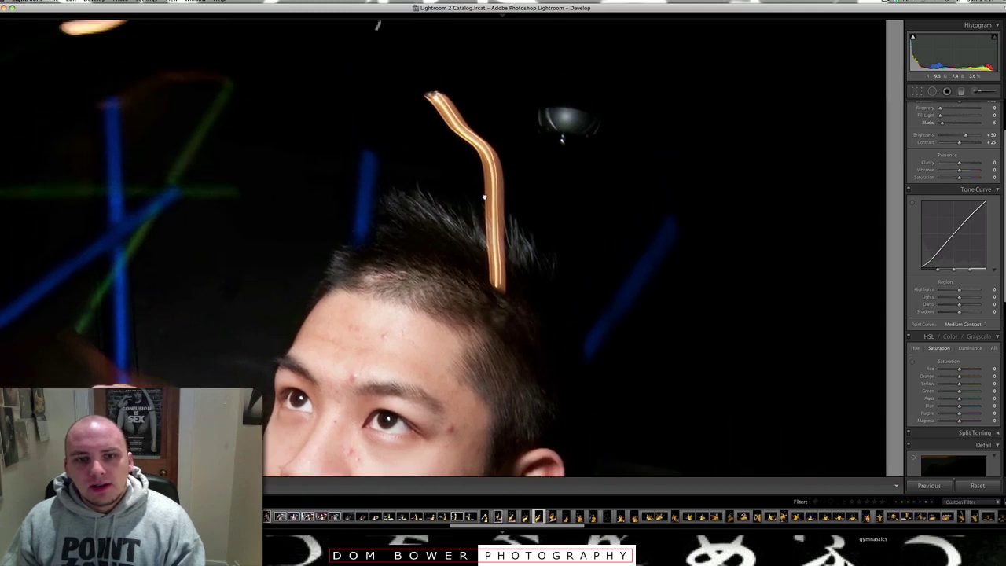
scroll(484, 195, "down", 10)
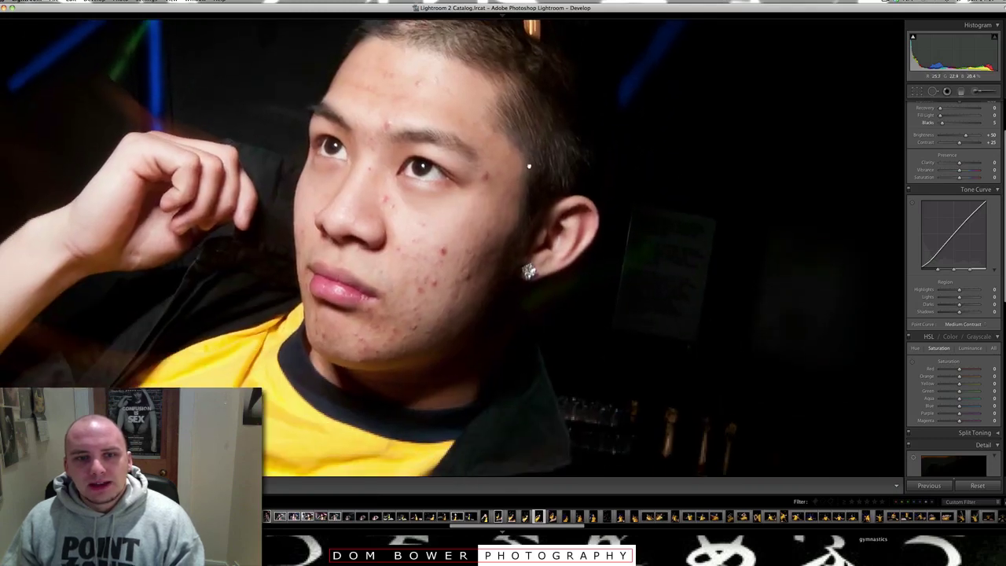
left_click(538, 394)
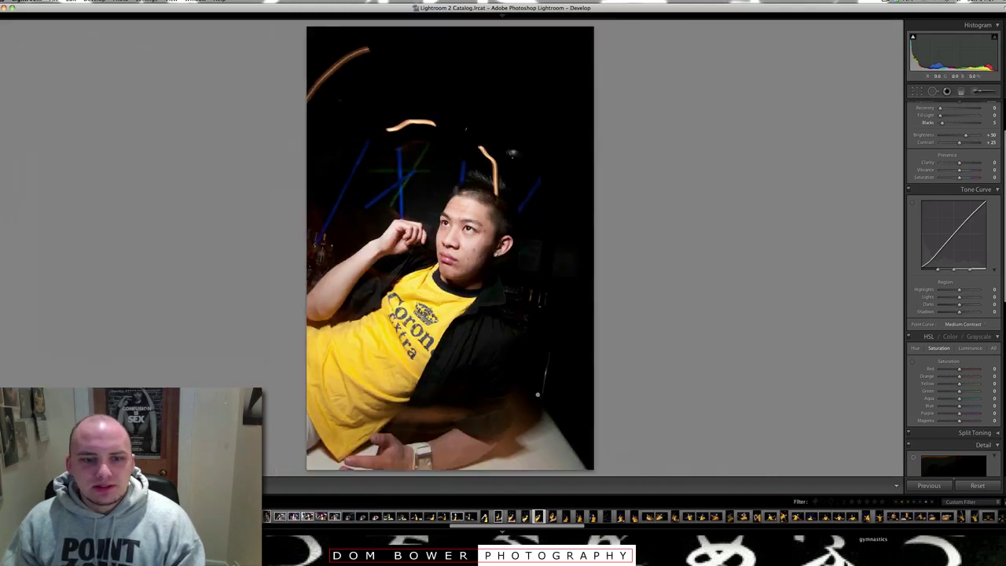
key("p")
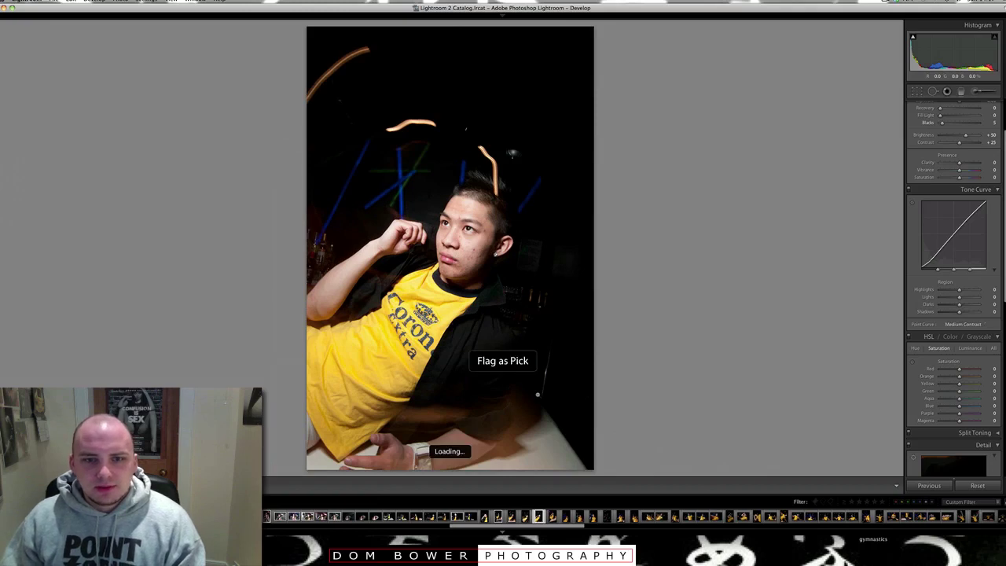
key("p")
key("Right")
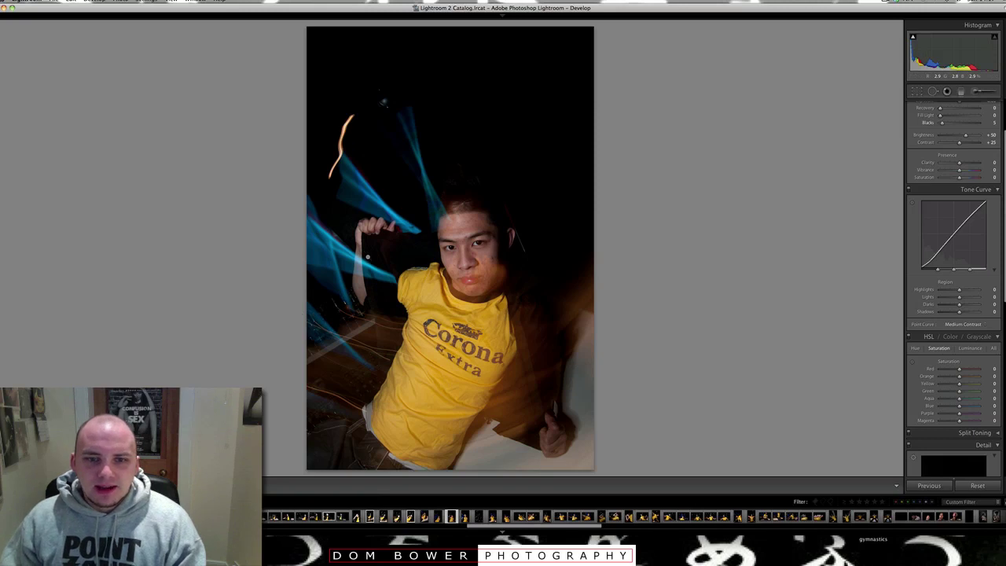
Step through the next gel-lit shots, flagging three of them as picks.
key("Right")
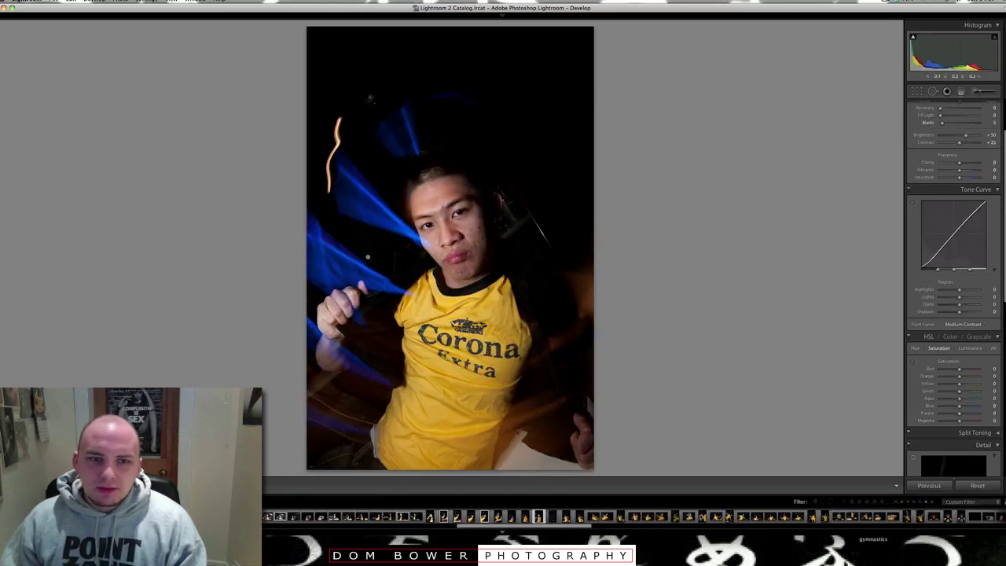
key("p")
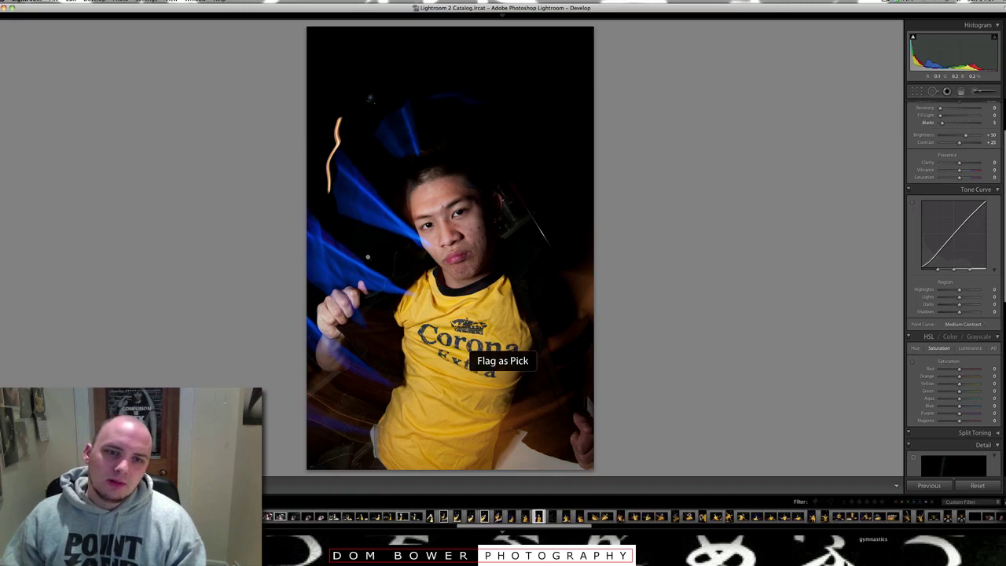
key("Right")
key("Right")
key("Right")
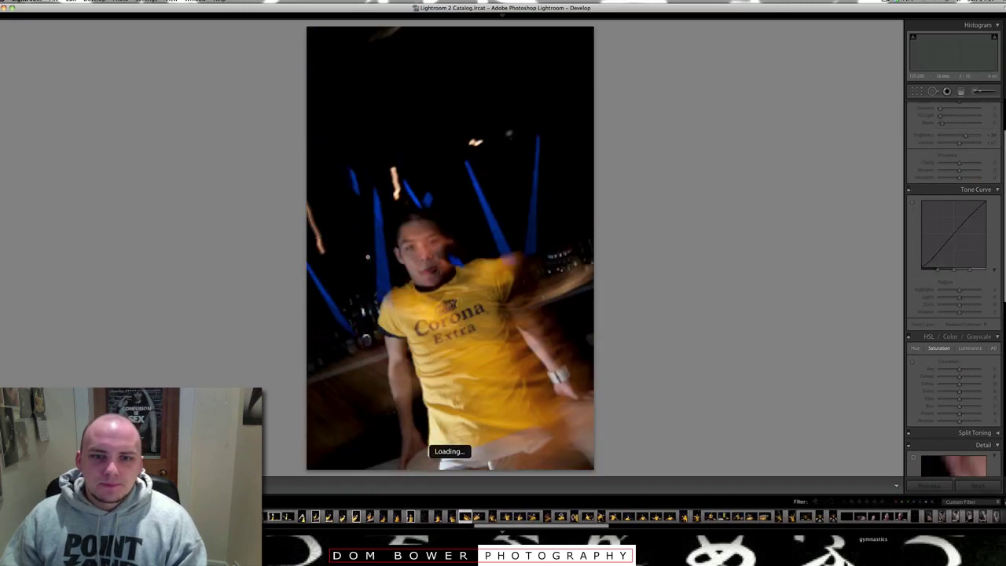
key("Right")
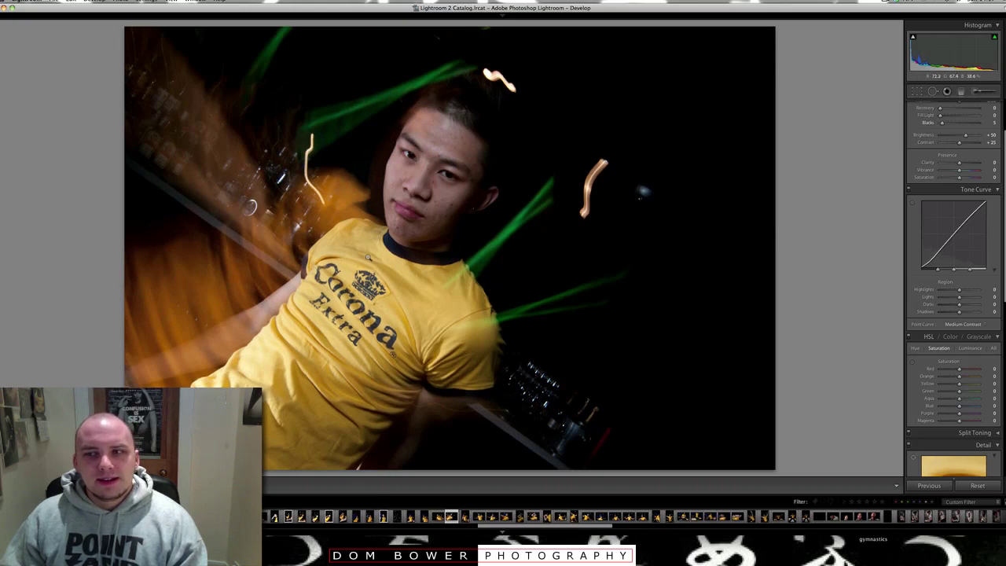
key("Right")
key("Right")
key("Right")
key("Right")
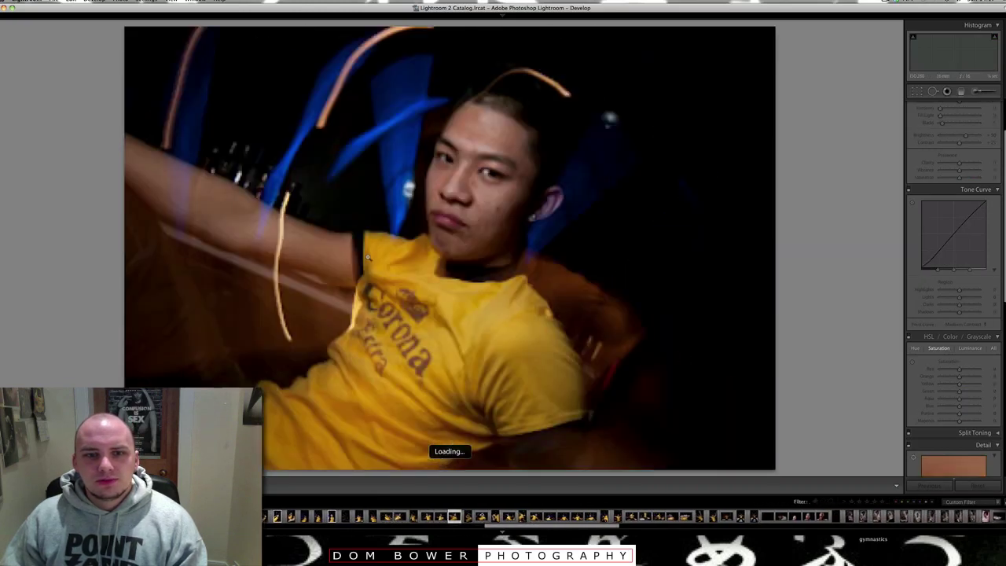
key("shift+p")
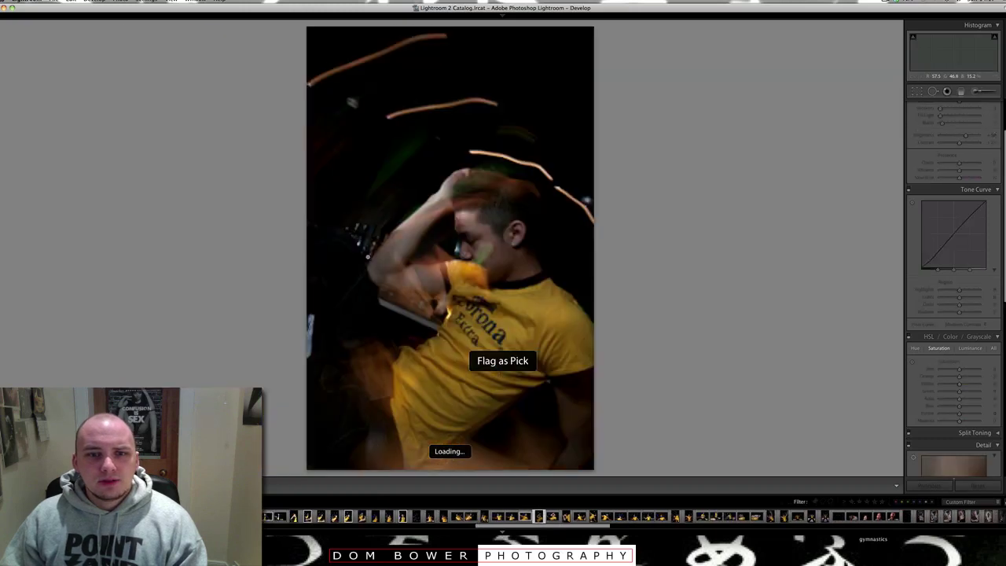
key("Right")
key("Right")
key("Right")
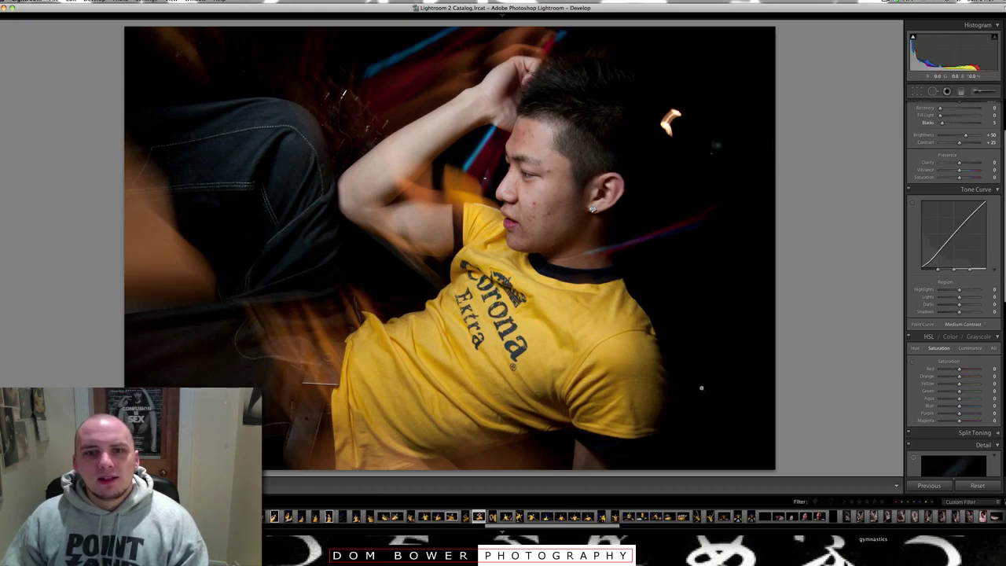
key("p")
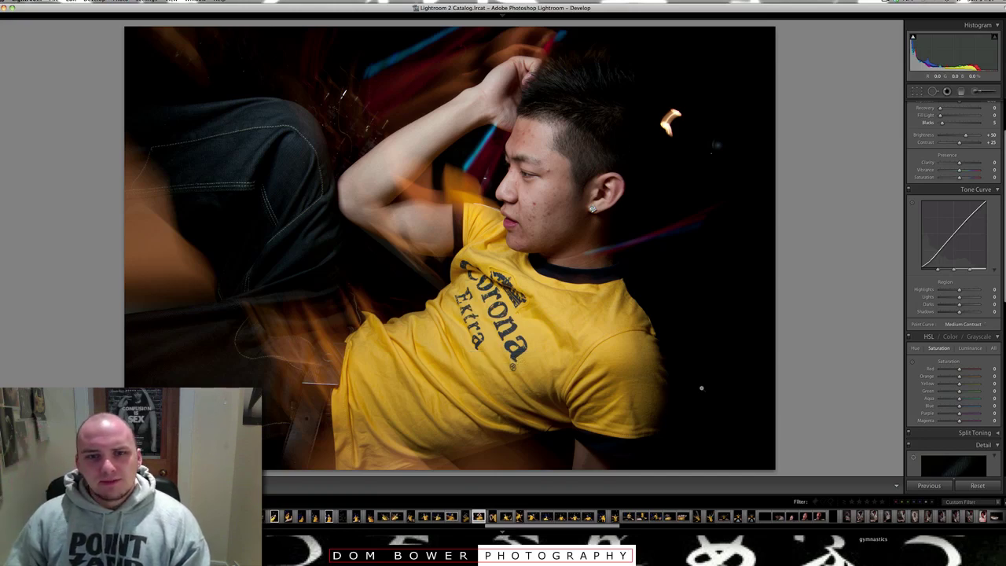
Skip ahead five frames to the vertical arms-spread shot.
key("Right")
key("Right")
key("Right")
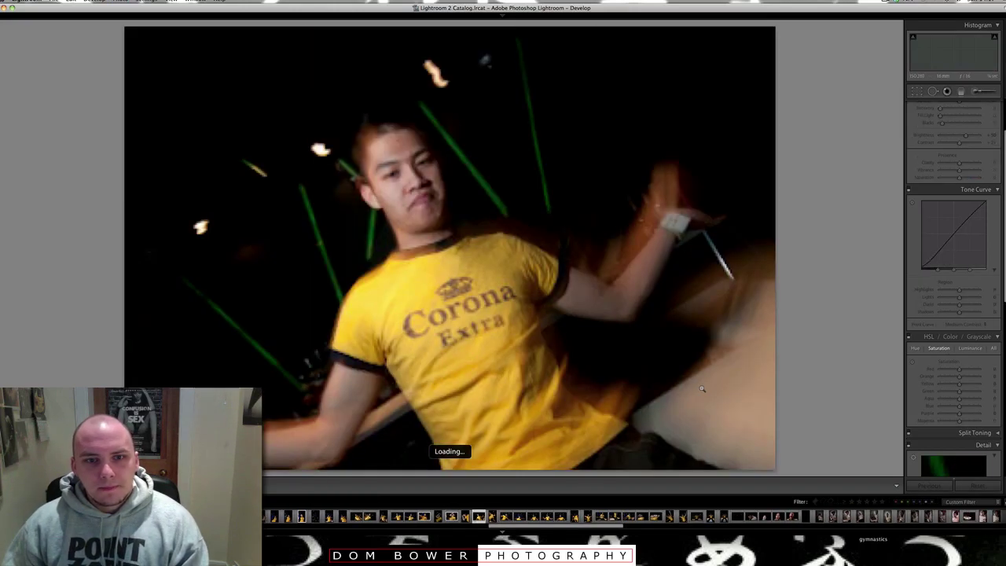
key("Right")
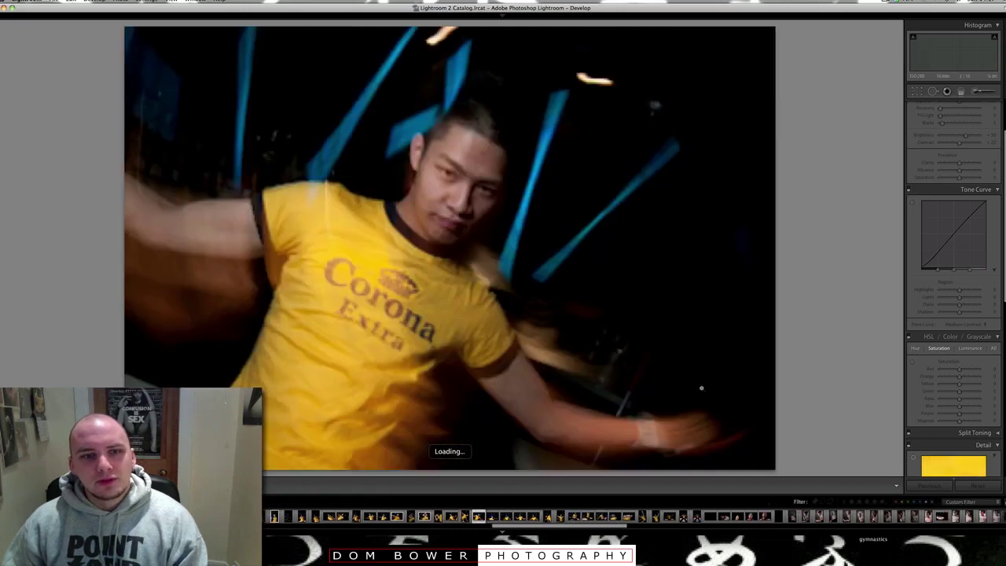
key("Right")
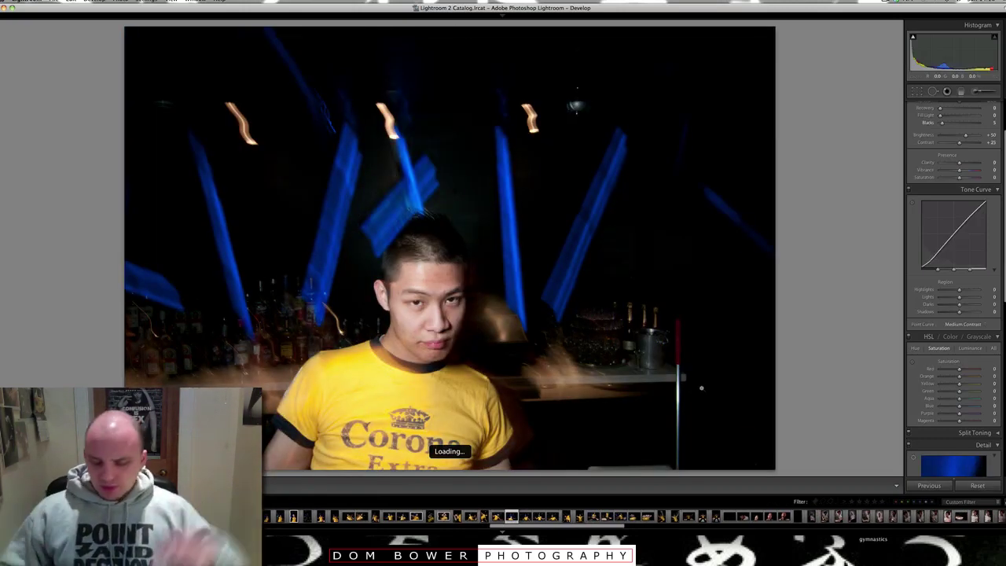
key("Right")
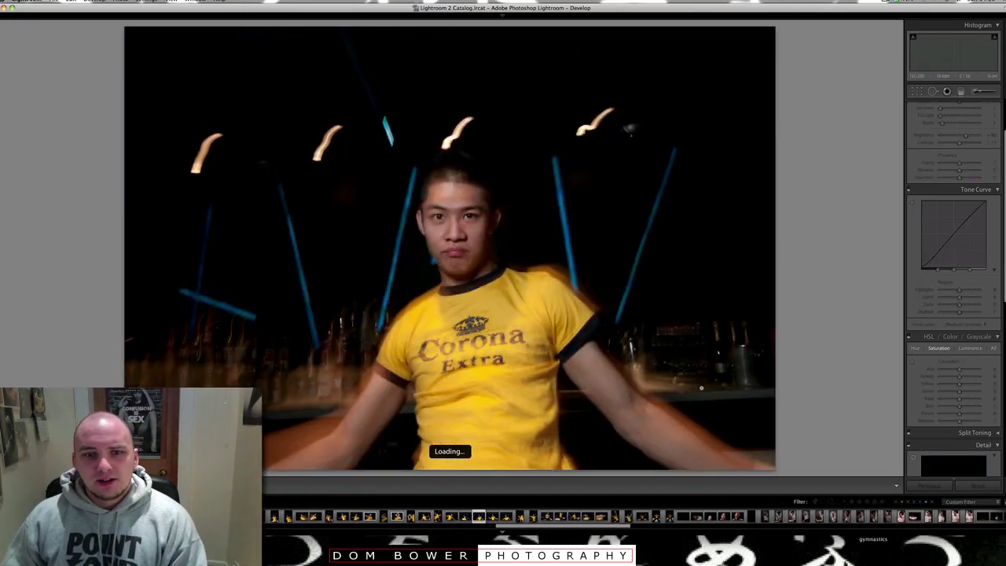
key("Right")
key("Right")
key("Right")
key("Right")
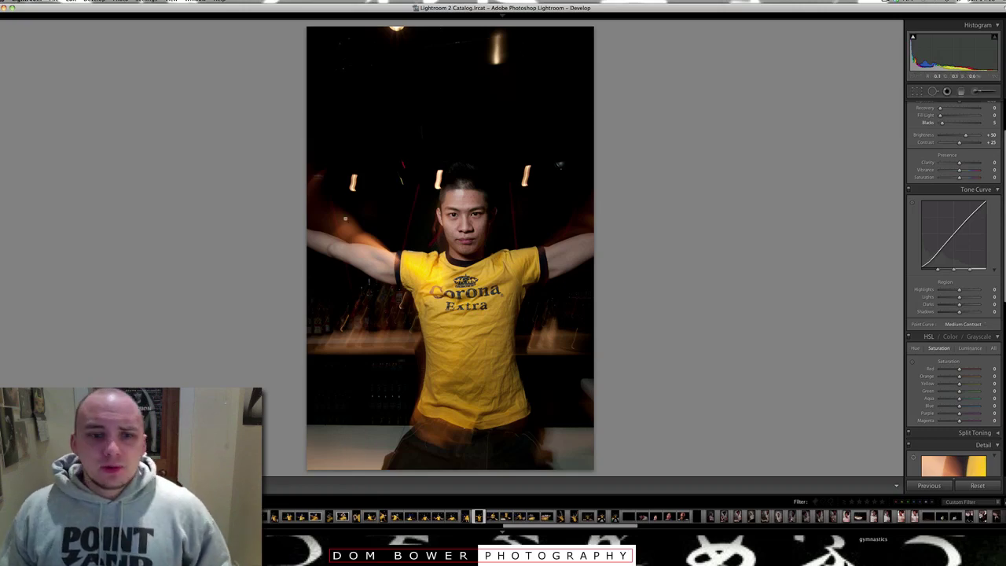
Inspect the next shots close up at the left arm, Corona shirt and face, stepping forward.
left_click(345, 219)
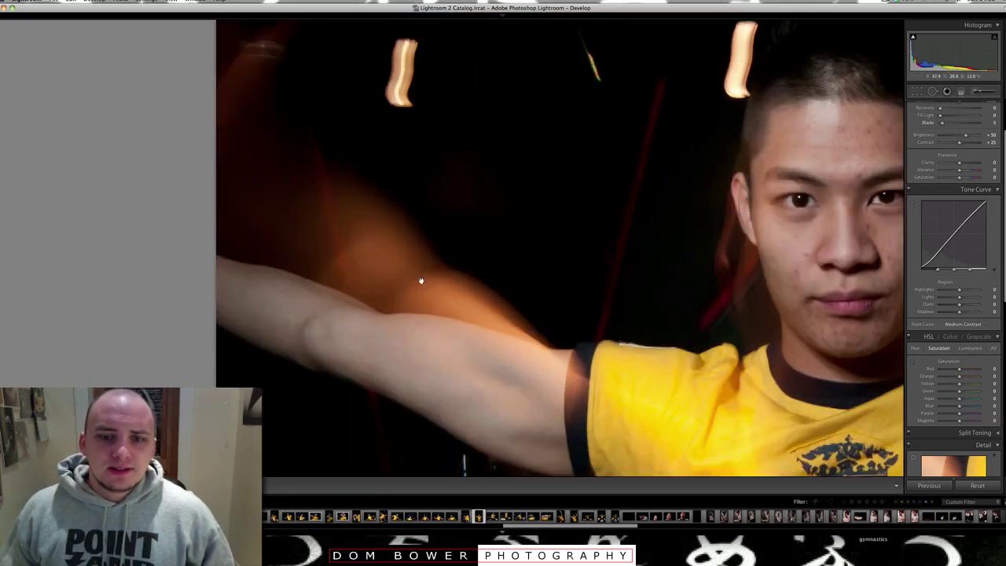
left_click_drag(486, 303, 422, 350)
left_click(422, 350)
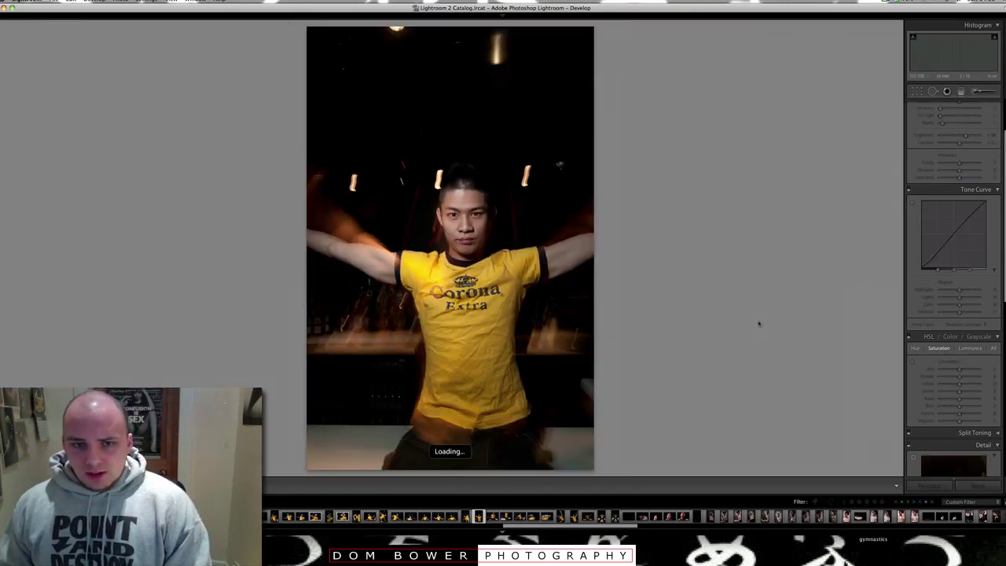
key("Right")
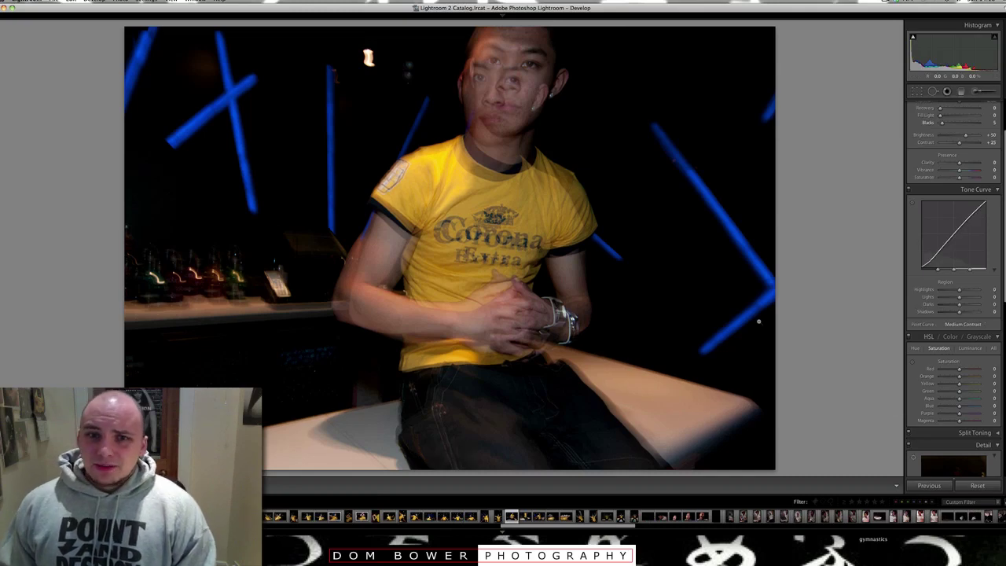
left_click_drag(486, 133, 484, 343)
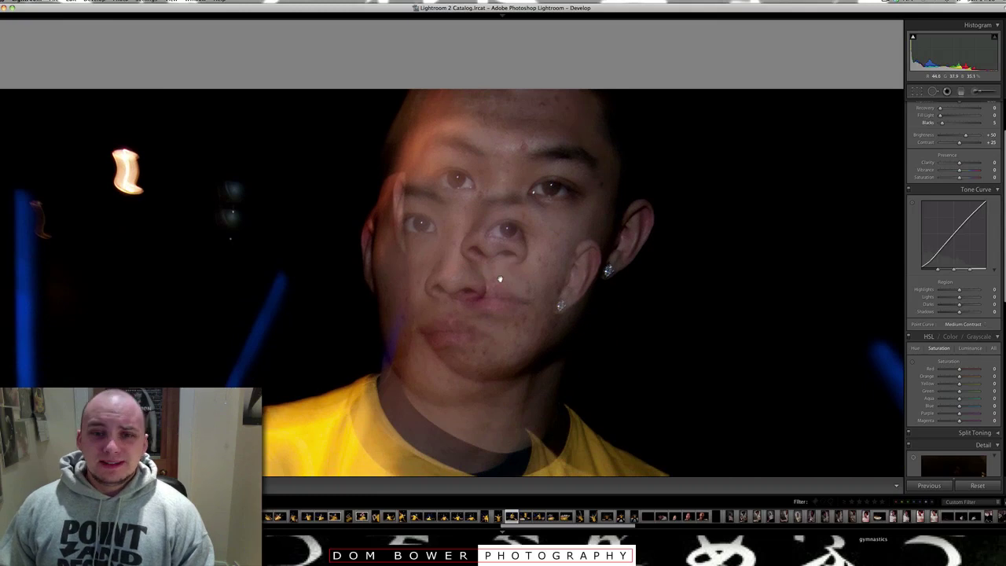
left_click(554, 244)
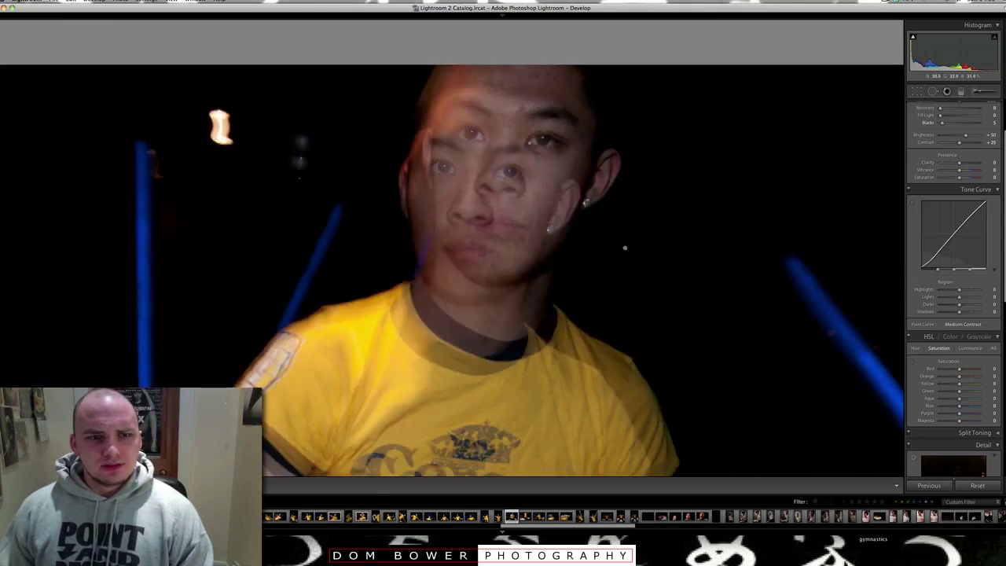
key("Right")
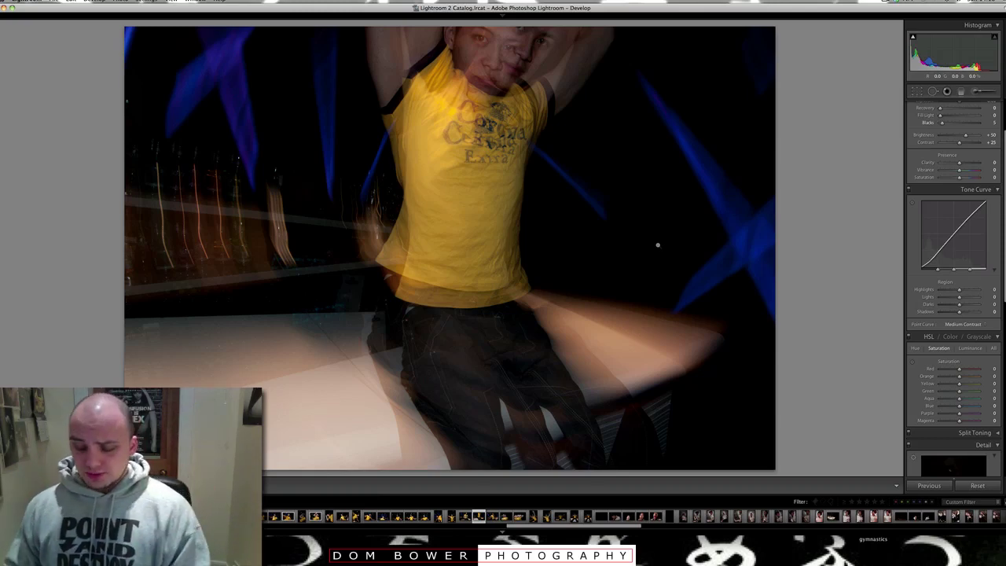
key("Right")
key("Right")
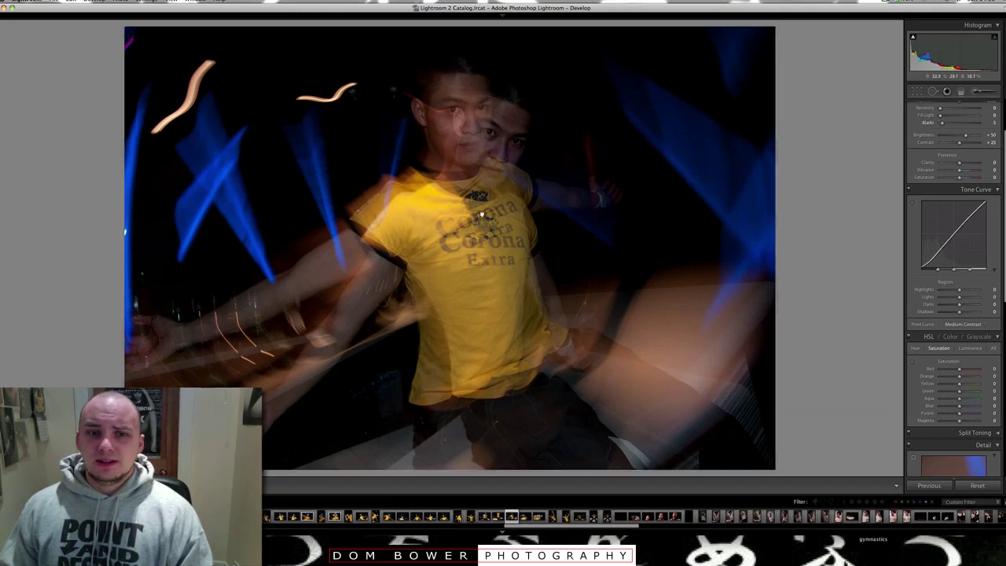
Check the multi-exposure shot's shirt and overlapping faces at 1:1, flag it as a pick, and advance.
left_click(480, 223)
left_click(455, 330)
left_click(455, 319)
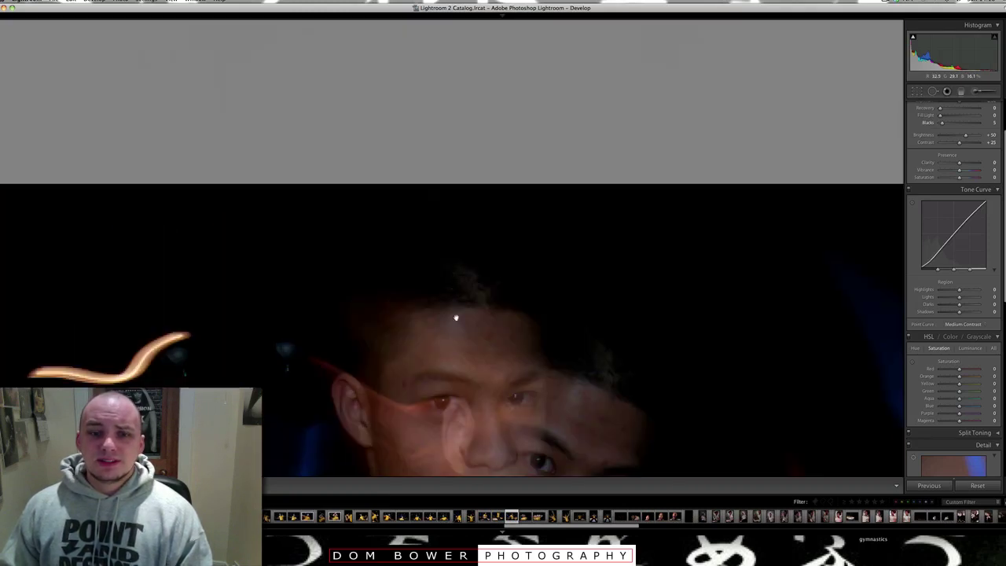
left_click(460, 334)
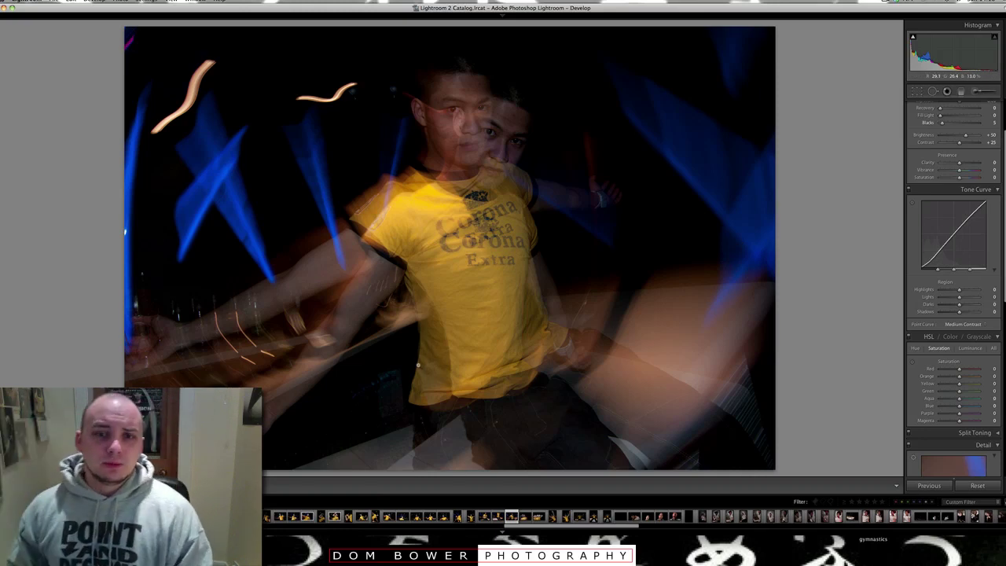
key("p")
key("Right")
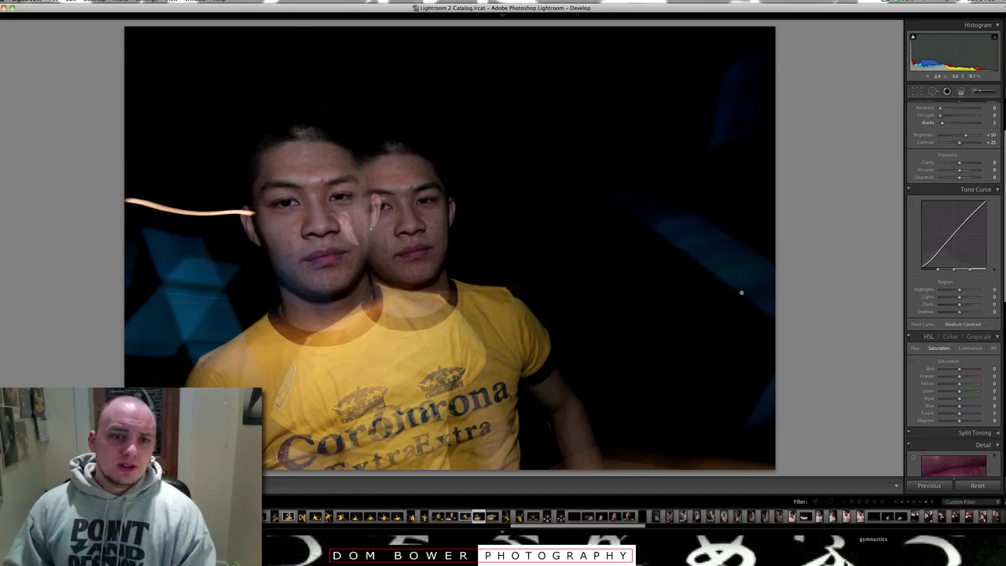
Check the blue light streak at 1:1, then flag the following shot as a pick.
left_click(696, 242)
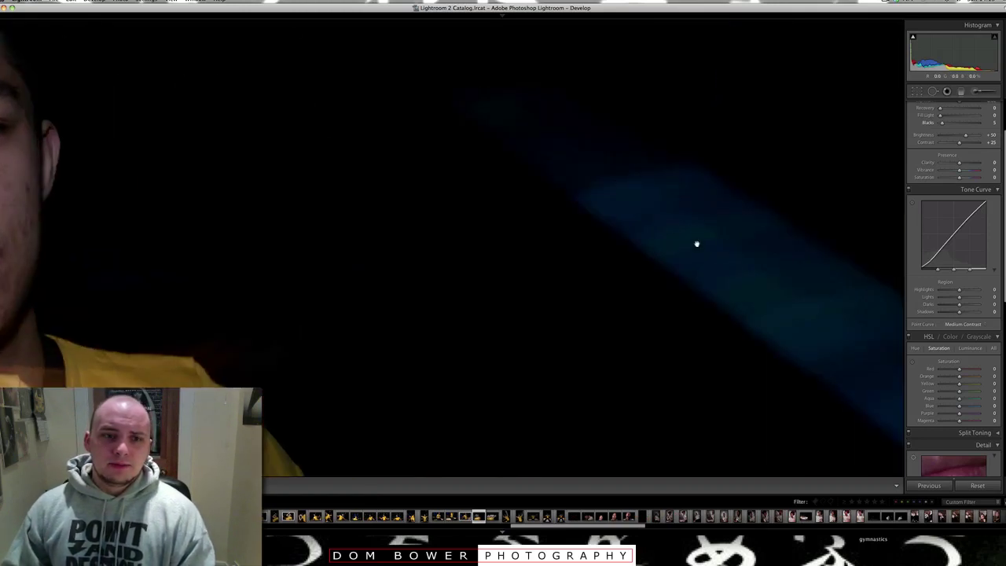
left_click(487, 310)
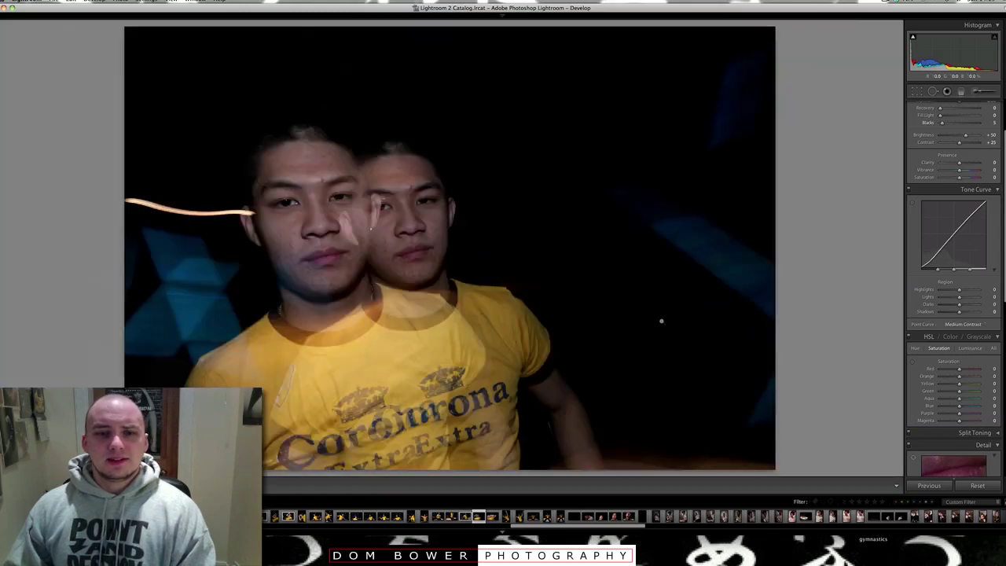
key("Right")
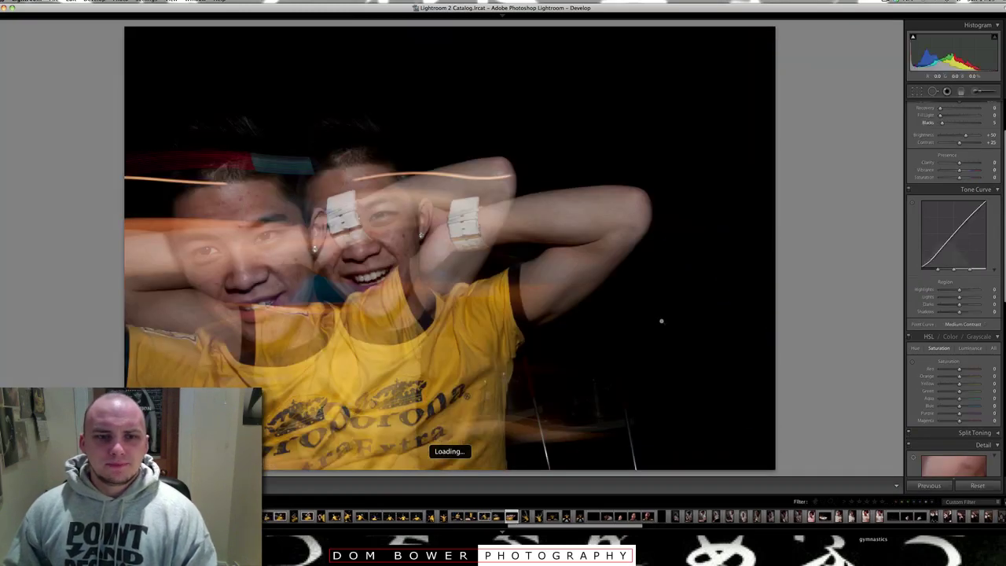
key("p")
key("Right")
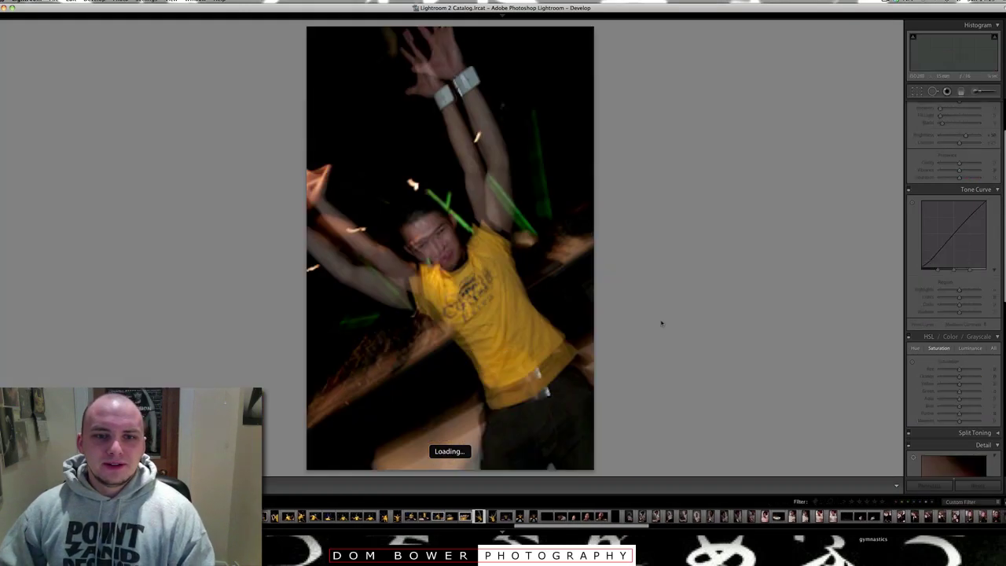
key("Right")
key("Right")
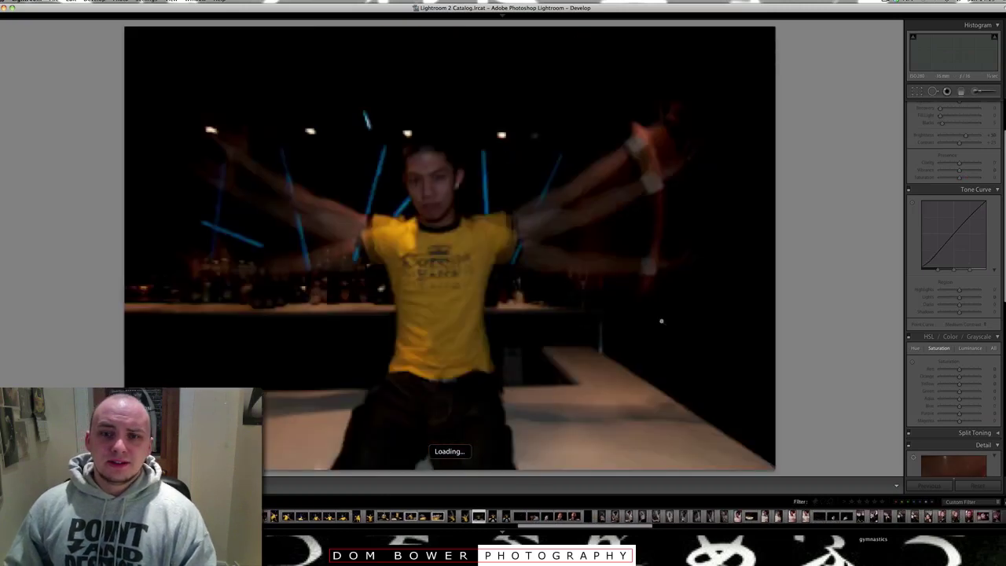
Inspect the next photo and the vertical shot's face at full size, then continue to the seated cap portrait.
left_click(636, 191)
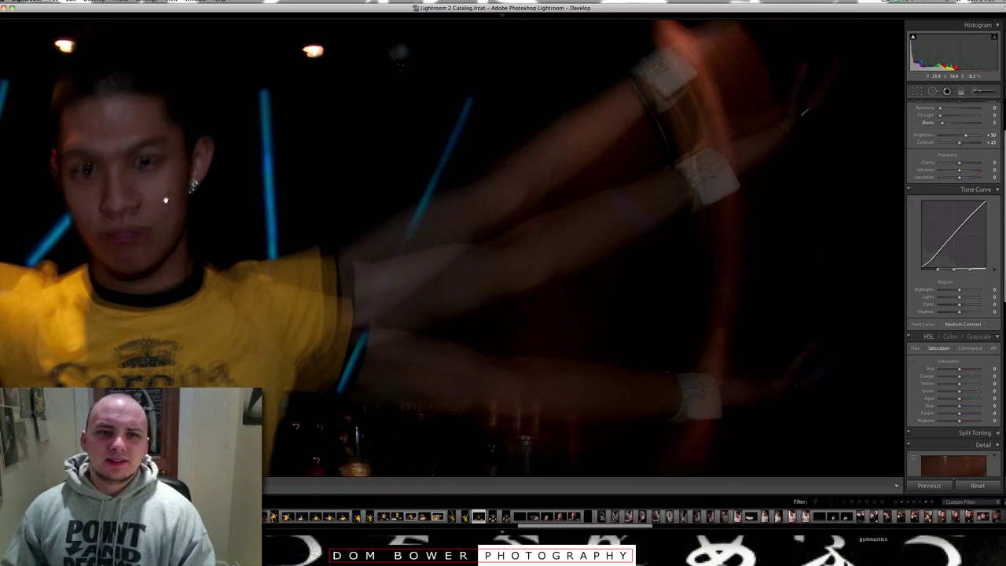
left_click(461, 243)
key("Right")
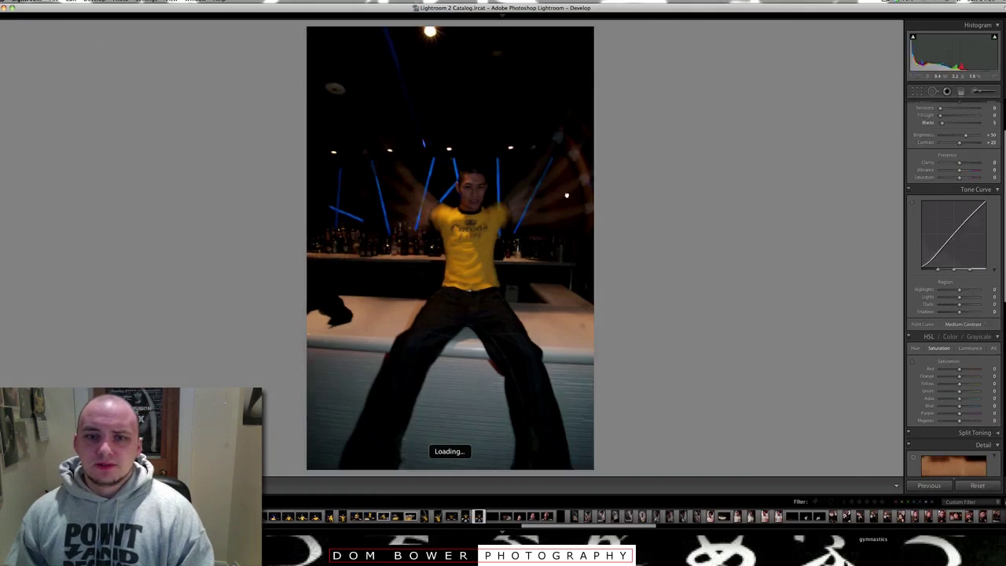
left_click(492, 105)
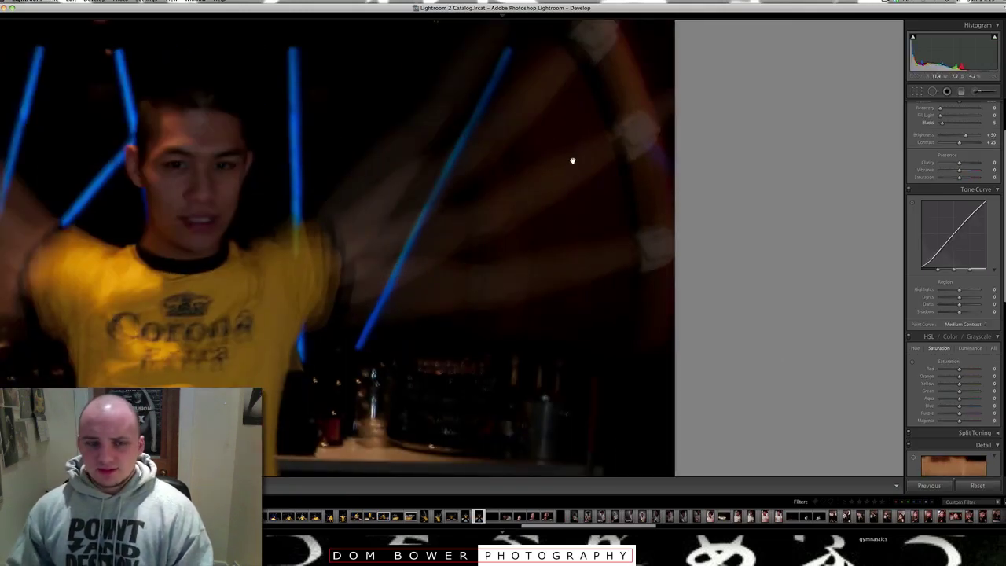
key("Right")
key("Right")
key("Right")
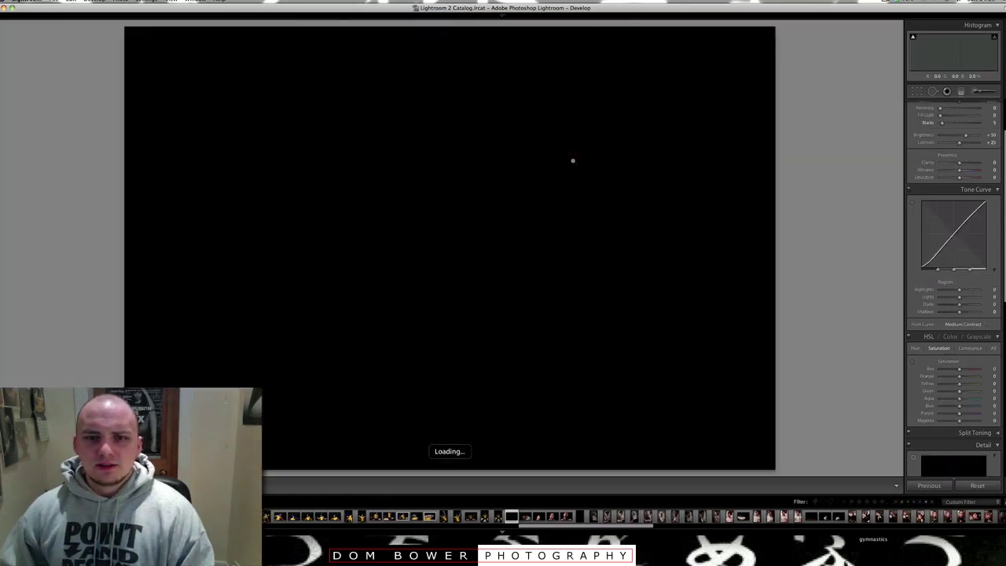
key("Right")
key("Right")
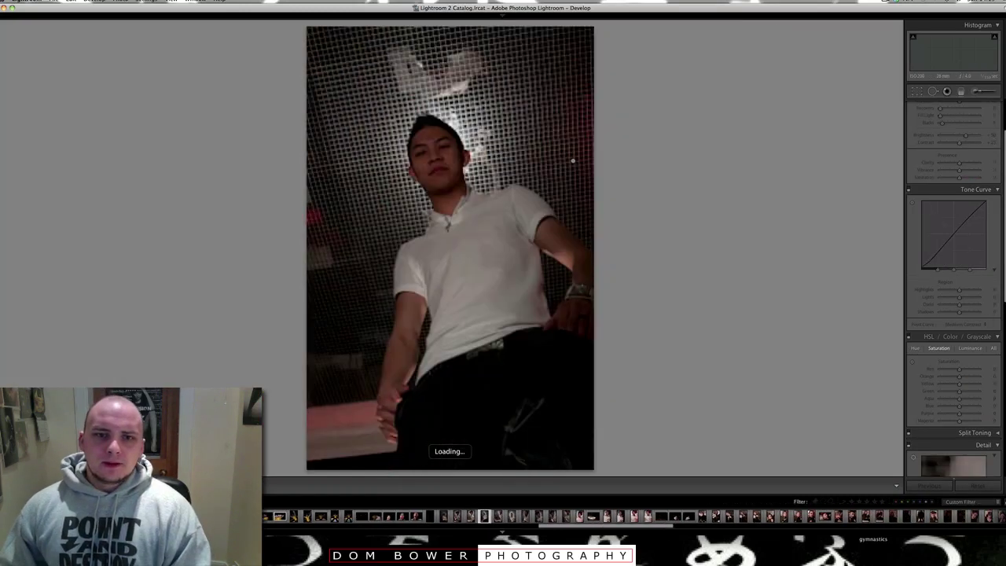
key("Right")
key("Right")
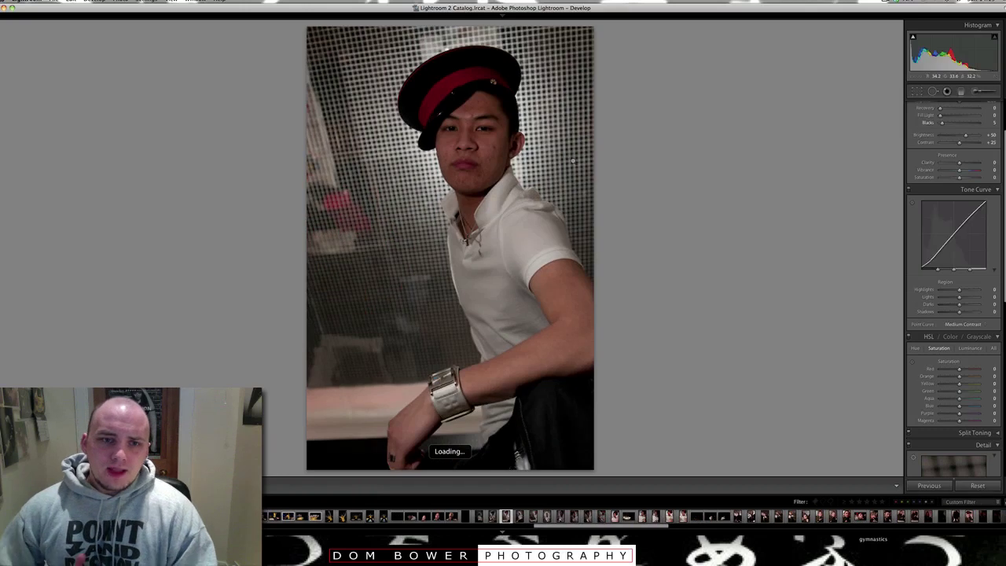
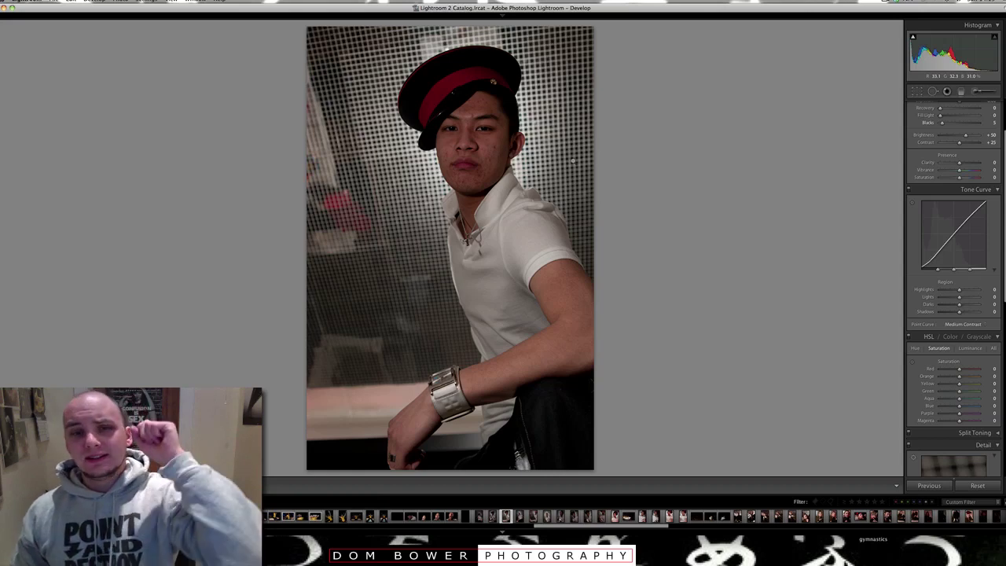
Zoom in to check the face and shoulders, then flag the red-banded-cap portrait as a pick.
left_click(552, 162)
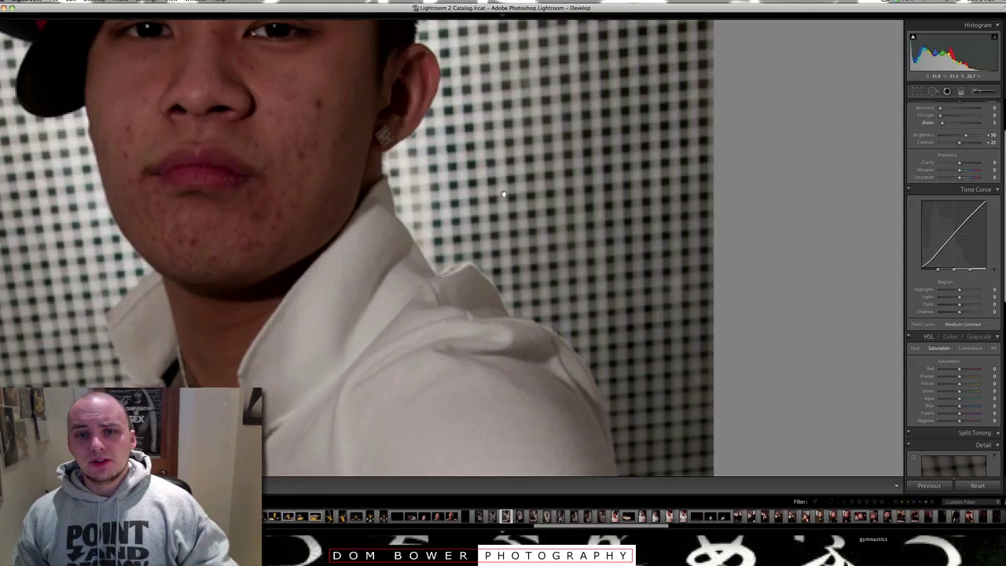
left_click_drag(213, 290, 583, 226)
left_click(583, 226)
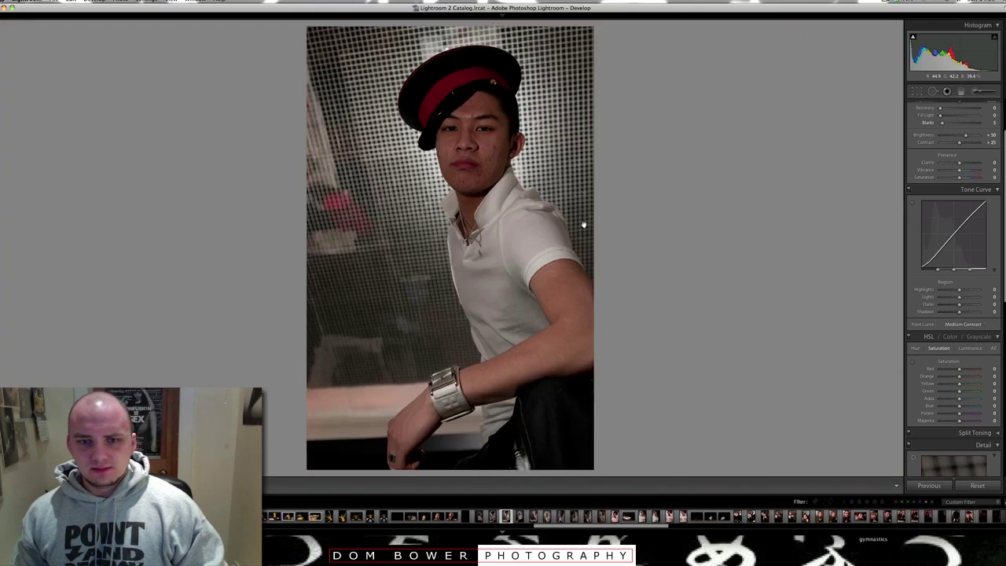
left_click(583, 225)
left_click(583, 226)
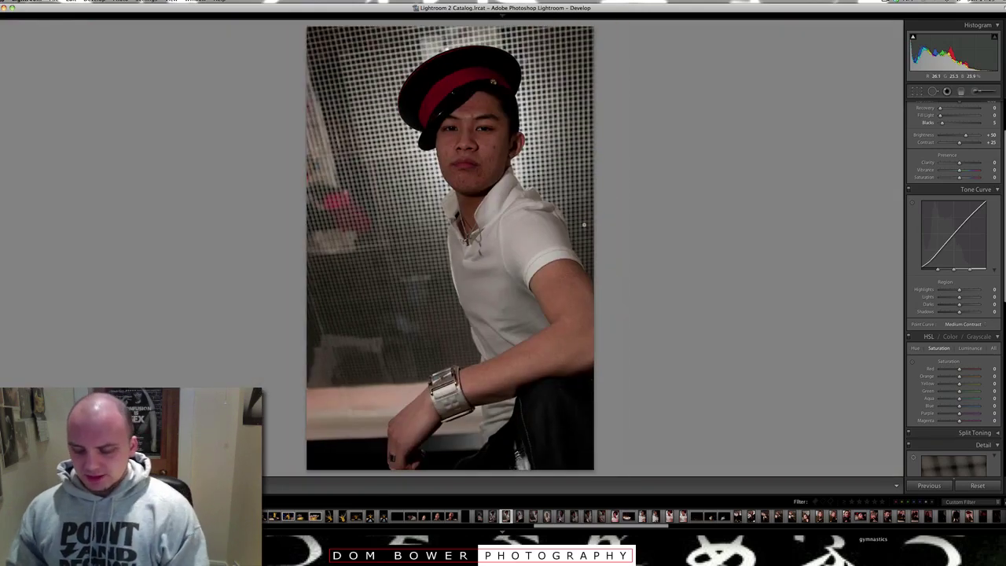
key("p")
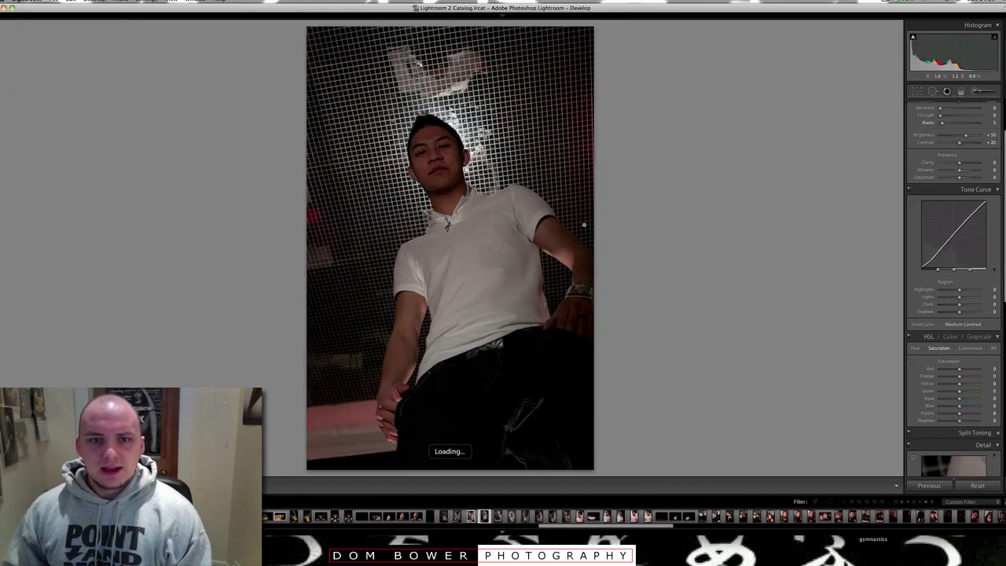
Step forward through the next five photos, then back through earlier shots of the shoot.
key("Right")
key("Right")
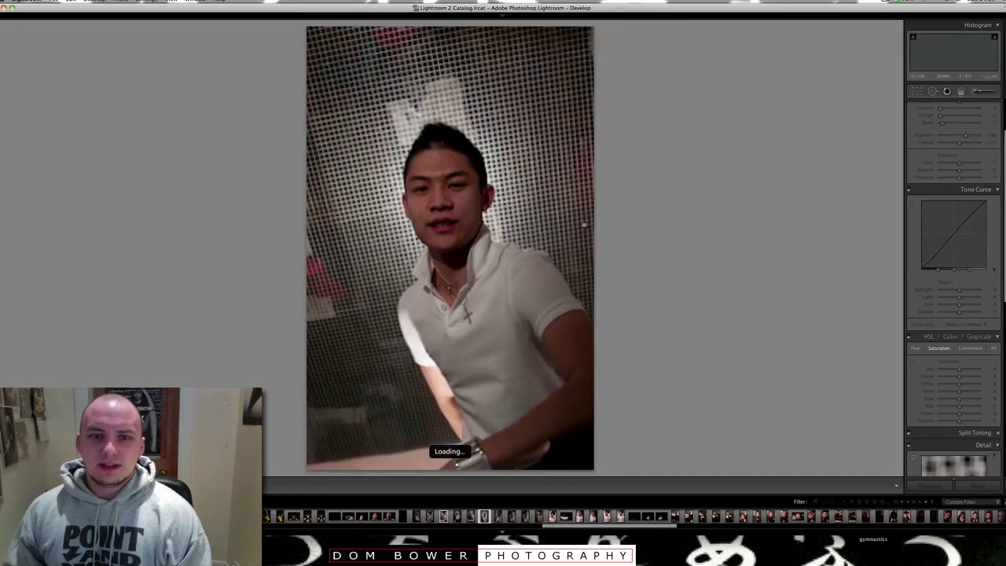
key("Right")
key("Right")
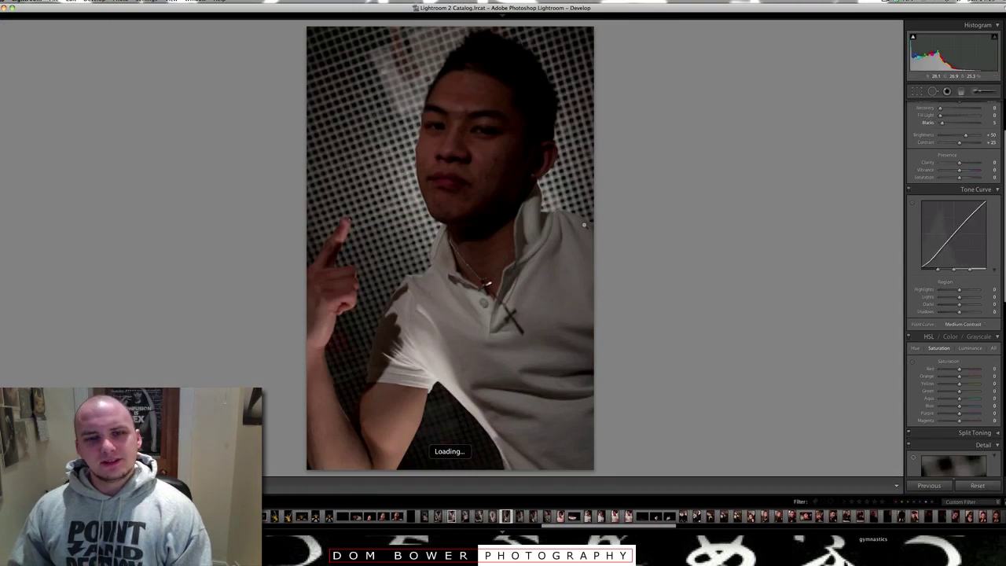
key("Right")
key("Right")
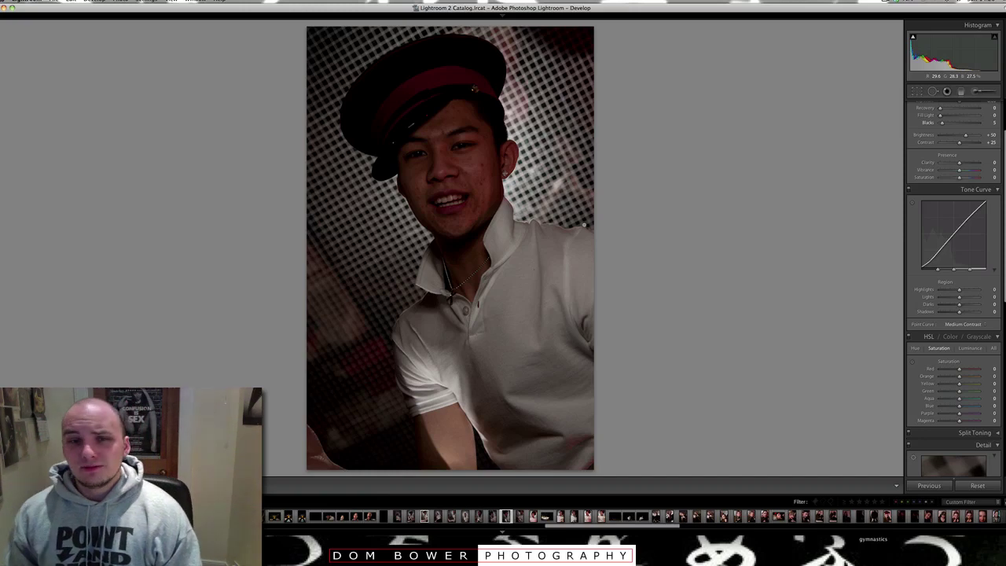
key("Right")
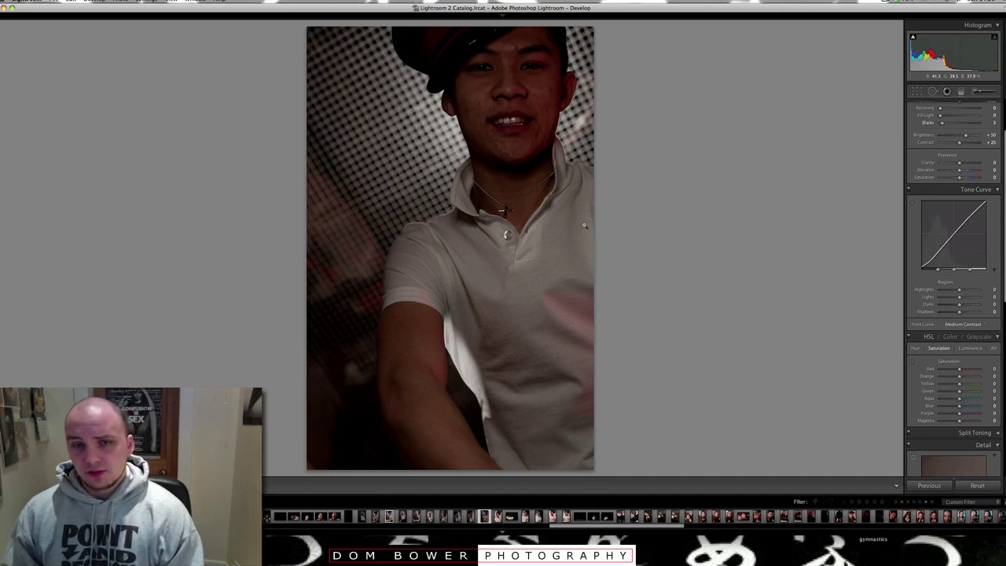
key("Right")
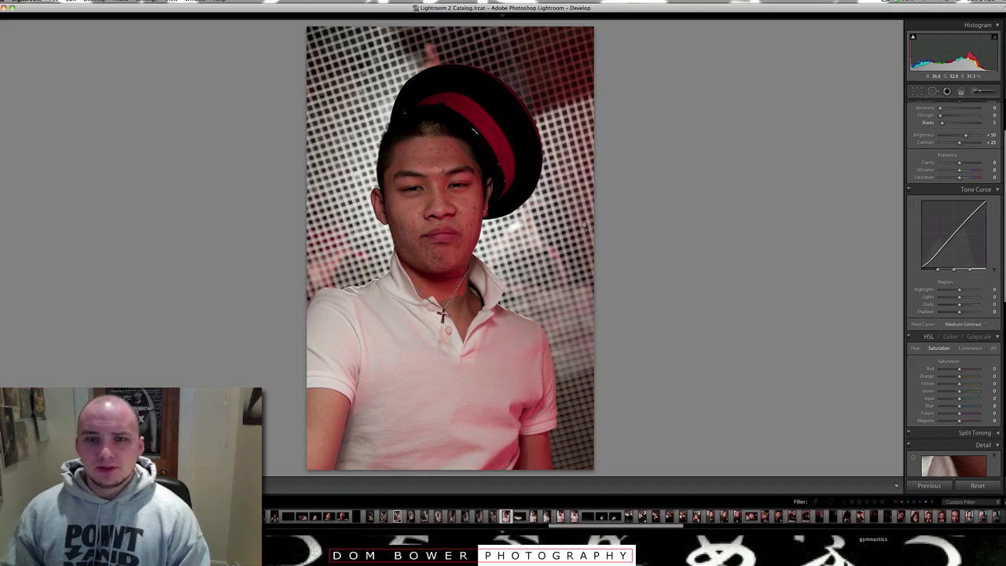
key("Left")
key("Left")
key("Left")
key("Left")
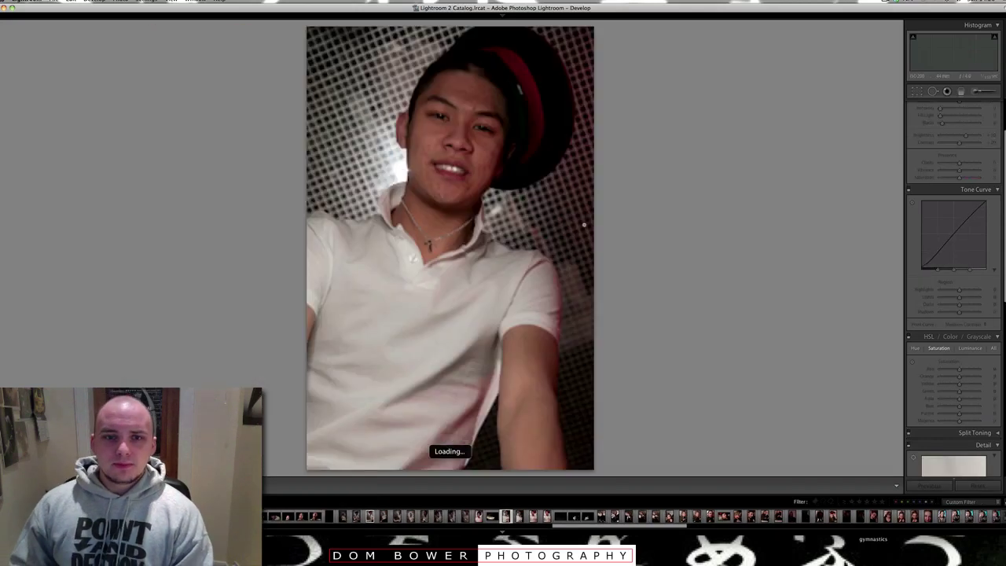
key("Left")
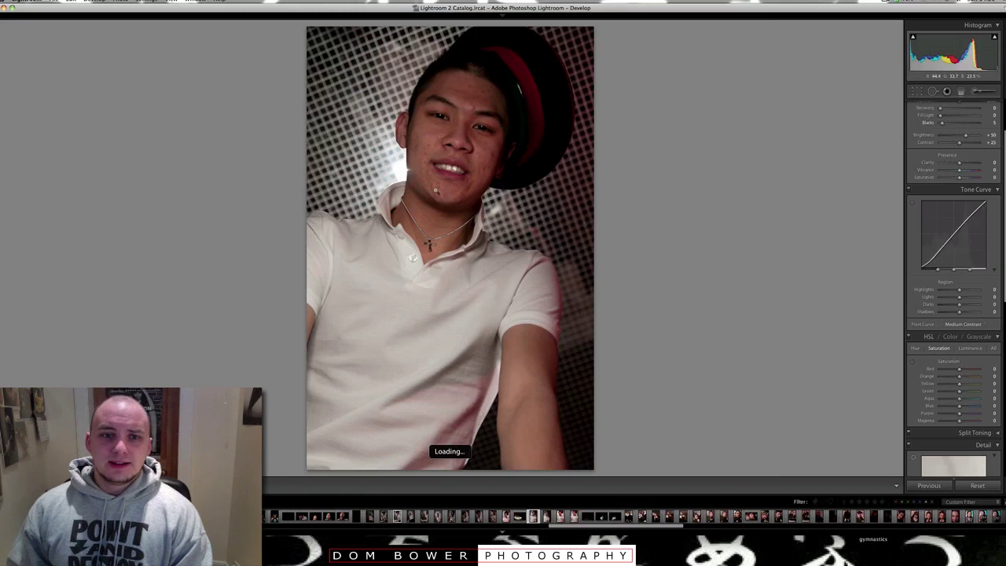
Zoom in to check the face's focus, then step back to the woman's portraits.
left_click(397, 172)
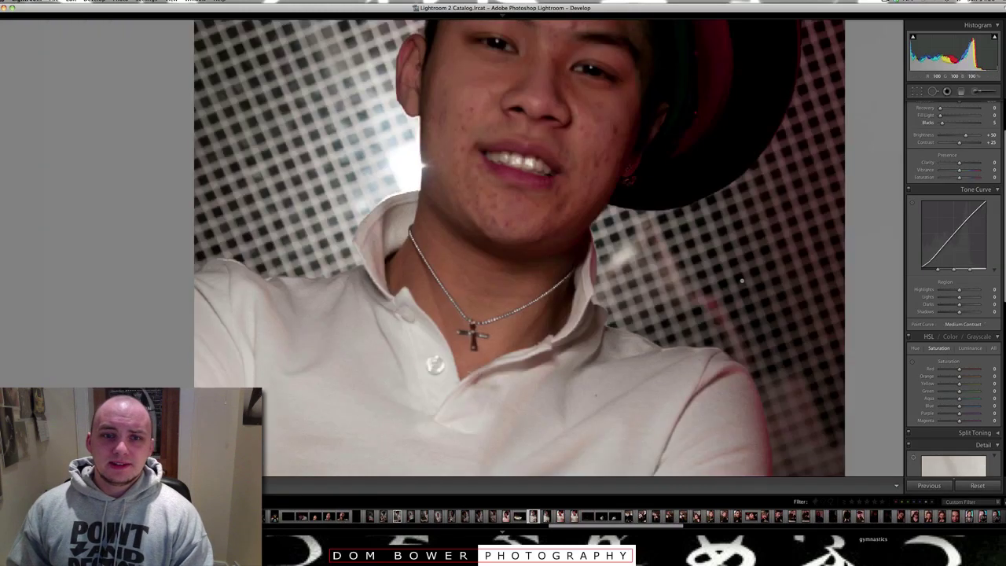
left_click(741, 280)
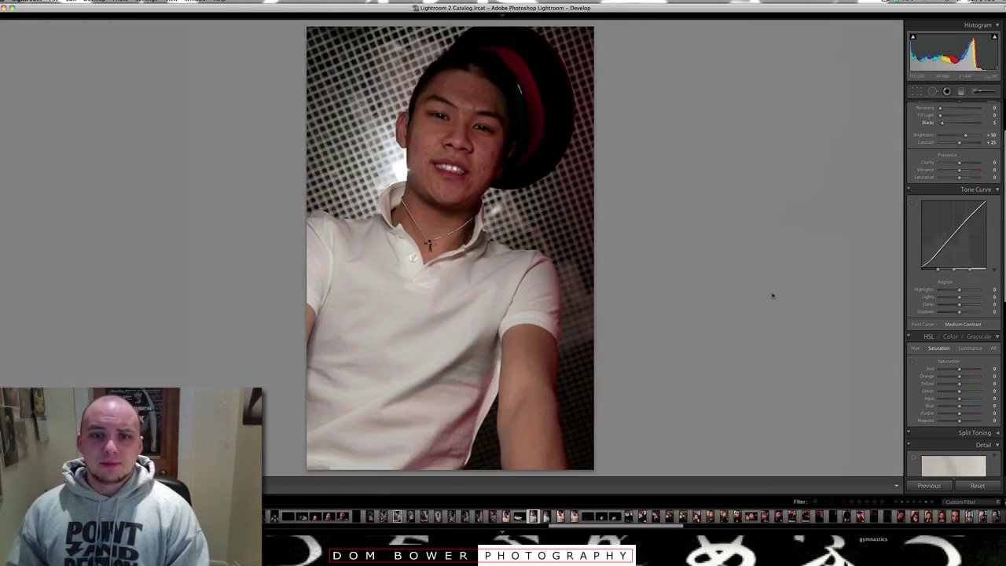
key("Left")
key("Left")
key("Left")
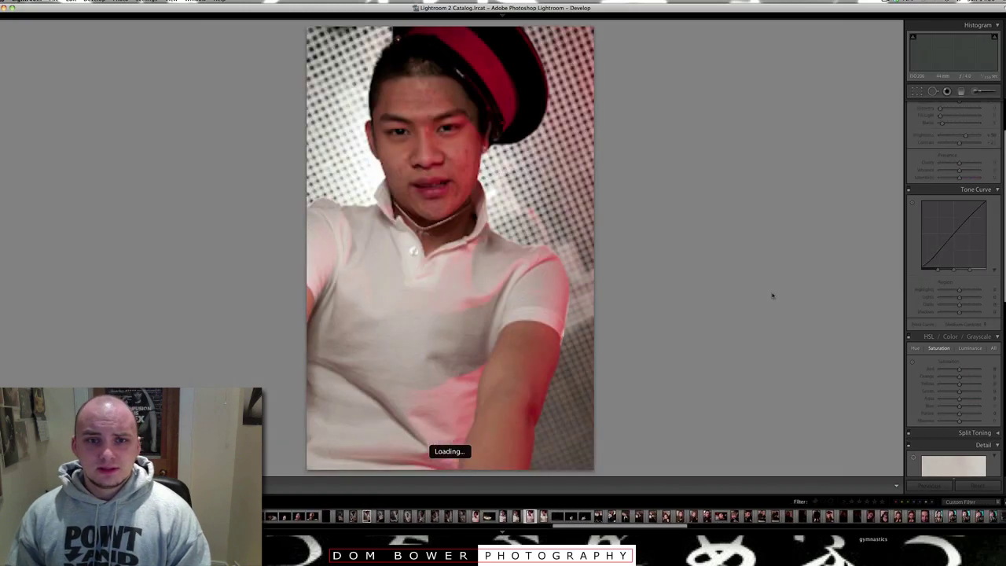
key("Left")
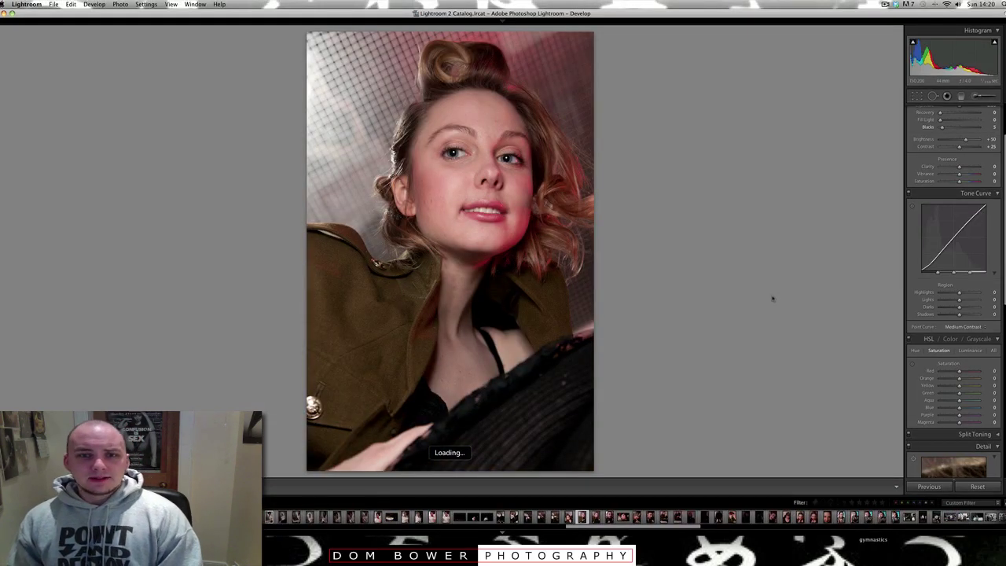
Flag the woman's portrait and the next two close-up portraits as picks.
key("p")
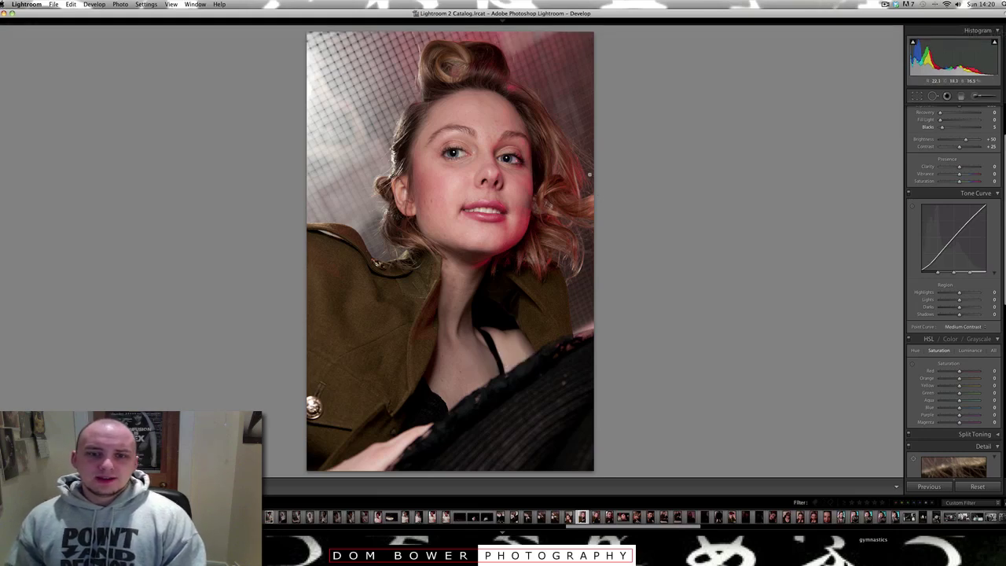
key("Left")
key("Left")
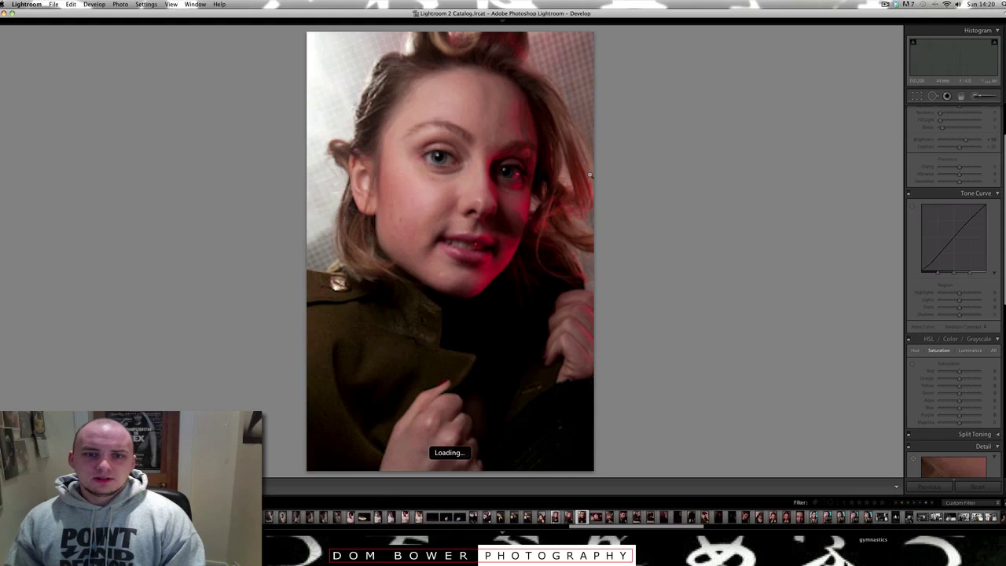
key("Left")
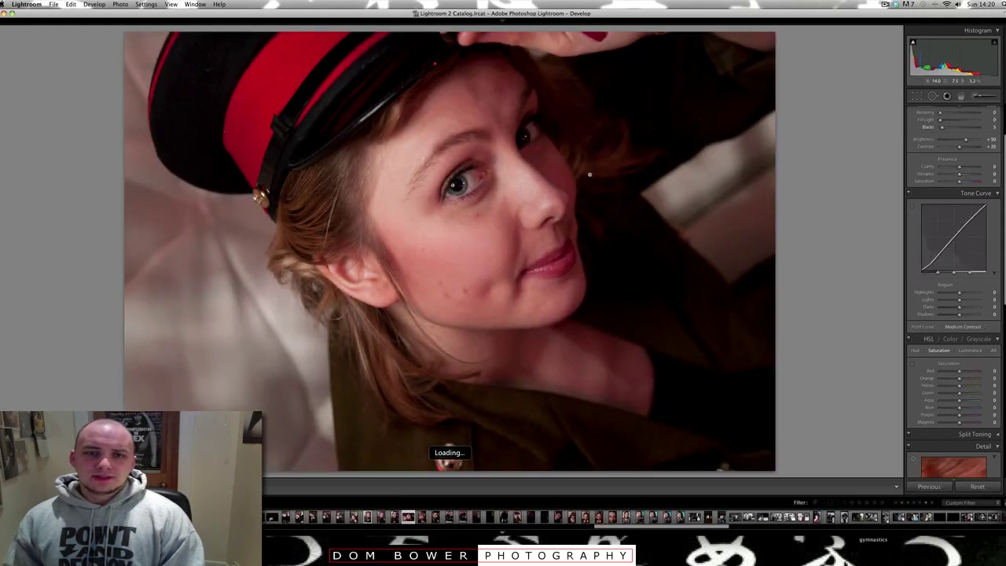
key("p")
key("Left")
key("Left")
key("Left")
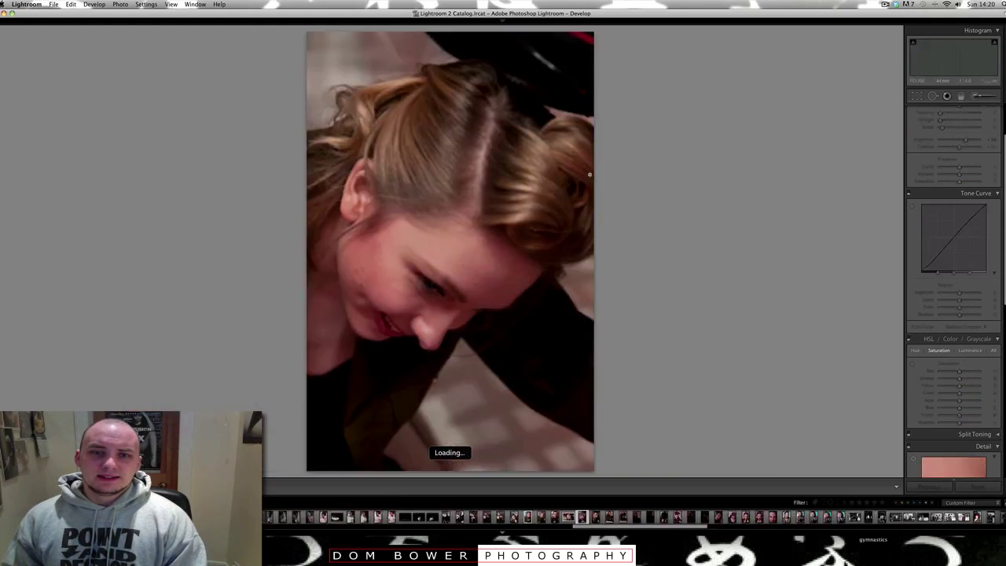
key("Left")
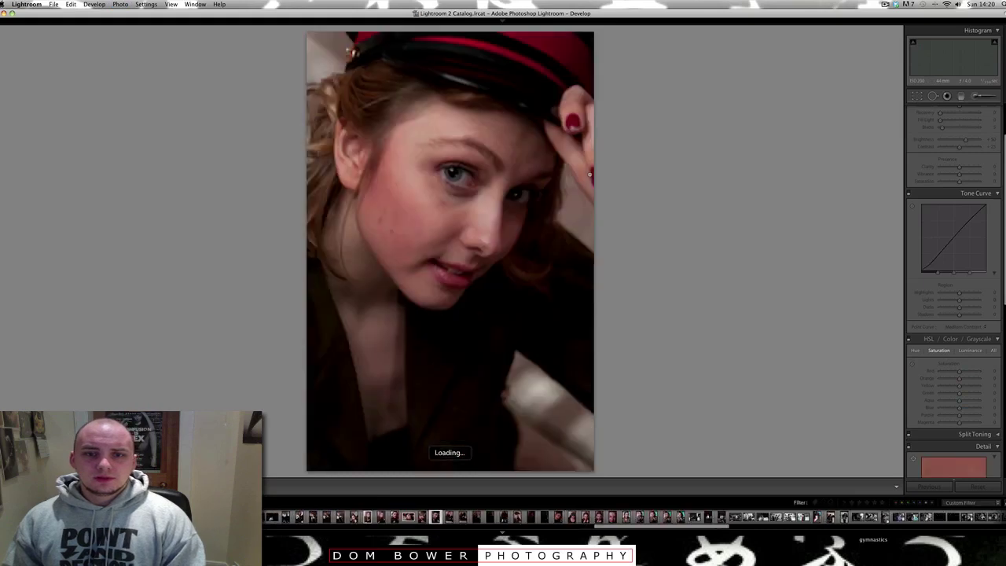
key("p")
Flag the open-mouthed portrait of the woman in uniform as a pick after checking her face's focus.
key("Left")
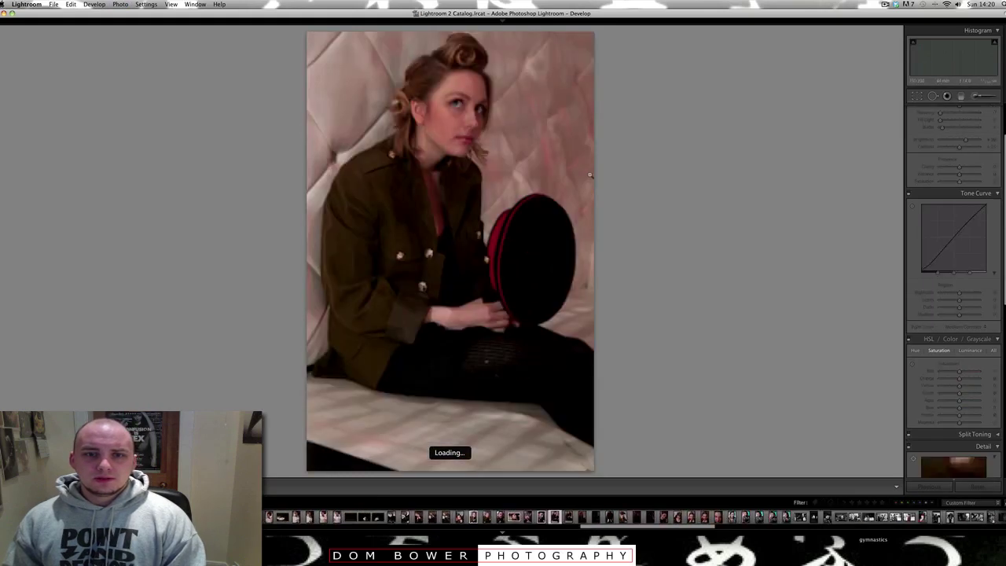
key("Left")
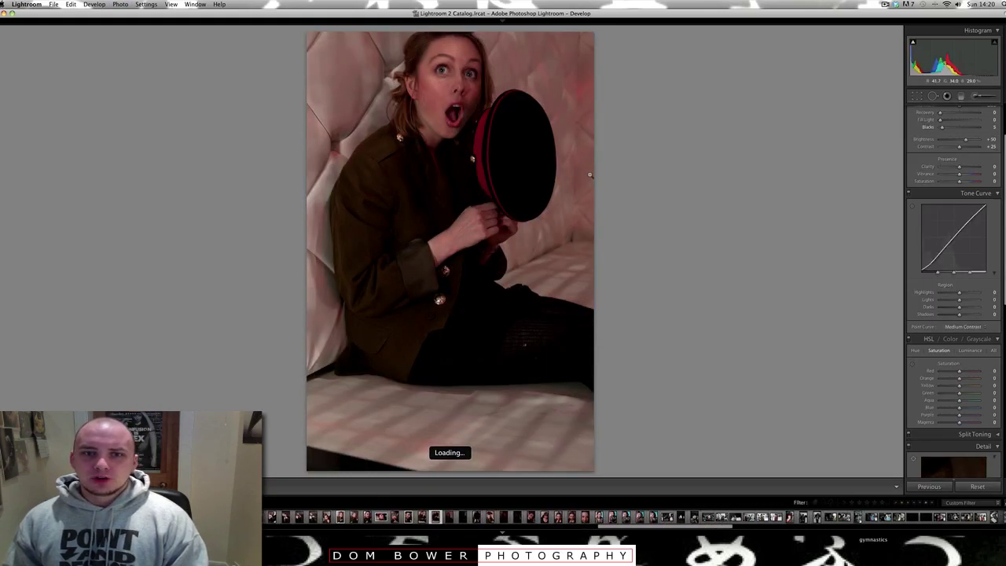
key("p")
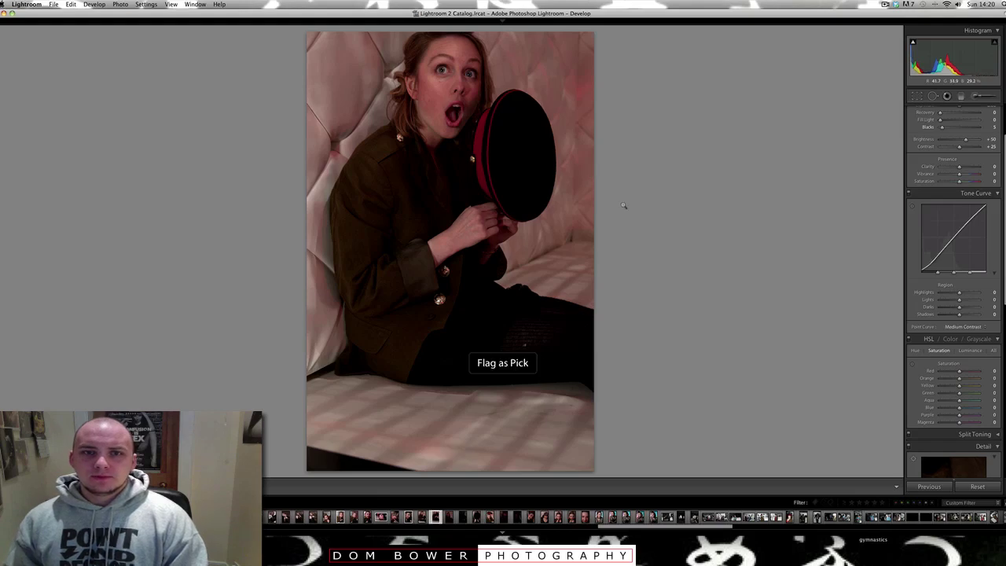
left_click(445, 75)
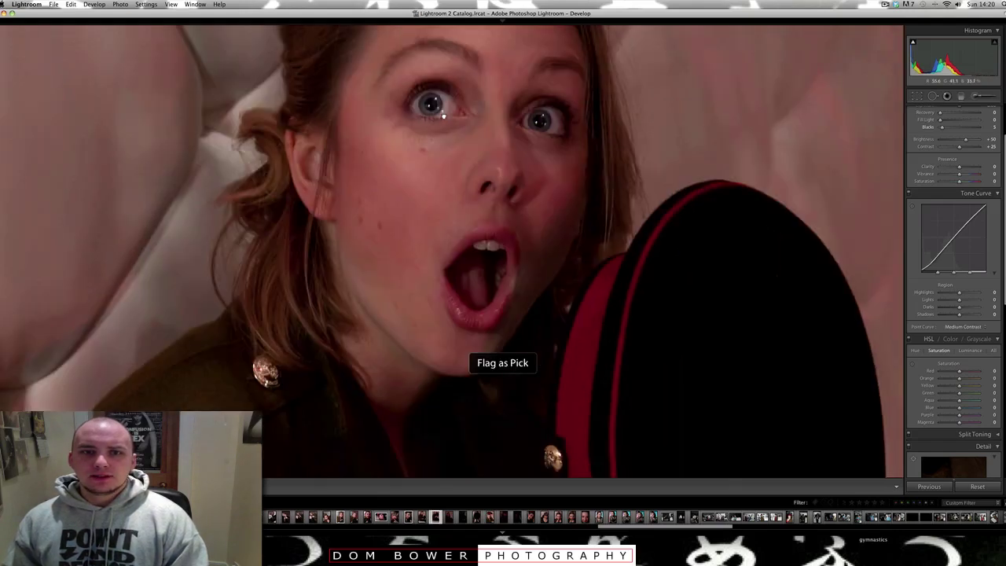
left_click(464, 104)
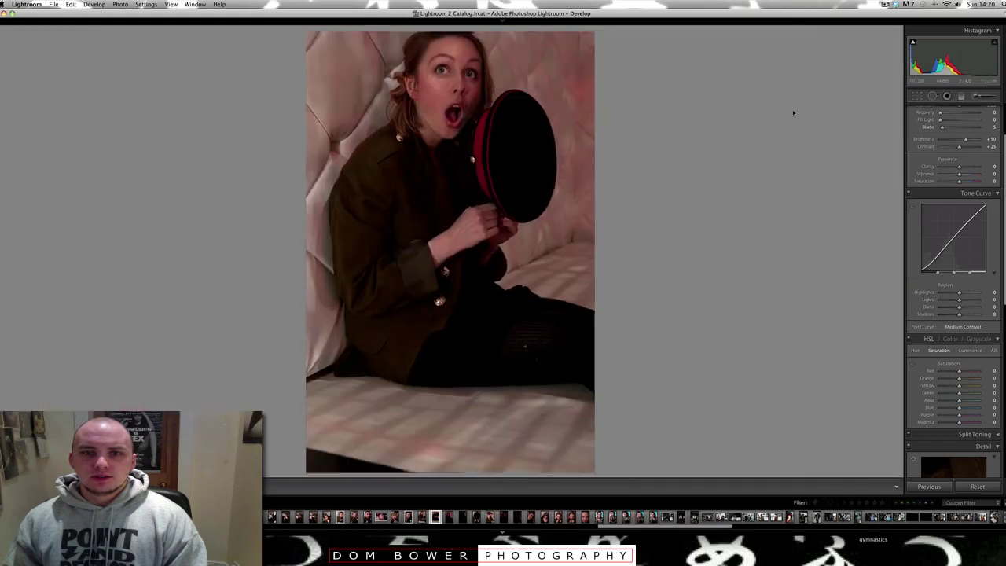
key("p")
Zoom in on her eyes to check sharpness, flag the close-up as a pick, and move forward.
left_click(428, 237)
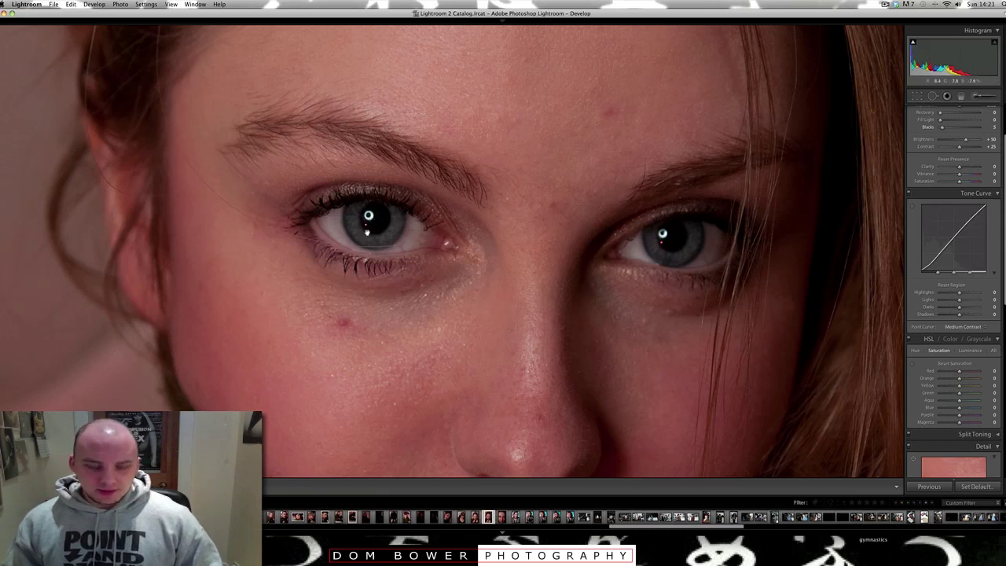
scroll(367, 229, "up", 5)
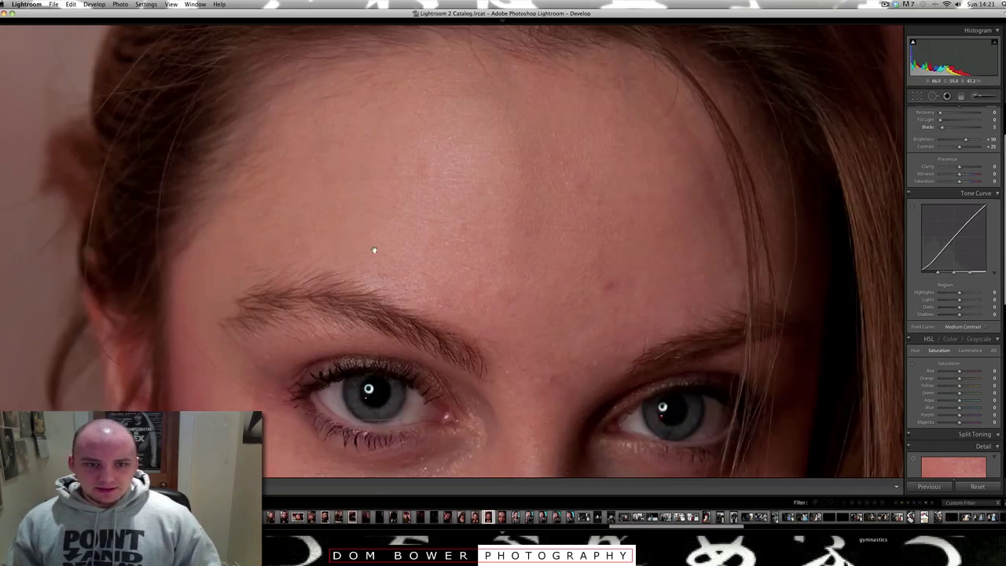
left_click(369, 390)
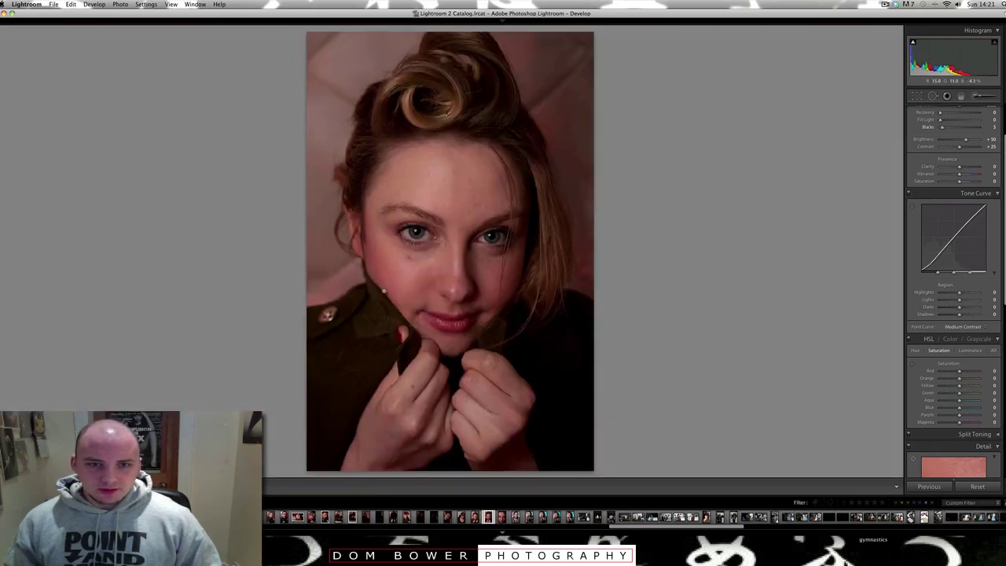
left_click(454, 190)
scroll(438, 239, "up", 5)
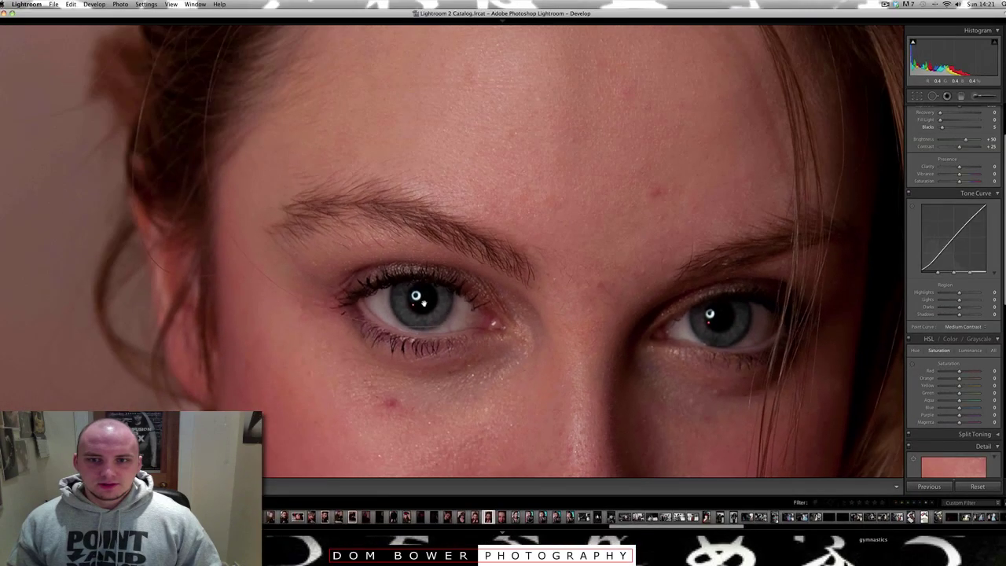
left_click(621, 265)
key("p")
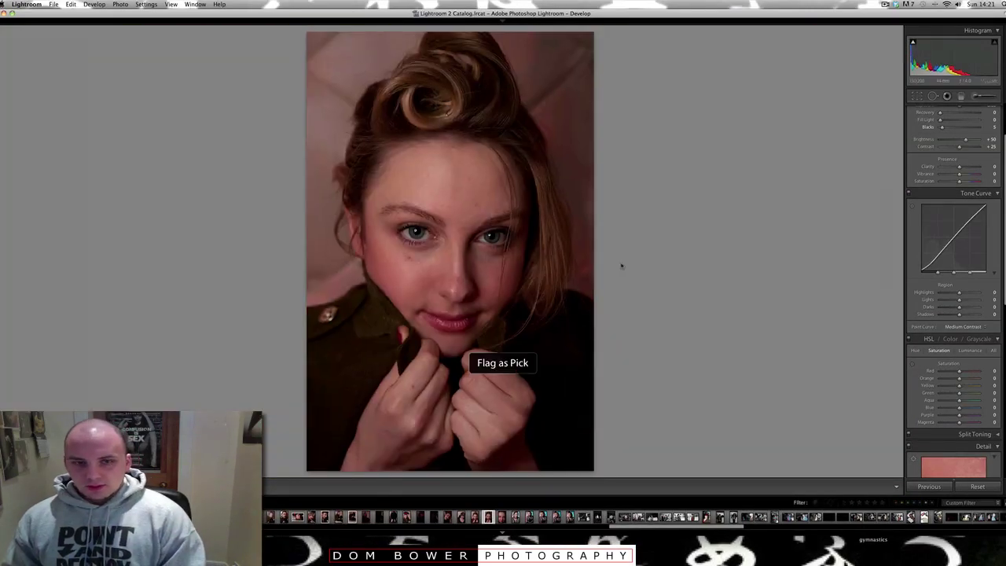
key("Right")
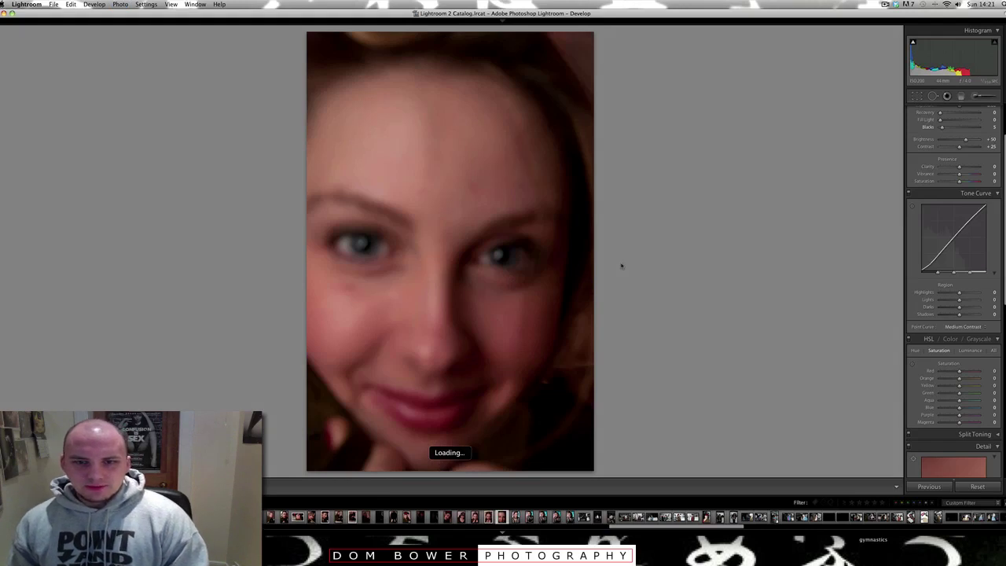
key("Right")
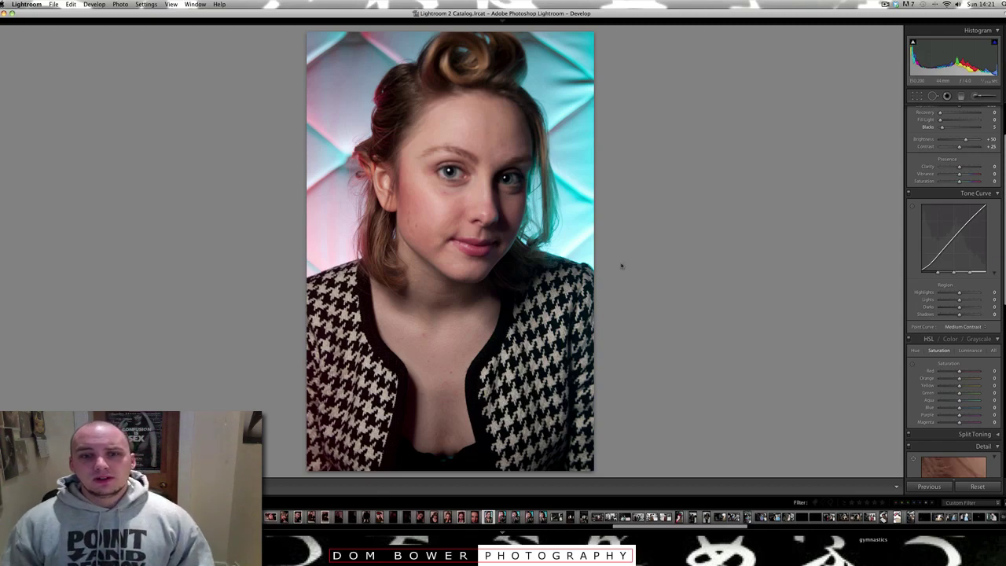
Flag two houndstooth-jacket portraits as picks, stepping on to the first dancer photo.
key("Right")
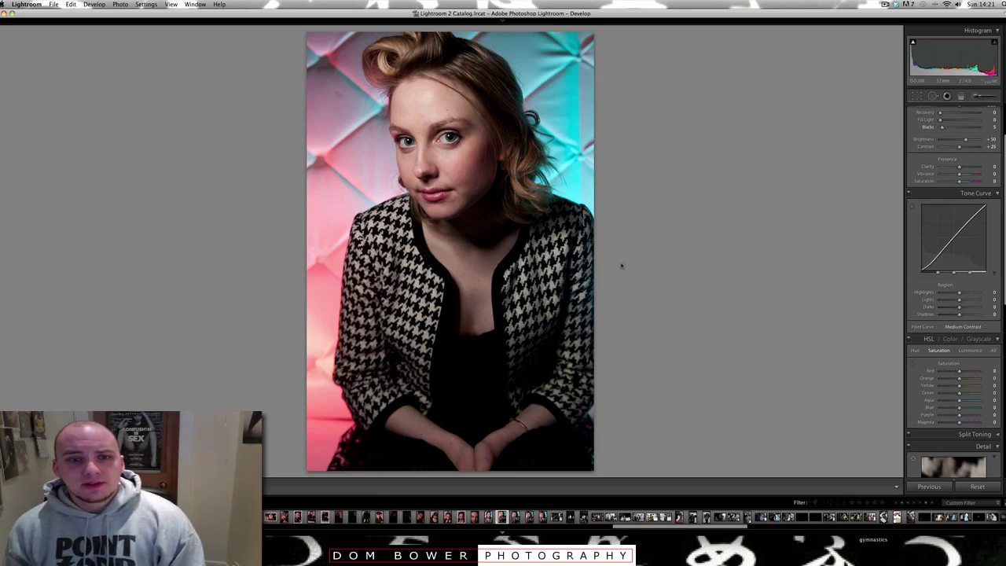
key("Right")
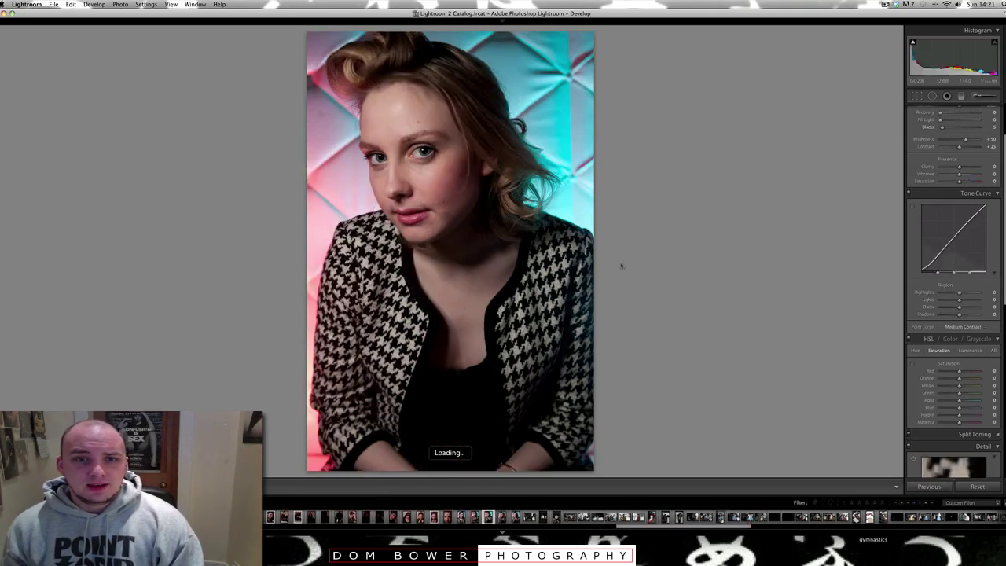
key("Right")
key("p")
key("Right")
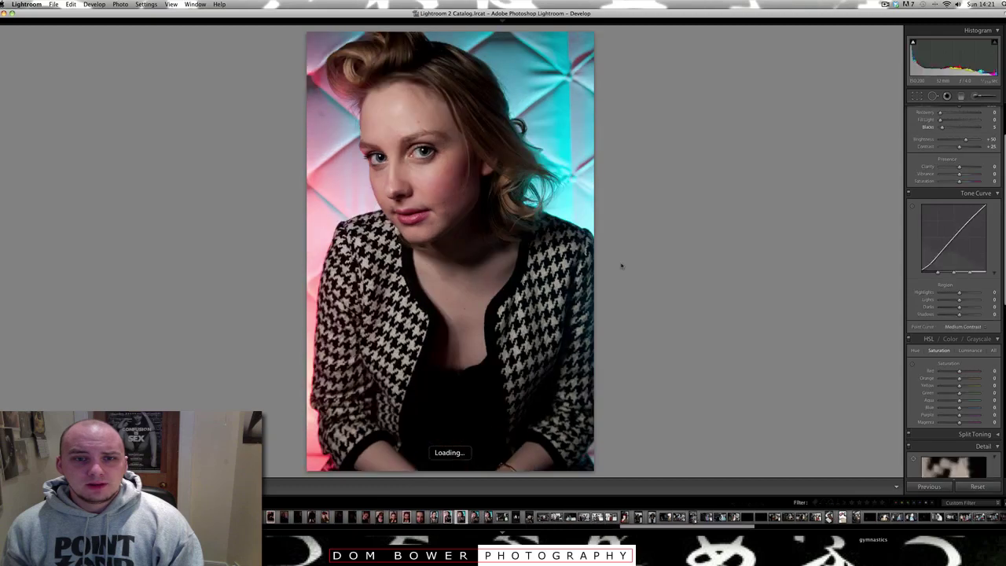
key("Right")
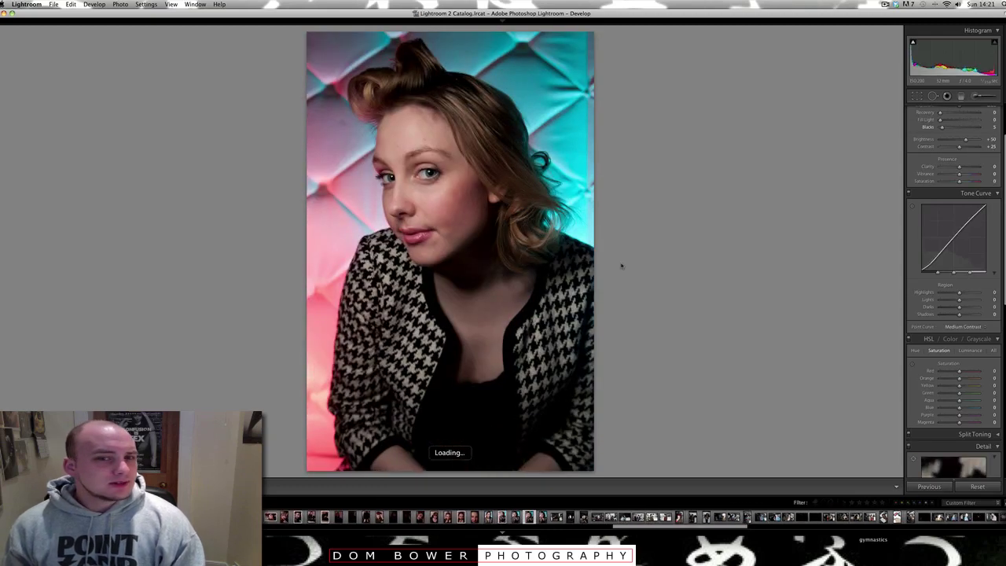
key("Right")
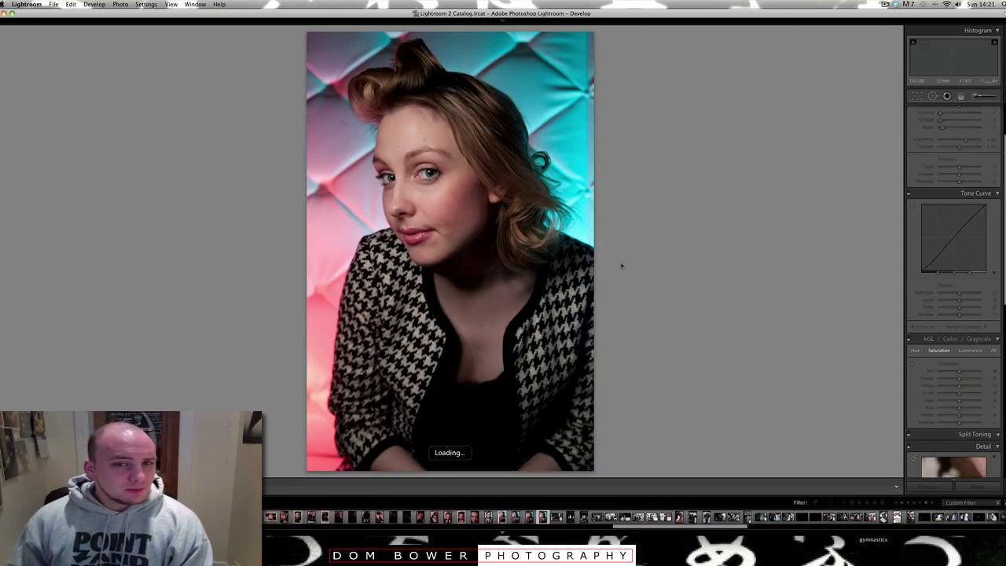
key("Right")
key("Right")
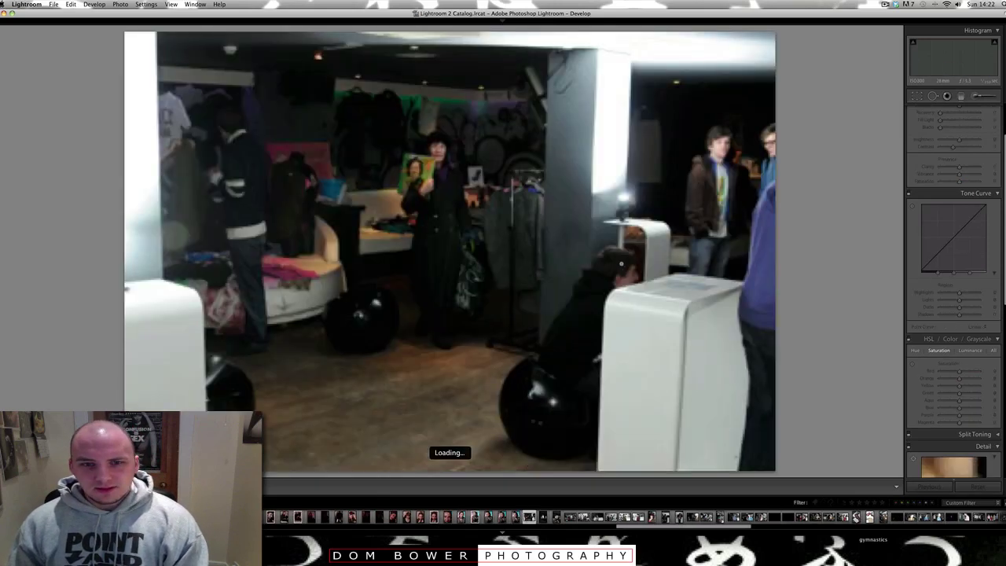
key("p")
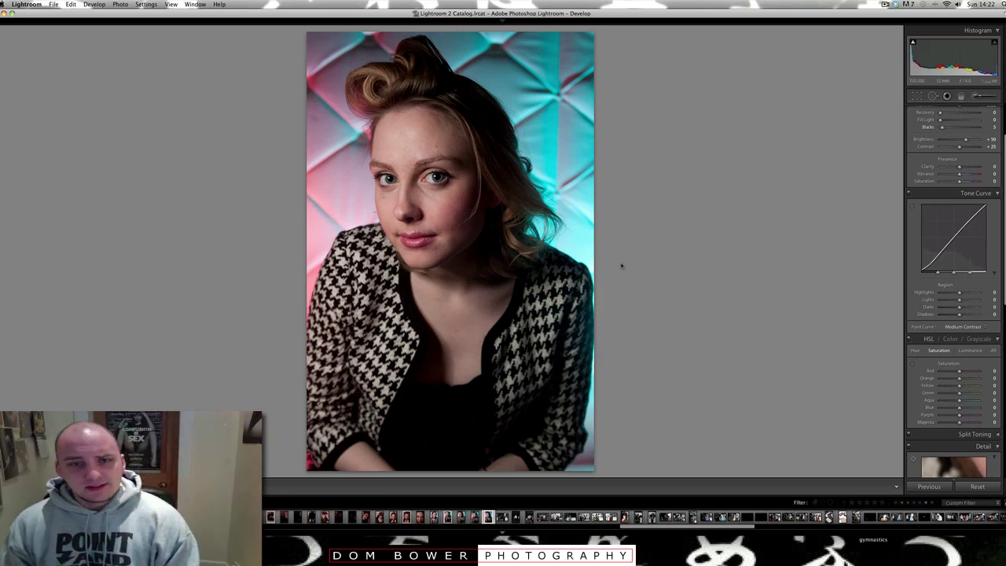
key("Right")
Zoom the white-shirt dancer shot to 1:1, flag it as a pick, and move to the next photo.
key("Right")
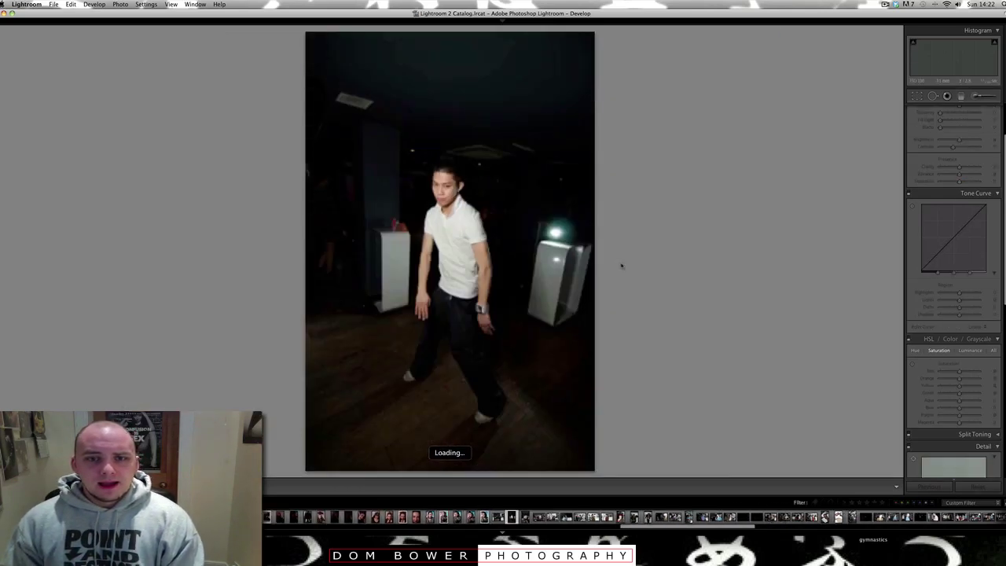
key("Right")
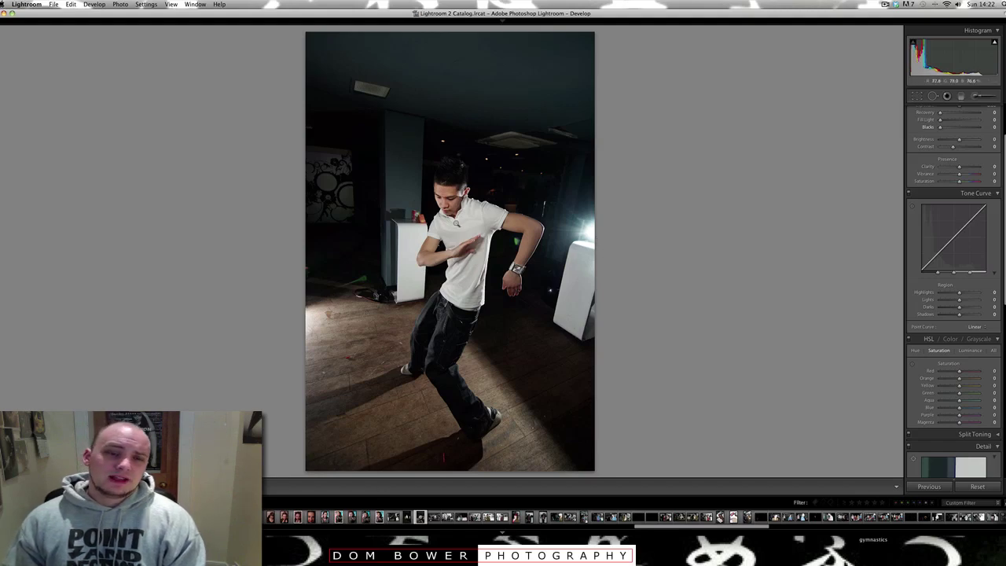
left_click(472, 226)
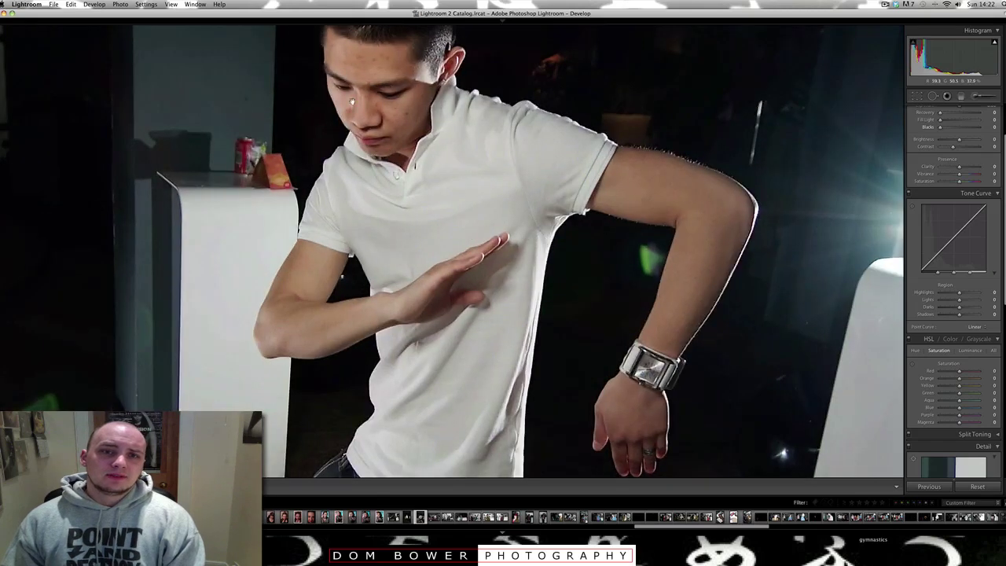
left_click(462, 409)
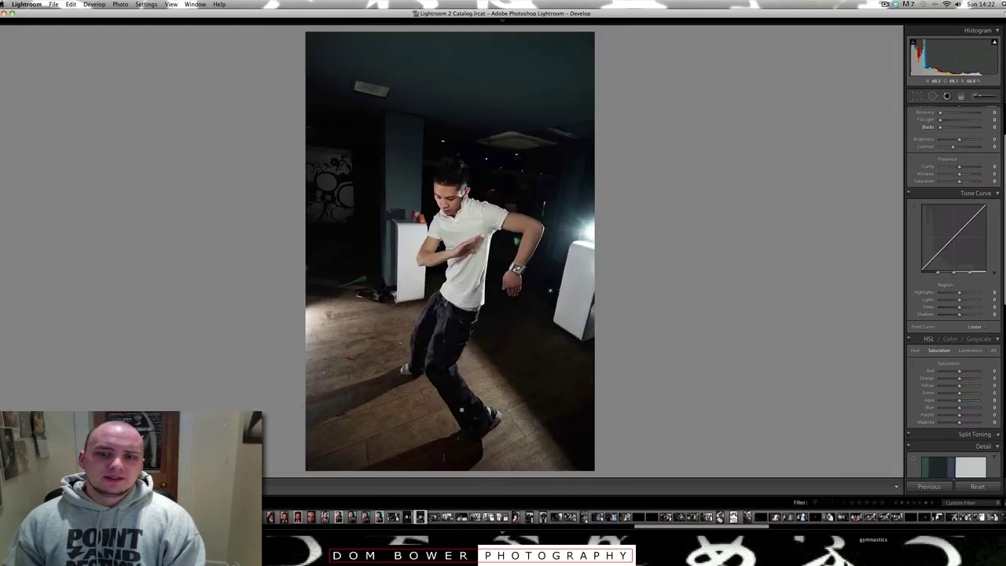
key("p")
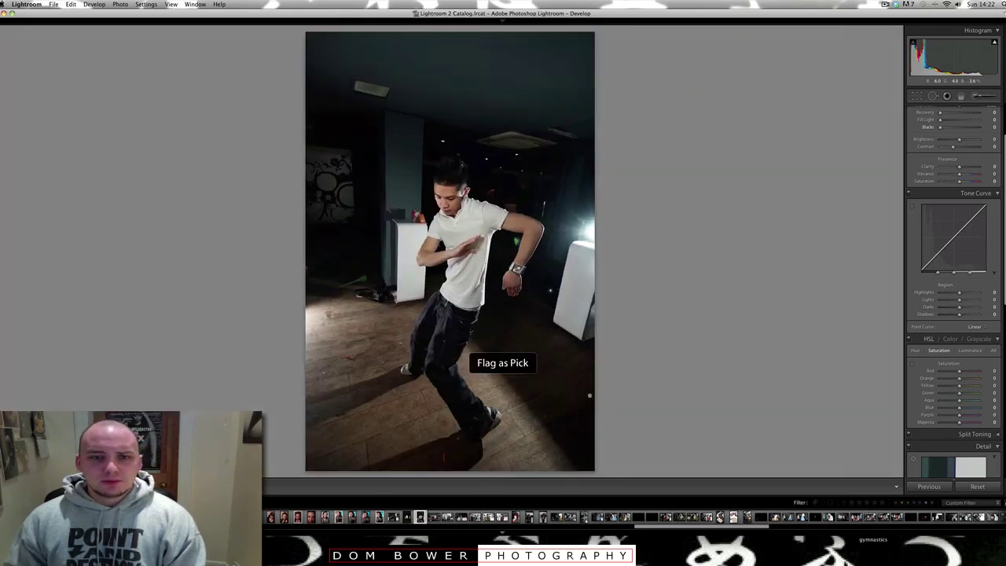
key("Right")
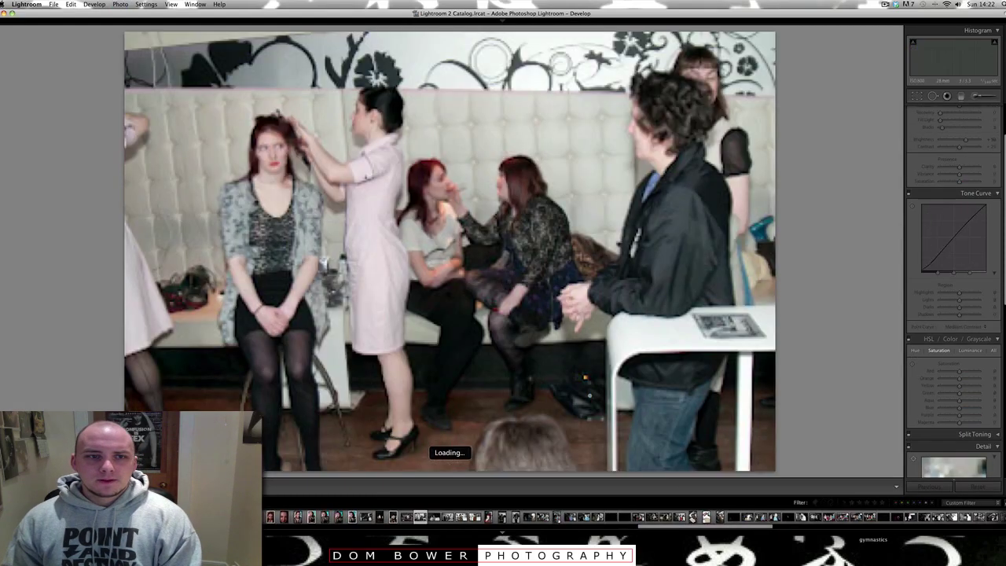
Advance six photos past the group, open-shirt and dark shots without flagging any.
key("Right")
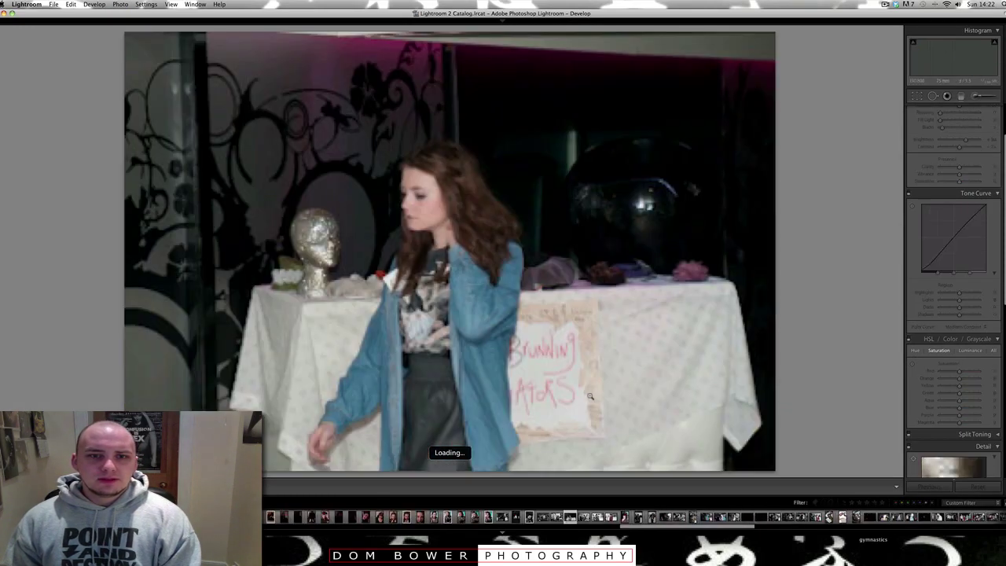
key("Right")
key("Right")
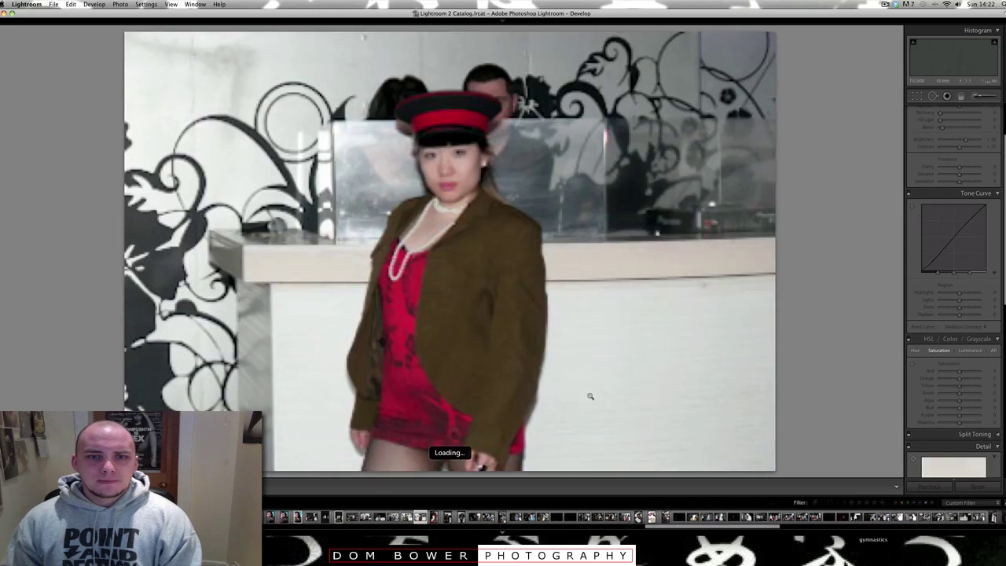
key("Right")
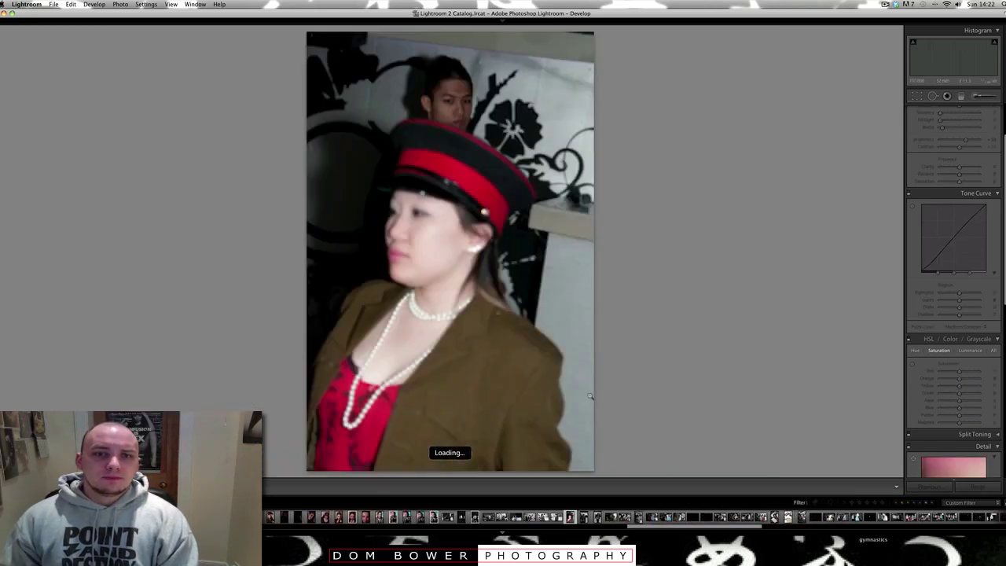
key("Right")
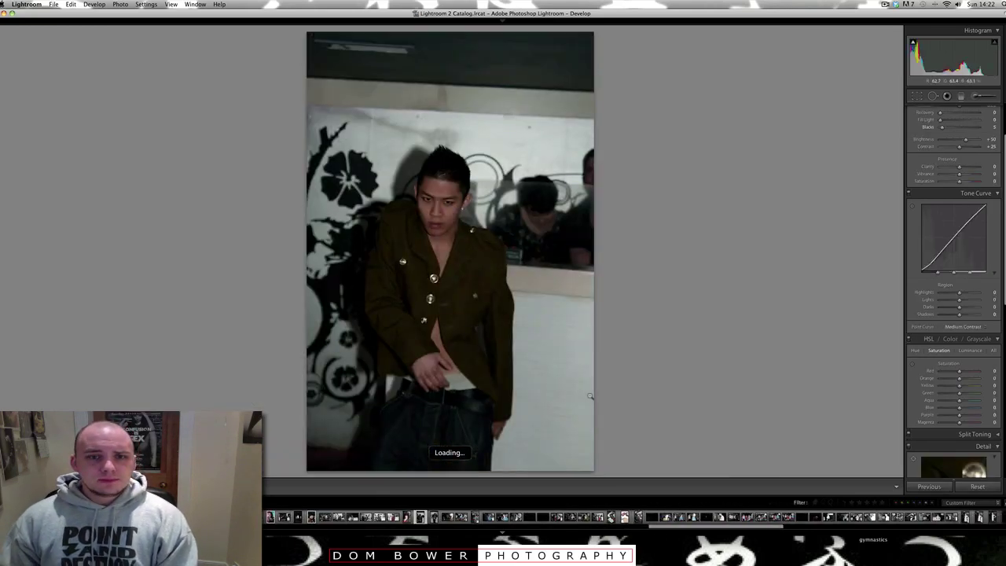
key("Right")
key("Right")
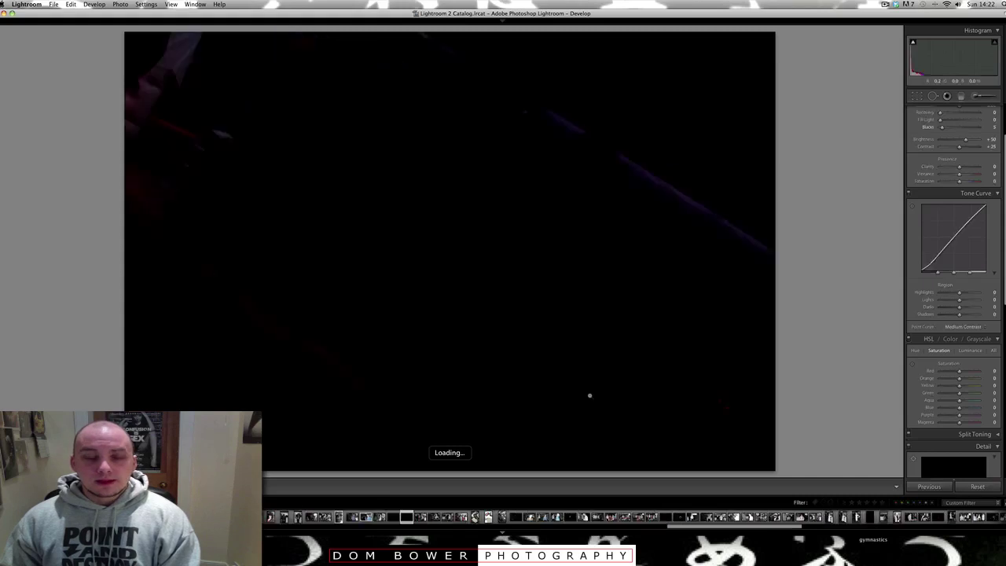
key("Right")
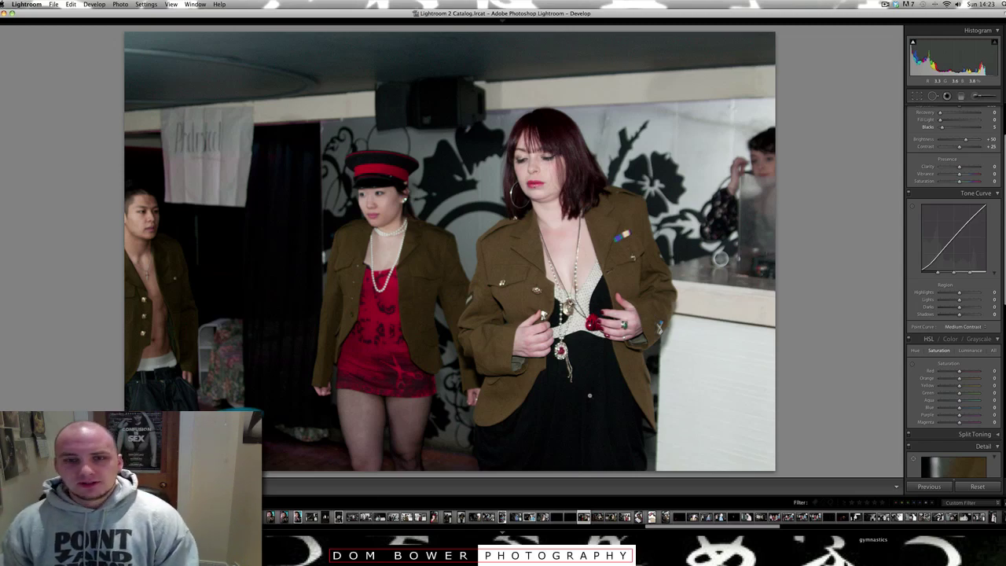
Flag the two women in military jackets and the following shot as picks.
key("p")
key("Right")
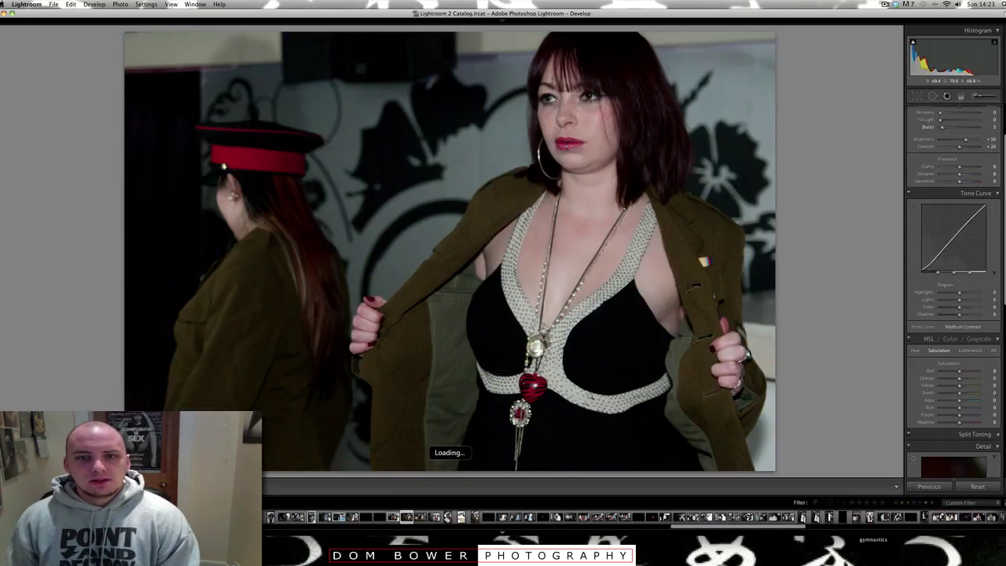
key("p")
key("Right")
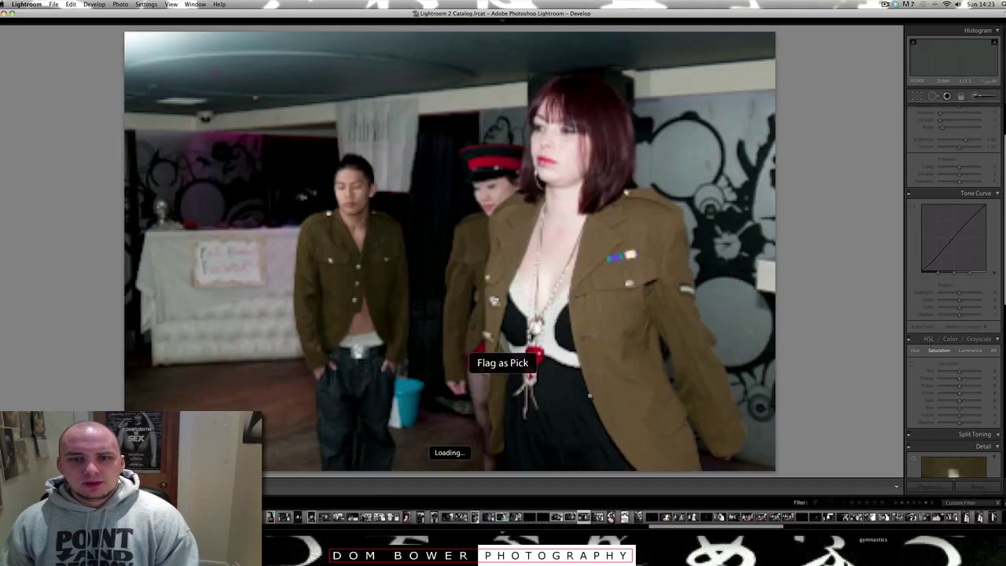
key("Right")
key("Right")
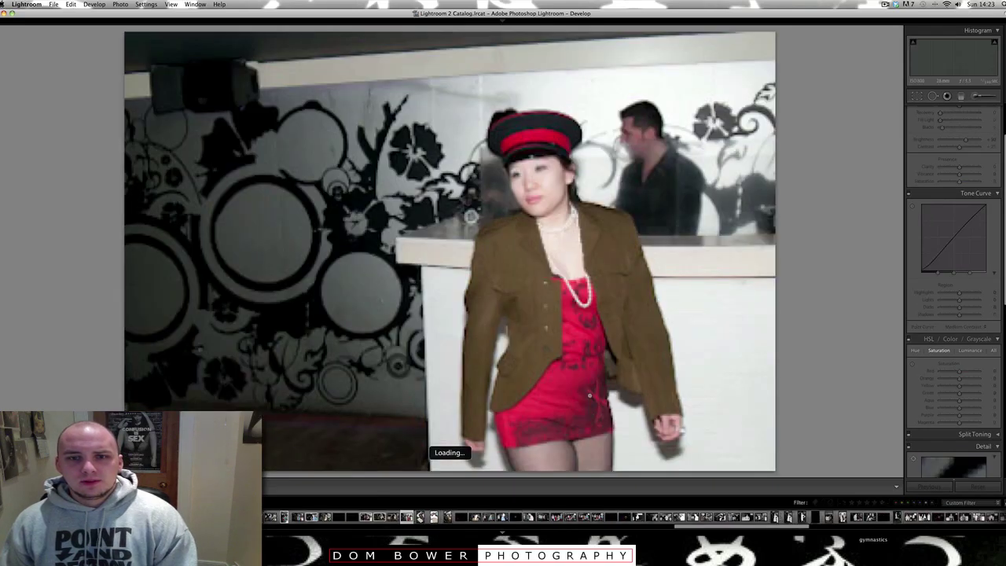
key("Right")
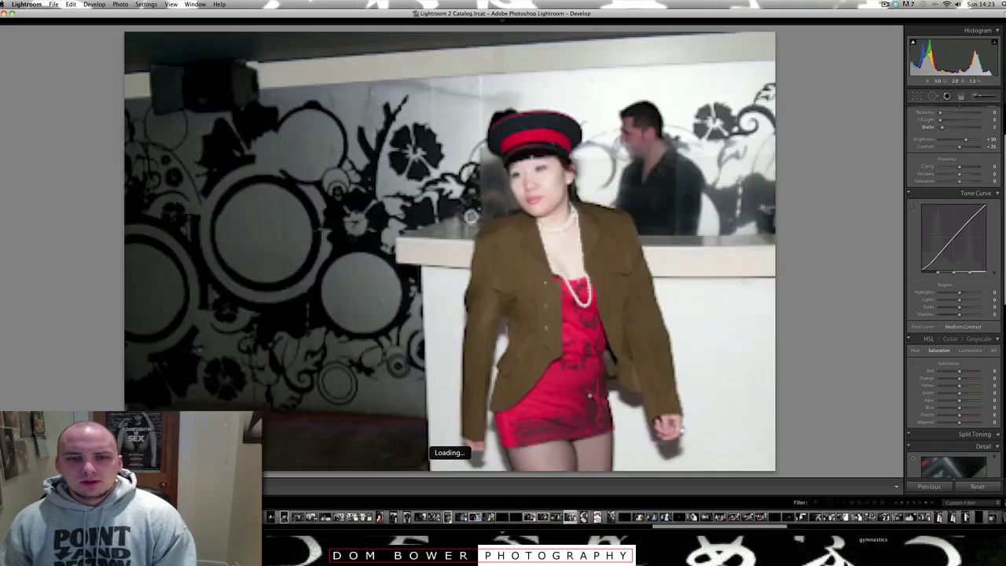
Flag the red-hat photo and the red-dress, red-banded-cap portrait as picks.
key("p")
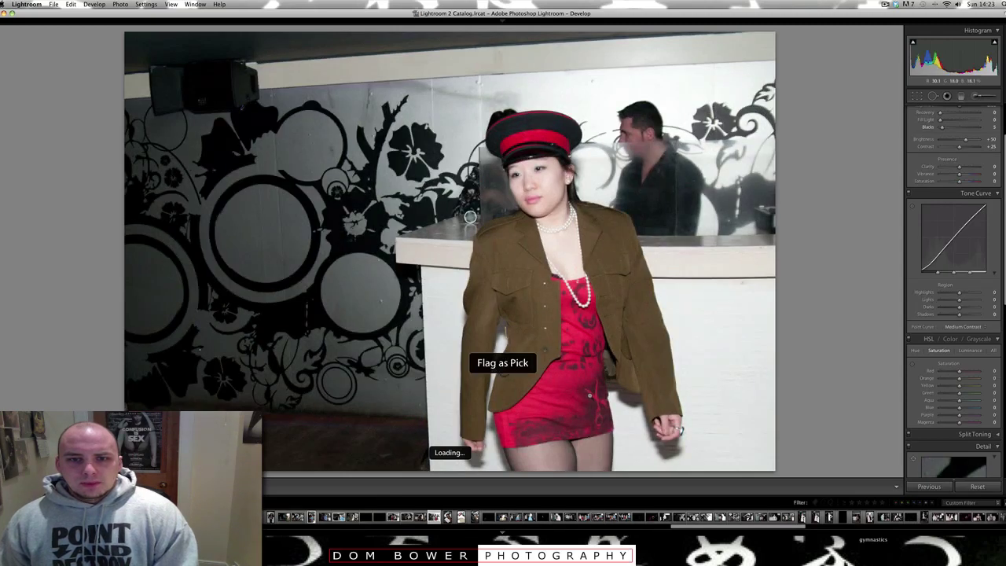
key("Right")
key("Right")
key("Right")
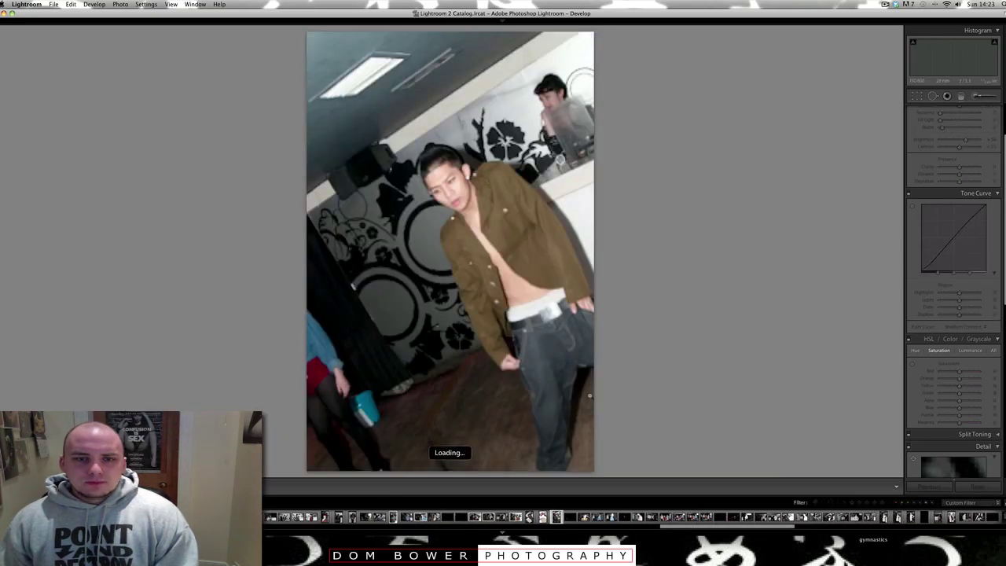
key("Right")
key("Right")
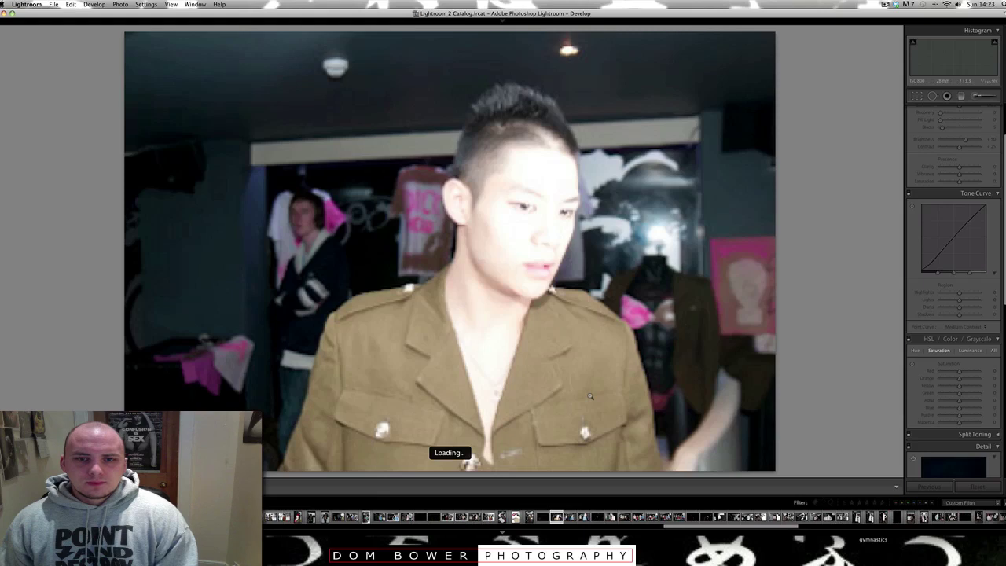
key("Right")
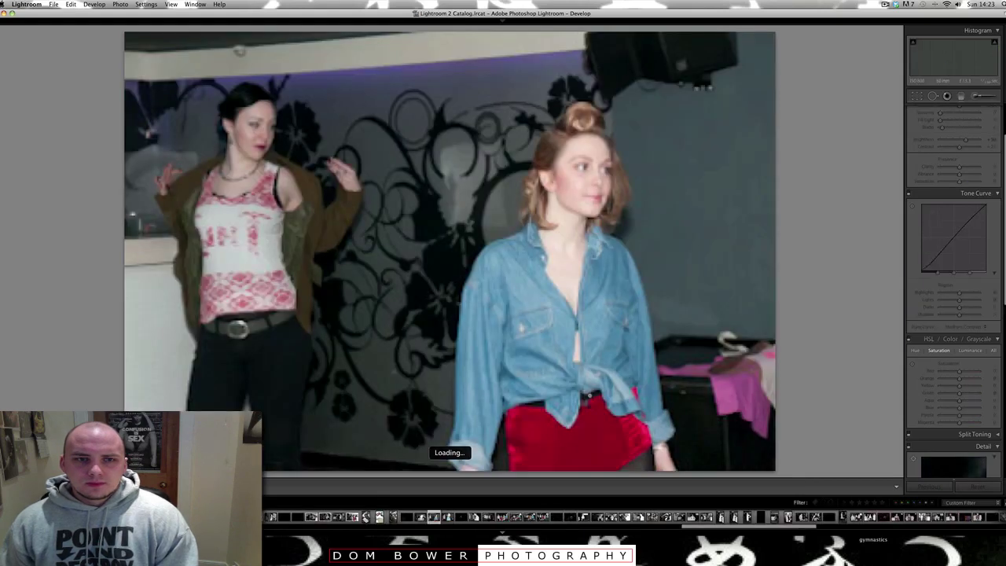
key("p")
key("Right")
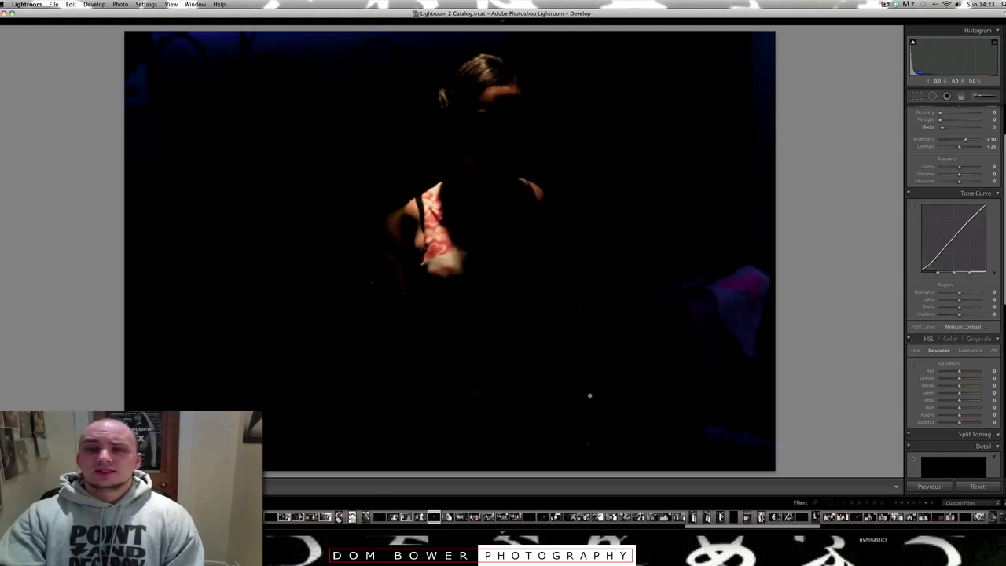
Flag the four-person group shot in jackets and denim as a pick, then advance.
key("Right")
key("Right")
key("Right")
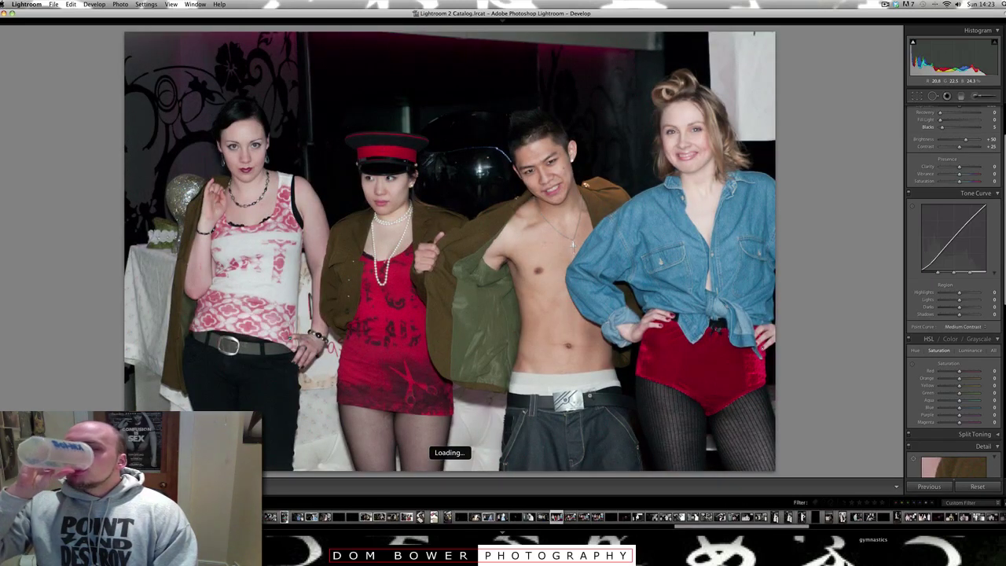
key("p")
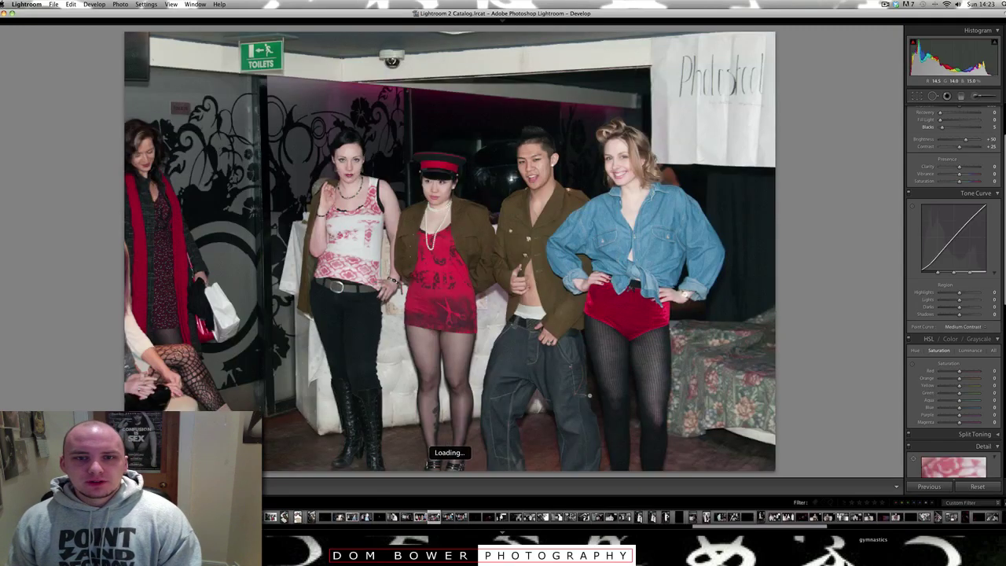
key("p")
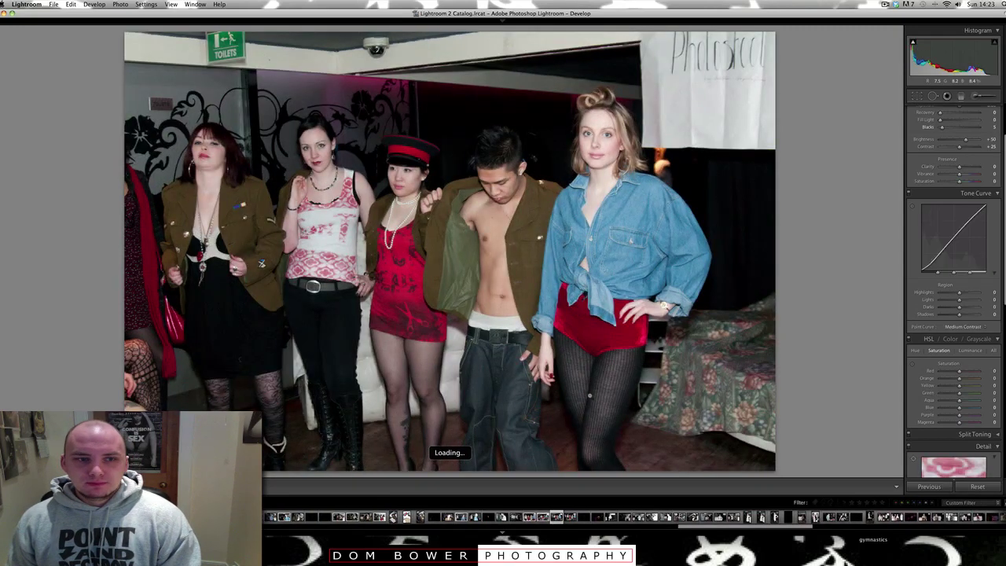
key("p")
key("p")
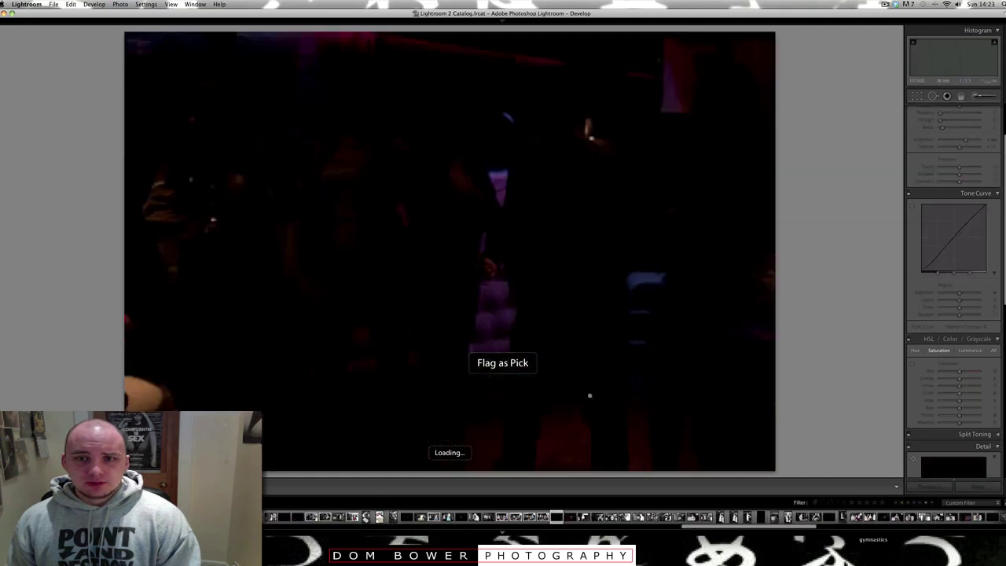
key("Right")
key("Right")
key("Right")
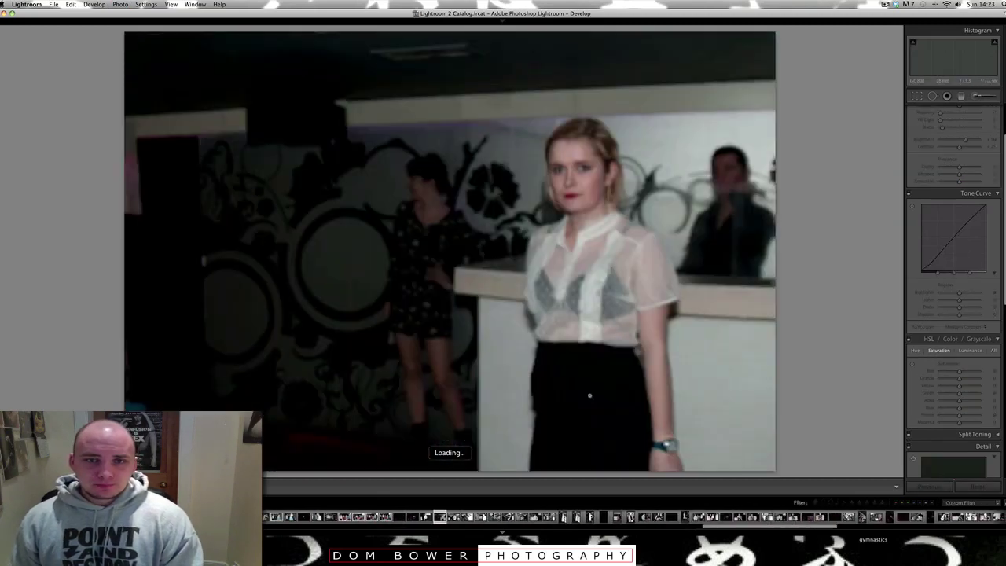
Flag two cardigan shots as picks, continuing to the beige-dress photo by the quilted table.
key("Right")
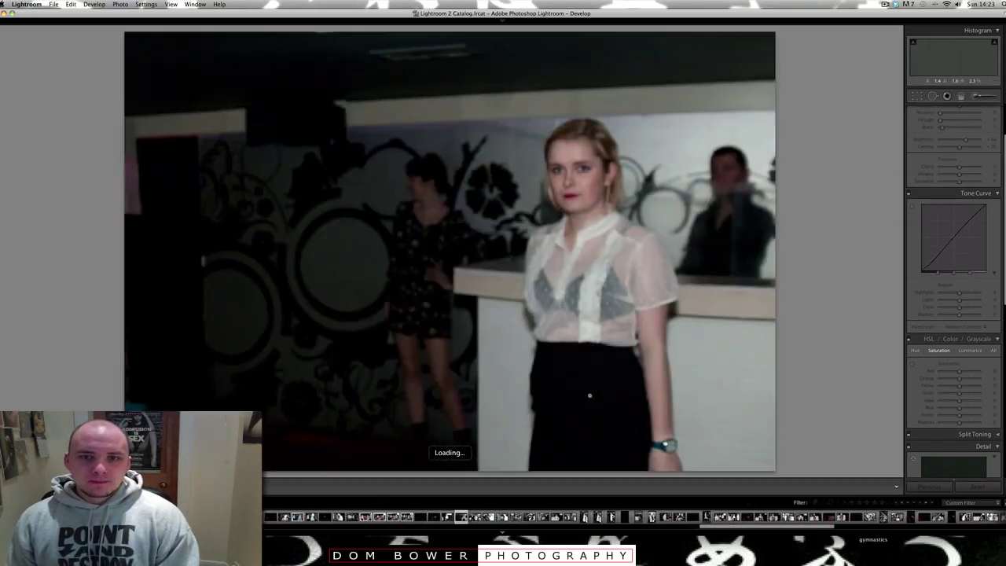
key("Right")
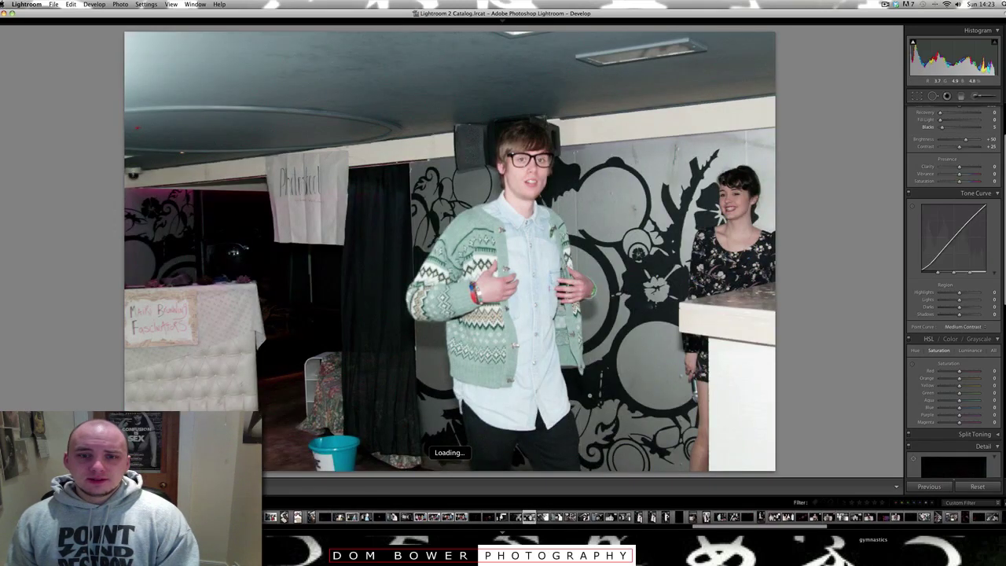
key("p")
key("Right")
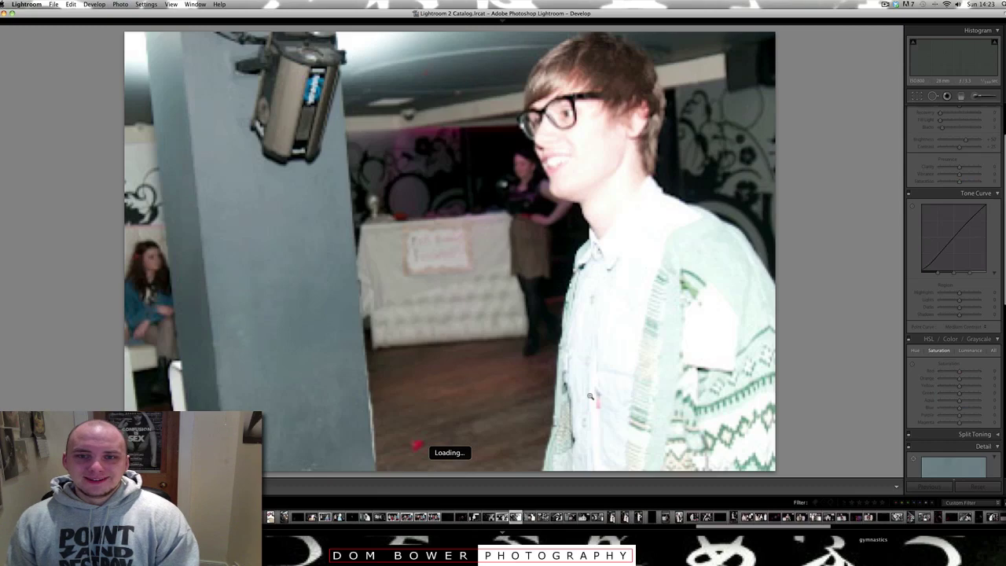
key("p")
key("Right")
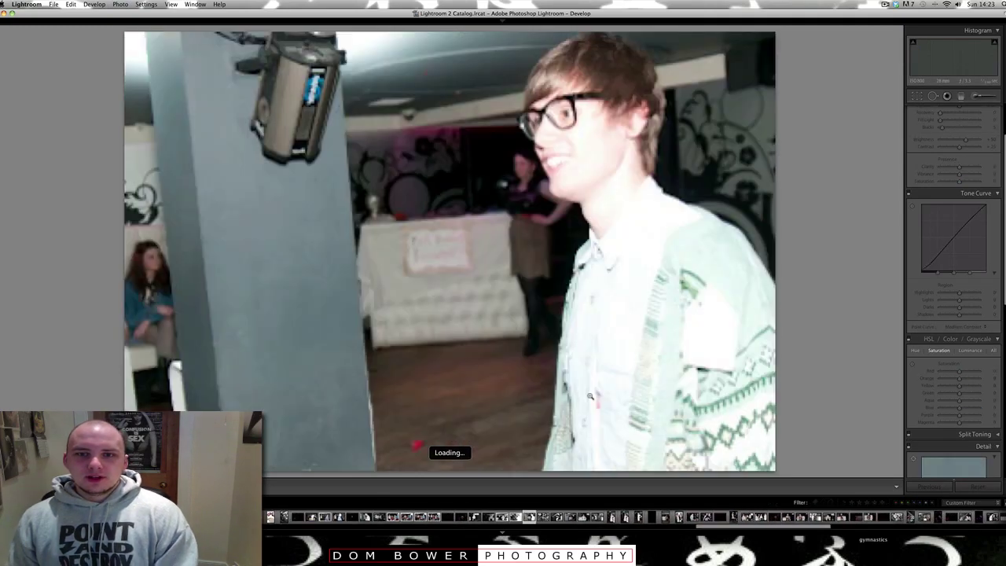
key("Right")
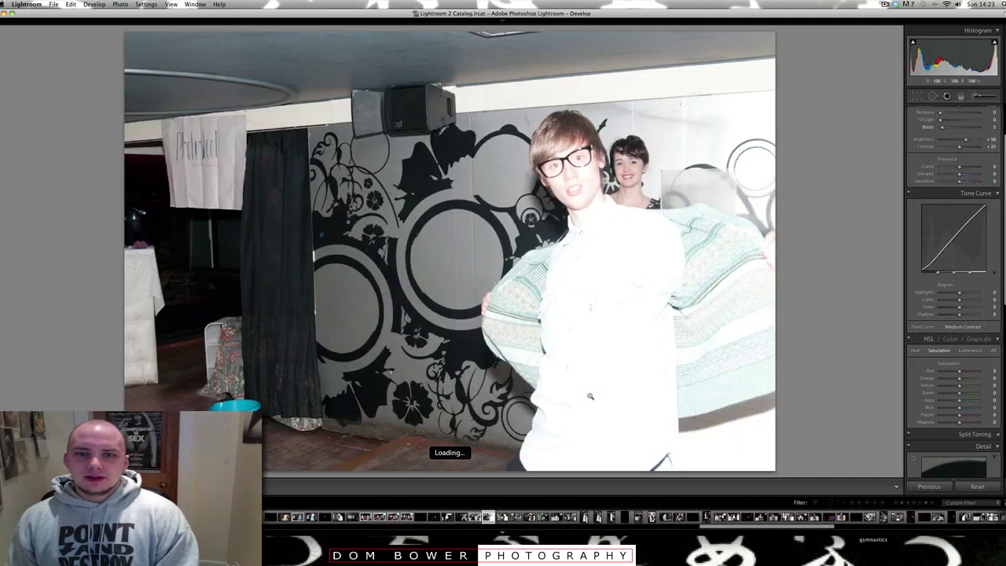
key("Right")
key("Right")
key("Right")
key("Right")
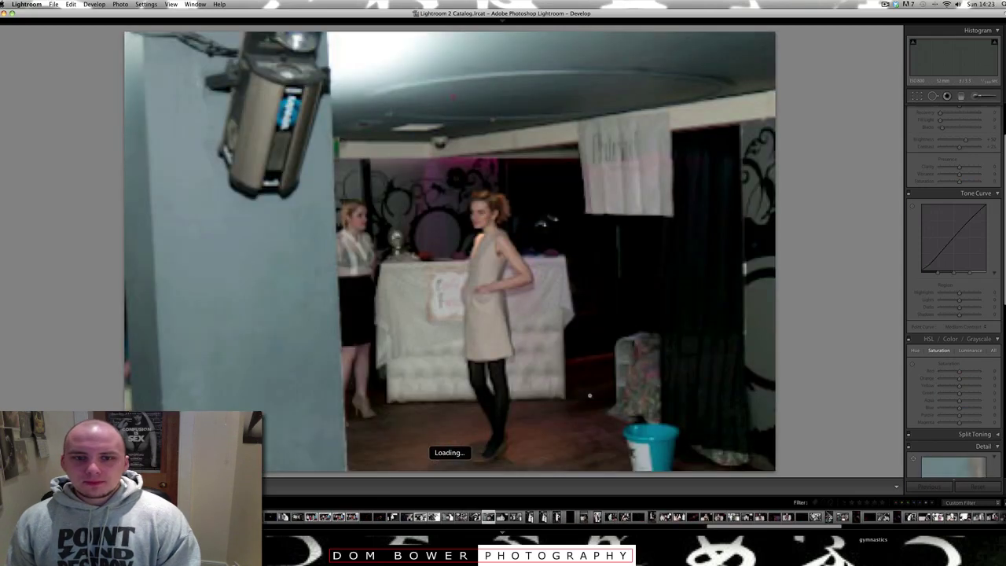
Flag the beige-dress photo, the next shot, the portrait-orientation photo and the one after as picks.
key("Right")
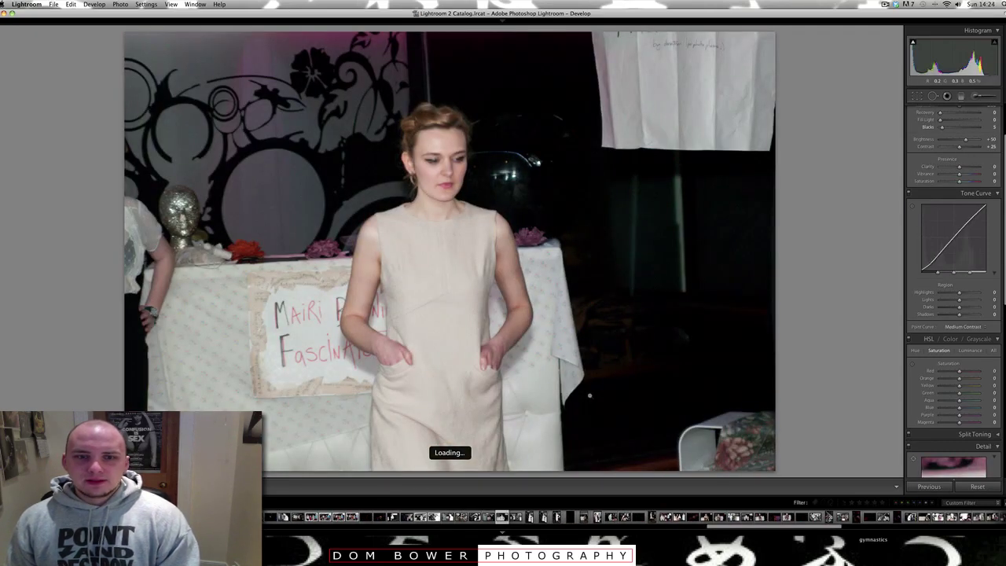
key("p")
key("Right")
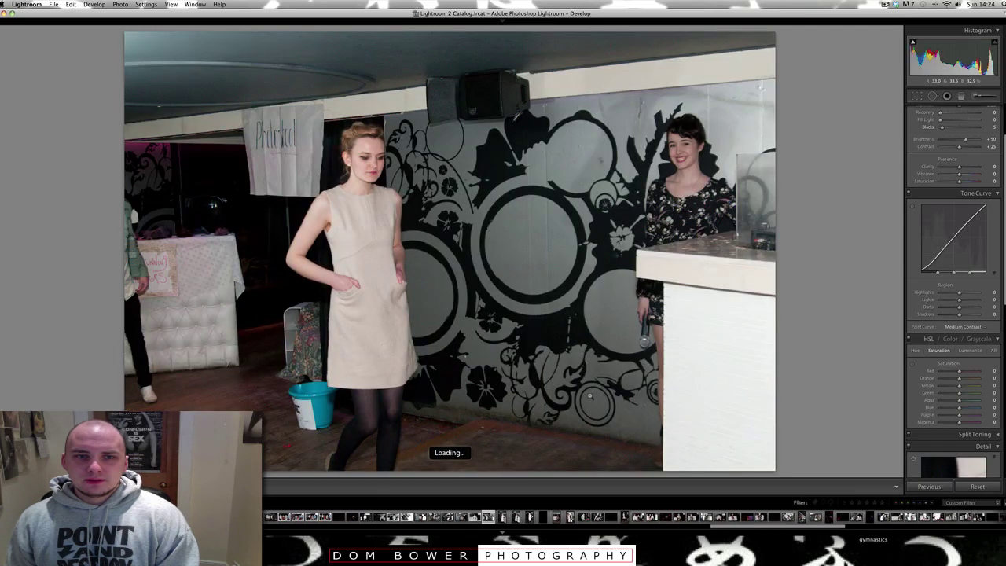
key("p")
key("Right")
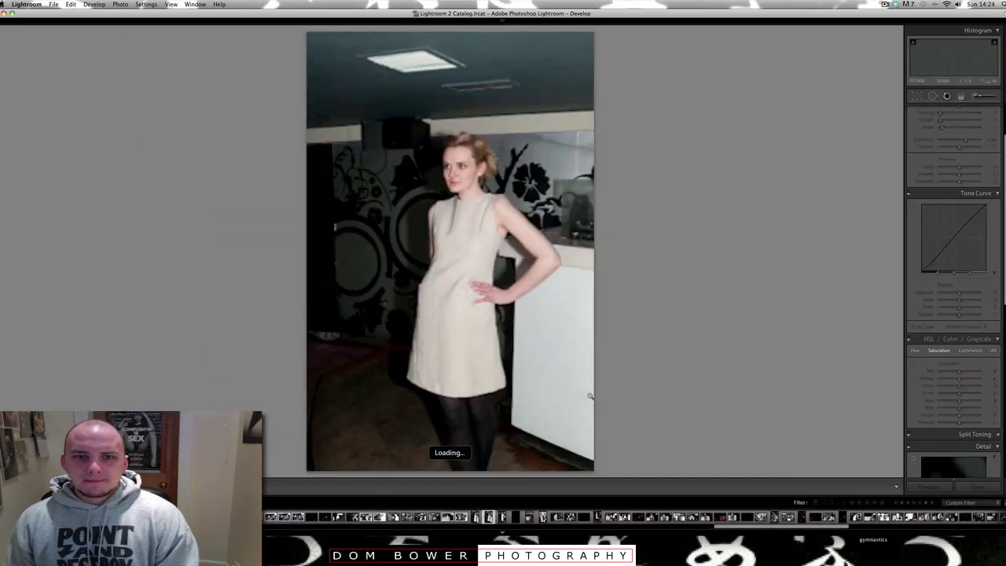
key("p")
key("Right")
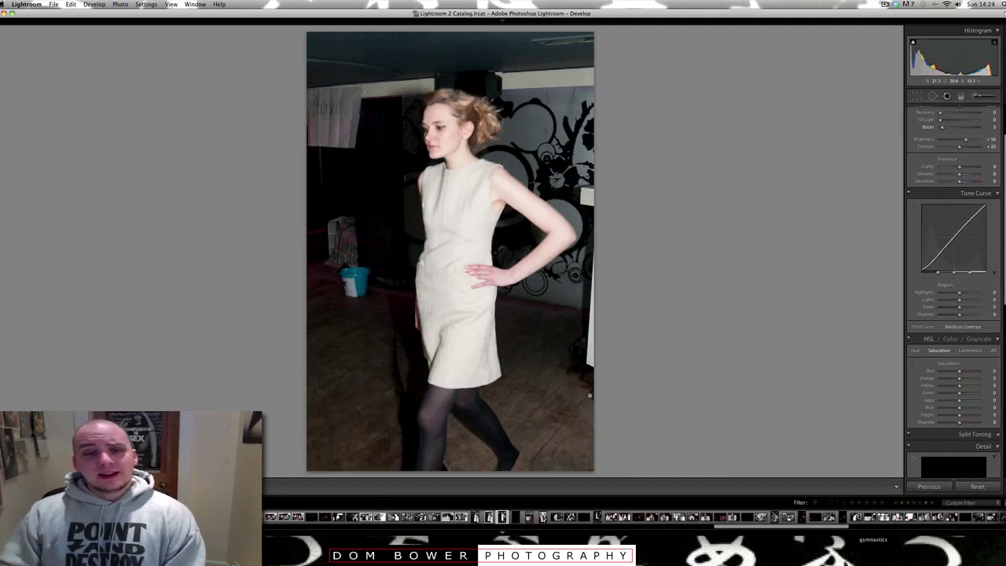
key("p")
Flag the green-cardigan and sequined-top photos as picks, passing the seated group.
key("Right")
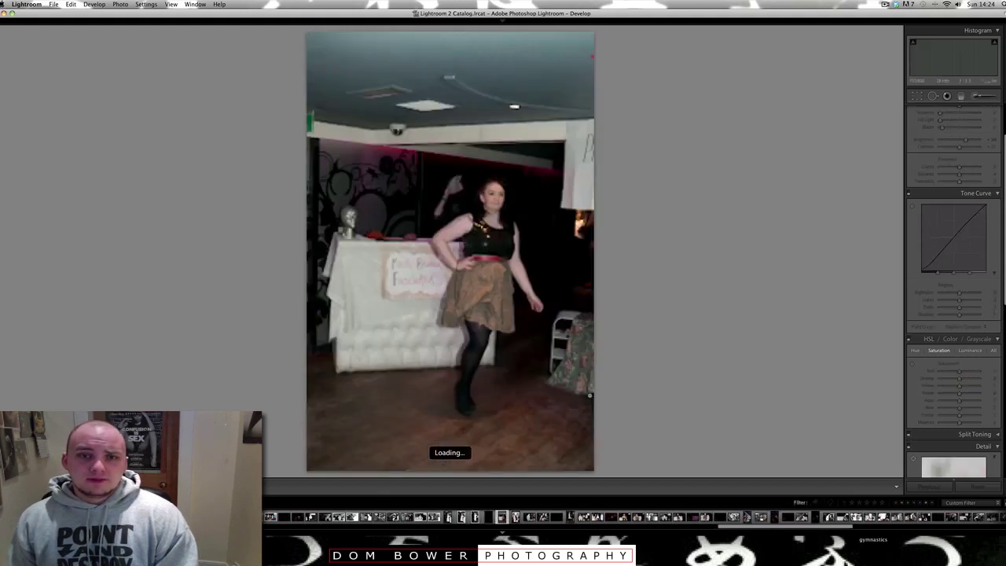
key("Right")
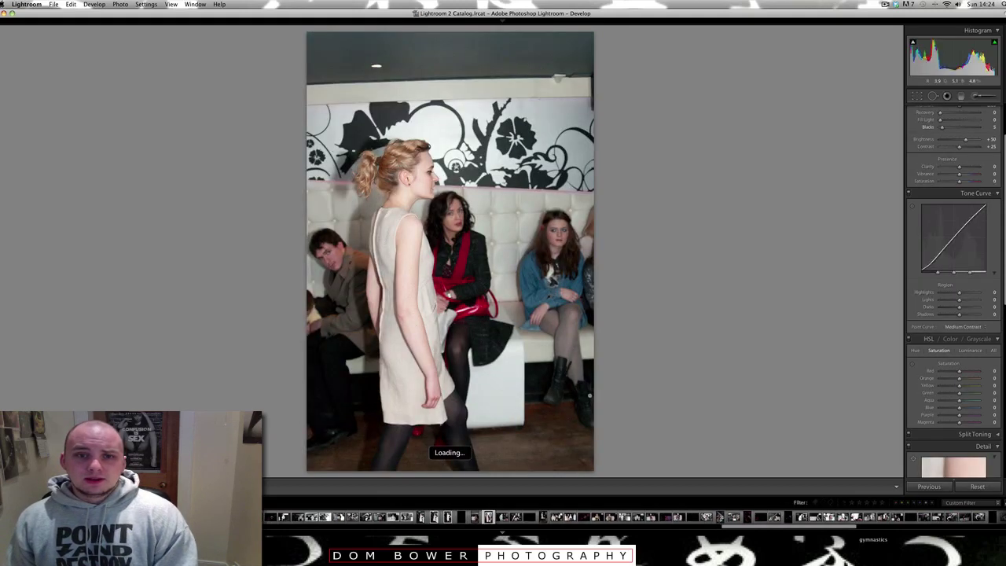
key("Right")
key("p")
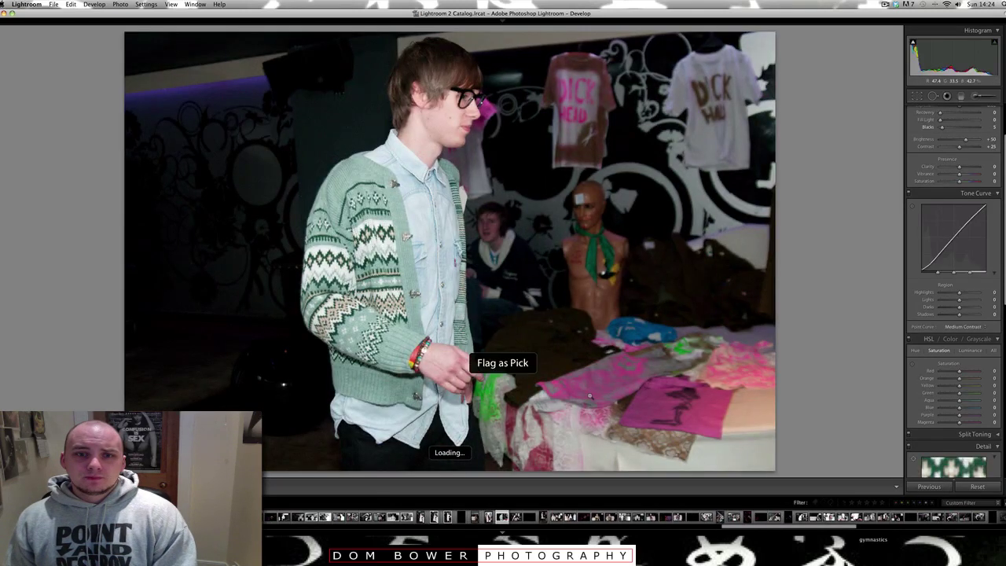
key("Right")
key("p")
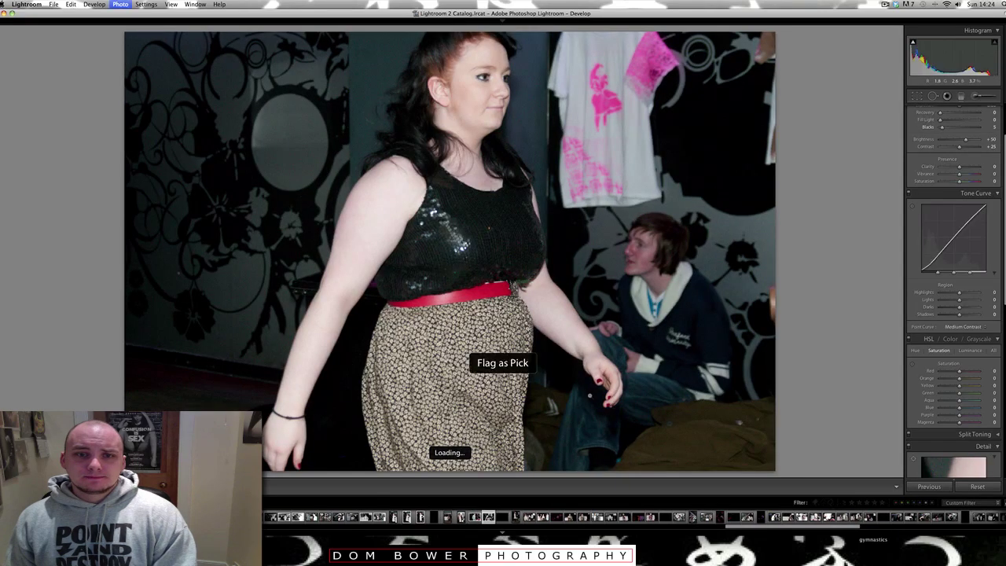
Go back to flag the beige-dress photo and the group photo as picks.
key("Right")
key("Right")
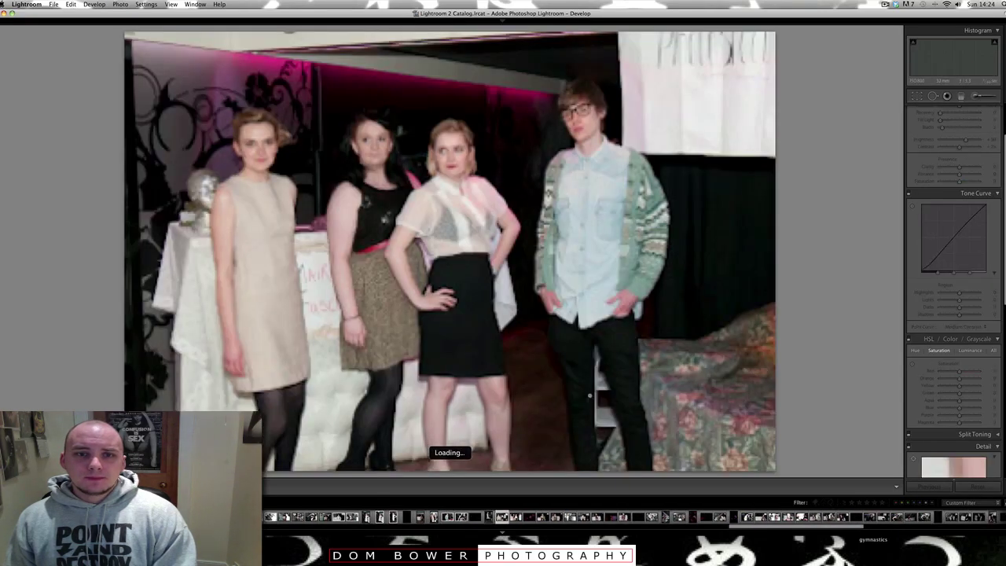
key("Left")
key("p")
key("Right")
key("Right")
key("Left")
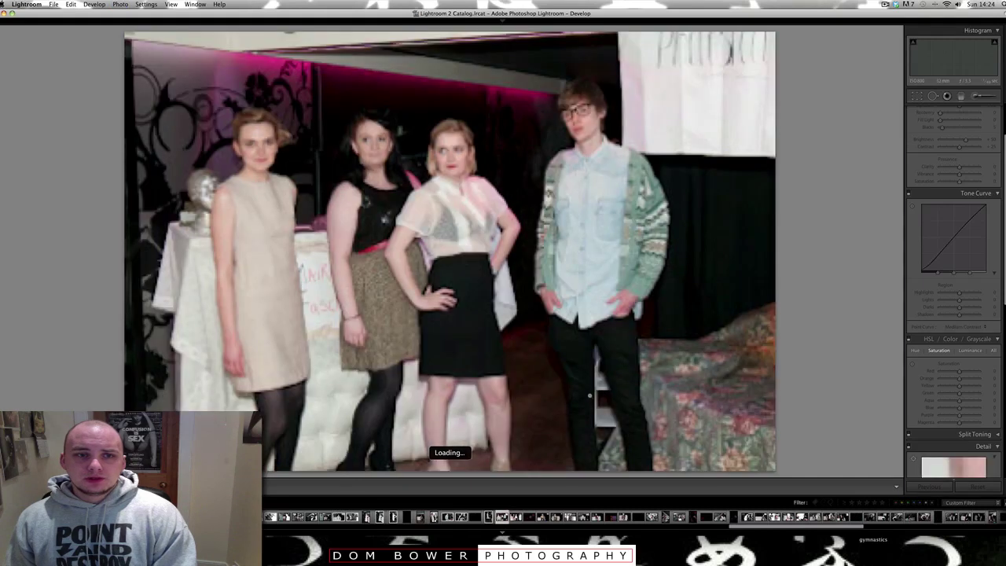
key("p")
key("Right")
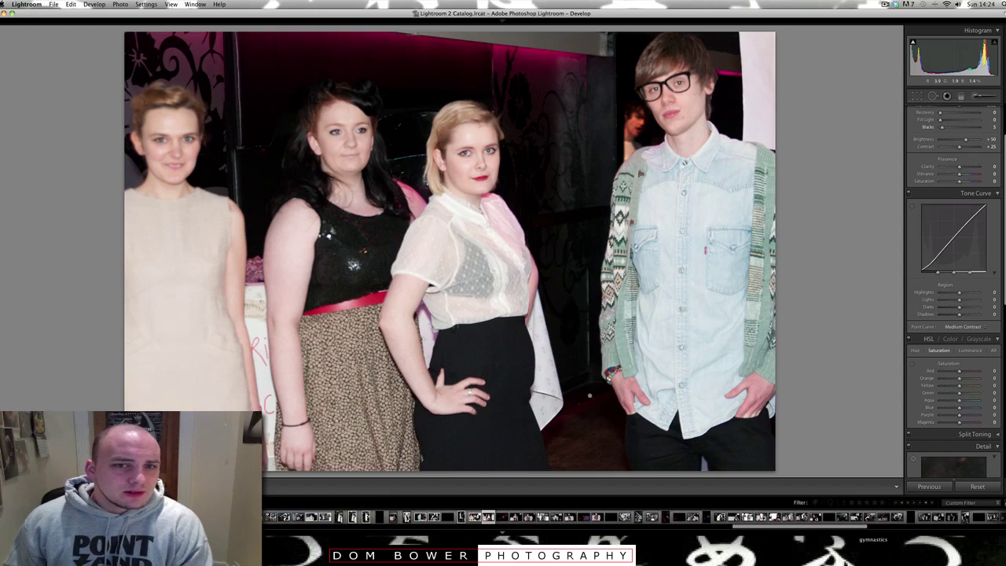
key("p")
Flag the gold-dress portrait and the leopard-shorts photo as picks.
key("Right")
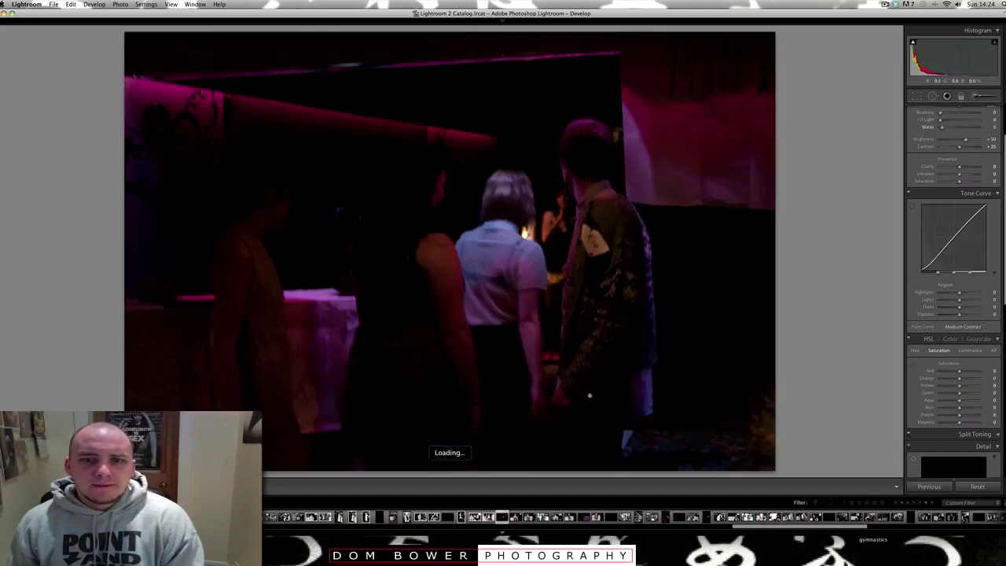
key("Right")
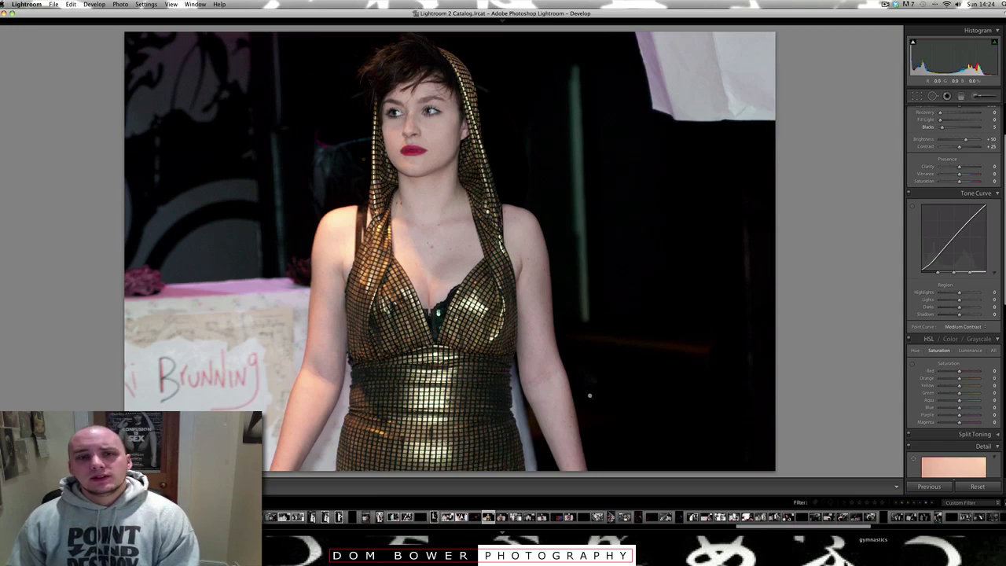
key("p")
key("Right")
key("Right")
key("Right")
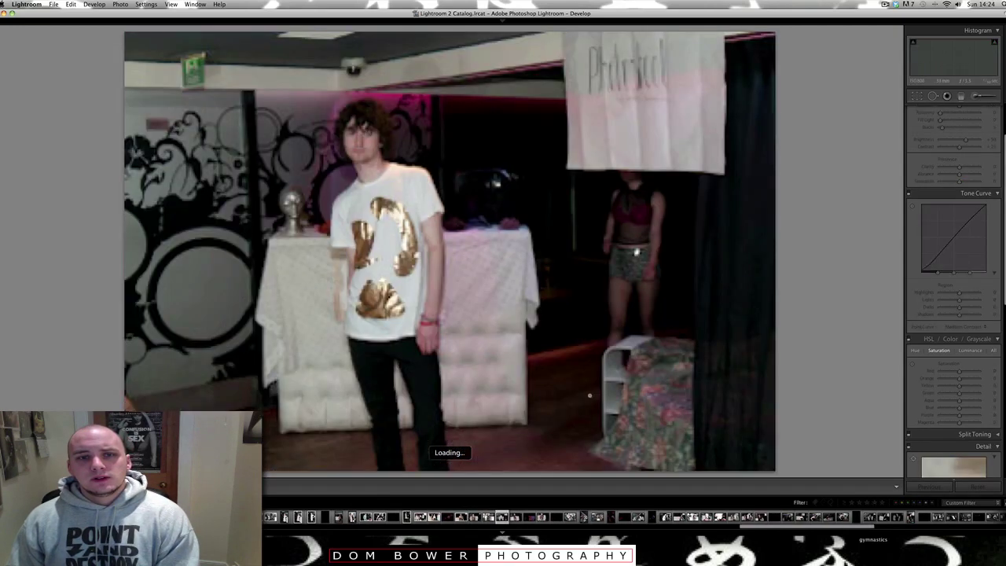
key("Right")
key("Left")
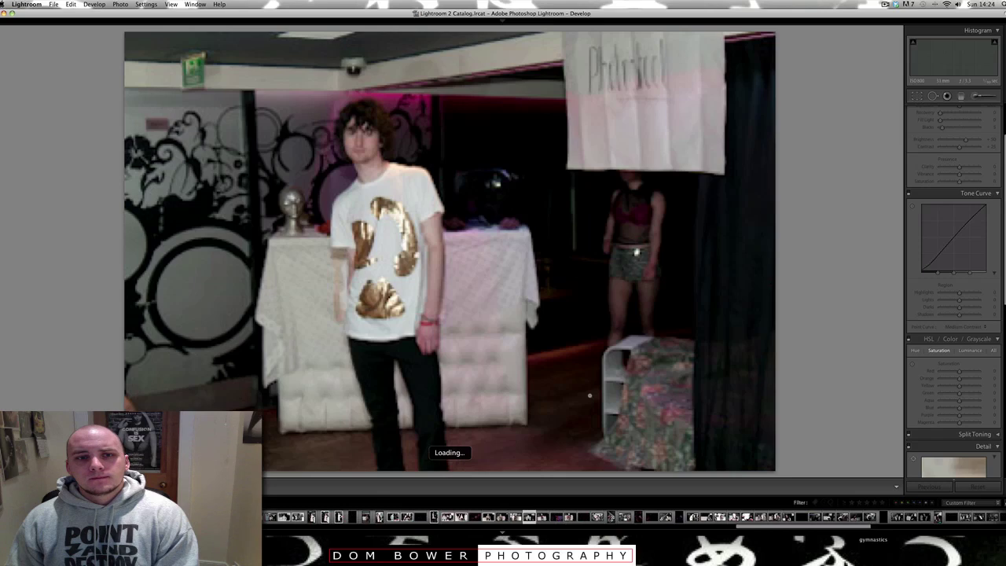
key("Right")
key("Right")
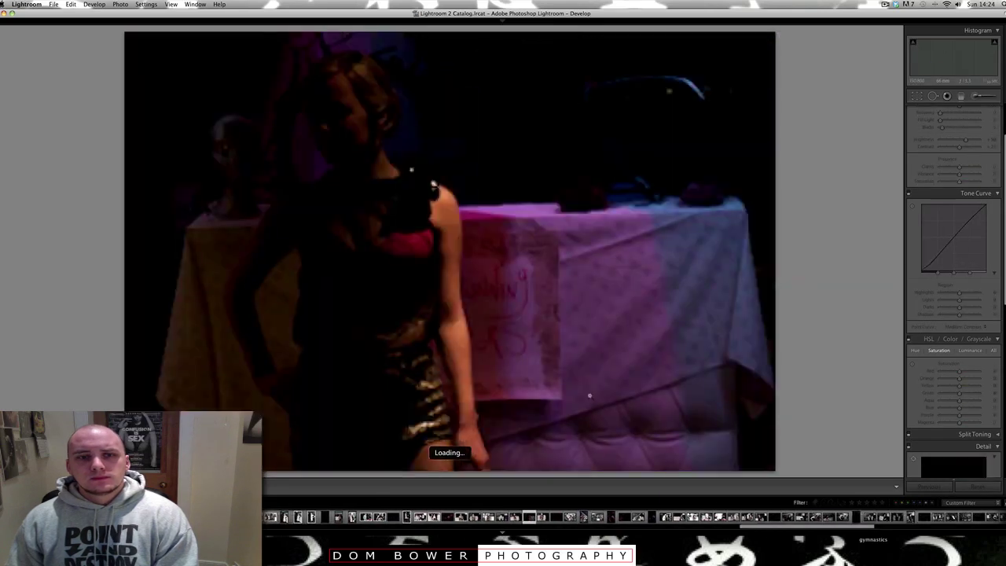
key("Left")
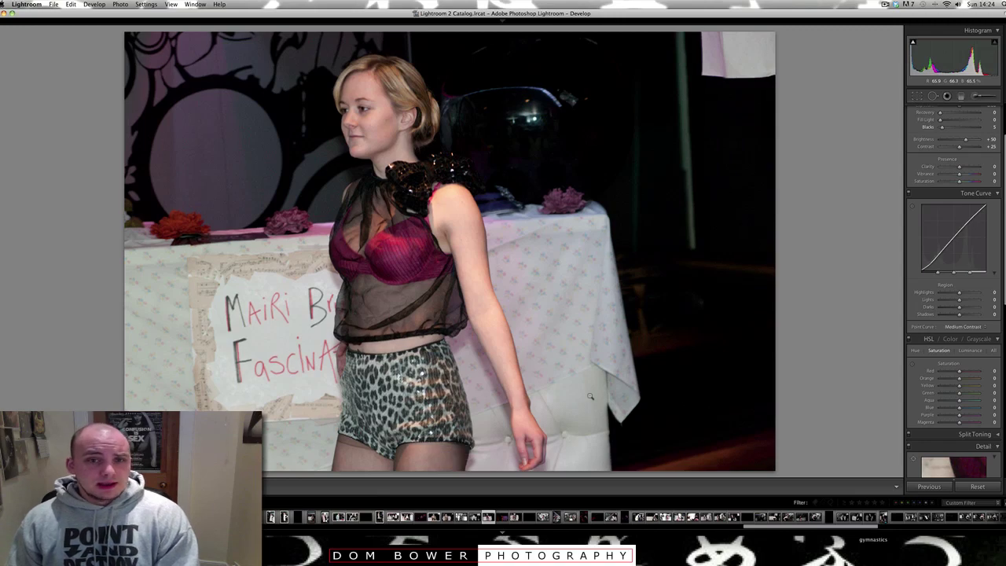
key("p")
Flag the reclining photo and the dark-haired woman by the floral wall as picks.
key("Right")
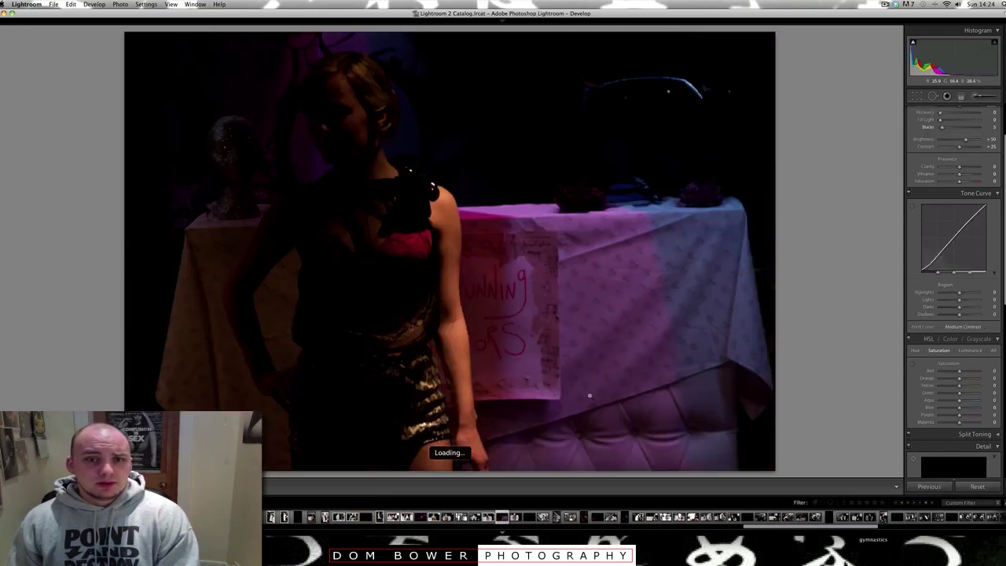
key("Right")
key("Right")
key("Right")
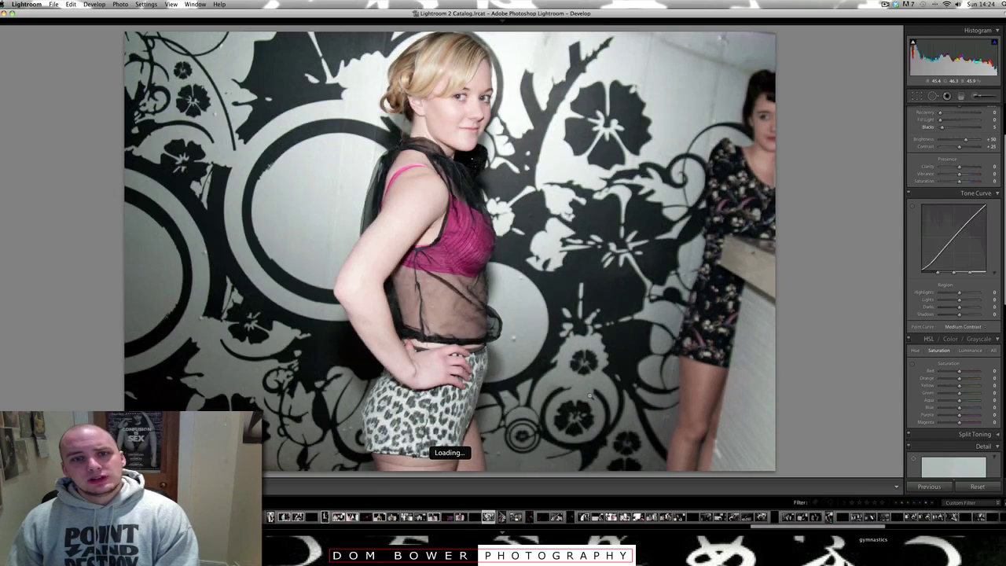
key("p")
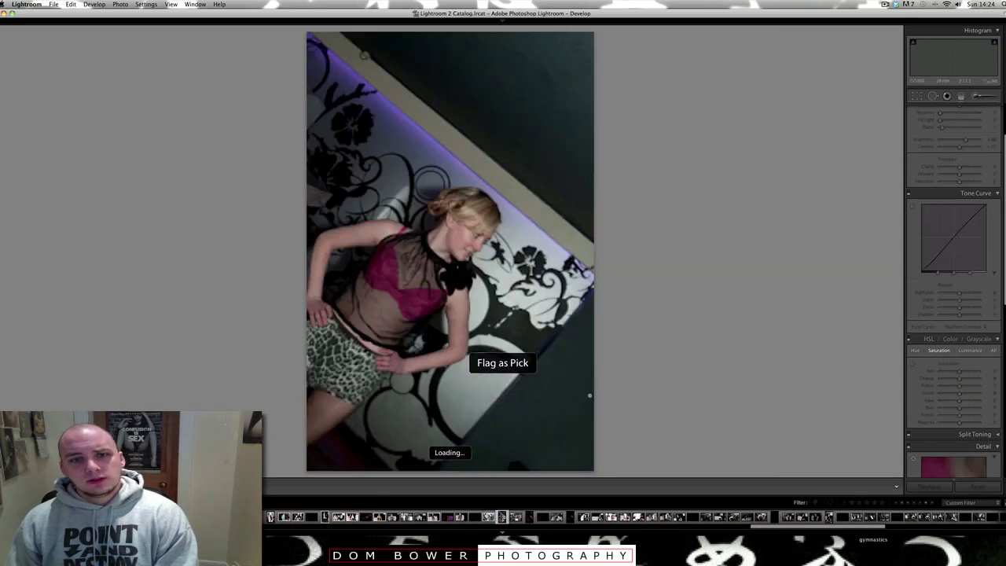
key("Right")
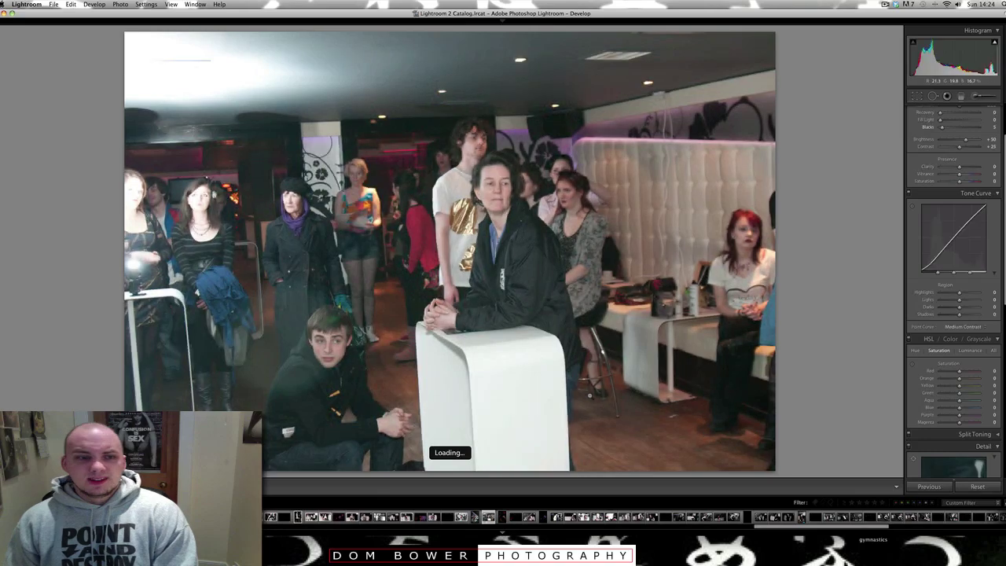
key("Right")
key("Right")
key("Left")
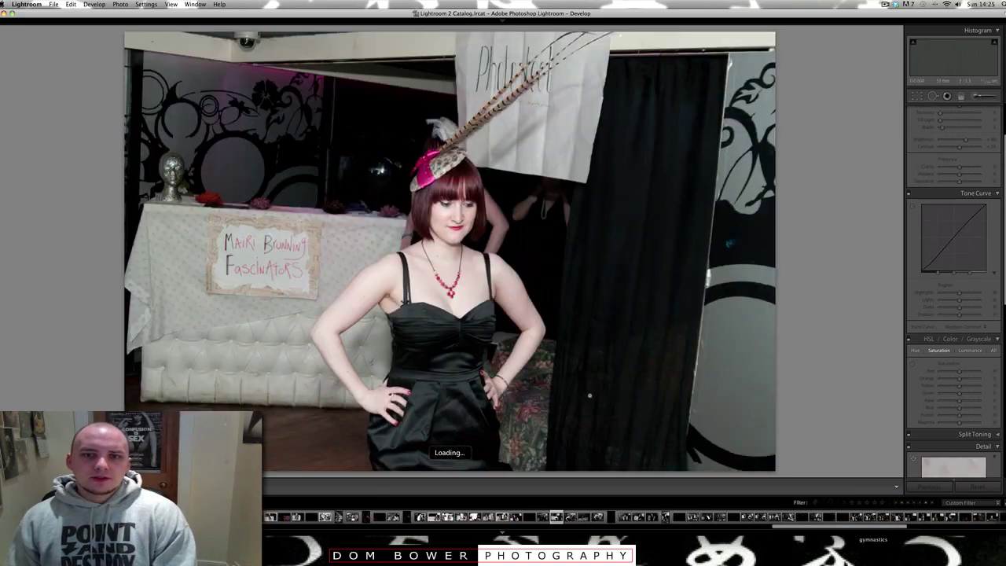
key("Right")
key("p")
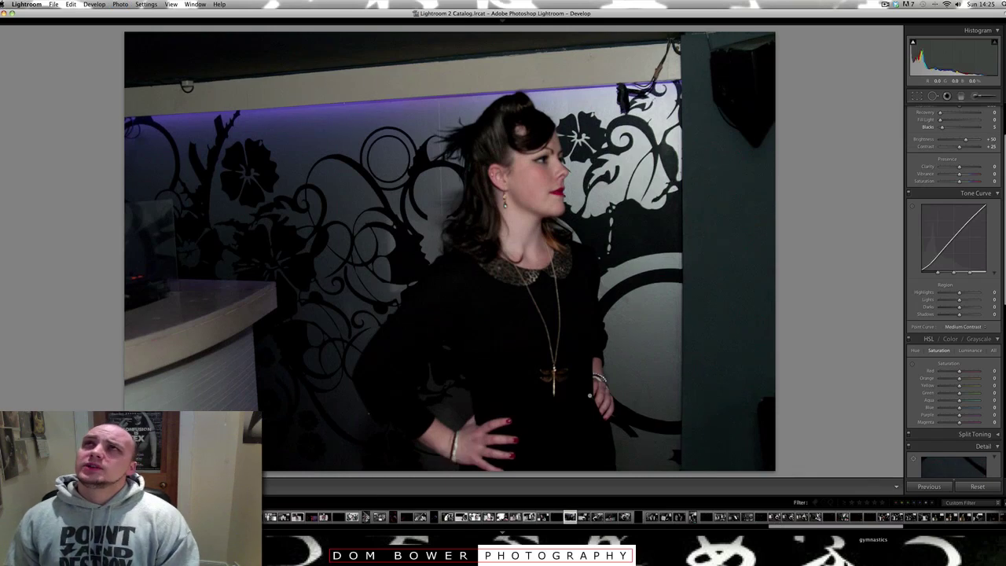
key("Right")
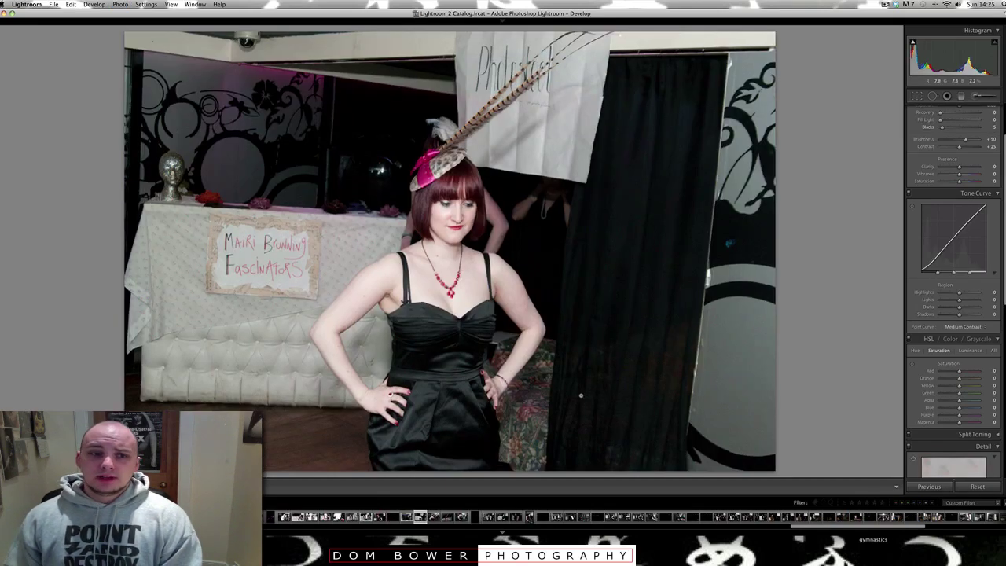
Zoom the fascinator portrait to 1:1 and pan across the sign, face and feathers.
left_click(276, 239)
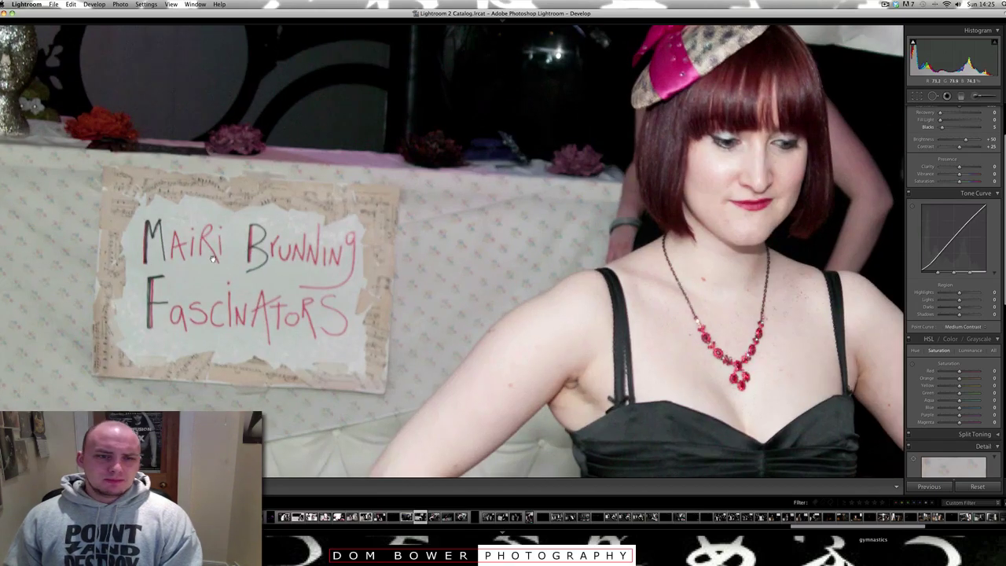
scroll(212, 259, "up", 2)
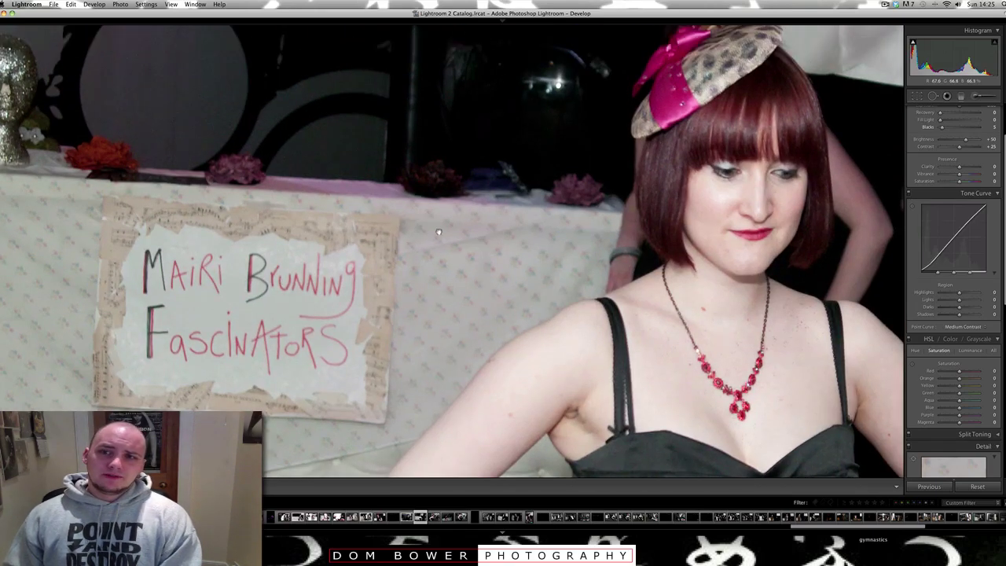
scroll(488, 228, "up", 6)
scroll(487, 228, "right", 6)
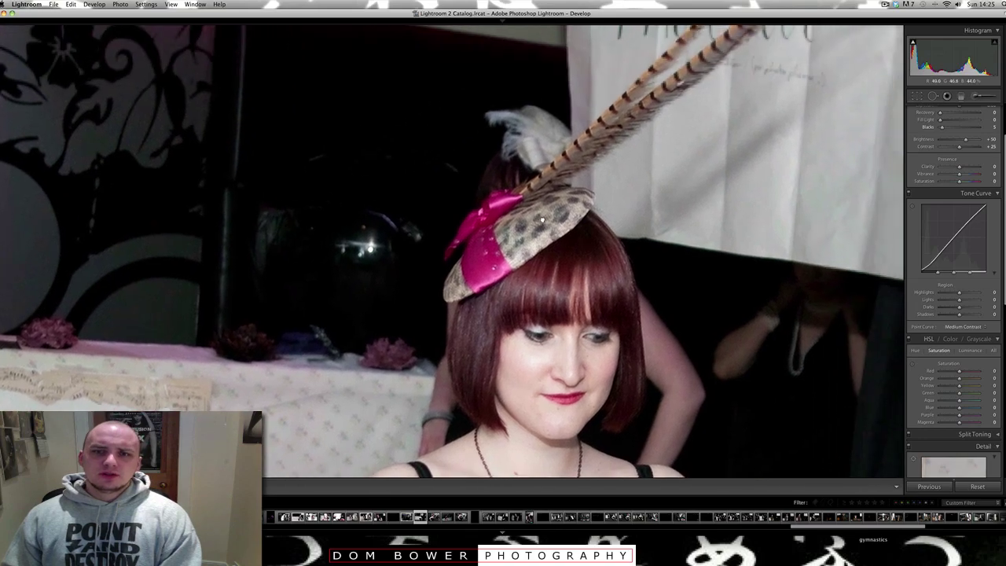
scroll(542, 221, "up", 5)
scroll(541, 221, "right", 6)
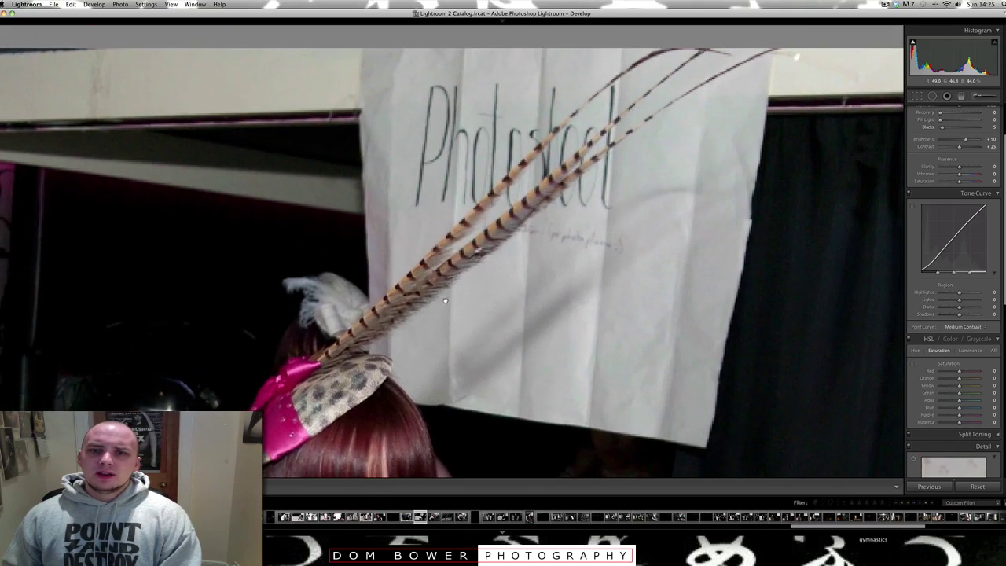
scroll(445, 301, "down", 5)
scroll(445, 301, "left", 8)
Return to Fit view and flag the fascinator photo, the green-headpiece woman and two other keepers as picks.
left_click(528, 222)
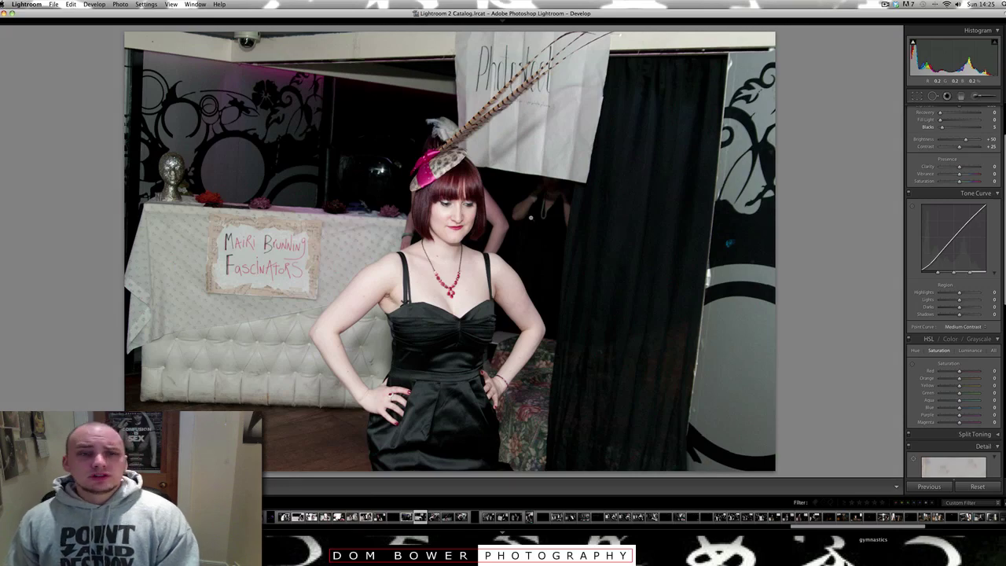
key("Right")
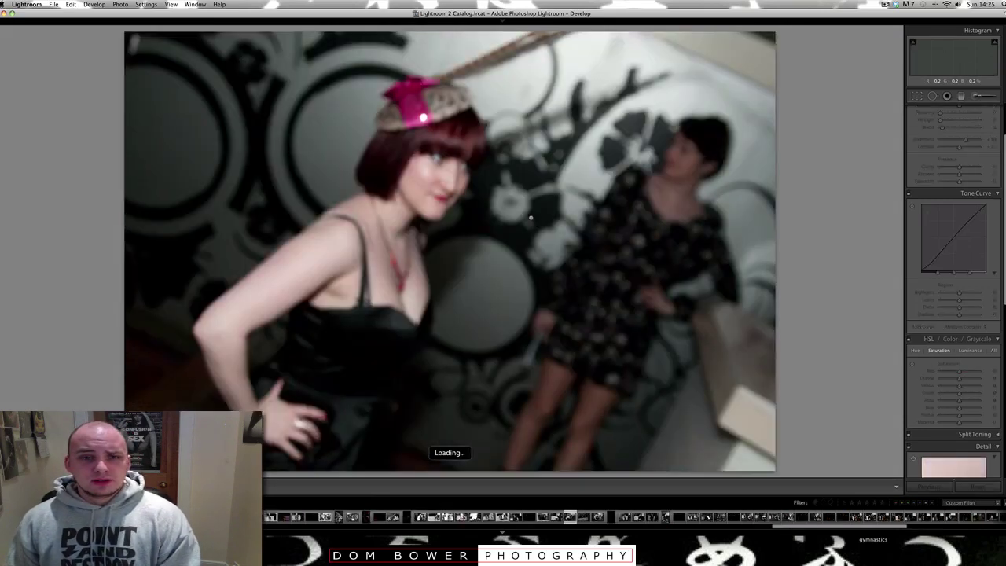
key("Left")
key("p")
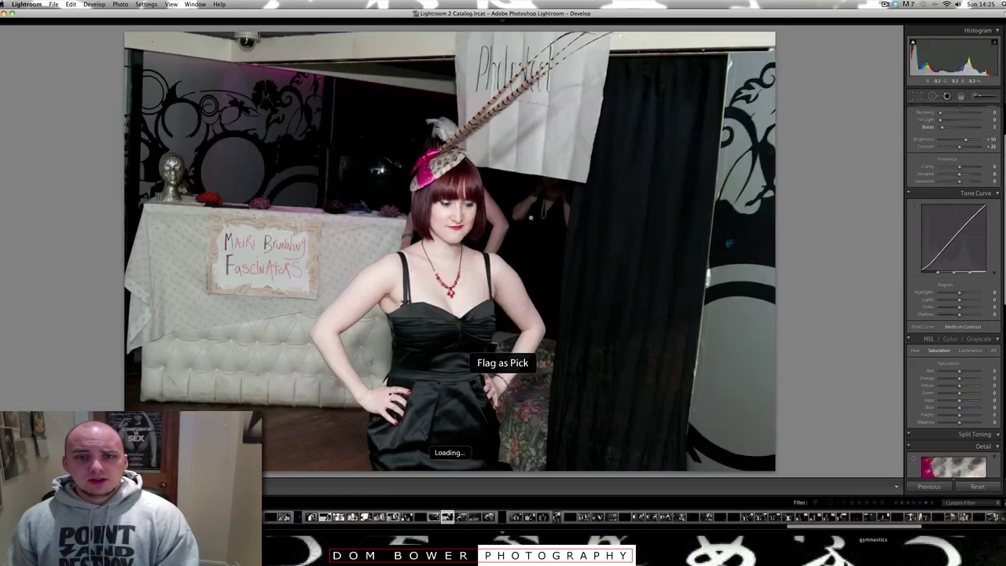
key("Right")
key("Right")
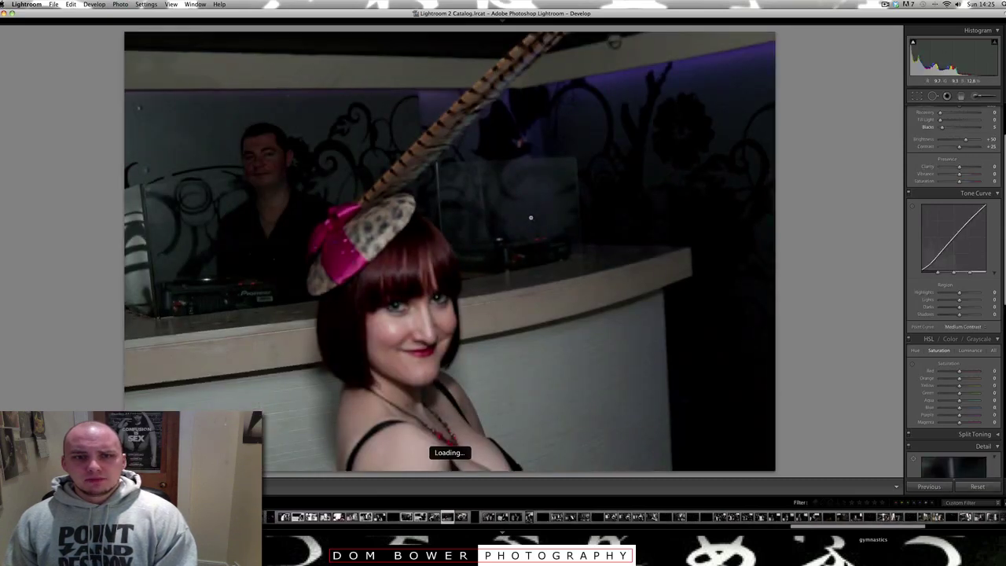
key("p")
key("Right")
key("Right")
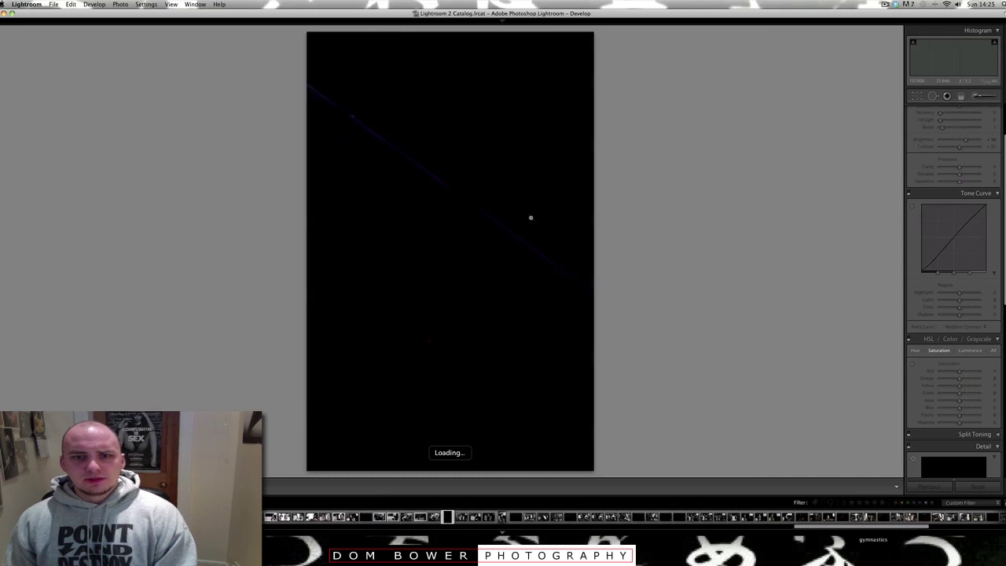
key("Right")
key("p")
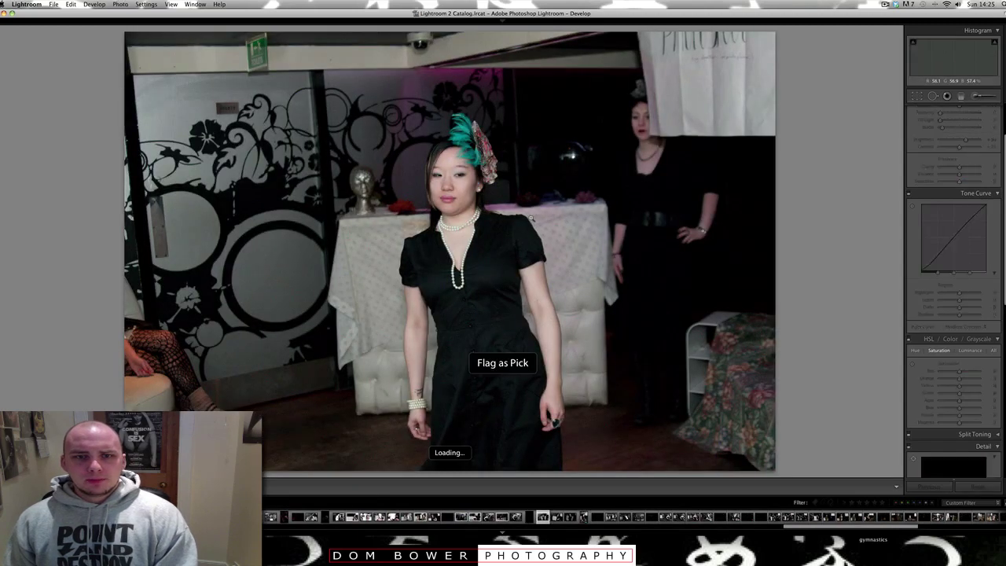
key("Right")
key("p")
Flag the dancing photo and the next several keepers as picks.
key("Right")
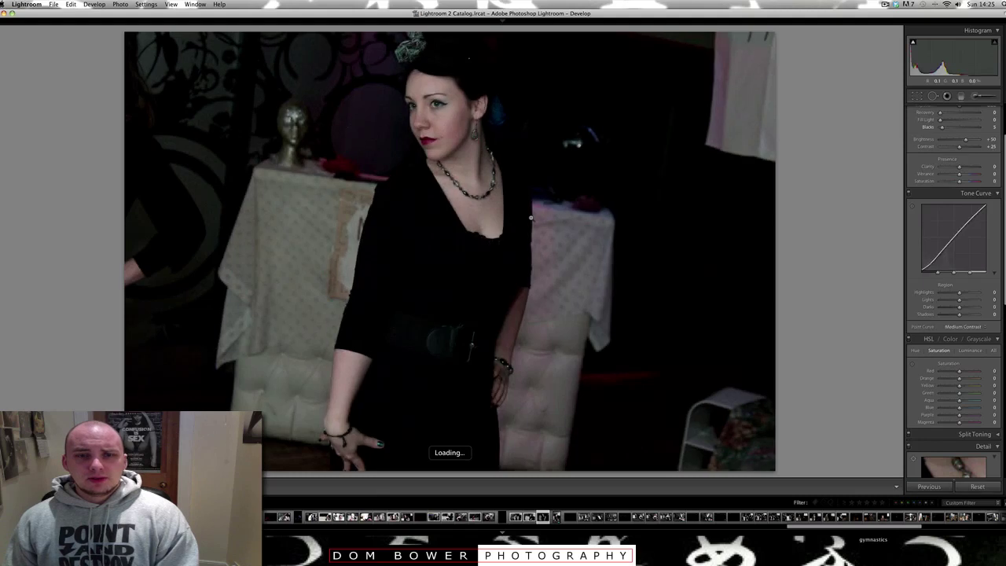
key("Right")
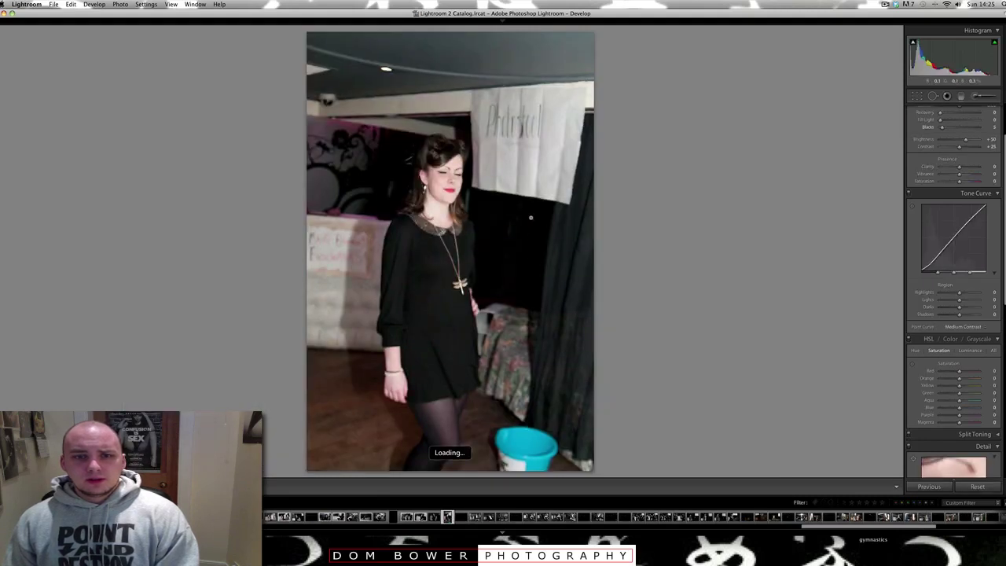
key("Right")
key("Right")
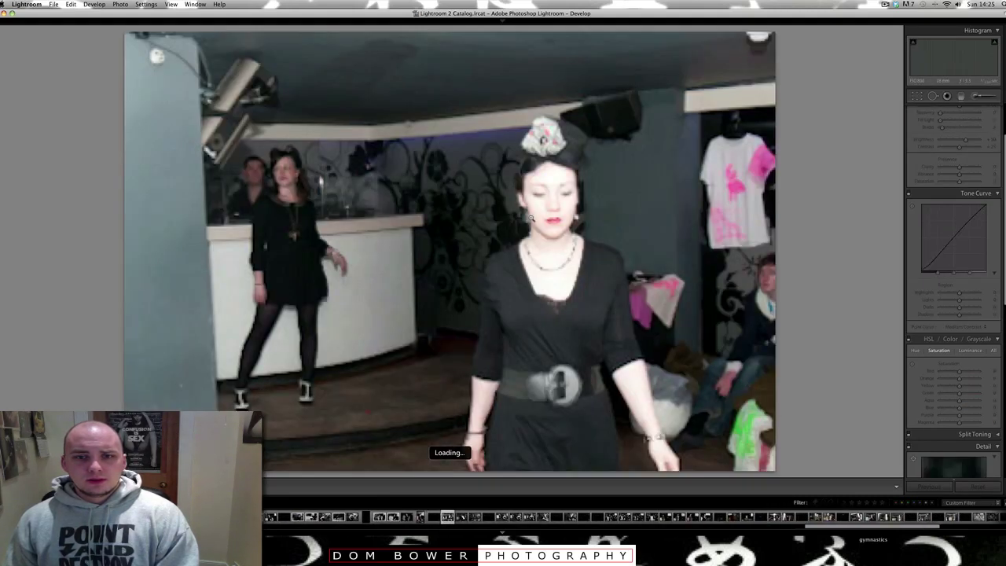
key("p")
key("Right")
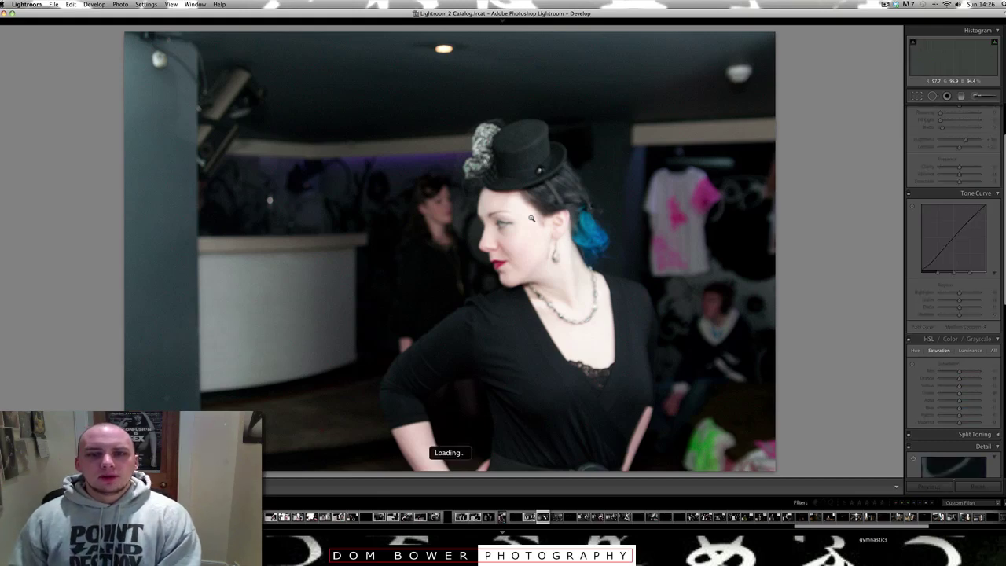
key("Right")
key("Right")
key("Right")
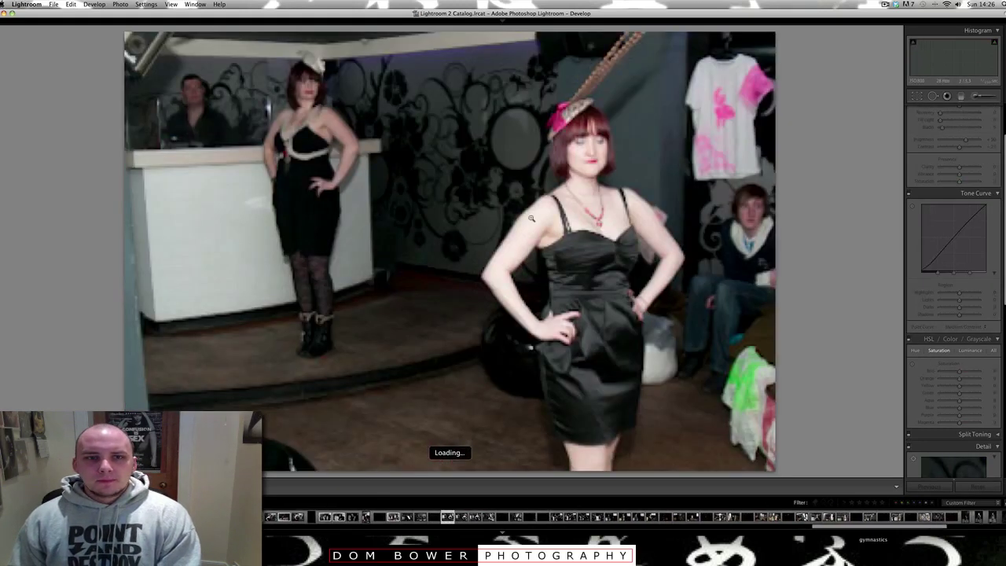
key("p")
key("Right")
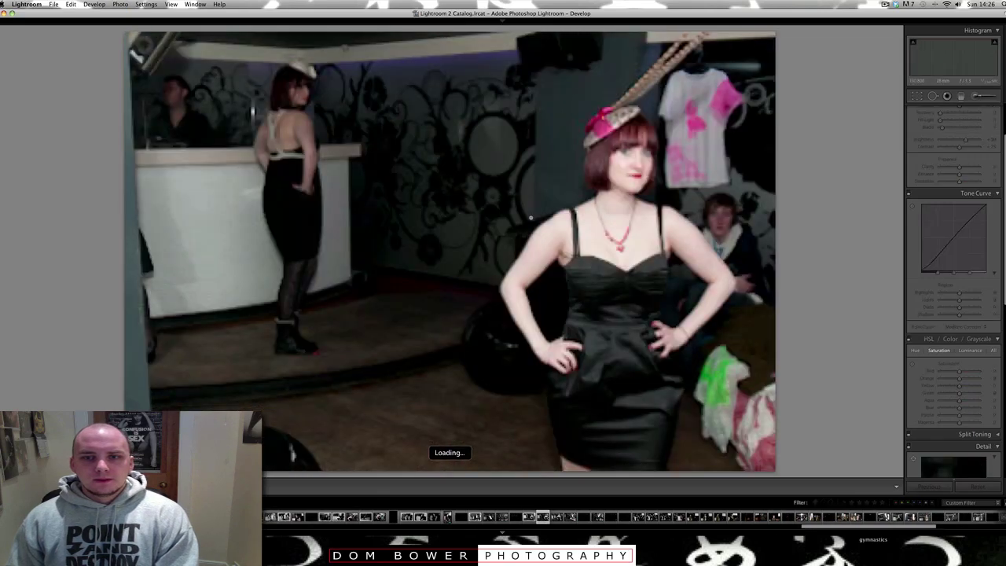
key("Right")
key("p")
key("Right")
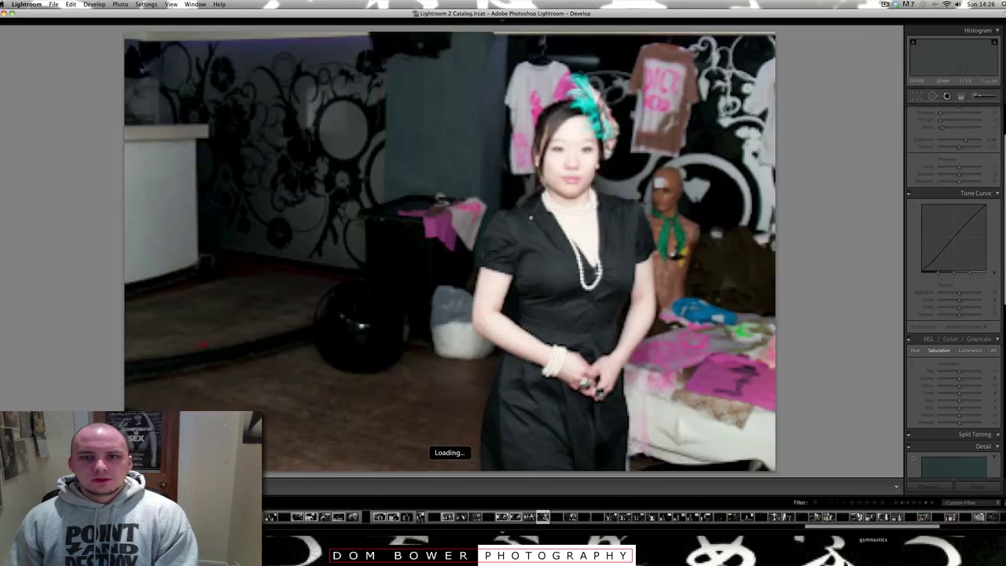
key("Right")
key("Right")
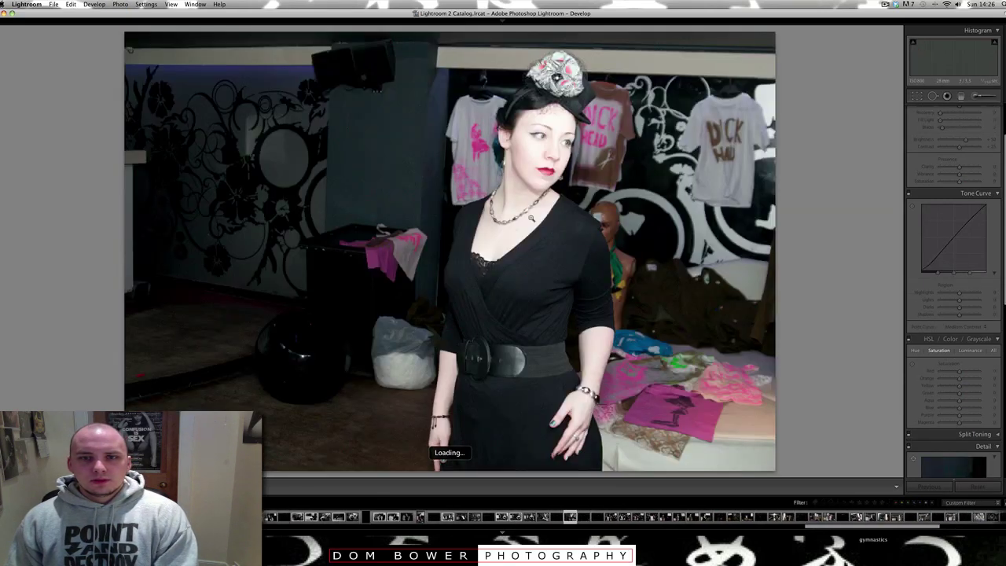
key("p")
Compare the group-of-women photos and flag the fascinators group shot as a pick.
key("Right")
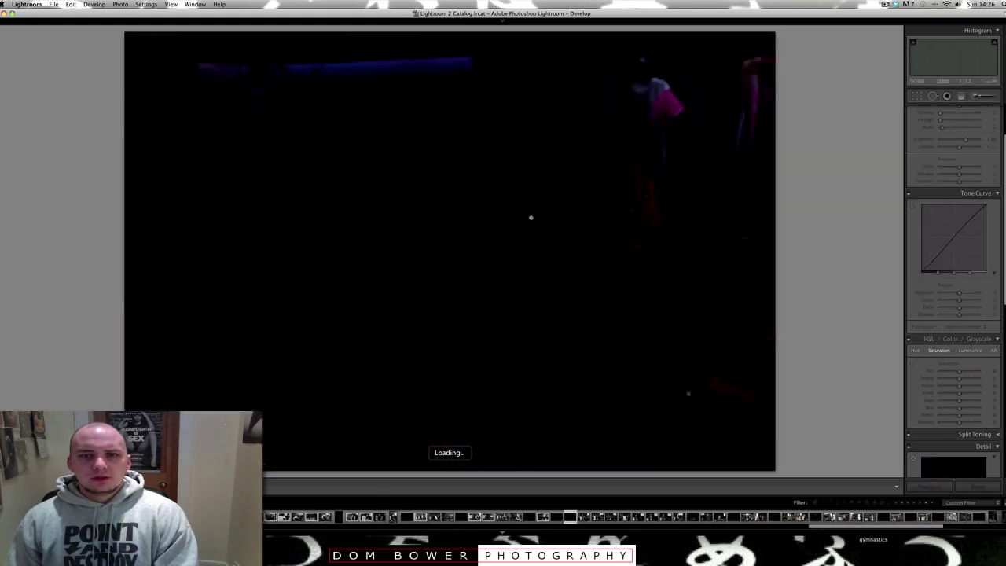
key("Right")
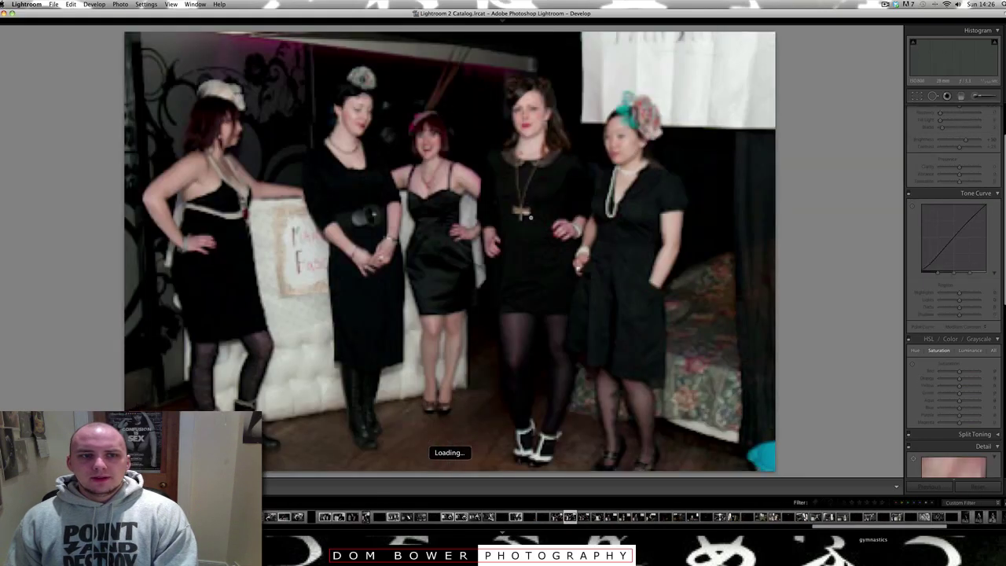
key("Right")
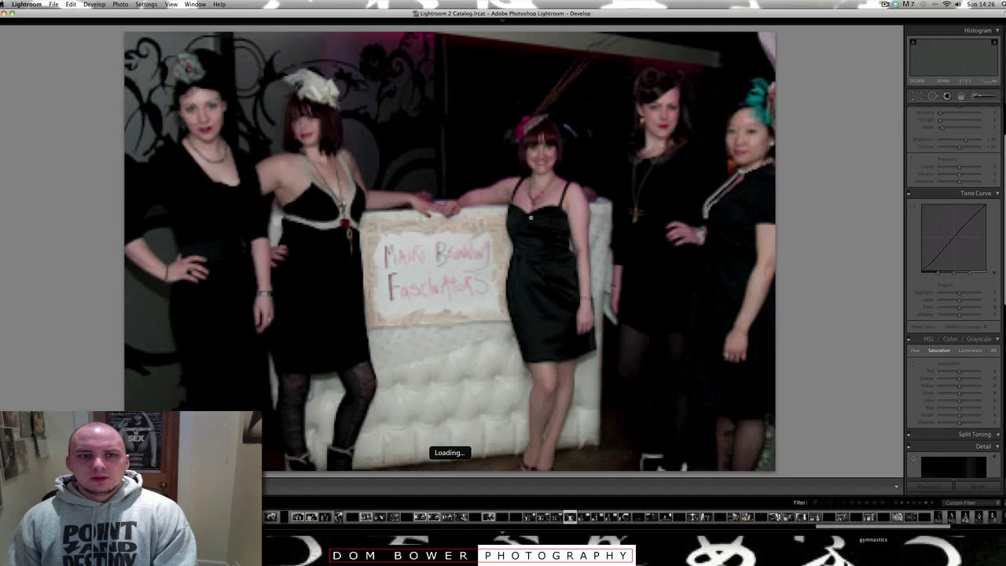
key("Right")
key("Right")
key("Left")
key("Left")
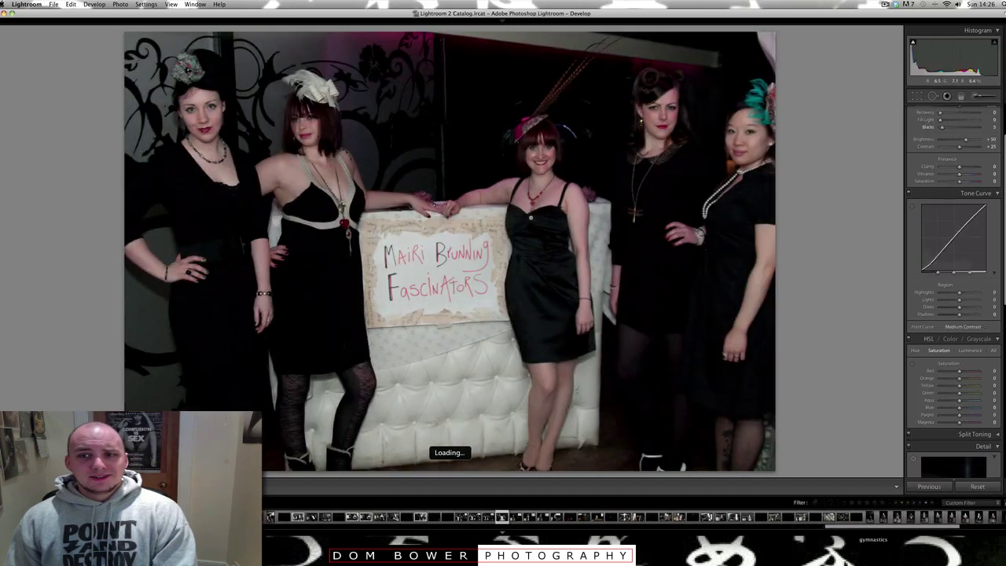
key("p")
Flag the front-facing man, the woman in the army jacket and the army-jacket pair as picks.
key("Right")
key("Right")
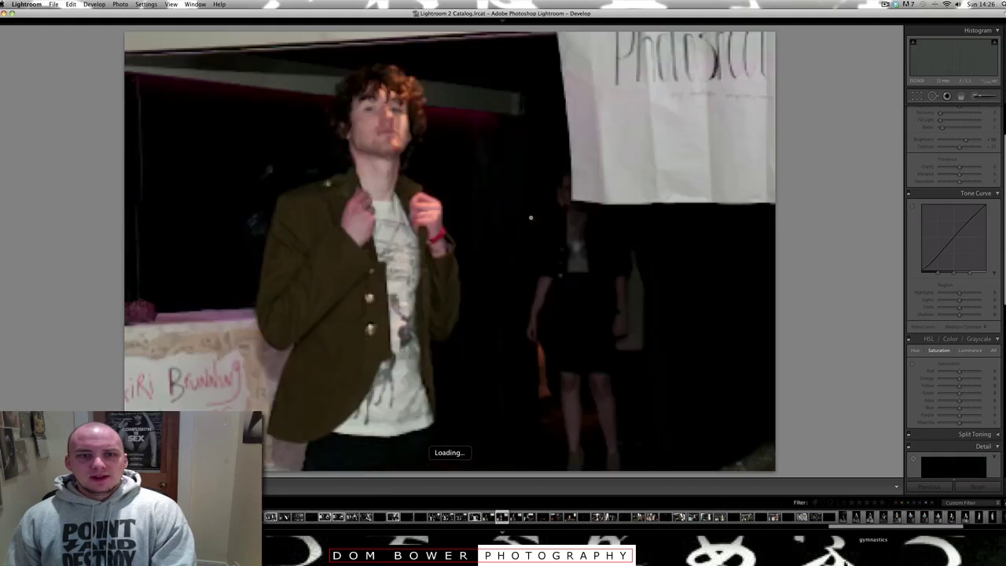
key("Right")
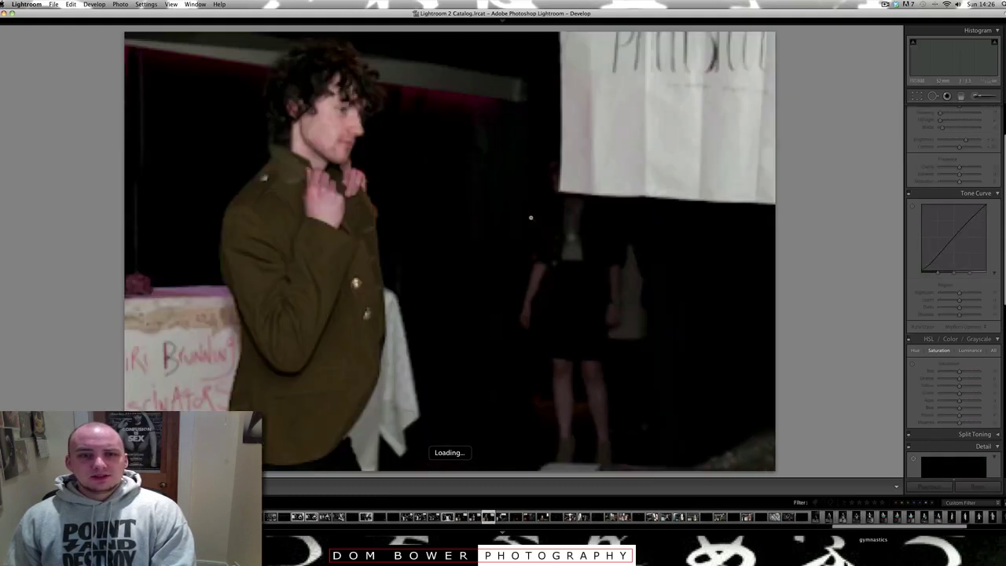
key("Left")
key("p")
key("Right")
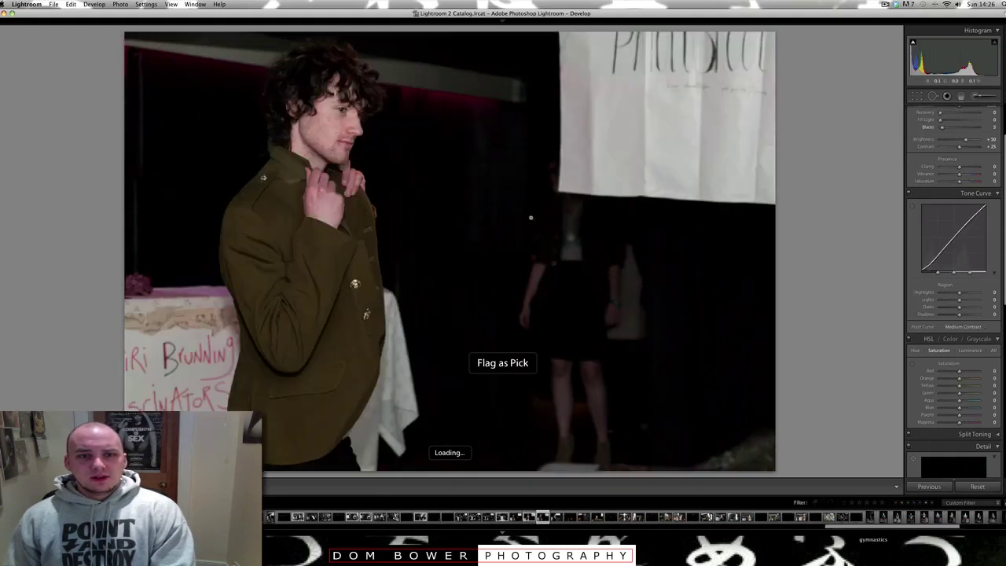
key("Right")
key("Right")
key("Right")
key("Right")
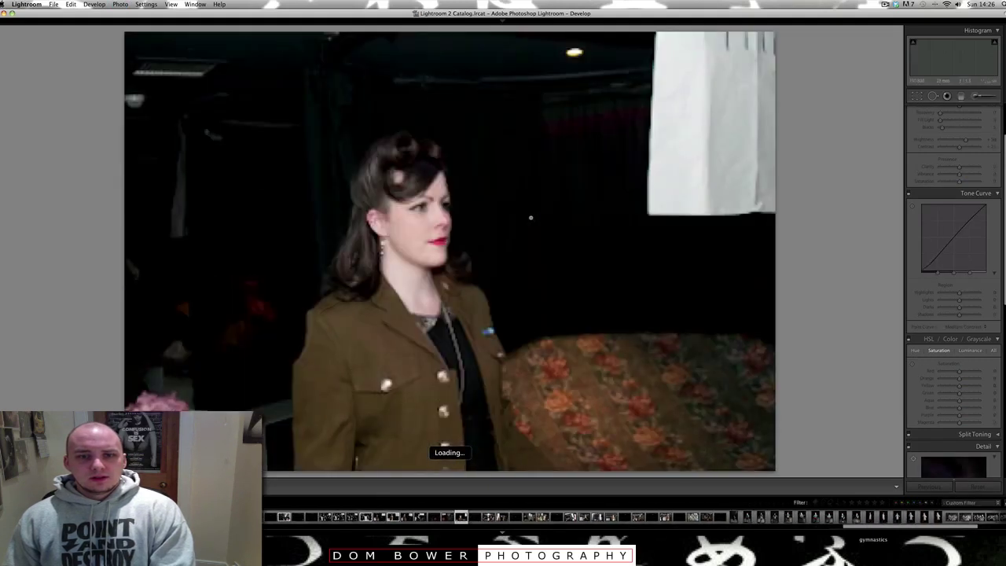
key("p")
key("Right")
key("Right")
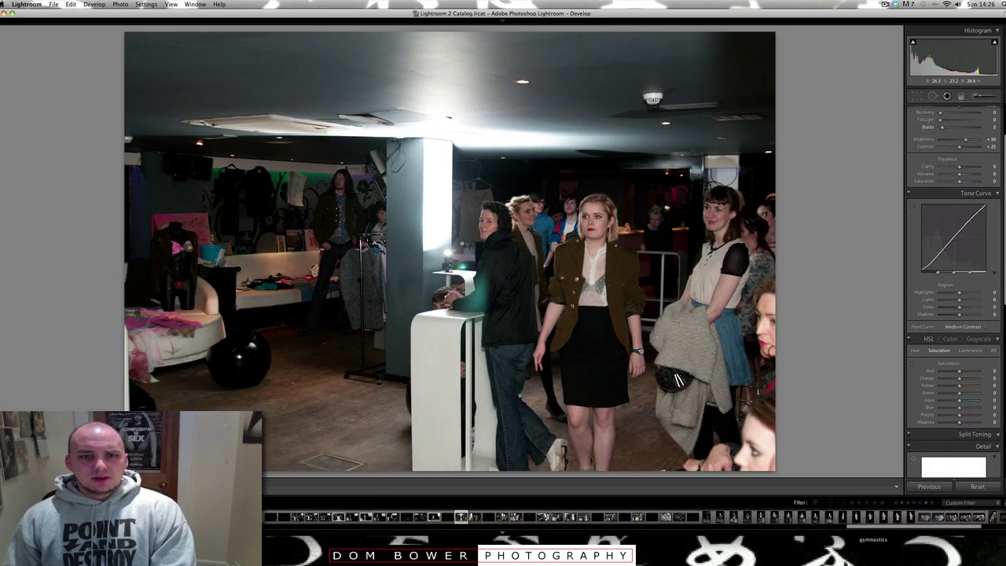
key("Right")
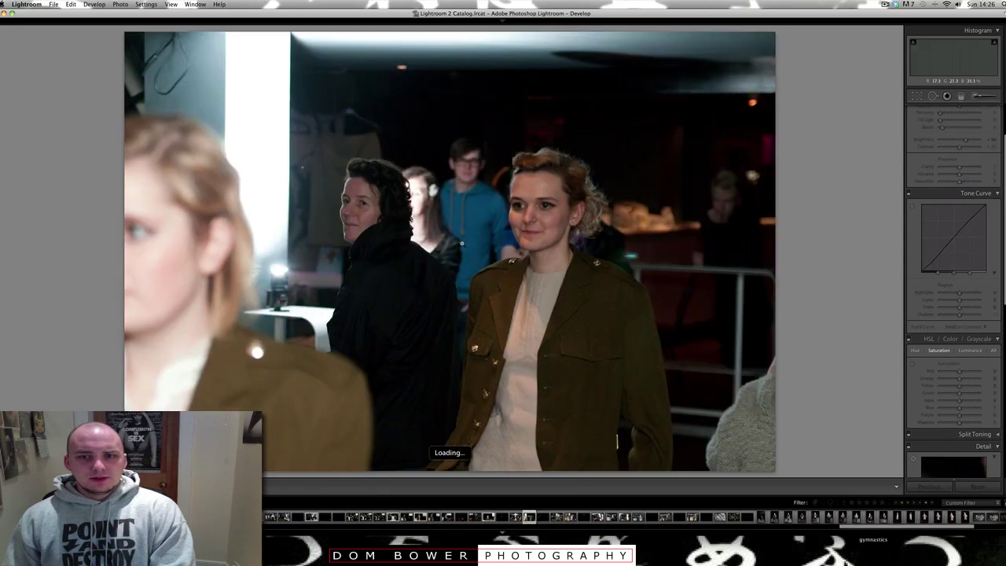
key("Right")
key("p")
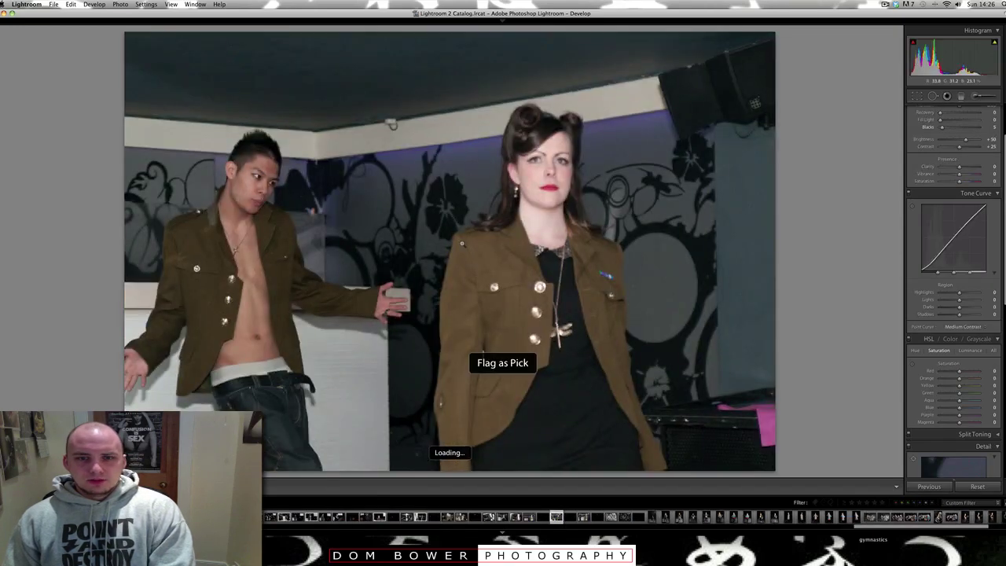
key("Right")
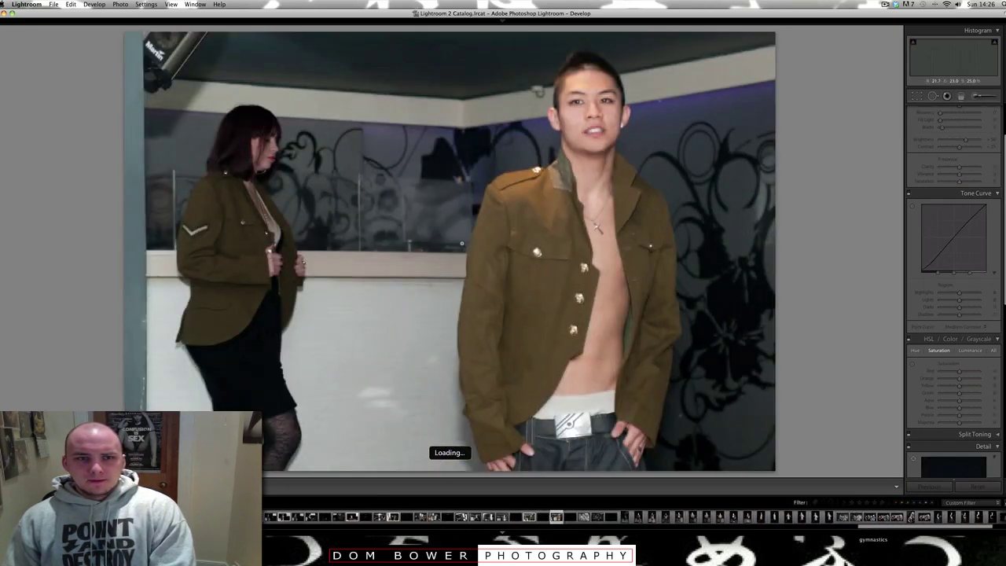
key("Right")
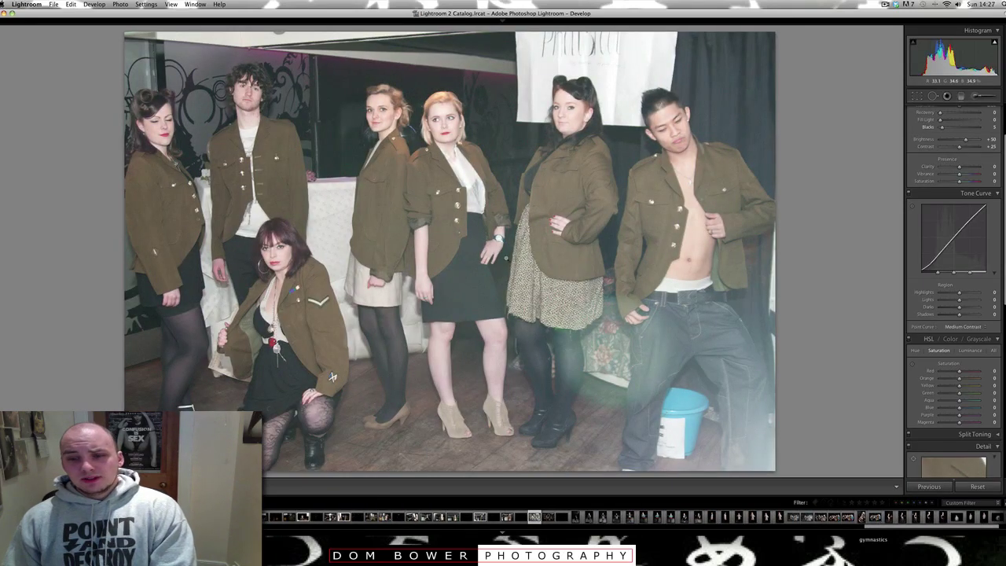
Check the army-jacket group shot at 1:1, then flag it as a pick.
left_click(772, 464)
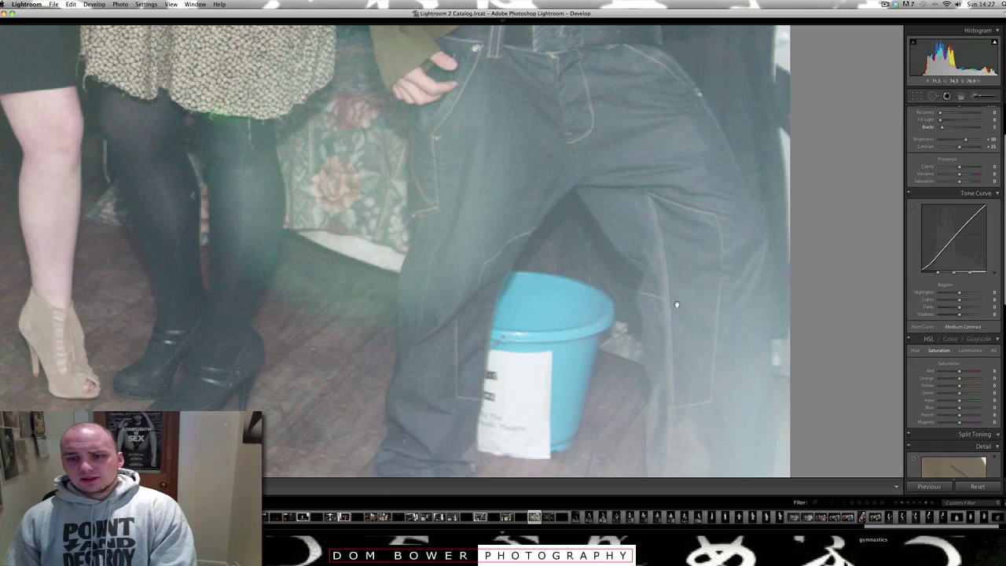
left_click(680, 362)
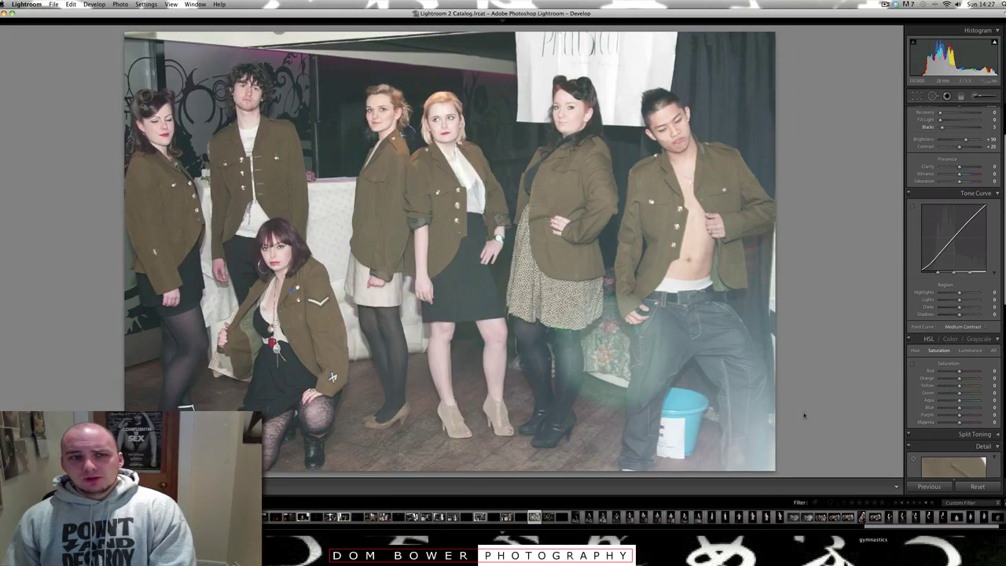
key("p")
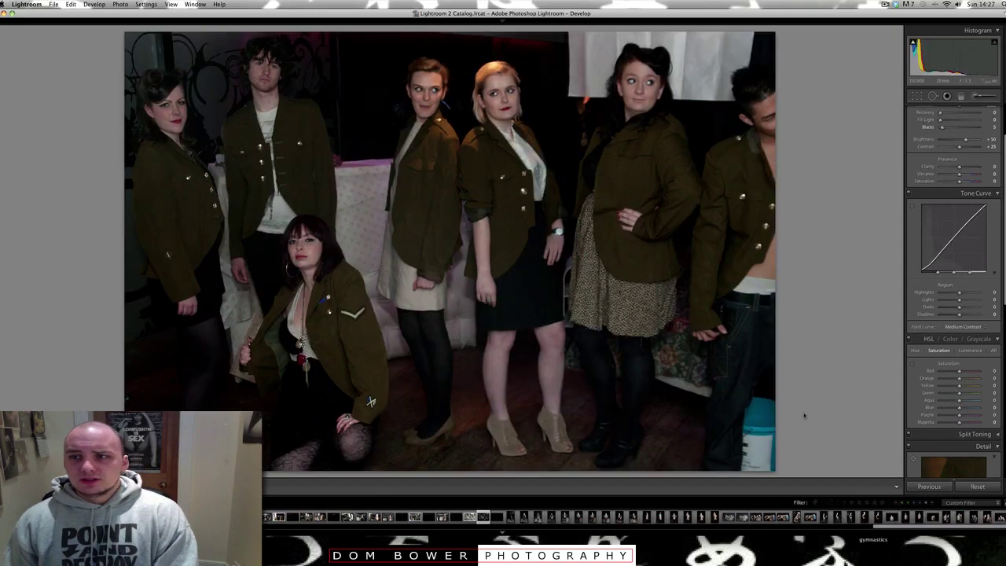
key("Right")
key("Left")
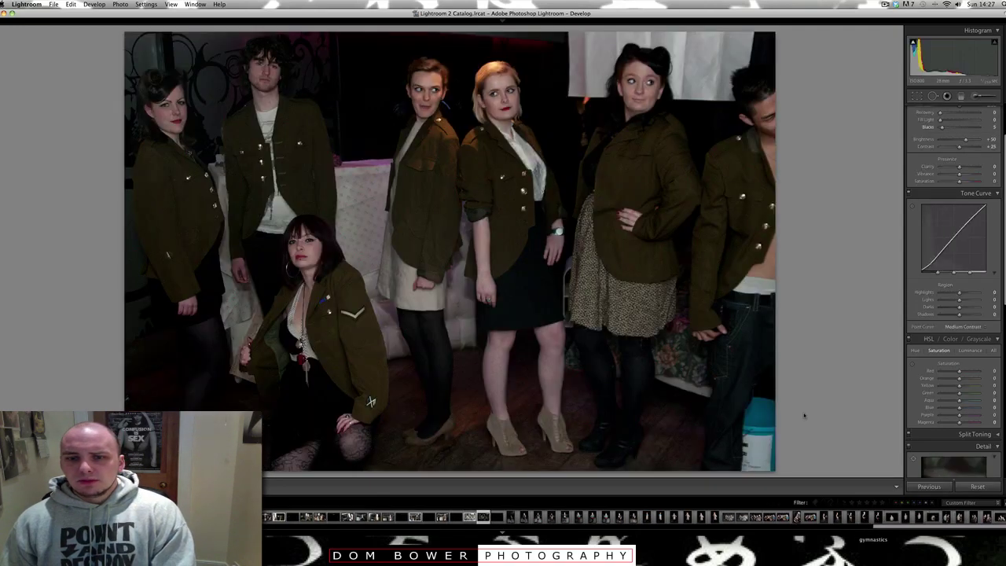
key("p")
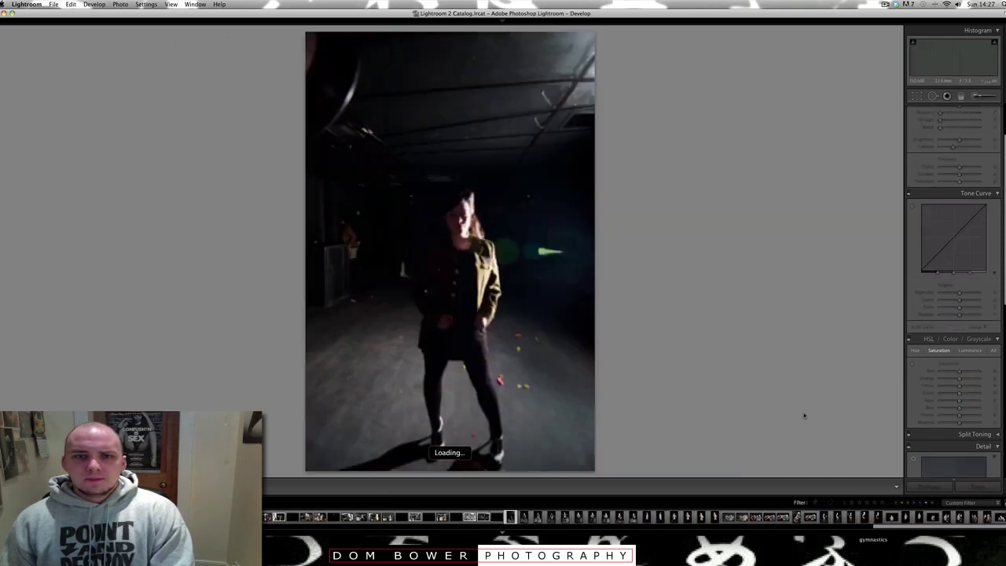
Flag the jacket portrait and the red-belt portrait as picks.
key("Right")
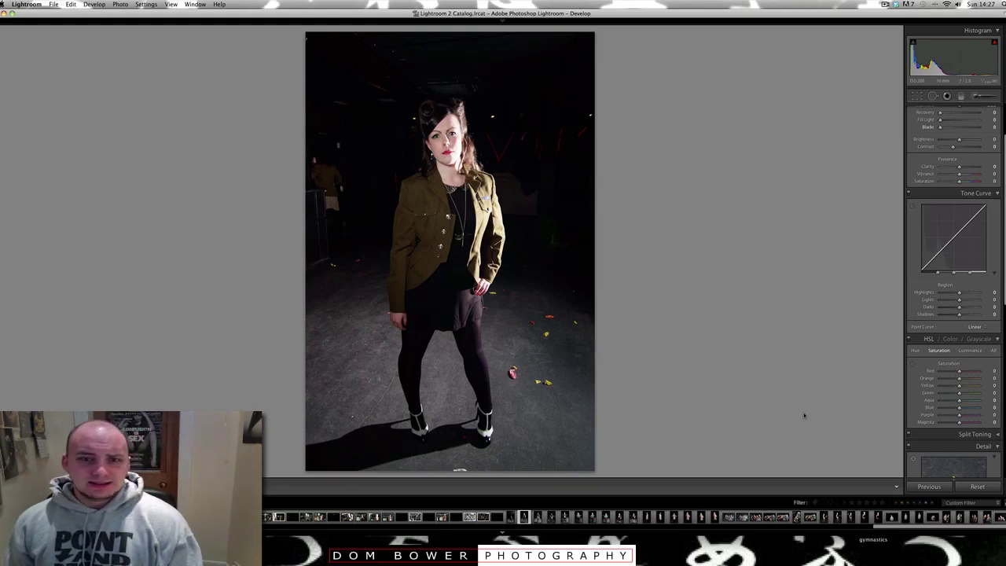
key("Right")
key("Left")
key("p")
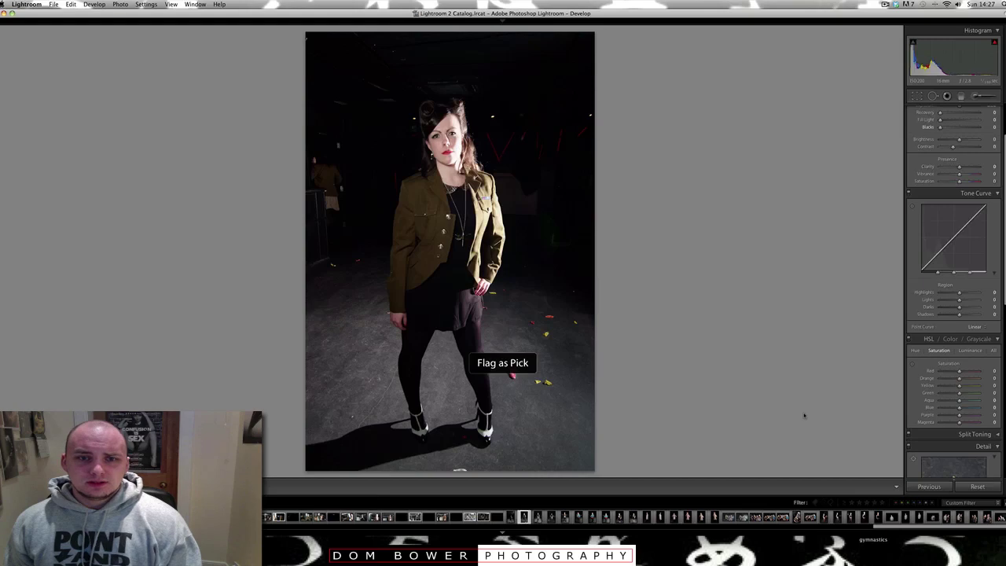
key("Right")
key("Right")
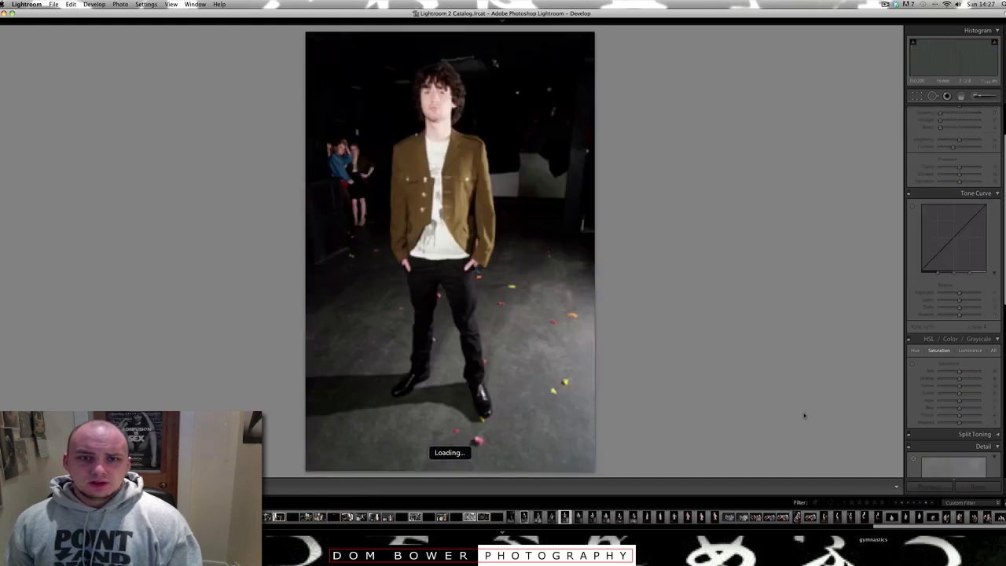
key("Left")
key("Left")
key("p")
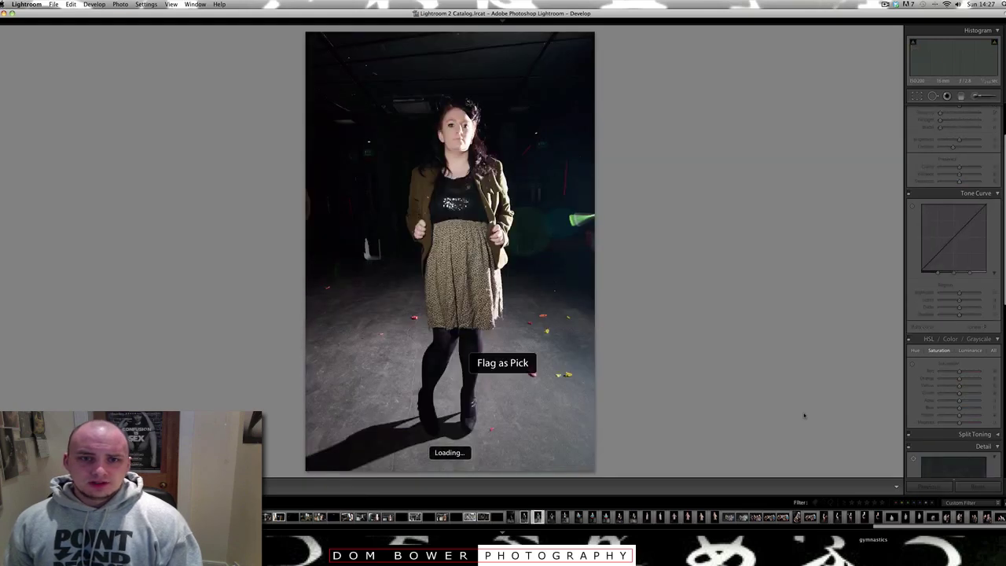
key("Right")
key("Right")
key("Left")
key("p")
key("Right")
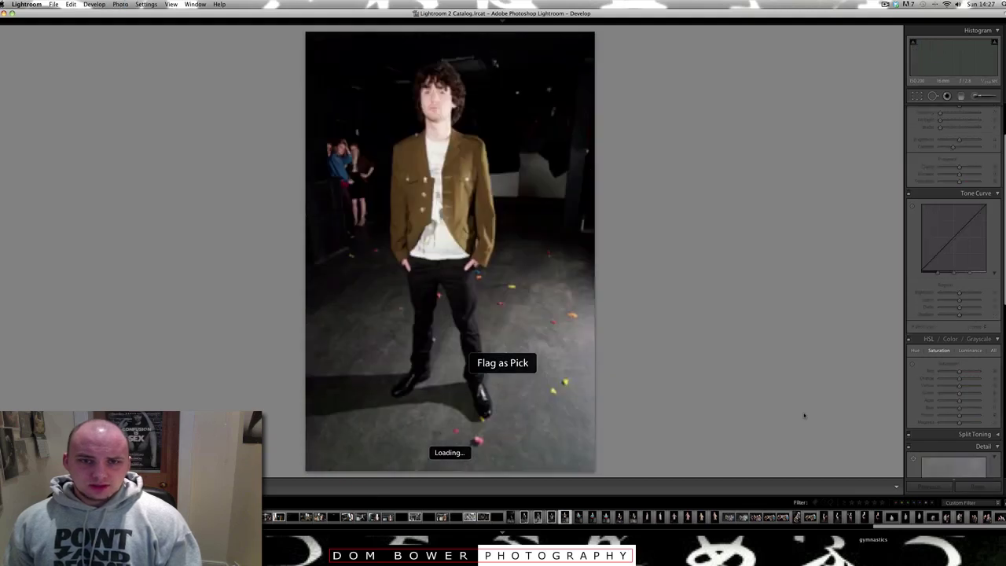
Flag the blue-shirt, brown-jacket and following jacket portraits as picks.
key("p")
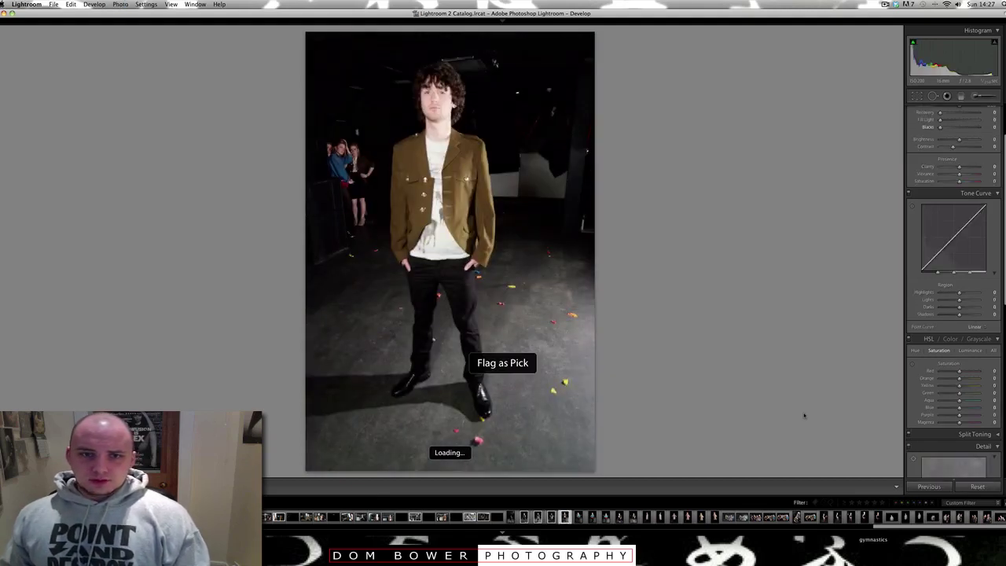
key("Right")
key("Right")
key("p")
key("Right")
key("p")
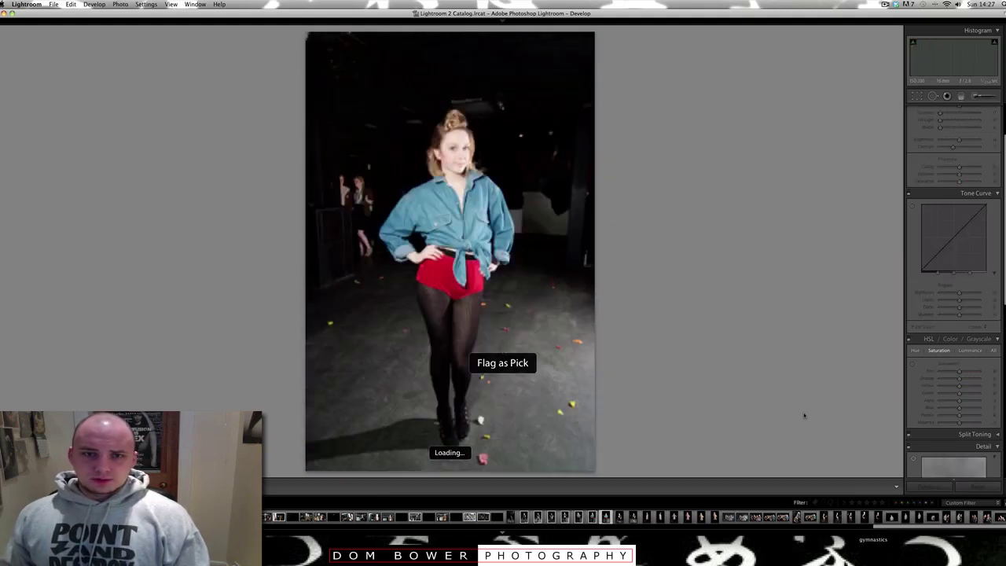
key("Right")
key("p")
key("Right")
key("p")
Flag the run of cream-dress shots as picks.
key("Right")
key("p")
key("Right")
key("p")
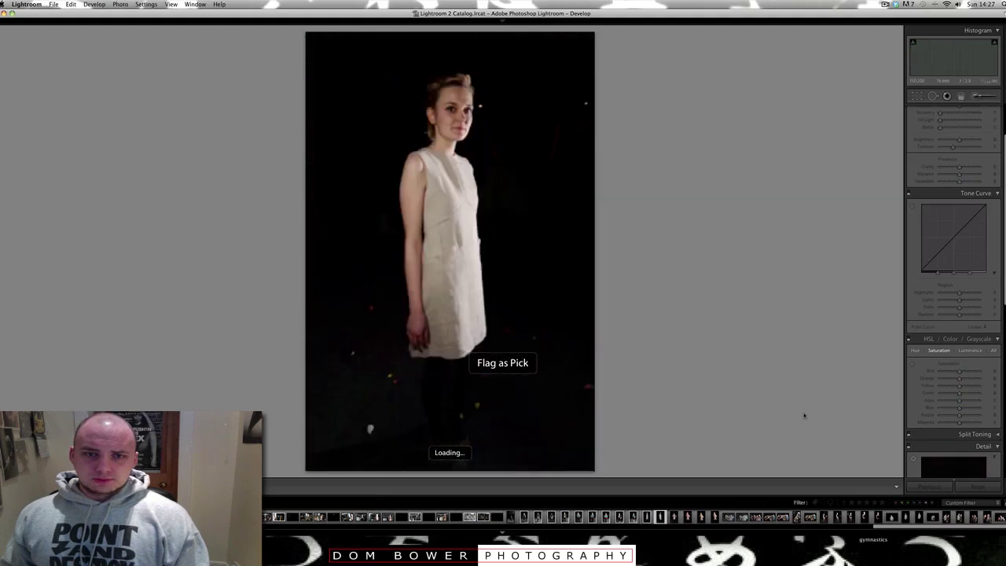
key("Right")
key("p")
key("p")
key("Right")
key("p")
key("Right")
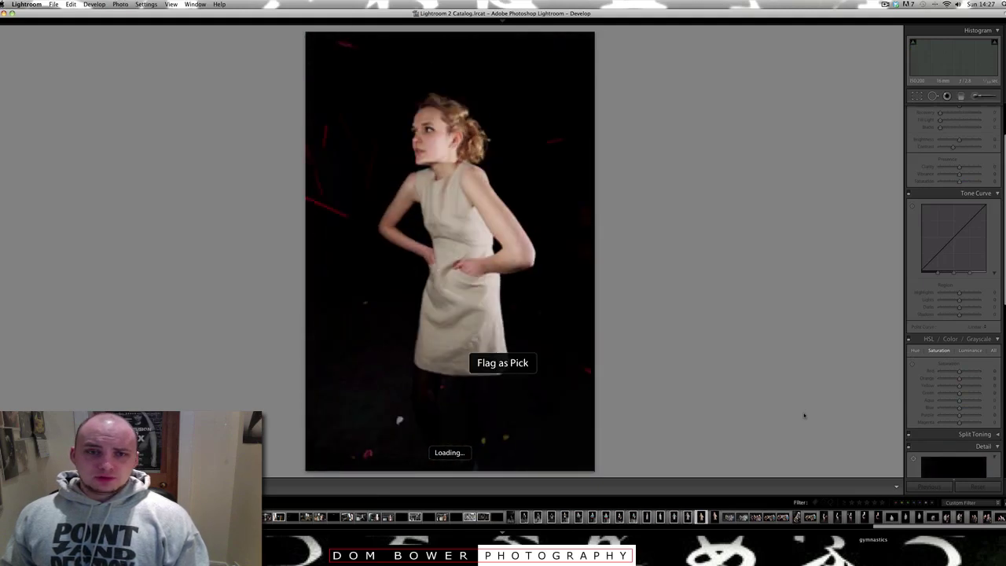
key("p")
key("Right")
key("p")
key("Right")
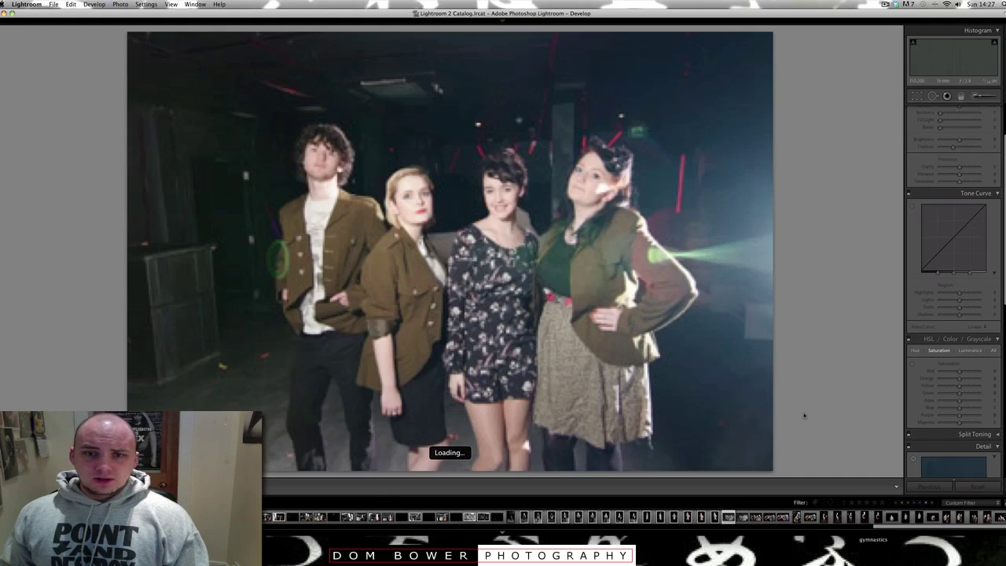
key("p")
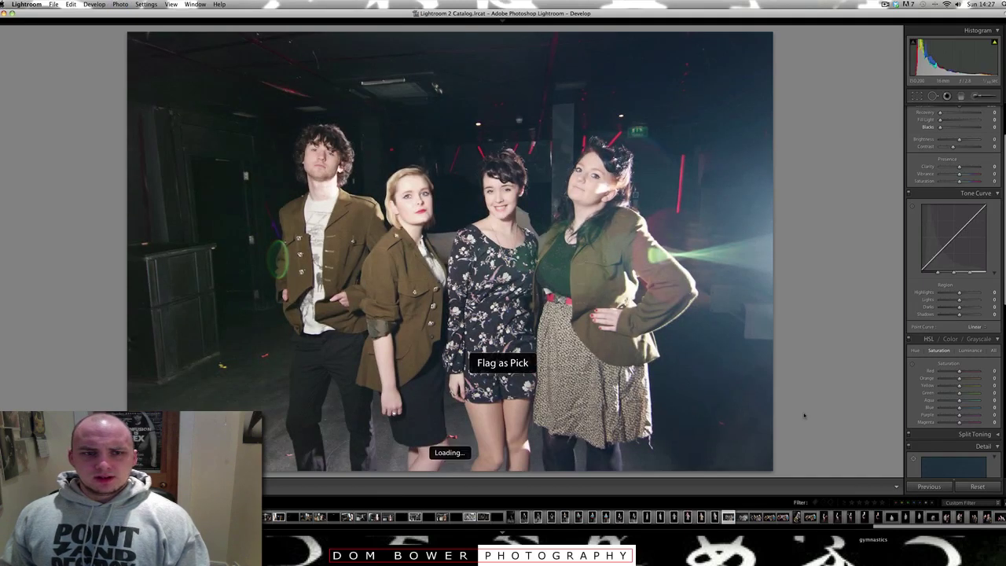
Flag the group of four, the couple portraits and the two women pulling faces as picks.
key("Right")
key("Right")
key("shift+p")
key("shift+p")
key("shift+p")
key("shift+p")
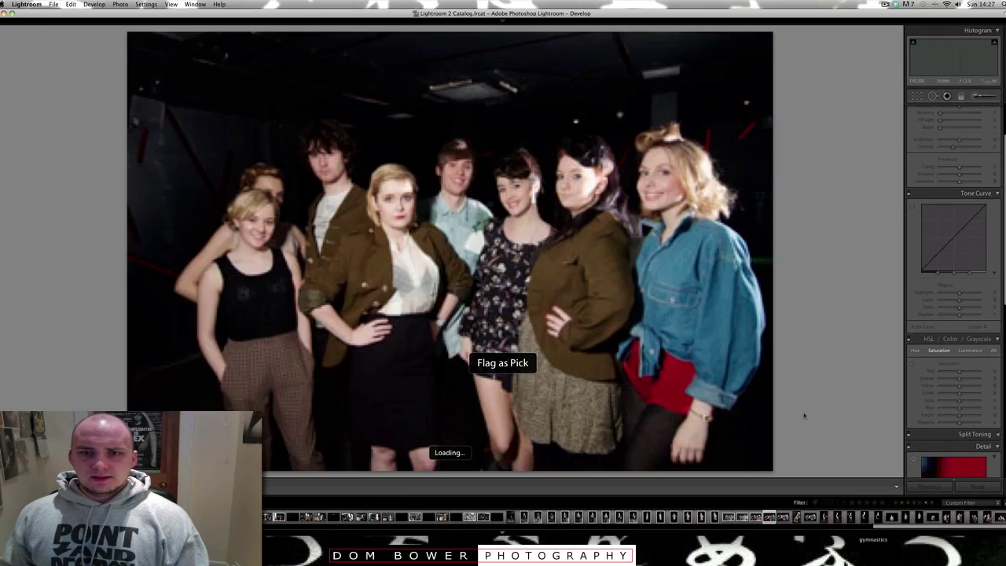
key("shift+p")
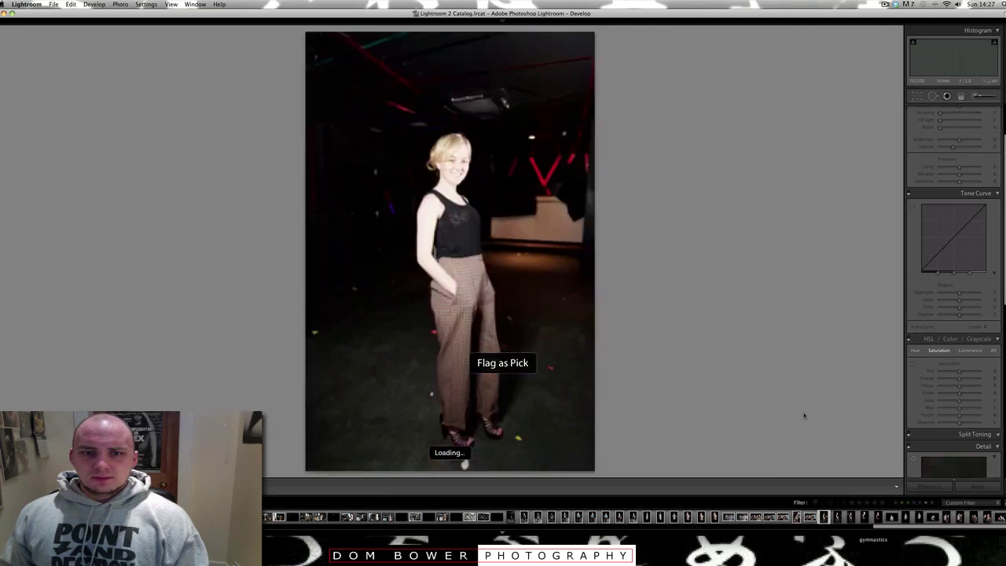
key("shift+p")
key("shift+p")
key("shift+p")
key("shift+p")
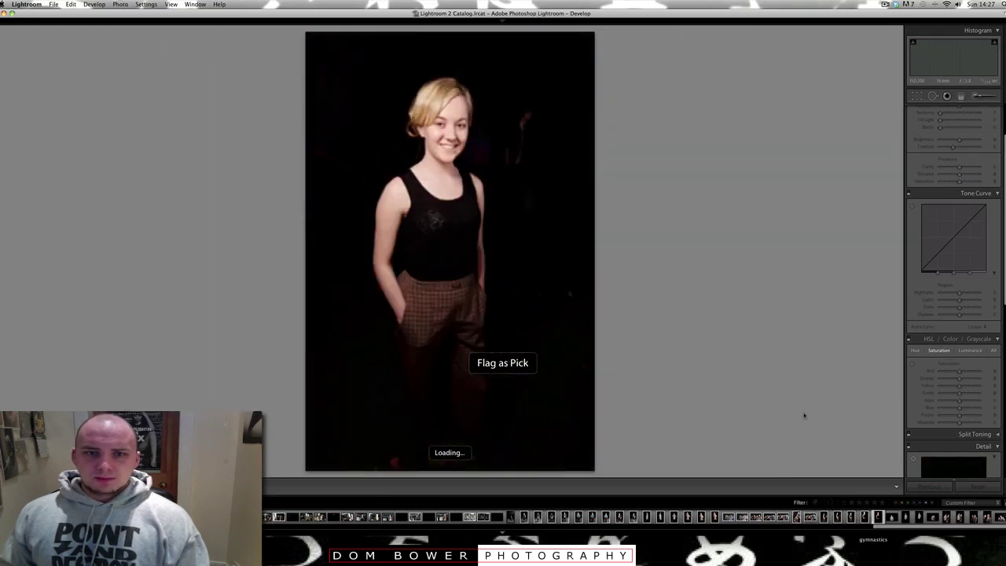
key("shift+p")
key("shift+p")
key("shift+p")
key("shift+p")
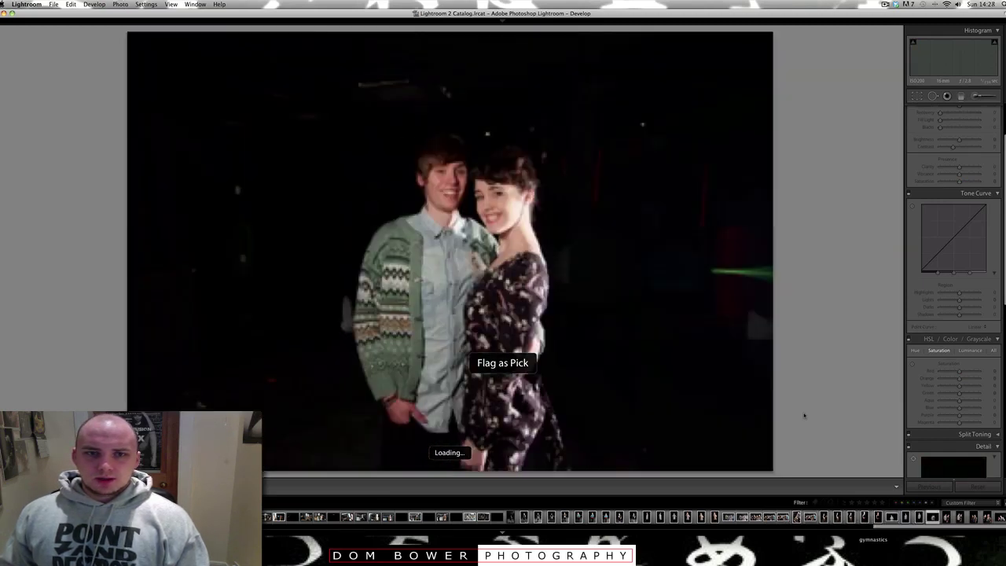
key("shift+p")
key("shift+p")
key("shift+p")
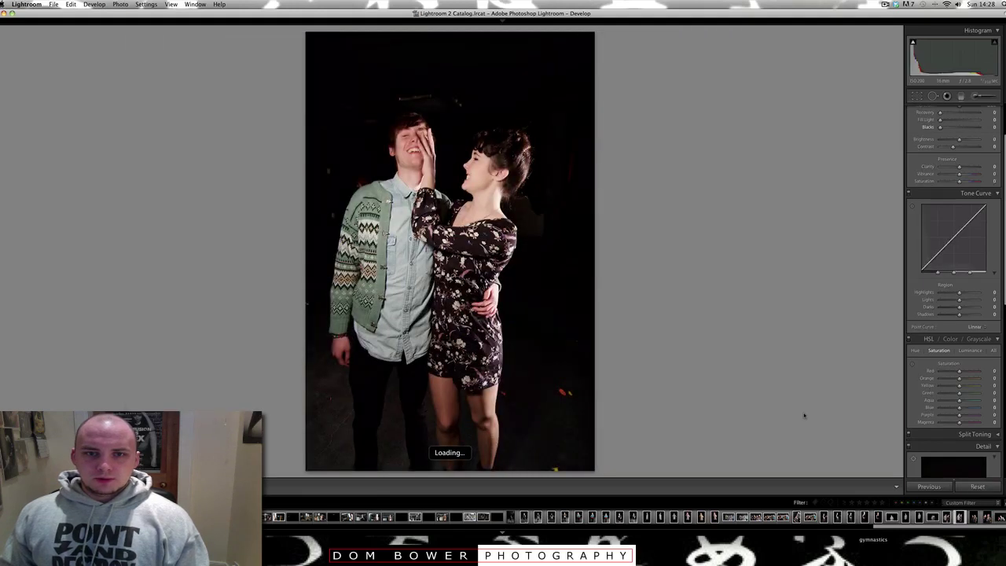
key("shift+p")
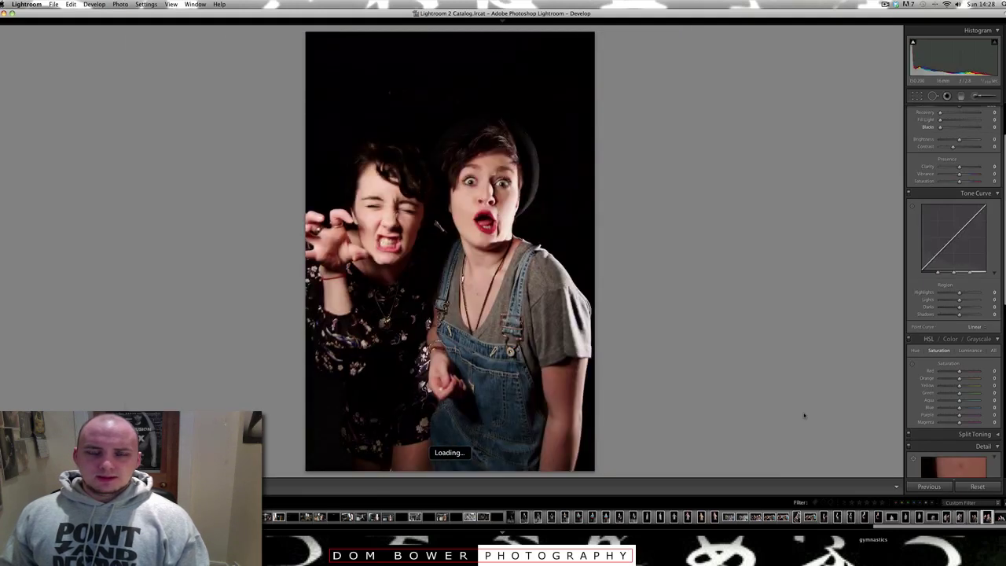
key("shift+p")
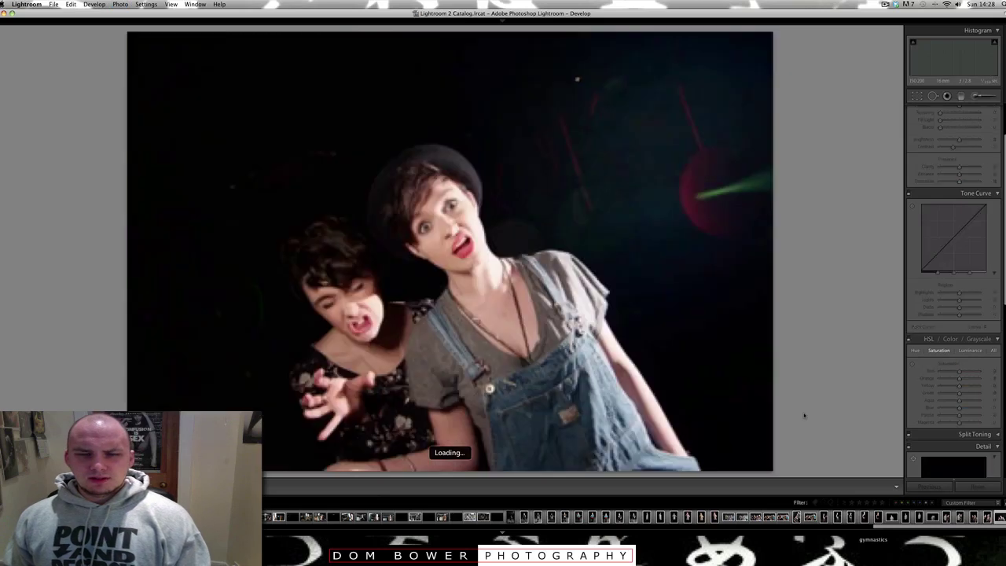
key("shift+p")
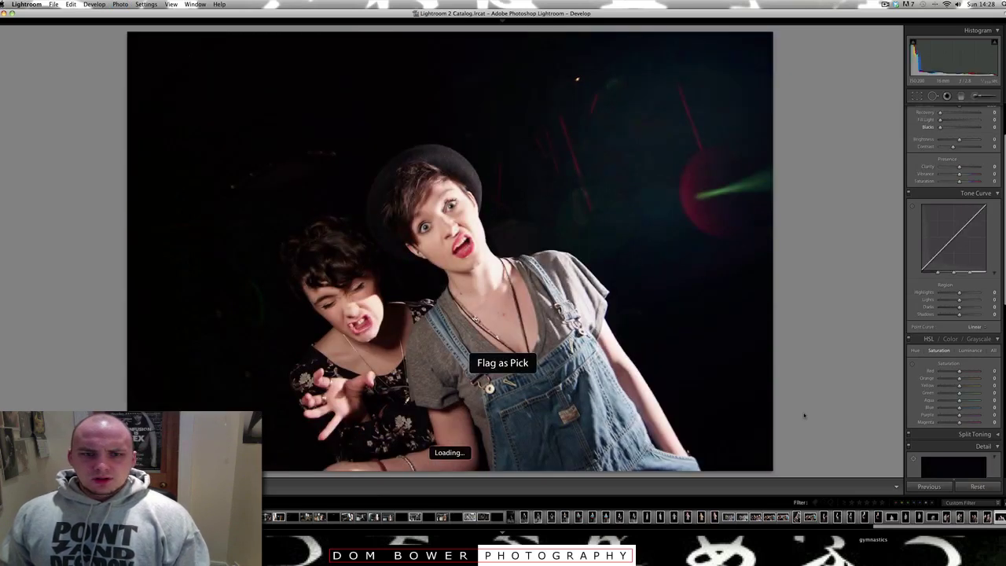
Flag the two women pulling faces as a pick and show the module picker with F5.
key("shift+p")
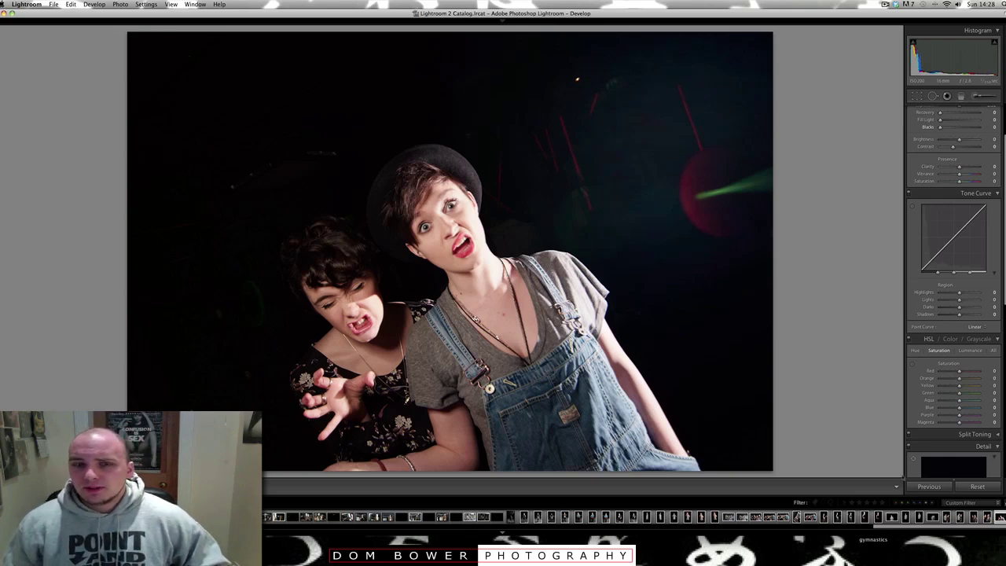
key("F5")
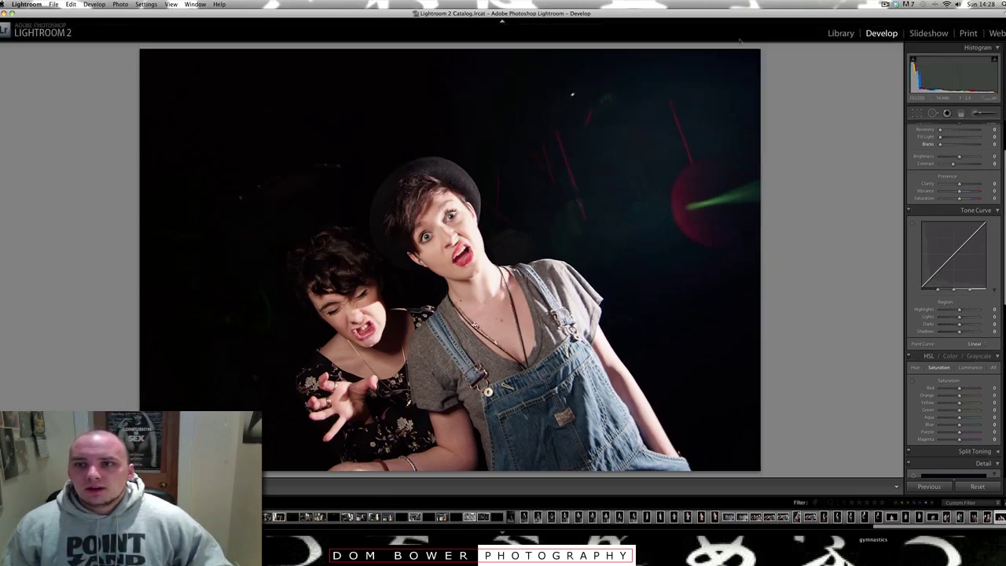
Switch to the Library and set the filmstrip filter to Flagged.
left_click(840, 33)
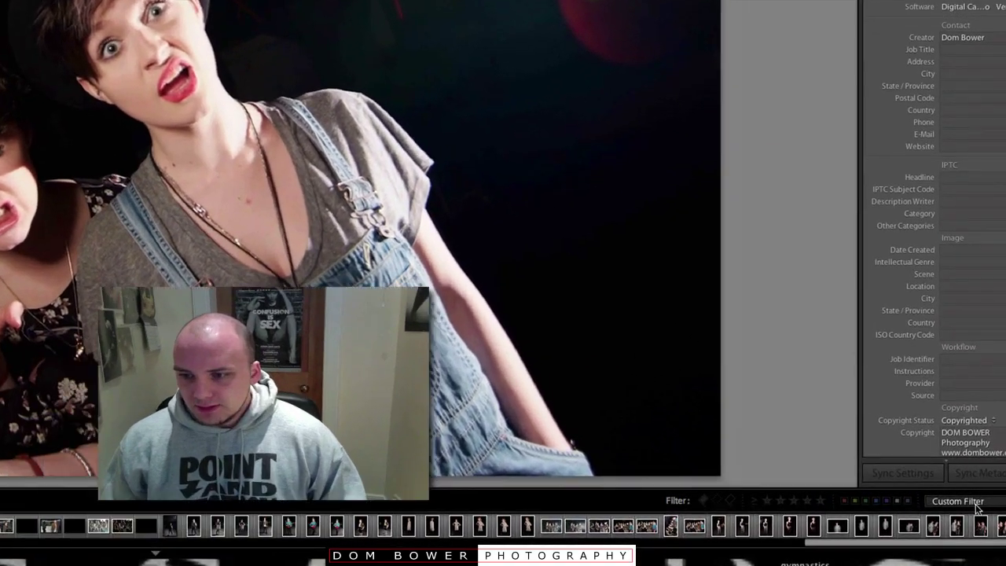
left_click(974, 504)
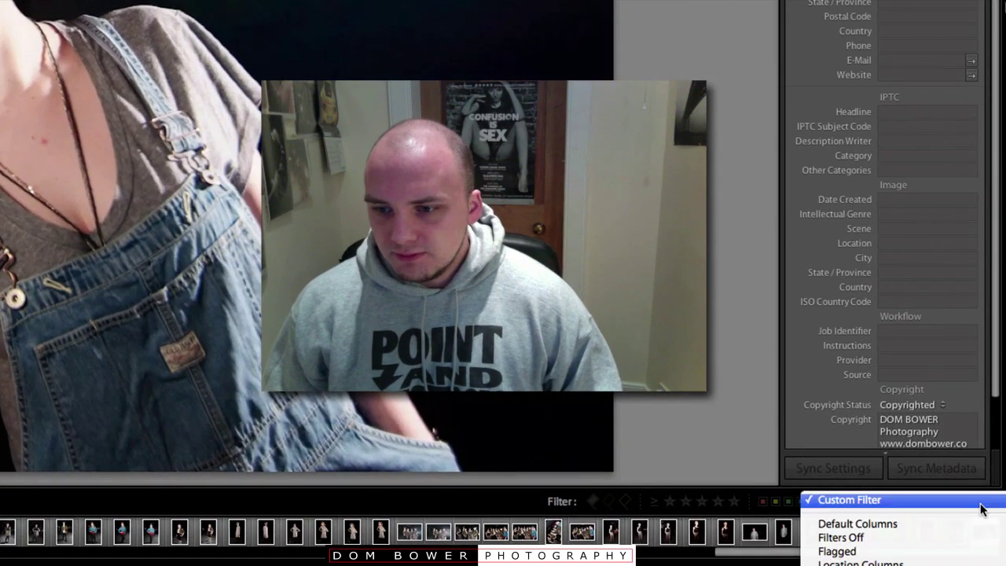
left_click(886, 551)
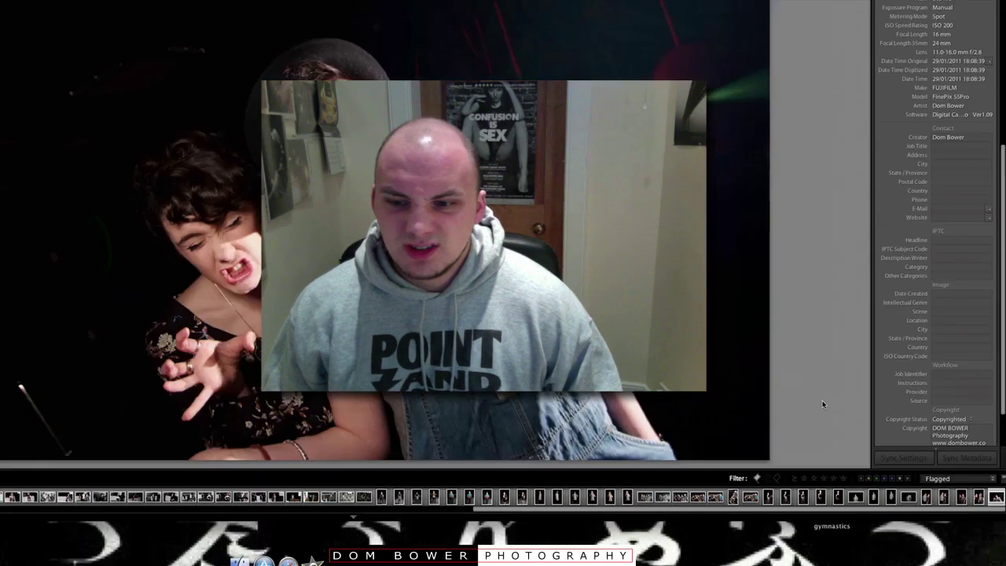